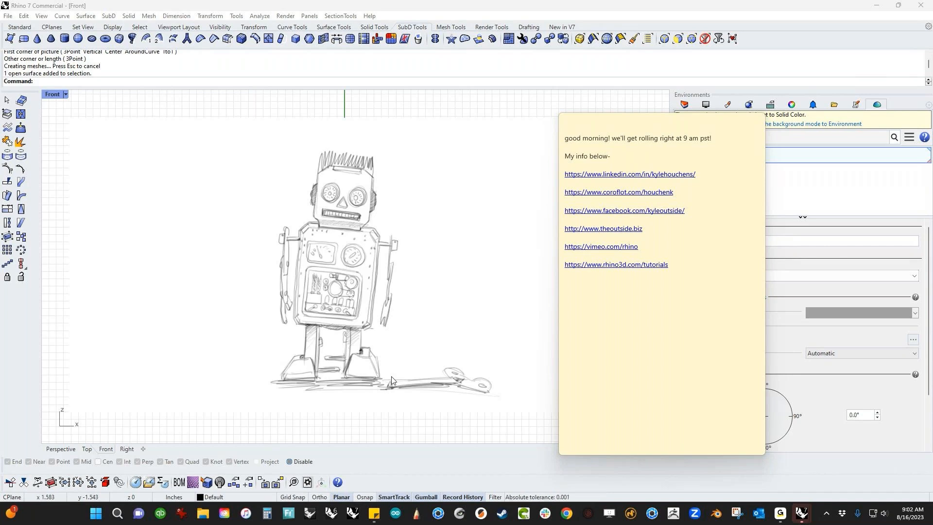
# Delete the existing robot sketch picture from the Front view.
pyautogui.click(541, 114)
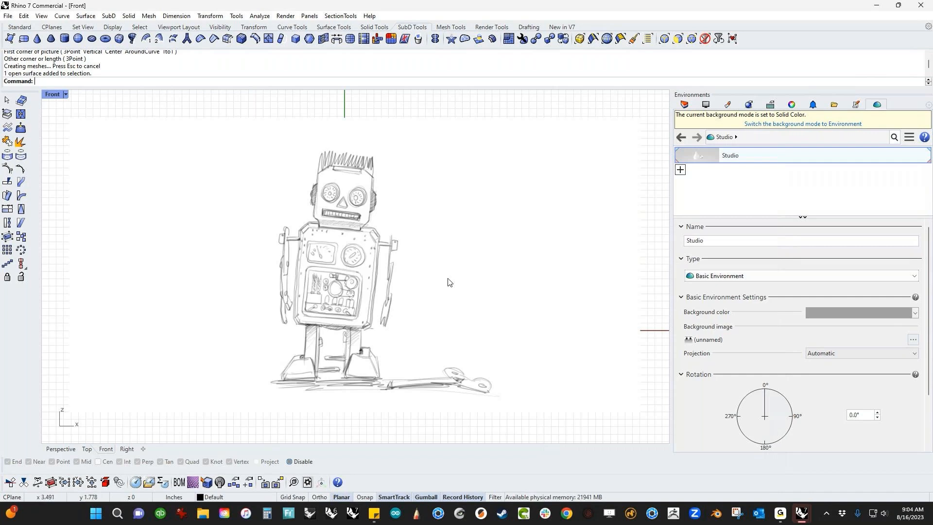
pyautogui.scroll(-3, 447, 280)
pyautogui.moveTo(625, 241); pyautogui.dragTo(593, 252, button='right')
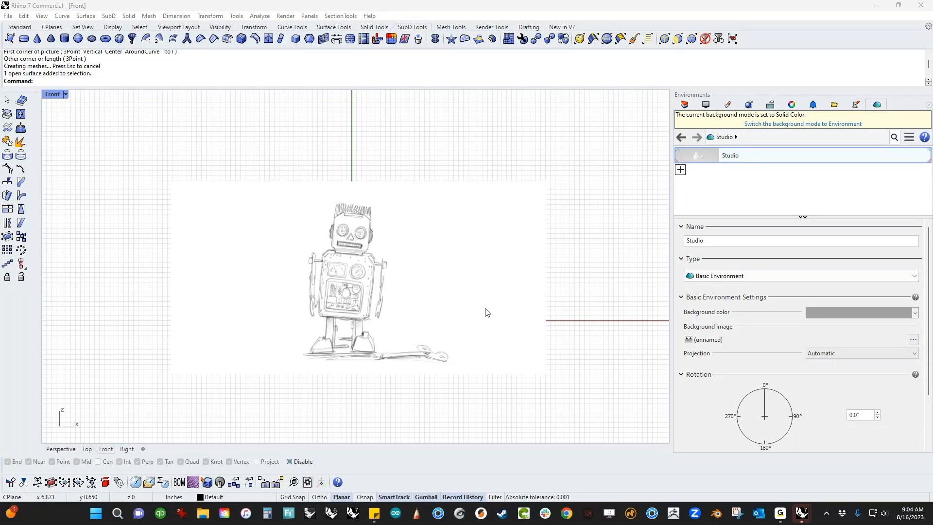
pyautogui.scroll(3, 366, 305)
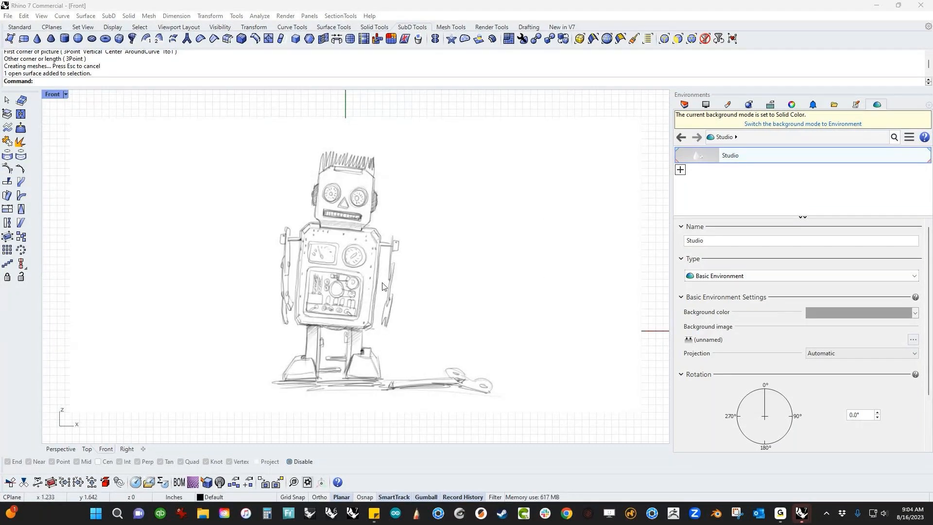
pyautogui.scroll(-1, 380, 289)
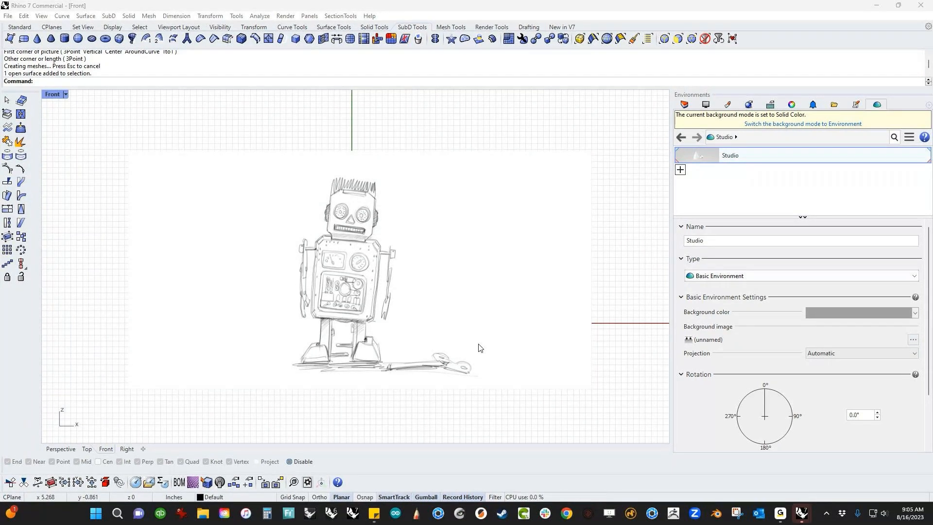
pyautogui.click(486, 319)
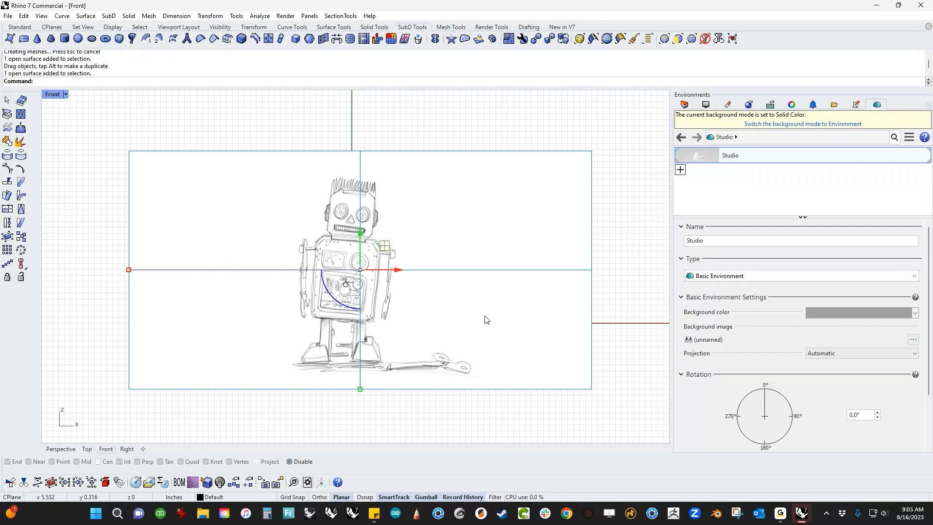
pyautogui.press('Delete')
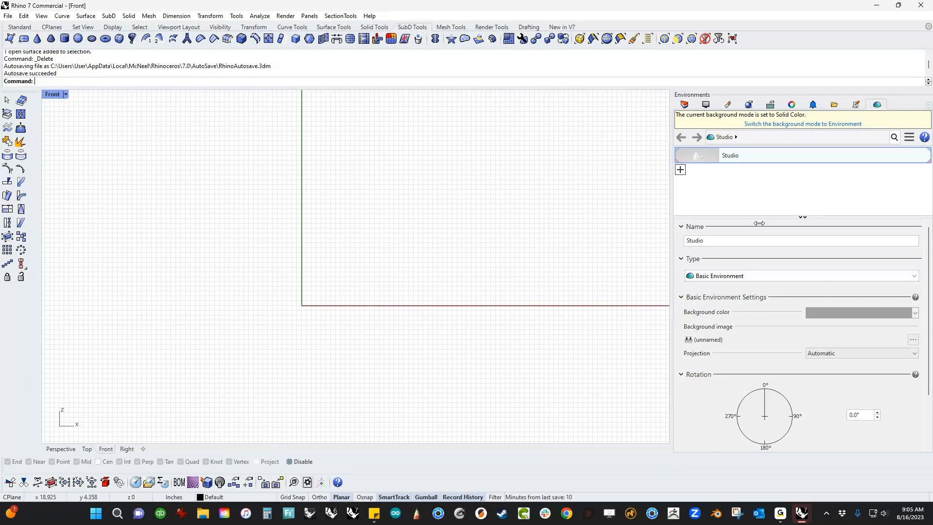
# Widen the viewport area and insert the robot.jpg picture by two corners in the Front view, spanning the origin.
pyautogui.moveTo(759, 223); pyautogui.dragTo(798, 223)
pyautogui.moveTo(459, 225); pyautogui.dragTo(459, 256, button='right')
pyautogui.write('Picture')
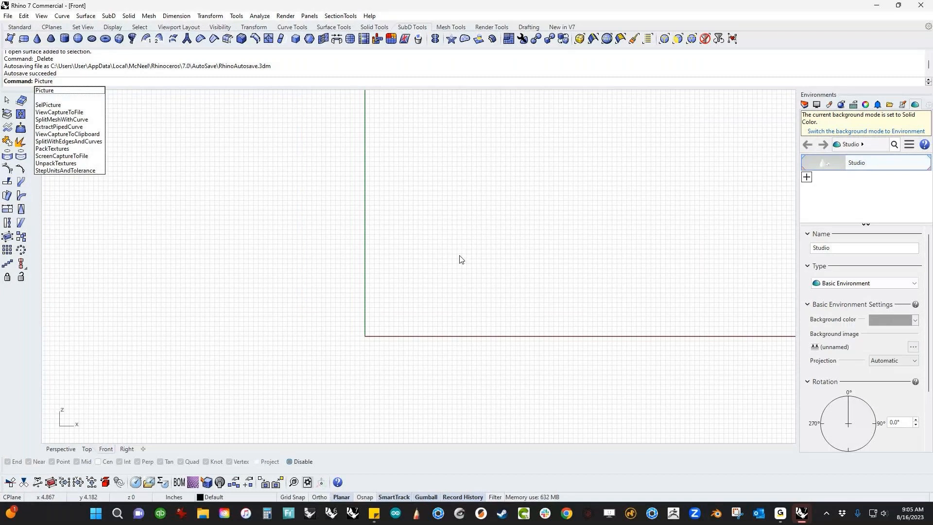
pyautogui.press('Return')
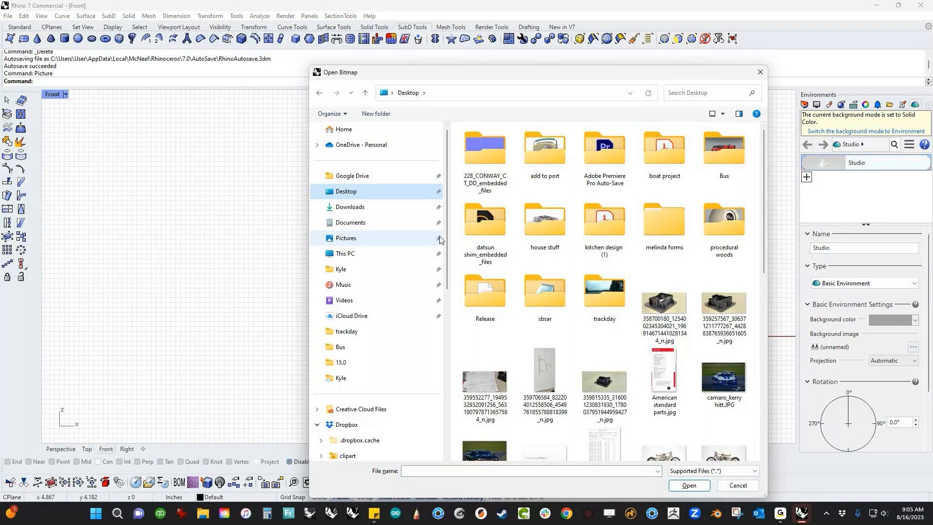
pyautogui.doubleClick(544, 369)
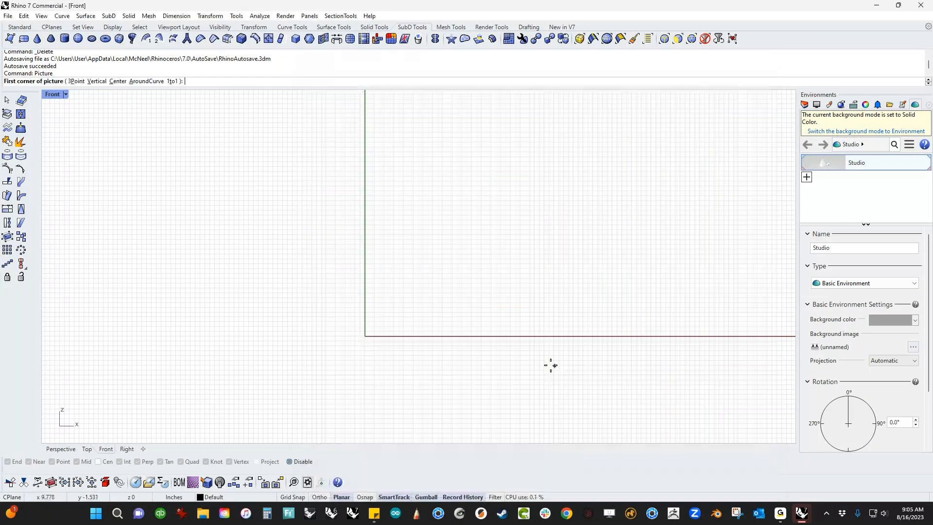
pyautogui.click(193, 424)
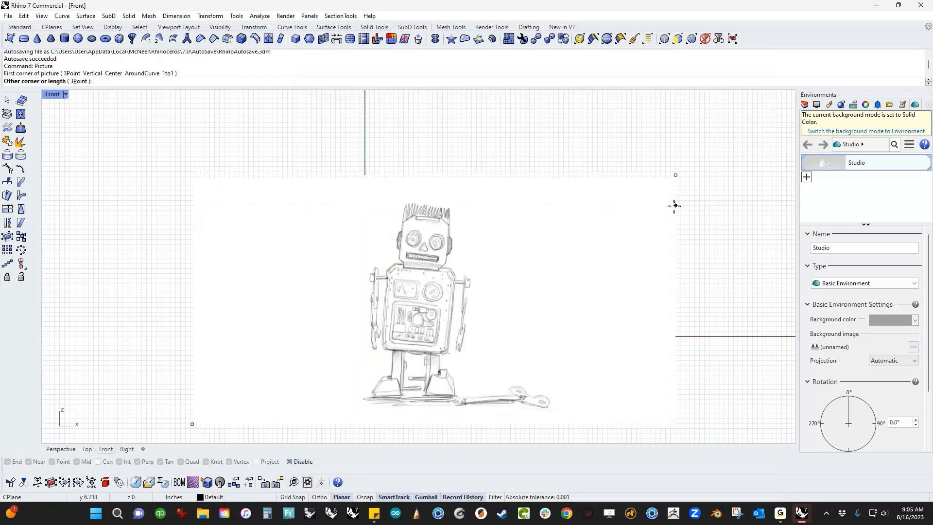
pyautogui.click(744, 165)
pyautogui.scroll(-4, 604, 258)
pyautogui.moveTo(604, 258); pyautogui.dragTo(506, 270, button='right')
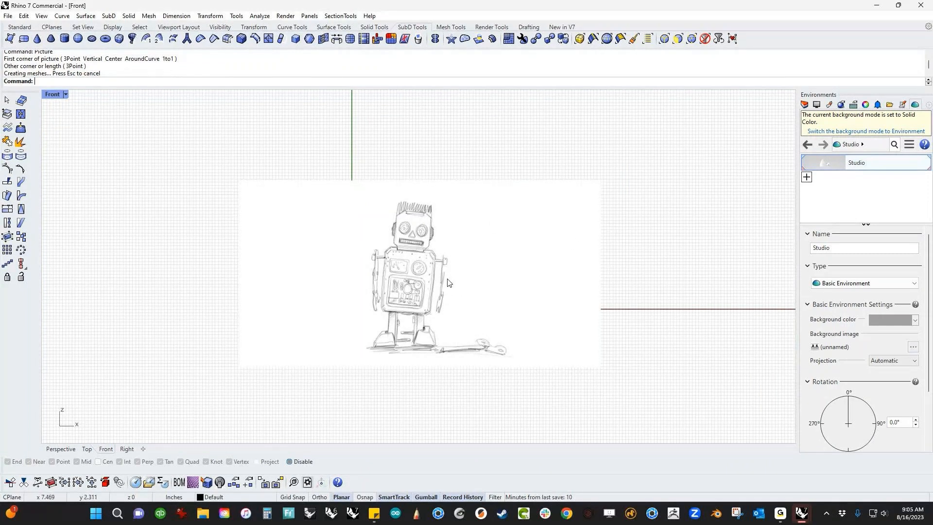
# Move the robot picture toward the vertical axis so the robot stands over the origin, and switch to the Perspective view.
pyautogui.moveTo(457, 306); pyautogui.dragTo(406, 289)
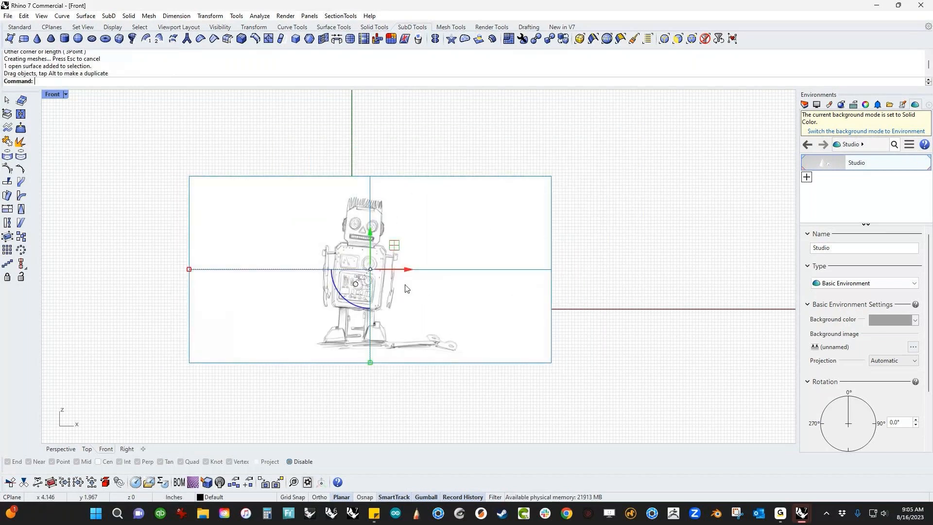
pyautogui.hotkey('ctrl', 'F4')
pyautogui.moveTo(407, 288); pyautogui.dragTo(422, 318, button='right')
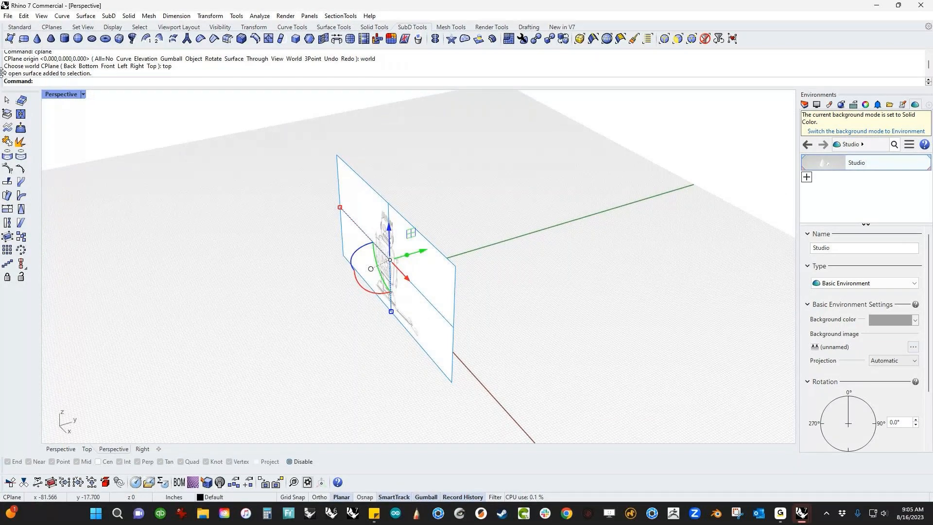
pyautogui.moveTo(10, 66); pyautogui.dragTo(87, 74)
pyautogui.click(150, 190)
pyautogui.moveTo(284, 330); pyautogui.dragTo(374, 311, button='right')
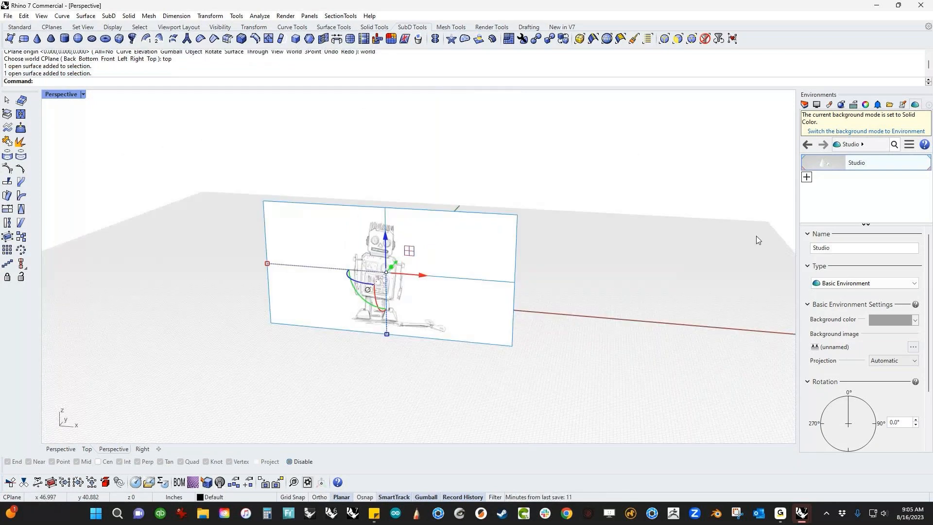
# Set the transparency of the robot picture's material to 66%.
pyautogui.rightClick(830, 108)
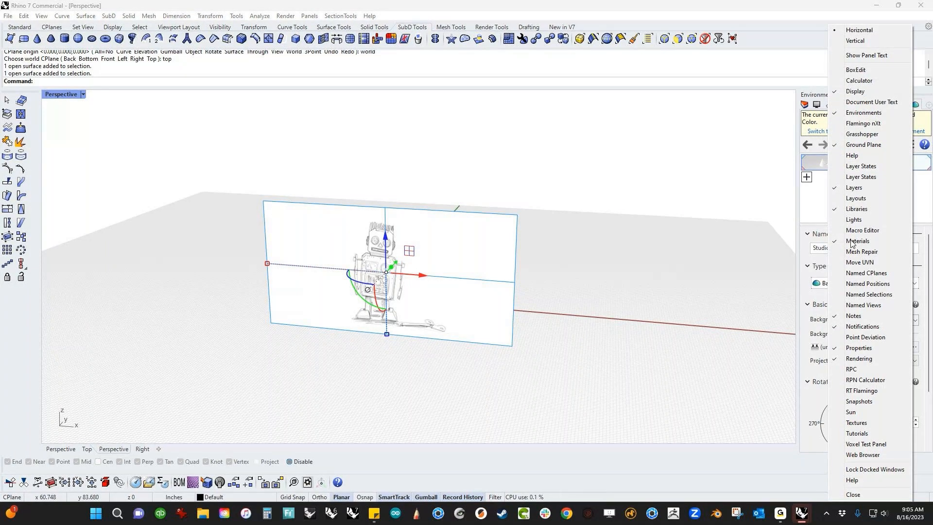
pyautogui.click(828, 104)
pyautogui.click(819, 165)
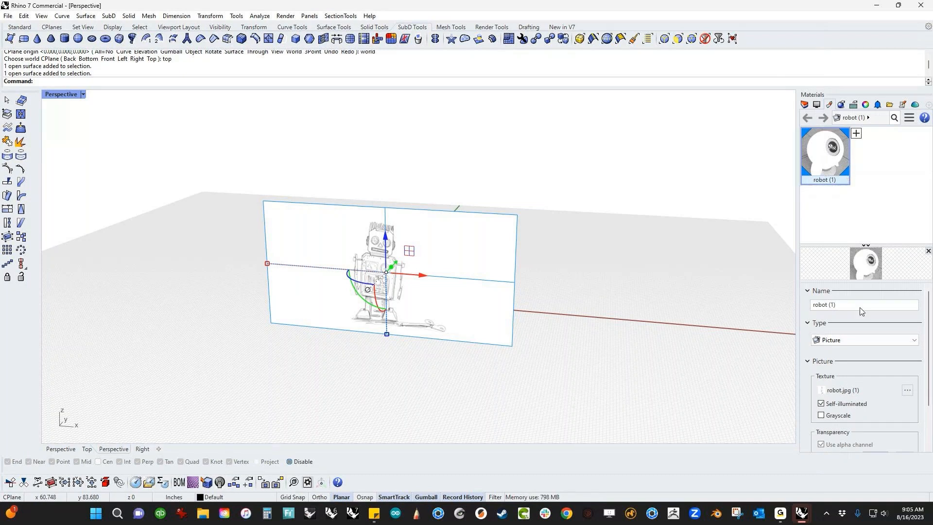
pyautogui.moveTo(863, 281); pyautogui.dragTo(862, 276)
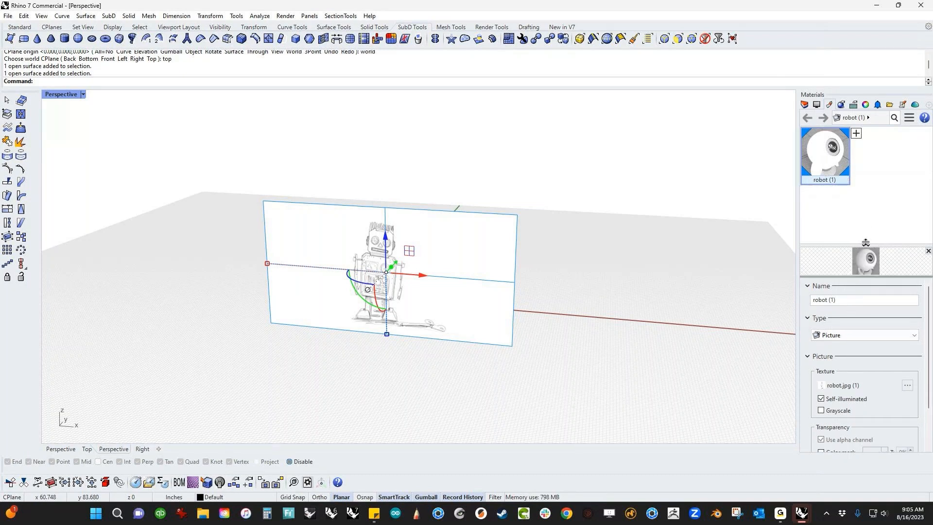
pyautogui.scroll(-2, 871, 368)
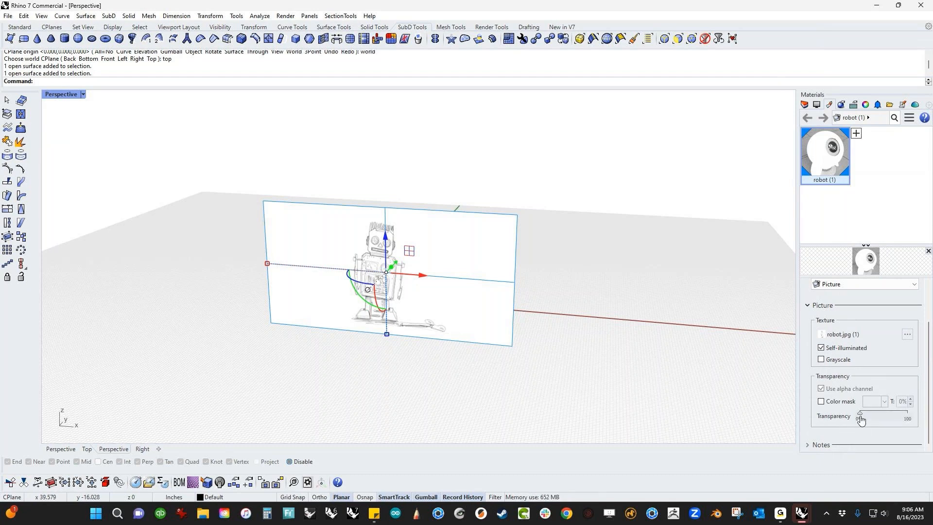
pyautogui.moveTo(861, 421); pyautogui.dragTo(890, 418)
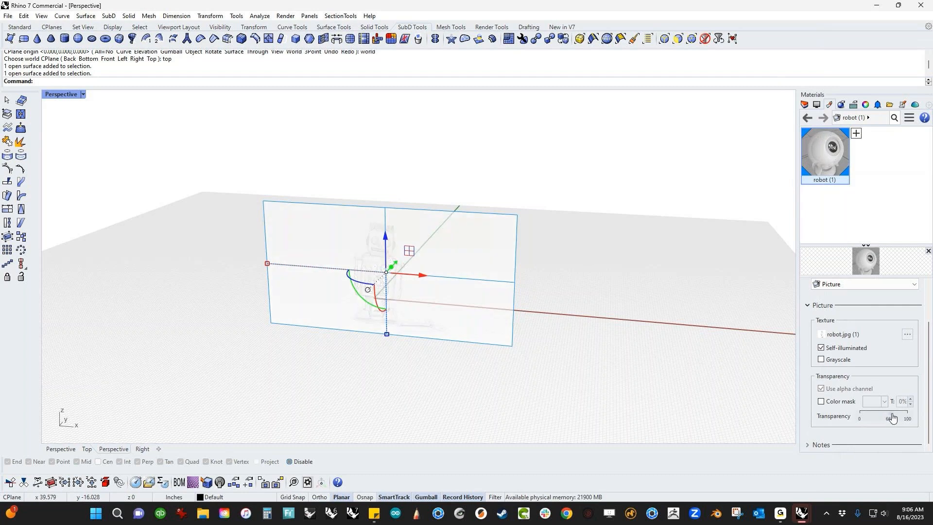
# Create a sphere centred at the origin, large enough to pass through the robot picture.
pyautogui.moveTo(508, 342)
pyautogui.mouseDown(button='right')
pyautogui.moveTo(499, 359)
pyautogui.moveTo(515, 342)
pyautogui.moveTo(506, 354)
pyautogui.mouseUp(button='right')
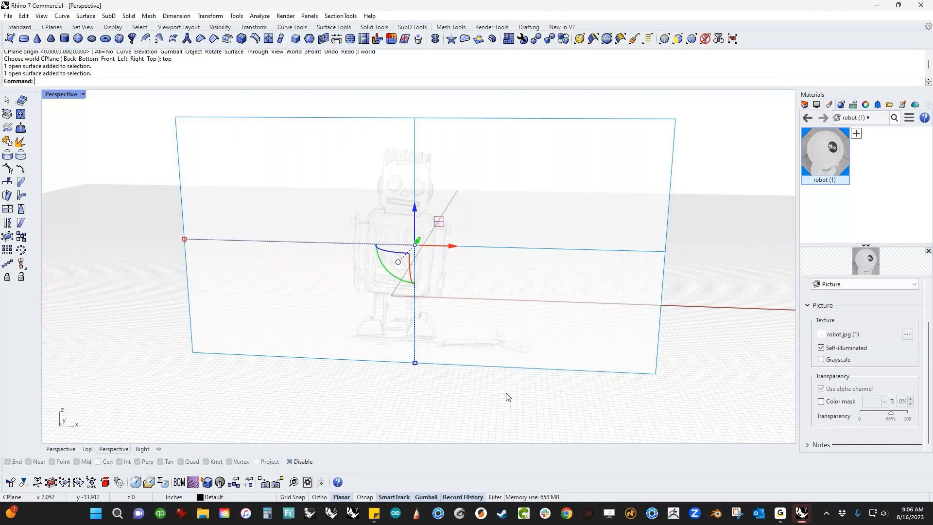
pyautogui.moveTo(508, 397); pyautogui.dragTo(454, 396, button='right')
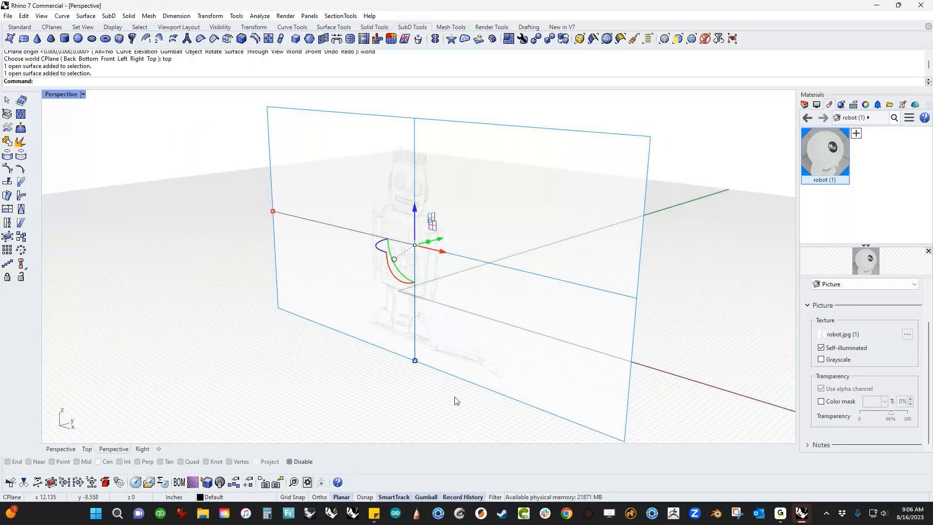
pyautogui.click(696, 392)
pyautogui.keyDown('shift'); pyautogui.moveTo(696, 392); pyautogui.dragTo(567, 356, button='right'); pyautogui.keyUp('shift')
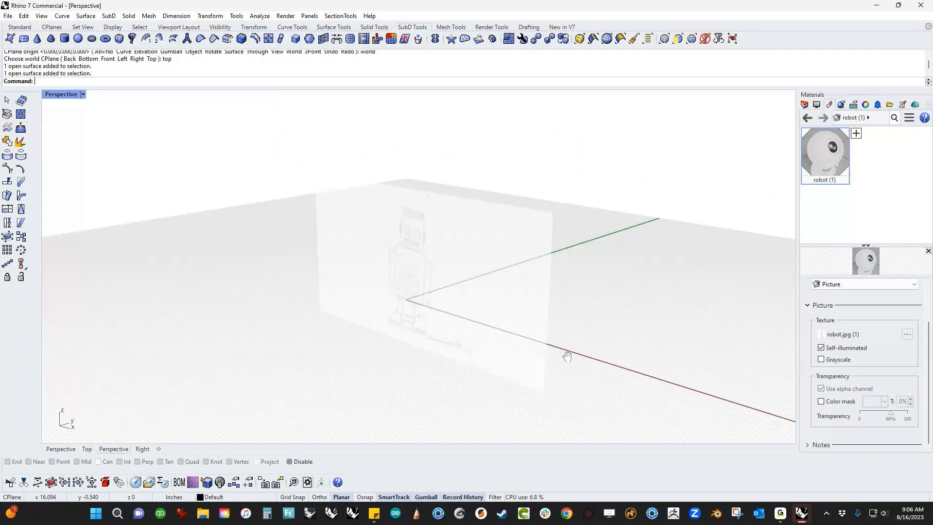
pyautogui.click(19, 27)
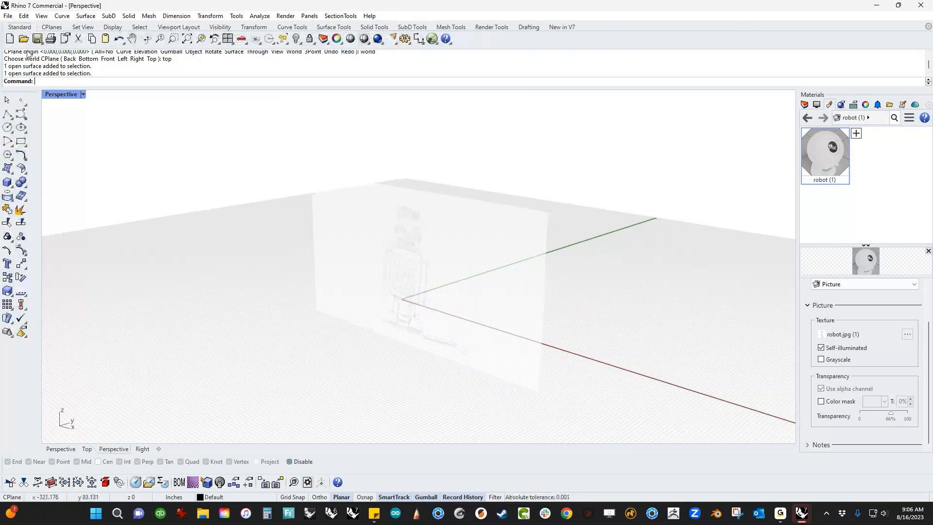
pyautogui.click(10, 184)
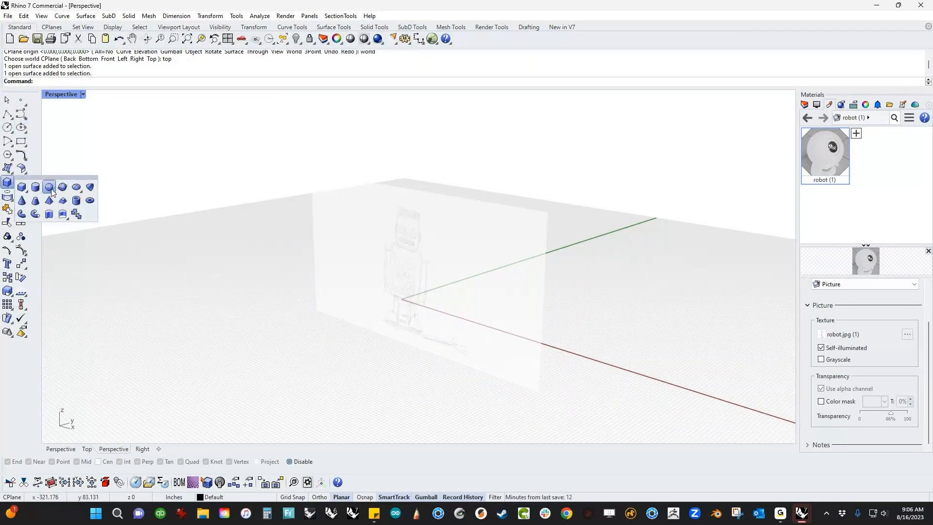
pyautogui.click(51, 188)
pyautogui.write('0')
pyautogui.press('Return')
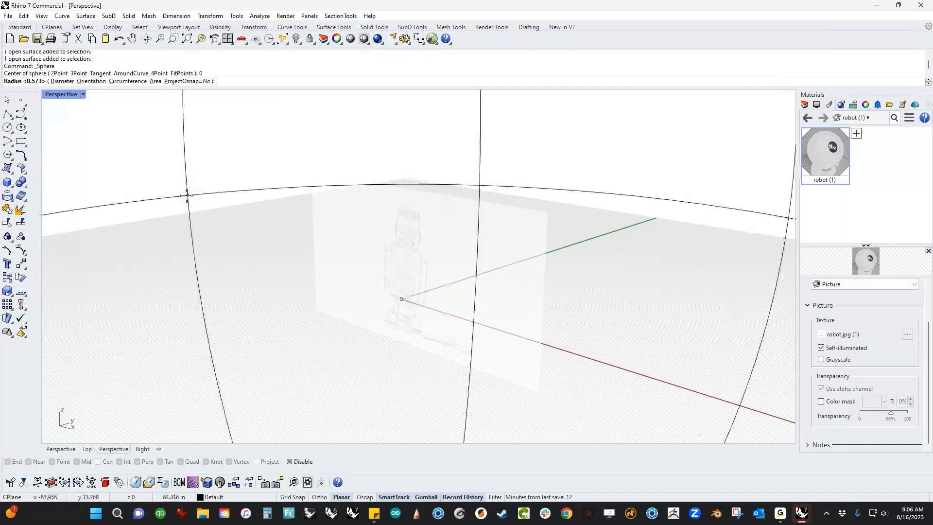
pyautogui.press('Return')
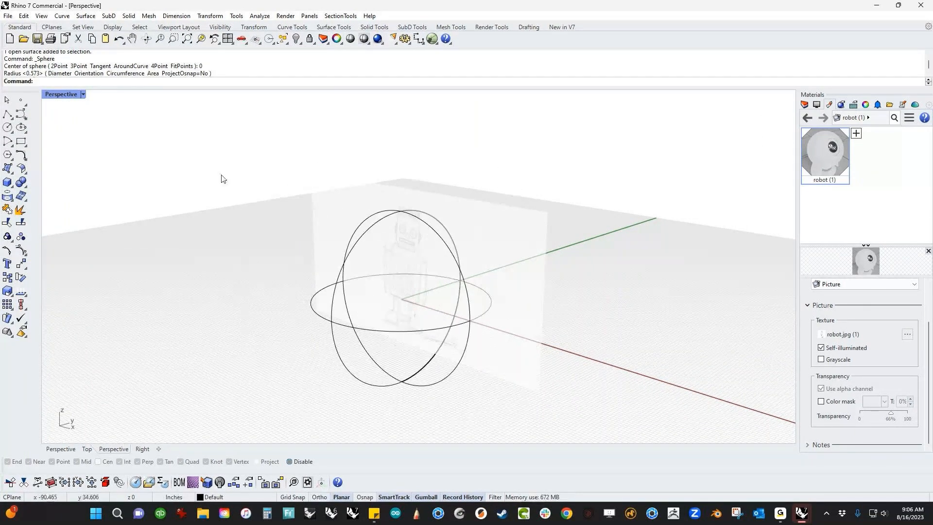
# Try the Rendered display mode in the Perspective view and settle on Shaded.
pyautogui.click(83, 94)
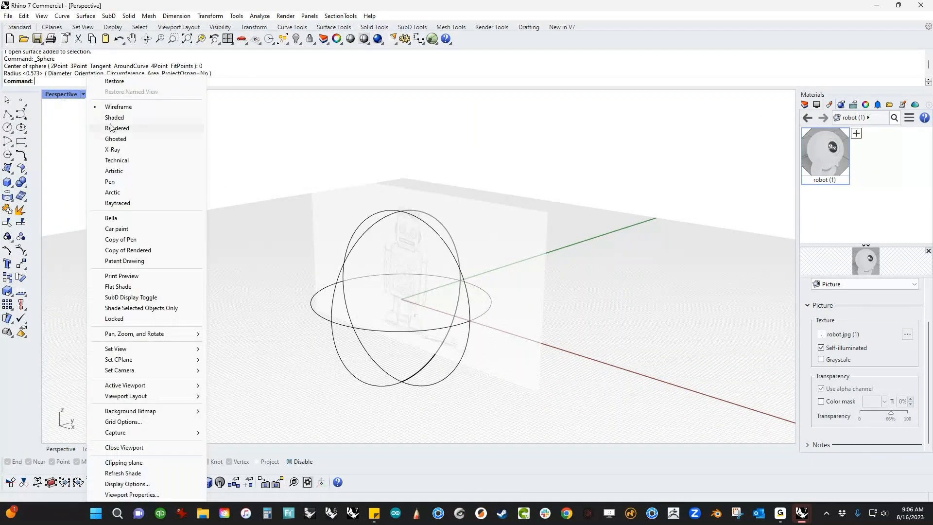
pyautogui.click(114, 128)
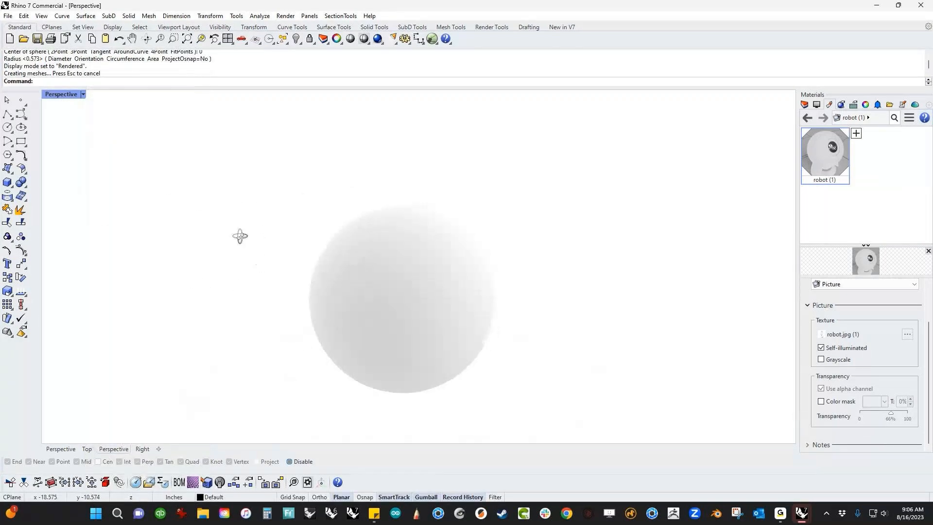
pyautogui.click(83, 94)
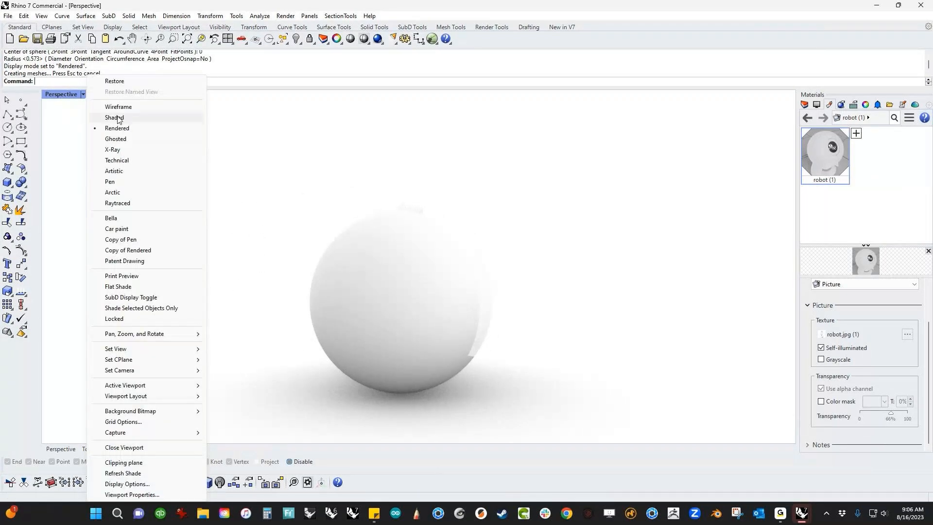
pyautogui.click(115, 117)
pyautogui.moveTo(198, 200); pyautogui.dragTo(234, 293, button='right')
# Move the robot picture back along the Y axis until it clears the sphere, and delete the sphere.
pyautogui.click(440, 263)
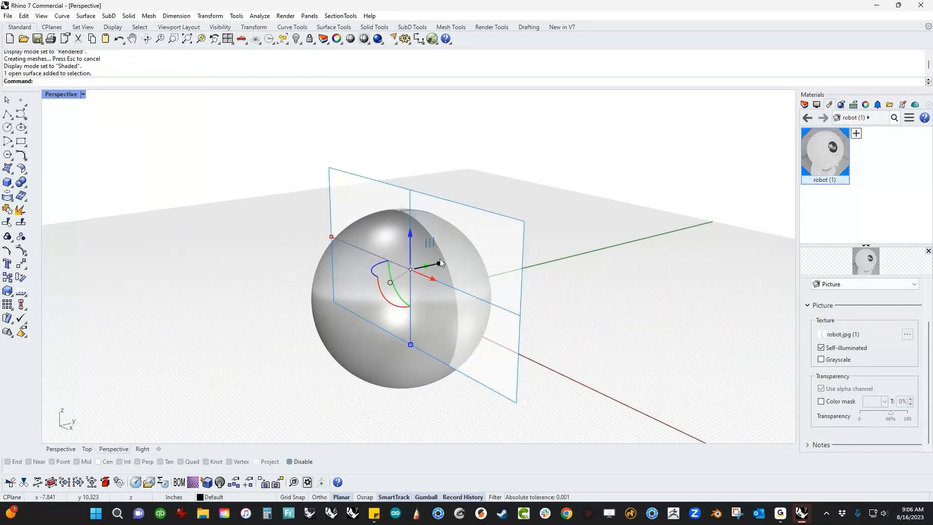
pyautogui.moveTo(440, 263); pyautogui.dragTo(552, 250)
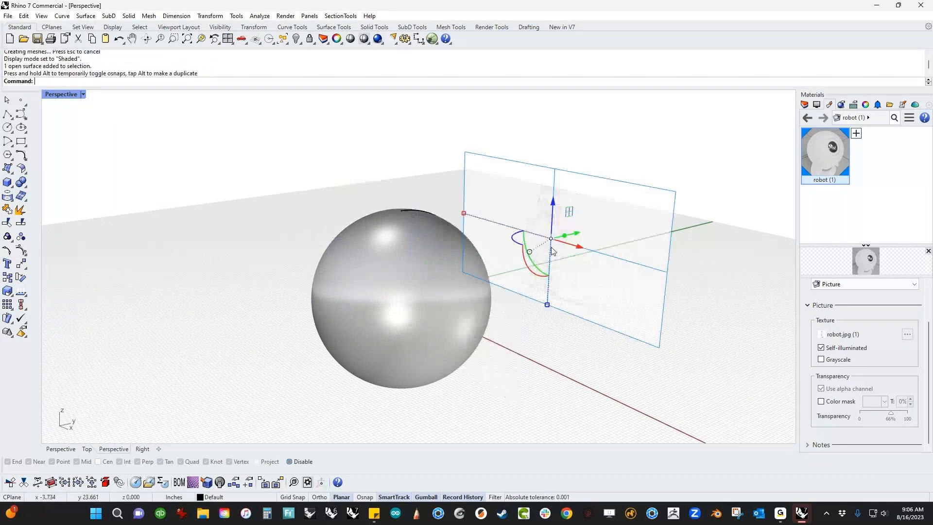
pyautogui.click(372, 299)
pyautogui.press('Delete')
# Check the offset robot picture in the Front view, return to the Perspective view and select the picture.
pyautogui.hotkey('ctrl', 'F2')
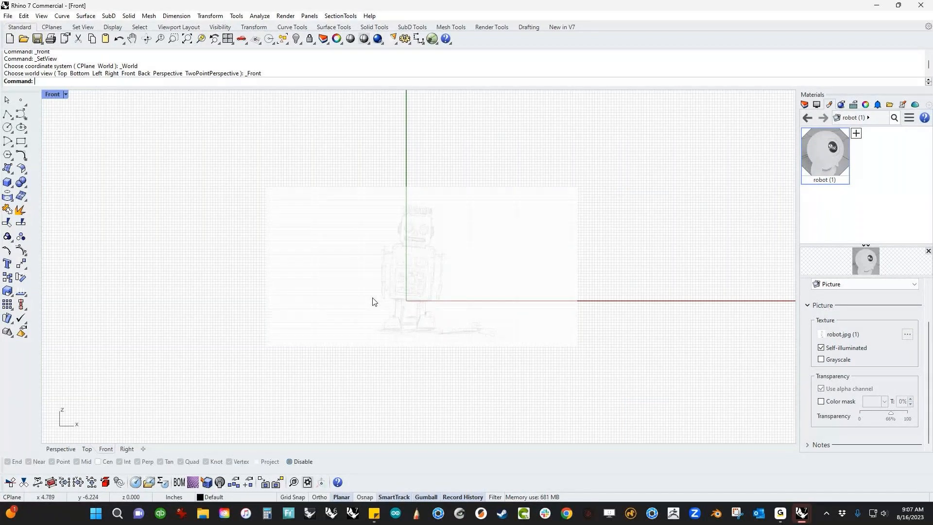
pyautogui.hotkey('ctrl', 'F4')
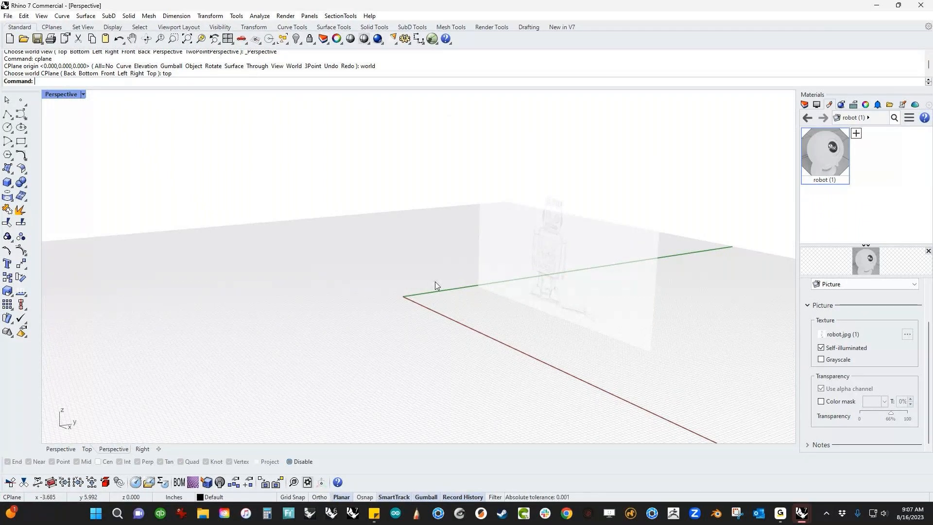
pyautogui.moveTo(438, 283); pyautogui.dragTo(385, 309, button='right')
pyautogui.keyDown('shift'); pyautogui.moveTo(396, 319); pyautogui.dragTo(397, 320, button='right'); pyautogui.keyUp('shift')
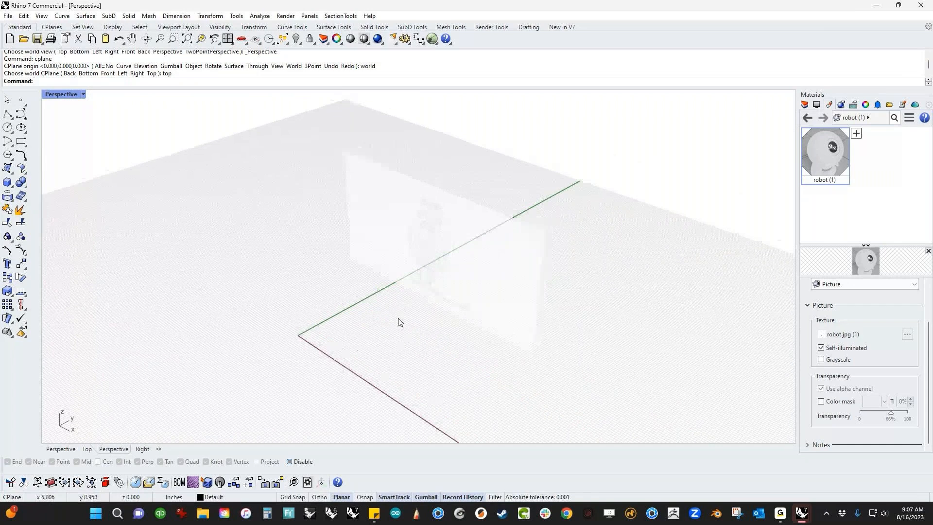
pyautogui.click(446, 288)
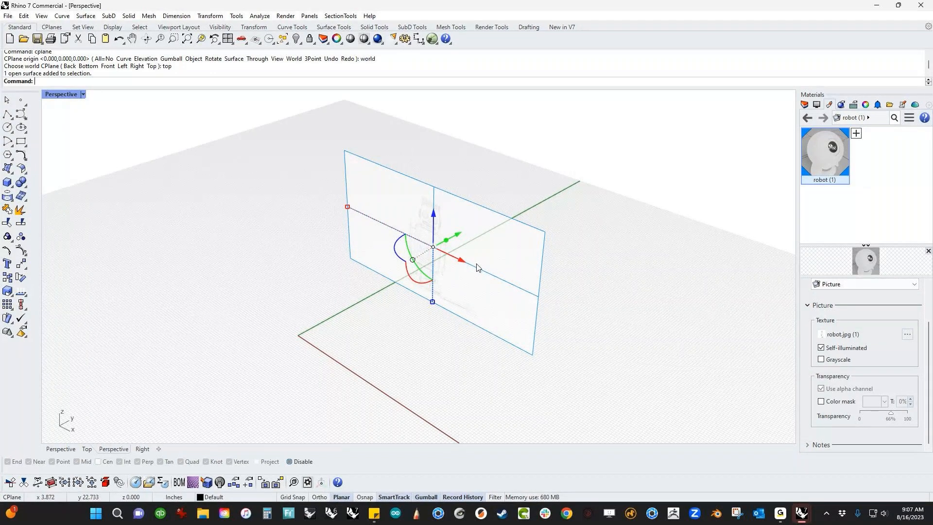
# Try duplicating the robot picture by moving a copy along its axes in the Perspective view, and delete the copy.
pyautogui.moveTo(458, 236); pyautogui.dragTo(524, 217)
pyautogui.click(591, 320)
pyautogui.moveTo(590, 320); pyautogui.dragTo(417, 246, button='right')
pyautogui.click(417, 246)
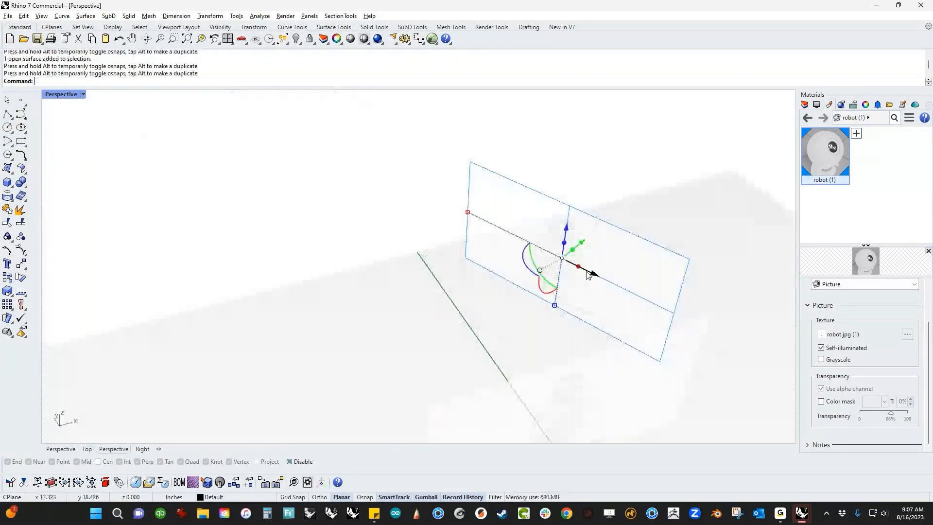
pyautogui.moveTo(587, 272); pyautogui.dragTo(740, 351)
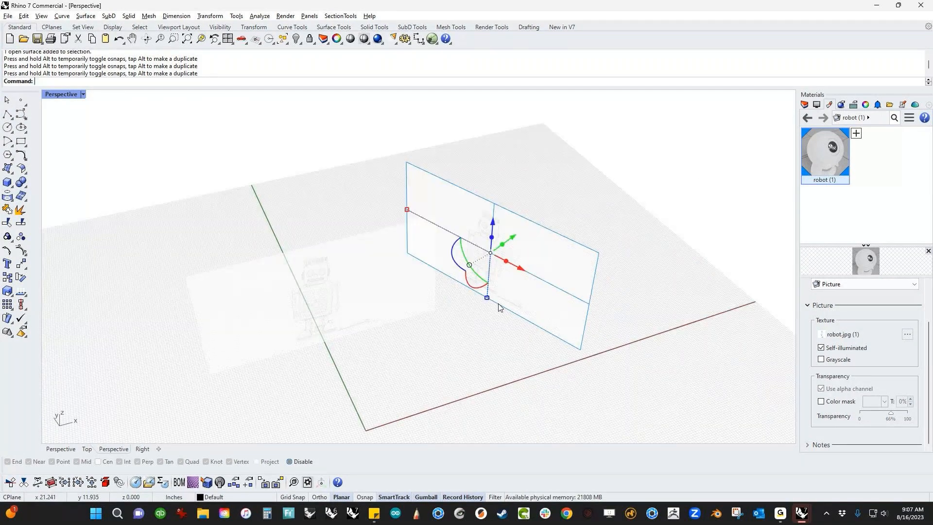
pyautogui.moveTo(443, 335); pyautogui.dragTo(200, 231, button='right')
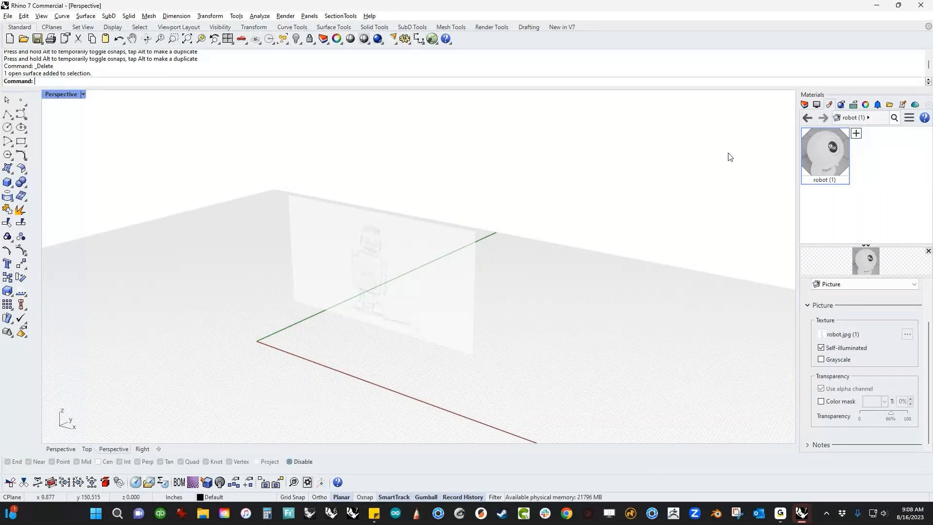
# Show the layer list and assign the robot picture to Layer 01.
pyautogui.click(804, 104)
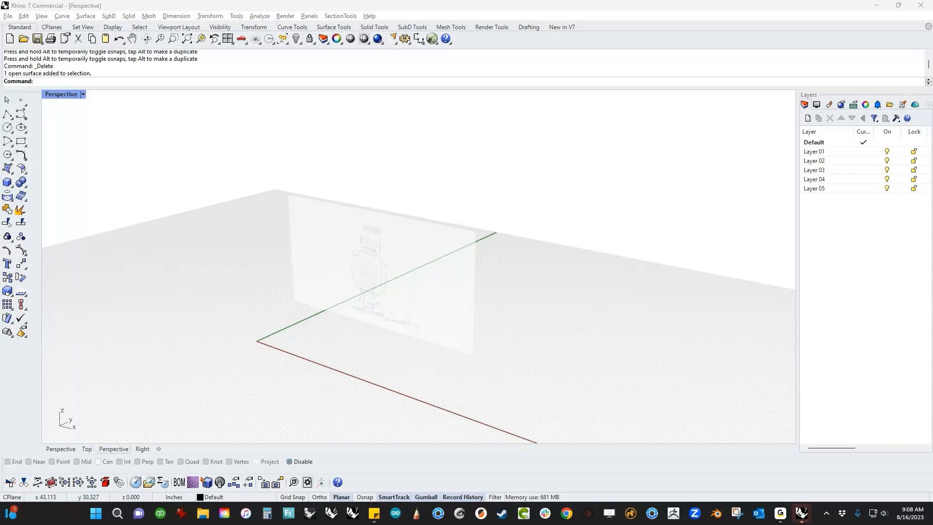
pyautogui.click(890, 356)
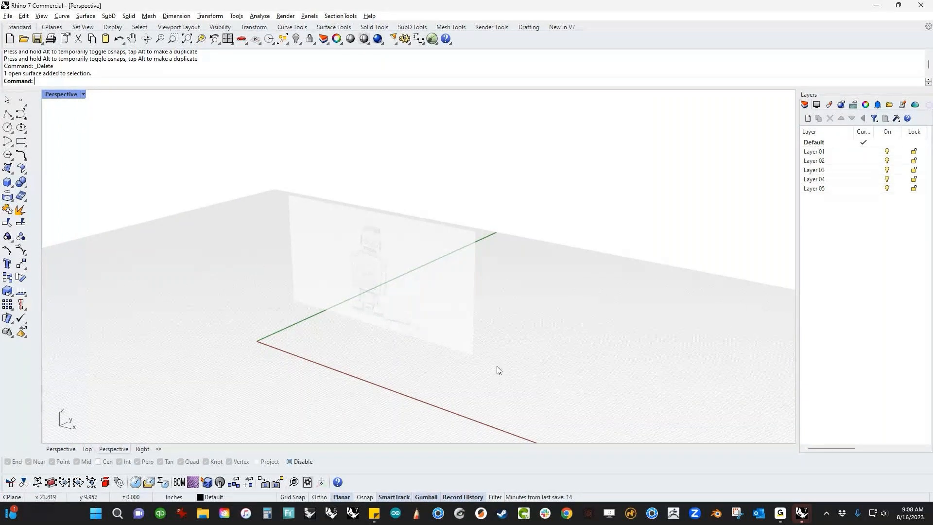
pyautogui.click(396, 297)
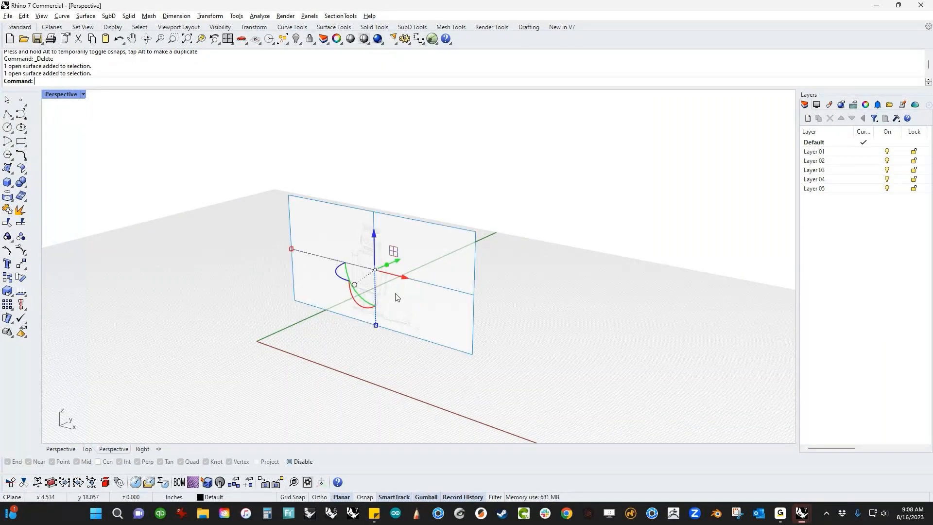
pyautogui.rightClick(815, 154)
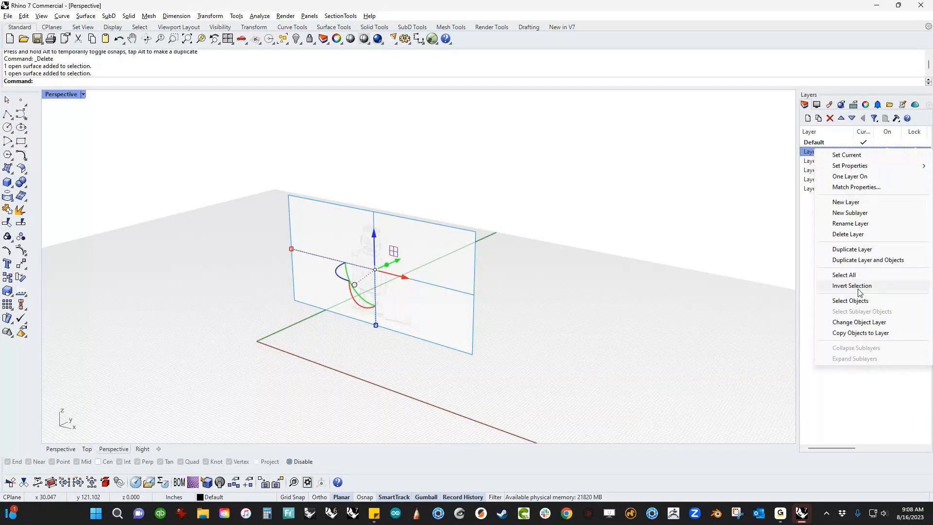
pyautogui.click(857, 322)
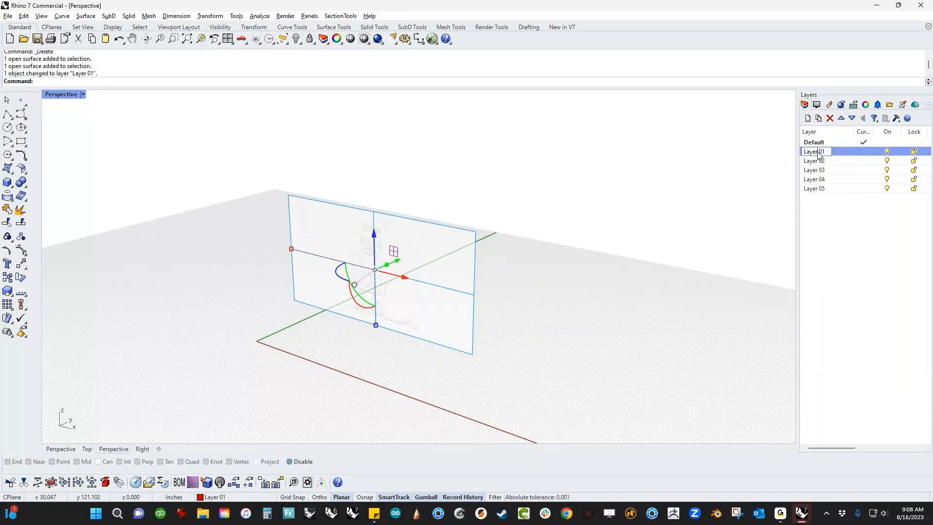
# Rename Layer 01 as image.
pyautogui.moveTo(827, 152); pyautogui.dragTo(797, 152)
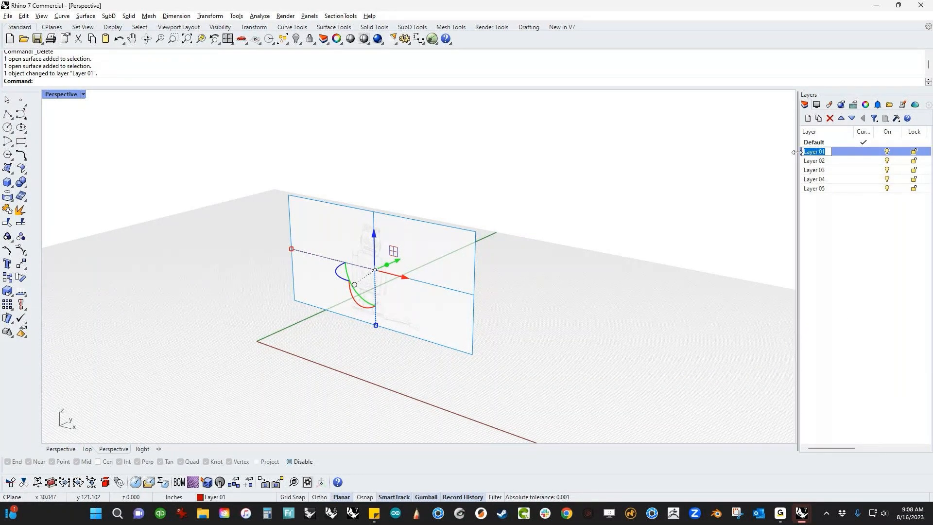
pyautogui.write('image')
pyautogui.press('Return')
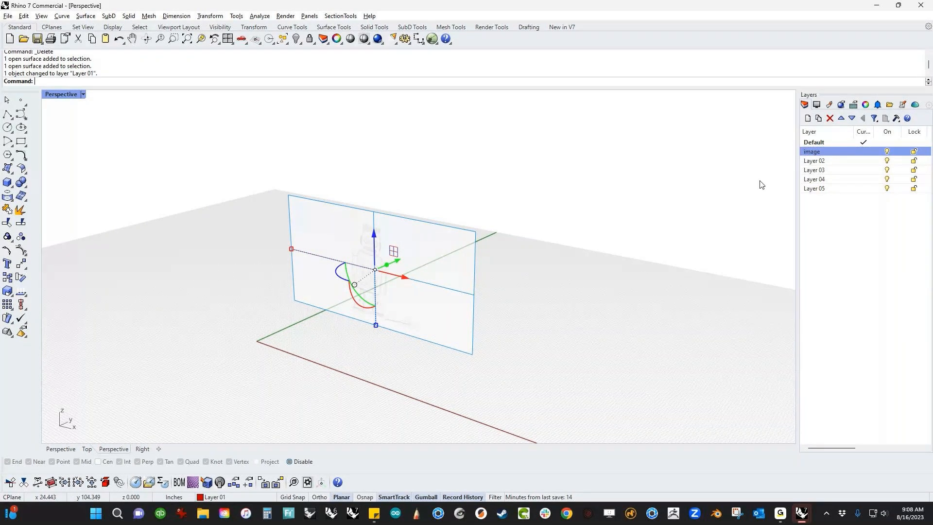
# Hide and show the image layer, lock it, and test whether the picture can still be selected.
pyautogui.click(887, 152)
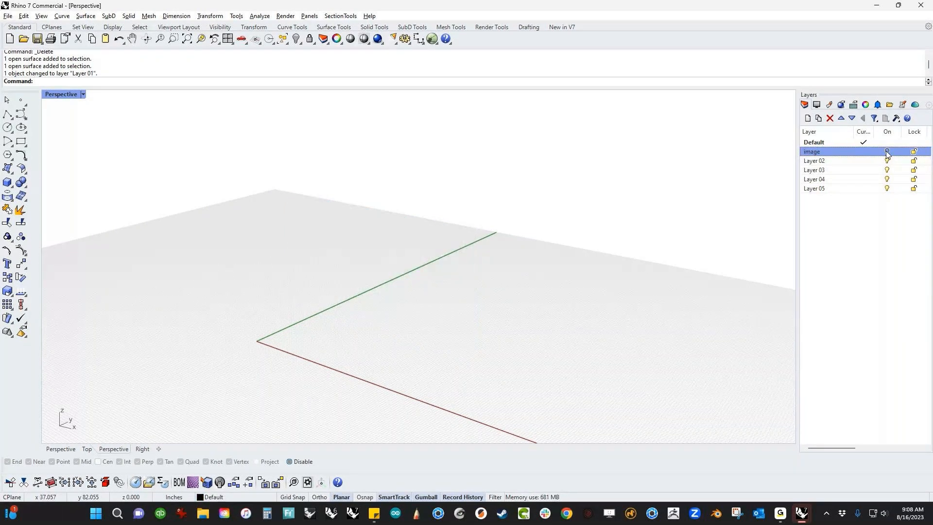
pyautogui.click(887, 151)
pyautogui.click(913, 151)
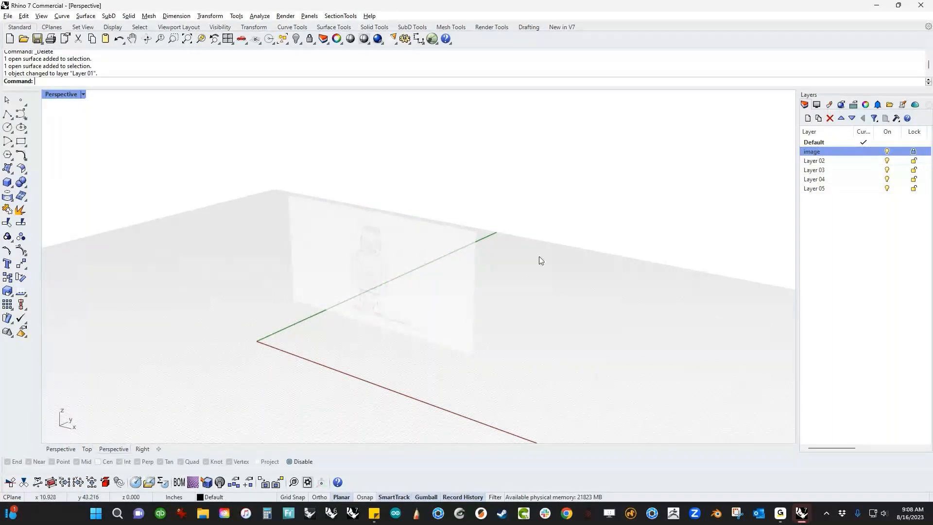
pyautogui.moveTo(550, 252); pyautogui.dragTo(353, 320)
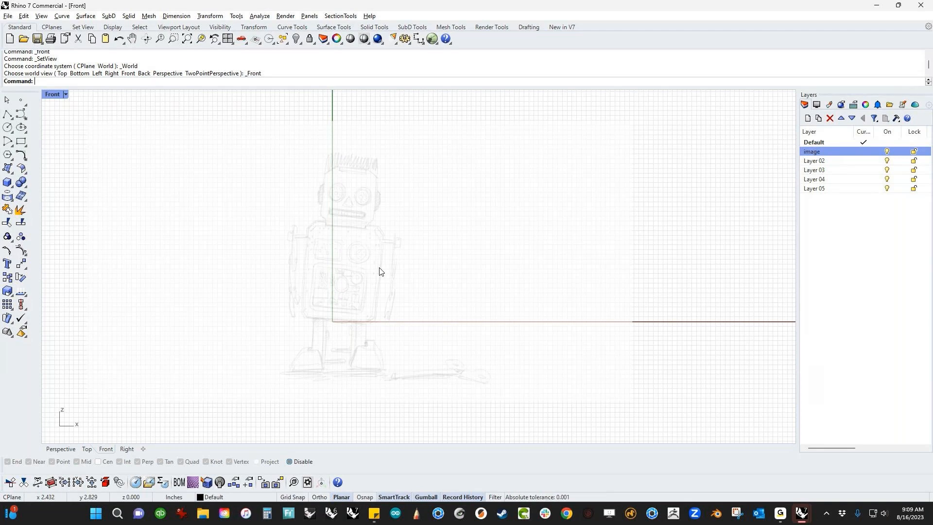
# In the Front view, shift the robot picture to centre the face on the vertical axis and rotate it around the nose until the robot stands upright.
pyautogui.scroll(5, 340, 208)
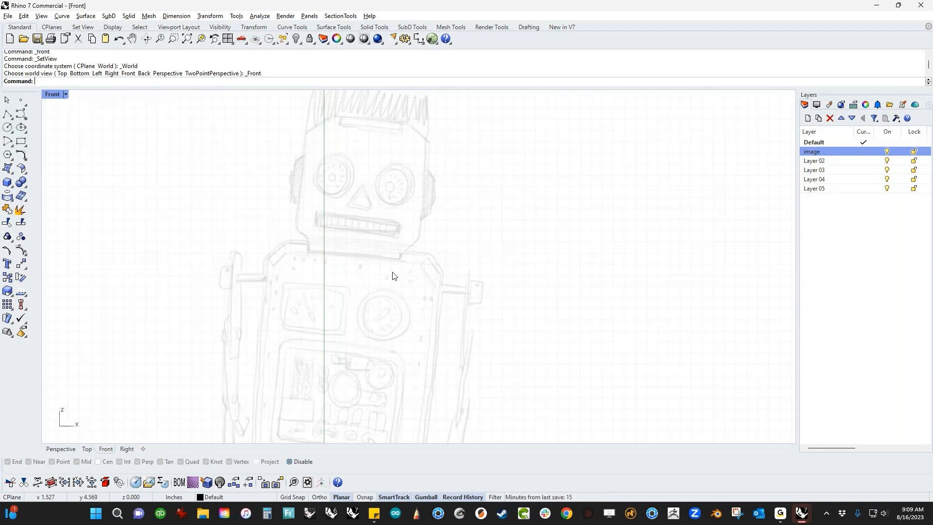
pyautogui.moveTo(399, 282); pyautogui.dragTo(362, 280)
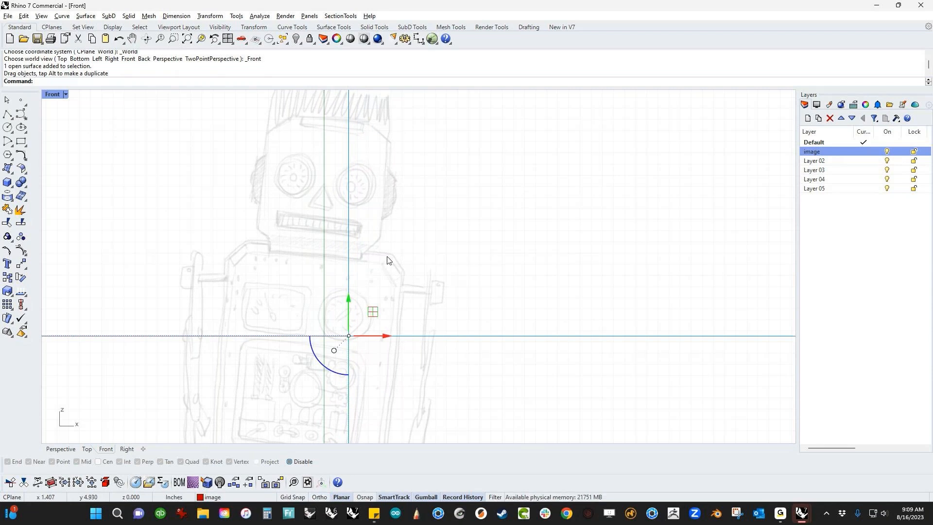
pyautogui.write('Rotate')
pyautogui.press('Return')
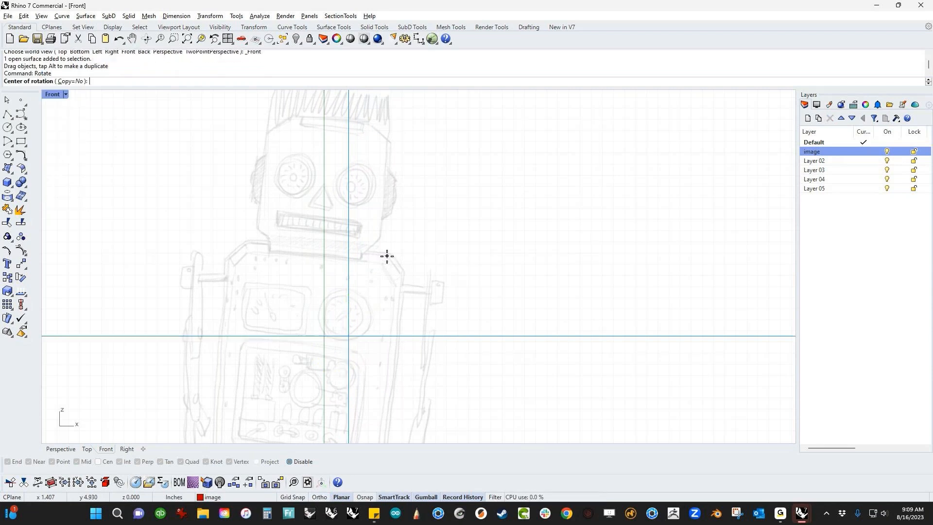
pyautogui.click(323, 186)
pyautogui.scroll(-2, 323, 185)
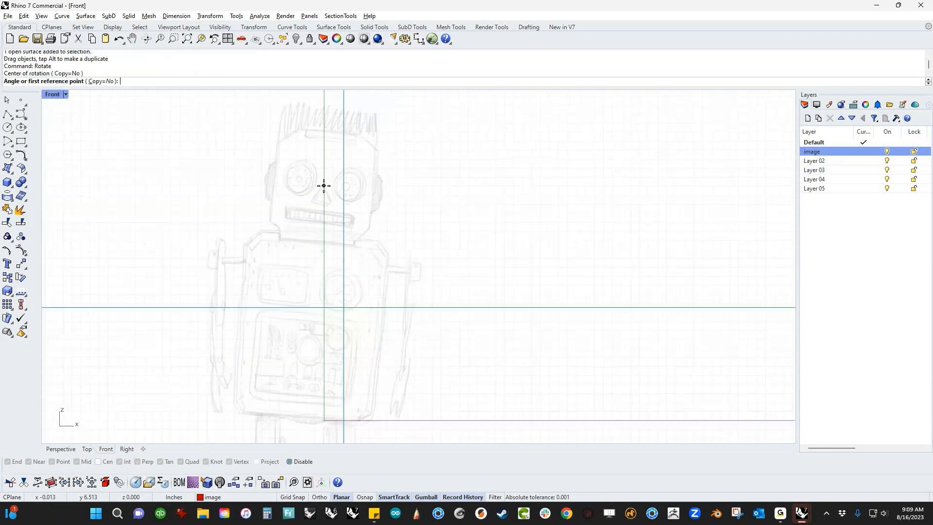
pyautogui.scroll(-3, 323, 186)
pyautogui.scroll(2, 322, 188)
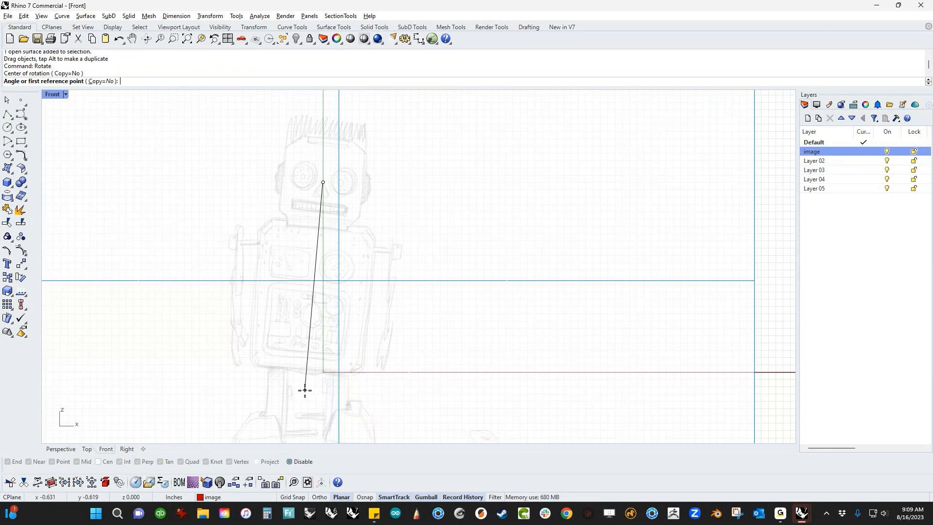
pyautogui.click(305, 390)
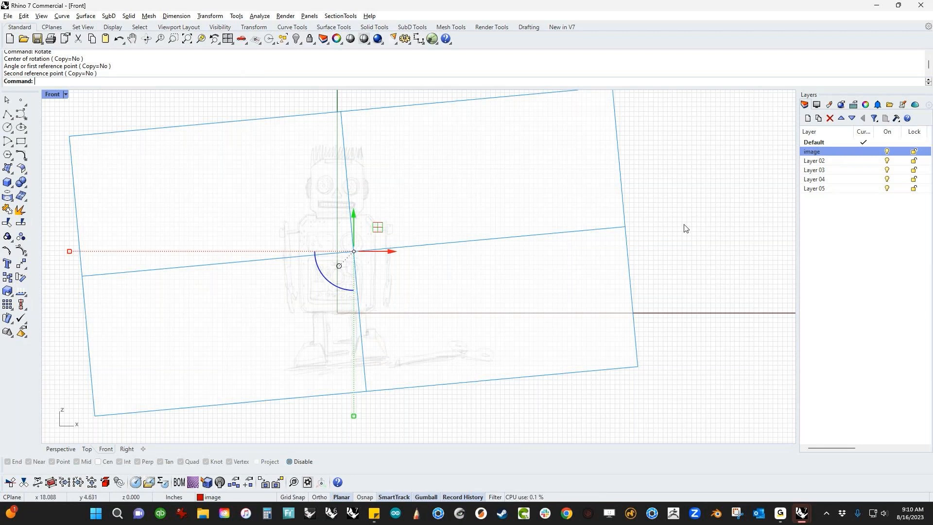
# Lock the image layer and check how the rotated robot sketch lines up with the vertical axis.
pyautogui.click(914, 151)
pyautogui.scroll(3, 342, 265)
pyautogui.scroll(3, 304, 133)
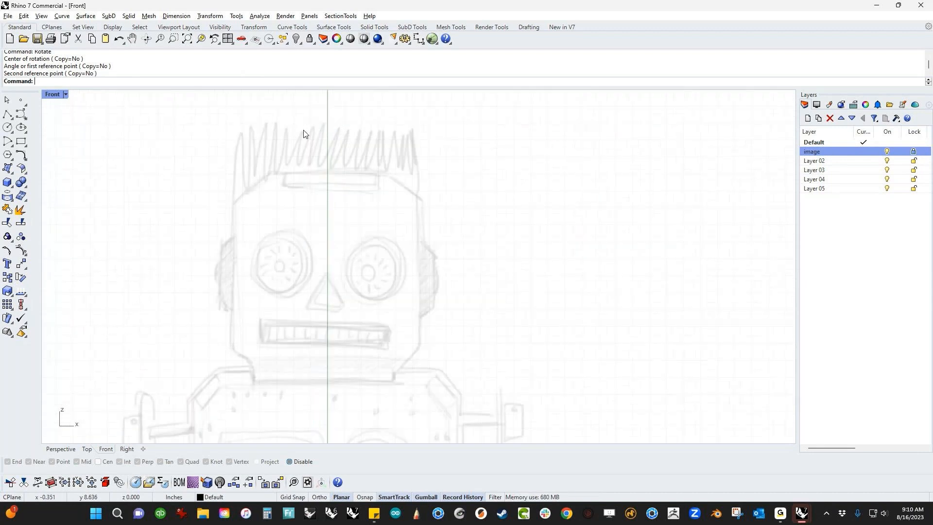
pyautogui.scroll(-3, 344, 175)
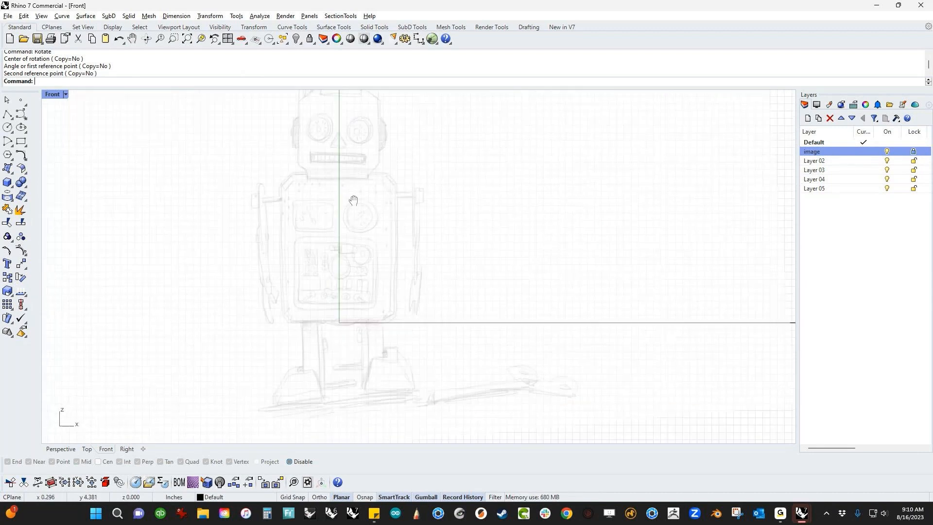
pyautogui.scroll(1, 340, 189)
pyautogui.moveTo(382, 251); pyautogui.dragTo(372, 270, button='right')
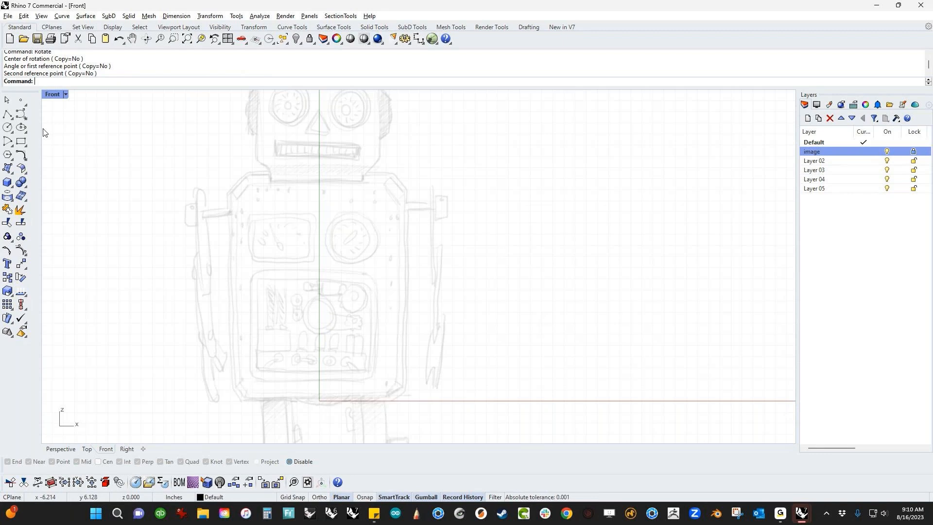
# Start a polyline grid-snapped to the vertical axis at 0,5, running about 1.66 in horizontally to the torso's left shoulder and diagonally down its bevel.
pyautogui.click(7, 113)
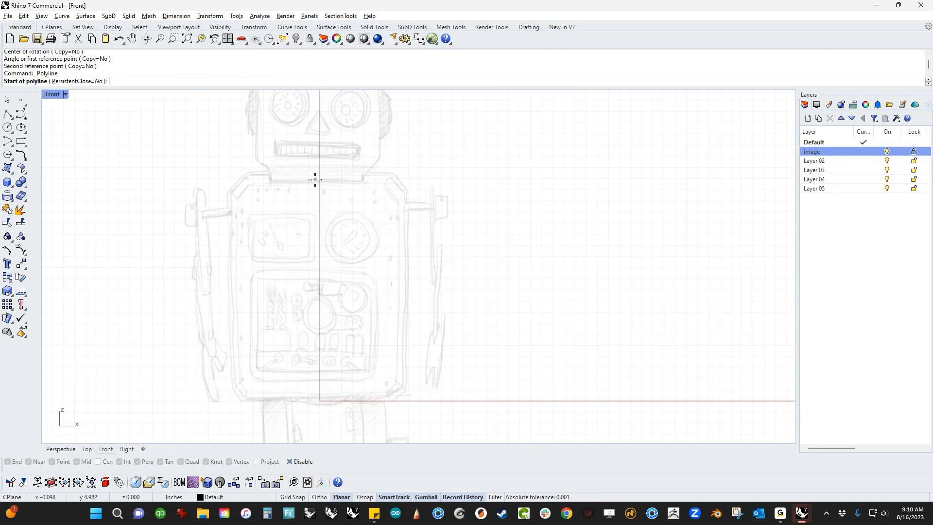
pyautogui.click(293, 496)
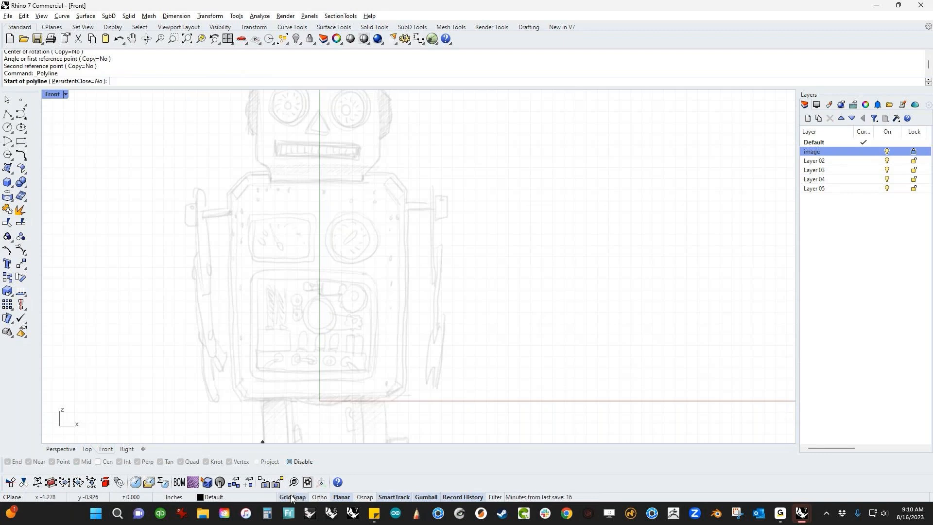
pyautogui.click(319, 178)
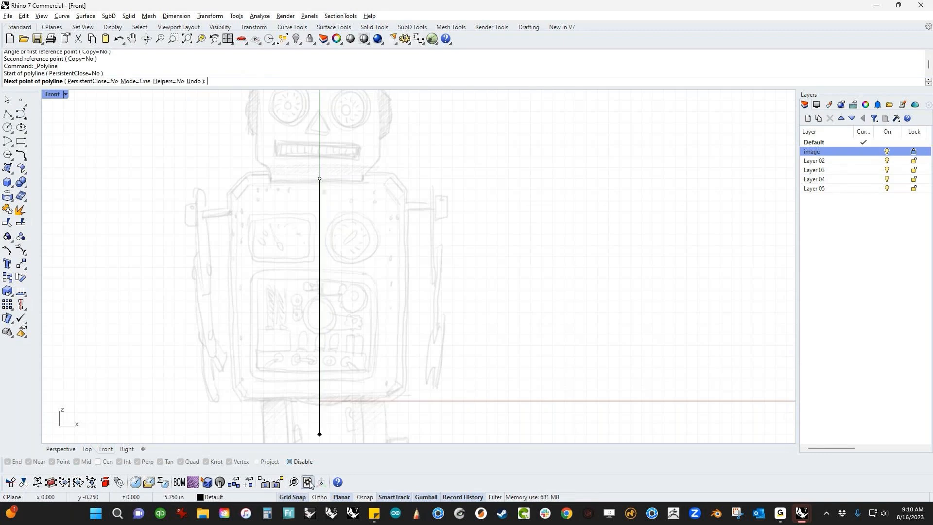
pyautogui.click(291, 496)
pyautogui.press('F8')
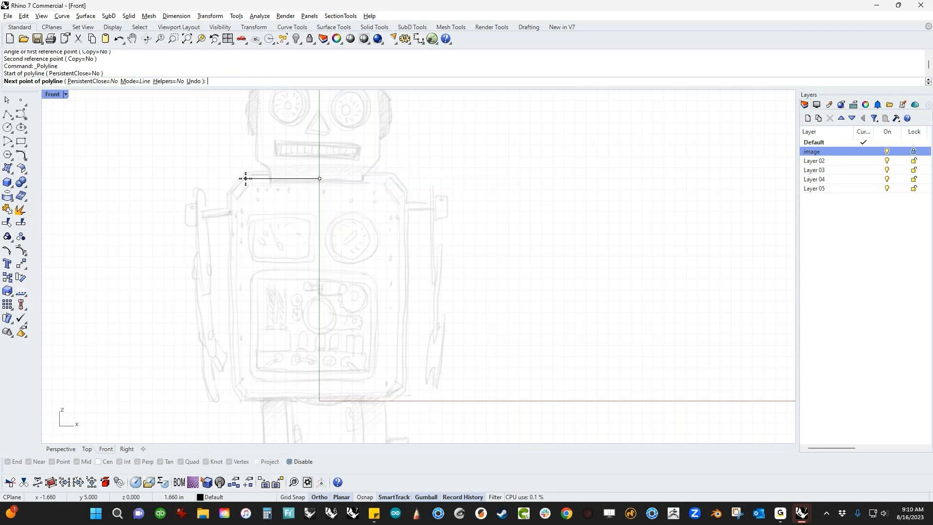
pyautogui.click(246, 178)
pyautogui.press('F8')
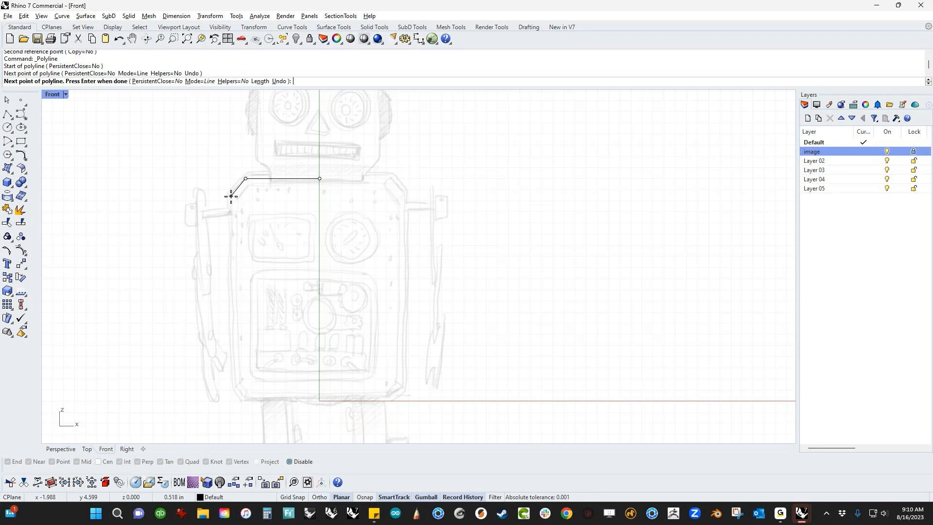
pyautogui.click(230, 196)
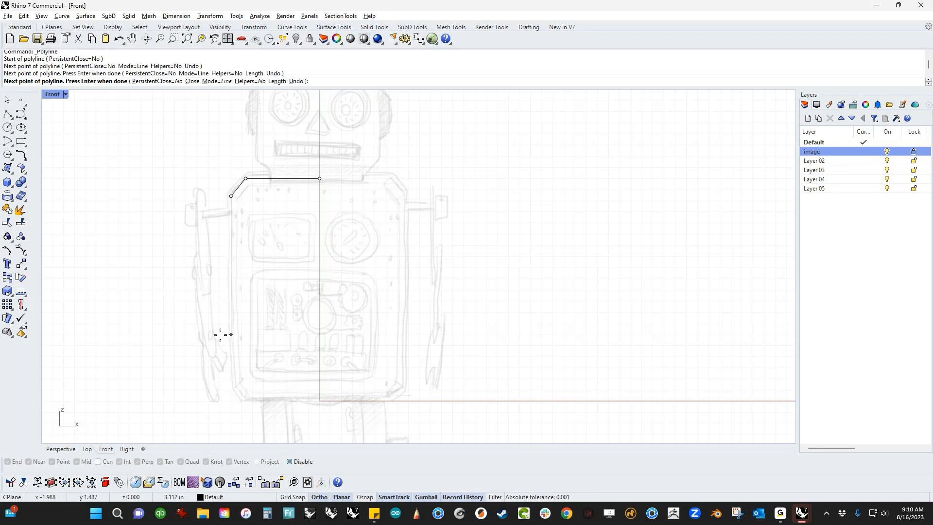
# Try a full-height torso side segment, undo it, and finish the polyline vertically about halfway down the torso's left side.
pyautogui.click(228, 386)
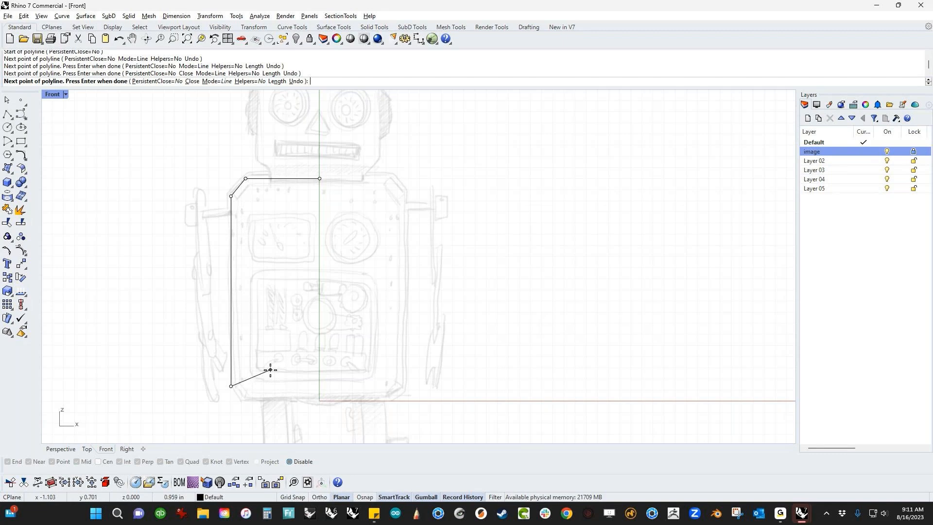
pyautogui.hotkey('ctrl', 'z')
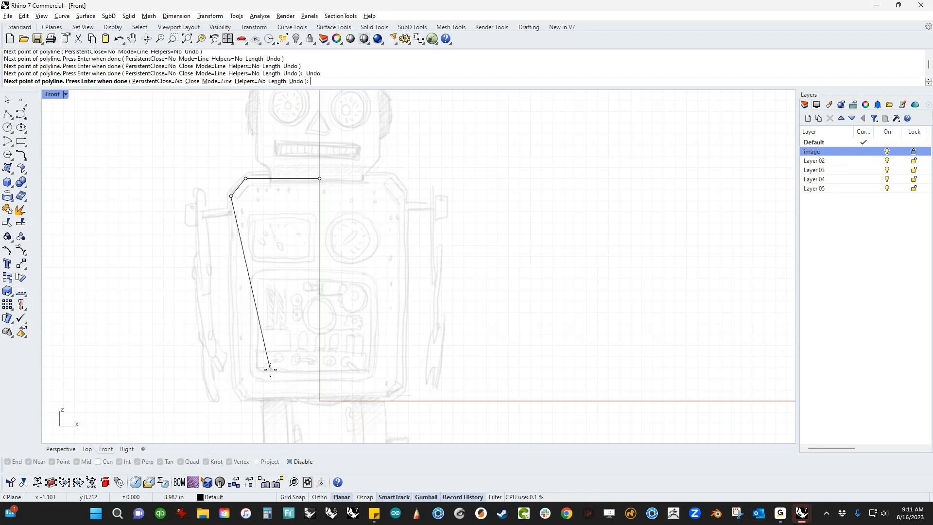
pyautogui.press('F8')
pyautogui.click(232, 295)
pyautogui.press('Return')
# Mirror the upper torso polyline across a horizontal line through its lower end to form the lower half of the outline, and clear the selection.
pyautogui.click(231, 288)
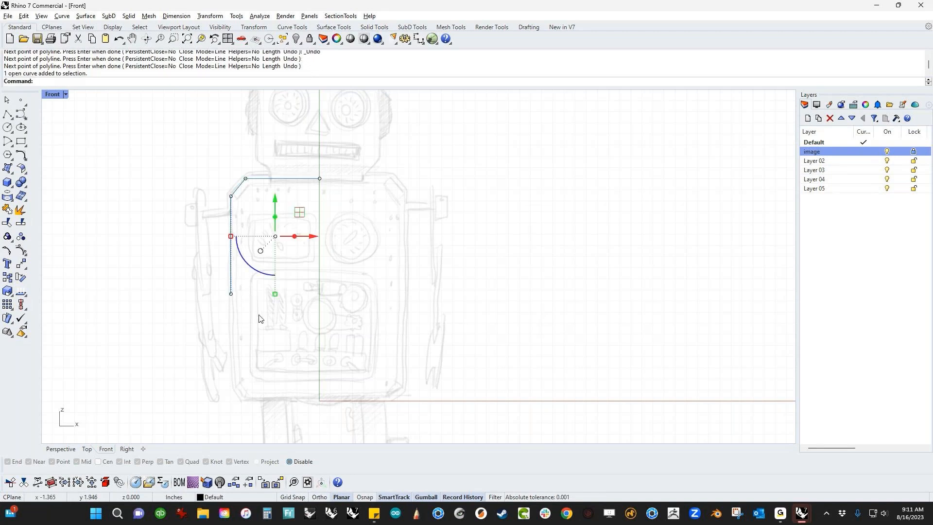
pyautogui.write('M')
pyautogui.press('Return')
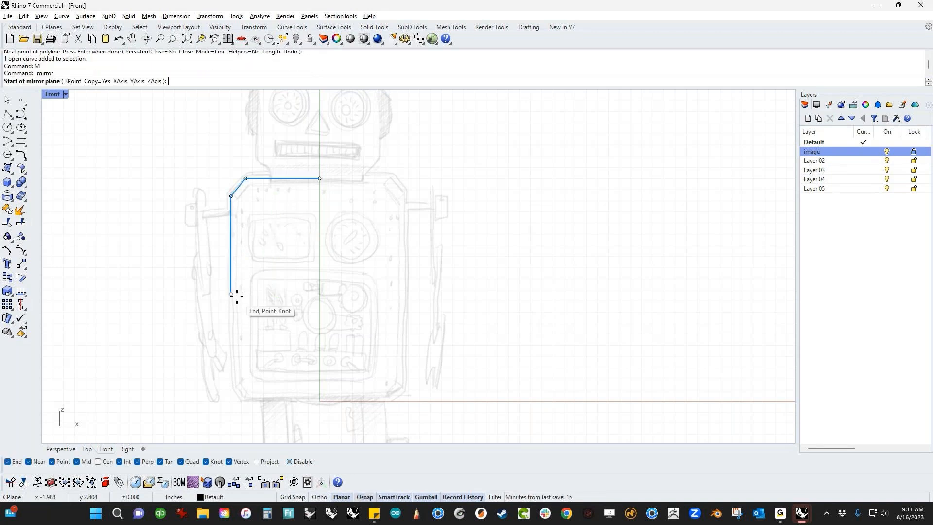
pyautogui.click(233, 295)
pyautogui.click(249, 300)
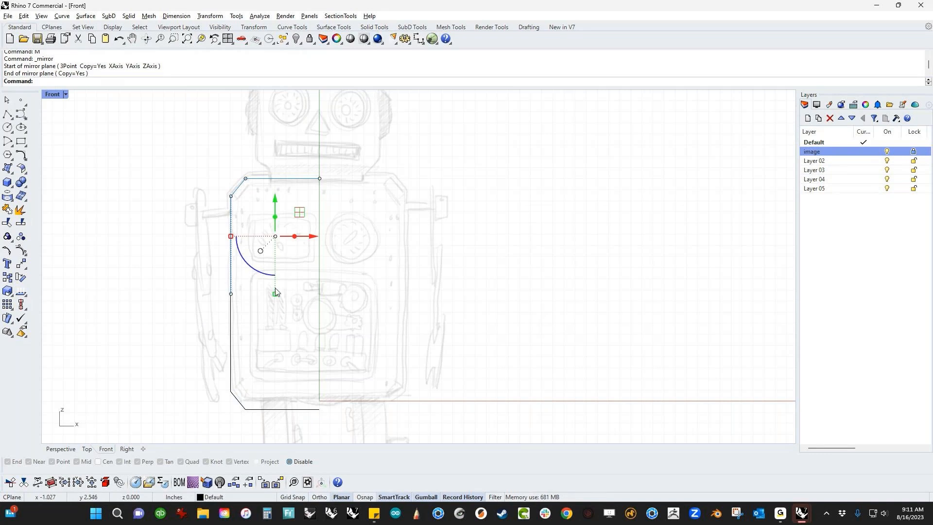
pyautogui.click(24, 268)
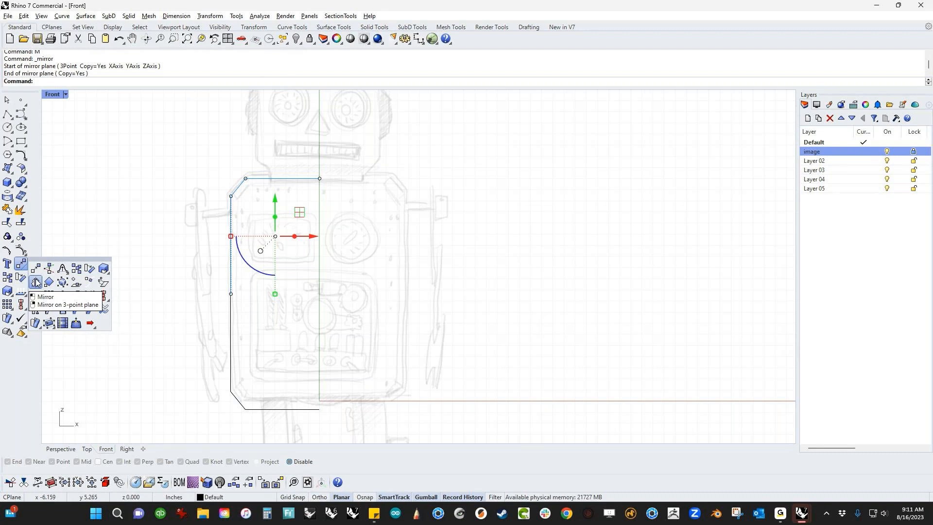
pyautogui.click(142, 180)
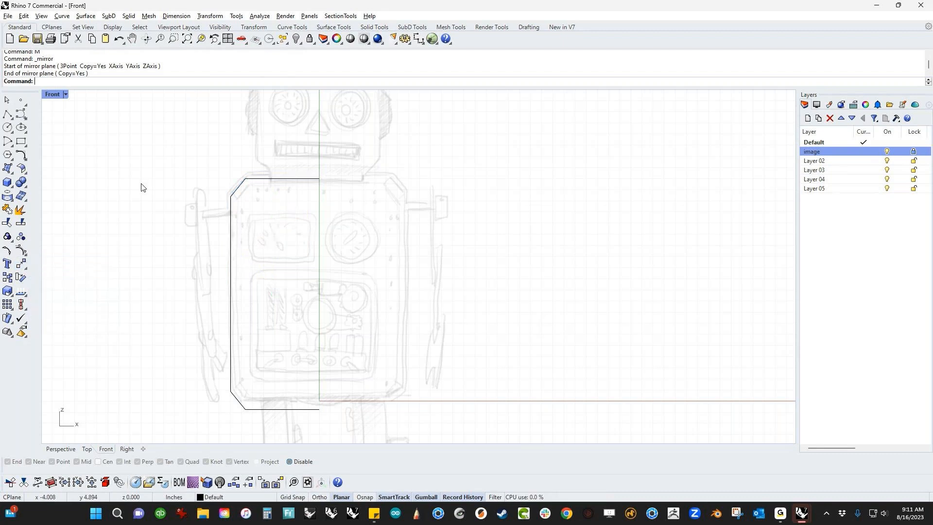
# Try moving both torso half curves vertically upward together, and undo the move.
pyautogui.moveTo(290, 259); pyautogui.dragTo(173, 359)
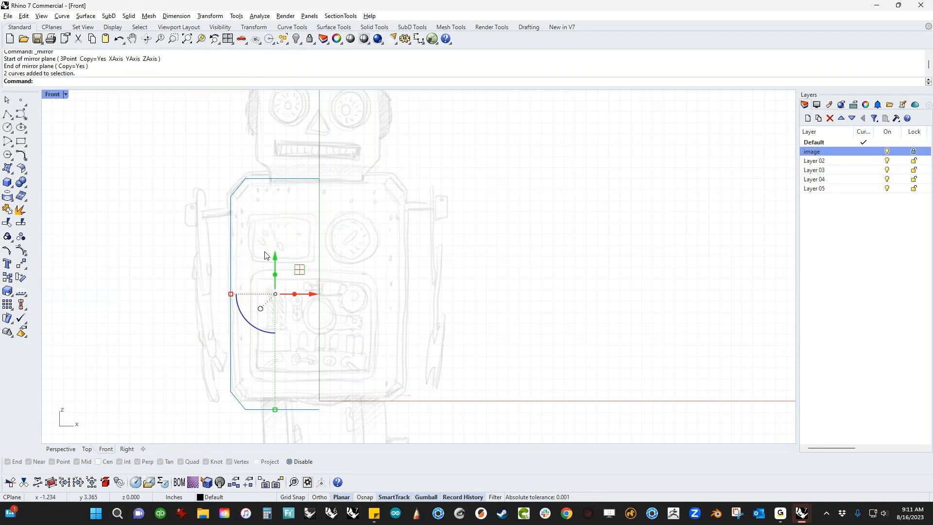
pyautogui.moveTo(275, 260)
pyautogui.mouseDown()
pyautogui.moveTo(275, 223)
pyautogui.moveTo(275, 260)
pyautogui.mouseUp()
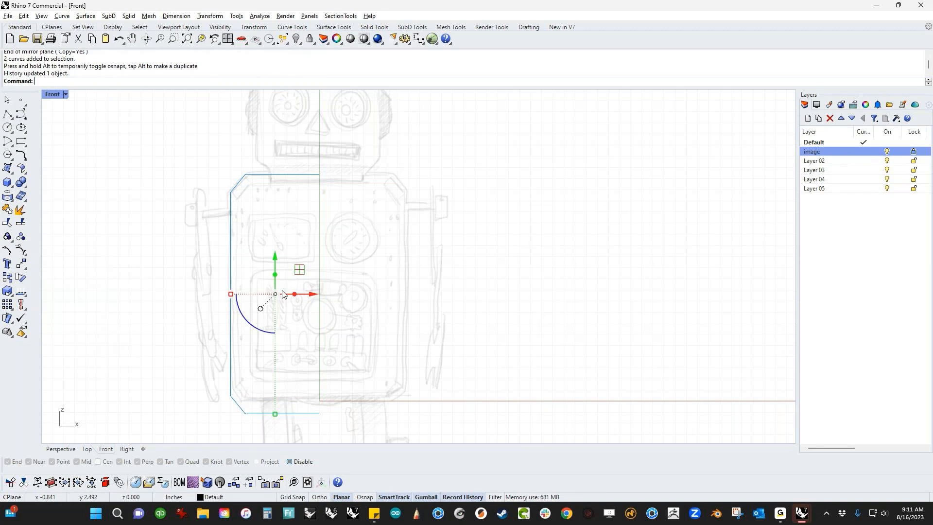
pyautogui.click(299, 250)
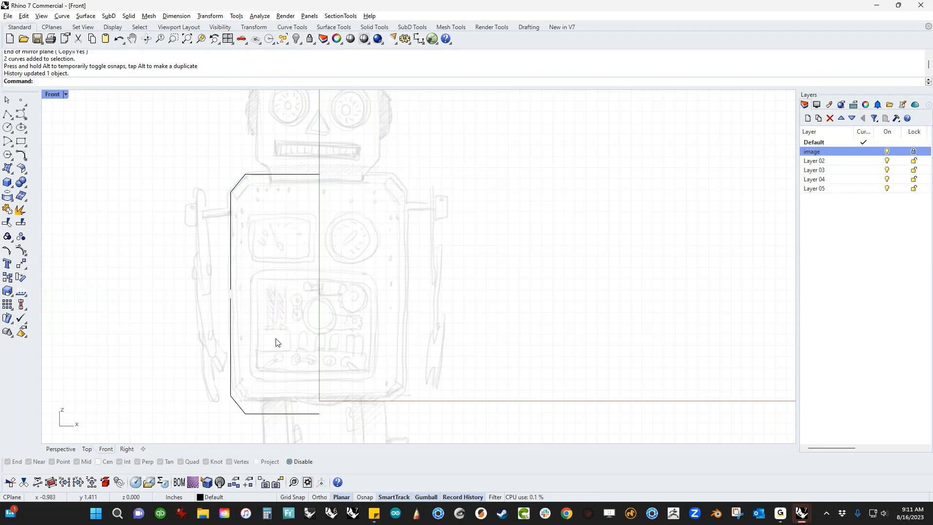
pyautogui.hotkey('ctrl', 'z')
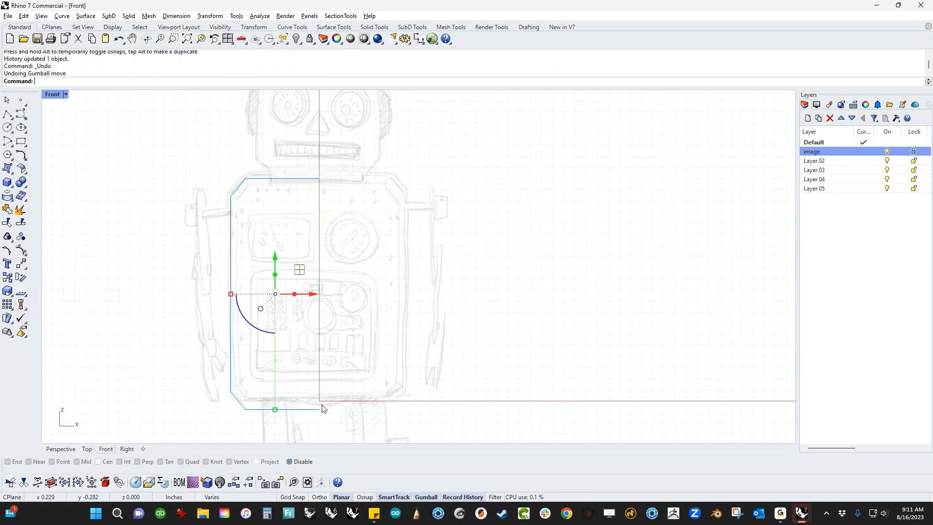
# Turn off history recording, including the Always Record History and Update Children options, and clear the selection.
pyautogui.click(464, 497)
pyautogui.rightClick(479, 499)
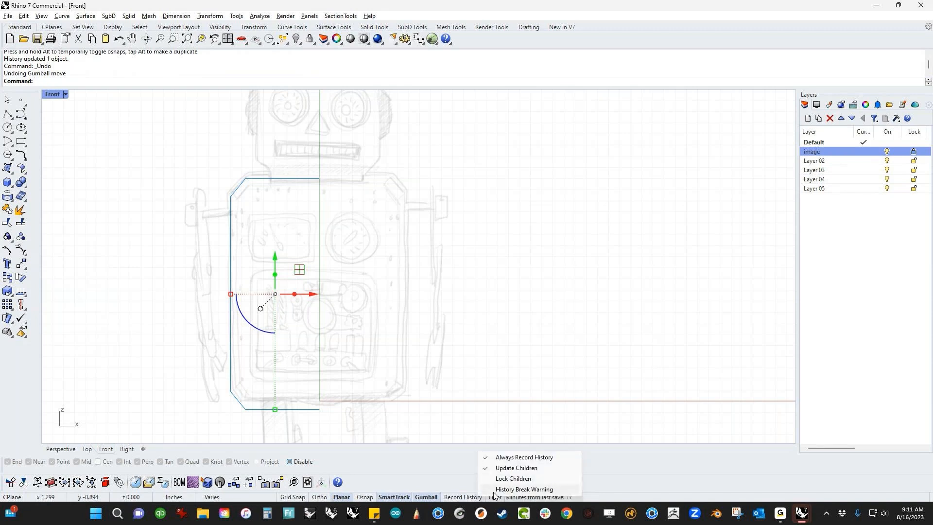
pyautogui.click(514, 467)
pyautogui.rightClick(473, 499)
pyautogui.click(510, 457)
pyautogui.click(198, 298)
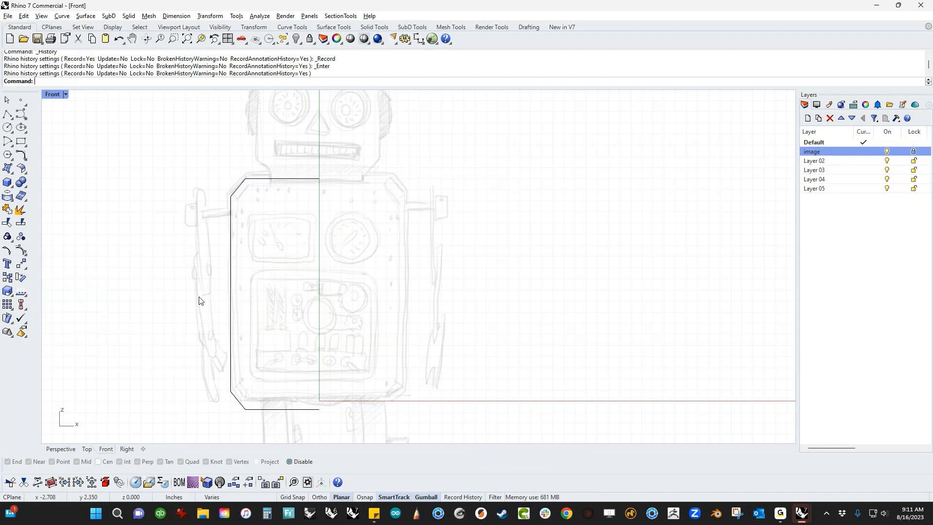
# Purge the history from both torso curves with HistoryPurge and deselect them.
pyautogui.moveTo(285, 255); pyautogui.dragTo(167, 331)
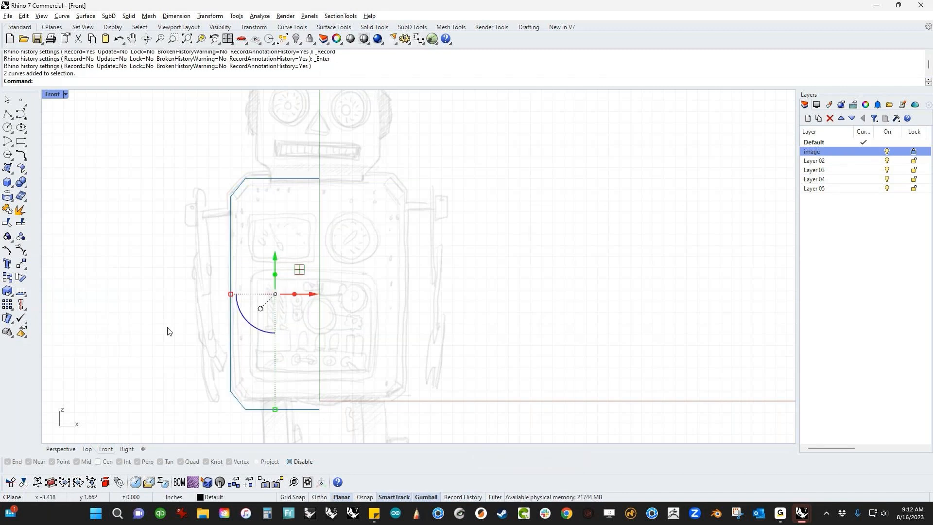
pyautogui.write('HistoryPurge')
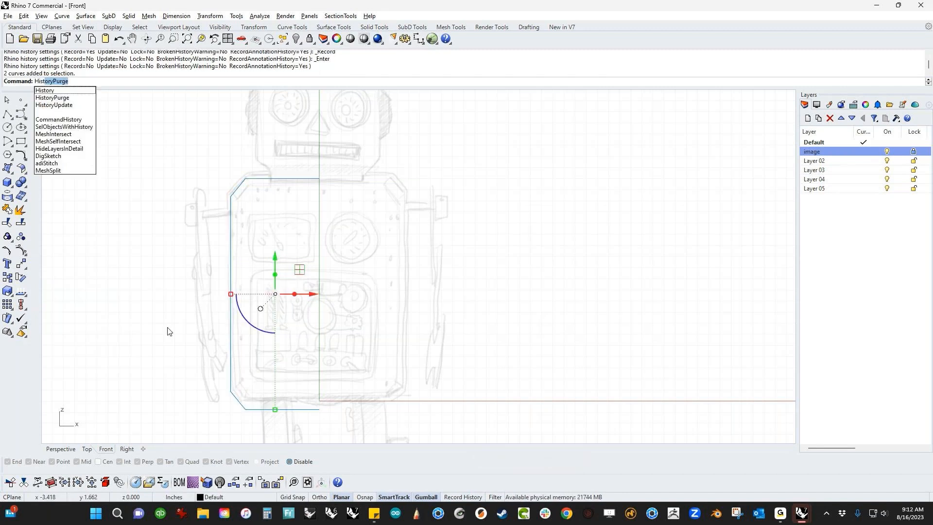
pyautogui.click(73, 98)
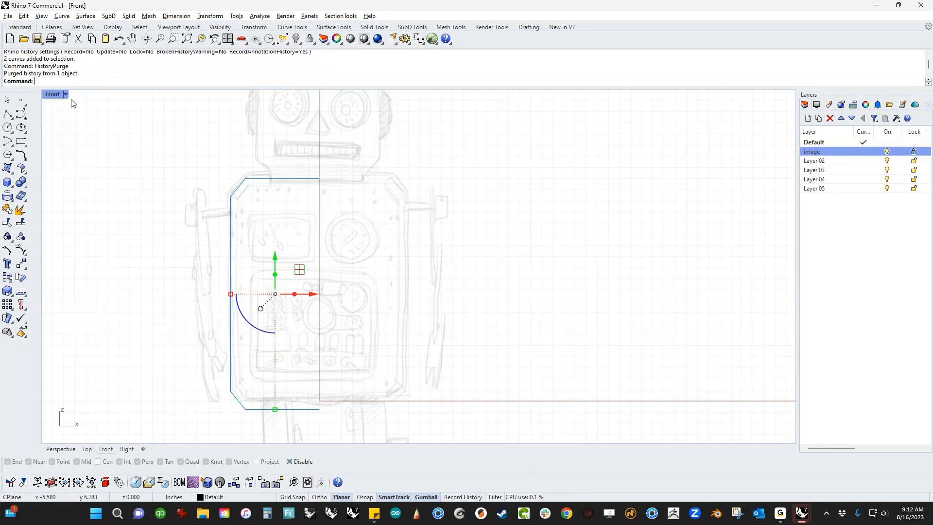
pyautogui.click(161, 265)
# Move both torso curves up to the sketch's shoulder line, and shorten them vertically with Scale1D from their upper end to fit the sketched torso.
pyautogui.moveTo(278, 266); pyautogui.dragTo(200, 328)
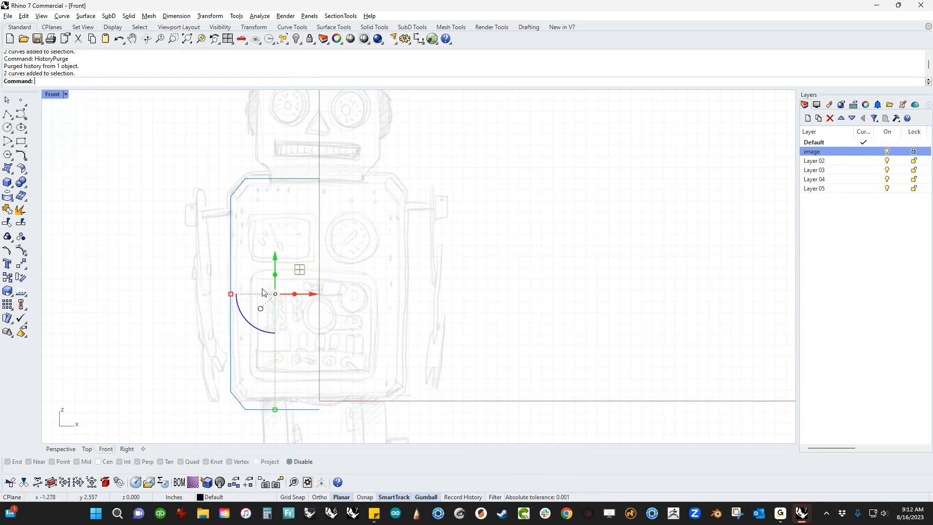
pyautogui.moveTo(275, 266); pyautogui.dragTo(268, 288)
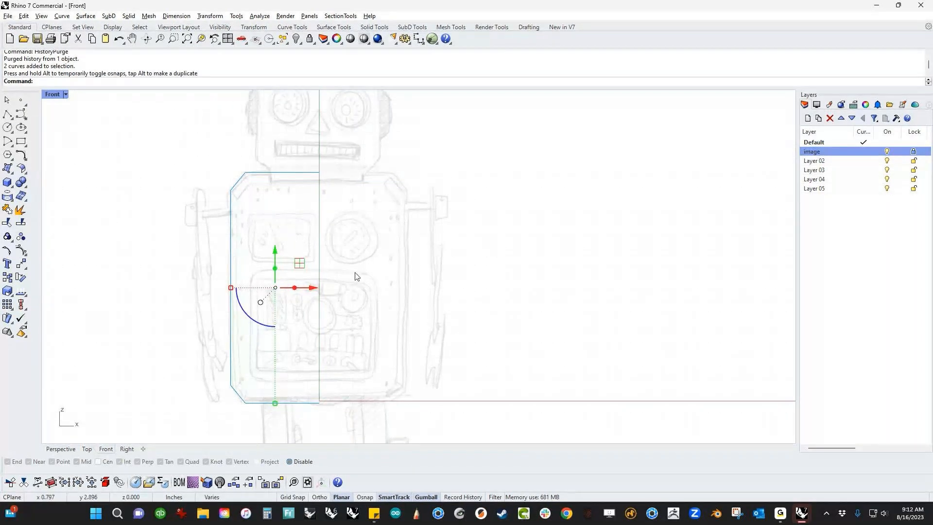
pyautogui.write('s1')
pyautogui.press('Return')
pyautogui.click(324, 172)
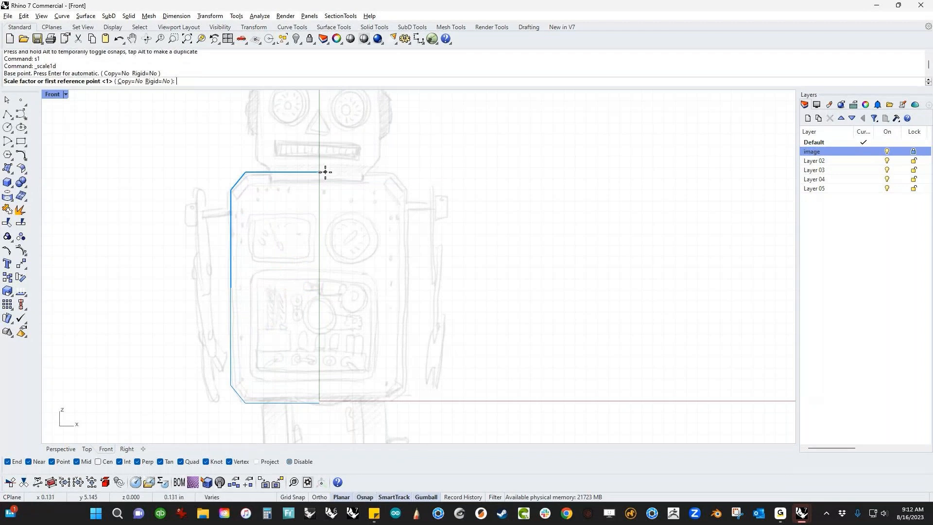
pyautogui.click(340, 402)
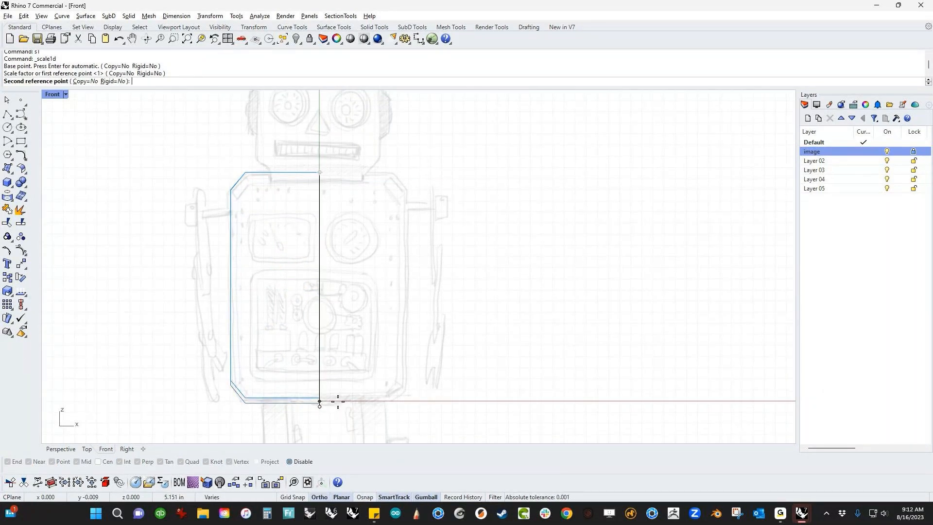
pyautogui.click(337, 401)
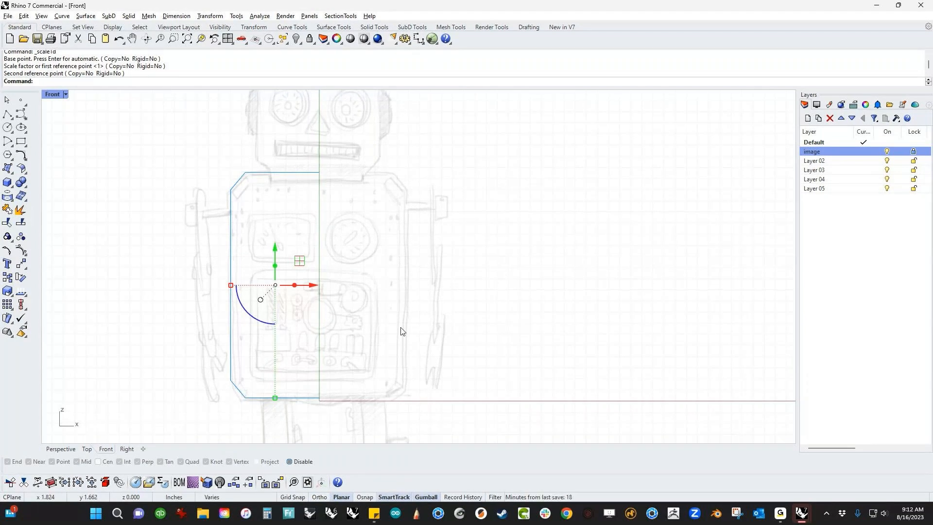
# Mirror the left torso curves across the vertical axis and join all four curves into one closed outline.
pyautogui.write('M')
pyautogui.press('Return')
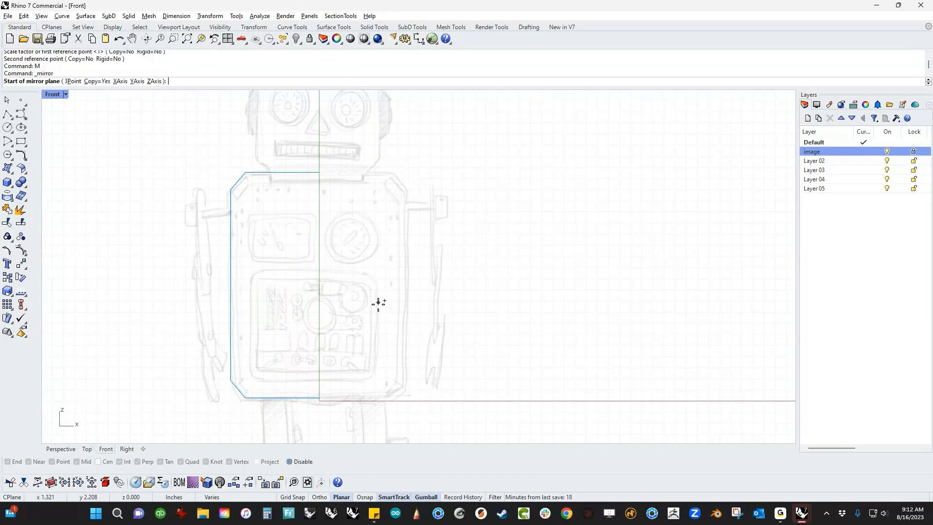
pyautogui.press('alt')
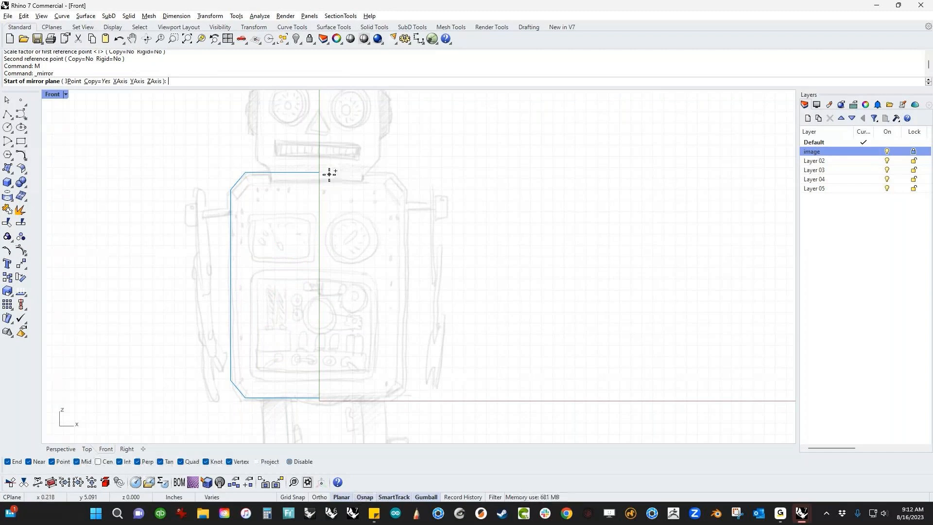
pyautogui.click(329, 173)
pyautogui.click(320, 340)
pyautogui.moveTo(154, 117); pyautogui.dragTo(476, 433)
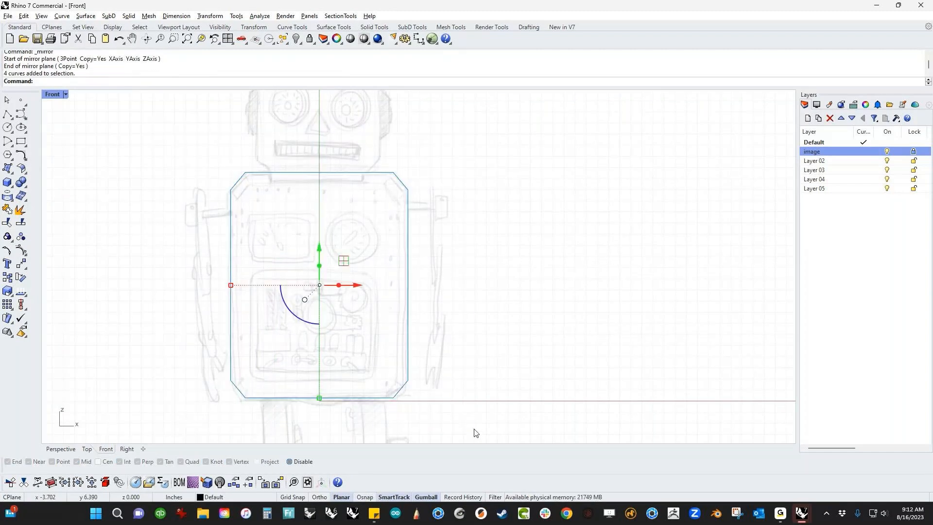
pyautogui.write('j')
pyautogui.press('Return')
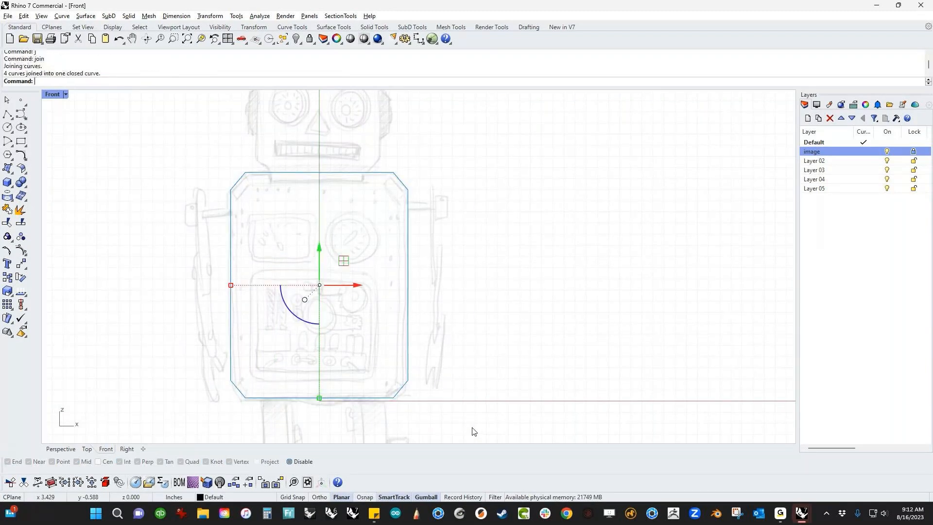
pyautogui.press('Escape')
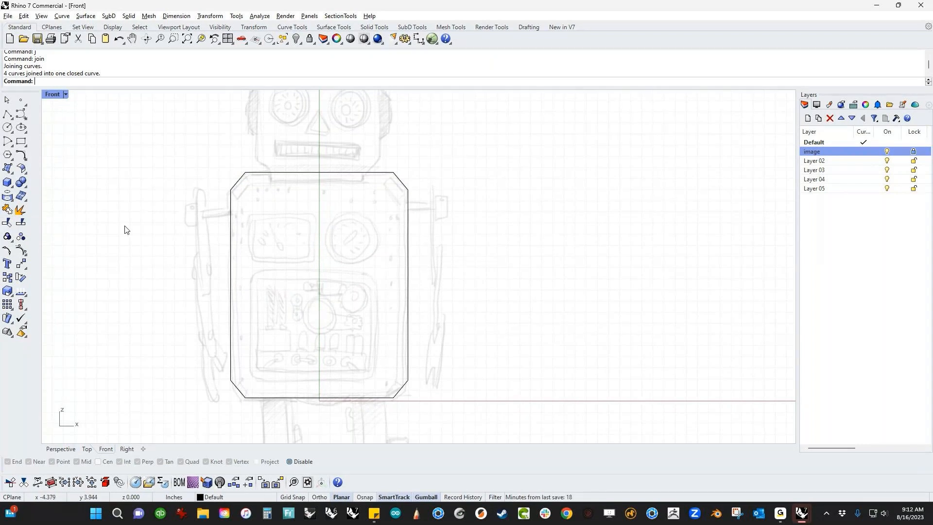
# Examine the torso outline and reference picture in the Perspective view, and return to the Front view.
pyautogui.write('P')
pyautogui.press('Return')
pyautogui.write('P')
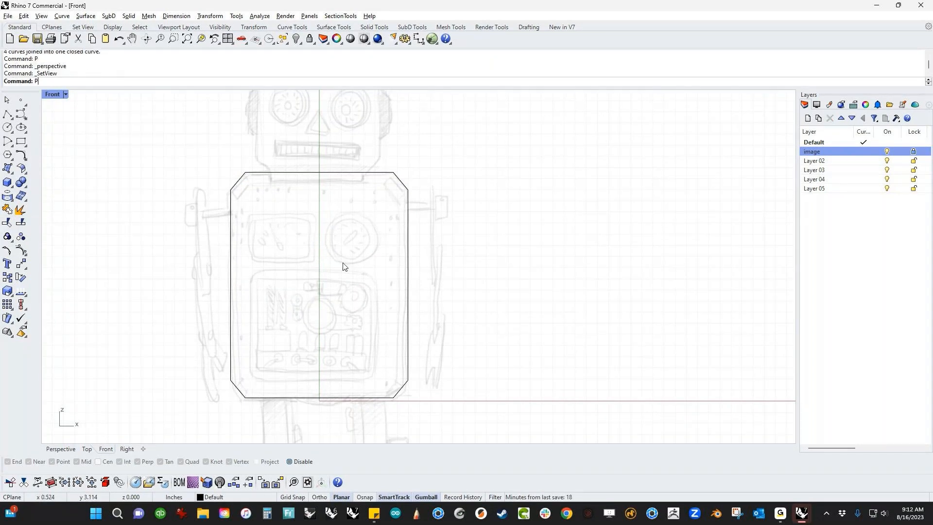
pyautogui.press('Return')
pyautogui.moveTo(334, 308); pyautogui.dragTo(364, 343, button='right')
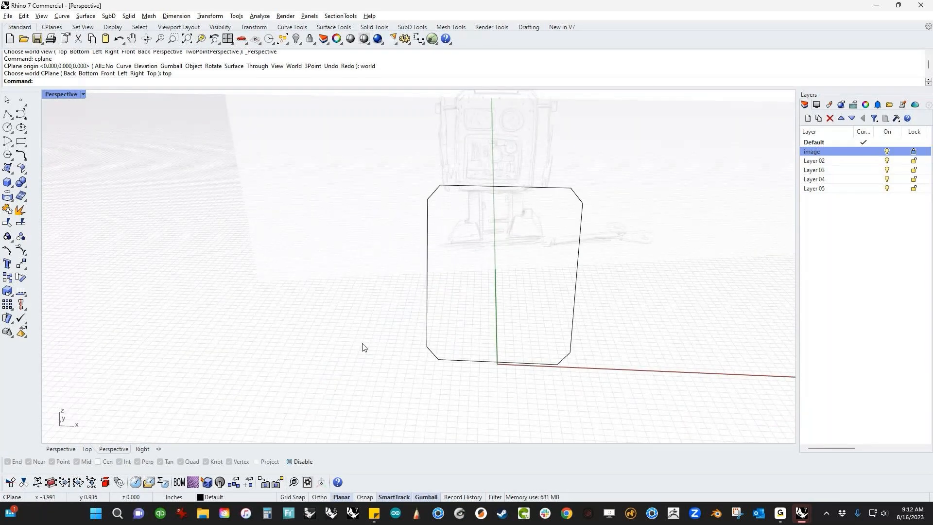
pyautogui.write('F')
pyautogui.press('Return')
pyautogui.scroll(4, 402, 254)
pyautogui.scroll(-1, 399, 254)
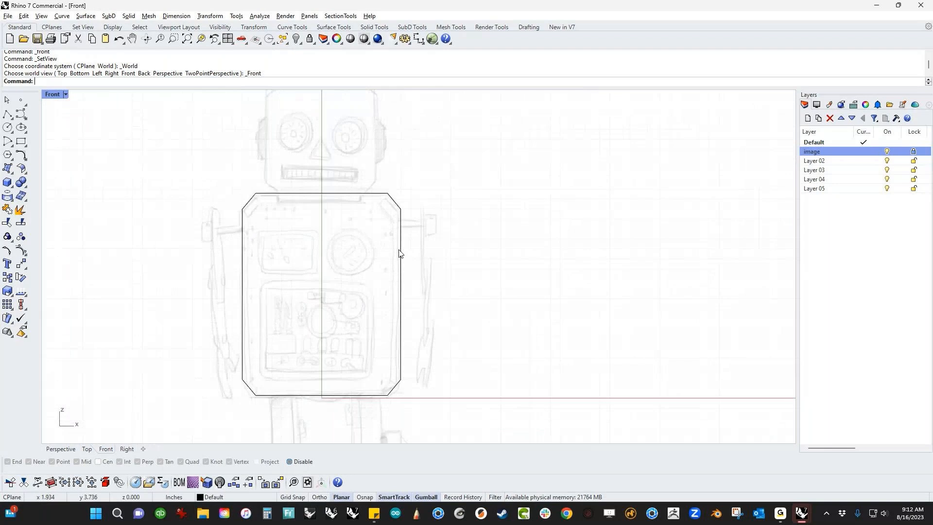
pyautogui.moveTo(400, 253); pyautogui.dragTo(390, 233, button='right')
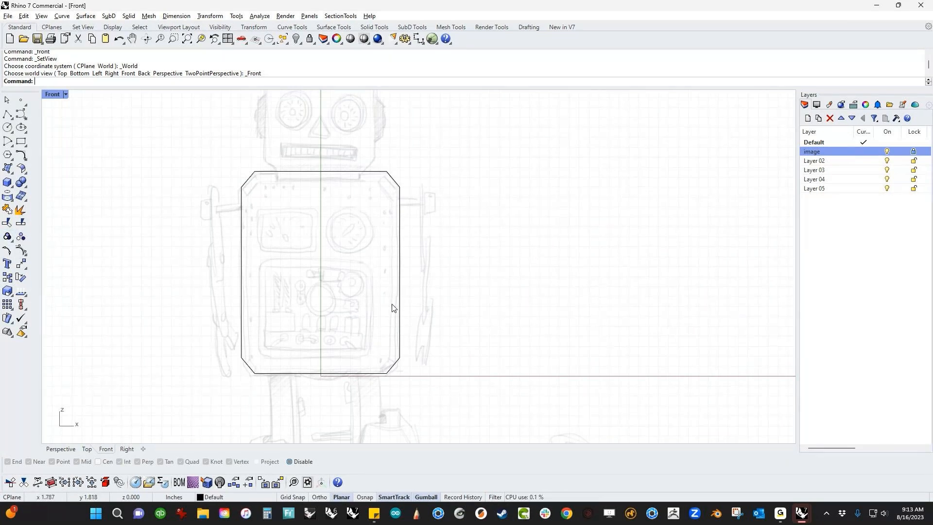
# Delete the closed torso outline and draw a center-based rectangle from origin 0, as wide as the sketched torso.
pyautogui.click(399, 313)
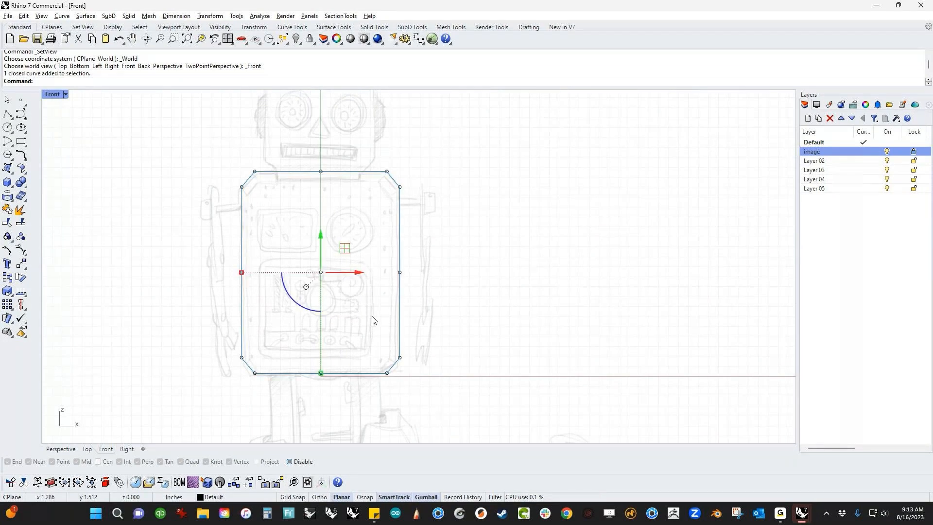
pyautogui.press('Delete')
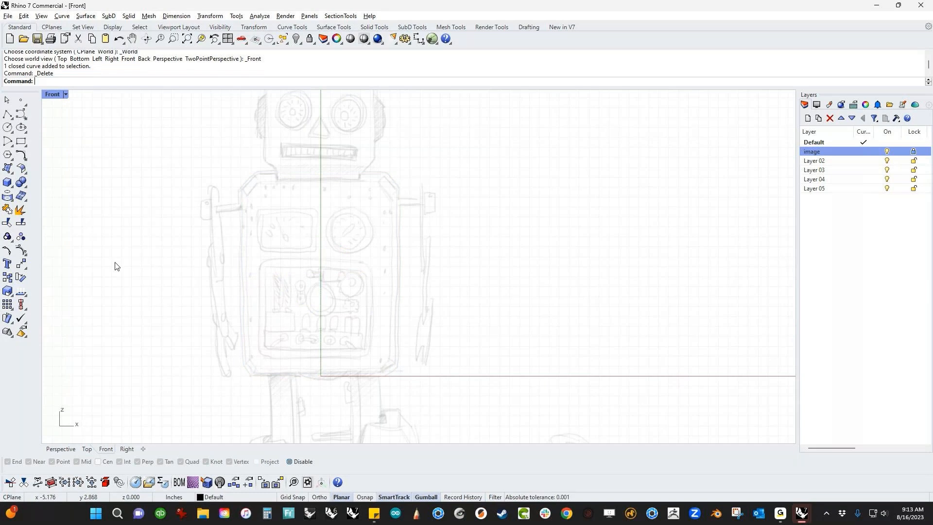
pyautogui.click(21, 142)
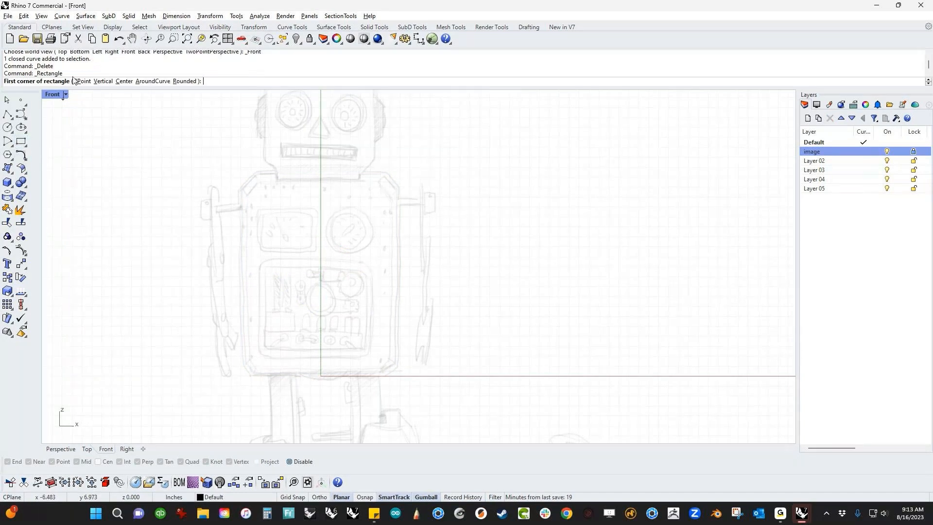
pyautogui.click(123, 81)
pyautogui.write('0')
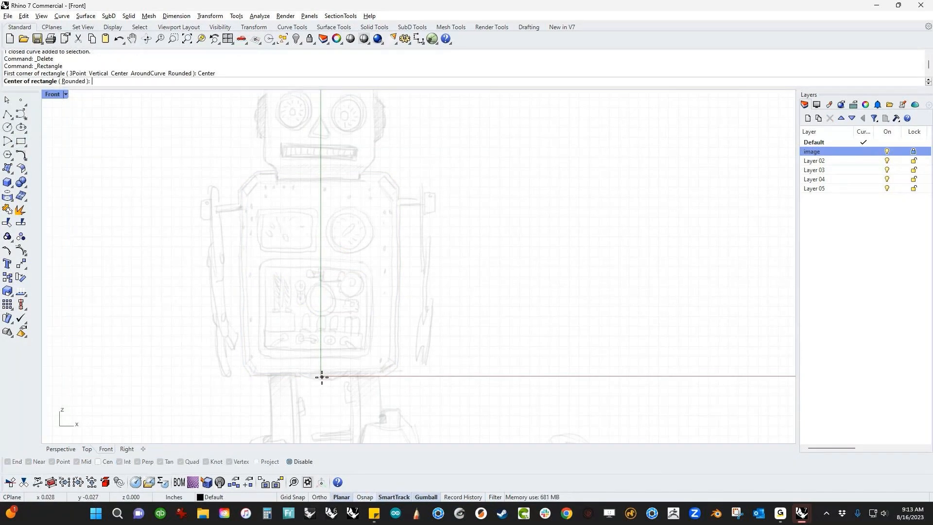
pyautogui.press('Return')
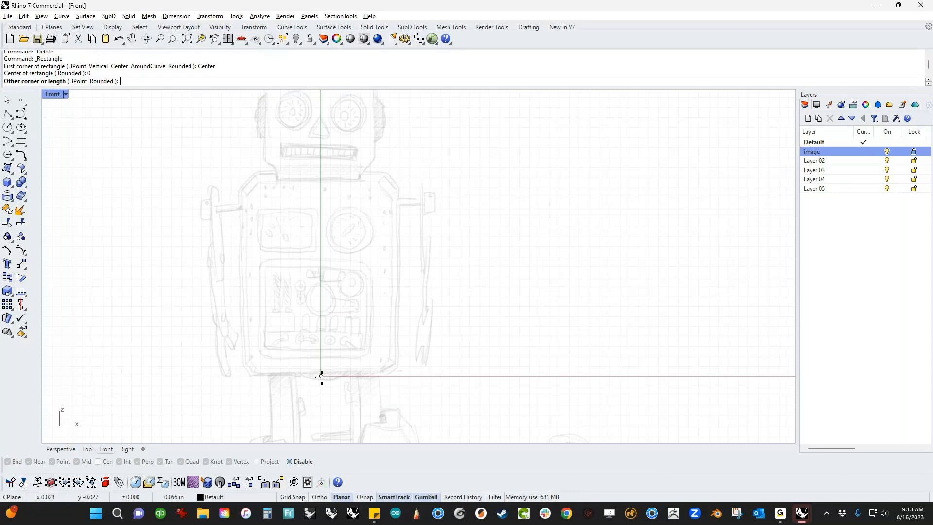
pyautogui.click(241, 242)
pyautogui.click(242, 243)
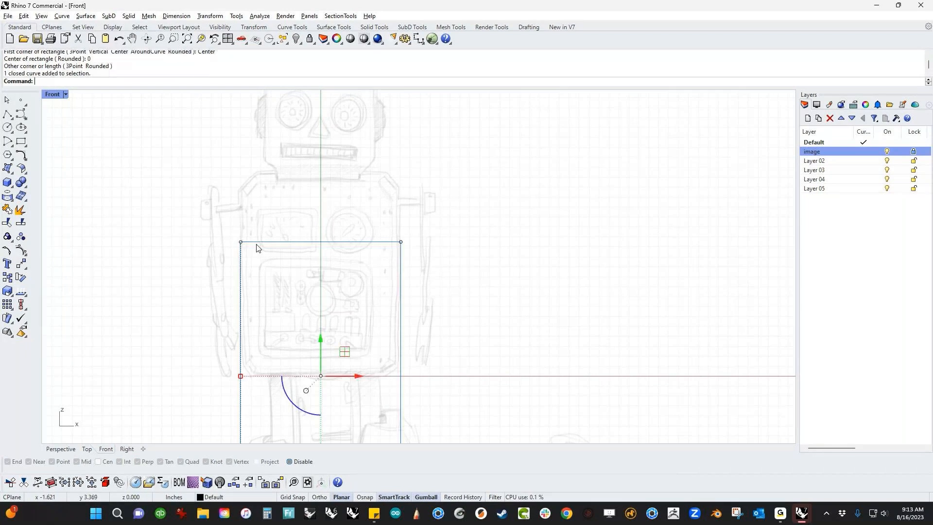
# Move the rectangle up to the torso's top edge, and shorten it with Scale1D from its top midpoint so its base meets the horizontal axis.
pyautogui.moveTo(321, 375); pyautogui.dragTo(316, 305)
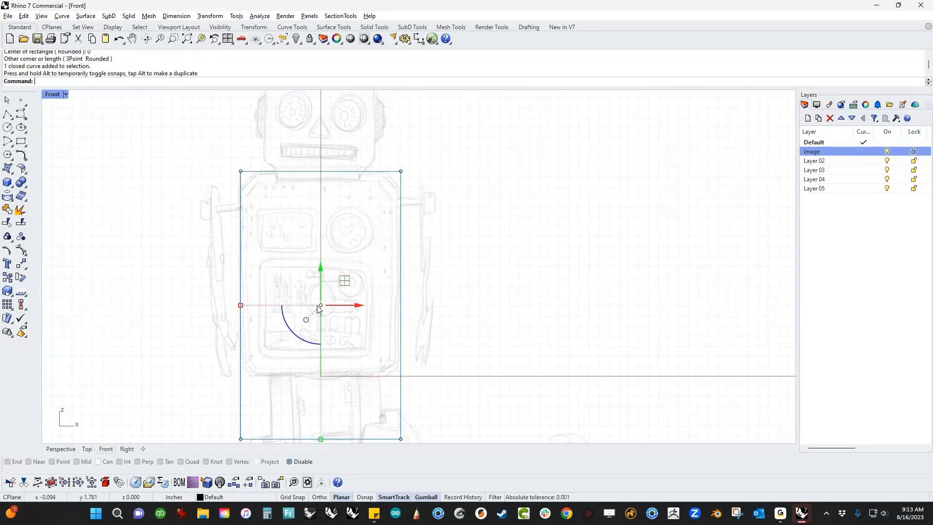
pyautogui.write('s')
pyautogui.write('1')
pyautogui.press('Return')
pyautogui.click(320, 171)
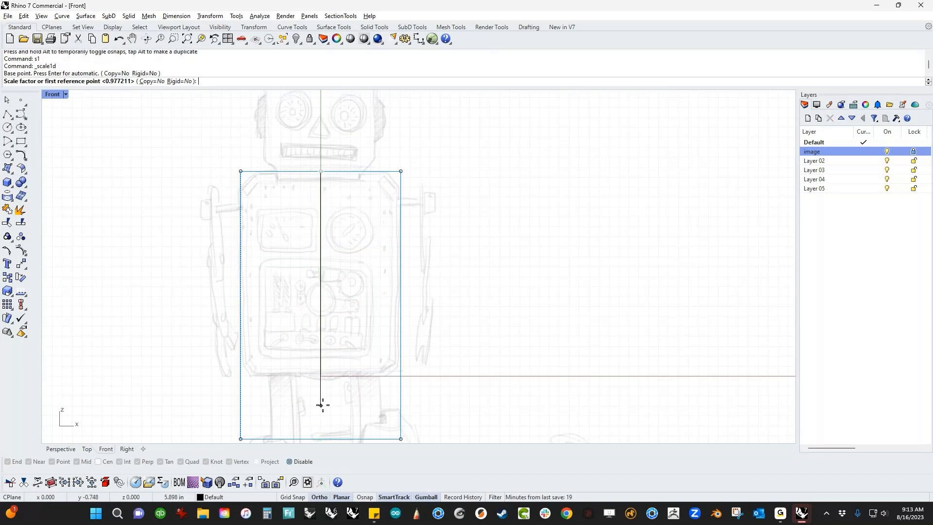
pyautogui.click(321, 408)
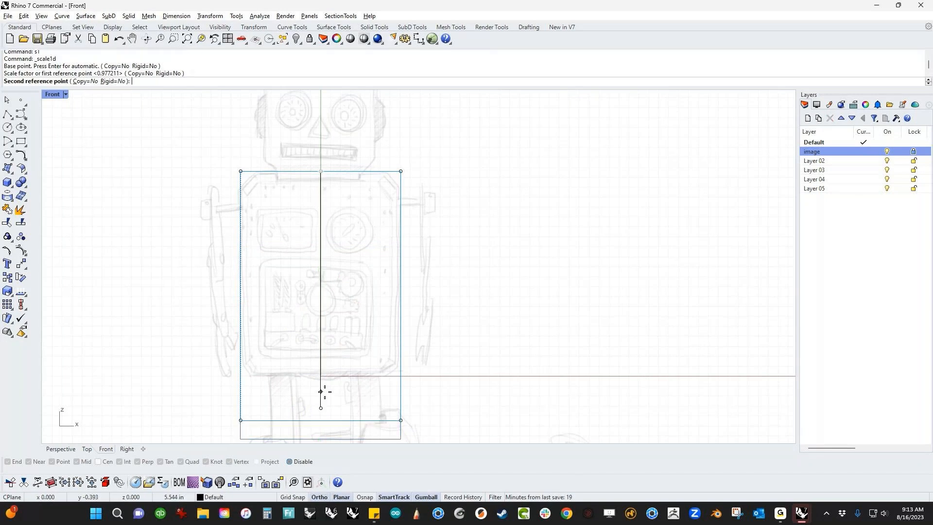
pyautogui.click(339, 351)
pyautogui.click(463, 342)
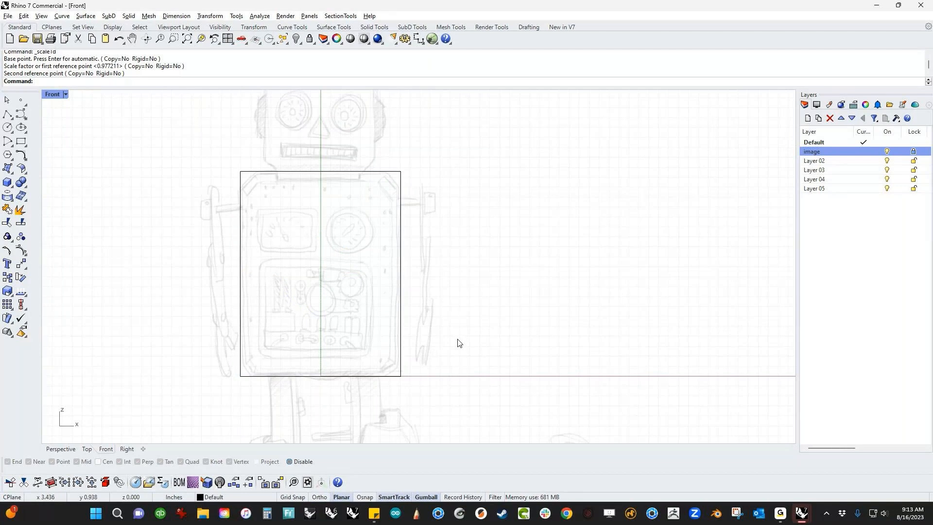
# Switch to the Perspective view and look at the torso rectangle in front of the reference picture.
pyautogui.write('P')
pyautogui.press('Return')
pyautogui.write('P')
pyautogui.press('Return')
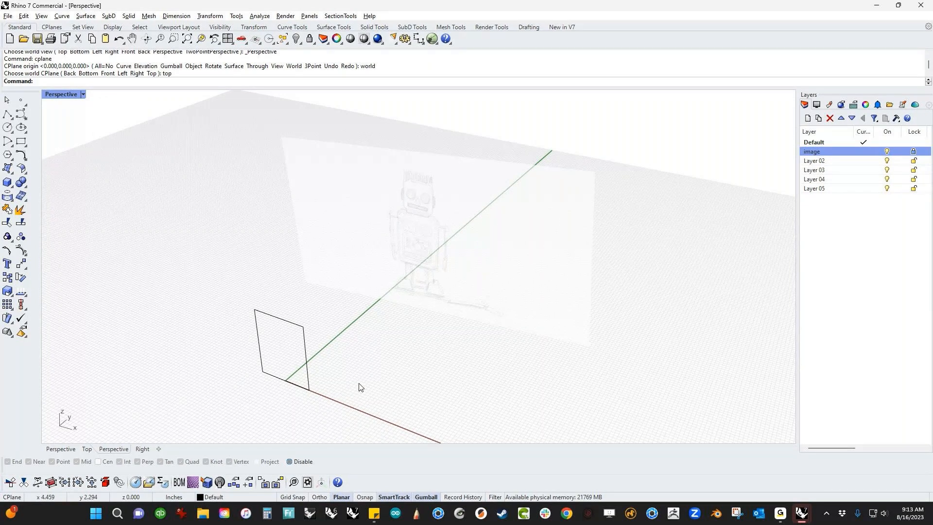
pyautogui.scroll(3, 311, 373)
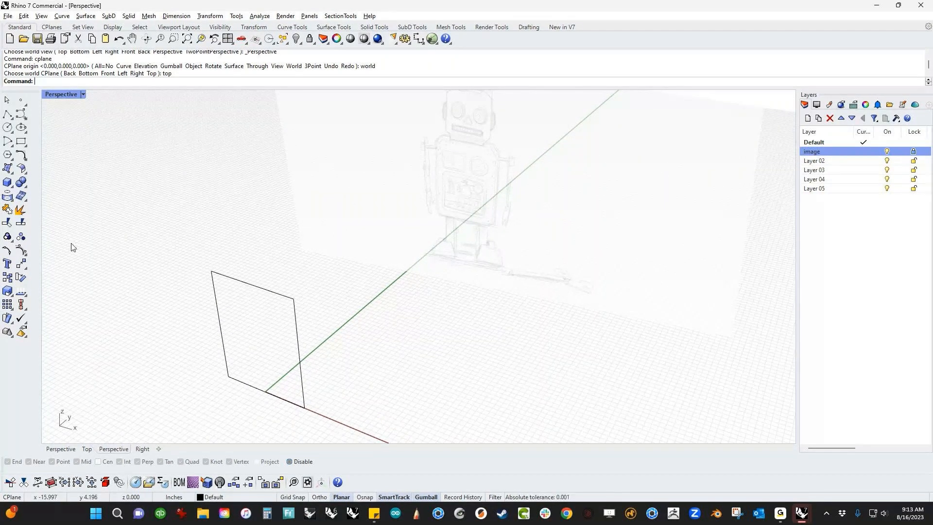
# Extrude the torso rectangle backward along the Y axis into an open box, and select the extrusion.
pyautogui.click(301, 362)
pyautogui.moveTo(301, 362); pyautogui.dragTo(315, 317)
pyautogui.moveTo(315, 316)
pyautogui.mouseDown(button='right')
pyautogui.moveTo(413, 369)
pyautogui.moveTo(360, 372)
pyautogui.moveTo(292, 340)
pyautogui.mouseUp(button='right')
pyautogui.click(287, 333)
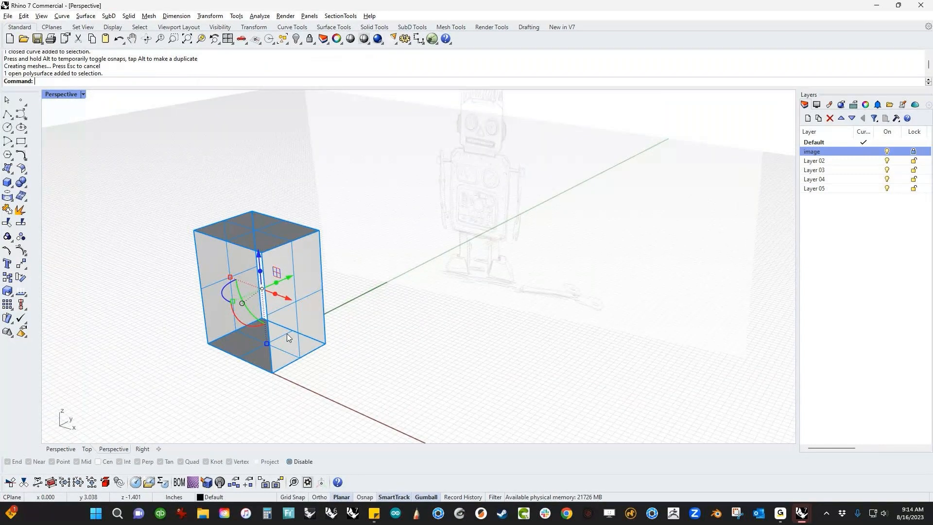
pyautogui.moveTo(287, 333)
pyautogui.mouseDown(button='right')
pyautogui.moveTo(344, 354)
pyautogui.moveTo(322, 369)
pyautogui.moveTo(370, 387)
pyautogui.mouseUp(button='right')
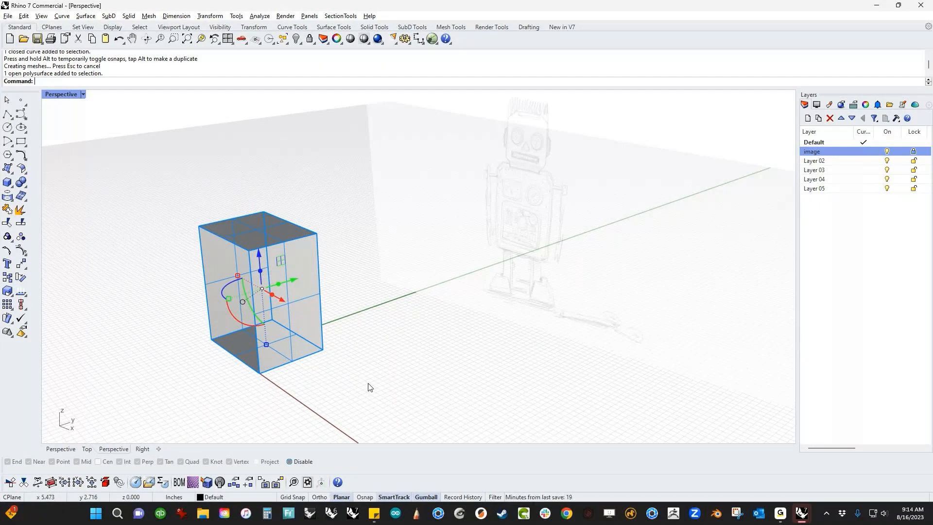
# Scale the selected extrusion along Y to make the torso shallower, and cap its open ends.
pyautogui.moveTo(229, 298); pyautogui.dragTo(239, 295)
pyautogui.write('cap')
pyautogui.press('Return')
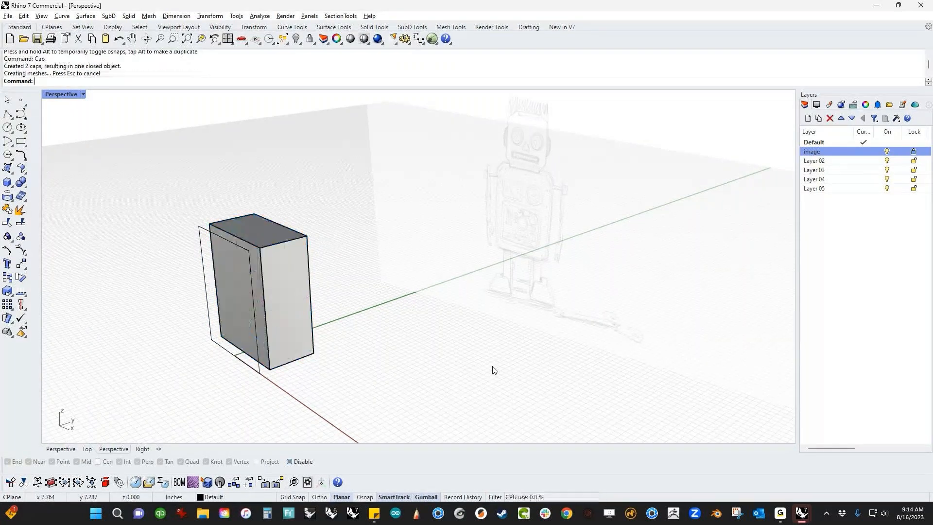
# Delete the original torso rectangle standing in front of the capped box.
pyautogui.moveTo(348, 343); pyautogui.dragTo(372, 339, button='right')
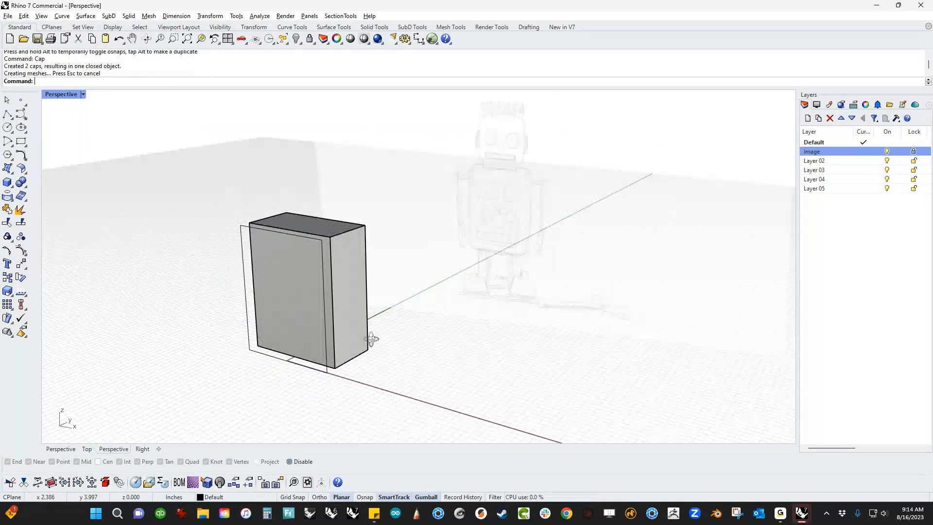
pyautogui.click(310, 371)
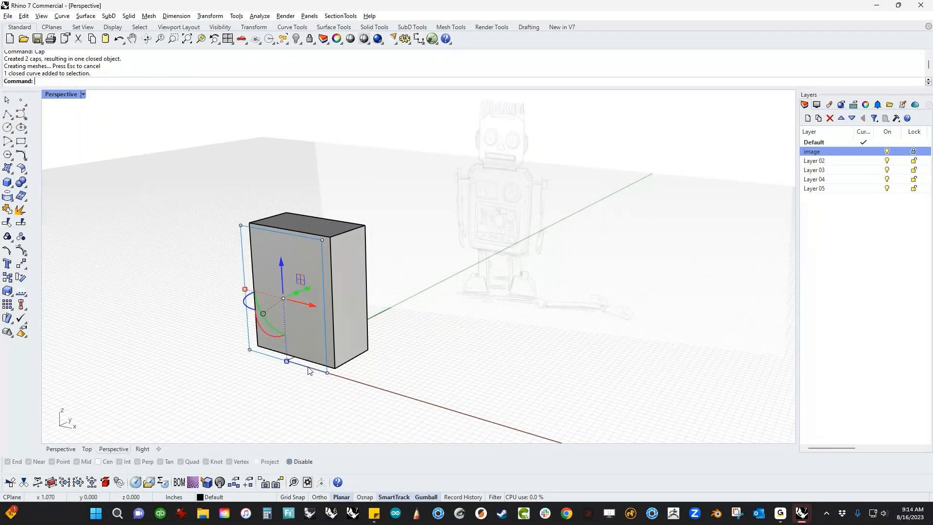
pyautogui.press('Delete')
# Try ChamferEdge on all edges of the torso box with the preview on and 0.25 set for all handles.
pyautogui.click(24, 187)
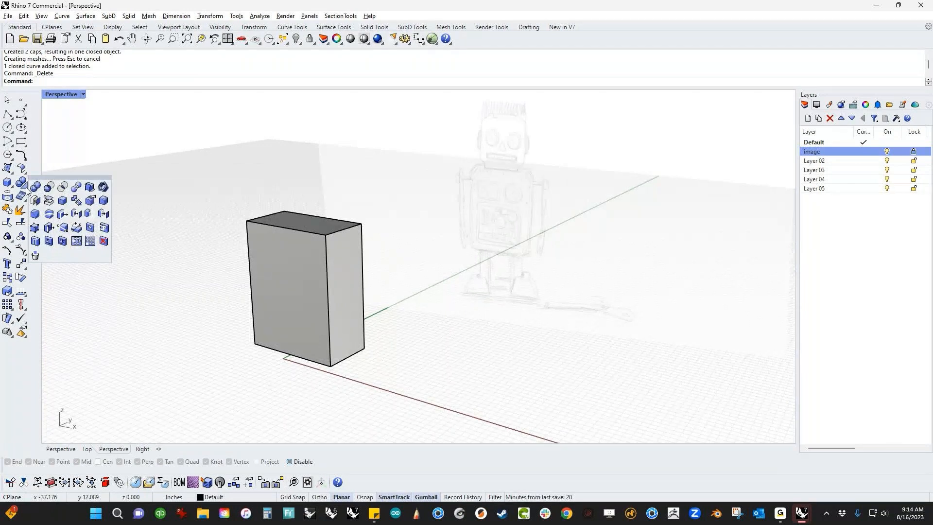
pyautogui.click(49, 214)
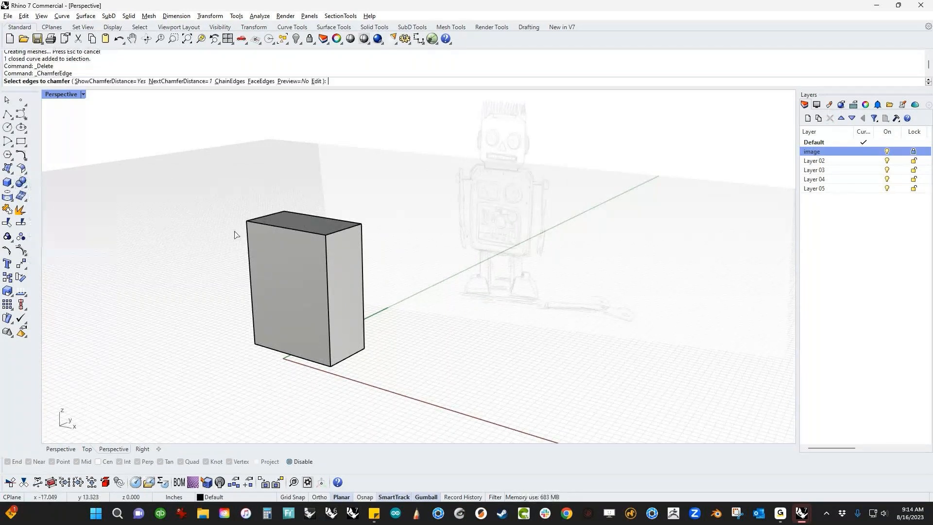
pyautogui.moveTo(220, 171); pyautogui.dragTo(416, 389)
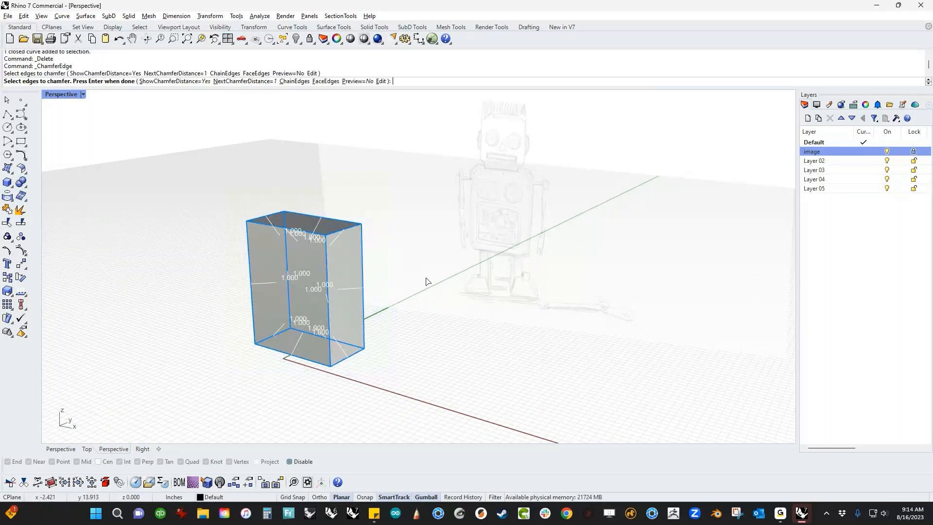
pyautogui.click(359, 80)
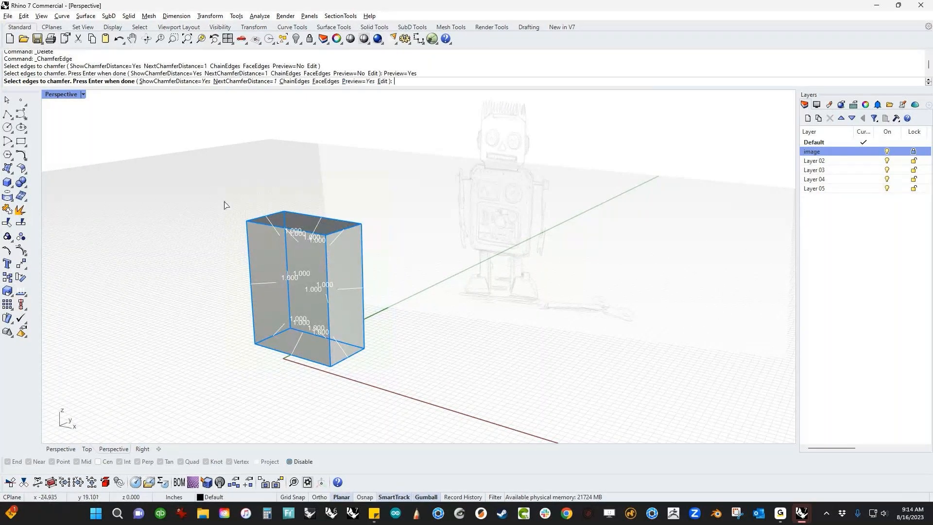
pyautogui.press('Return')
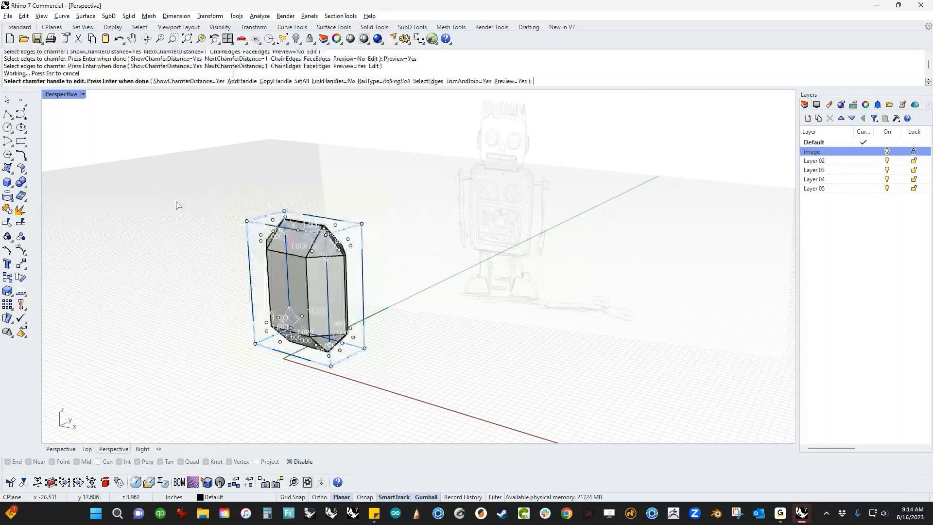
pyautogui.scroll(3, 196, 271)
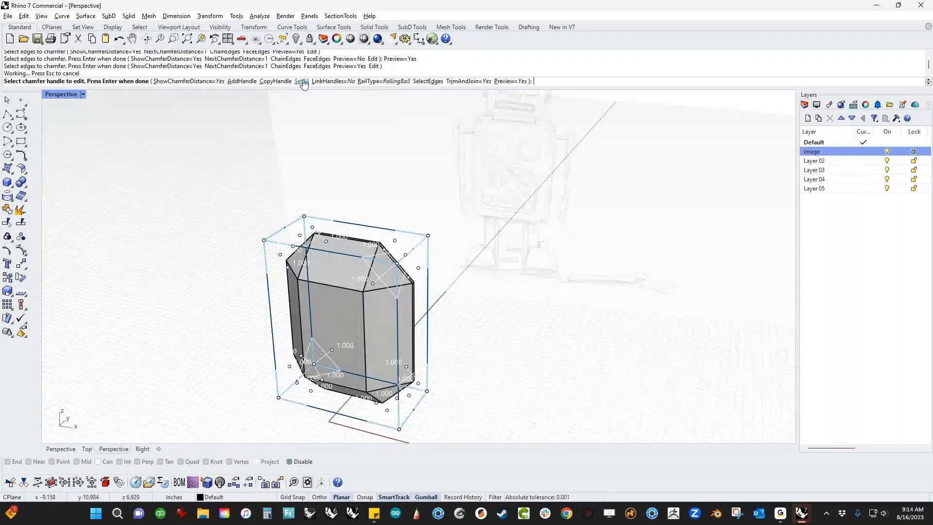
pyautogui.click(301, 81)
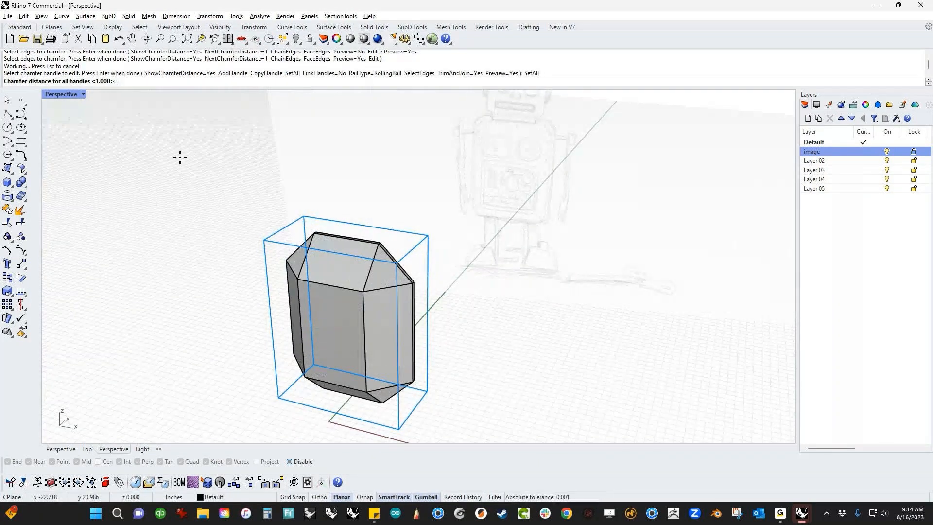
pyautogui.write('0.25')
pyautogui.press('Return')
# Compare the chamfer preview with the sketched torso in the Front view in Wireframe display mode.
pyautogui.hotkey('ctrl', 'F2')
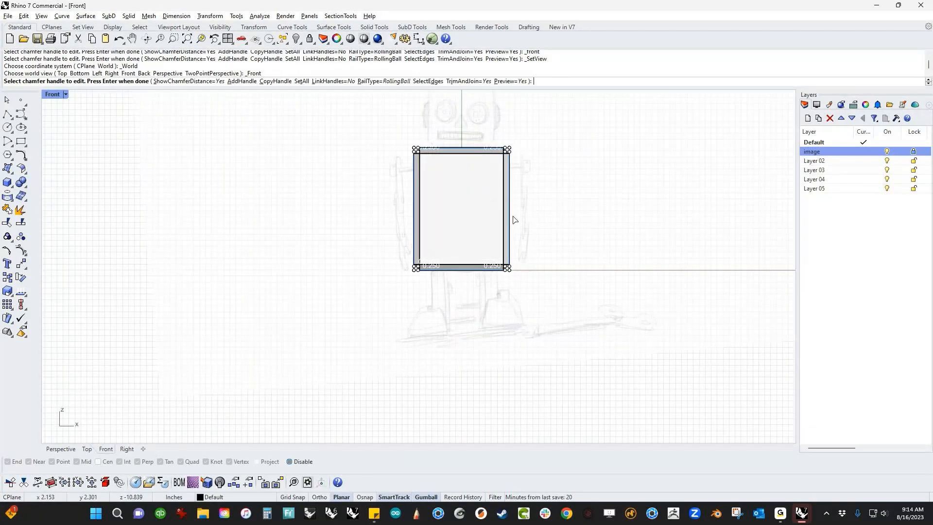
pyautogui.scroll(6, 545, 143)
pyautogui.middleClick(464, 272)
pyautogui.click(471, 271)
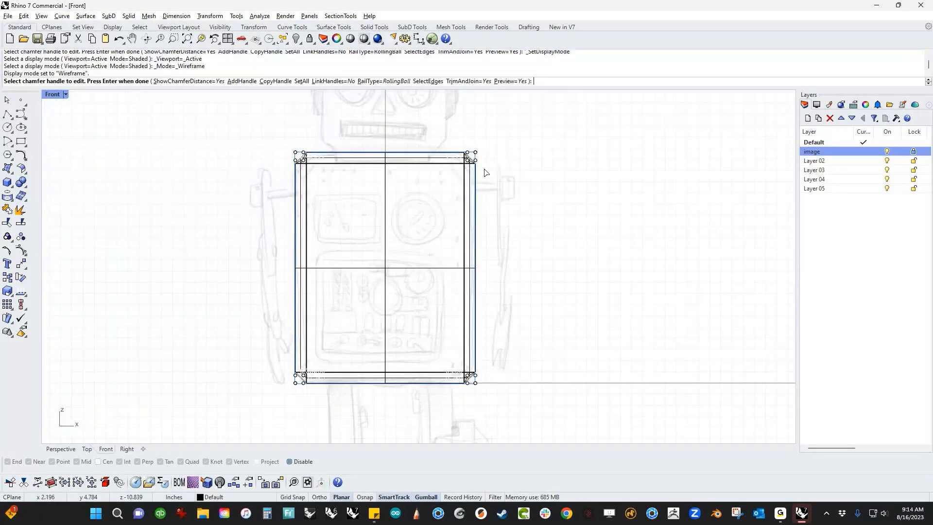
pyautogui.scroll(2, 485, 170)
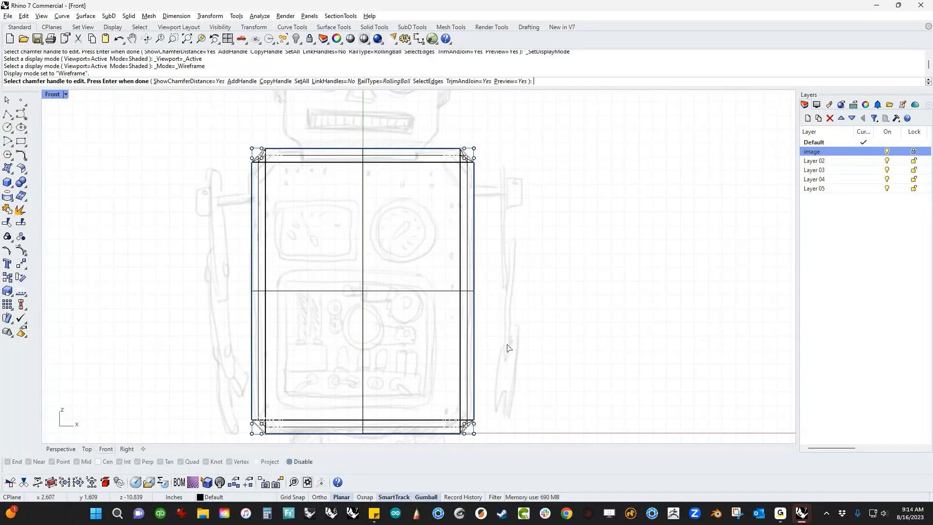
pyautogui.write('p')
pyautogui.press('Return')
pyautogui.write('p')
pyautogui.press('Return')
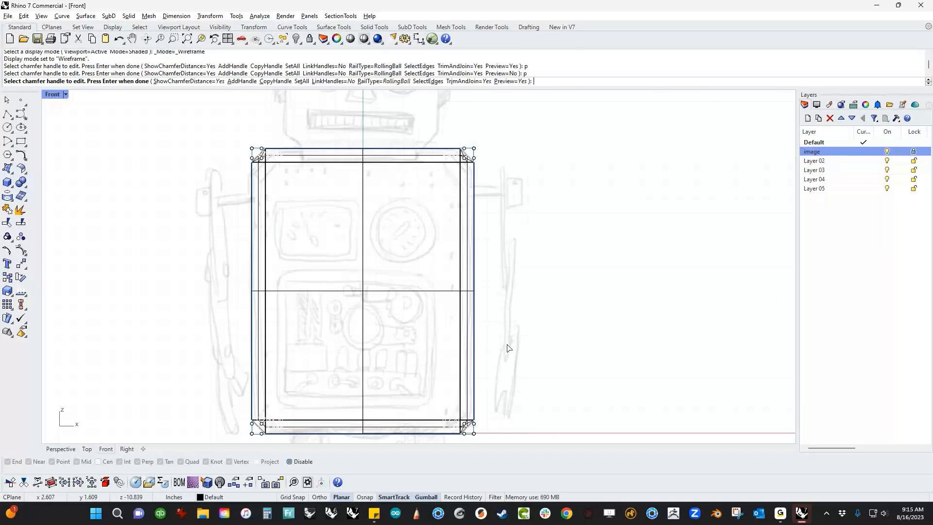
# Inspect the previewed corner chamfers in the Perspective view, and cancel the chamfer on all edges.
pyautogui.click(57, 99)
pyautogui.moveTo(98, 349)
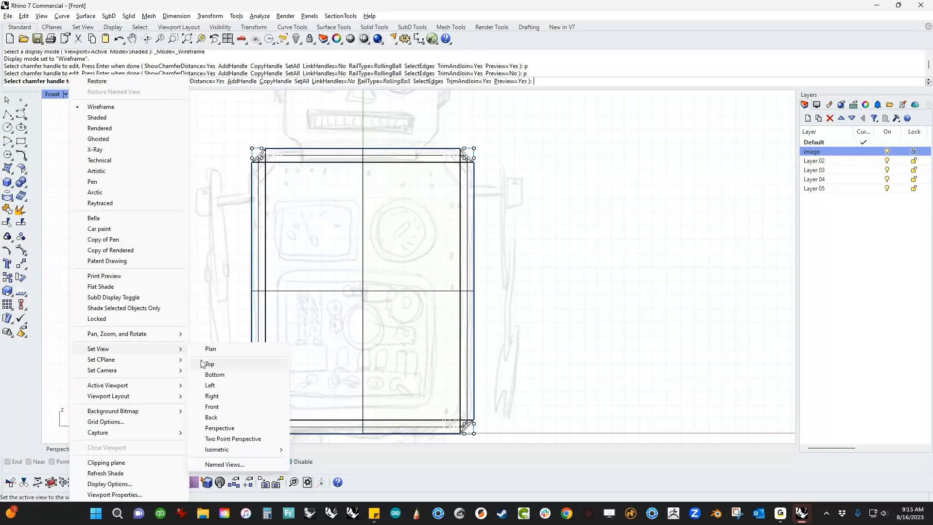
pyautogui.click(219, 428)
pyautogui.scroll(5, 408, 331)
pyautogui.moveTo(451, 301); pyautogui.dragTo(455, 300, button='right')
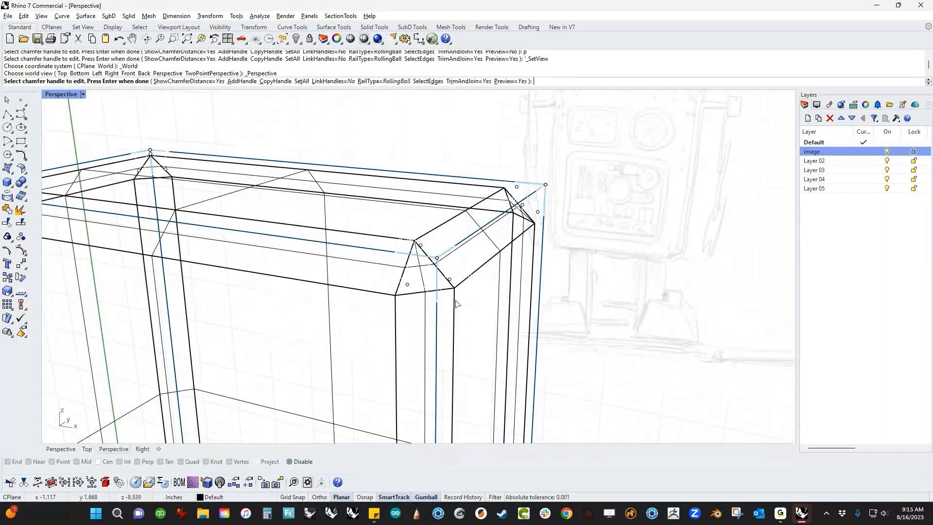
pyautogui.press('Escape')
pyautogui.scroll(-6, 414, 329)
pyautogui.keyDown('shift'); pyautogui.moveTo(414, 329); pyautogui.dragTo(405, 266, button='right'); pyautogui.keyUp('shift')
pyautogui.scroll(-2, 389, 285)
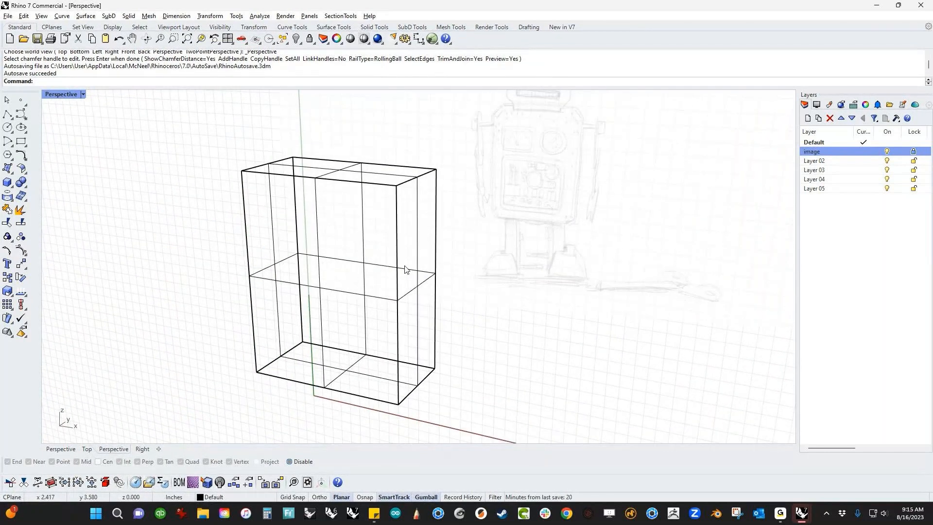
# Run ChamferEdge on only the four front-to-back corner edges of the torso box, previewed at a distance of 0.25.
pyautogui.rightClick(207, 223)
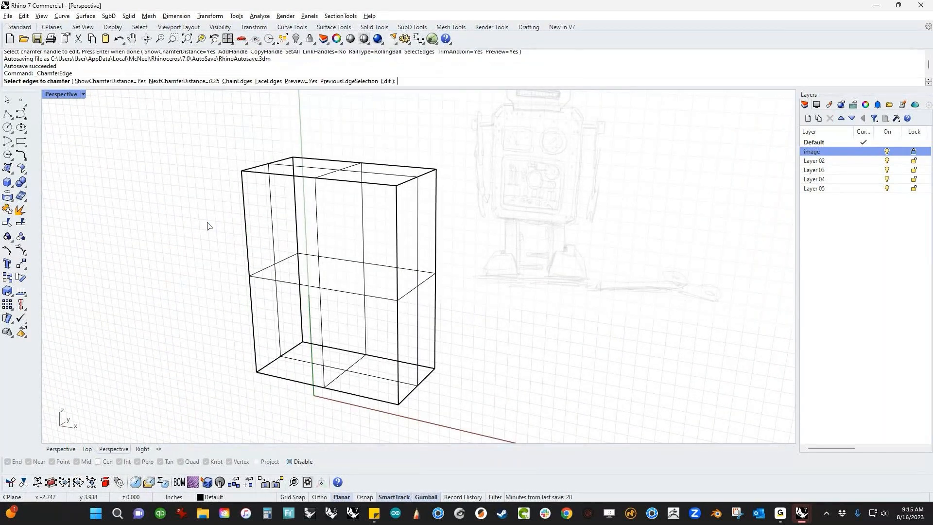
pyautogui.click(409, 181)
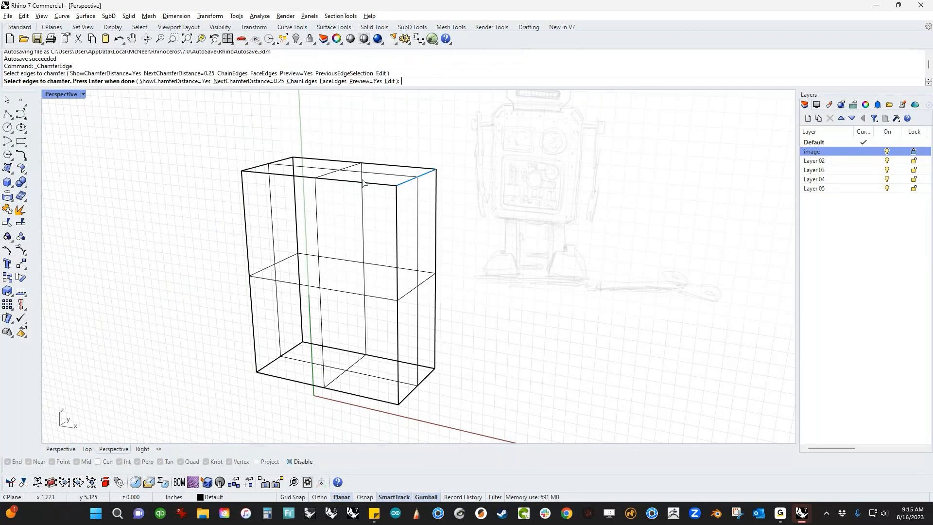
pyautogui.click(254, 170)
pyautogui.click(264, 368)
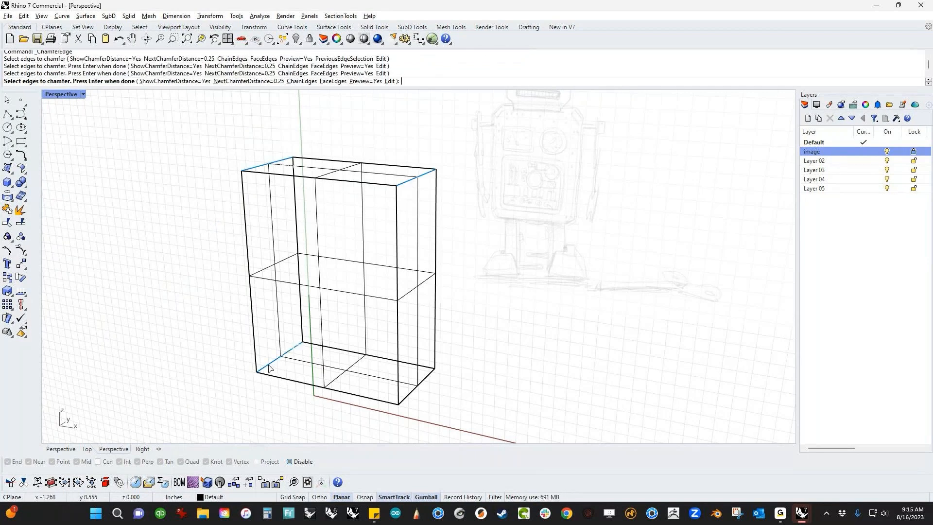
pyautogui.click(410, 394)
pyautogui.rightClick(456, 397)
pyautogui.moveTo(491, 367); pyautogui.dragTo(463, 374, button='right')
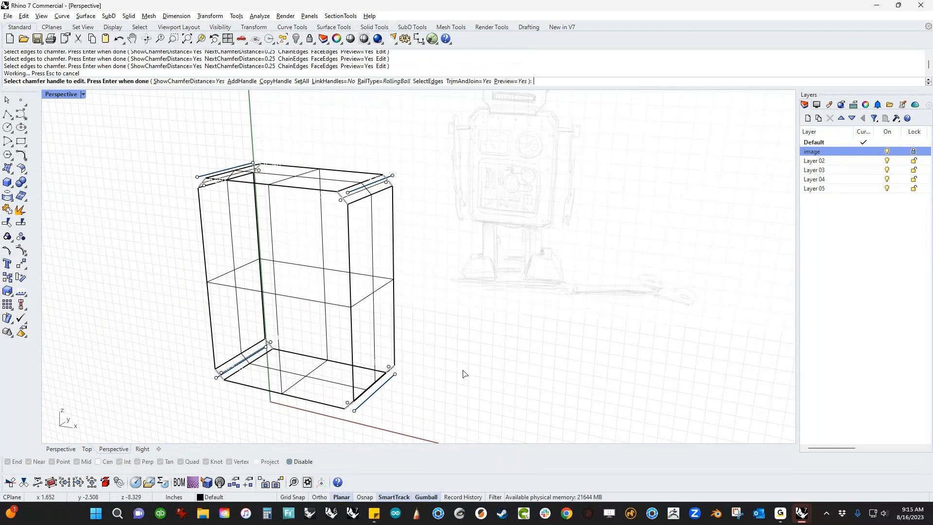
# Try a chamfer distance of 0.5 for all four corner edges against the sketched torso in the Front view.
pyautogui.hotkey('ctrl', 'F2')
pyautogui.scroll(6, 478, 147)
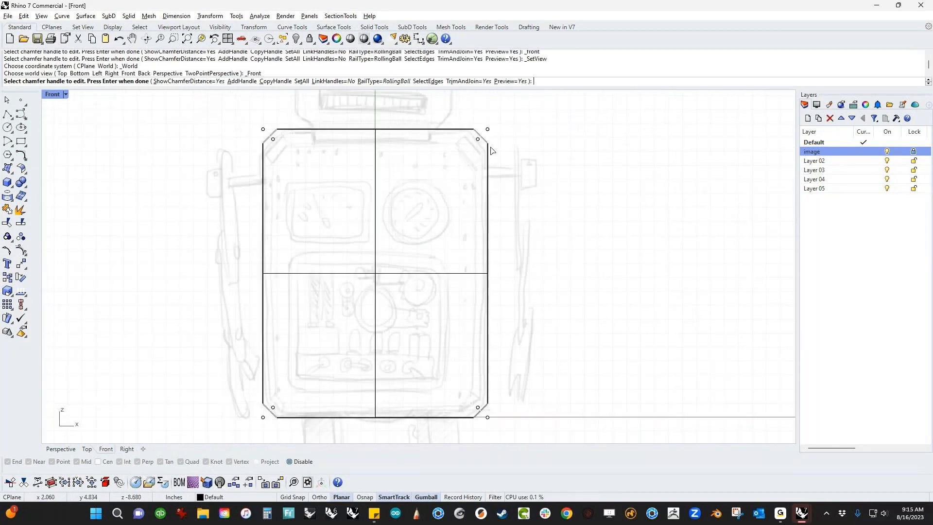
pyautogui.moveTo(489, 147); pyautogui.dragTo(464, 204, button='right')
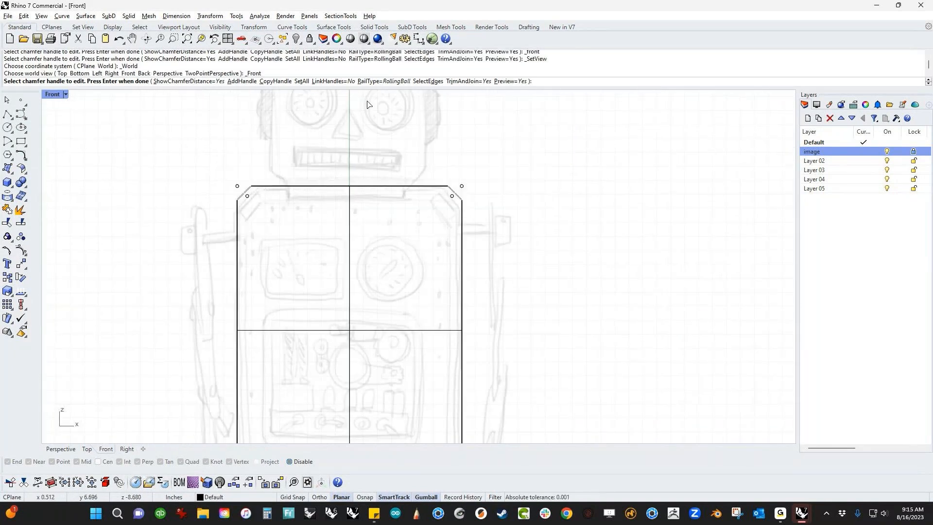
pyautogui.click(301, 81)
pyautogui.write('.5')
pyautogui.press('Return')
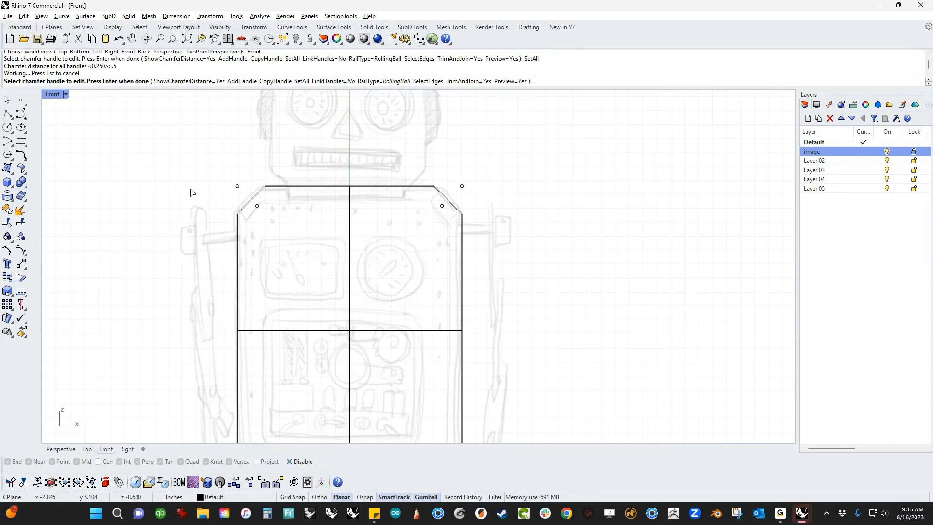
# Set the chamfer distance of all four corner edges to 0.4 and finish the chamfer.
pyautogui.click(301, 82)
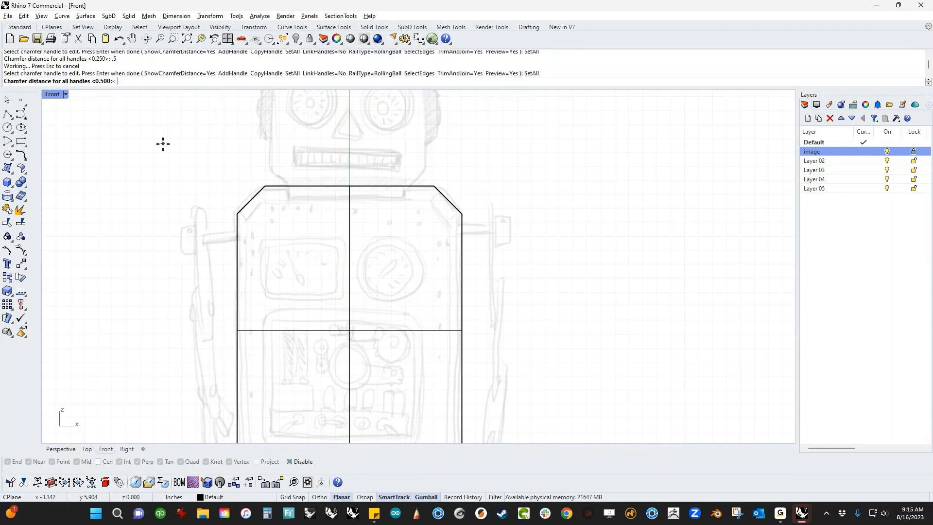
pyautogui.write('.4')
pyautogui.press('Return')
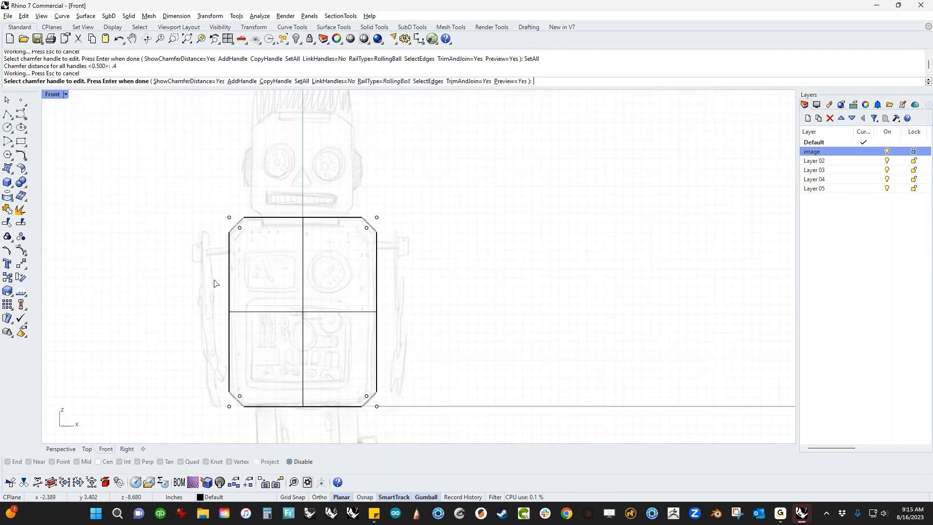
pyautogui.scroll(-3, 216, 282)
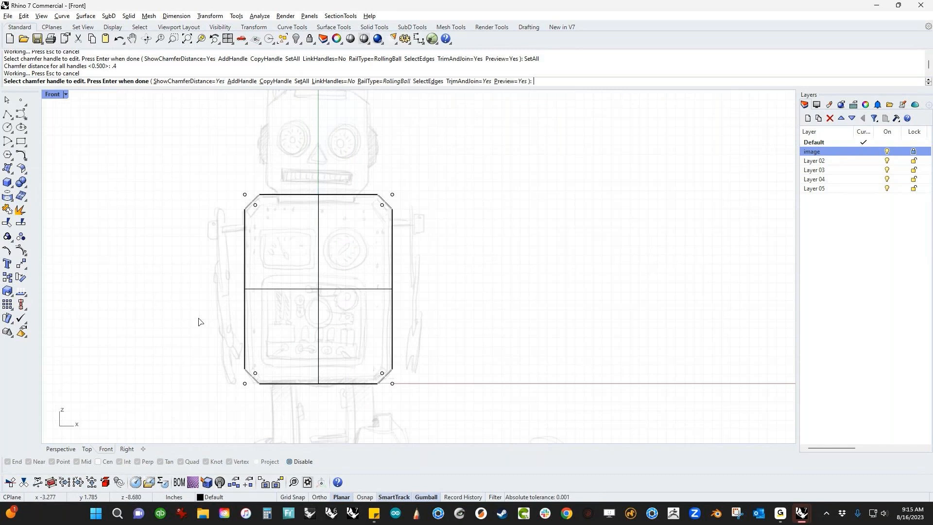
pyautogui.press('Return')
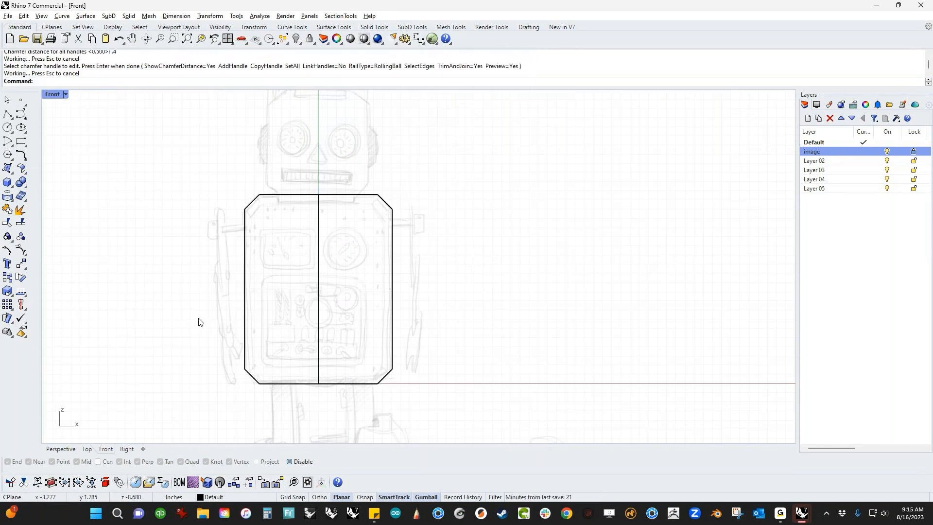
# Run ChamferEdge on all edges of the torso's front and back faces using the FaceEdges option in the Perspective view.
pyautogui.press('F4')
pyautogui.scroll(4, 298, 335)
pyautogui.moveTo(297, 337); pyautogui.dragTo(279, 320, button='right')
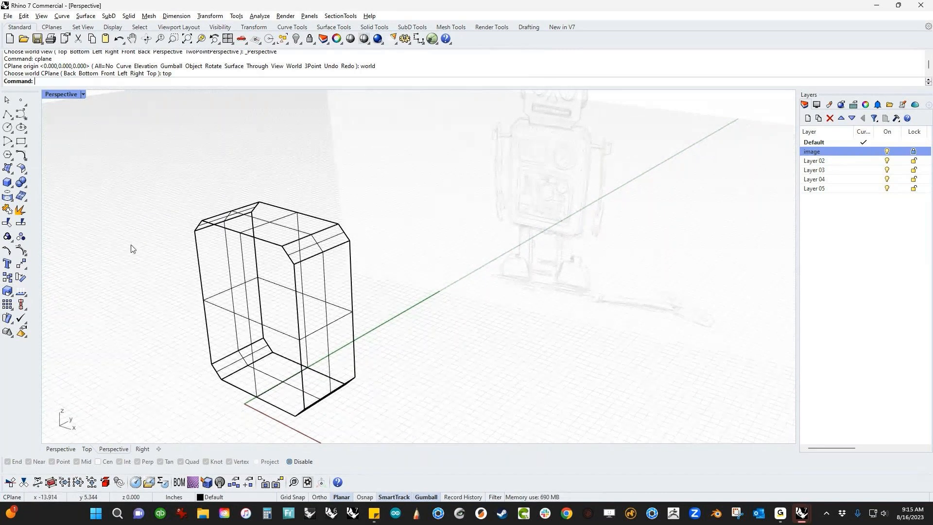
pyautogui.press('Home')
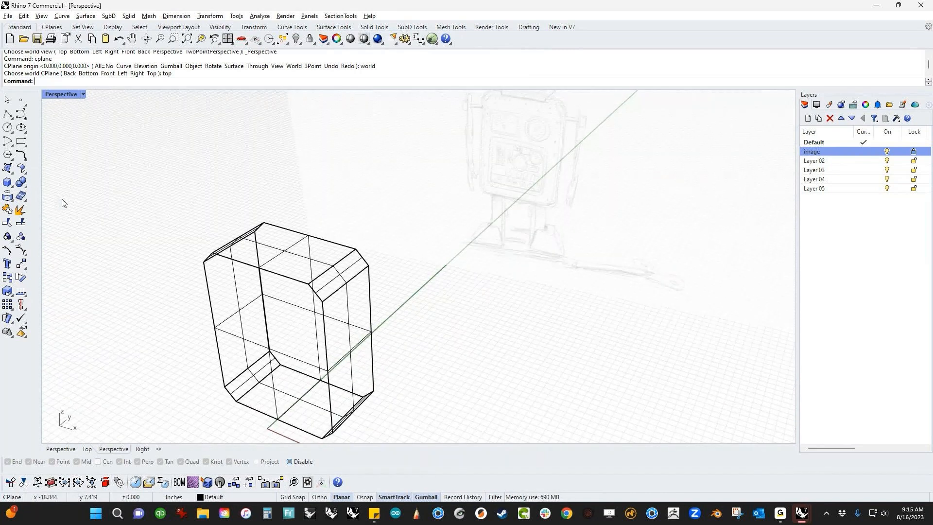
pyautogui.click(25, 185)
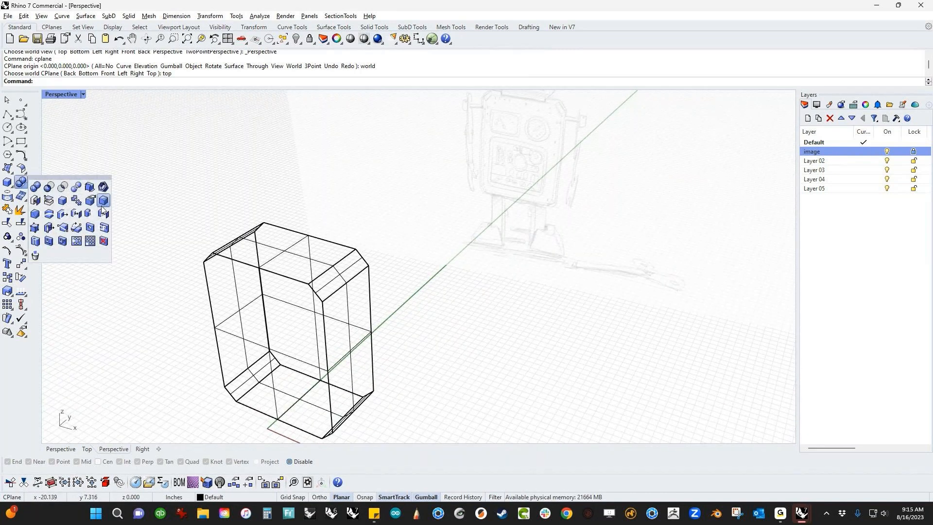
pyautogui.click(36, 214)
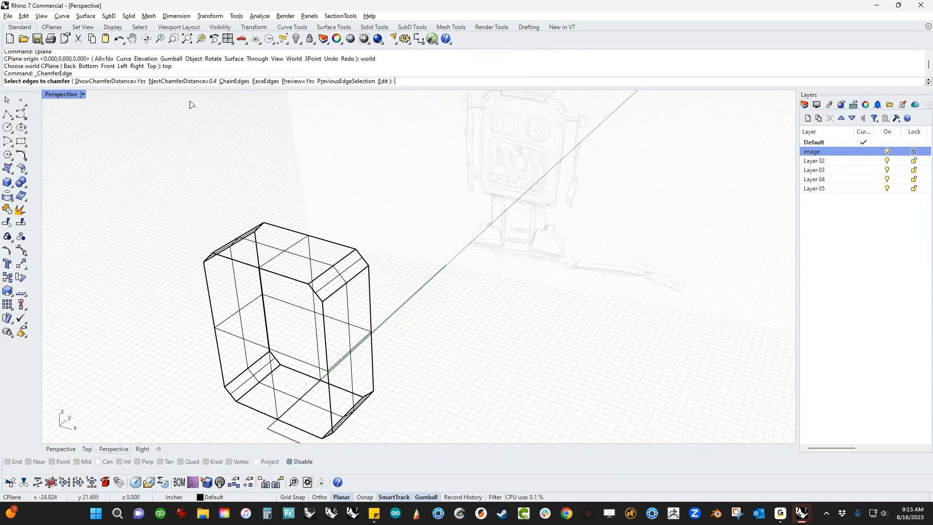
pyautogui.click(271, 81)
pyautogui.click(243, 267)
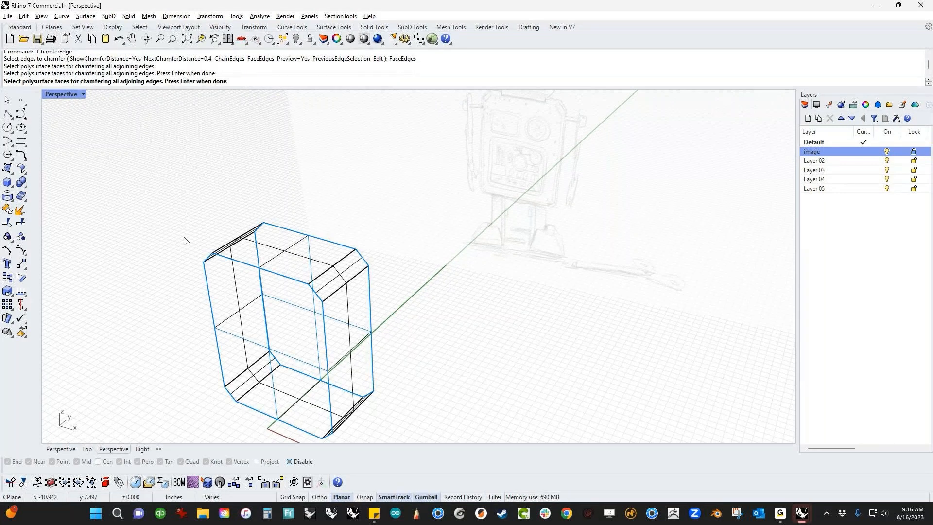
pyautogui.press('Return')
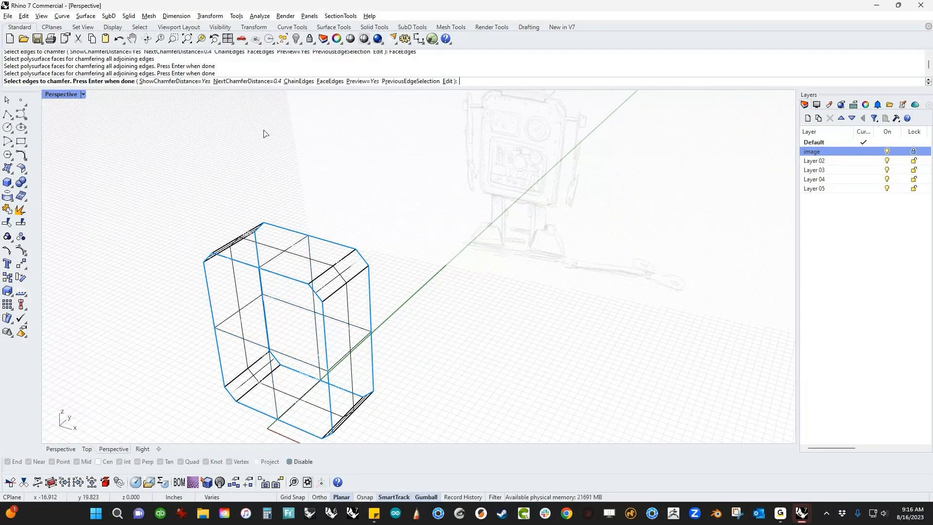
pyautogui.press('Return')
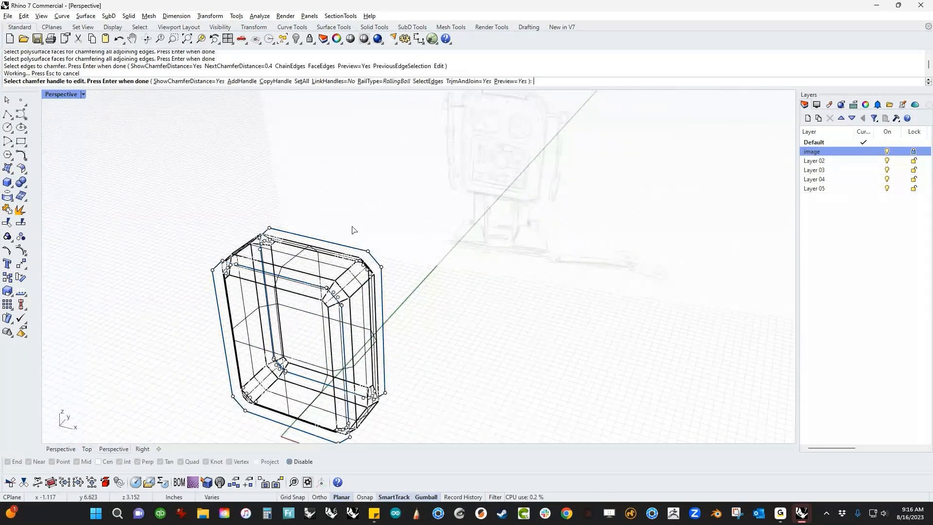
# Set the chamfer distance of all face edges to 0.25, finish the chamfer, and compare it with the sketch in the Front view.
pyautogui.click(302, 82)
pyautogui.write('.25')
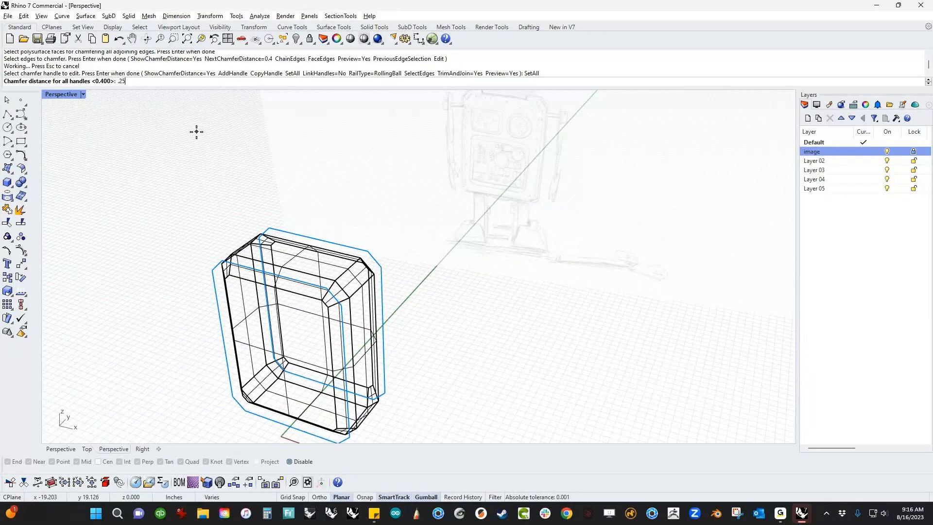
pyautogui.press('Return')
pyautogui.press('Return')
pyautogui.moveTo(197, 136); pyautogui.dragTo(220, 238, button='right')
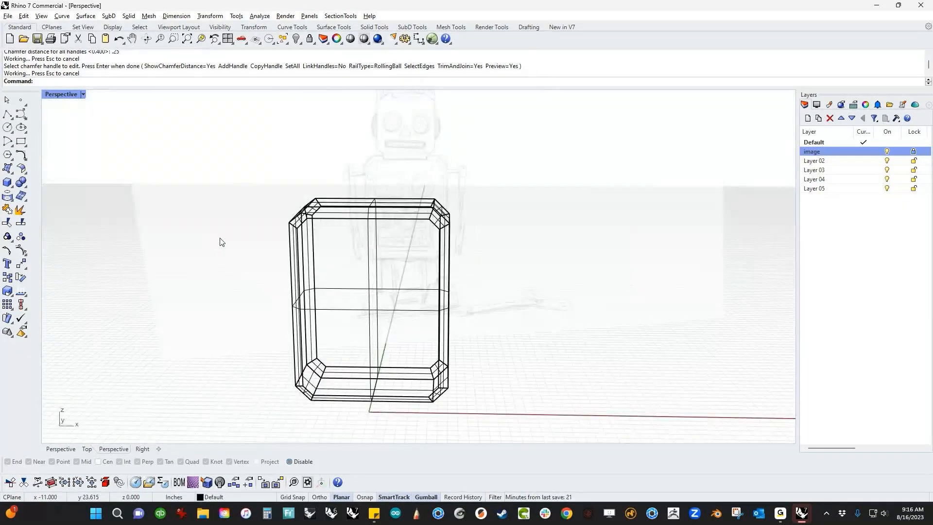
pyautogui.hotkey('ctrl', 'F2')
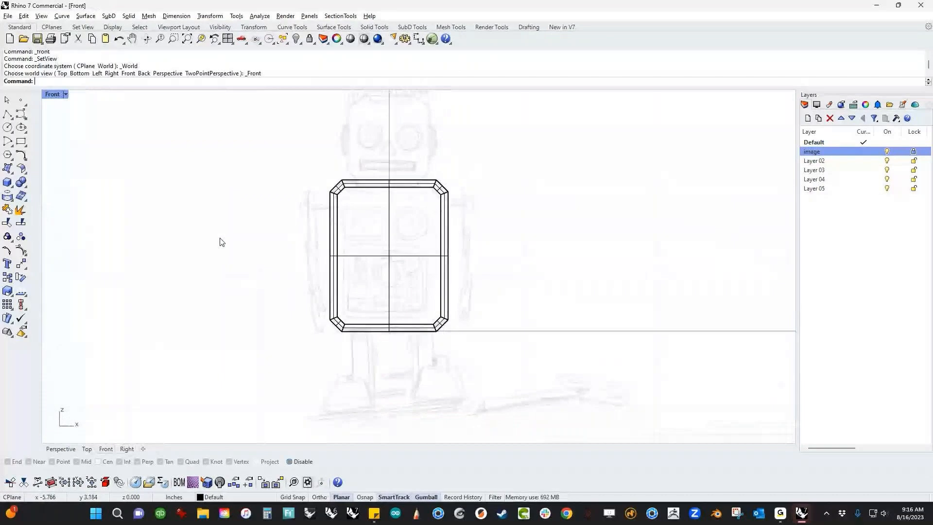
pyautogui.scroll(4, 442, 183)
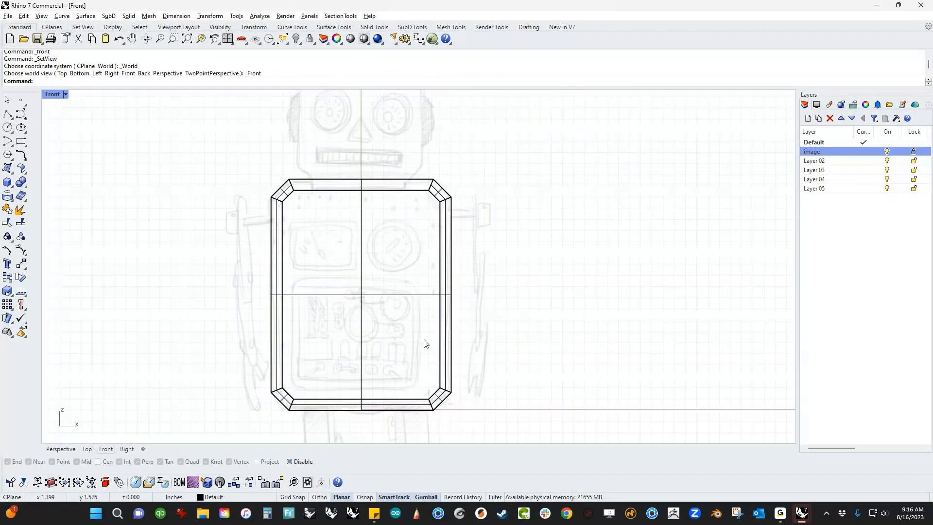
# Return to the Perspective view and display the chamfered torso in Shaded mode.
pyautogui.hotkey('ctrl', 'F4')
pyautogui.click(65, 96)
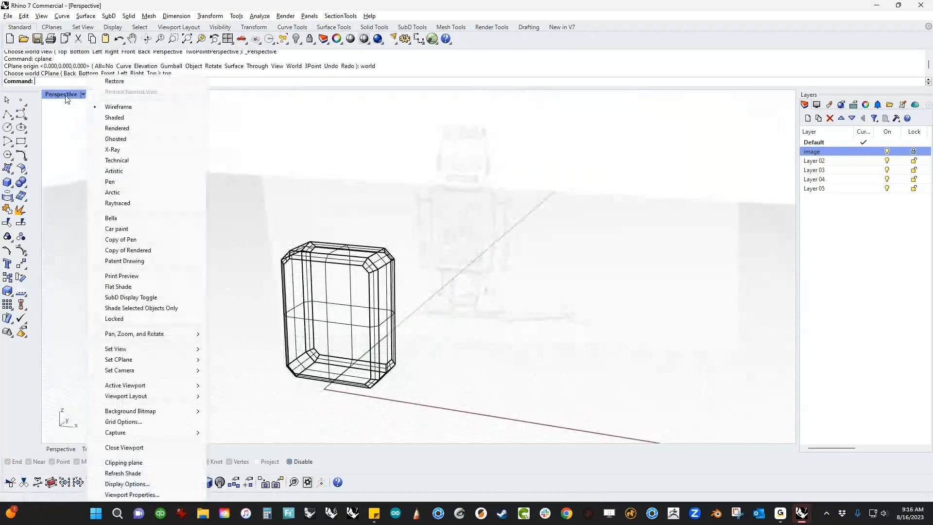
pyautogui.click(108, 120)
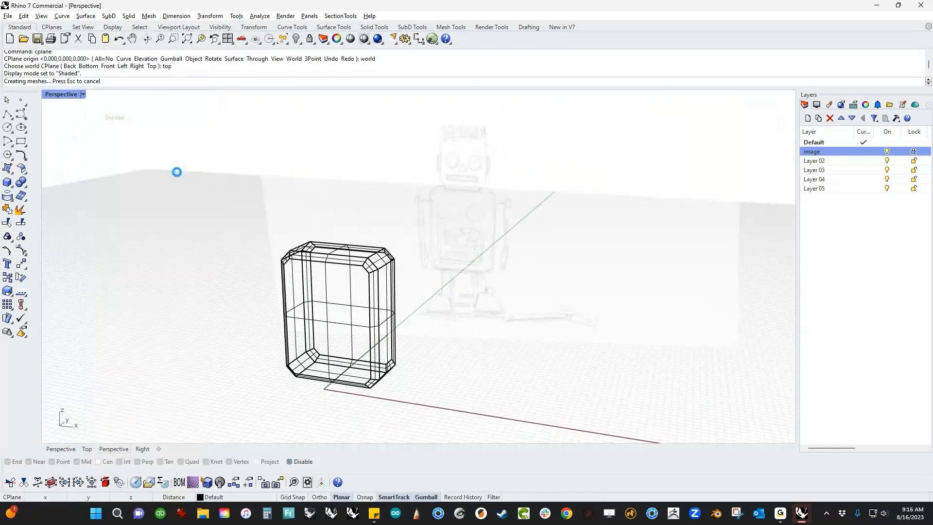
pyautogui.scroll(3, 383, 320)
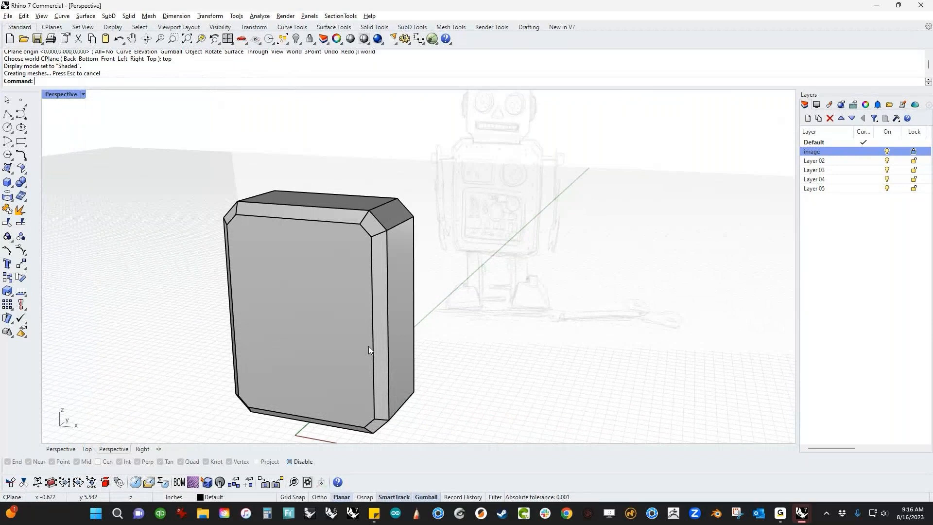
pyautogui.moveTo(368, 346); pyautogui.dragTo(412, 331, button='right')
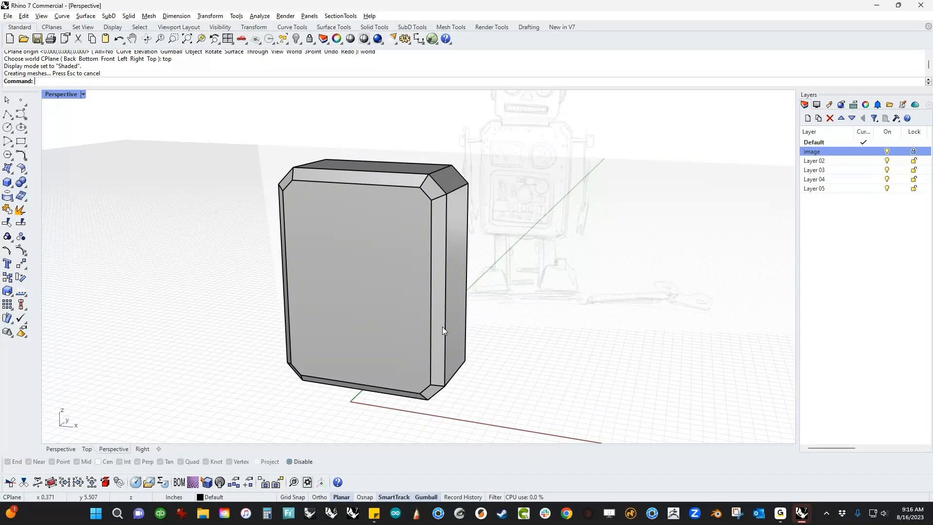
# Examine the torso's upper front corner where the chamfers meet, then the whole shaded solid from several angles.
pyautogui.moveTo(454, 225); pyautogui.dragTo(407, 218, button='right')
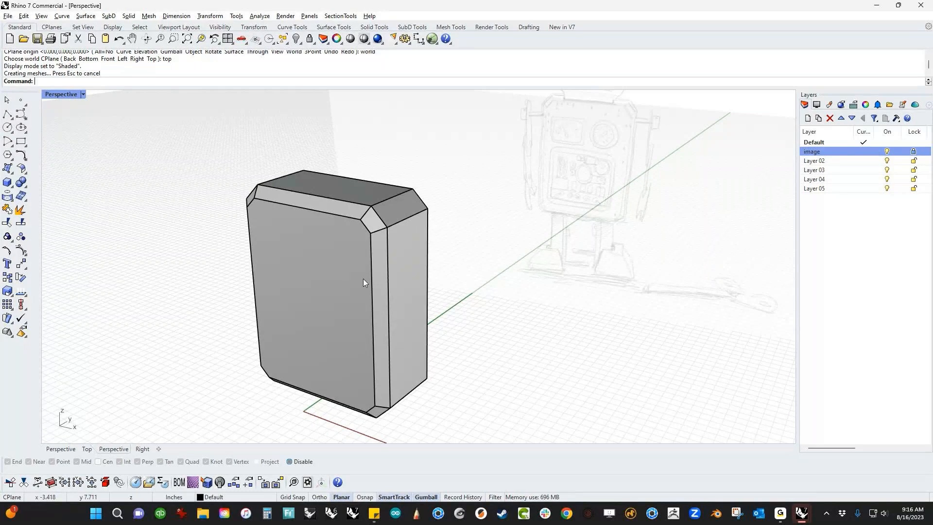
pyautogui.scroll(5, 363, 278)
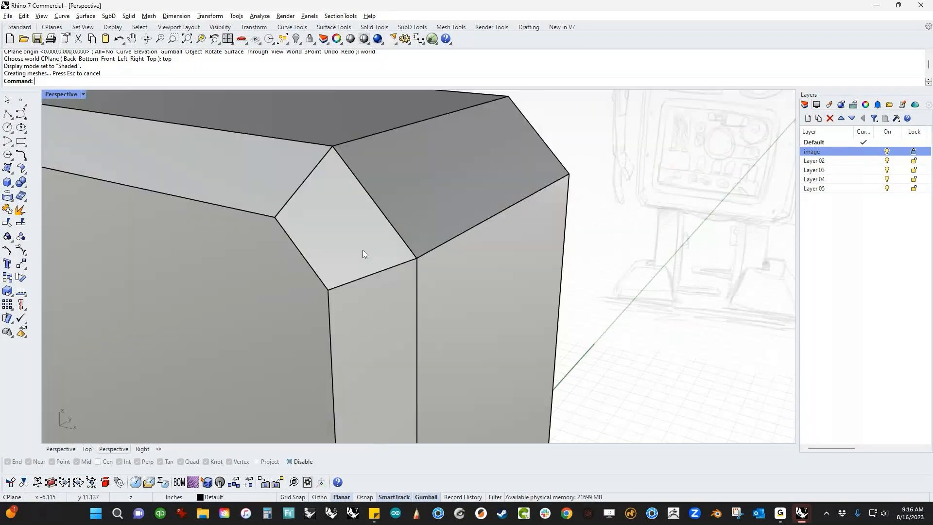
pyautogui.click(355, 280)
pyautogui.click(329, 320)
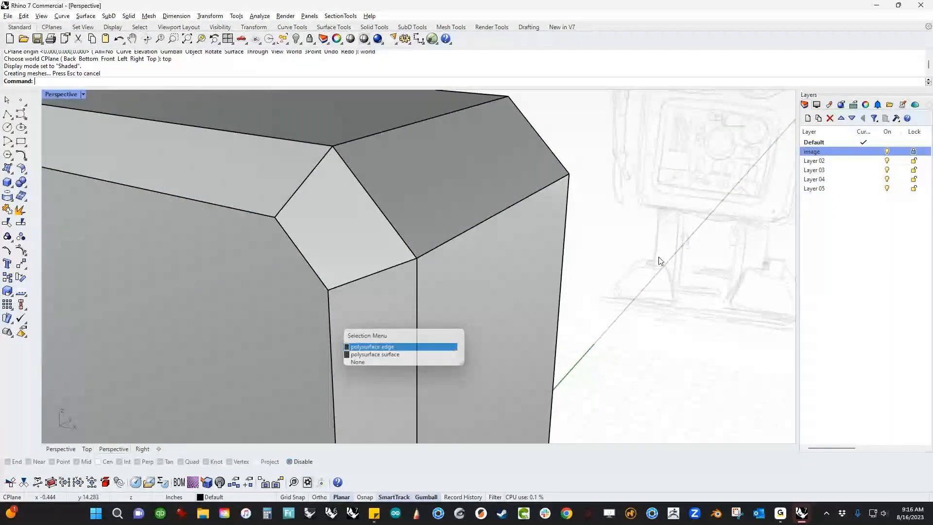
pyautogui.scroll(-5, 531, 262)
pyautogui.moveTo(531, 262); pyautogui.dragTo(483, 346, button='right')
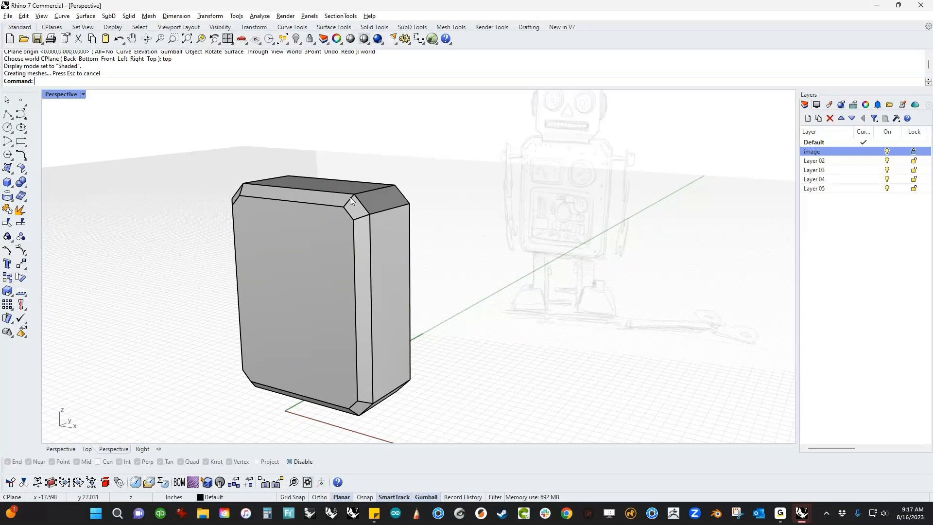
pyautogui.moveTo(389, 258); pyautogui.dragTo(383, 283, button='right')
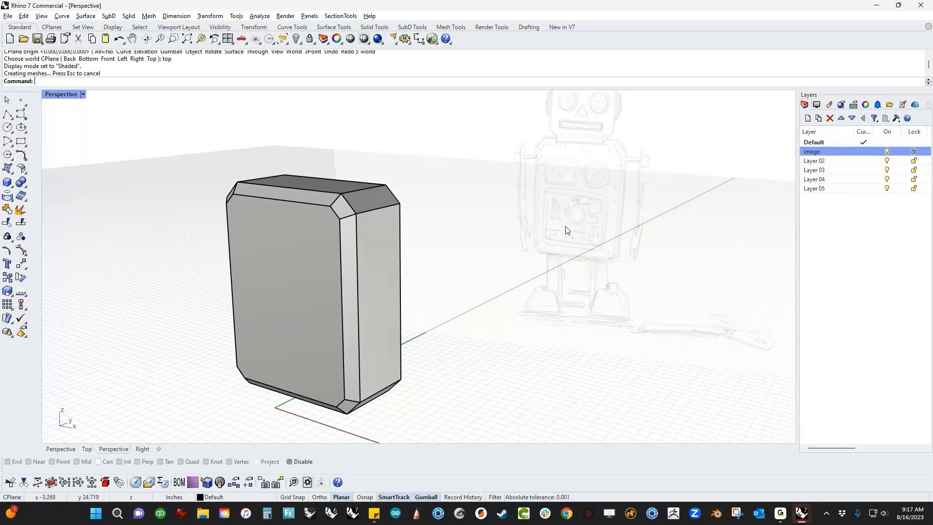
# Turn on edge softening for the torso solid and display the Perspective view in Rendered mode.
pyautogui.click(339, 241)
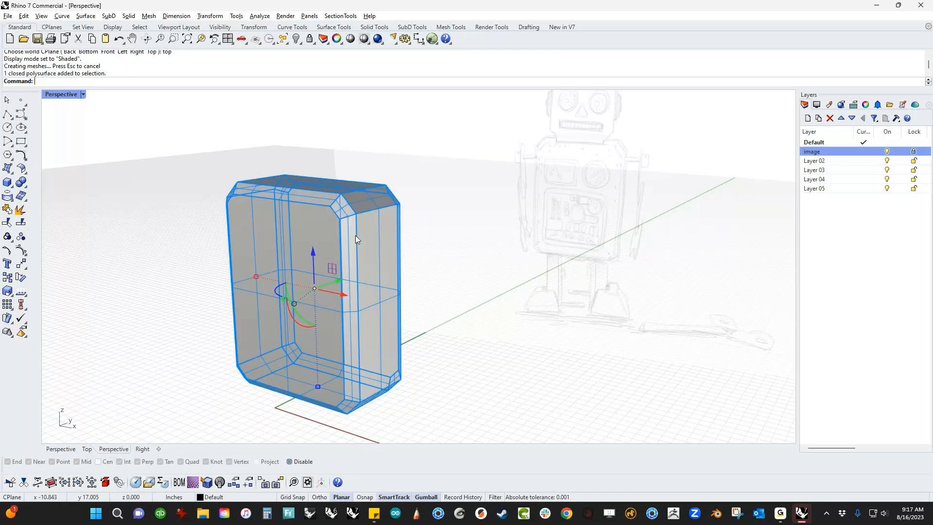
pyautogui.click(865, 104)
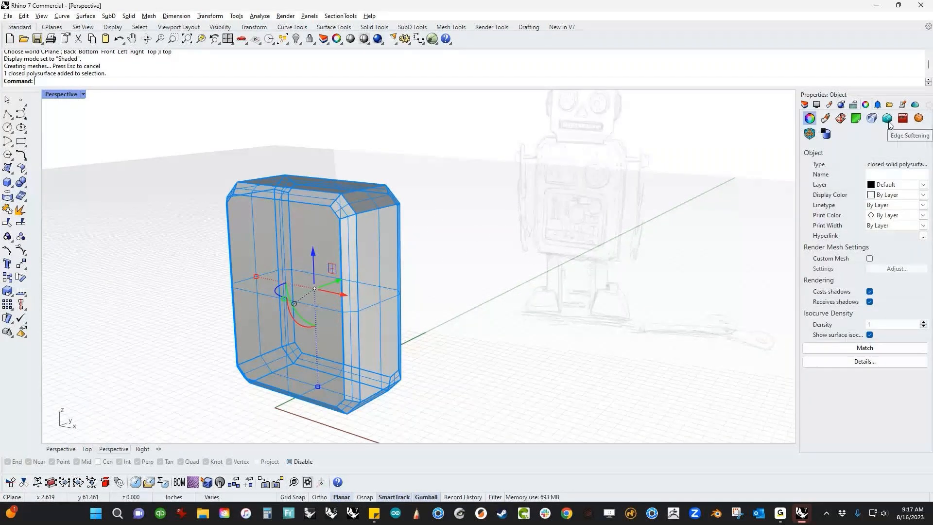
pyautogui.click(887, 118)
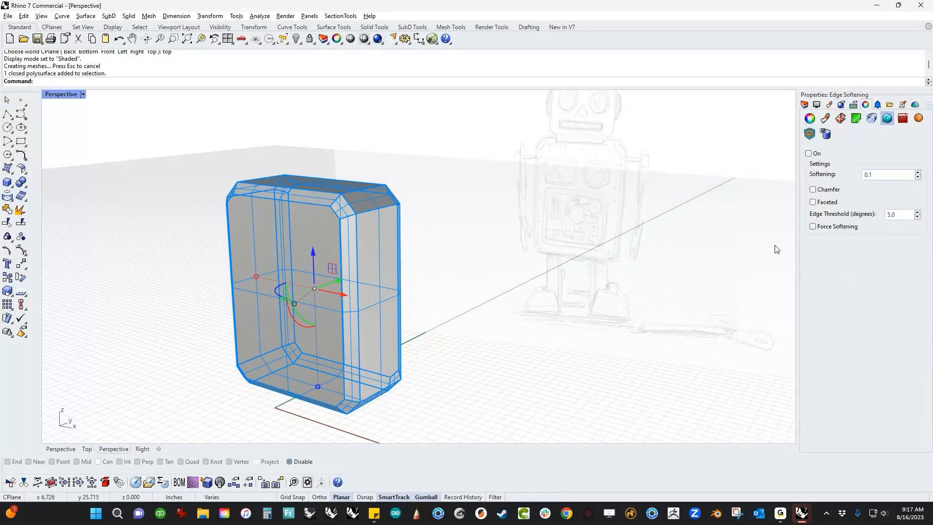
pyautogui.click(808, 153)
pyautogui.scroll(3, 366, 230)
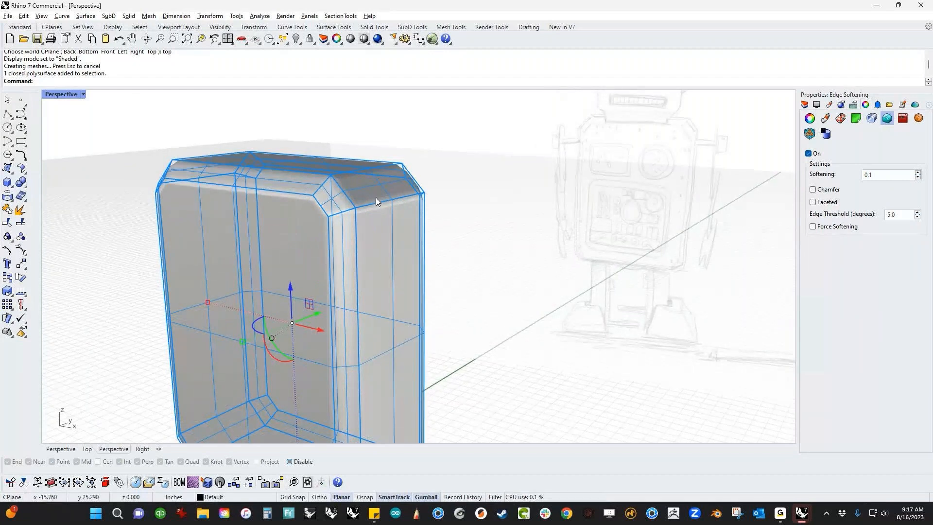
pyautogui.scroll(3, 378, 179)
pyautogui.click(544, 228)
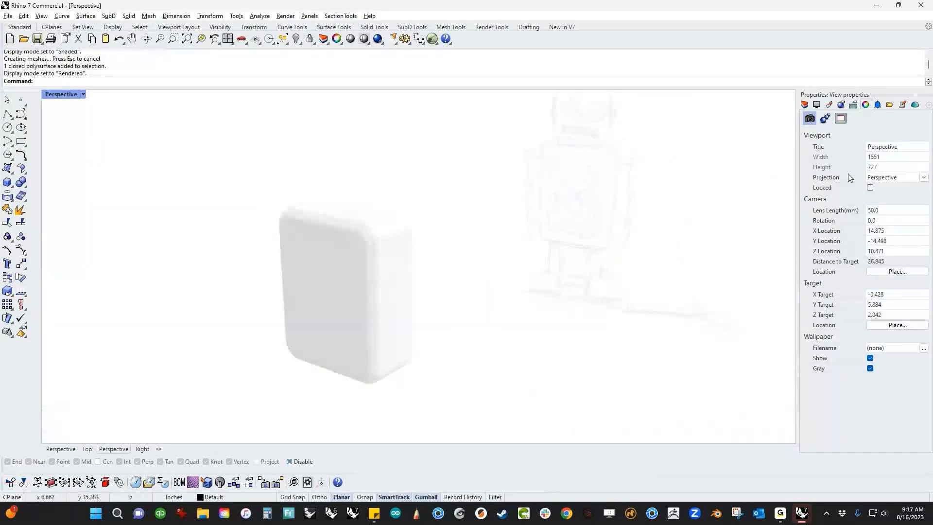
# Create a Plastic material with a blue color of hue 195, saturation 75 and value 85.
pyautogui.click(828, 106)
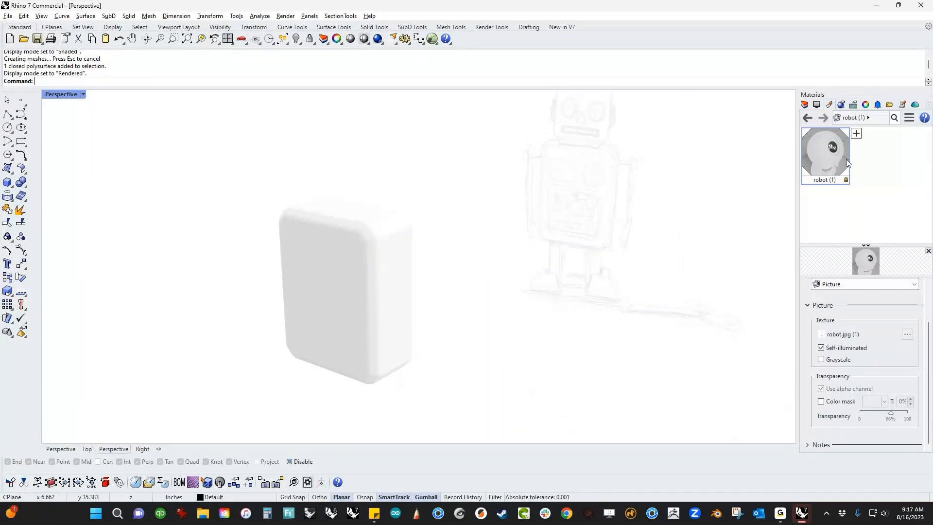
pyautogui.click(857, 134)
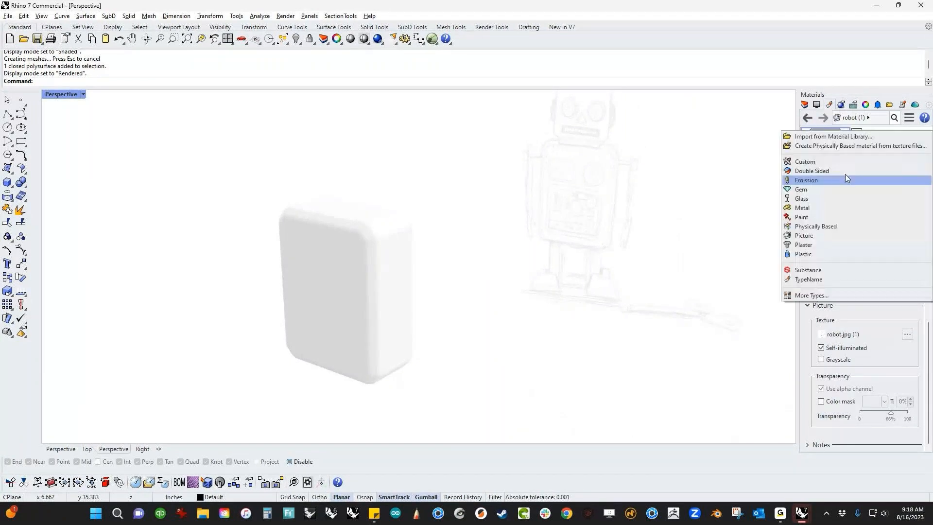
pyautogui.click(819, 253)
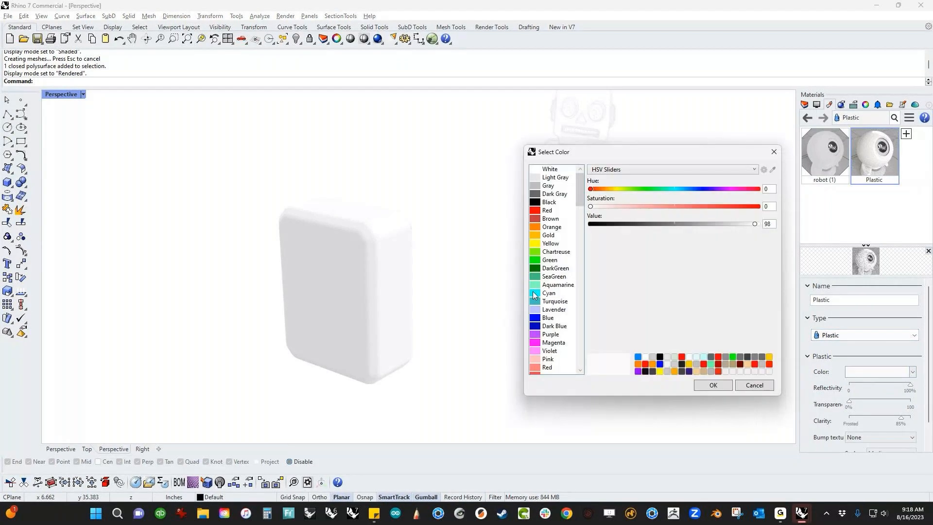
pyautogui.click(539, 293)
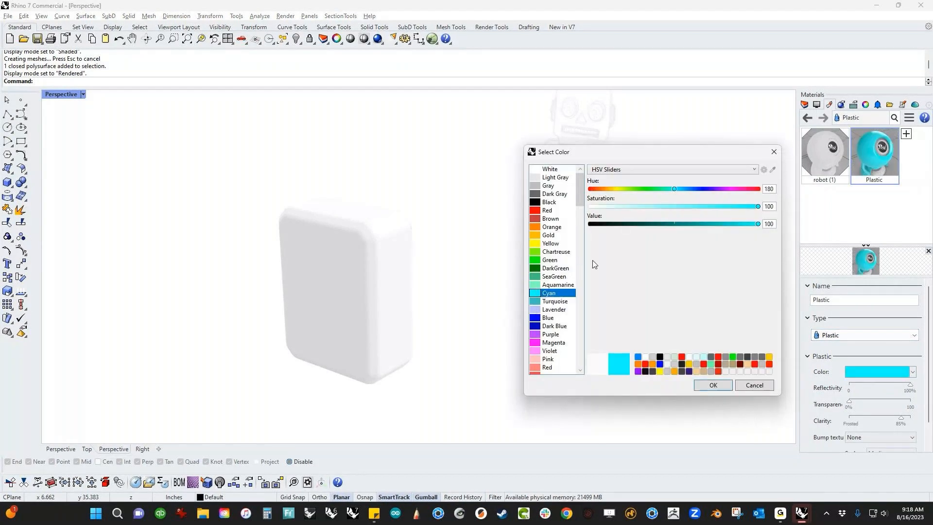
pyautogui.moveTo(700, 223); pyautogui.dragTo(734, 223)
pyautogui.click(718, 207)
pyautogui.moveTo(674, 189); pyautogui.dragTo(681, 195)
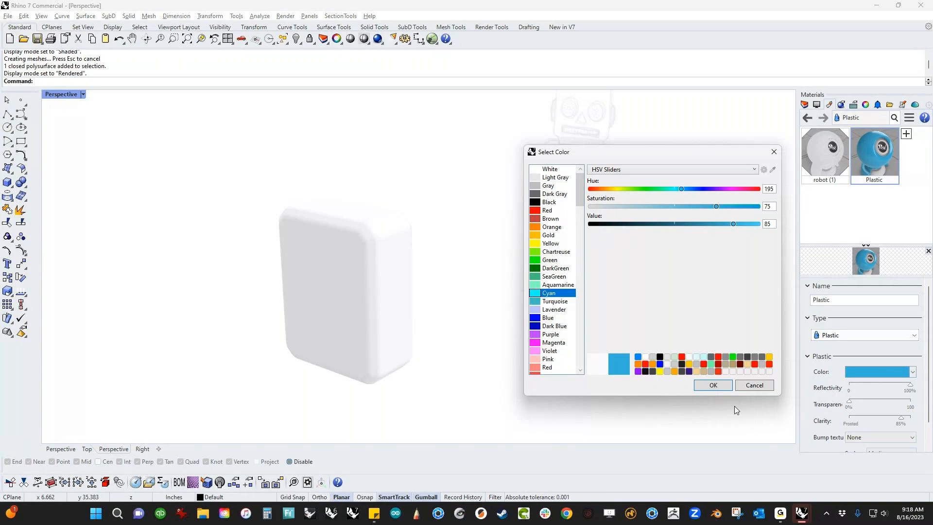
pyautogui.click(712, 385)
# Assign the blue Plastic material to the torso and inspect its softened edges up close.
pyautogui.moveTo(877, 170); pyautogui.dragTo(381, 331)
pyautogui.click(444, 291)
pyautogui.scroll(10, 426, 244)
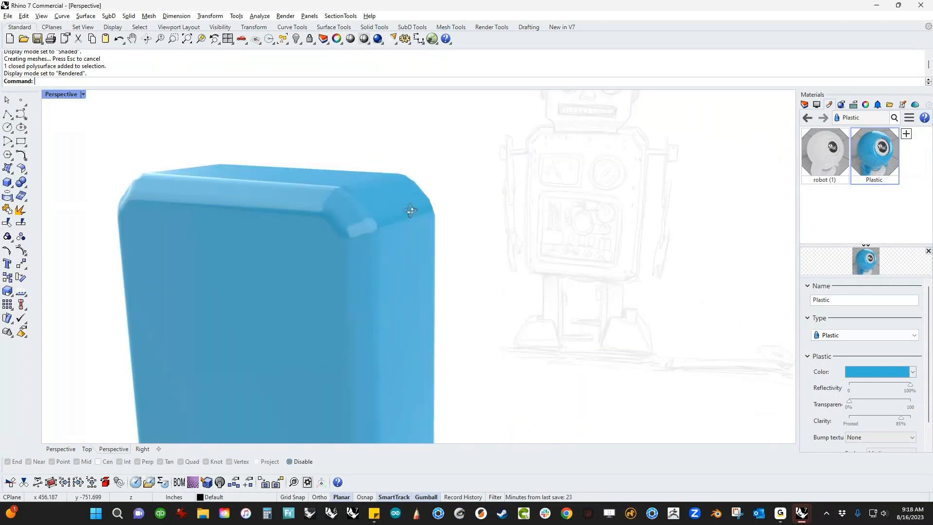
pyautogui.moveTo(366, 238); pyautogui.dragTo(437, 255, button='right')
pyautogui.scroll(-6, 392, 250)
pyautogui.scroll(-2, 402, 280)
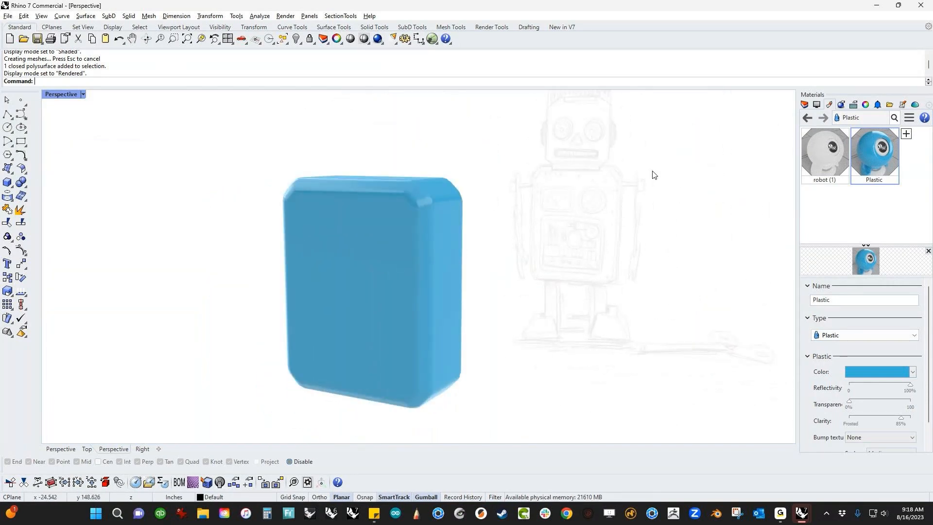
# Set the torso's edge softening to 0.05 and check the softened corner up close.
pyautogui.click(413, 278)
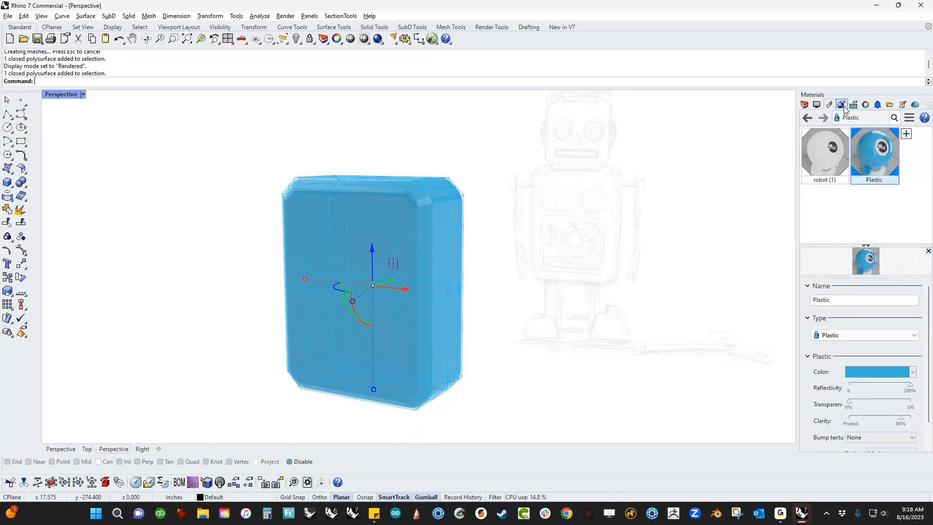
pyautogui.click(865, 105)
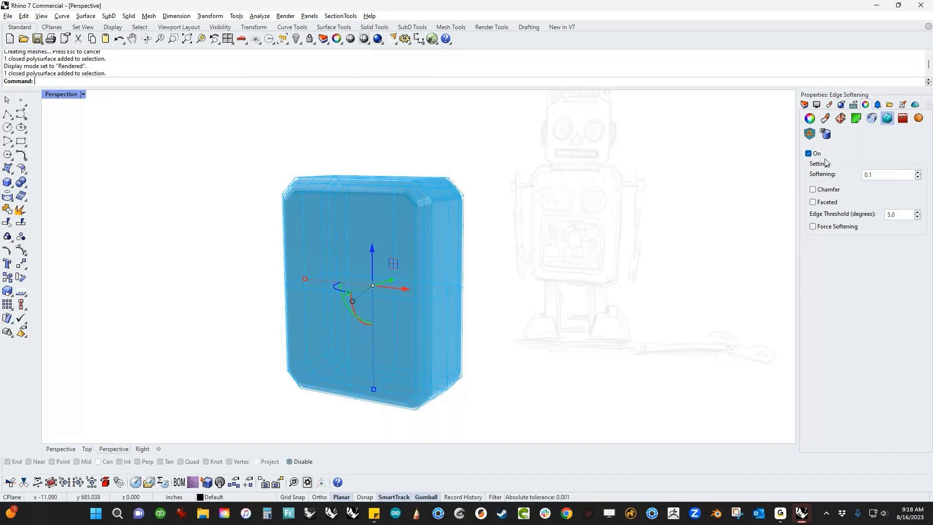
pyautogui.click(880, 179)
pyautogui.write('0.05')
pyautogui.press('Return')
pyautogui.scroll(5, 481, 247)
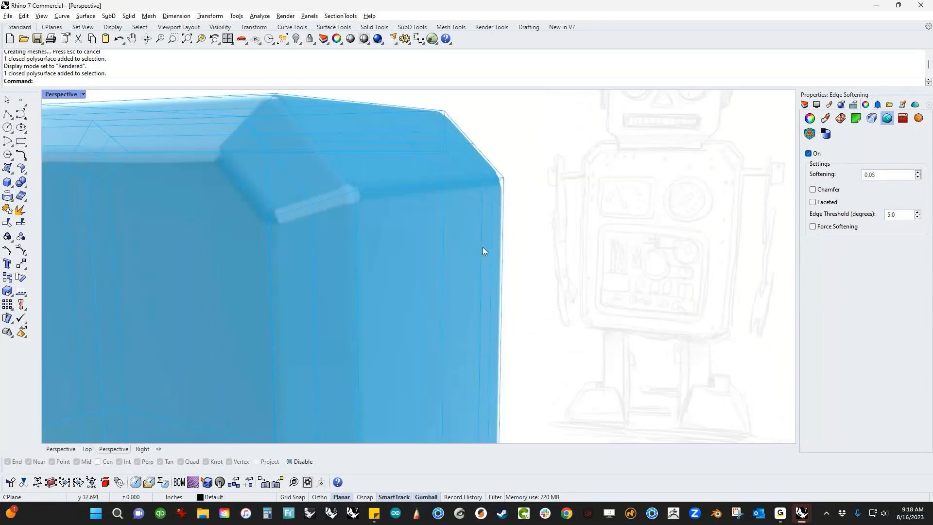
# Turn off edge softening for the torso solid.
pyautogui.click(599, 218)
pyautogui.scroll(-5, 494, 220)
pyautogui.moveTo(457, 222); pyautogui.dragTo(473, 228, button='right')
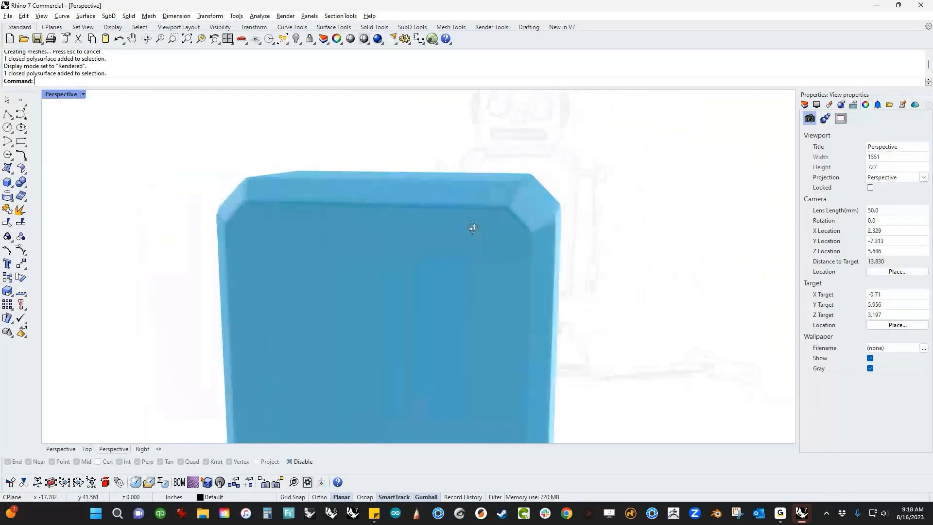
pyautogui.scroll(-3, 469, 228)
pyautogui.click(450, 248)
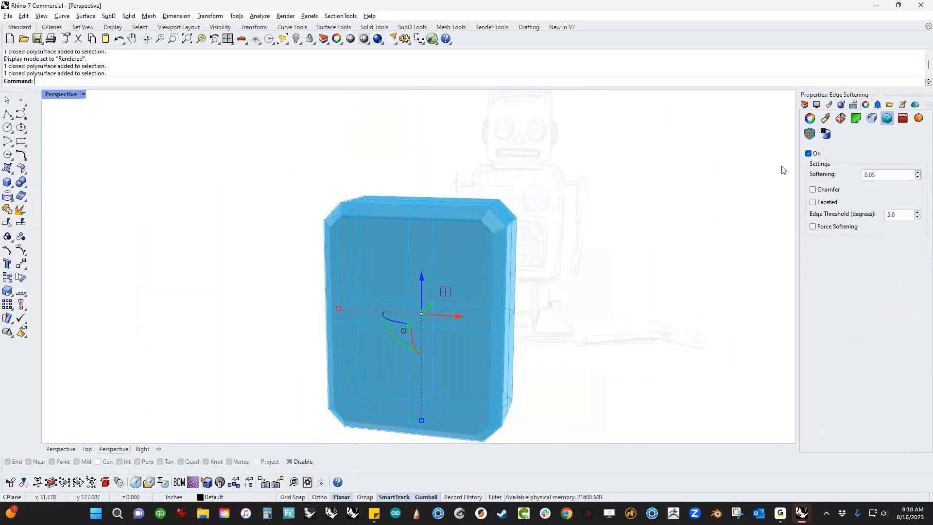
pyautogui.click(808, 153)
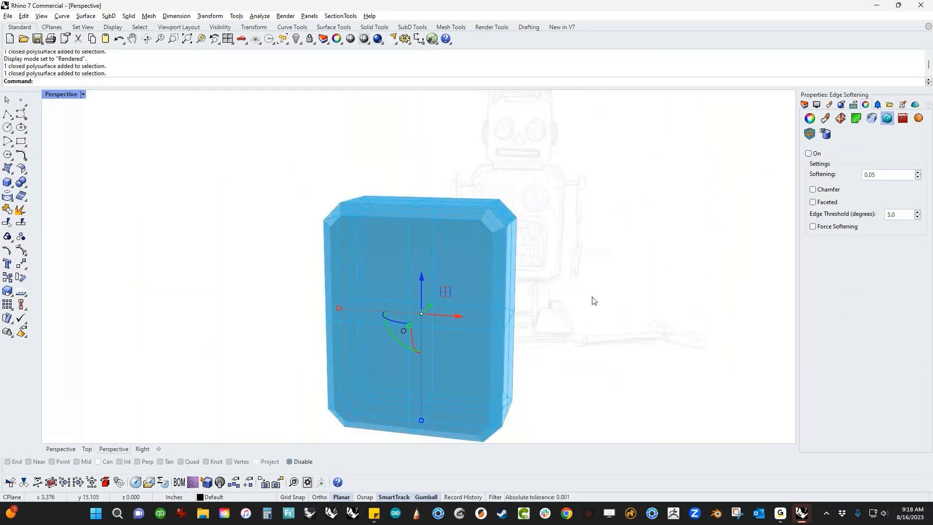
pyautogui.scroll(1, 506, 306)
pyautogui.click(516, 310)
pyautogui.scroll(-3, 517, 310)
pyautogui.keyDown('shift'); pyautogui.moveTo(516, 310); pyautogui.dragTo(469, 321, button='right'); pyautogui.keyUp('shift')
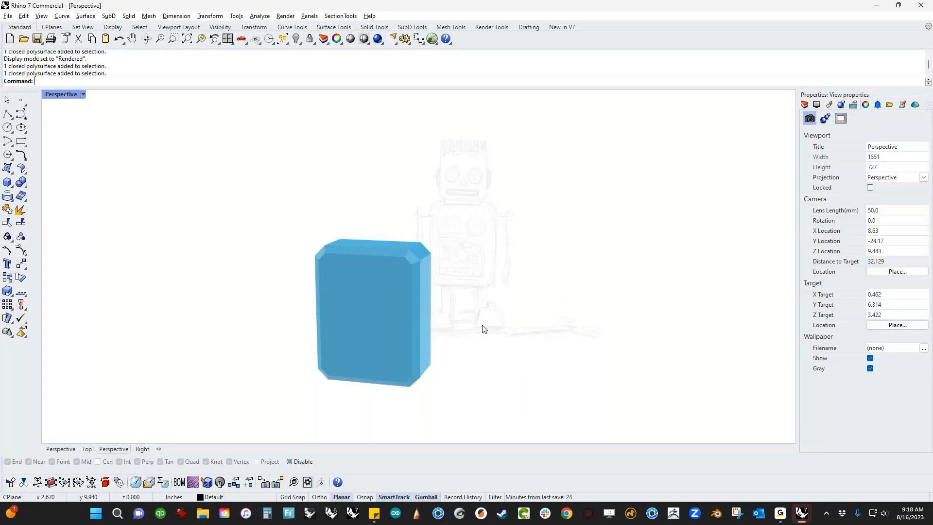
# Display the Perspective view in Shaded mode and check the torso from the front and from an angle.
pyautogui.click(73, 94)
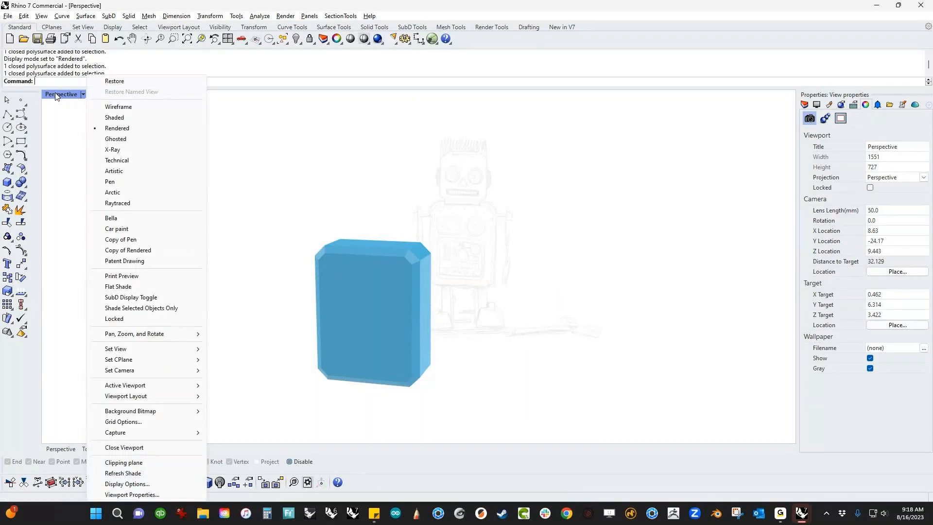
pyautogui.click(116, 116)
pyautogui.keyDown('shift'); pyautogui.moveTo(280, 280); pyautogui.dragTo(237, 290, button='right'); pyautogui.keyUp('shift')
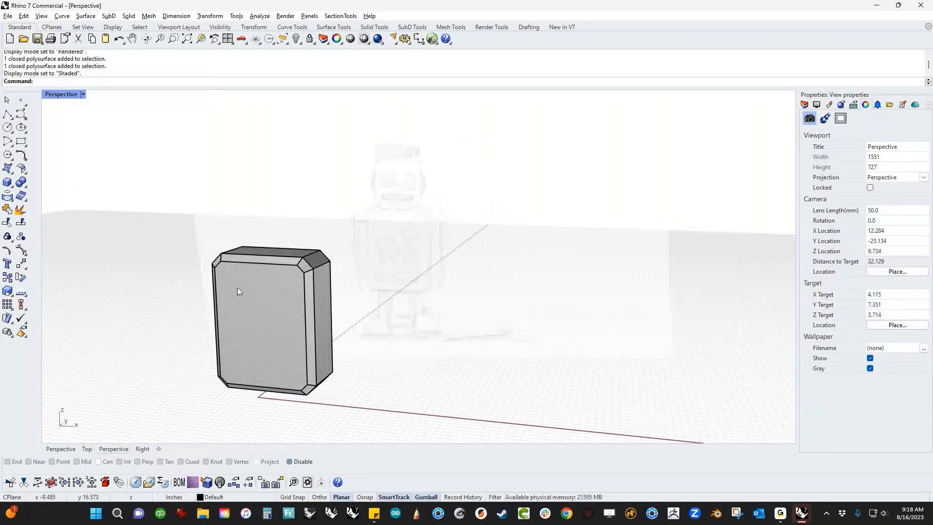
pyautogui.moveTo(469, 321); pyautogui.dragTo(384, 333, button='right')
pyautogui.hotkey('ctrl', 'F2')
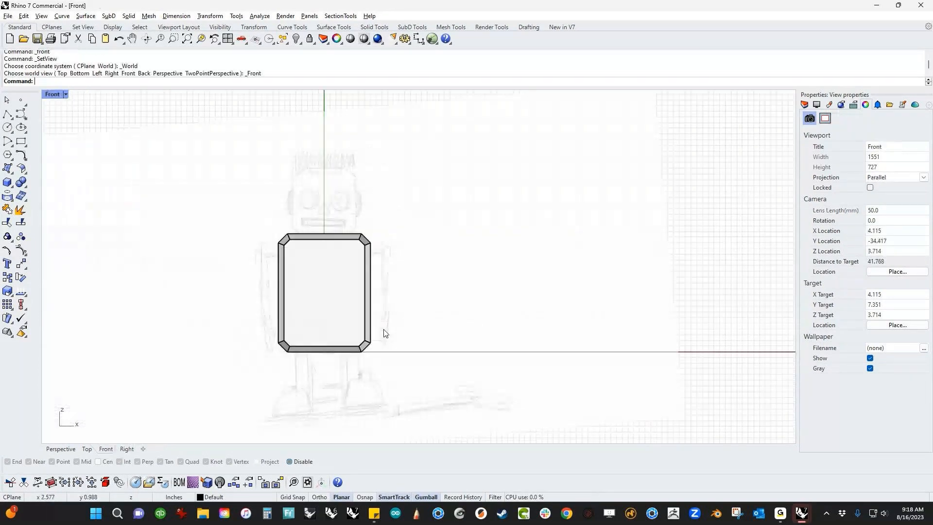
pyautogui.scroll(6, 323, 285)
pyautogui.hotkey('ctrl', 'F4')
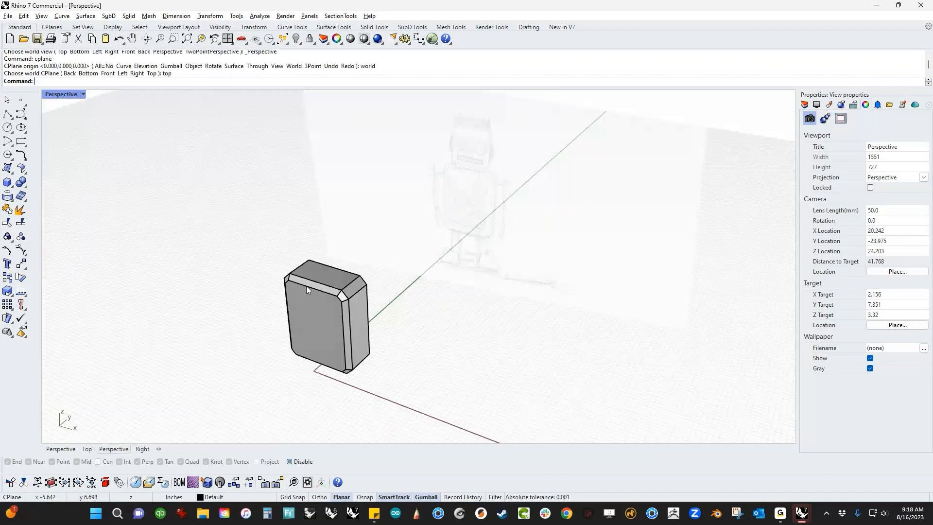
pyautogui.moveTo(306, 287); pyautogui.dragTo(347, 315, button='right')
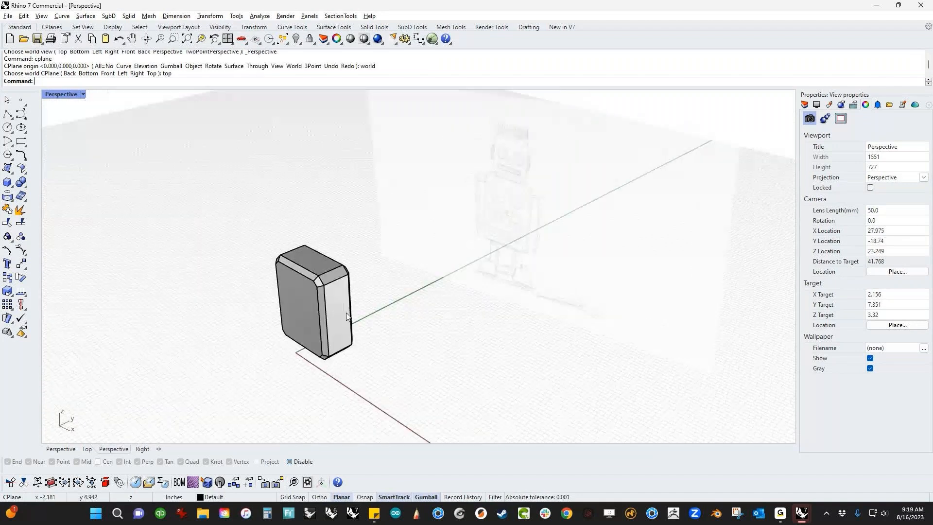
pyautogui.scroll(5, 347, 317)
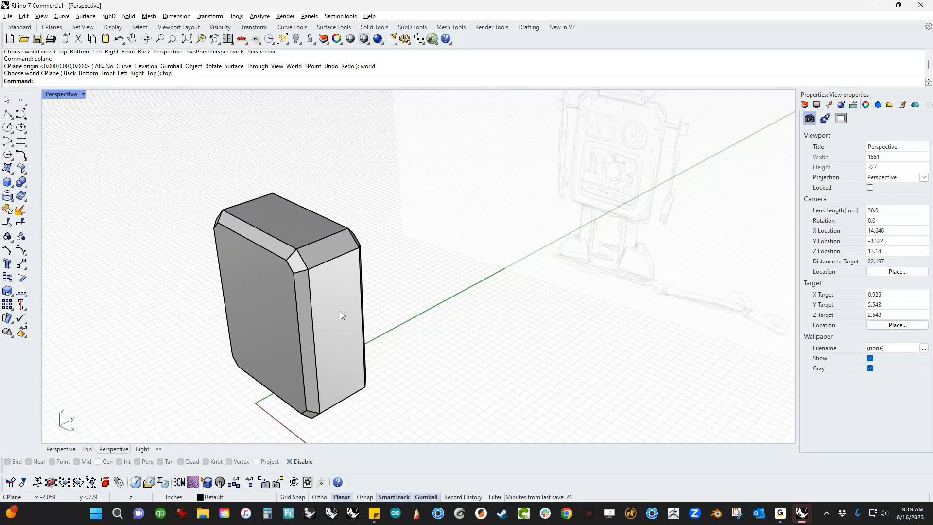
# In the Top view, draw a both-sides horizontal line through the middle of the torso's depth, extending past both sides.
pyautogui.hotkey('ctrl', 'F1')
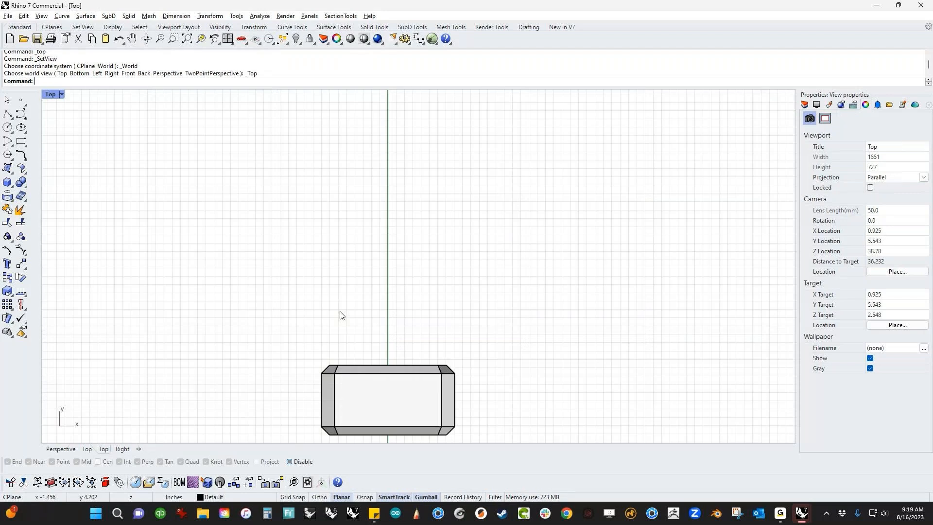
pyautogui.moveTo(340, 315); pyautogui.dragTo(304, 261, button='right')
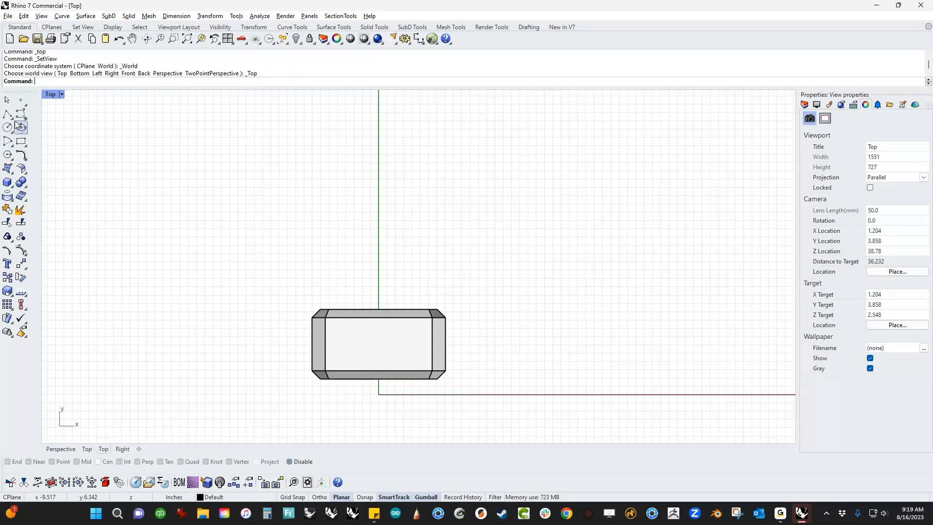
pyautogui.click(52, 124)
pyautogui.click(325, 344)
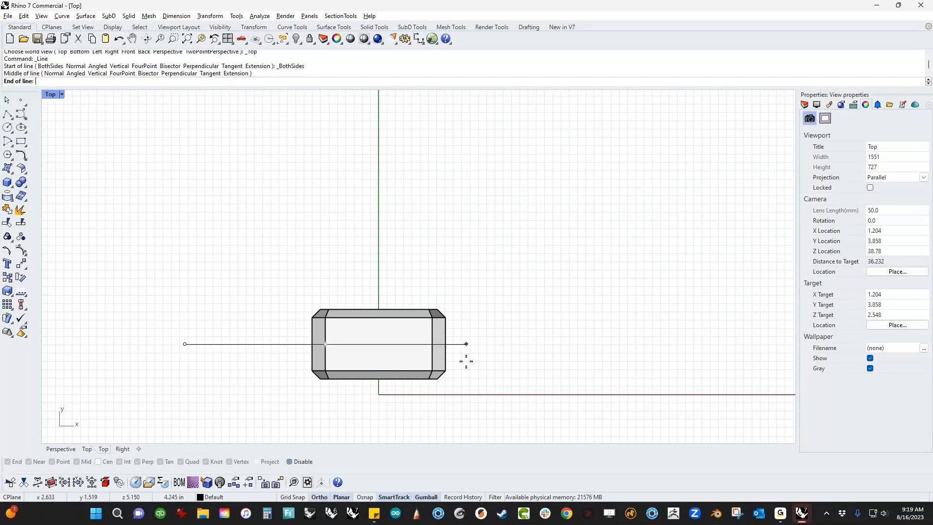
pyautogui.click(494, 362)
# WireCut the torso with the line along the CPlane normal, keeping all pieces, to split it into front and rear halves.
pyautogui.write('WireCut')
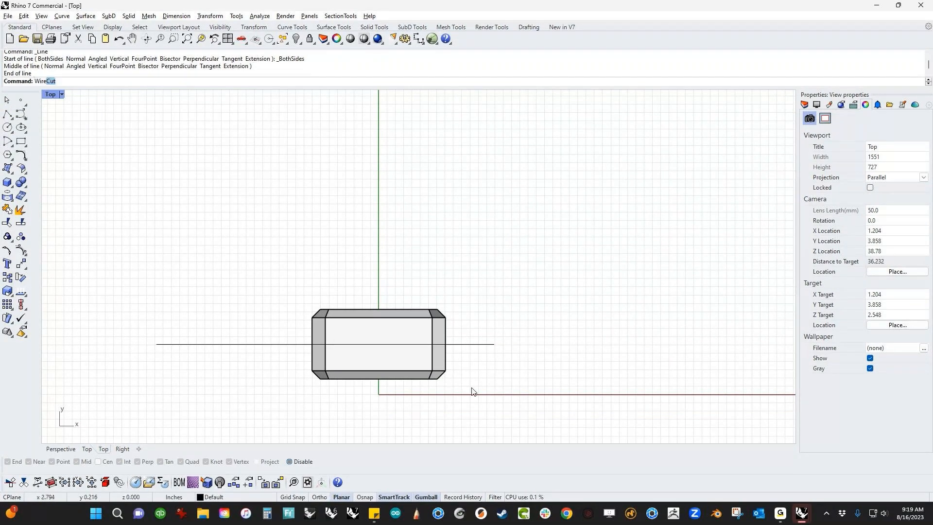
pyautogui.press('Return')
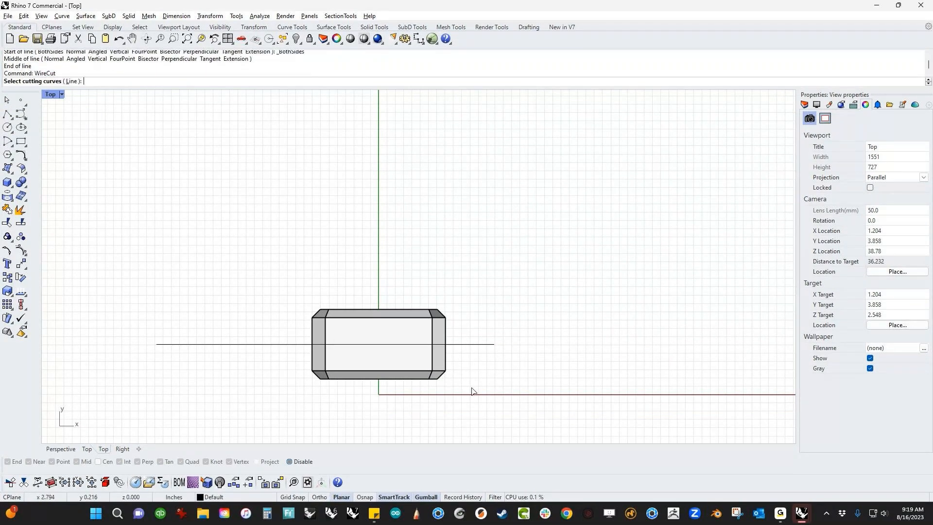
pyautogui.click(466, 345)
pyautogui.press('Return')
pyautogui.click(412, 362)
pyautogui.press('Return')
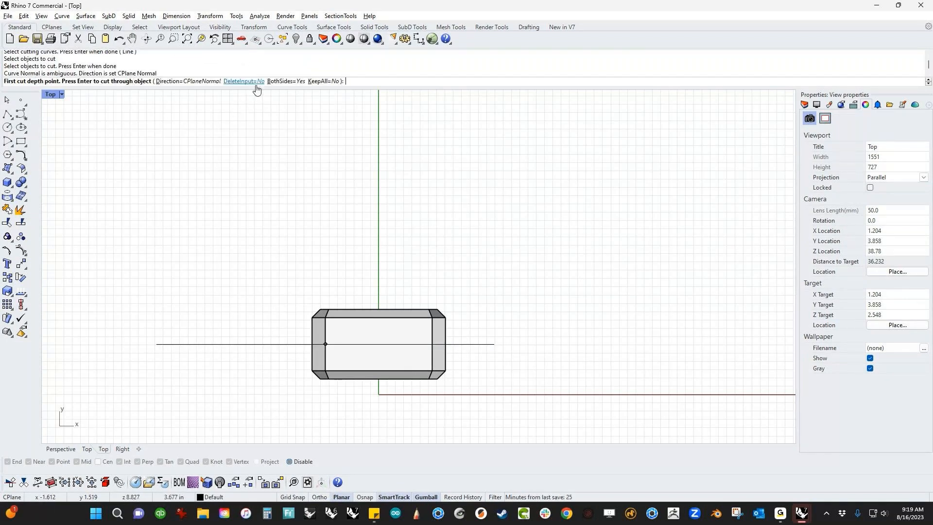
pyautogui.click(335, 81)
pyautogui.press('Return')
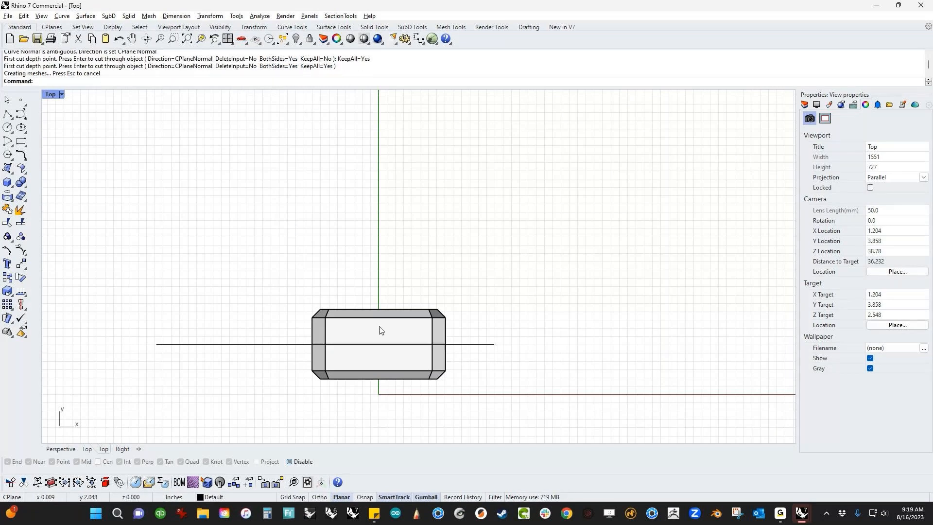
pyautogui.click(381, 328)
pyautogui.click(515, 290)
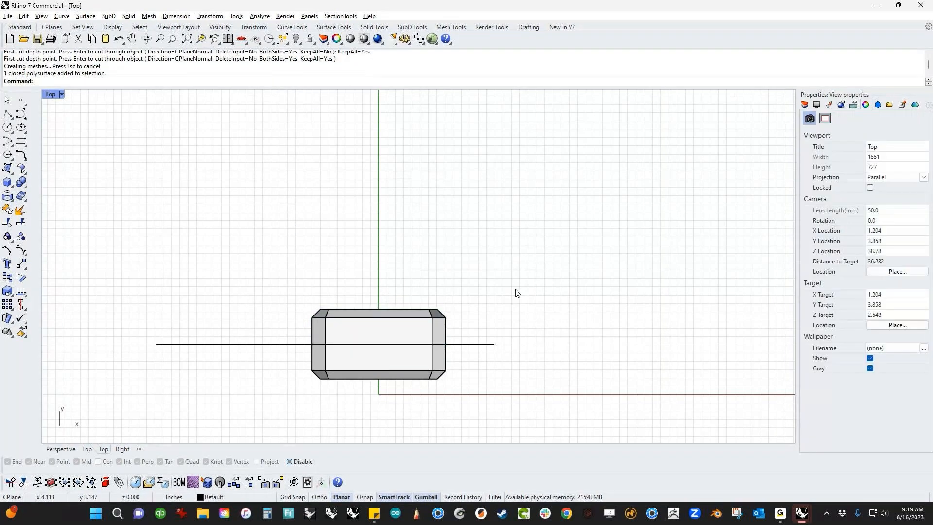
# Scale up the rear half of the torso slightly so it extends just past the front half.
pyautogui.scroll(4, 377, 346)
pyautogui.click(377, 347)
pyautogui.click(386, 331)
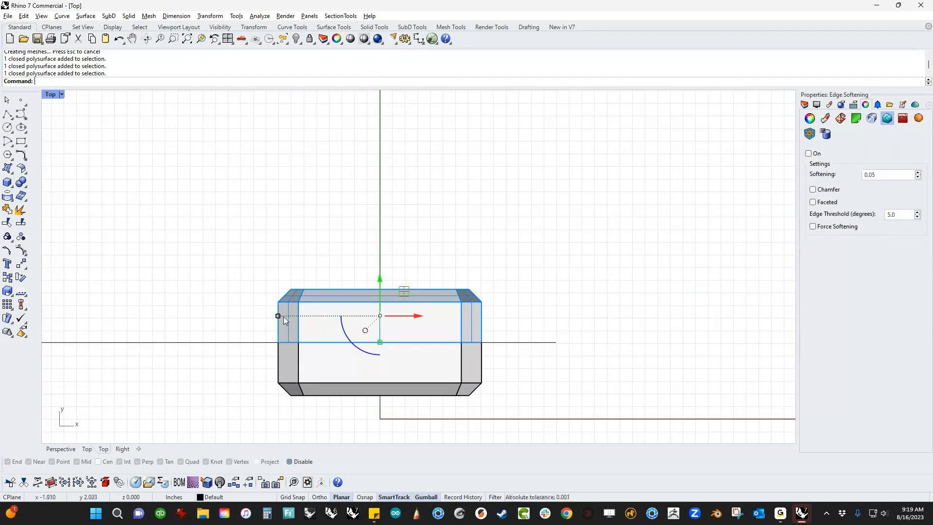
pyautogui.moveTo(278, 316); pyautogui.dragTo(274, 316)
pyautogui.moveTo(367, 316); pyautogui.dragTo(365, 319)
pyautogui.click(546, 354)
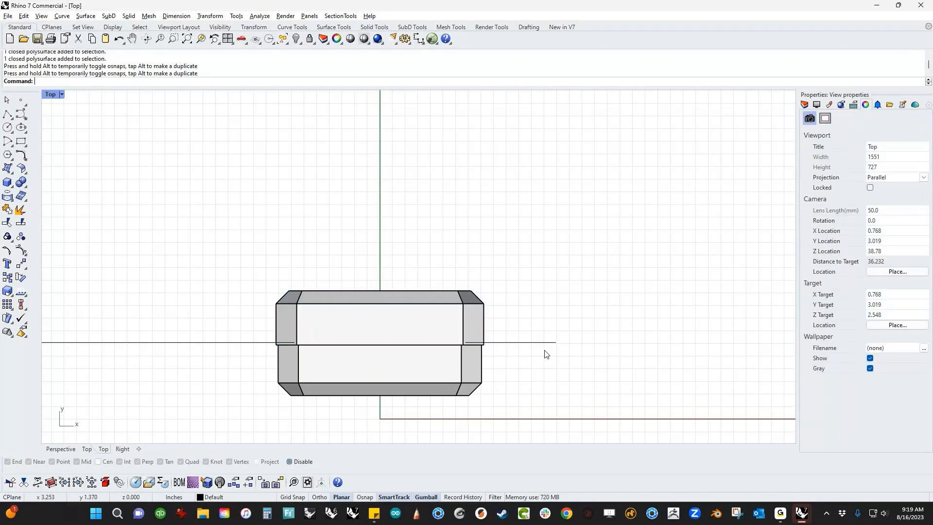
# Examine the step between the two torso halves in the Perspective and Front views.
pyautogui.rightClick(545, 354)
pyautogui.write('p')
pyautogui.press('Return')
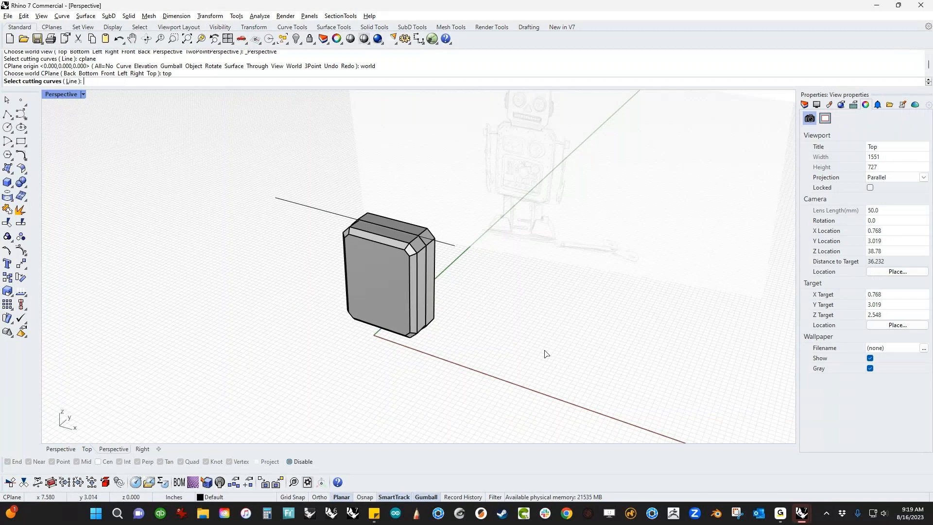
pyautogui.moveTo(545, 354); pyautogui.dragTo(444, 238, button='right')
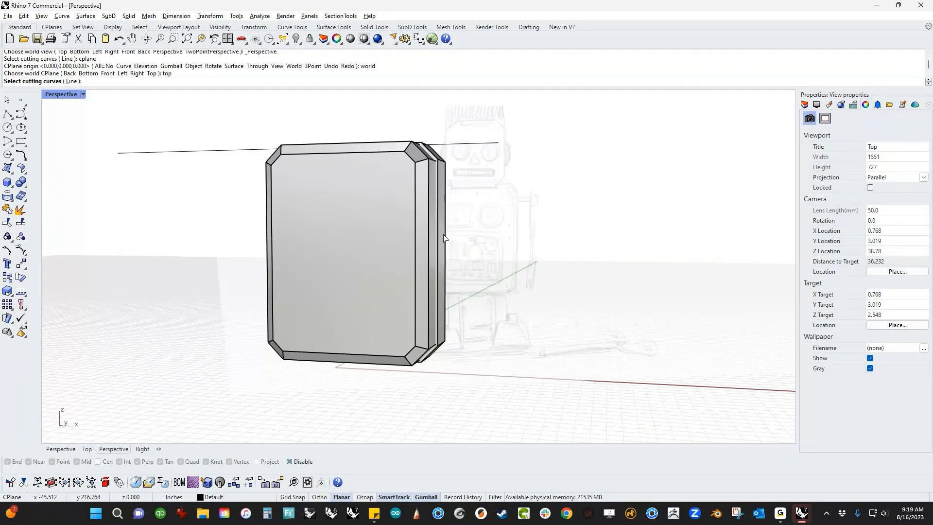
pyautogui.write('f')
pyautogui.press('Return')
pyautogui.moveTo(389, 214); pyautogui.dragTo(395, 258, button='right')
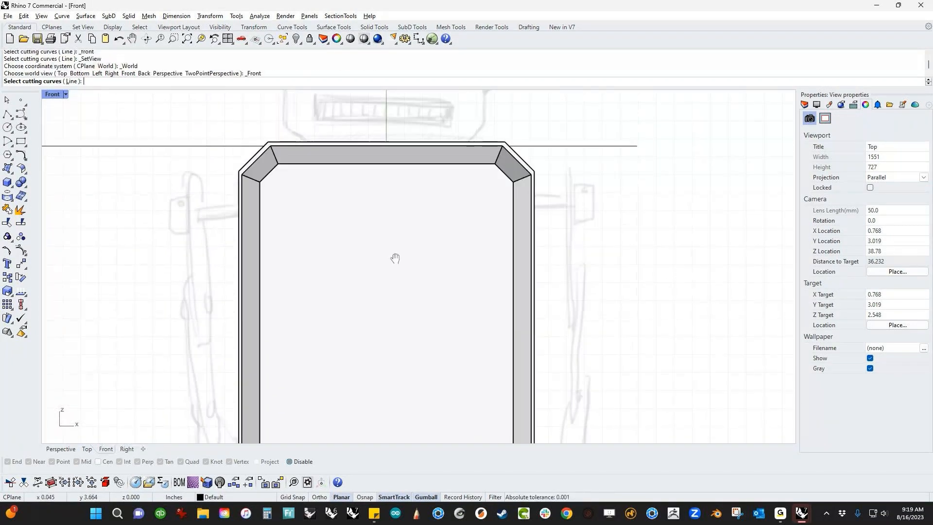
pyautogui.scroll(-4, 354, 256)
pyautogui.press('Escape')
pyautogui.scroll(8, 347, 229)
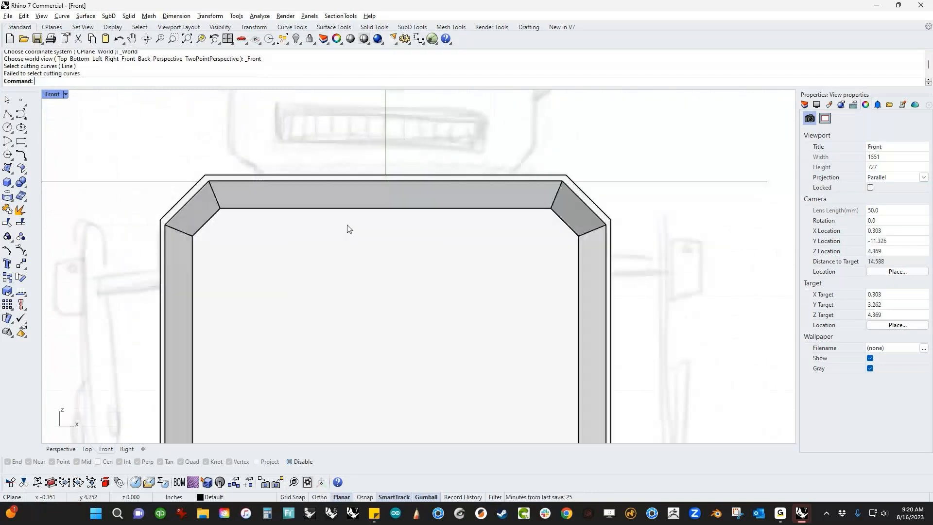
# Try to move the front half of the torso upward and undo the move.
pyautogui.click(382, 361)
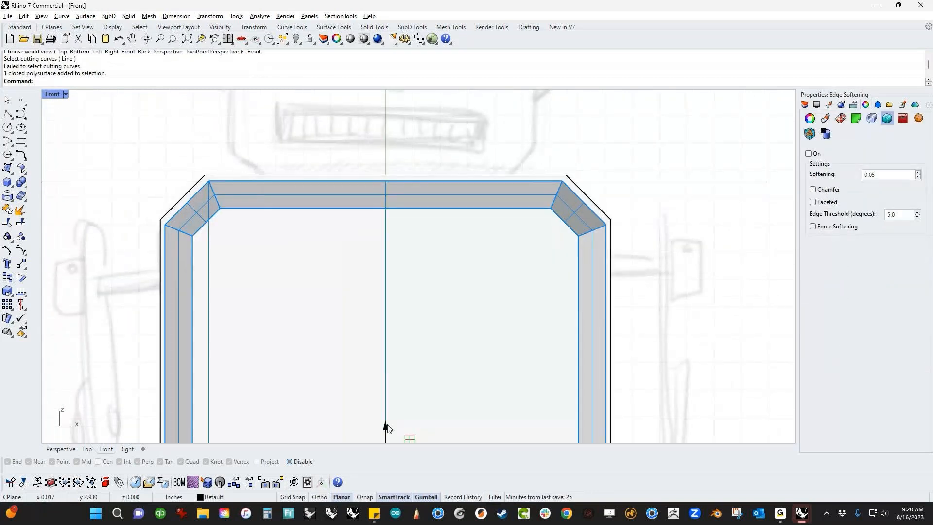
pyautogui.moveTo(385, 426); pyautogui.dragTo(389, 403)
pyautogui.hotkey('ctrl', 'z')
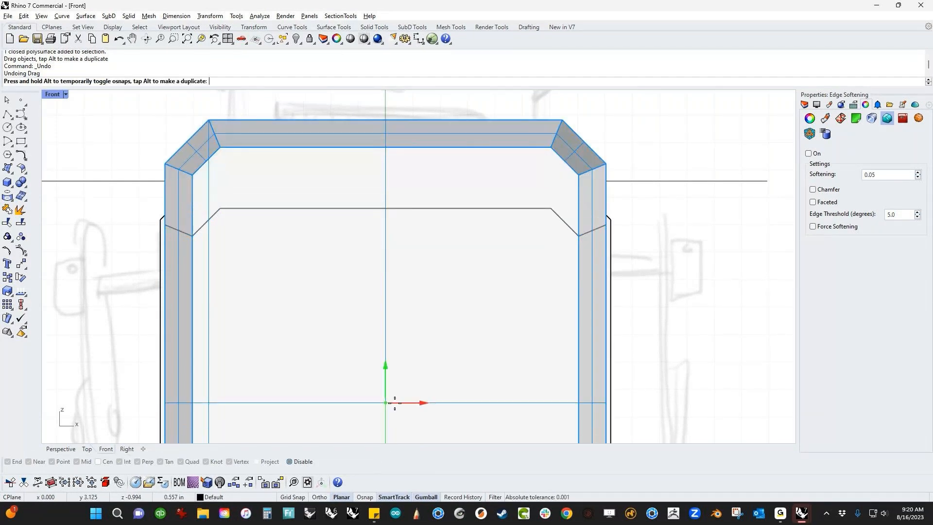
pyautogui.hotkey('ctrl', 'z')
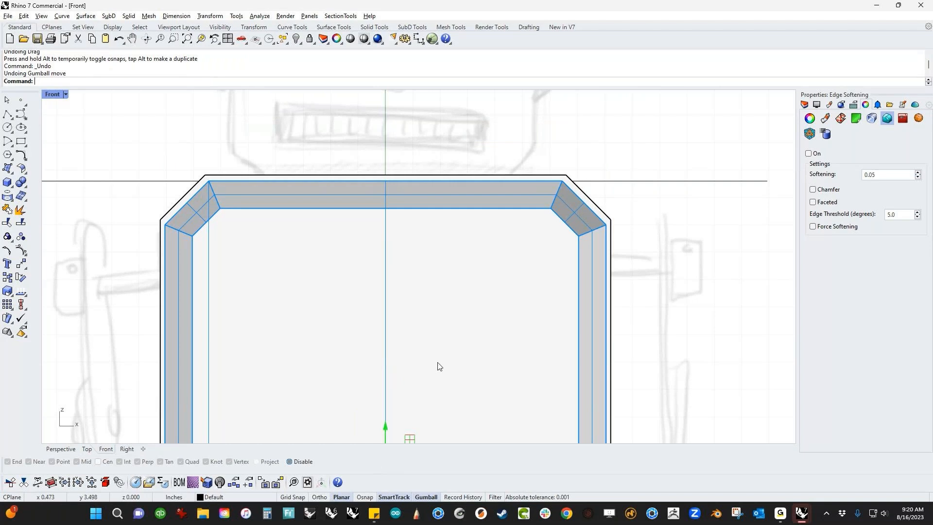
# Nudge the front half of the torso slightly upward in the Front view to center it on the rear half.
pyautogui.scroll(-5, 438, 366)
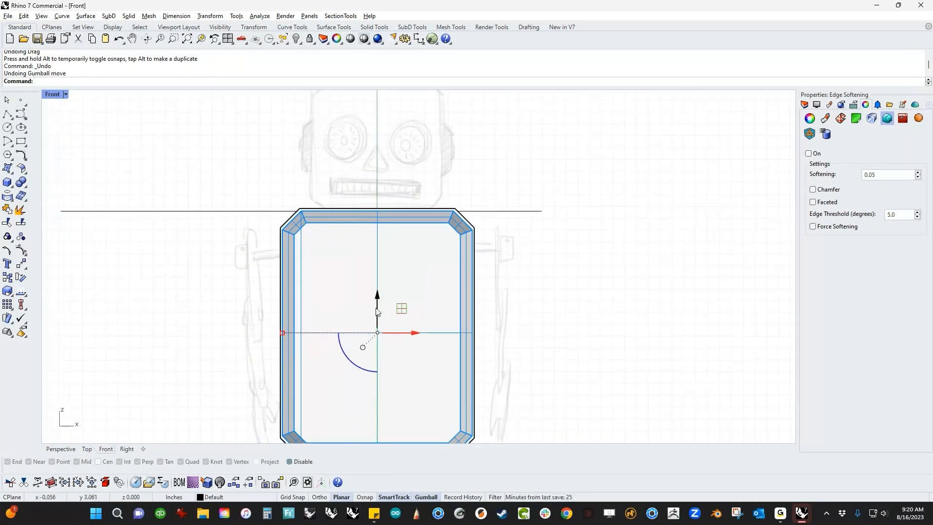
pyautogui.moveTo(377, 300); pyautogui.dragTo(371, 331)
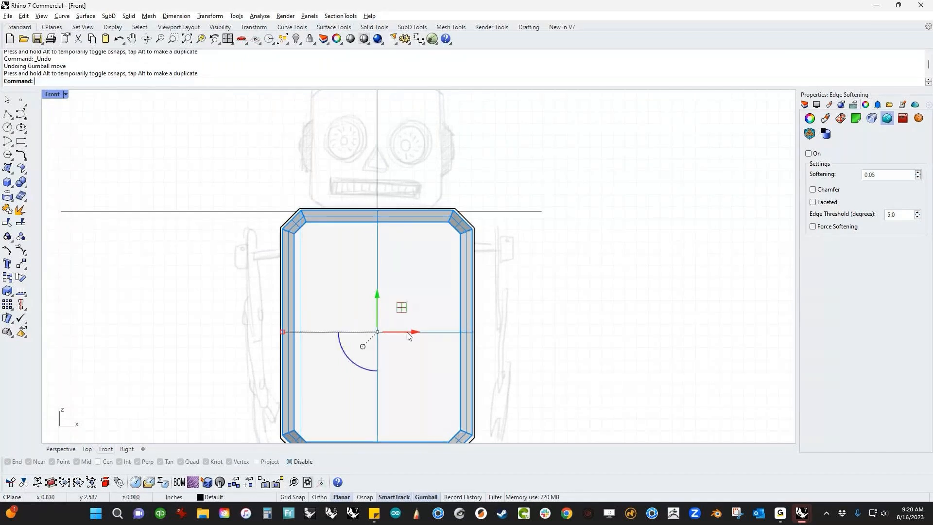
pyautogui.click(535, 334)
pyautogui.scroll(-2, 298, 296)
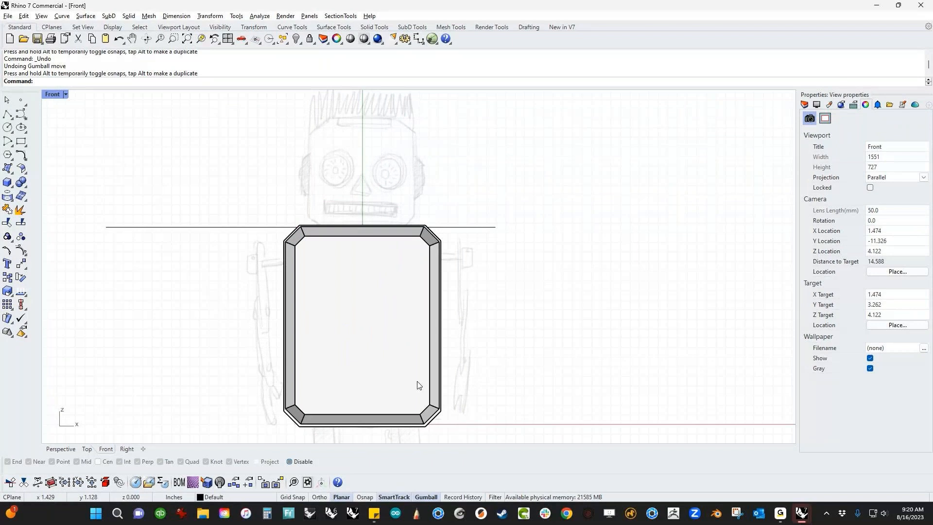
# Join the front and rear torso halves into one solid with a Boolean union.
pyautogui.hotkey('ctrl', 'F4')
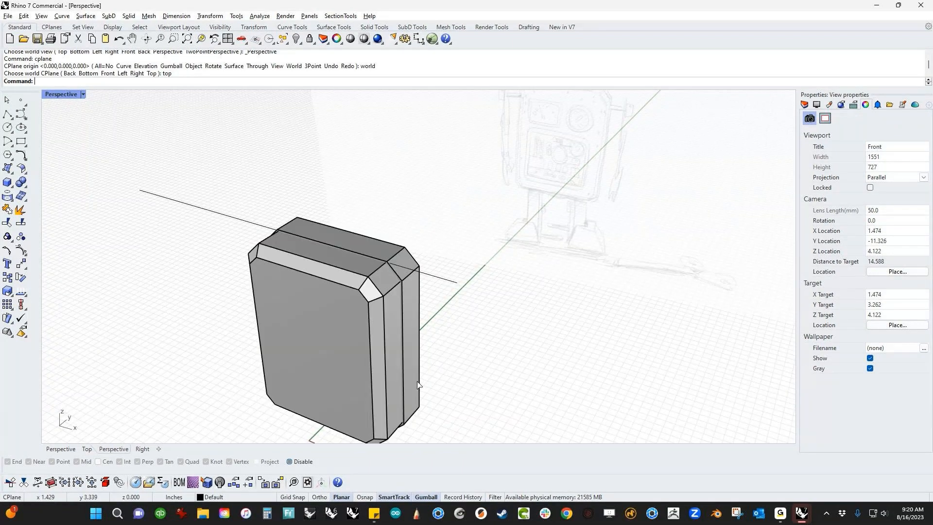
pyautogui.doubleClick(418, 385)
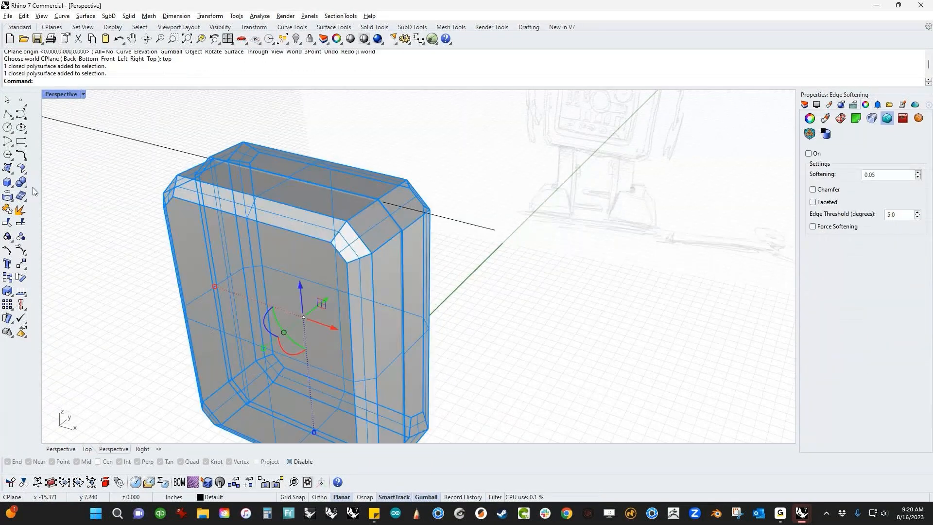
pyautogui.click(21, 182)
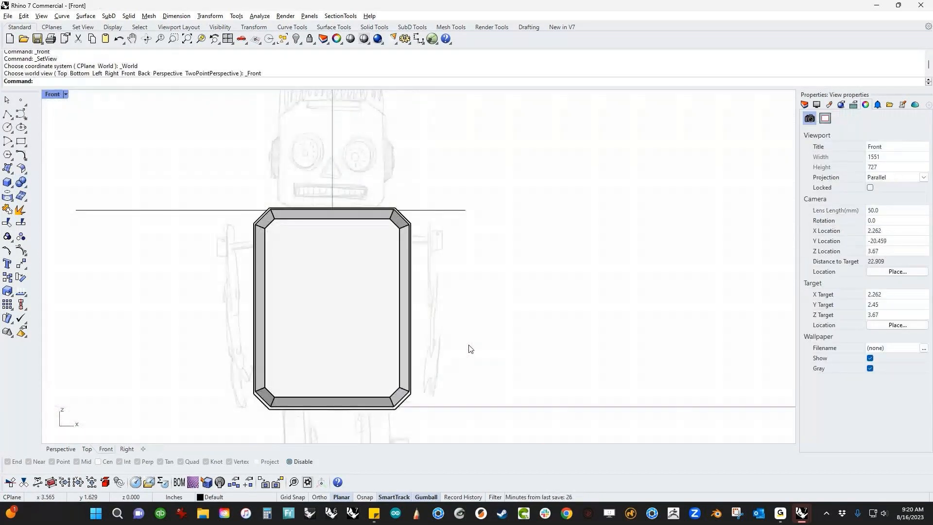
# Display the Front view in Wireframe mode to trace the reference drawing's chest details through the torso.
pyautogui.press('F7')
pyautogui.middleClick(336, 256)
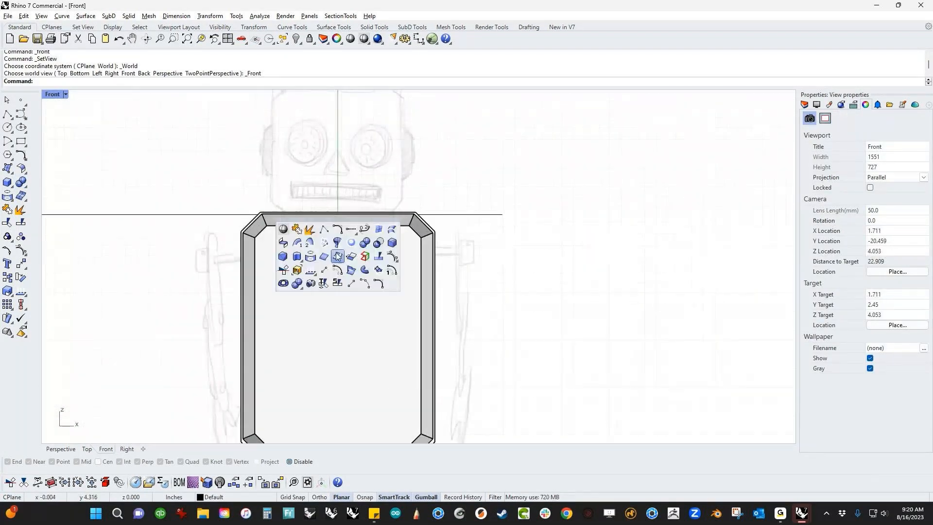
pyautogui.click(285, 232)
pyautogui.scroll(5, 318, 285)
pyautogui.scroll(-3, 331, 277)
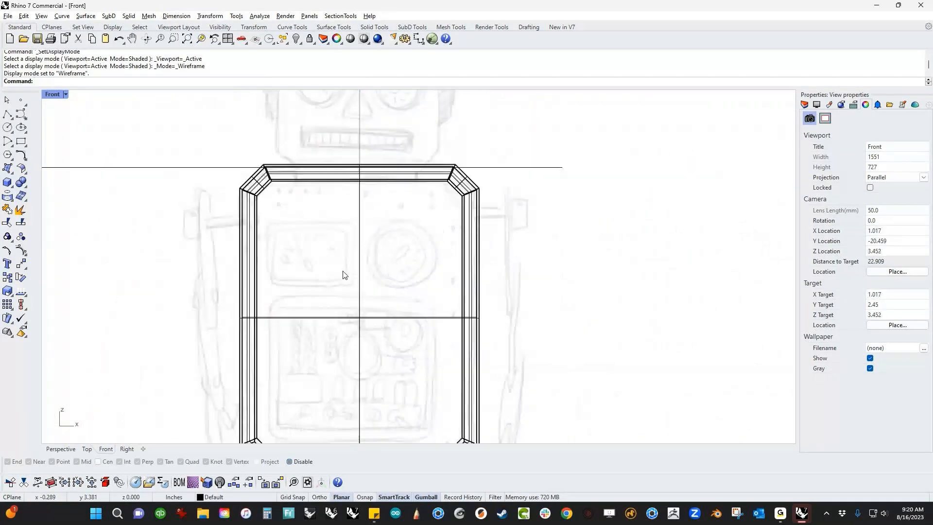
# Draw a rounded rectangle around the rectangular gauge of the reference sketch in the Front view, with corner radius about 0.14 in.
pyautogui.scroll(-2, 379, 248)
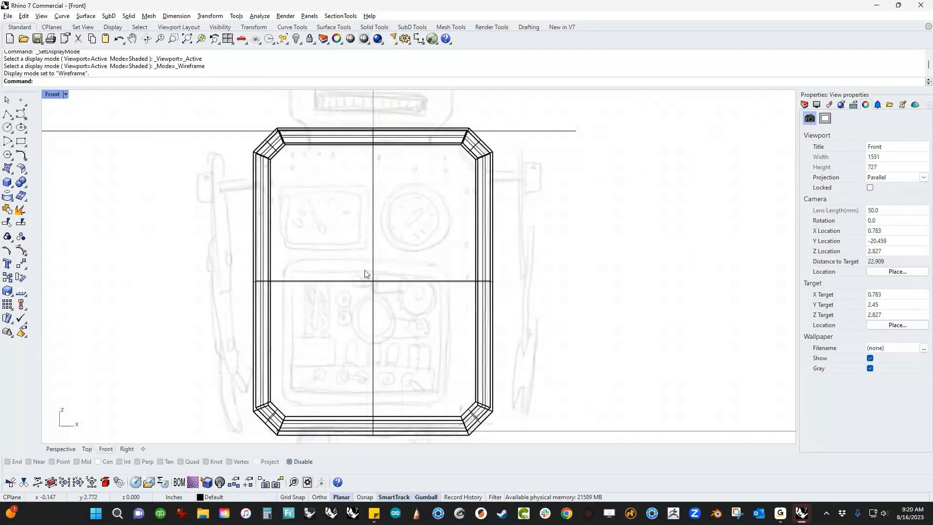
pyautogui.rightClick(21, 142)
pyautogui.scroll(3, 308, 196)
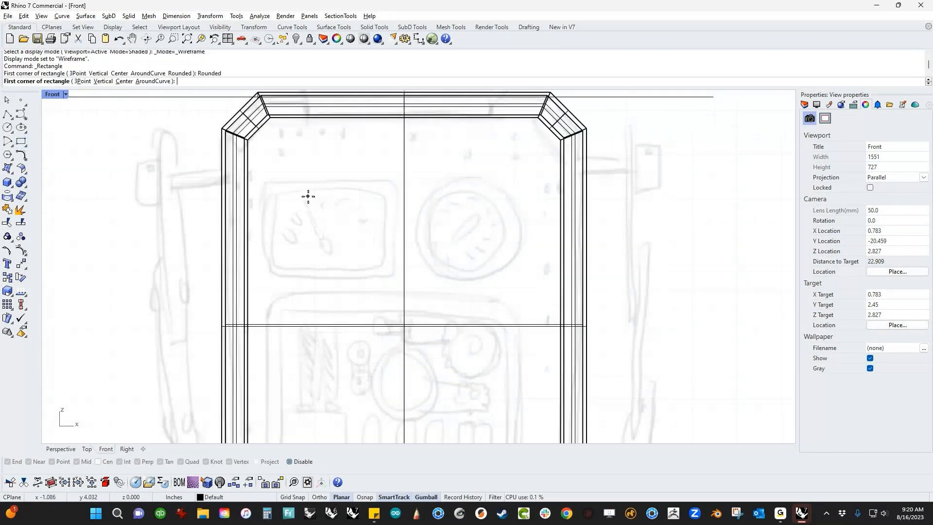
pyautogui.scroll(1, 308, 197)
pyautogui.click(255, 176)
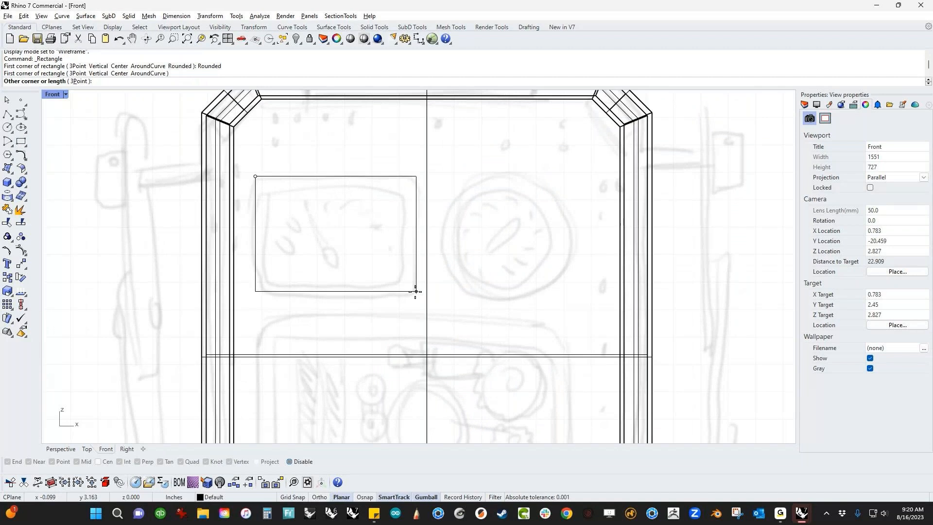
pyautogui.click(422, 299)
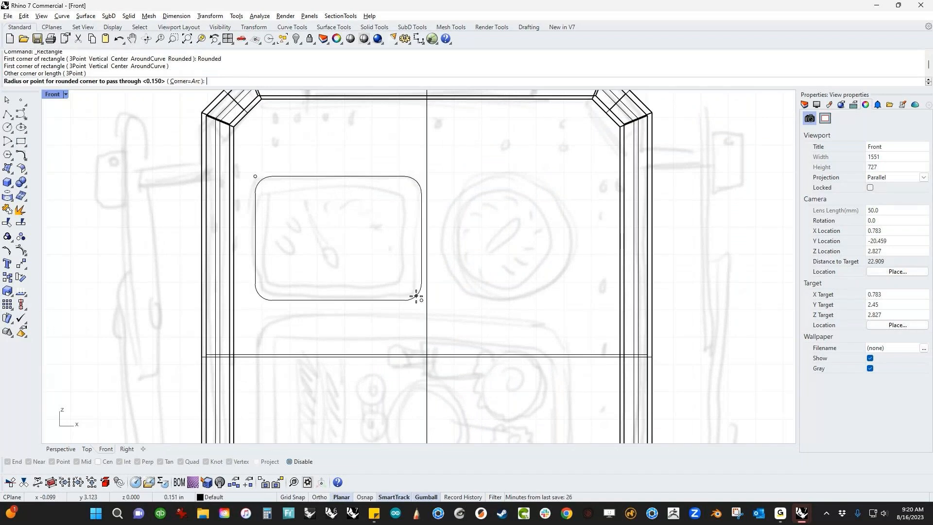
pyautogui.click(416, 297)
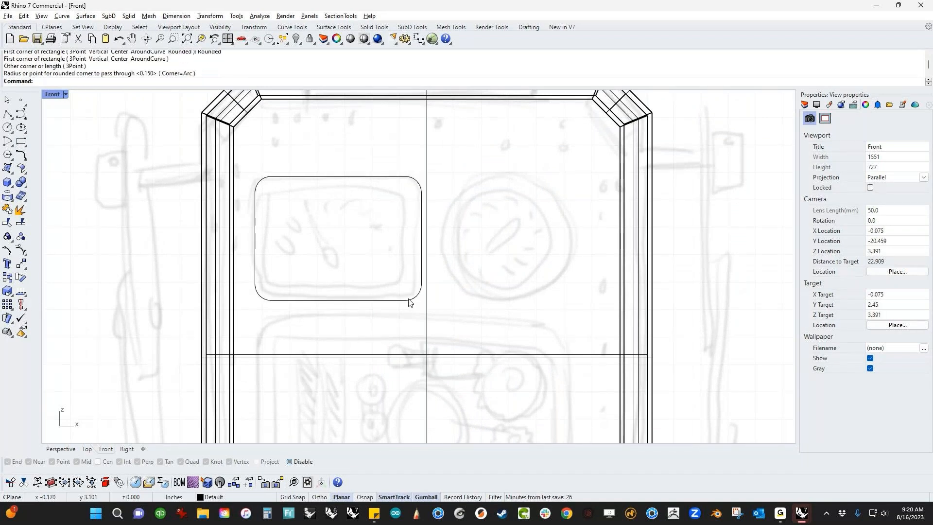
# Duplicate the gauge's rounded rectangle in place and scale the copy slightly inward to form the inner border of the frame.
pyautogui.click(409, 301)
pyautogui.hotkey('ctrl', 'c')
pyautogui.hotkey('ctrl', 'v')
pyautogui.moveTo(255, 239); pyautogui.dragTo(262, 238)
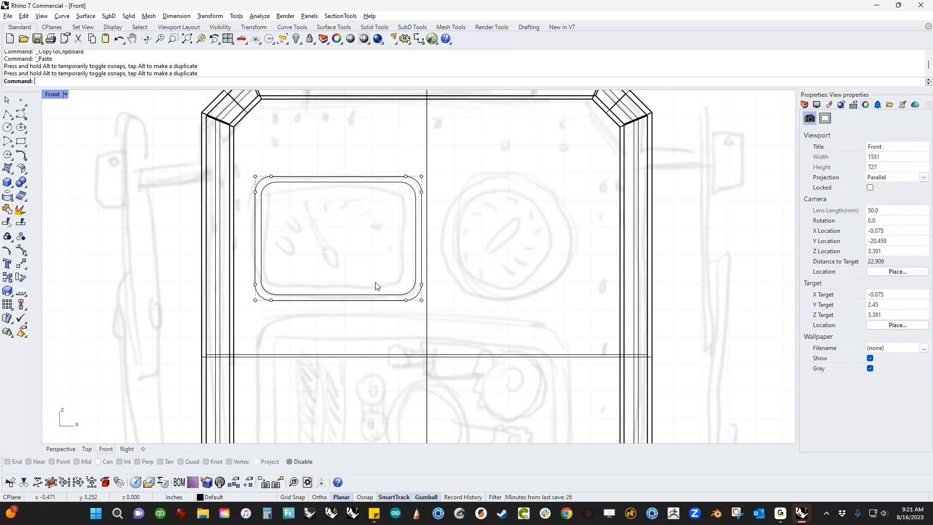
pyautogui.press('Escape')
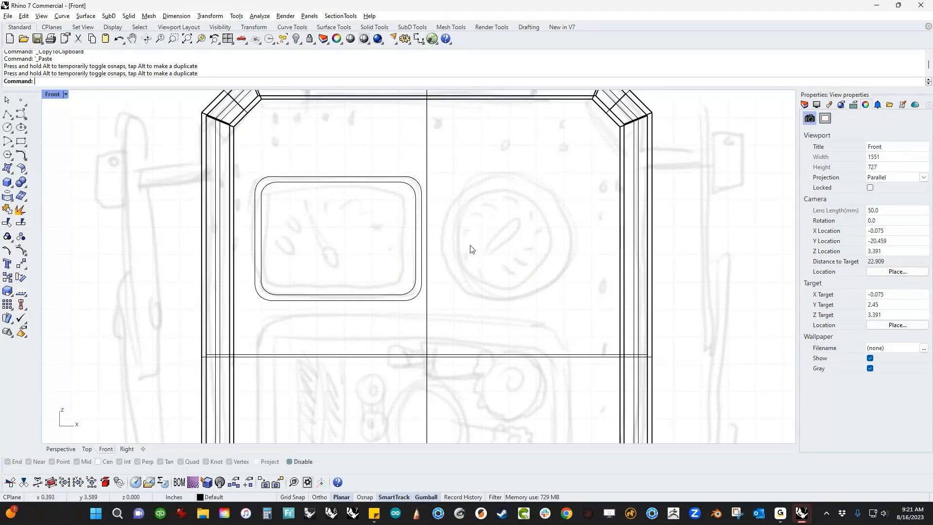
# Nudge the gauge's inner rectangle 0.01 in to the left to center it within the outer one.
pyautogui.moveTo(471, 248); pyautogui.dragTo(437, 249, button='right')
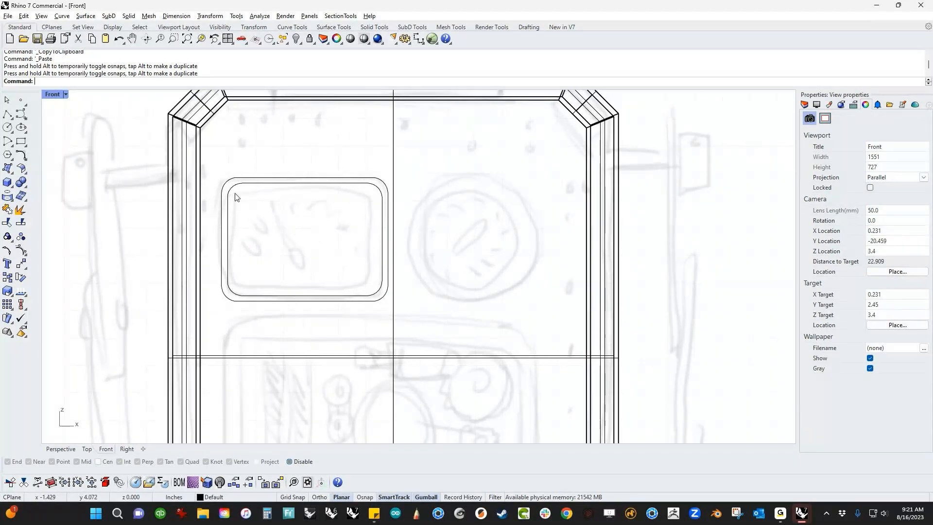
pyautogui.click(261, 192)
pyautogui.hotkey('alt', 'Left')
pyautogui.hotkey('alt', 'Right')
pyautogui.hotkey('ctrl', 'alt', 'Left')
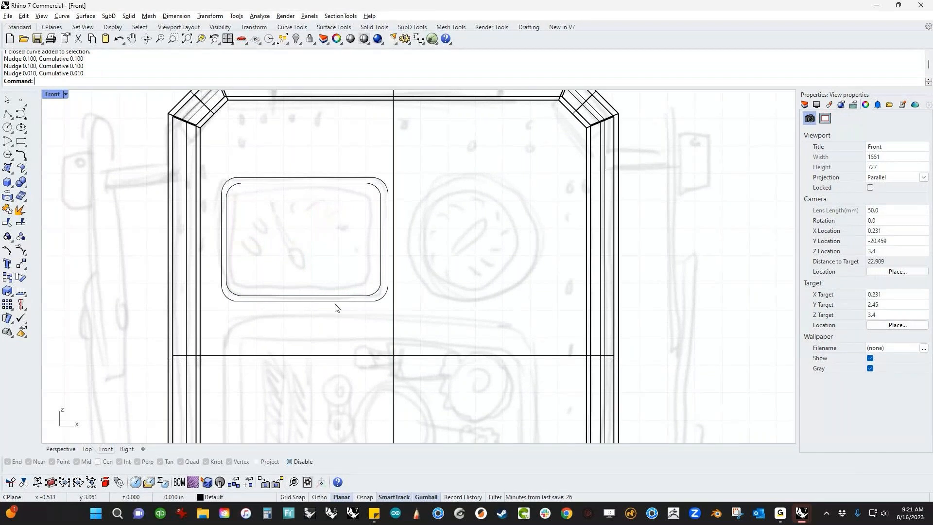
# Draw a circle about 1.23 in in diameter around the round dial of the reference sketch.
pyautogui.click(7, 128)
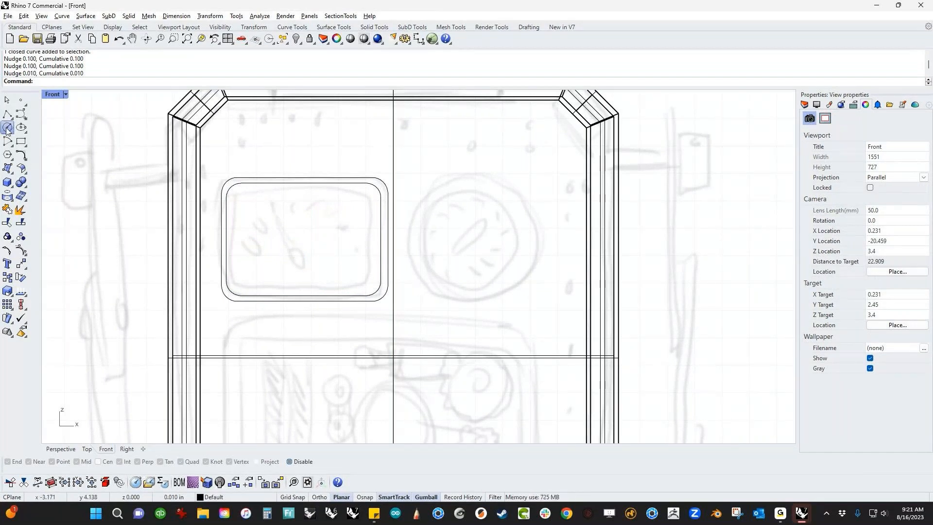
pyautogui.click(475, 238)
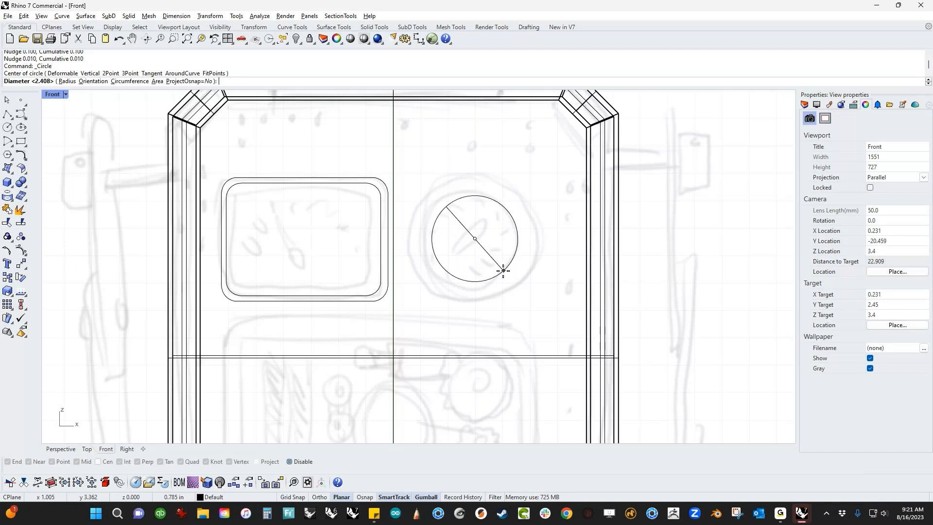
pyautogui.click(524, 284)
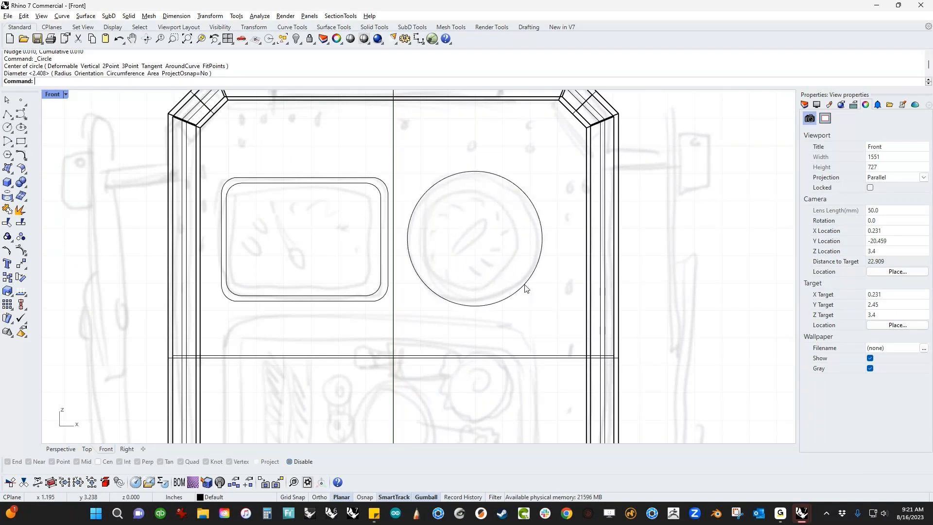
# Duplicate the dial circle in place and scale the copy inward to form the dial's inner rim.
pyautogui.hotkey('ctrl', 'c')
pyautogui.hotkey('ctrl', 'v')
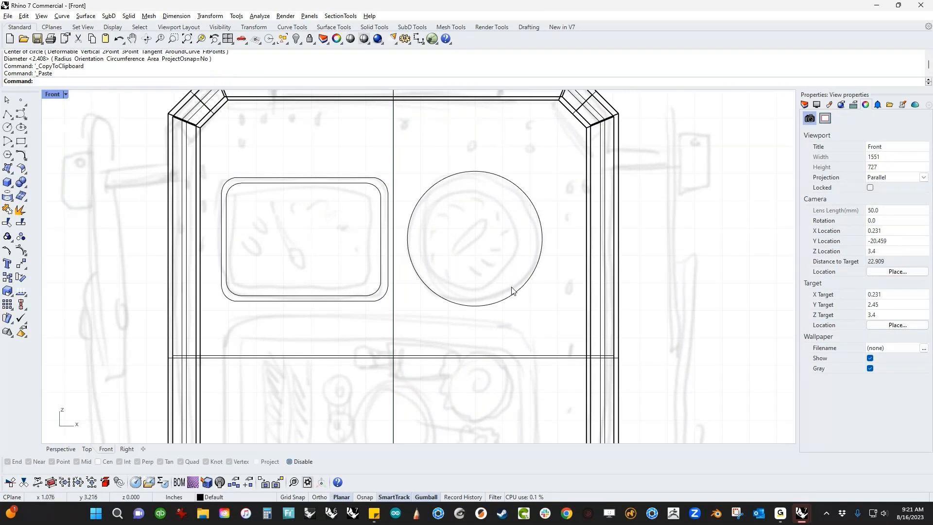
pyautogui.click(512, 290)
pyautogui.moveTo(409, 238); pyautogui.dragTo(417, 238)
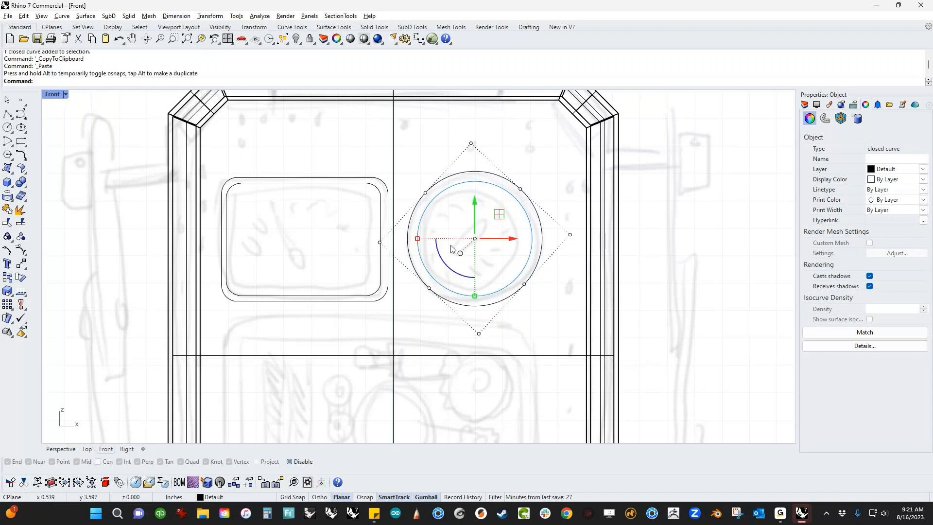
pyautogui.click(508, 257)
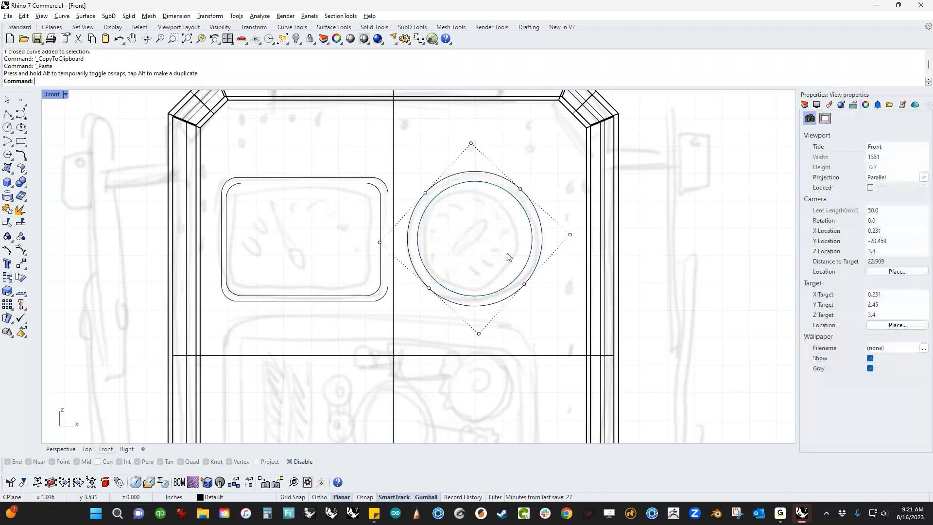
# Shift the dial's inner circle slightly to the left inside the outer circle.
pyautogui.click(525, 267)
pyautogui.moveTo(502, 215); pyautogui.dragTo(472, 239)
pyautogui.click(446, 266)
# Draw a large rounded rectangle around the sketched control panel below the two gauges.
pyautogui.scroll(-4, 446, 266)
pyautogui.moveTo(433, 298); pyautogui.dragTo(407, 252, button='right')
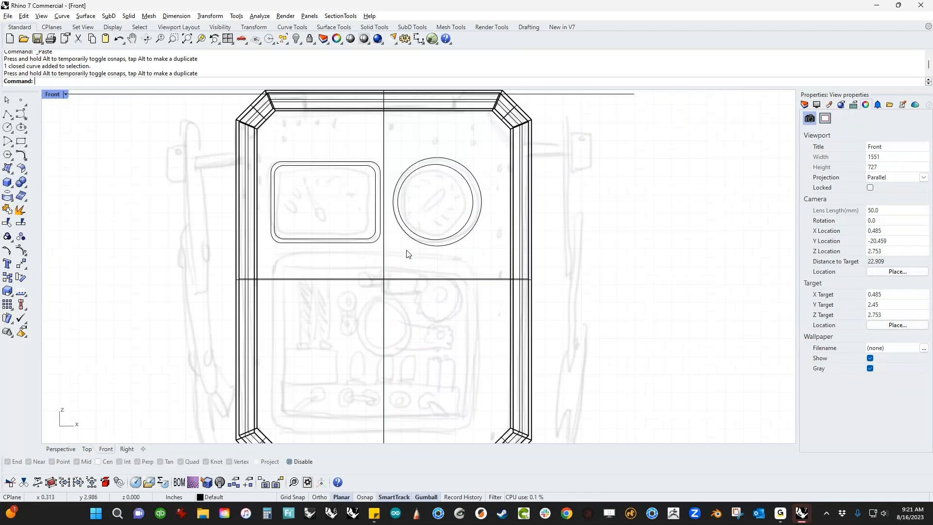
pyautogui.scroll(-4, 149, 201)
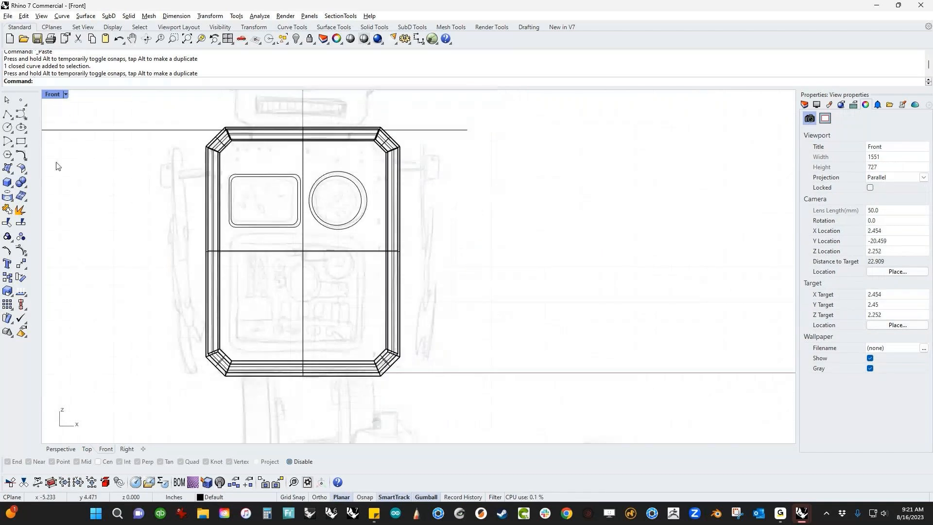
pyautogui.click(21, 141)
pyautogui.scroll(3, 243, 230)
pyautogui.click(225, 227)
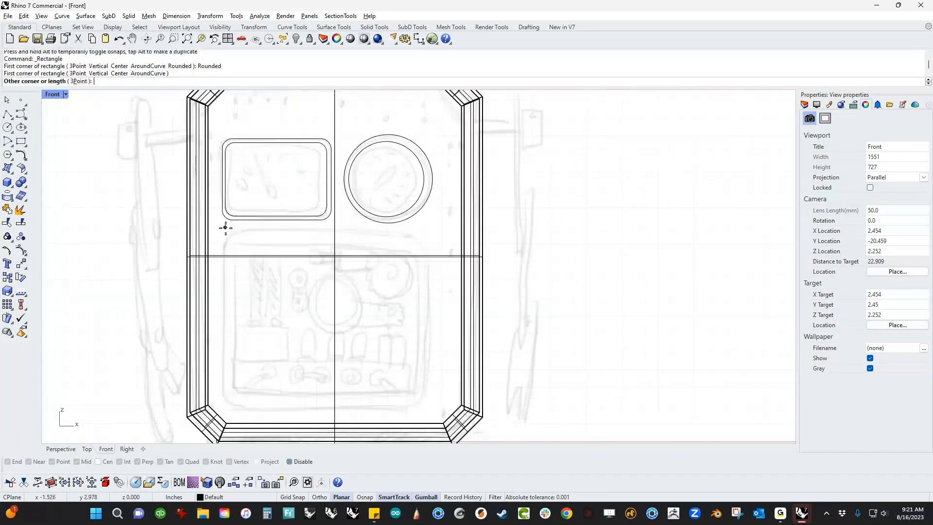
pyautogui.click(430, 411)
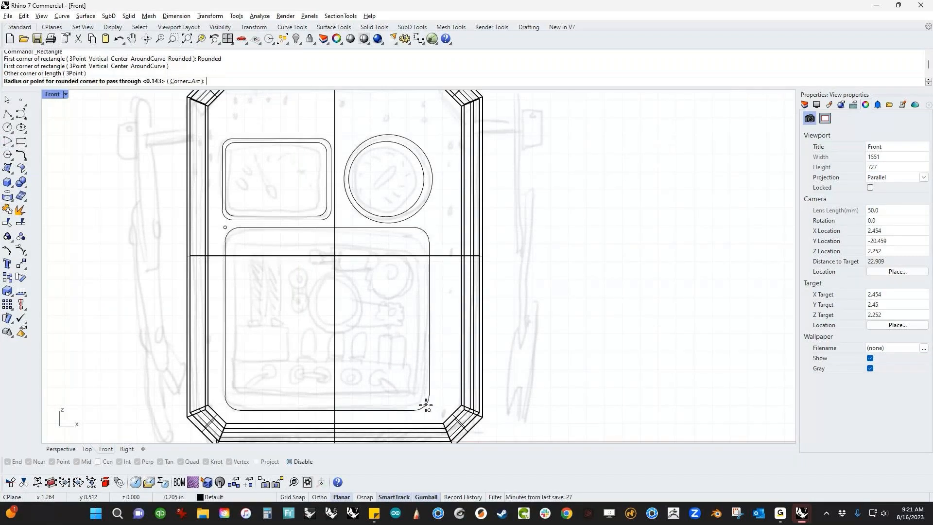
pyautogui.click(426, 407)
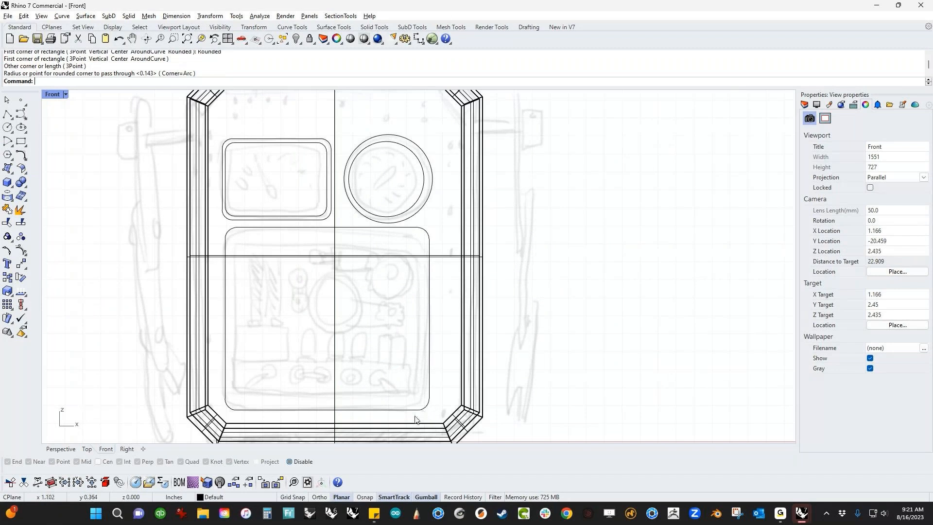
# Duplicate the control panel's rounded rectangle in place and scale the copy slightly inward as its inner border.
pyautogui.click(414, 411)
pyautogui.hotkey('ctrl', 'c')
pyautogui.hotkey('ctrl', 'v')
pyautogui.moveTo(225, 320); pyautogui.dragTo(231, 318)
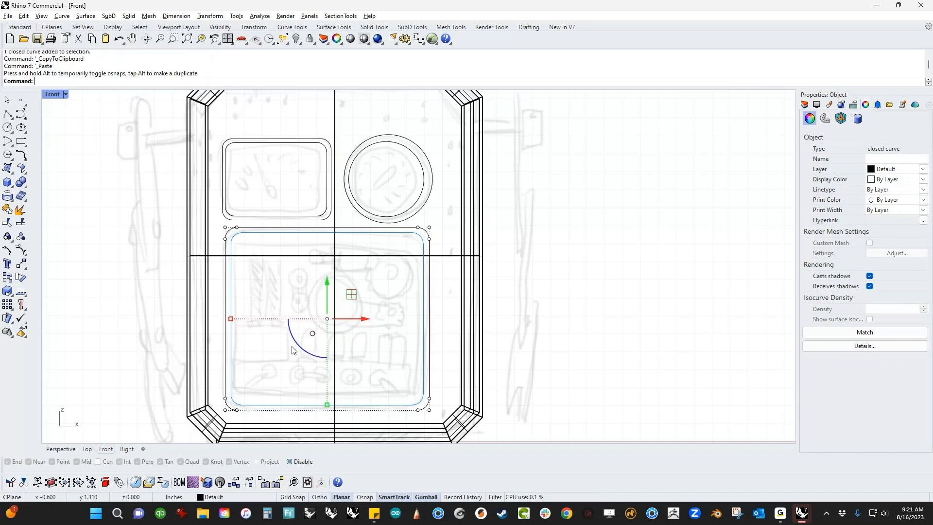
pyautogui.click(358, 315)
# Move the control panel's inner rectangle slightly to the right to even out the frame.
pyautogui.click(422, 294)
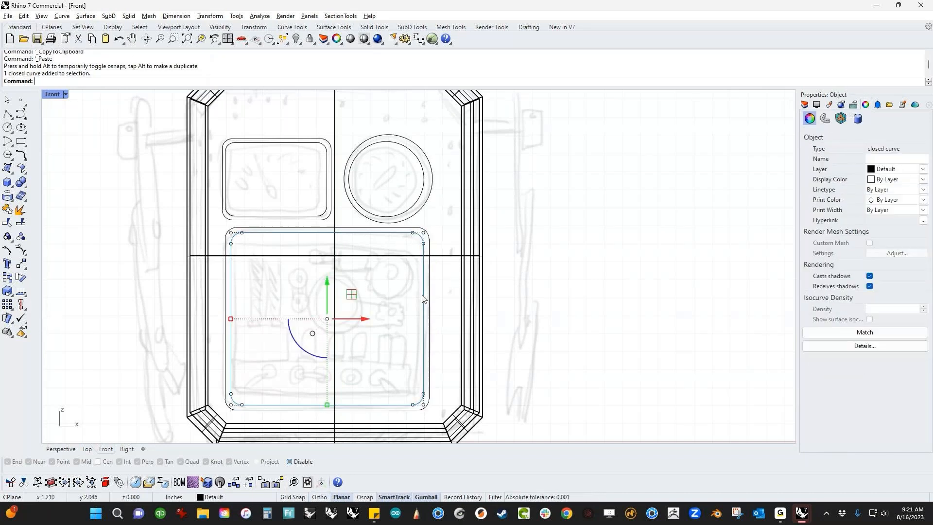
pyautogui.moveTo(327, 321); pyautogui.dragTo(328, 327)
pyautogui.click(344, 337)
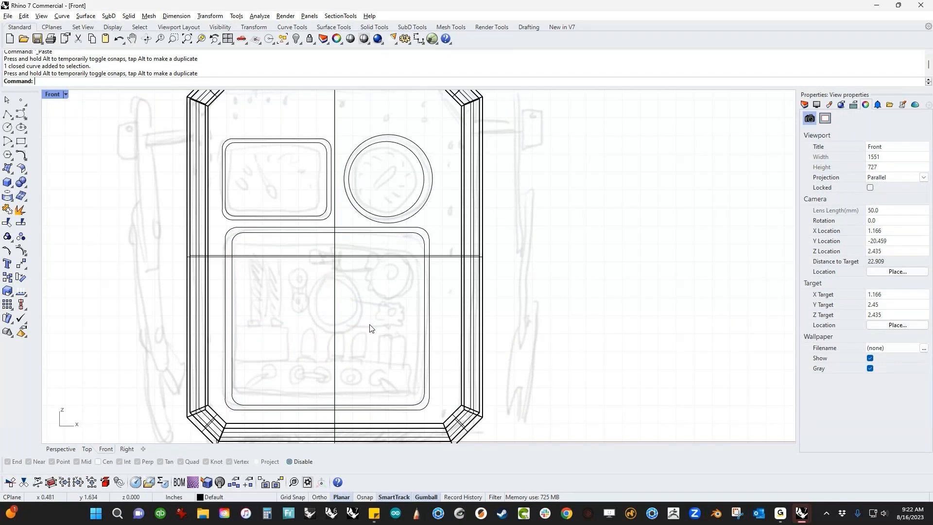
# Draw a small circle for the needle hub inside the rectangular gauge, aligned with the midpoint of the inner rectangle's lower edge.
pyautogui.scroll(5, 312, 234)
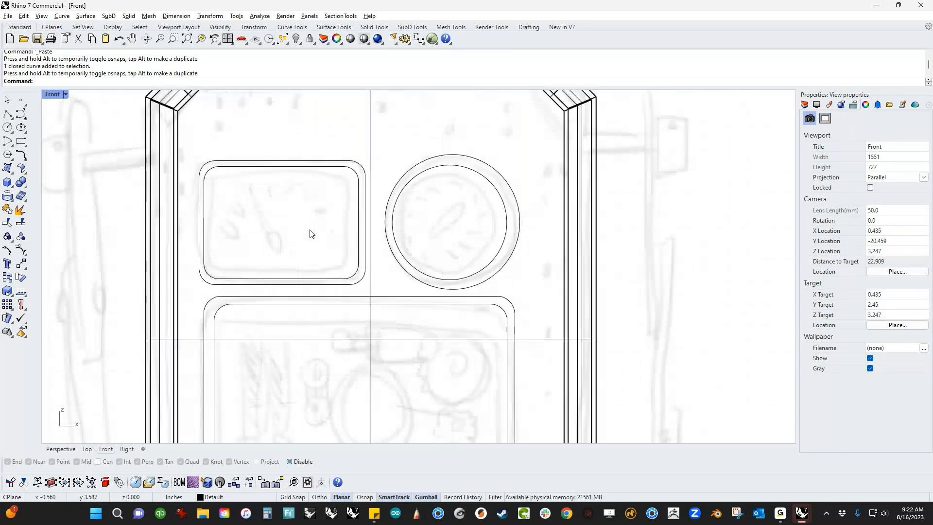
pyautogui.click(7, 128)
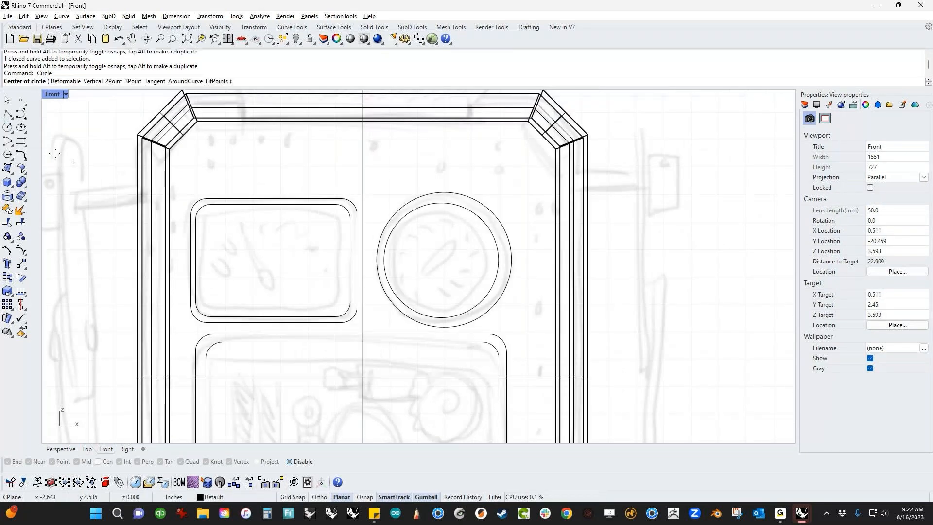
pyautogui.press('alt')
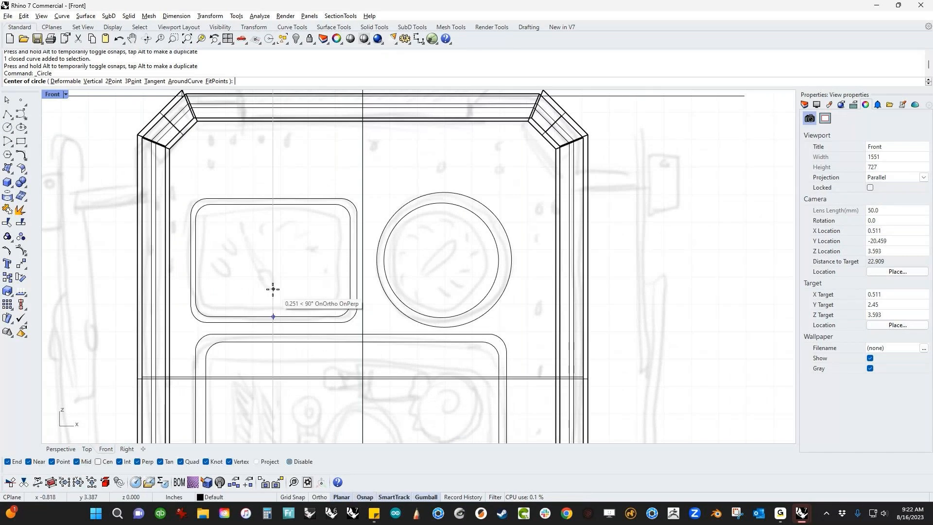
pyautogui.click(273, 280)
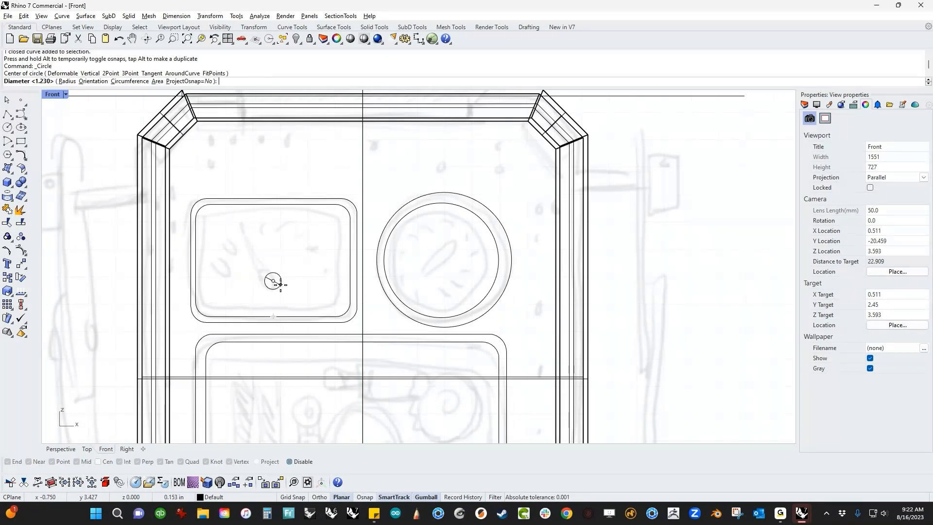
pyautogui.click(283, 288)
# Draw a tapered needle outline with a degree 3 control-point curve from the hub circle's side to the sketched tip and back.
pyautogui.press('c')
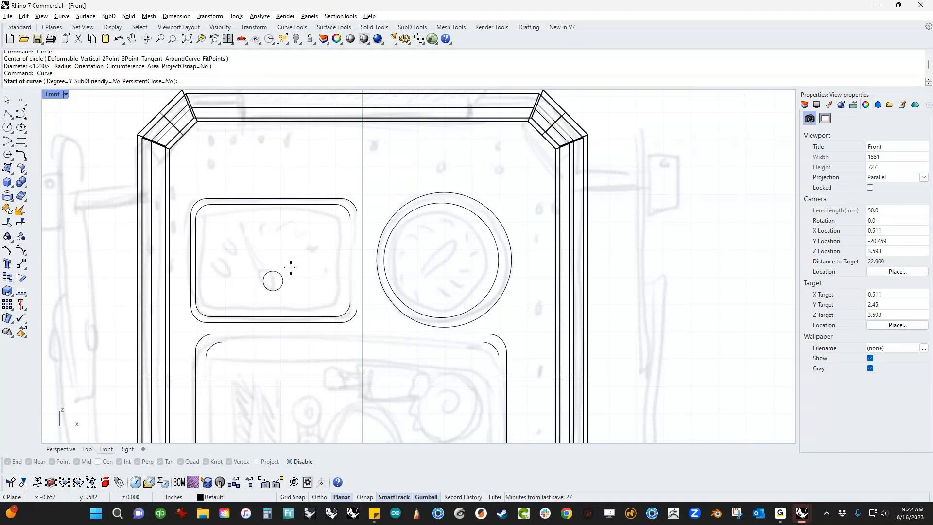
pyautogui.scroll(10, 280, 270)
pyautogui.press('alt')
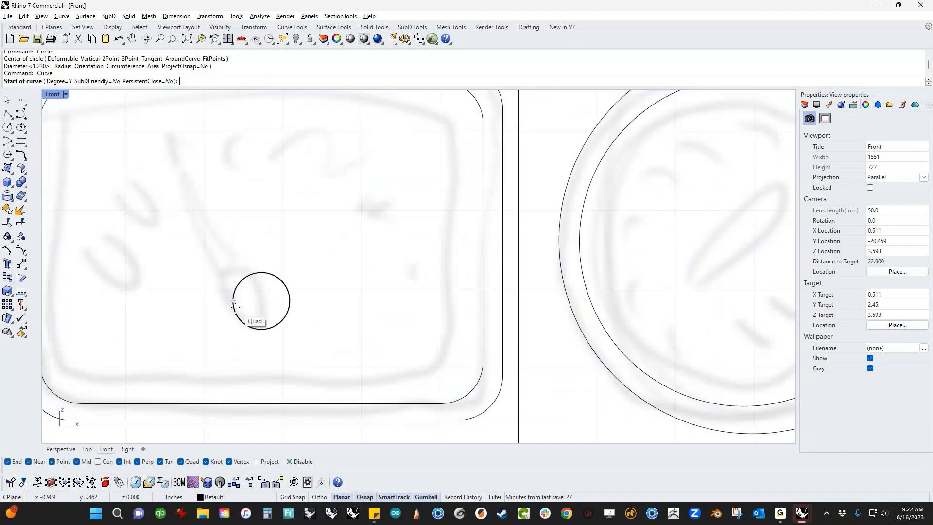
pyautogui.click(235, 307)
pyautogui.click(170, 158)
pyautogui.click(169, 150)
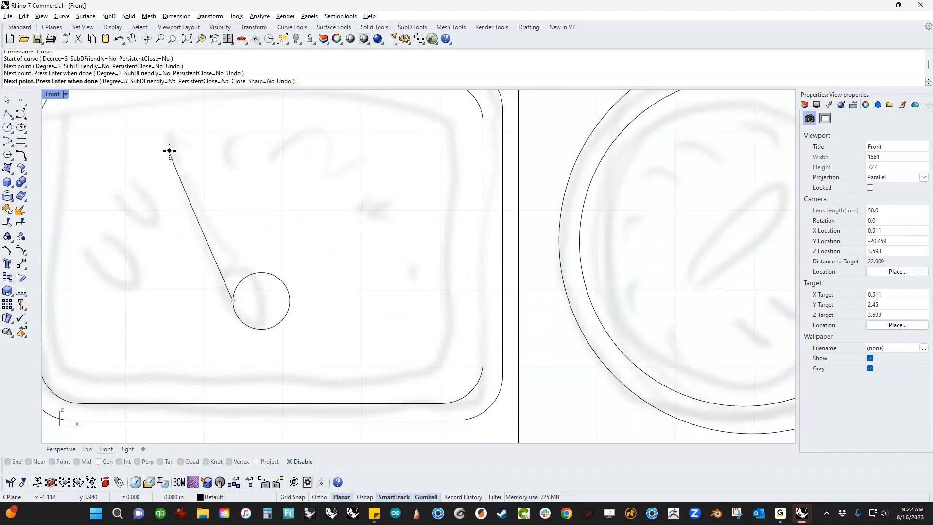
pyautogui.click(178, 158)
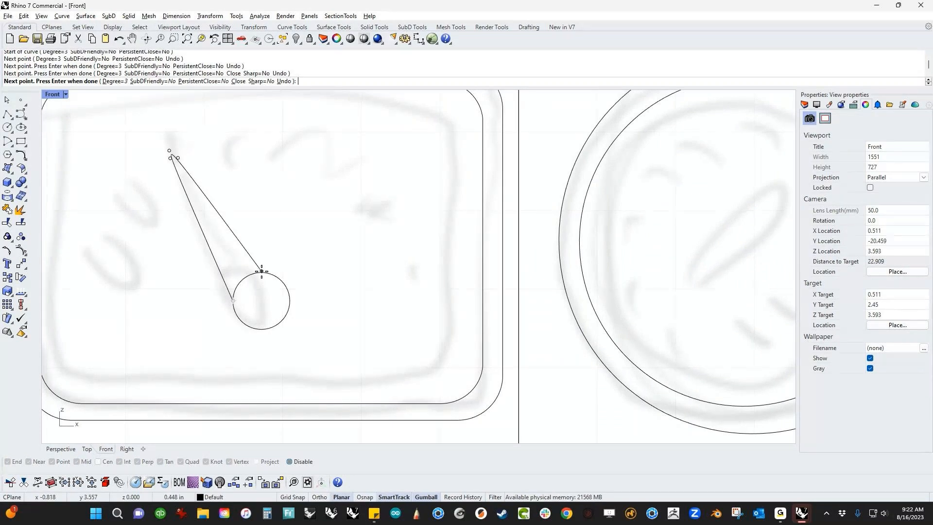
pyautogui.click(280, 275)
pyautogui.press('Return')
# Draw a circle about 1.5 in in diameter, centred below the needle hub at the midpoint of the gauge's inner lower edge.
pyautogui.scroll(-4, 295, 245)
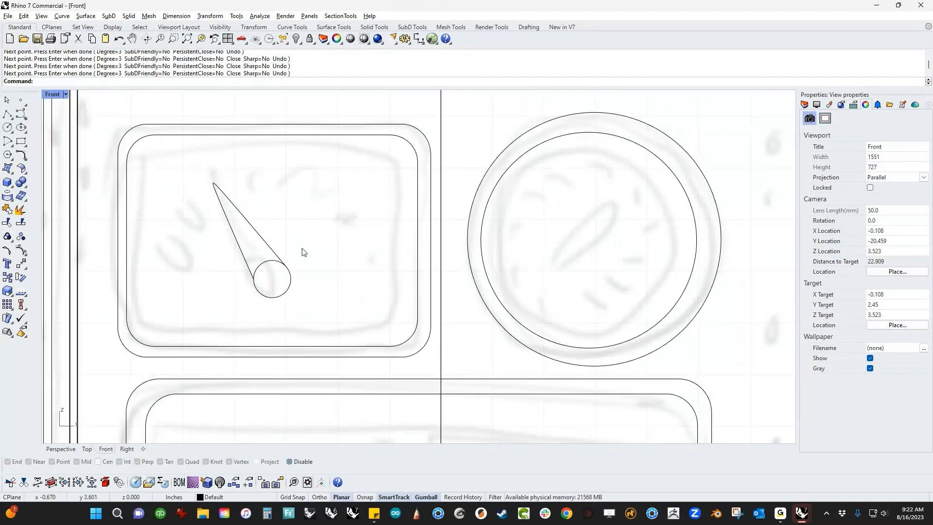
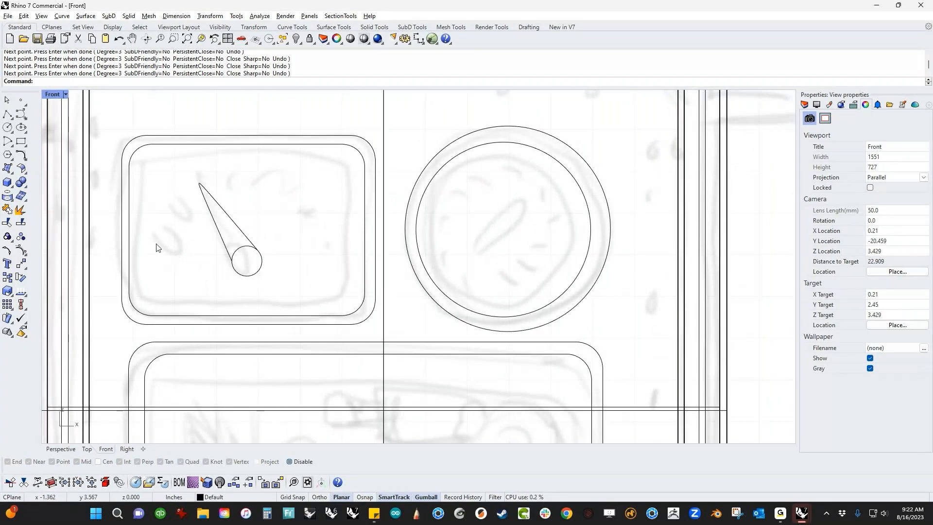
pyautogui.click(15, 129)
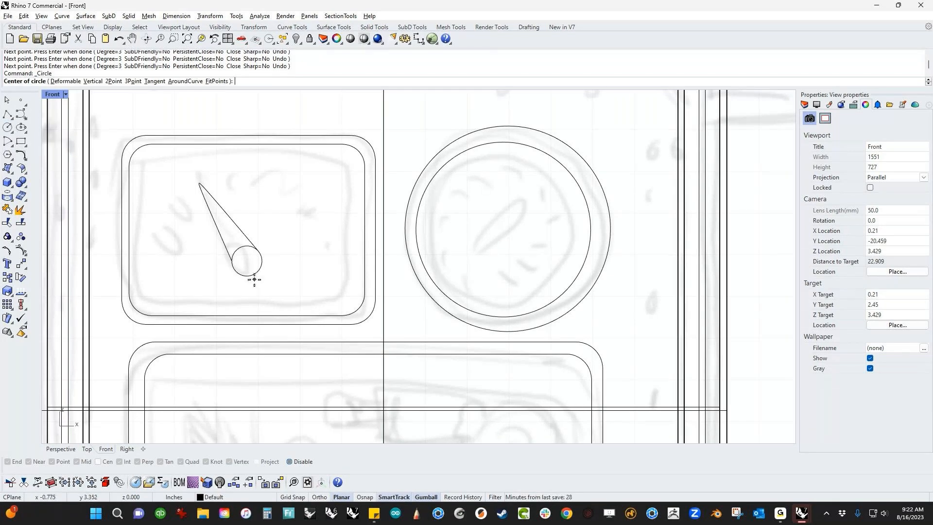
pyautogui.scroll(-2, 245, 292)
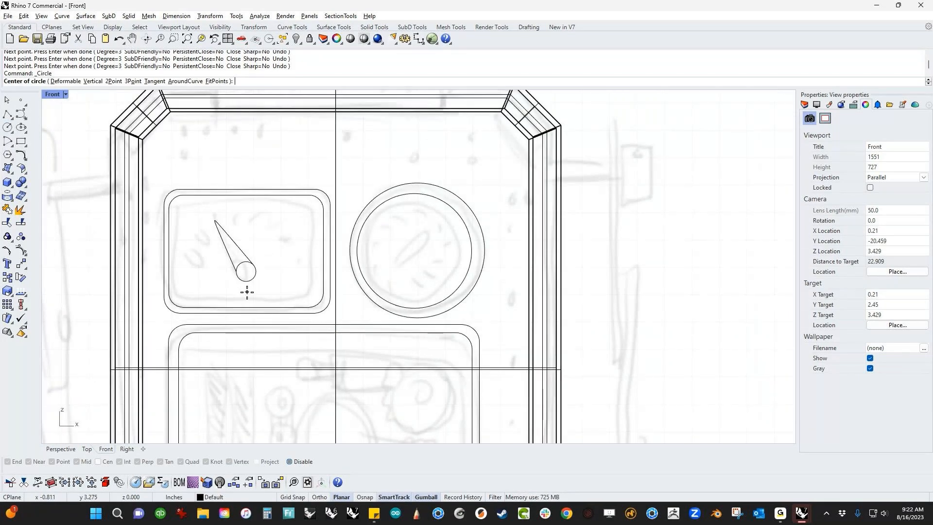
pyautogui.click(246, 308)
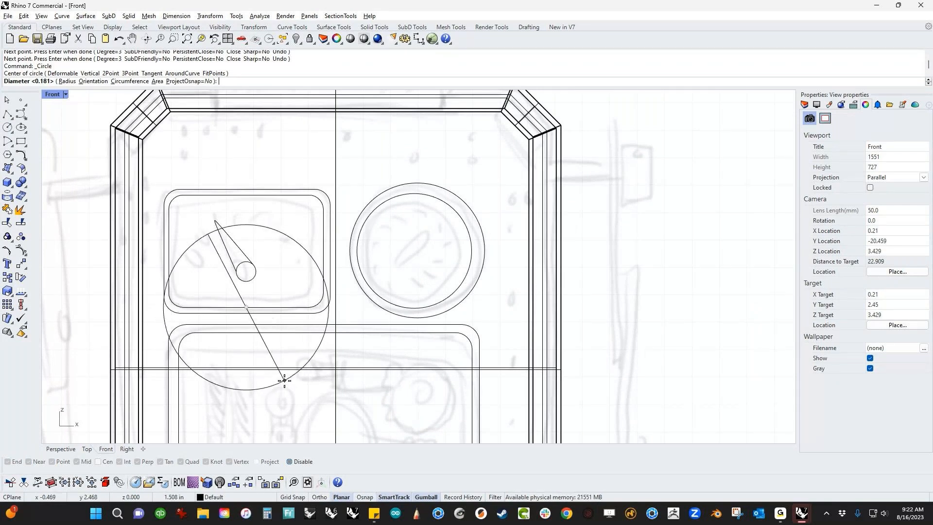
pyautogui.click(284, 380)
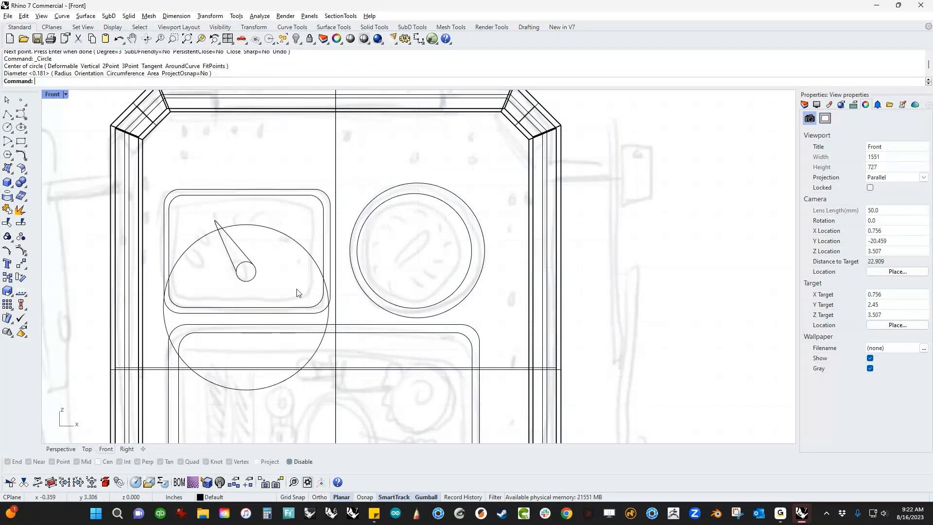
# Split the large circle at two points on its upper sides and delete the lower portion to leave the gauge's scale arc.
pyautogui.click(22, 223)
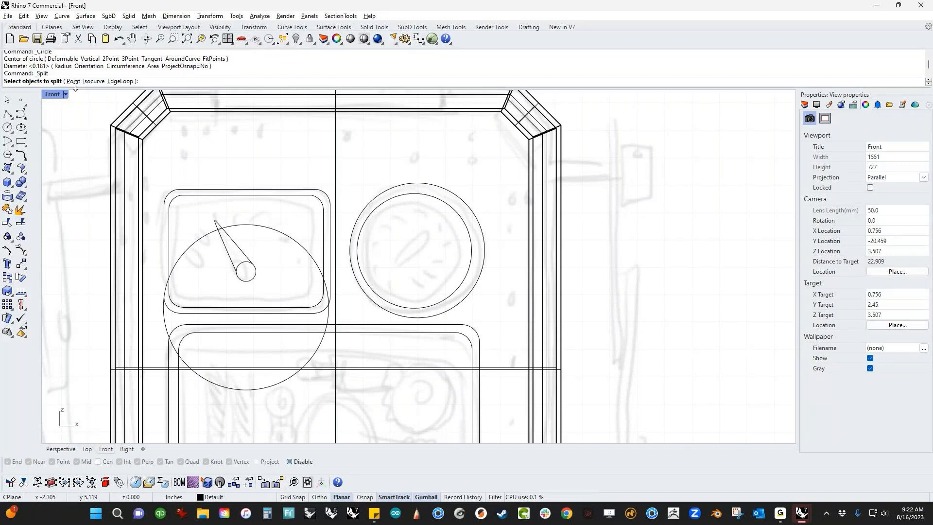
pyautogui.click(73, 81)
pyautogui.click(175, 270)
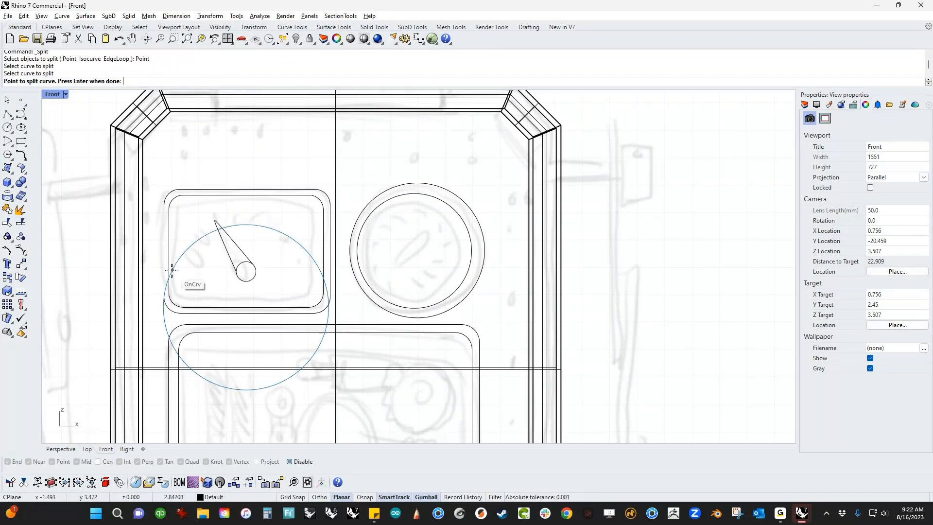
pyautogui.click(180, 258)
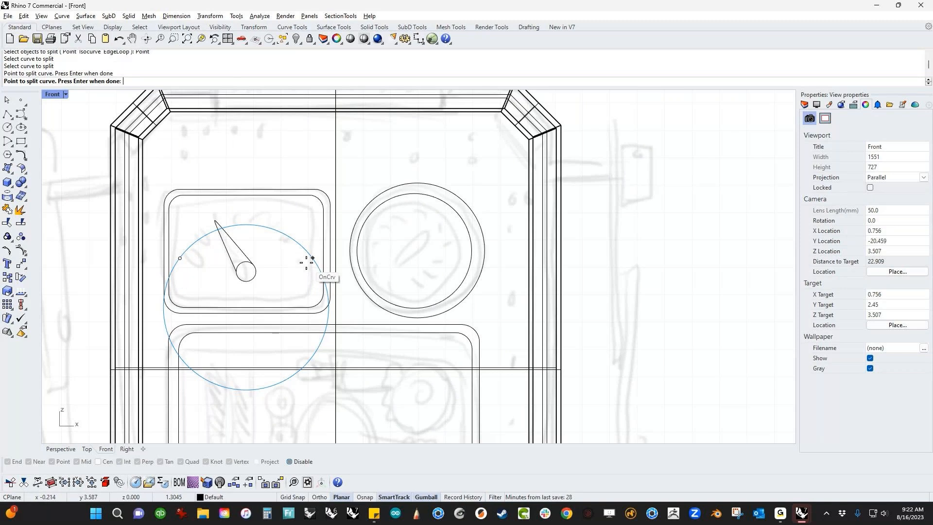
pyautogui.click(312, 263)
pyautogui.press('Return')
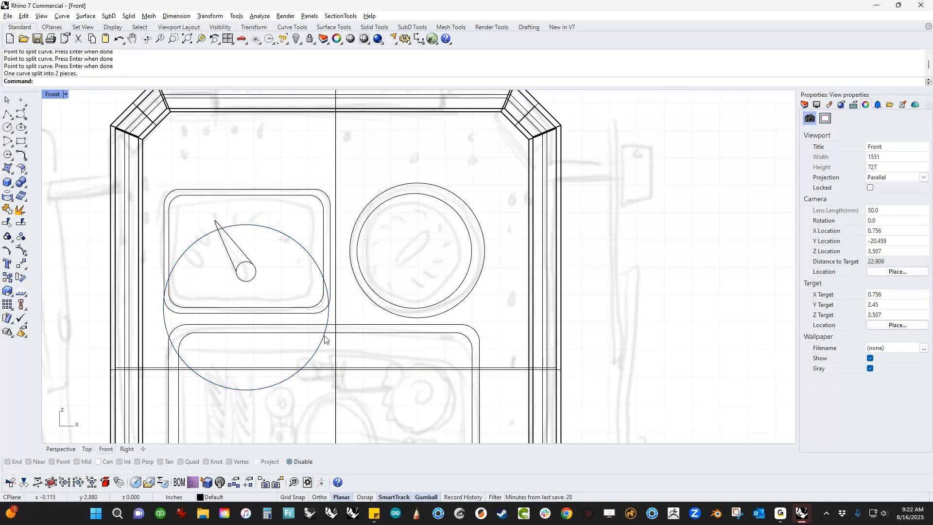
pyautogui.click(319, 345)
pyautogui.press('Delete')
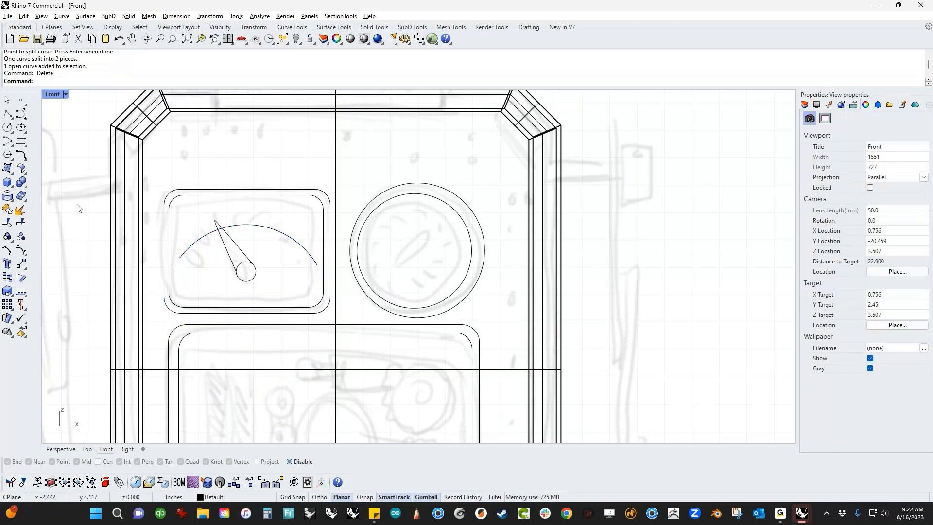
# Draw a thin slanted ellipse as a tick mark, centred on the scale arc's left end, with a half-length of about 0.087 in.
pyautogui.click(8, 141)
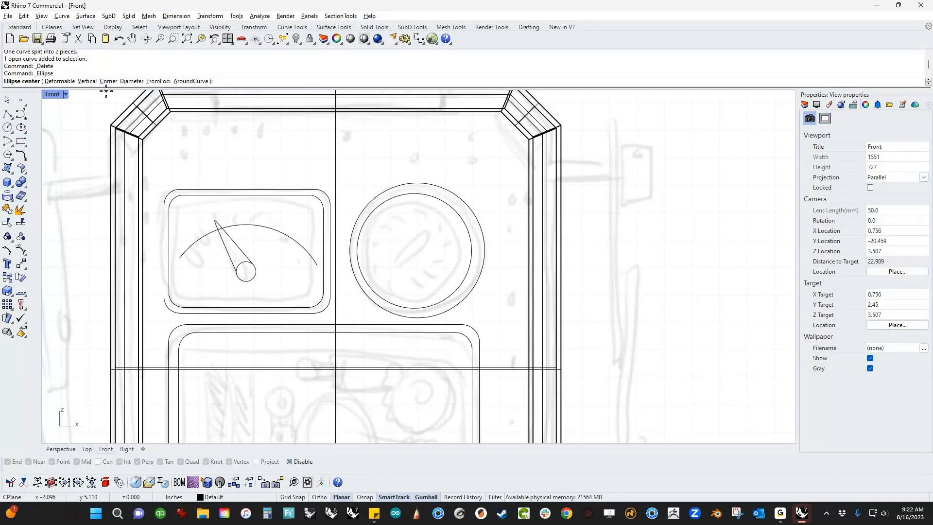
pyautogui.scroll(5, 192, 253)
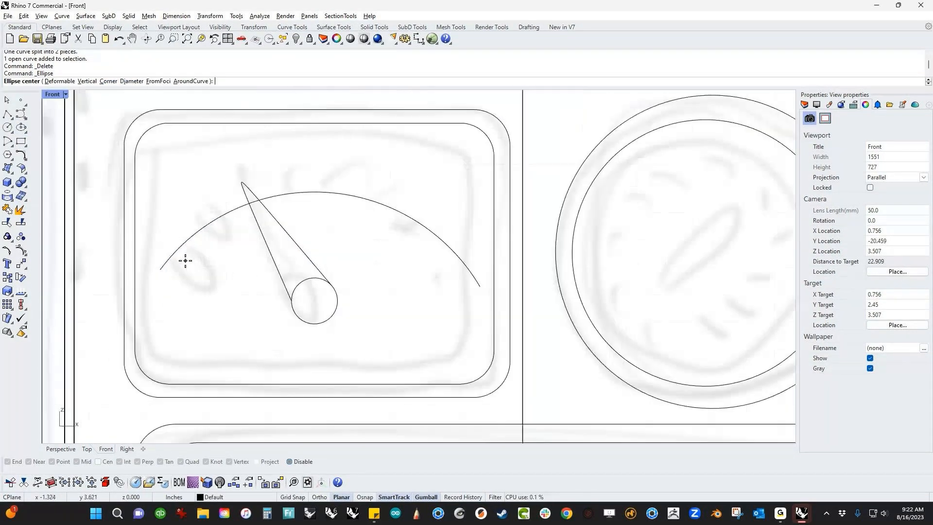
pyautogui.click(164, 274)
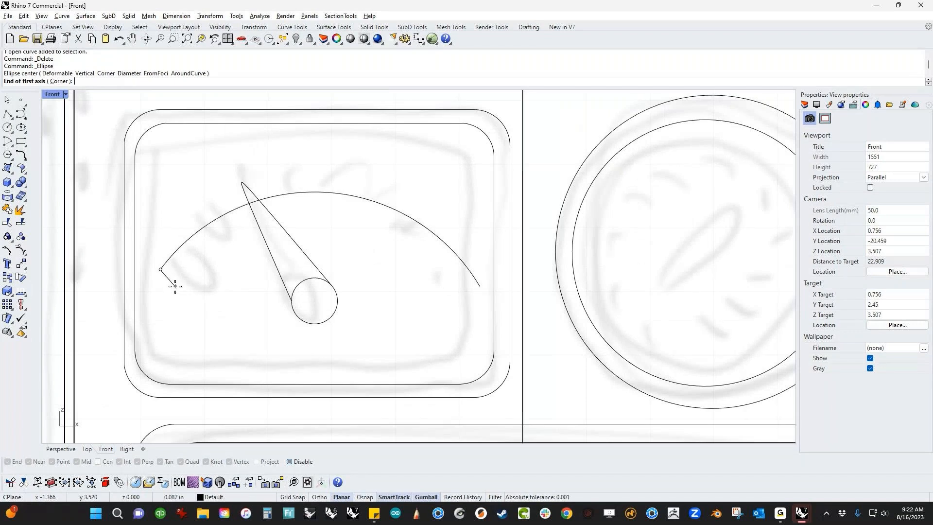
pyautogui.click(174, 286)
pyautogui.click(189, 289)
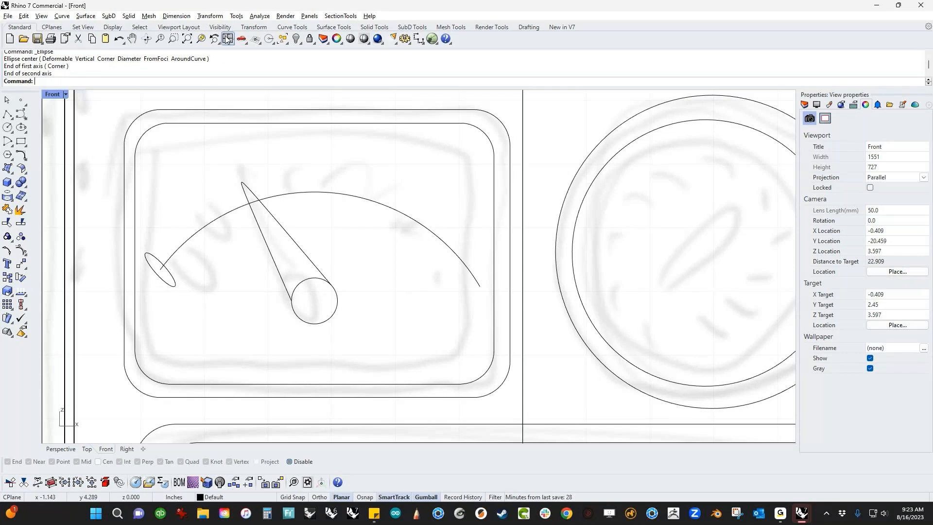
# Array the tick ellipse along the scale arc, trying 5 items before setting the number to 7.
pyautogui.click(211, 17)
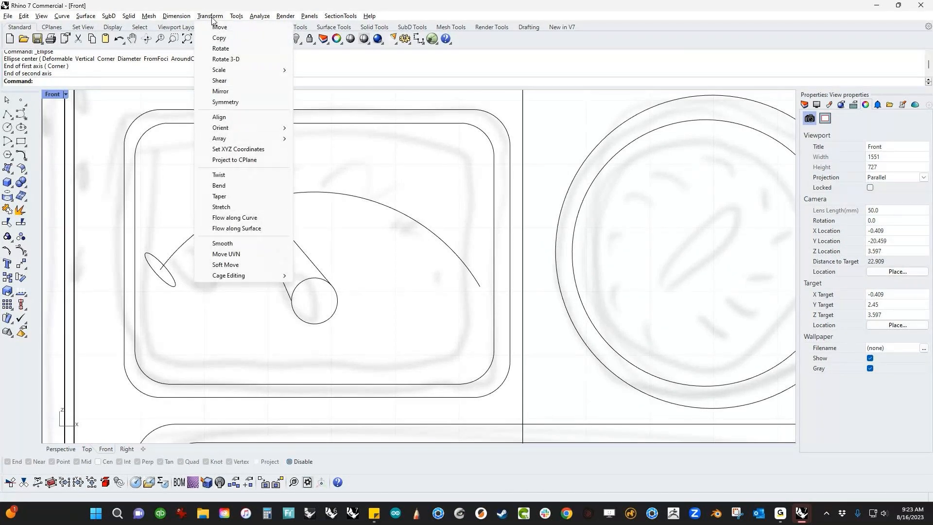
pyautogui.moveTo(233, 138)
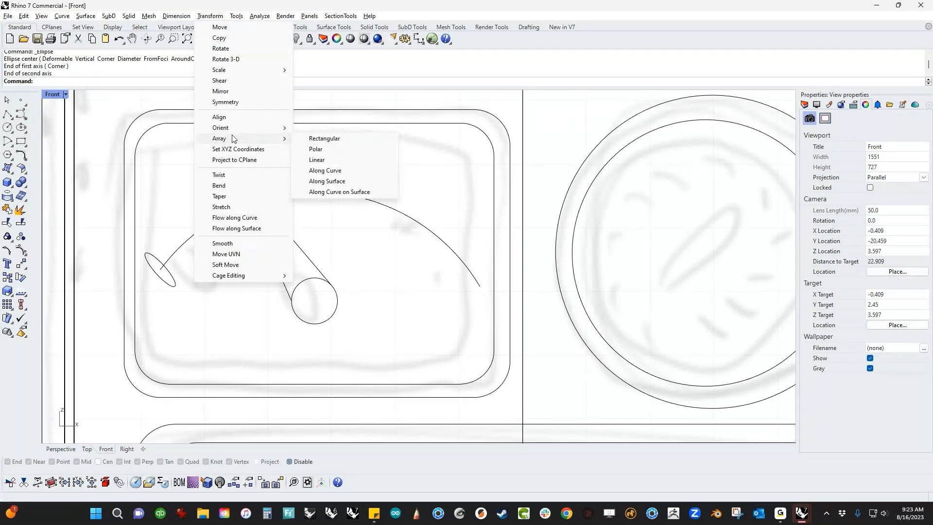
pyautogui.click(316, 173)
pyautogui.click(171, 272)
pyautogui.press('Return')
pyautogui.click(189, 248)
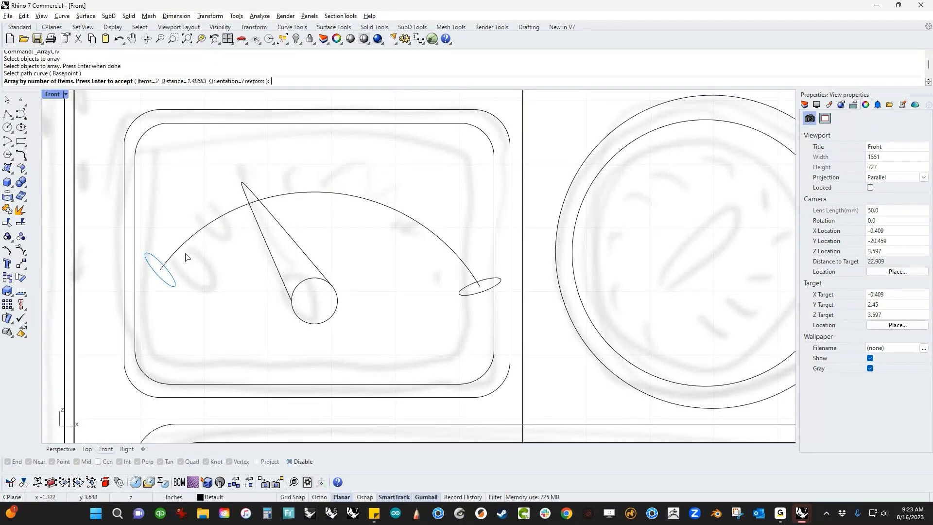
pyautogui.click(148, 81)
pyautogui.write('5')
pyautogui.press('Return')
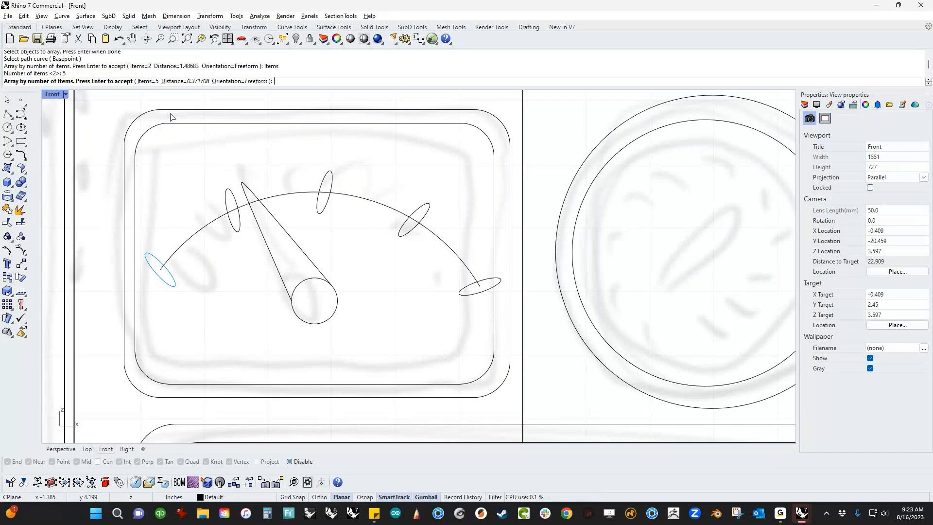
pyautogui.click(151, 81)
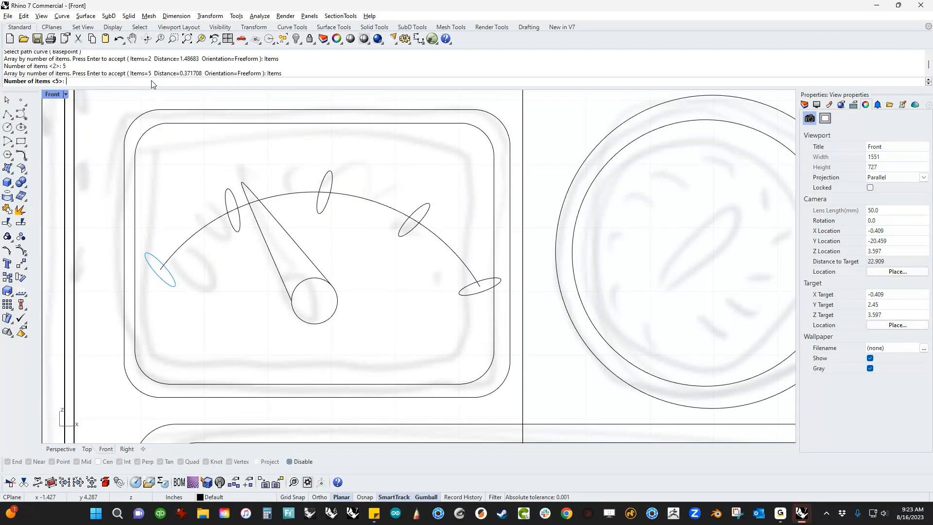
pyautogui.write('7')
pyautogui.press('Return')
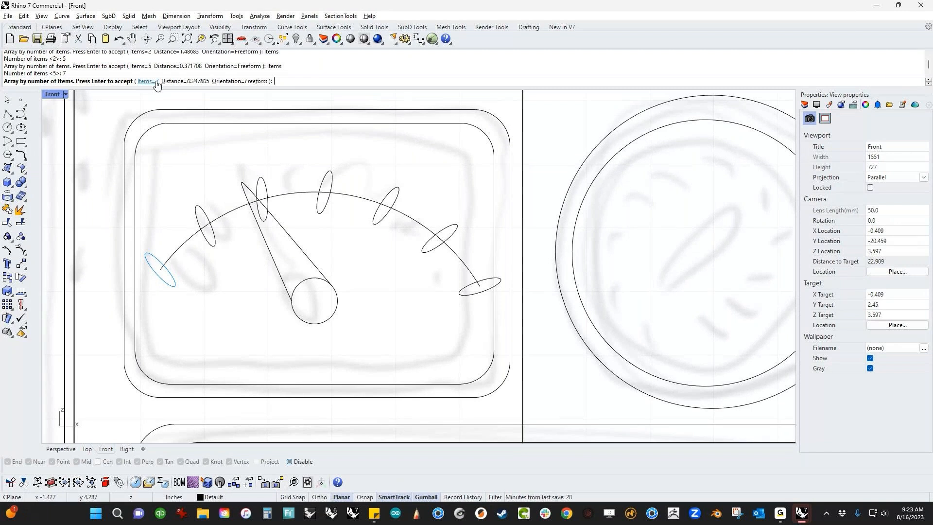
# Try the Roadlike, NoRotation and Freeform orientations on the tick mark array.
pyautogui.click(256, 83)
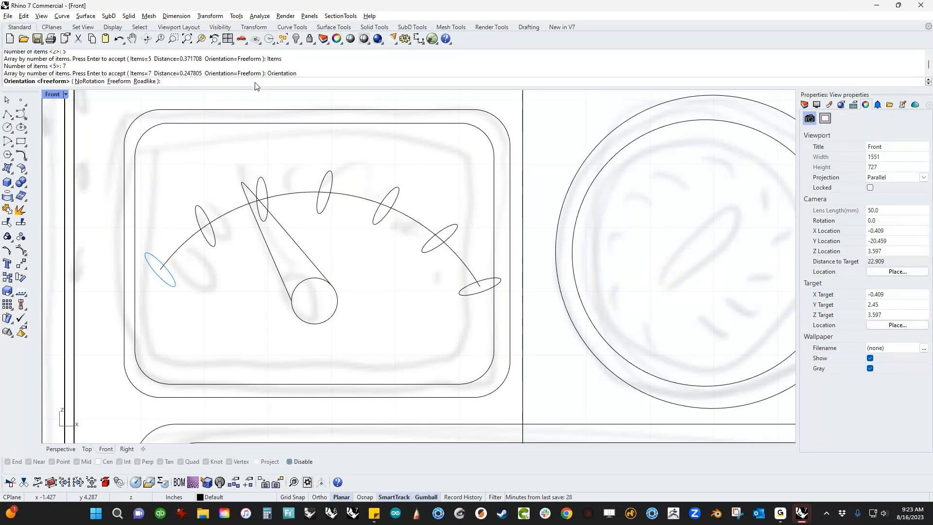
pyautogui.click(145, 81)
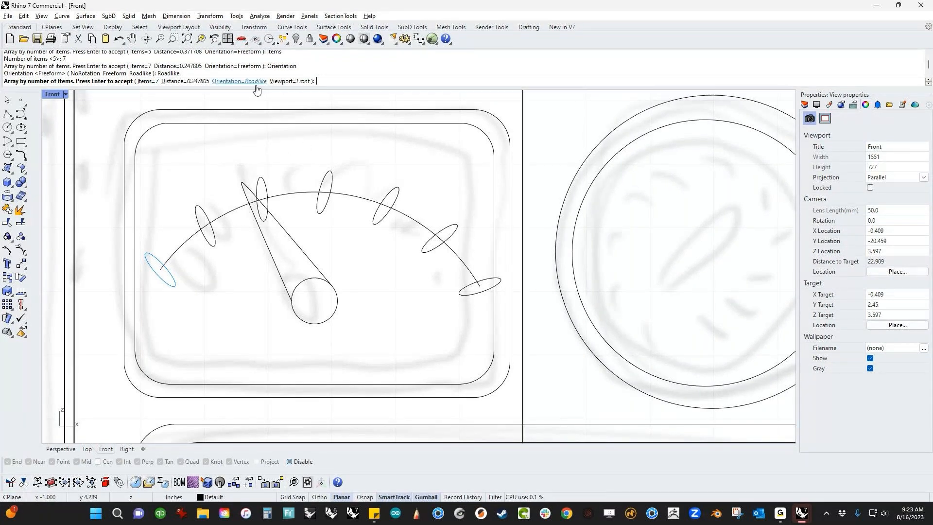
pyautogui.click(238, 81)
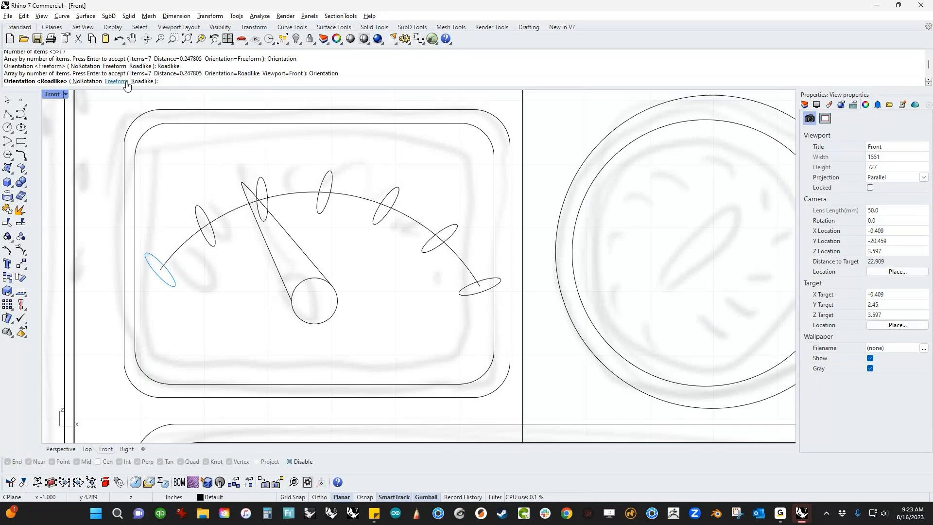
pyautogui.click(87, 81)
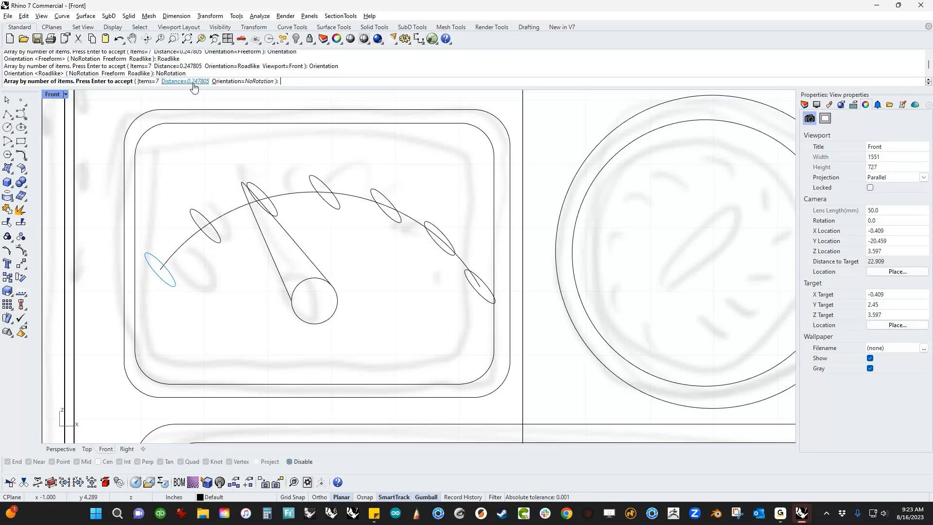
pyautogui.click(247, 81)
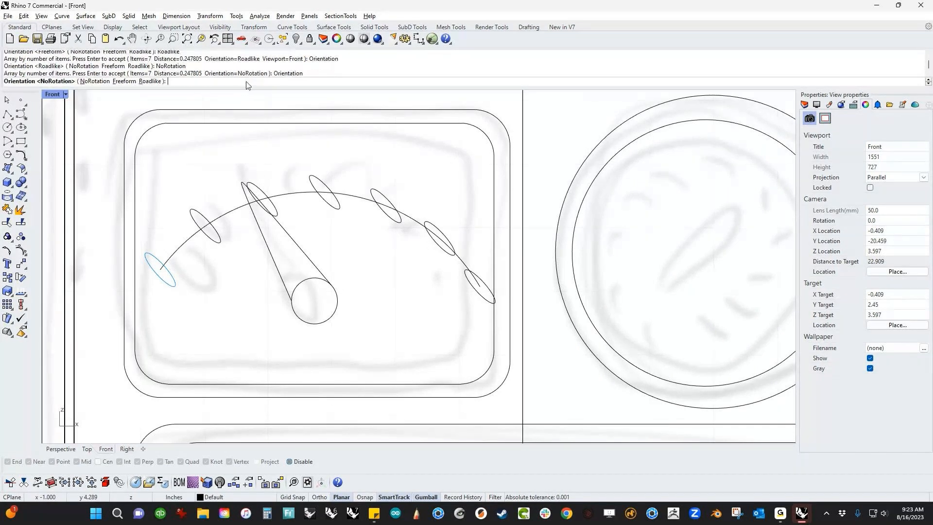
pyautogui.click(124, 81)
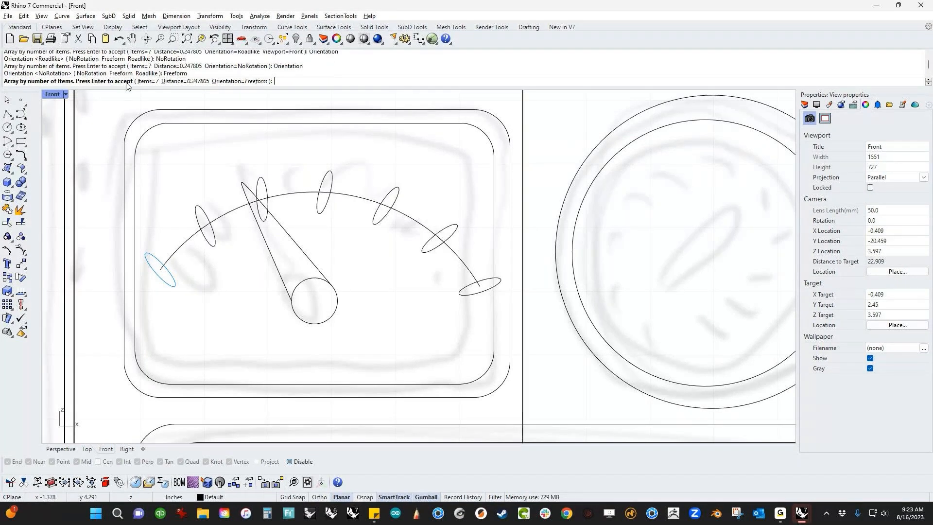
# Set the tick mark array's orientation to Roadlike and complete the array.
pyautogui.click(228, 82)
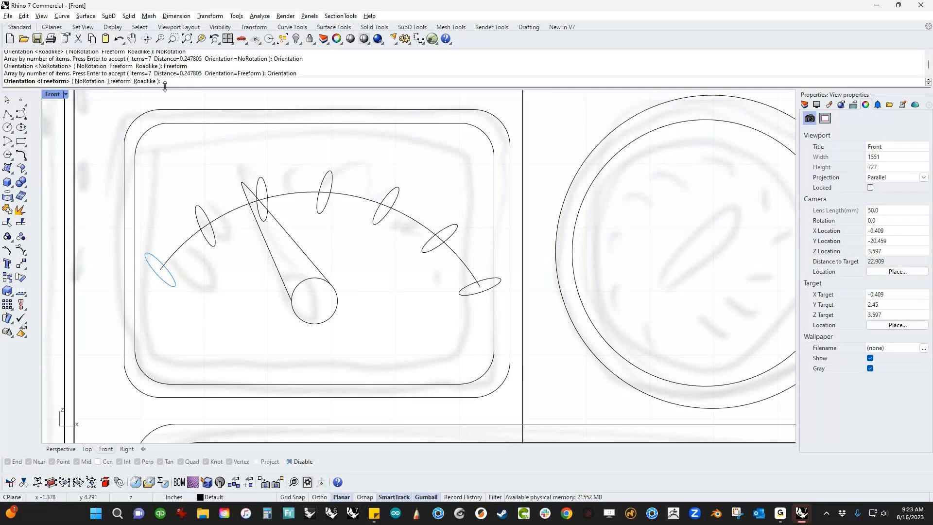
pyautogui.click(145, 82)
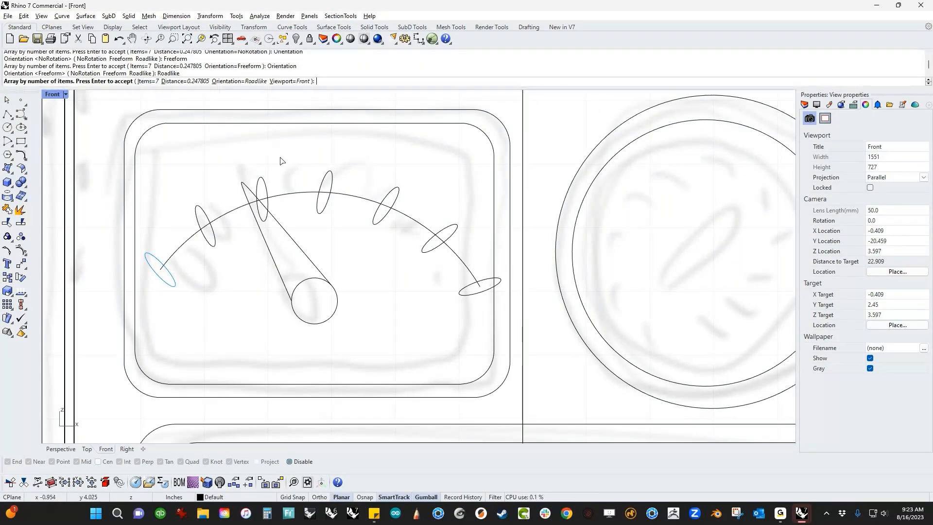
pyautogui.press('Return')
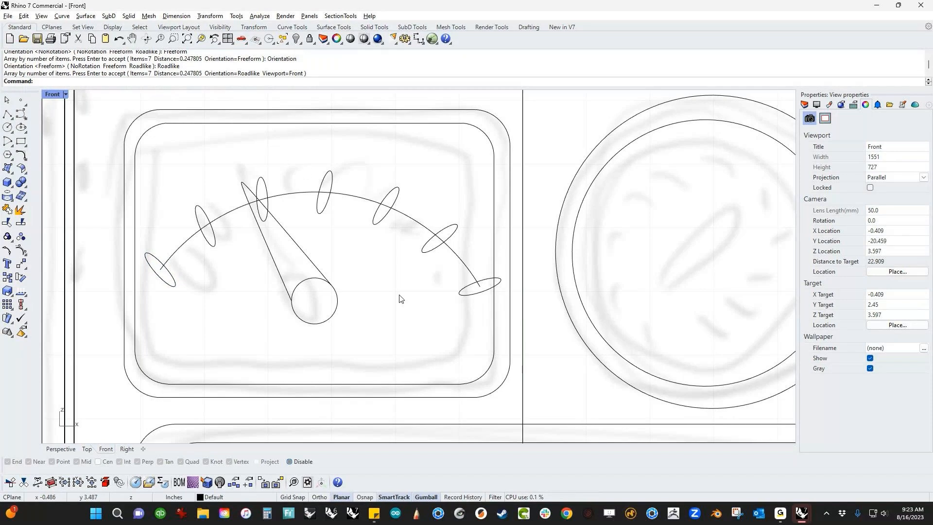
# Rotate the second, third and fourth tick ellipses from the left individually so they point more toward the needle hub.
pyautogui.click(209, 232)
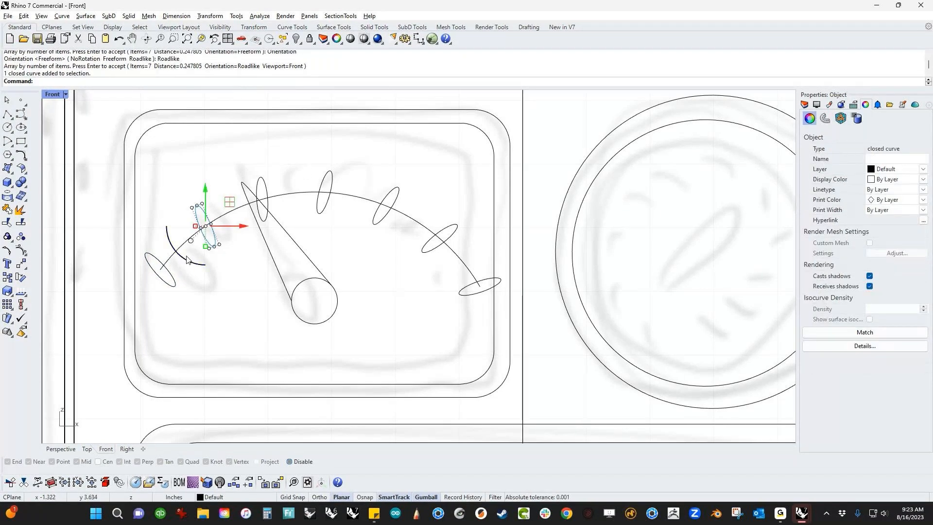
pyautogui.moveTo(187, 259); pyautogui.dragTo(212, 268)
pyautogui.click(266, 217)
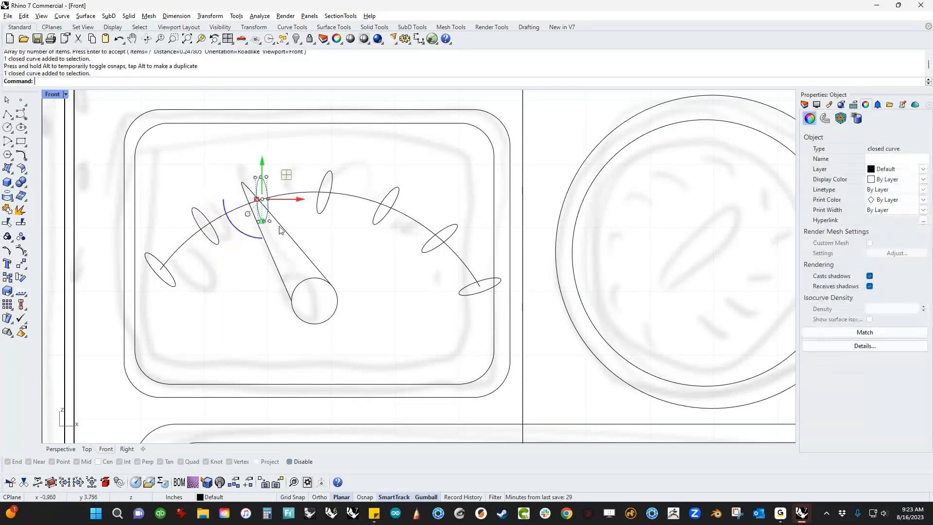
pyautogui.moveTo(262, 237); pyautogui.dragTo(269, 238)
pyautogui.click(353, 234)
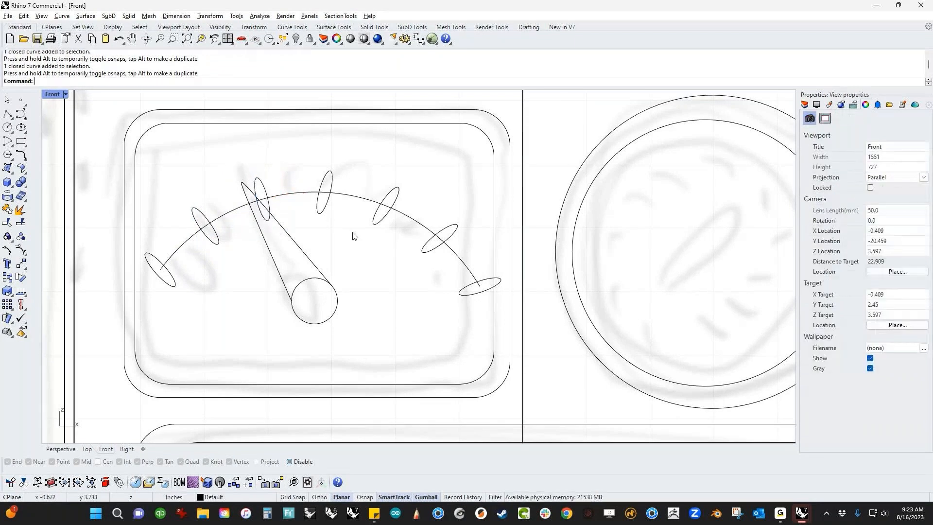
pyautogui.click(317, 214)
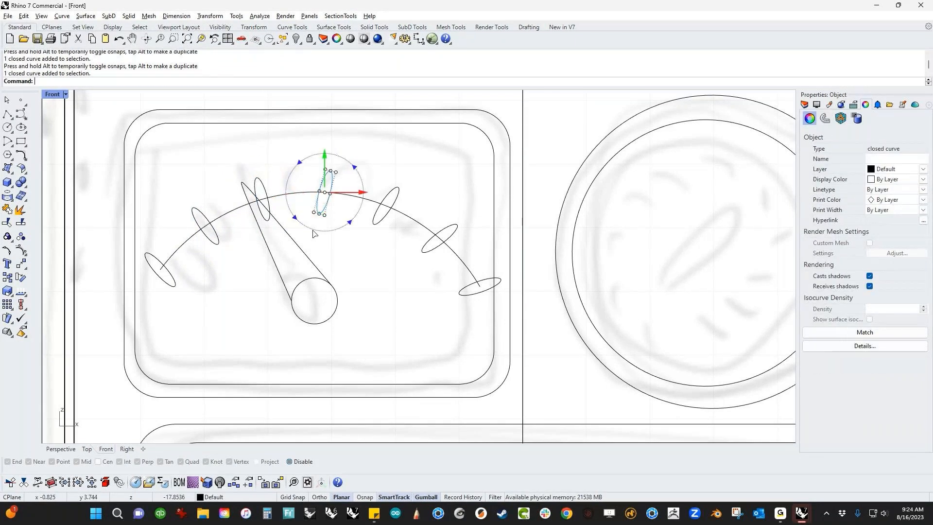
pyautogui.moveTo(314, 233); pyautogui.dragTo(329, 233)
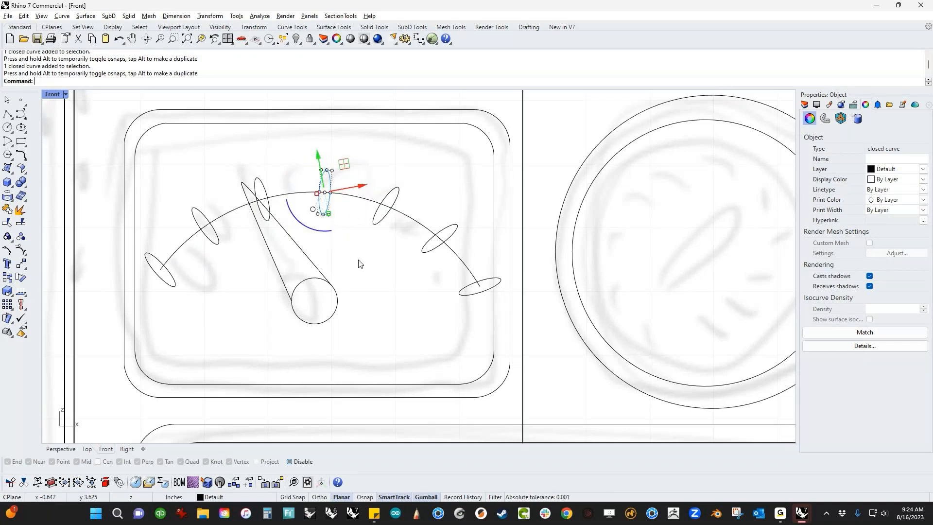
# Rotate the fifth and sixth tick ellipses from the left individually so they point more toward the needle hub.
pyautogui.press('Escape')
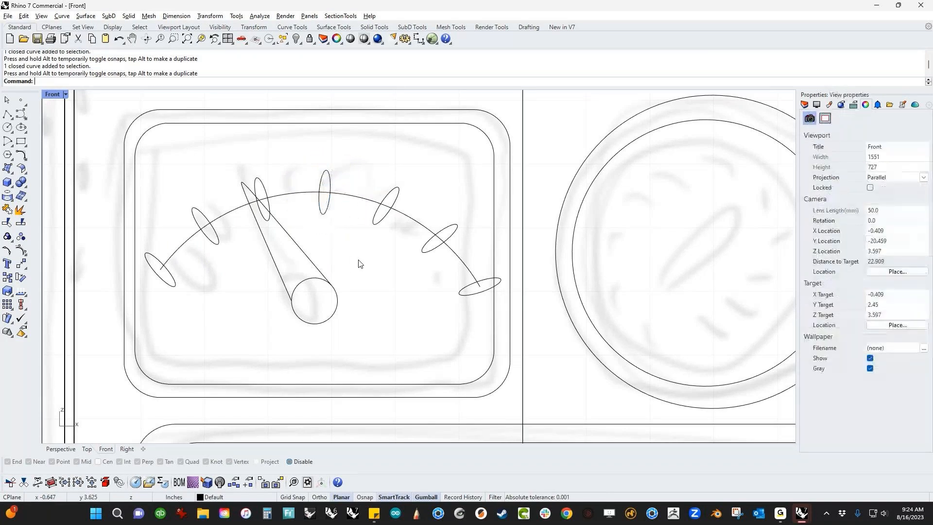
pyautogui.click(321, 204)
pyautogui.click(375, 222)
pyautogui.moveTo(385, 244)
pyautogui.mouseDown()
pyautogui.moveTo(376, 246)
pyautogui.moveTo(389, 245)
pyautogui.mouseUp()
pyautogui.click(373, 278)
pyautogui.click(423, 251)
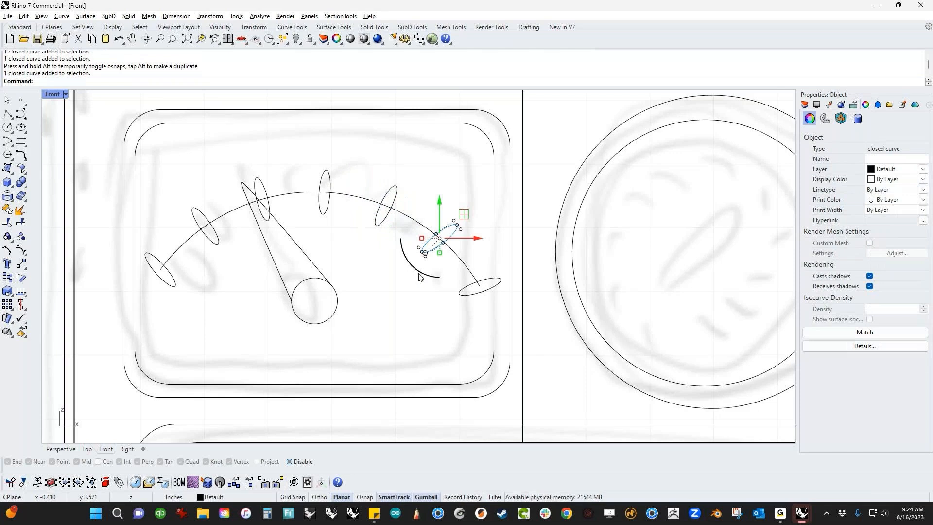
pyautogui.moveTo(419, 278); pyautogui.dragTo(435, 278)
pyautogui.click(442, 320)
pyautogui.click(465, 295)
pyautogui.click(447, 322)
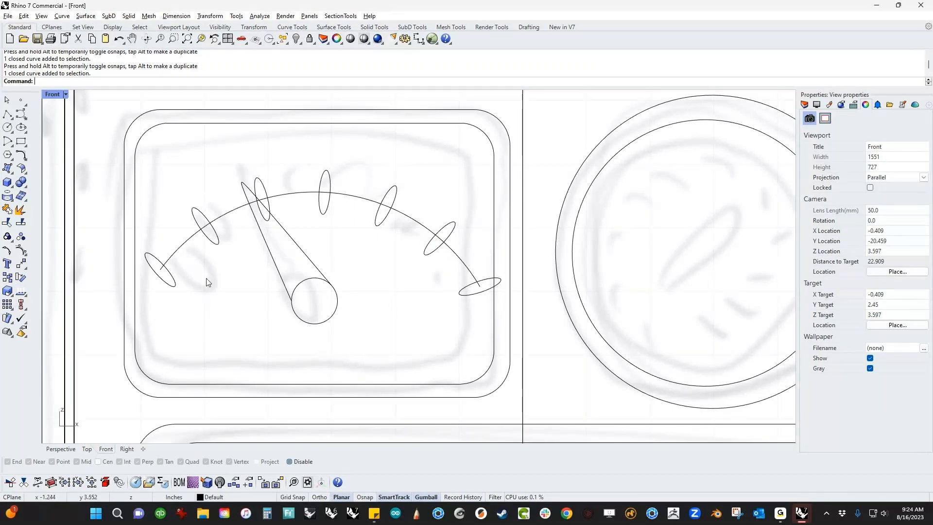
# Scale all seven tick ellipses down slightly together and delete the scale arc running through them.
pyautogui.click(462, 297)
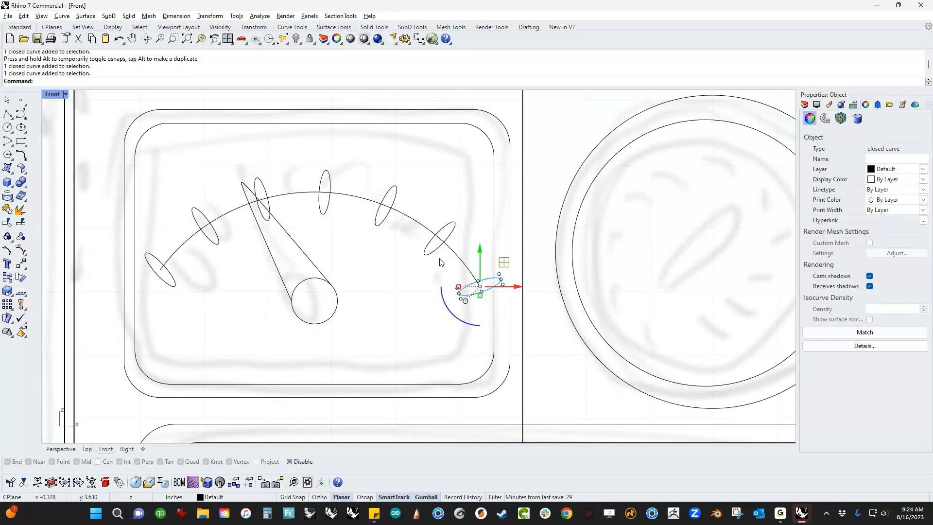
pyautogui.keyDown('shift'); pyautogui.click(439, 239); pyautogui.keyUp('shift')
pyautogui.keyDown('shift'); pyautogui.click(386, 205); pyautogui.keyUp('shift')
pyautogui.keyDown('shift'); pyautogui.click(324, 192); pyautogui.keyUp('shift')
pyautogui.keyDown('shift'); pyautogui.click(262, 199); pyautogui.keyUp('shift')
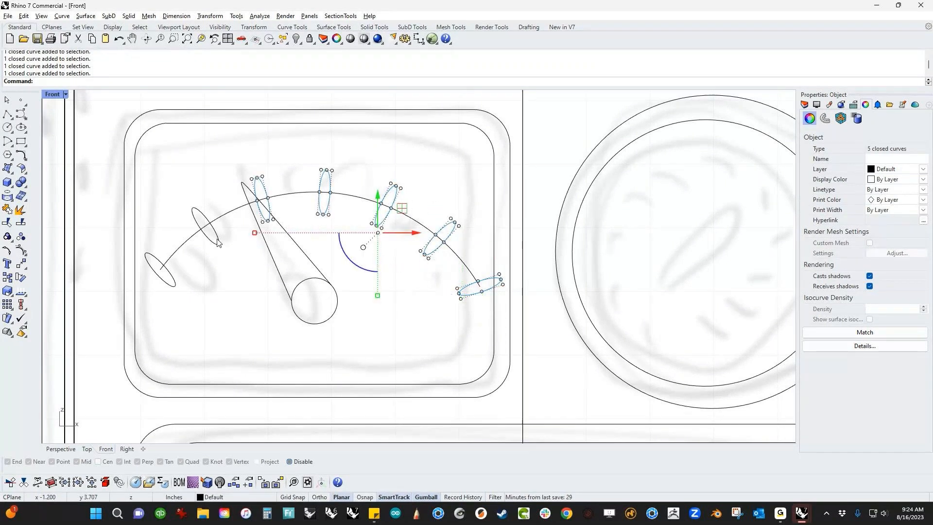
pyautogui.keyDown('shift'); pyautogui.click(204, 224); pyautogui.keyUp('shift')
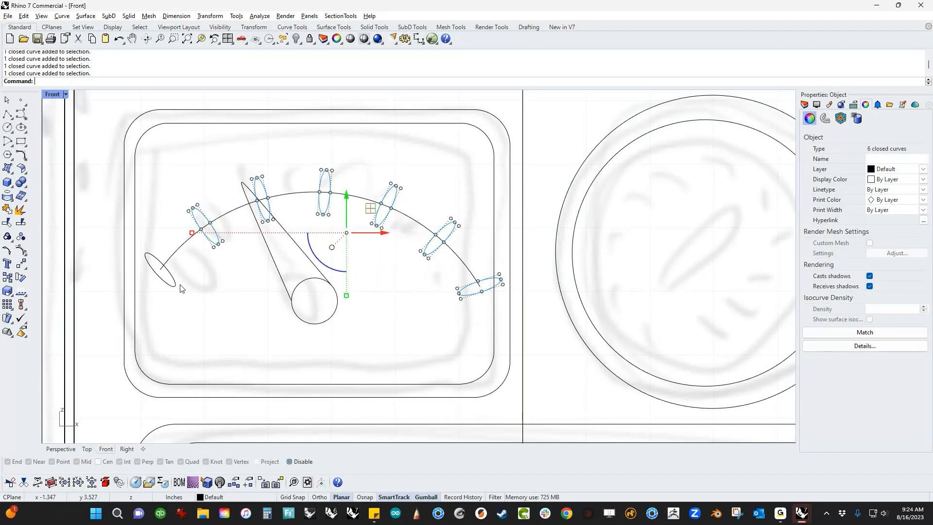
pyautogui.keyDown('shift'); pyautogui.click(173, 284); pyautogui.keyUp('shift')
pyautogui.keyDown('shift'); pyautogui.moveTo(145, 233); pyautogui.dragTo(161, 233); pyautogui.keyUp('shift')
pyautogui.press('Escape')
pyautogui.click(414, 227)
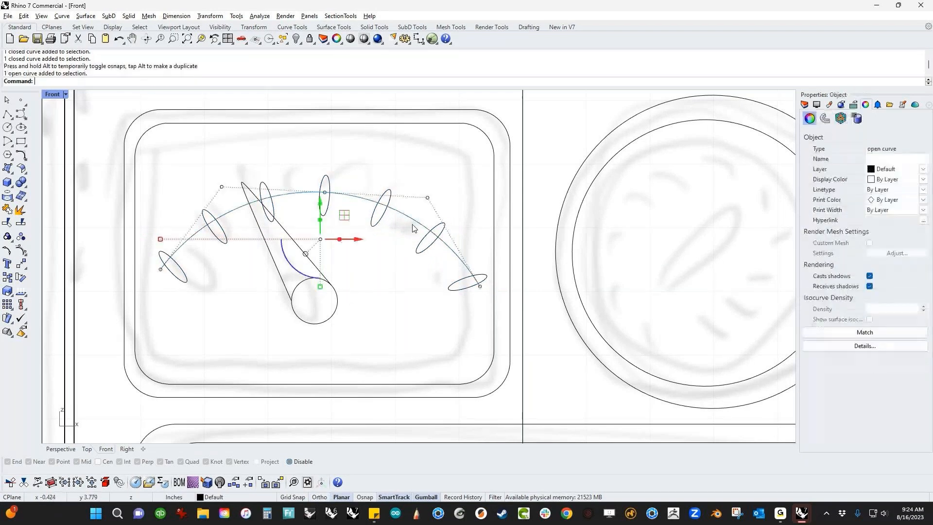
pyautogui.press('Delete')
# Move the needle and its hub circle from the rectangular gauge onto the round dial.
pyautogui.scroll(-3, 360, 229)
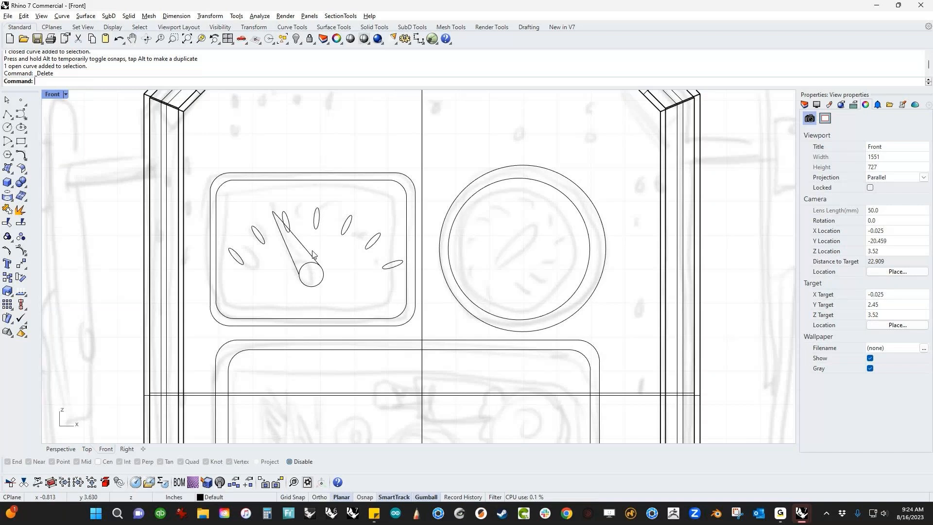
pyautogui.scroll(3, 340, 238)
pyautogui.scroll(-4, 249, 255)
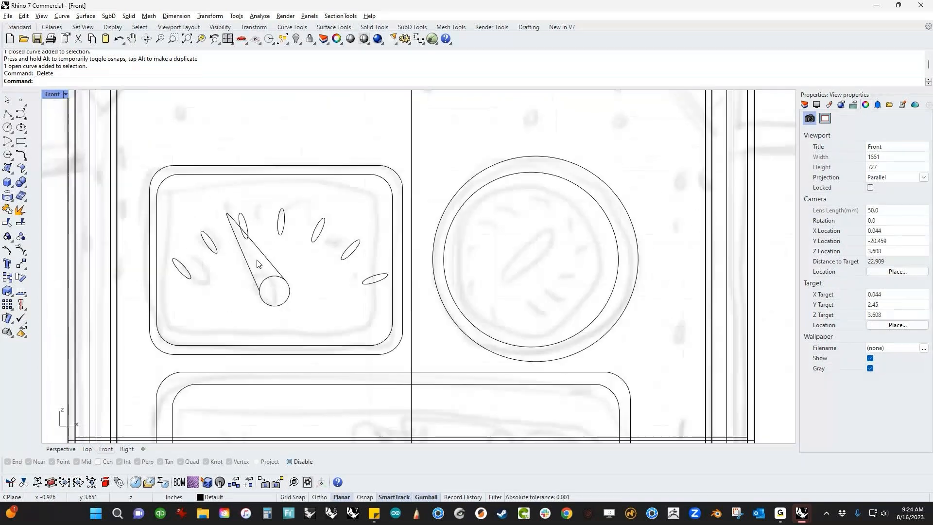
pyautogui.moveTo(383, 308); pyautogui.dragTo(255, 292, button='right')
pyautogui.moveTo(429, 264); pyautogui.dragTo(388, 281, button='right')
pyautogui.moveTo(144, 294); pyautogui.dragTo(212, 286, button='right')
pyautogui.moveTo(229, 301); pyautogui.dragTo(456, 254)
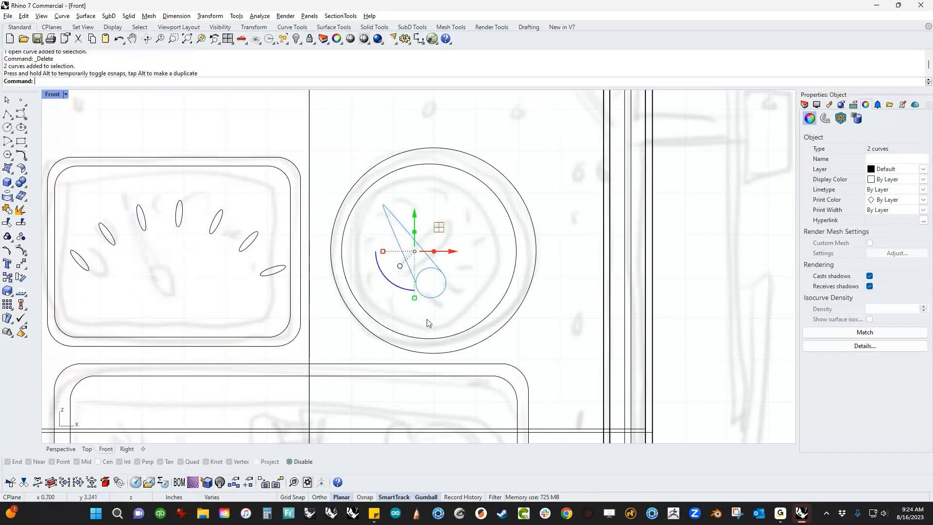
# Relocate the gumball of the needle and hub to the hub circle's center using the Cen snap, keeping its default direction.
pyautogui.click(399, 265)
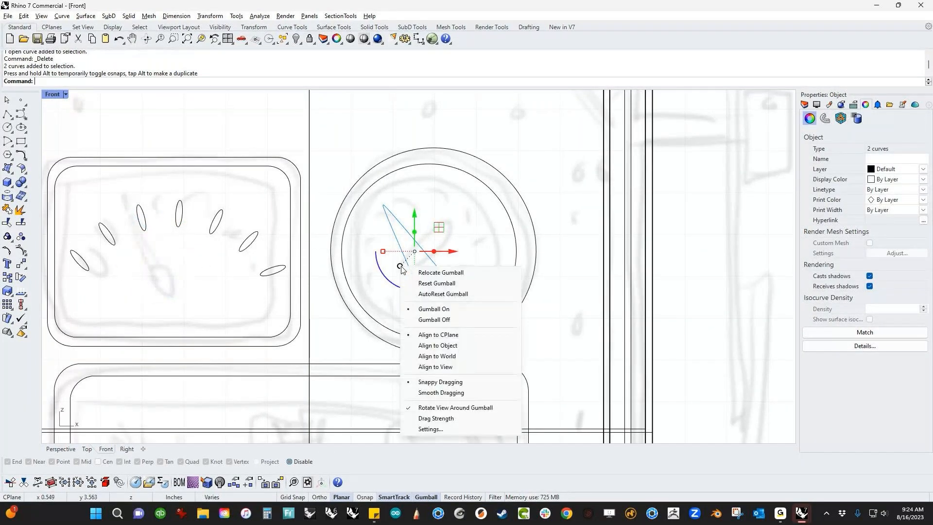
pyautogui.click(440, 271)
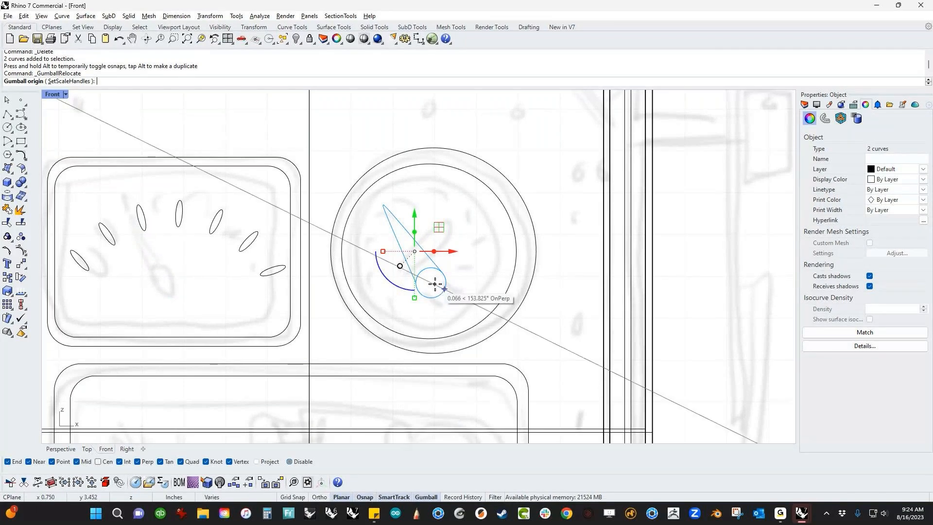
pyautogui.scroll(3, 440, 285)
pyautogui.press('alt')
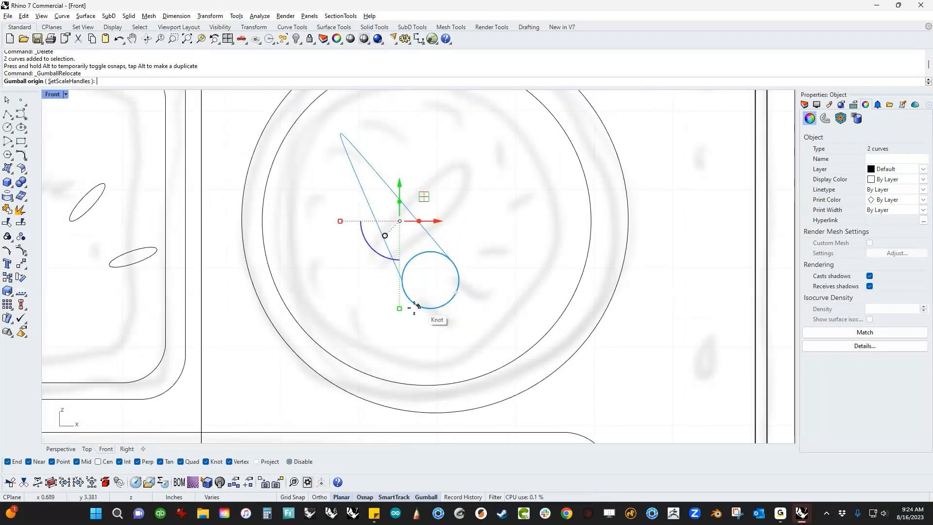
pyautogui.click(98, 462)
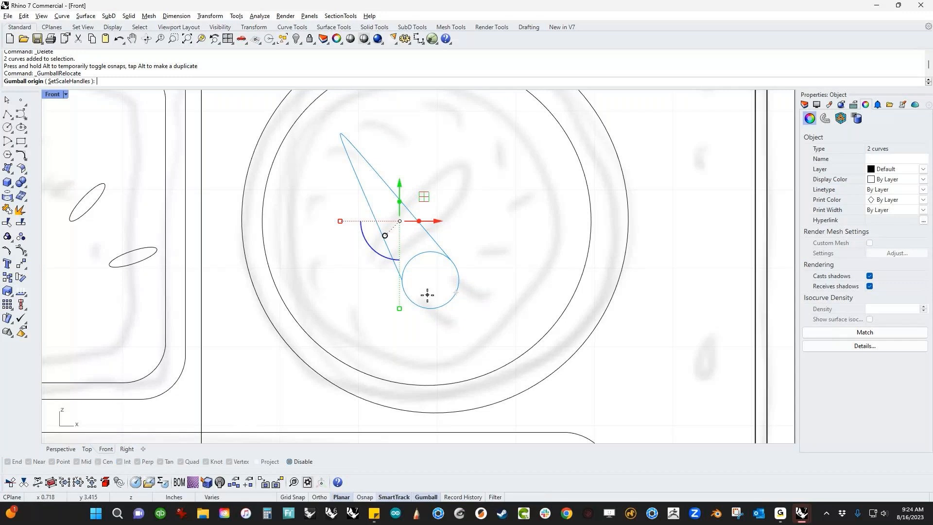
pyautogui.click(414, 298)
pyautogui.scroll(-5, 418, 296)
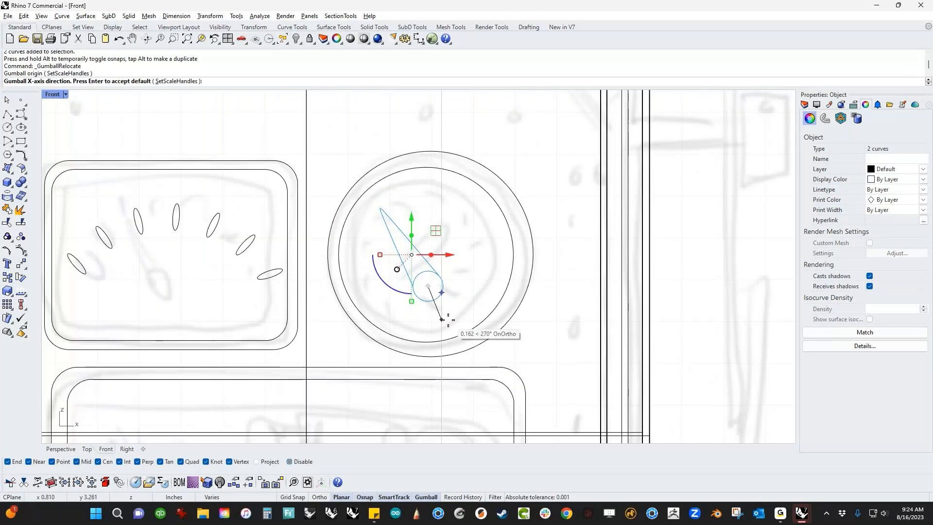
pyautogui.press('Return')
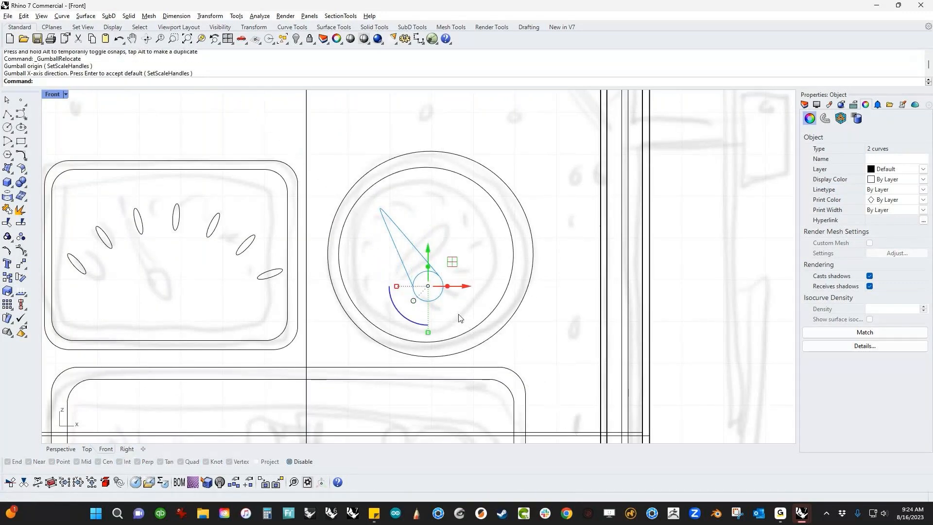
# Rotate the needle to point down and to the left, scale it down with its hub, and center it in the round dial.
pyautogui.moveTo(427, 285); pyautogui.dragTo(475, 316)
pyautogui.keyDown('shift'); pyautogui.moveTo(395, 255); pyautogui.dragTo(407, 254); pyautogui.keyUp('shift')
pyautogui.moveTo(426, 293); pyautogui.dragTo(479, 253)
pyautogui.click(466, 288)
# Move the gauge's middle tick ellipse to the top of the round dial, straighten it upright above the hub and scale it down.
pyautogui.scroll(-2, 465, 288)
pyautogui.moveTo(466, 292); pyautogui.dragTo(401, 291, button='right')
pyautogui.scroll(2, 350, 291)
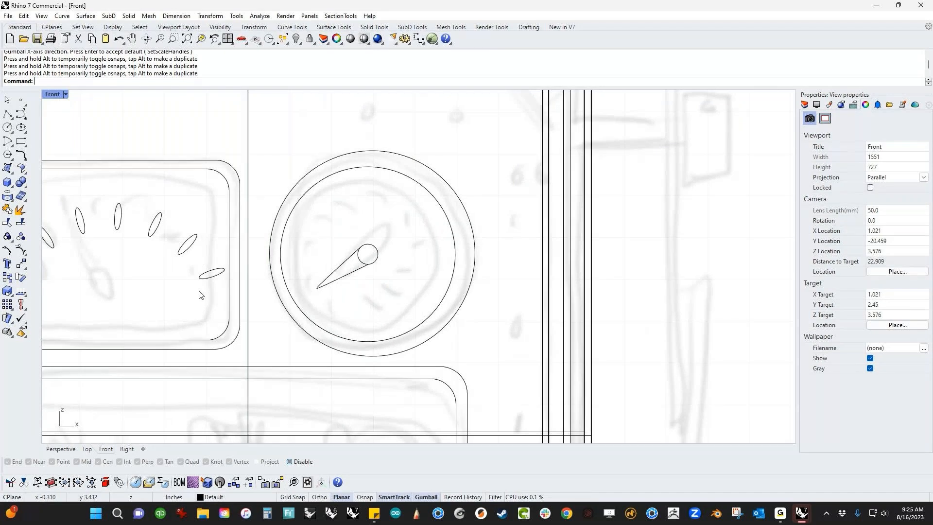
pyautogui.scroll(-1, 199, 291)
pyautogui.click(207, 223)
pyautogui.moveTo(207, 223); pyautogui.dragTo(409, 203)
pyautogui.scroll(8, 410, 204)
pyautogui.moveTo(407, 241); pyautogui.dragTo(410, 241)
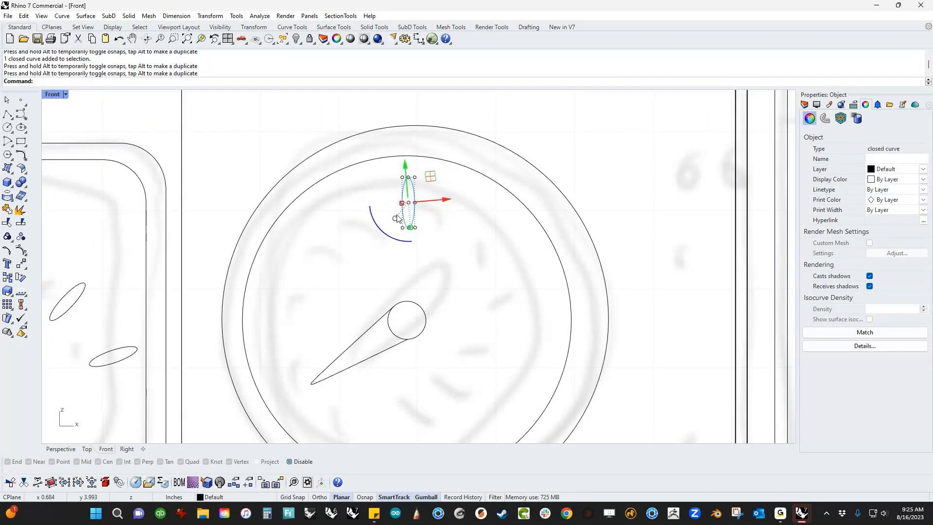
pyautogui.click(402, 218)
pyautogui.keyDown('shift'); pyautogui.moveTo(408, 227); pyautogui.dragTo(410, 220); pyautogui.keyUp('shift')
pyautogui.click(442, 239)
pyautogui.scroll(-2, 442, 240)
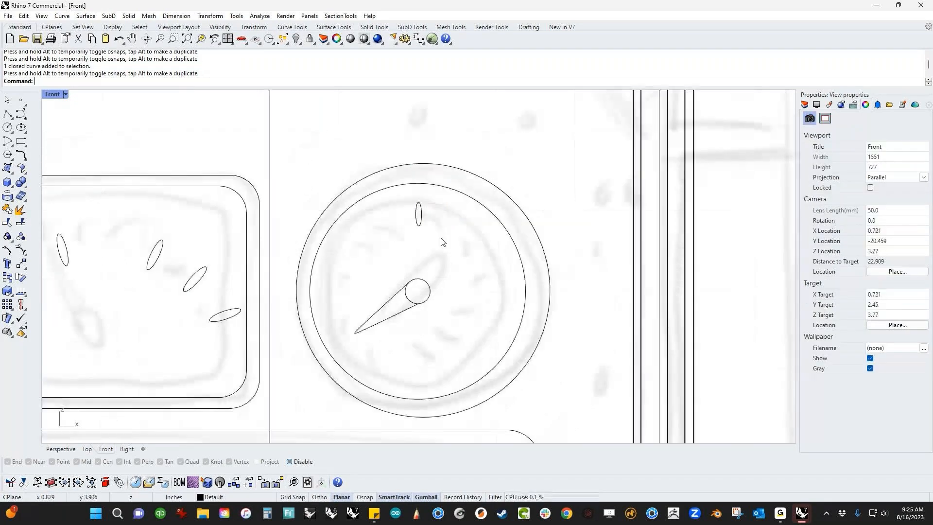
# Polar array the dial's tick ellipse around the hub center with 8 items over a 360-degree fill angle.
pyautogui.moveTo(441, 241); pyautogui.dragTo(402, 228, button='right')
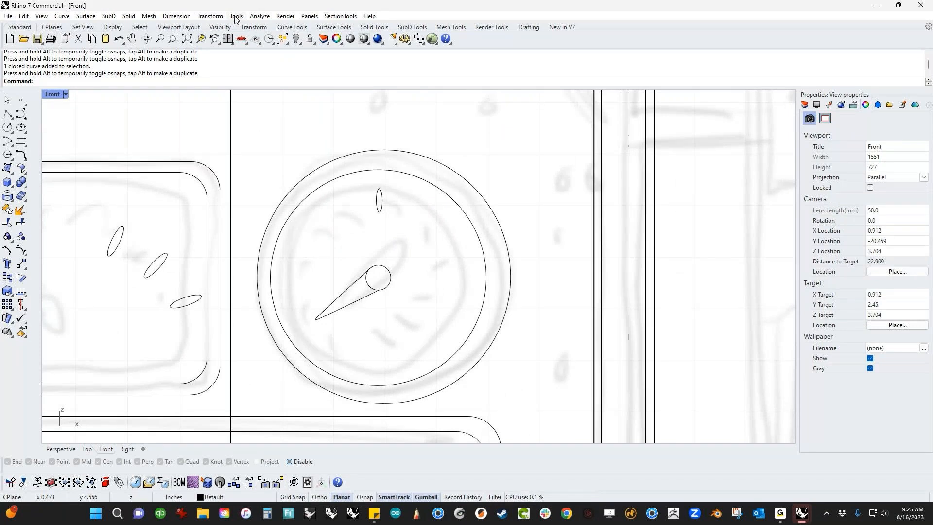
pyautogui.click(210, 15)
pyautogui.moveTo(239, 144)
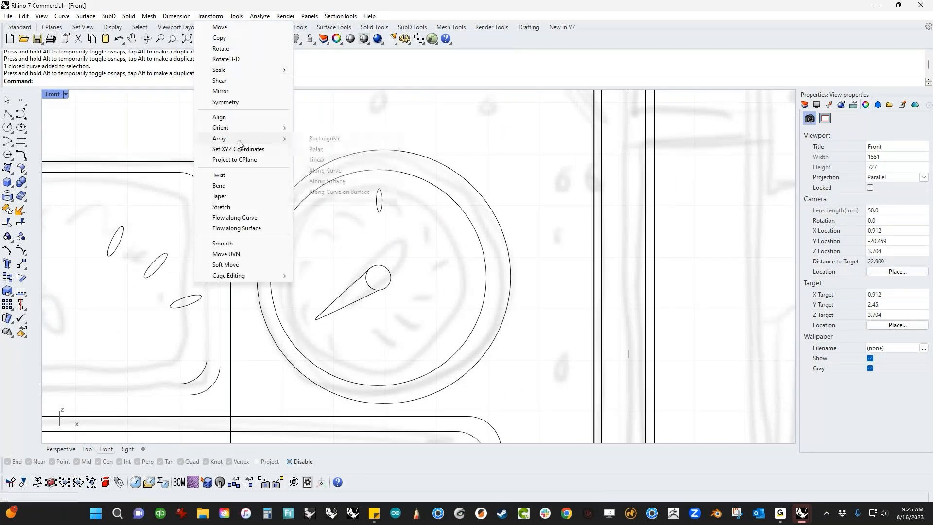
pyautogui.click(316, 149)
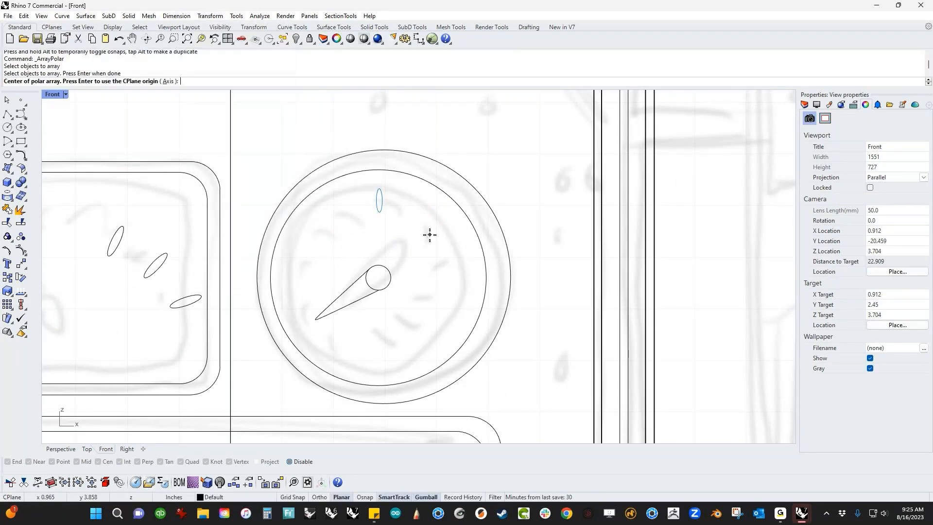
pyautogui.press('alt')
pyautogui.click(457, 337)
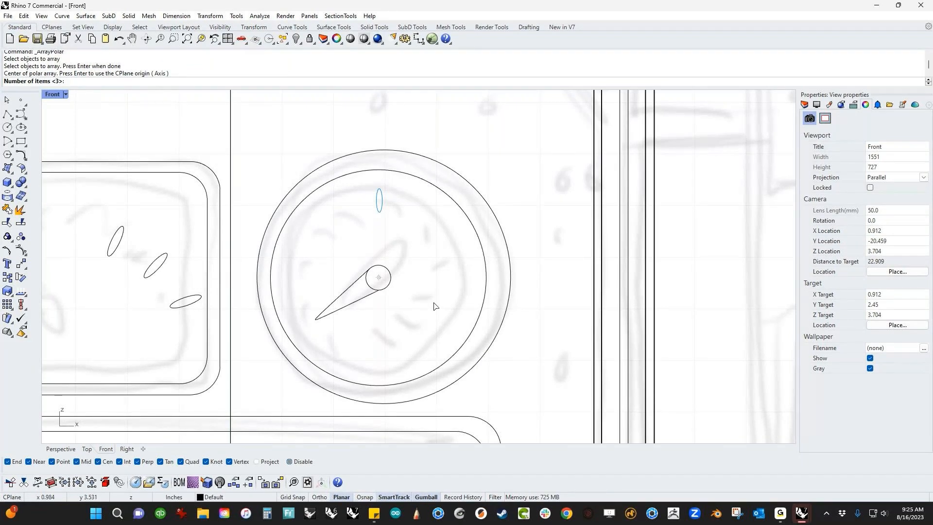
pyautogui.write('8')
pyautogui.press('Return')
pyautogui.press('Return')
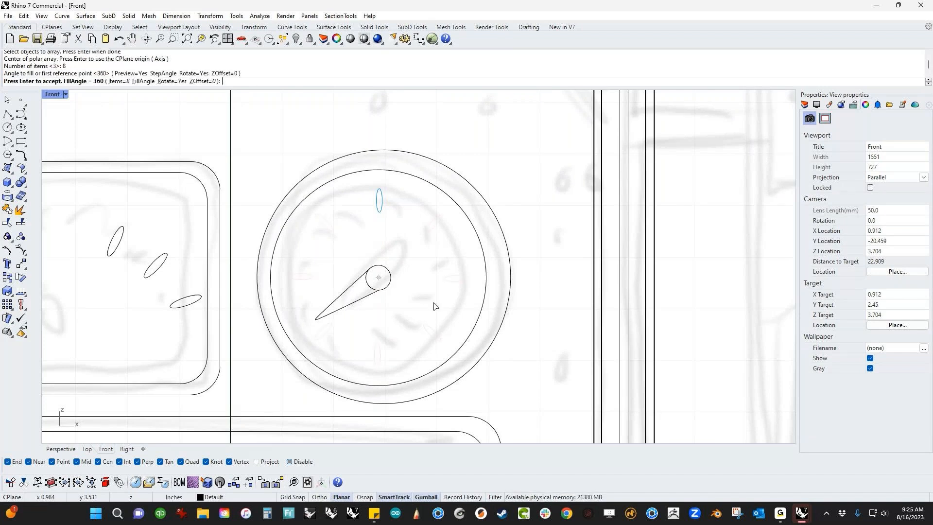
# Change the polar array's number of items to 12 and complete the array.
pyautogui.moveTo(435, 306); pyautogui.dragTo(402, 308, button='right')
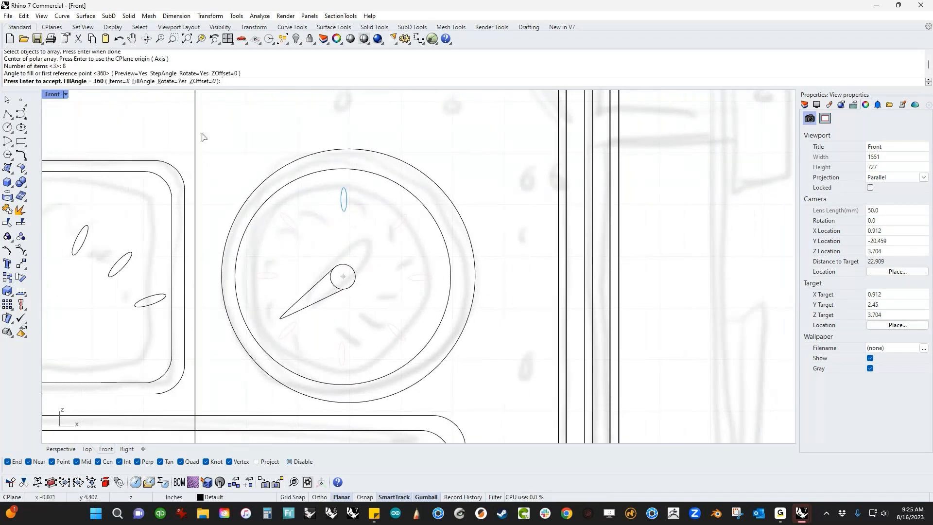
pyautogui.click(119, 81)
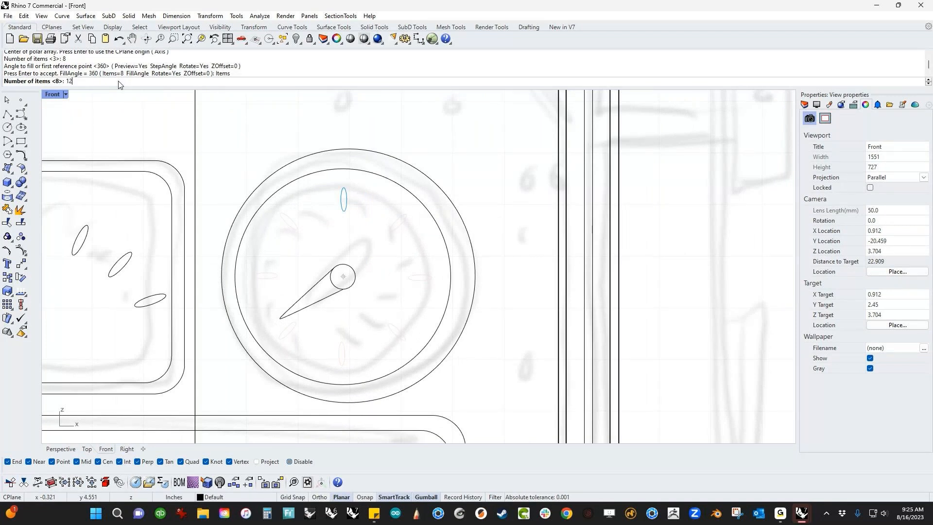
pyautogui.write('12')
pyautogui.press('Return')
pyautogui.press('Return')
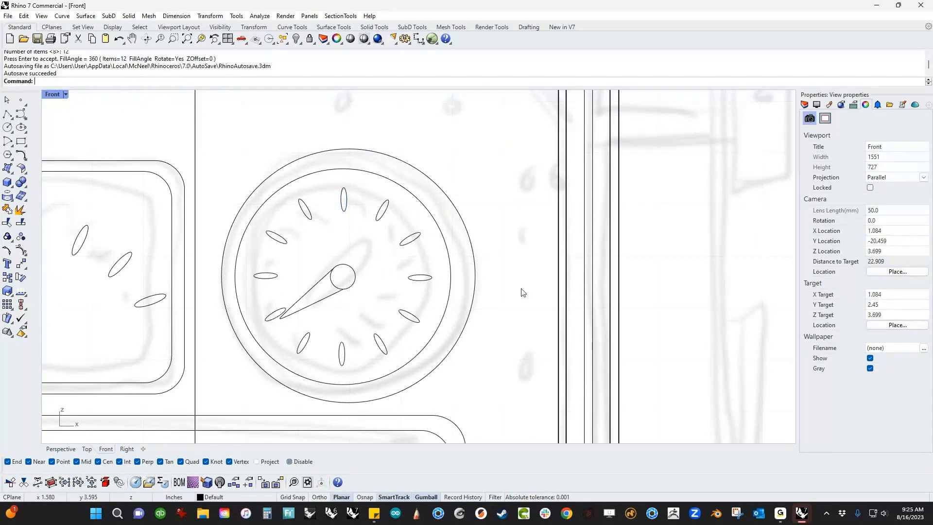
# Draw a rectangle over the sketched box in the control panel and a long rectangle directly beneath it around the switch strip.
pyautogui.scroll(-10, 521, 292)
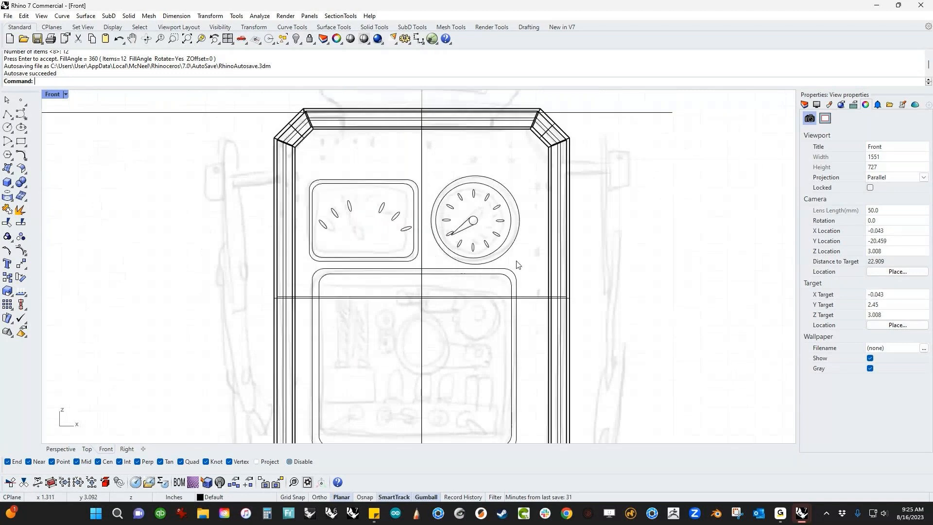
pyautogui.moveTo(516, 265); pyautogui.dragTo(454, 202, button='right')
pyautogui.scroll(2, 378, 334)
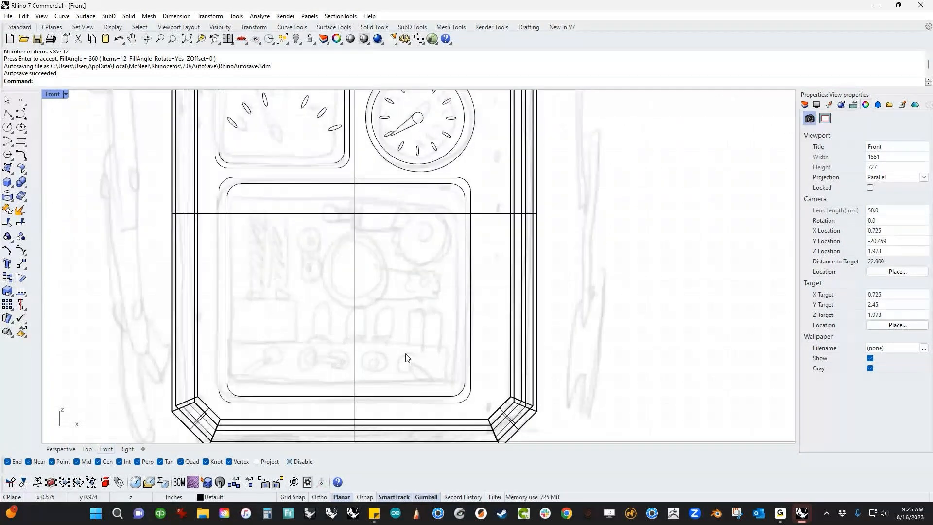
pyautogui.moveTo(407, 358); pyautogui.dragTo(383, 361, button='right')
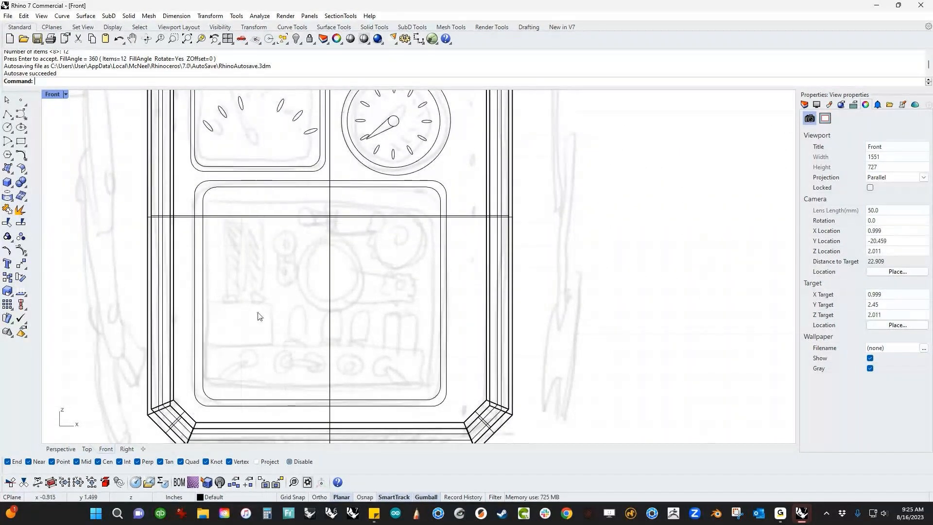
pyautogui.moveTo(292, 313); pyautogui.dragTo(306, 327, button='right')
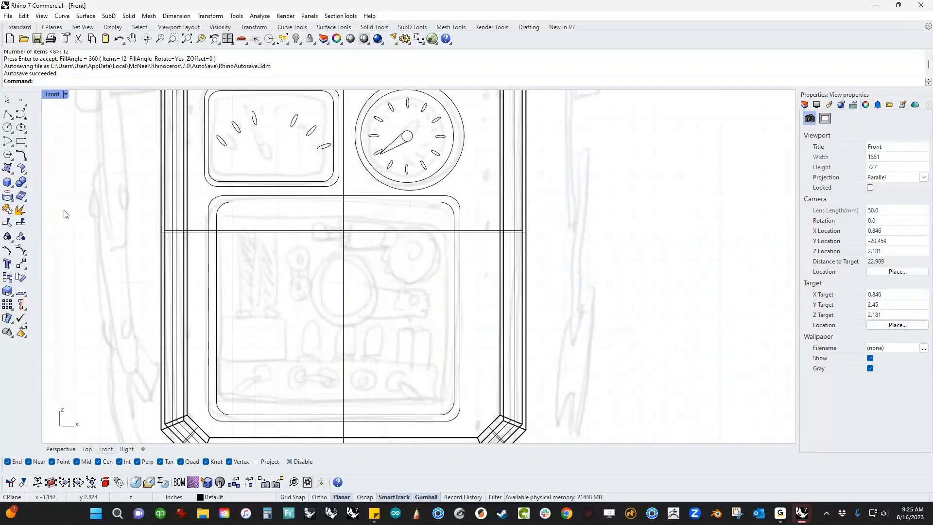
pyautogui.click(21, 141)
pyautogui.click(222, 318)
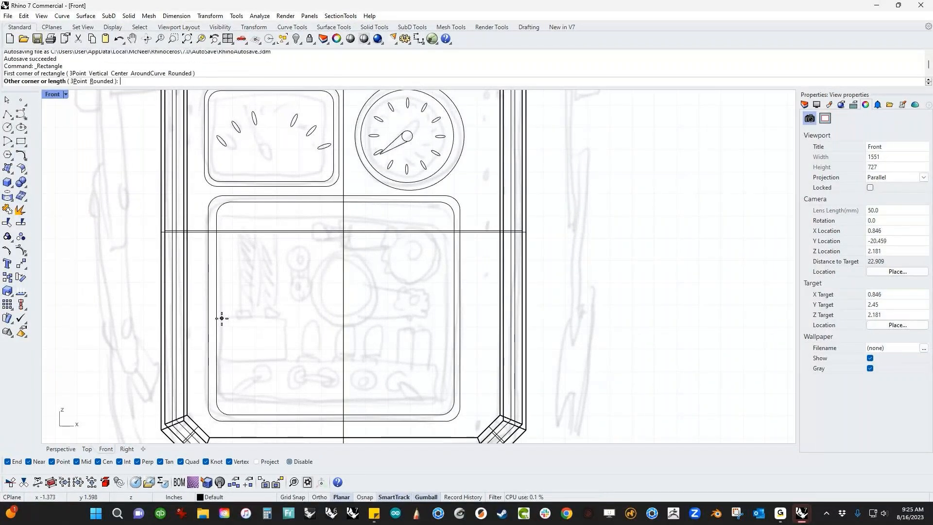
pyautogui.click(286, 361)
pyautogui.rightClick(286, 361)
pyautogui.click(222, 361)
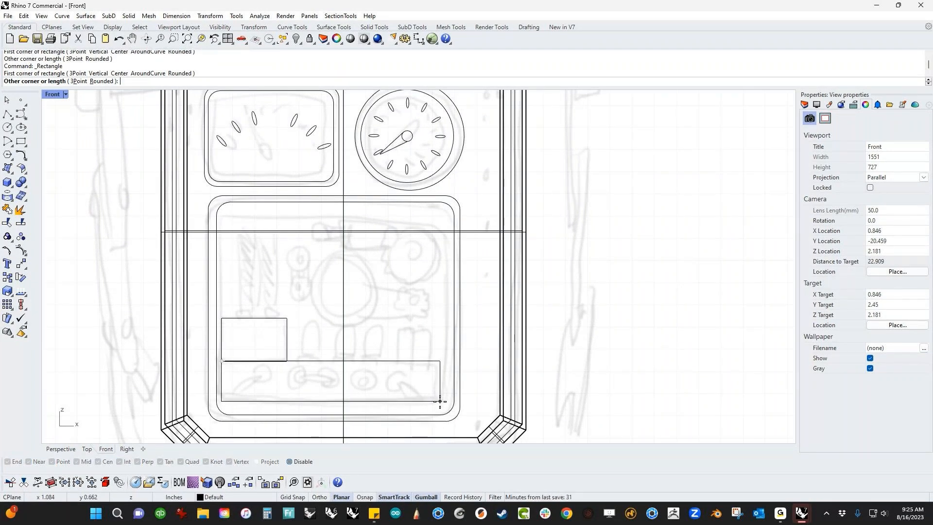
pyautogui.click(440, 401)
# Draw a small flat base rectangle on the strip's top edge beneath the first sketched rounded tube.
pyautogui.rightClick(433, 387)
pyautogui.scroll(5, 309, 366)
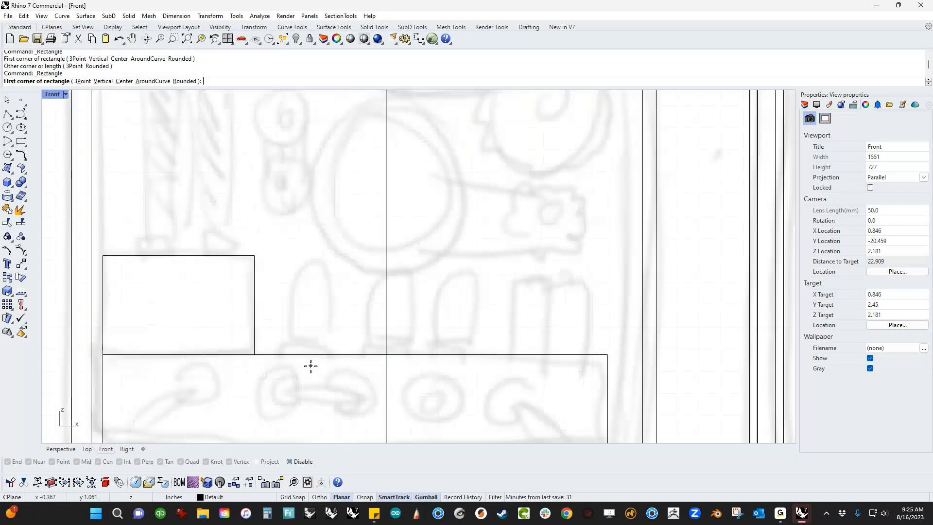
pyautogui.click(274, 351)
pyautogui.click(340, 339)
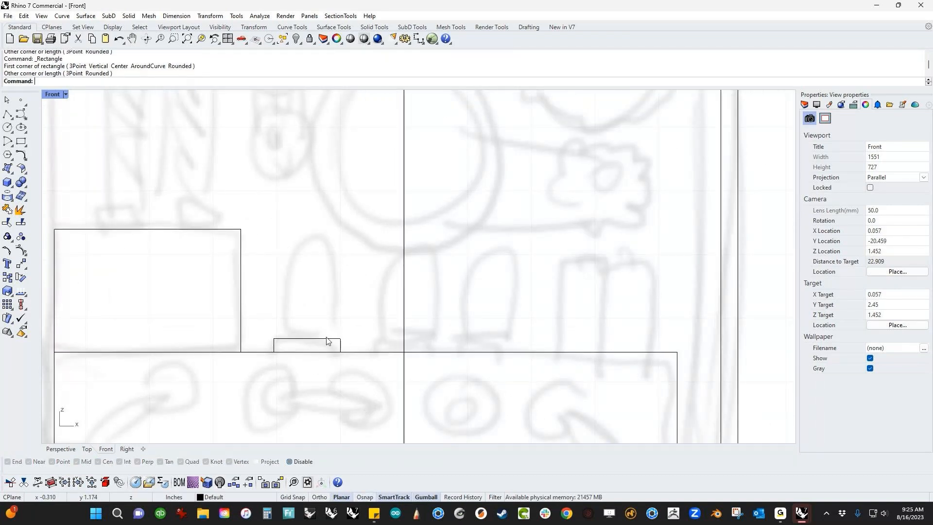
# Draw a thinner, narrower neck rectangle on the top edge of the first tube's base rectangle.
pyautogui.scroll(5, 321, 340)
pyautogui.rightClick(292, 339)
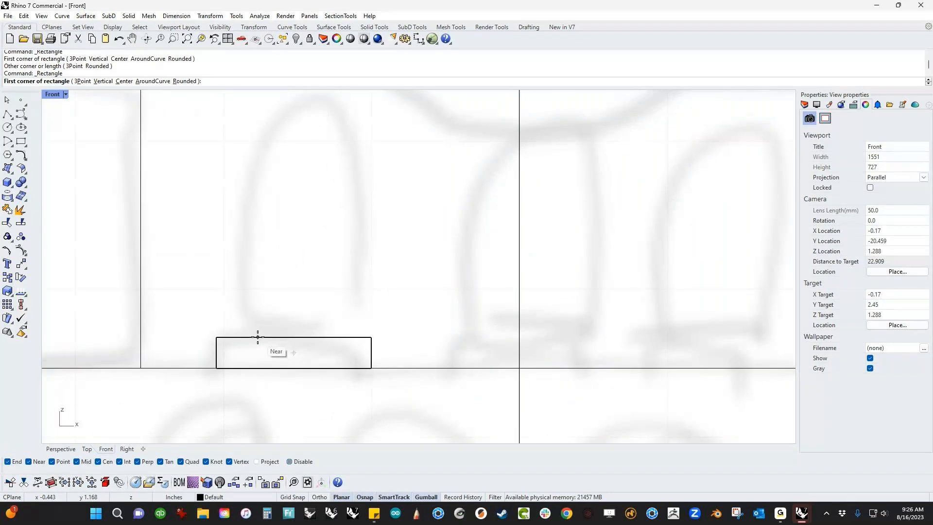
pyautogui.click(258, 336)
pyautogui.click(333, 328)
pyautogui.scroll(-3, 330, 327)
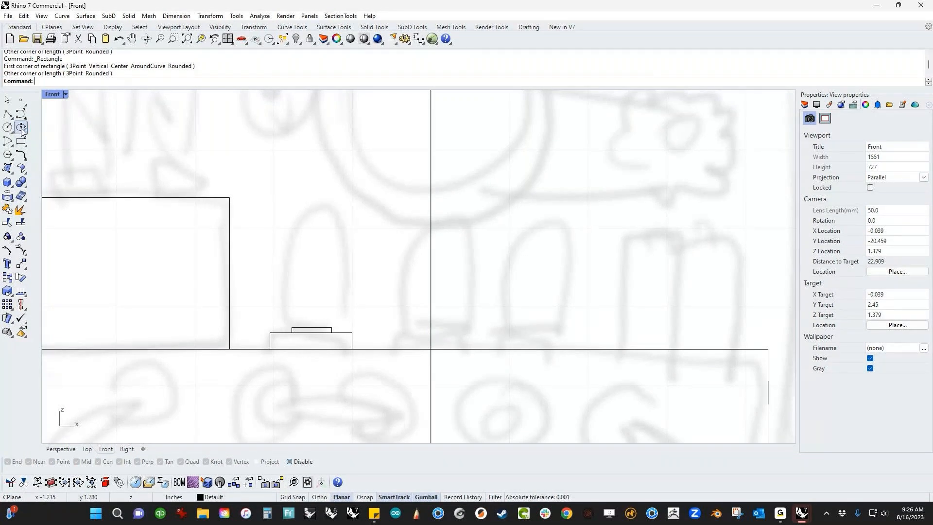
# Draw an ellipse centered on the neck rectangle's top edge, reaching the sketched tube's top and as wide as the base.
pyautogui.click(21, 129)
pyautogui.click(312, 328)
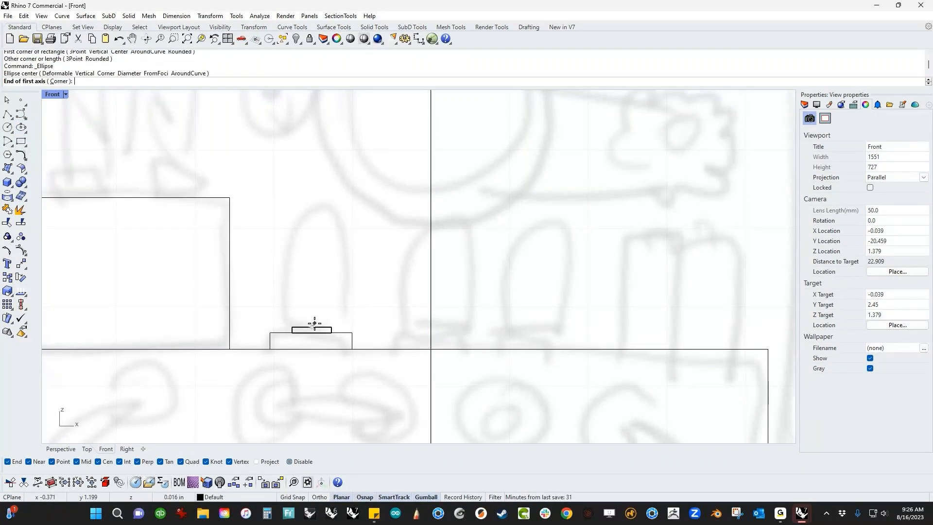
pyautogui.click(314, 204)
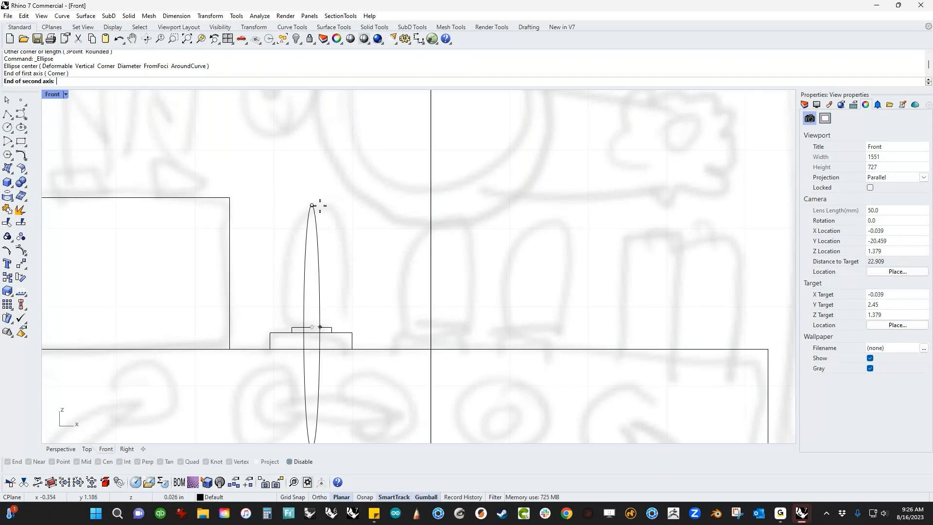
pyautogui.click(353, 218)
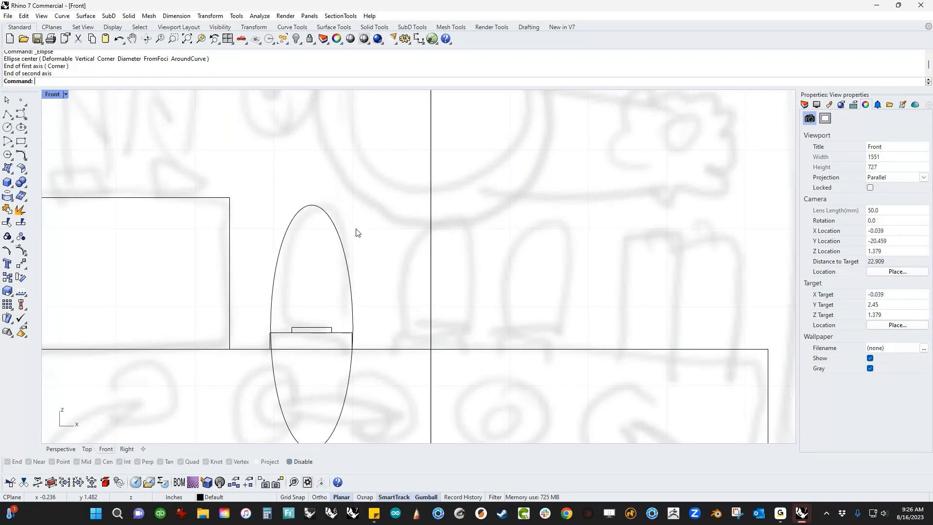
# Draw a horizontal line across the full width of the ellipse, just above the neck rectangle.
pyautogui.click(7, 113)
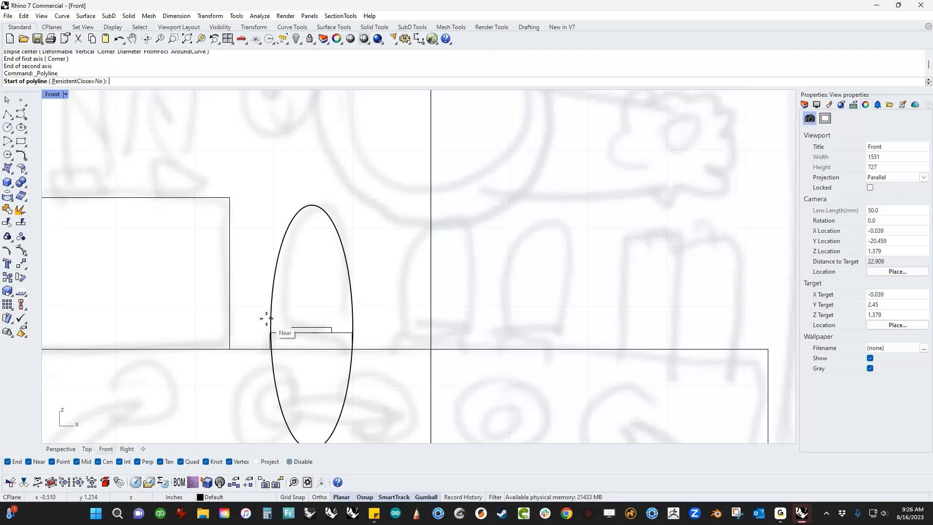
pyautogui.click(265, 319)
pyautogui.press('shift')
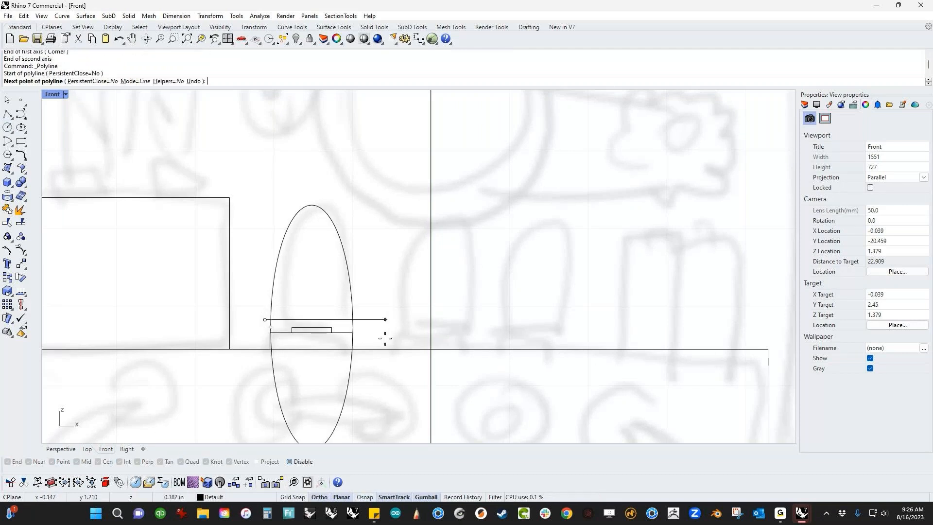
pyautogui.keyDown('shift'); pyautogui.click(358, 335); pyautogui.keyUp('shift')
pyautogui.rightClick(358, 335)
# Use CurveBoolean on the ellipse and line with DeleteInput set to All, keeping only the region above the line.
pyautogui.click(356, 319)
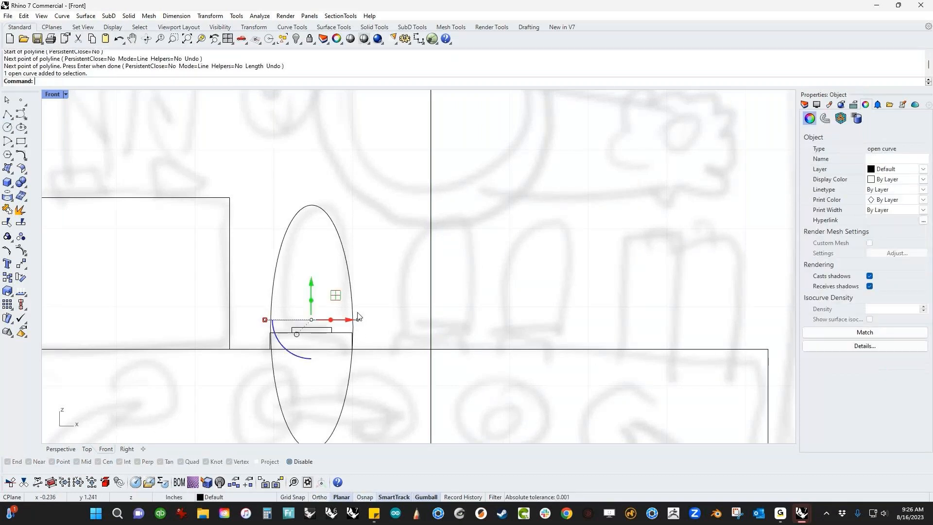
pyautogui.keyDown('shift'); pyautogui.click(351, 310); pyautogui.keyUp('shift')
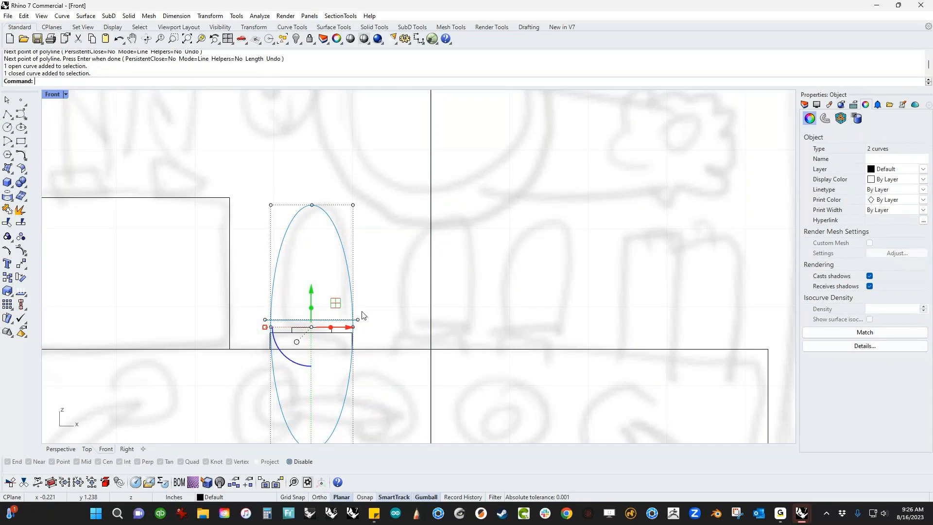
pyautogui.press('Escape')
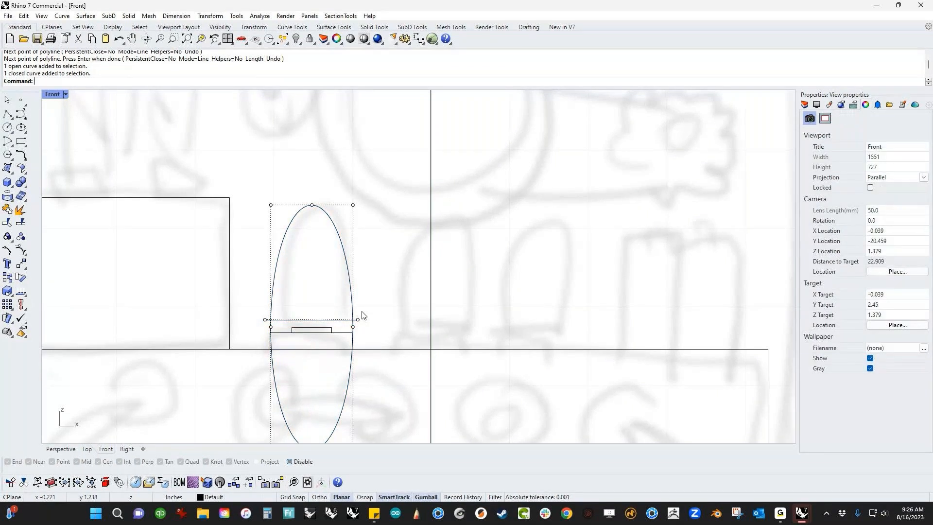
pyautogui.moveTo(358, 316); pyautogui.dragTo(353, 328)
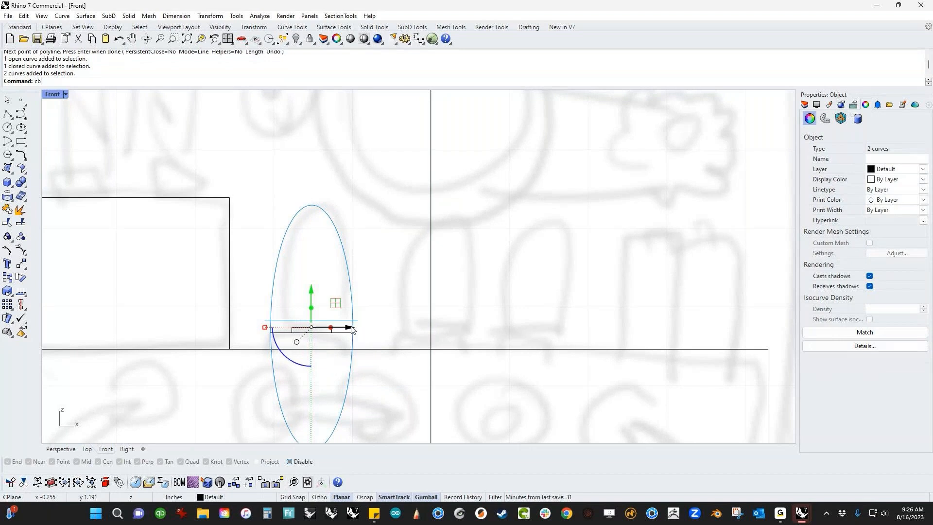
pyautogui.press('Return')
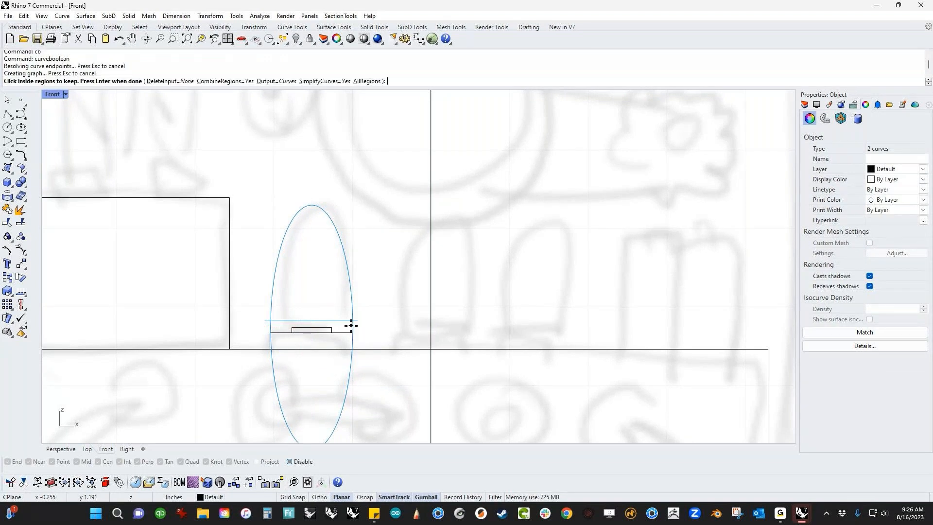
pyautogui.click(163, 81)
pyautogui.click(103, 81)
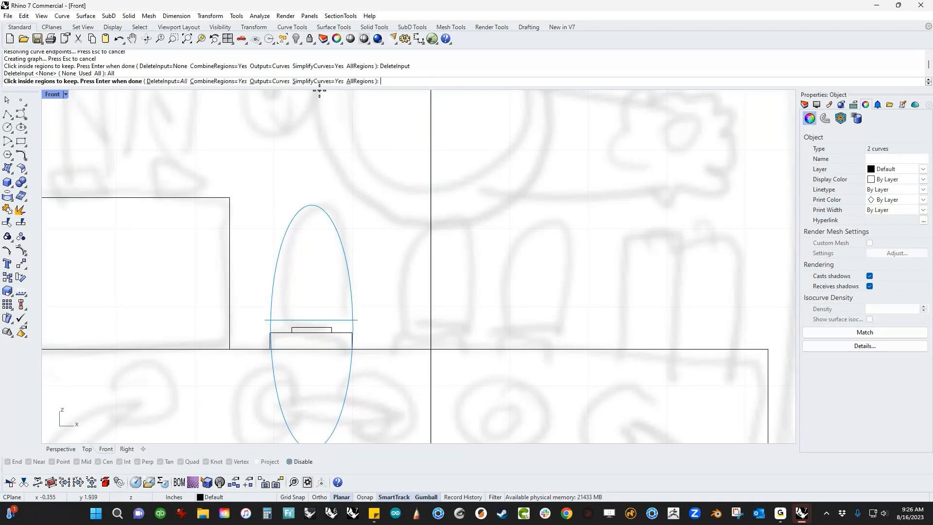
pyautogui.click(298, 288)
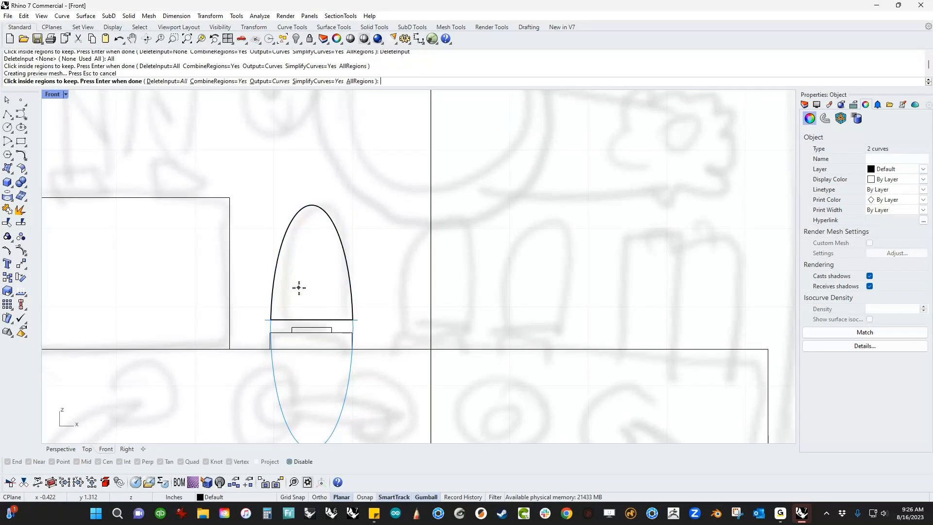
pyautogui.rightClick(298, 287)
# Lower the dome curve so its flat bottom overlaps the neck rectangle, and extend the neck slightly into the base.
pyautogui.moveTo(313, 229); pyautogui.dragTo(320, 274)
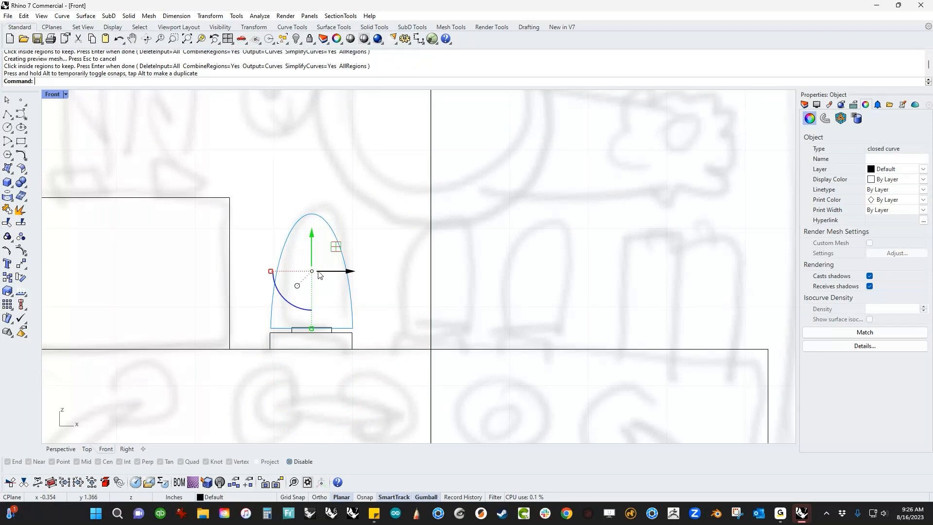
pyautogui.press('Escape')
pyautogui.scroll(12, 320, 334)
pyautogui.click(287, 310)
pyautogui.moveTo(290, 329); pyautogui.dragTo(290, 332)
pyautogui.press('Escape')
# Merge the dome, neck and base curves into a single tube outline with CurveBoolean.
pyautogui.scroll(-8, 446, 340)
pyautogui.moveTo(475, 285); pyautogui.dragTo(346, 330)
pyautogui.press('Return')
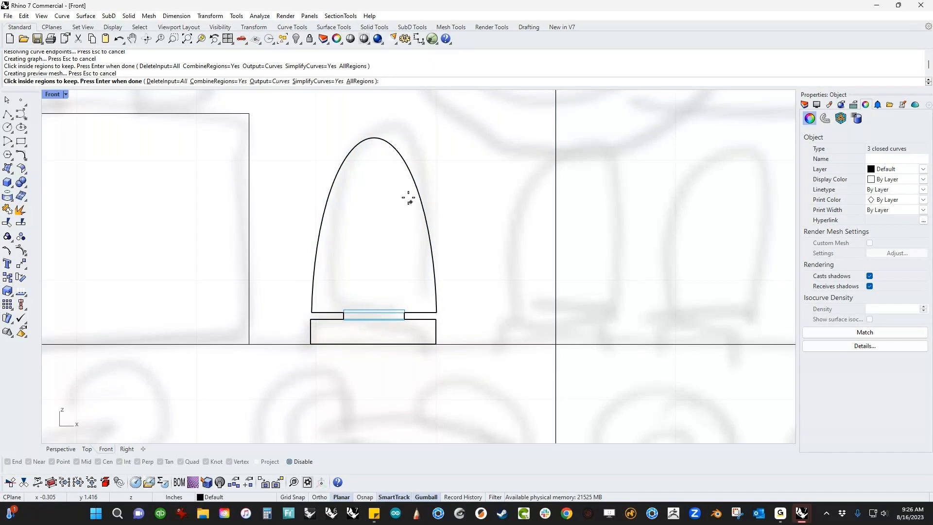
pyautogui.rightClick(426, 346)
# Make two evenly spaced copies of the tube outline along the switch strip's top edge, over the other sketched tubes.
pyautogui.scroll(-6, 426, 345)
pyautogui.moveTo(426, 346); pyautogui.dragTo(260, 315, button='right')
pyautogui.moveTo(277, 265); pyautogui.dragTo(395, 264)
pyautogui.click(466, 258)
pyautogui.scroll(-2, 452, 260)
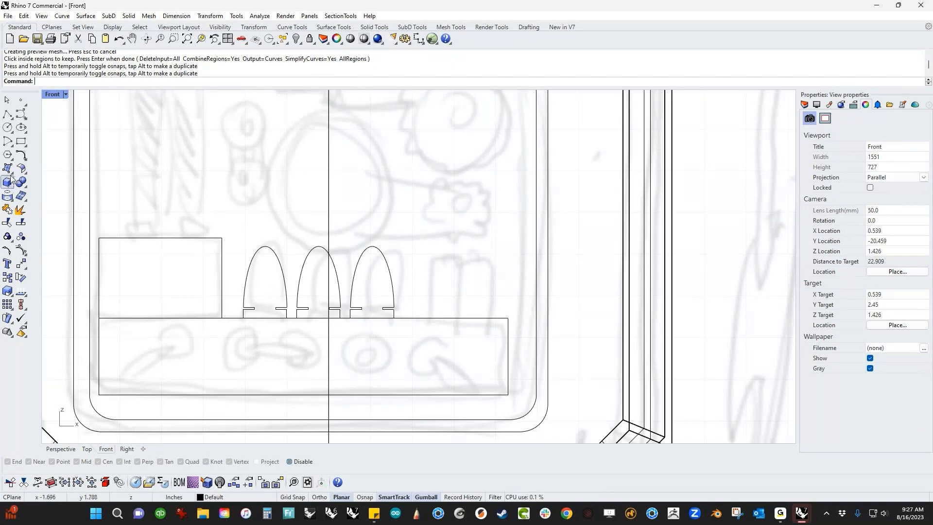
# Draw an upright rectangle standing on the strip's top edge over the first sketched battery shape.
pyautogui.click(20, 141)
pyautogui.press('alt')
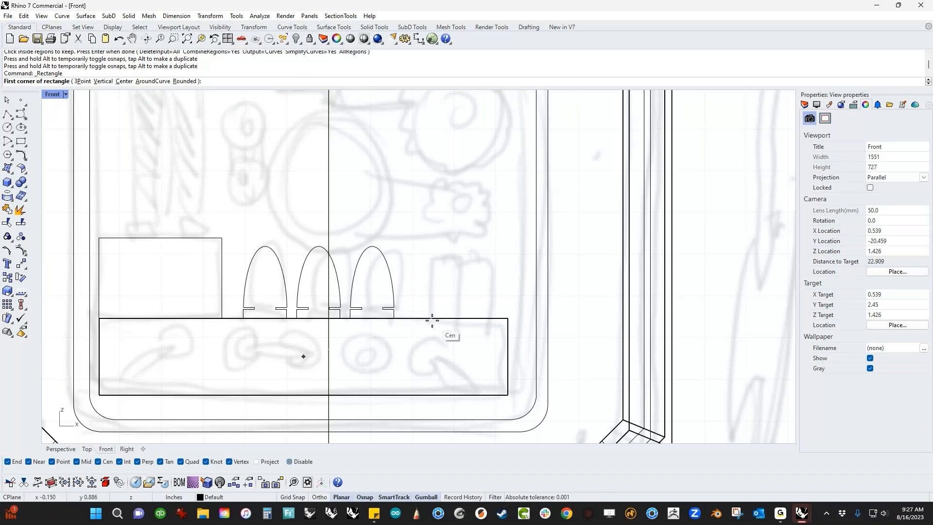
pyautogui.click(429, 318)
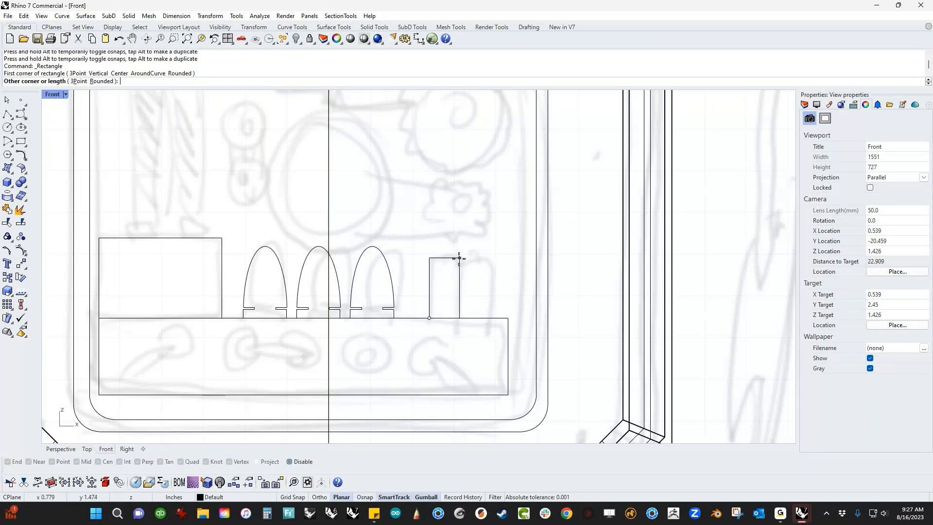
pyautogui.click(459, 258)
# Draw a small terminal rectangle centered on the top edge of the upright battery rectangle.
pyautogui.scroll(3, 461, 259)
pyautogui.press('Return')
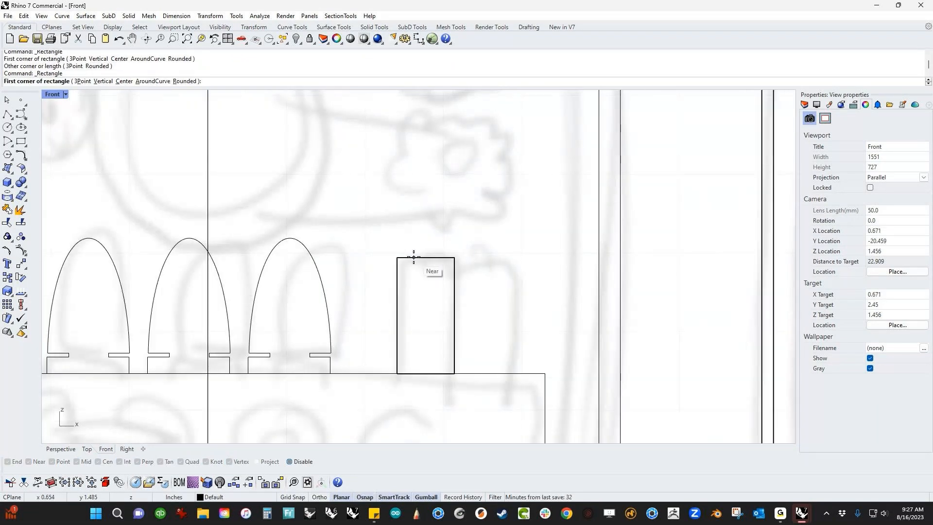
pyautogui.press('alt')
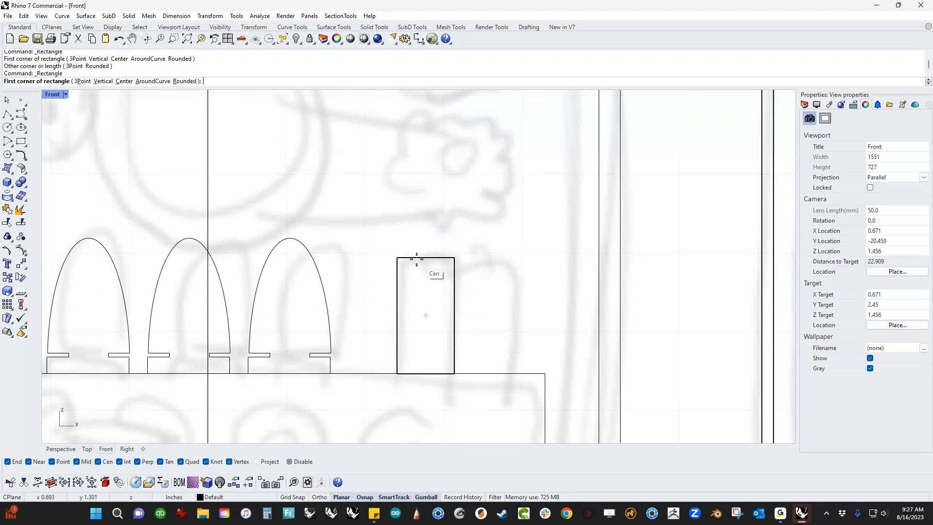
pyautogui.click(417, 258)
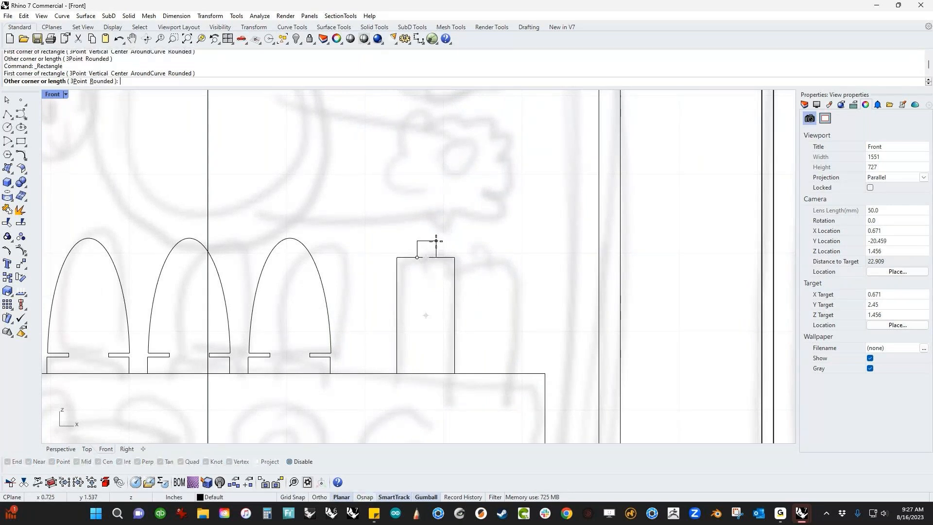
pyautogui.click(436, 241)
# Copy the battery rectangle and its terminal directly beside the original, over the second sketched battery.
pyautogui.scroll(2, 486, 246)
pyautogui.moveTo(479, 244); pyautogui.dragTo(457, 316)
pyautogui.scroll(-6, 407, 291)
pyautogui.press('alt')
pyautogui.click(488, 252)
pyautogui.scroll(-3, 489, 257)
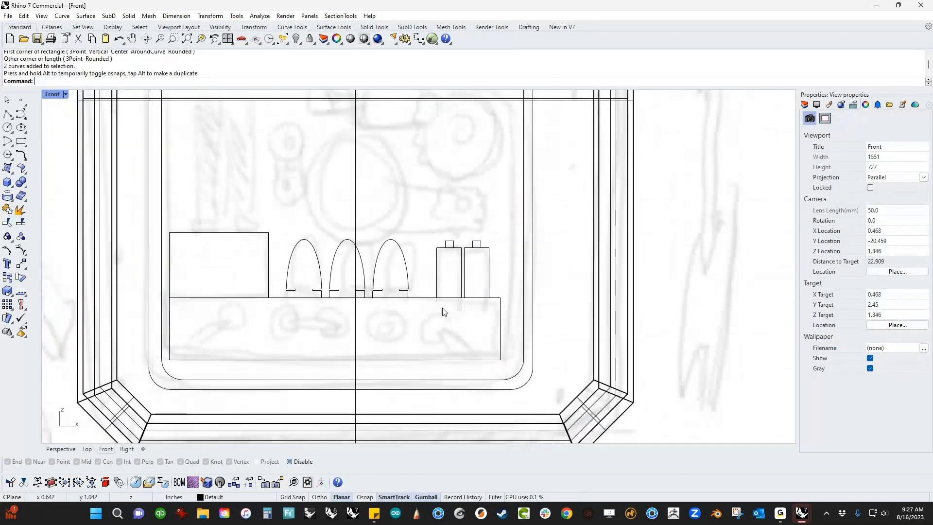
# Draw two concentric circles, about 0.256 and 0.192 inches in diameter, over the first sketched switch in the strip.
pyautogui.write('c')
pyautogui.press('Return')
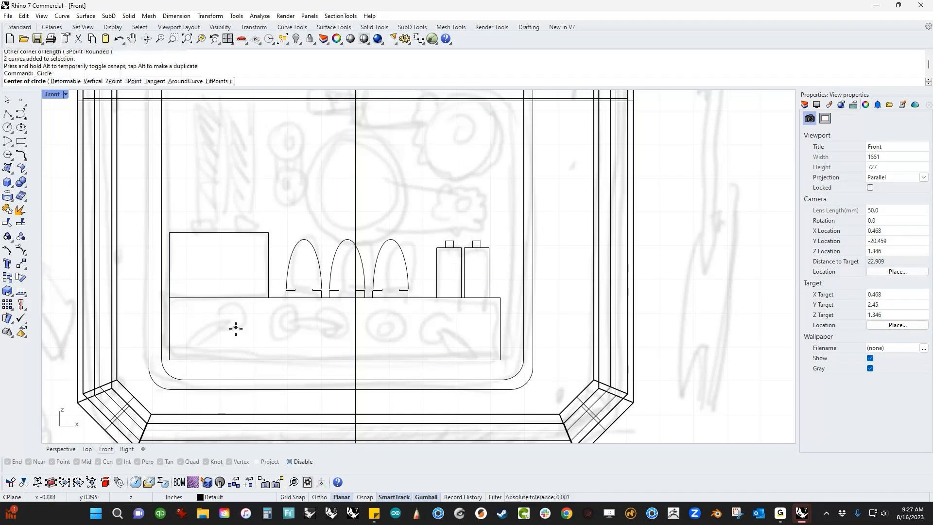
pyautogui.click(231, 320)
pyautogui.click(249, 327)
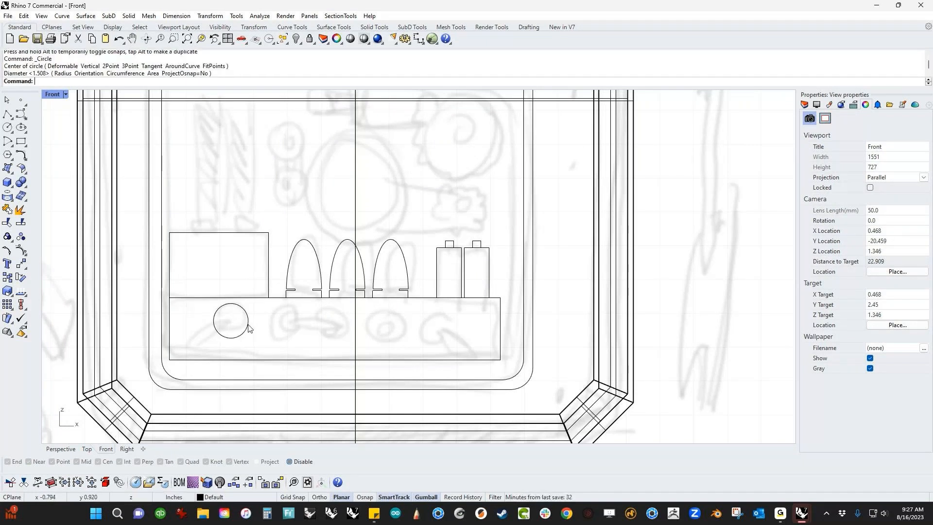
pyautogui.scroll(4, 248, 332)
pyautogui.press('Return')
pyautogui.click(212, 310)
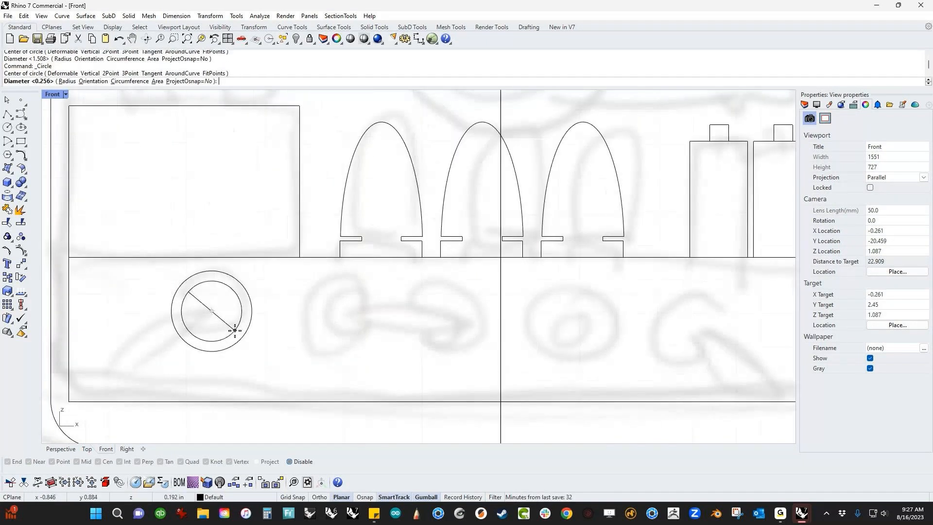
pyautogui.click(235, 330)
pyautogui.scroll(-2, 243, 337)
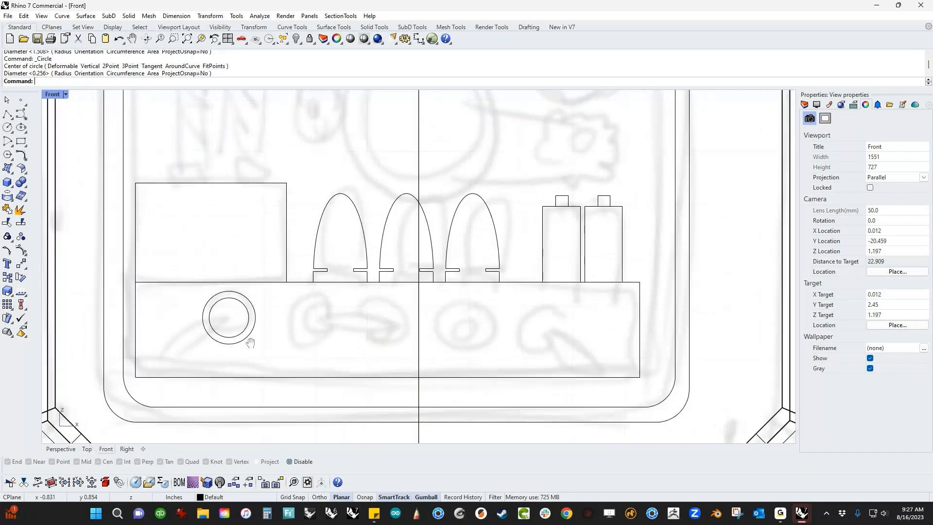
# Start a rounded rectangle for the first switch's lever, with its first corner in the strip beside the concentric circles.
pyautogui.moveTo(251, 343); pyautogui.dragTo(262, 329, button='right')
pyautogui.click(29, 148)
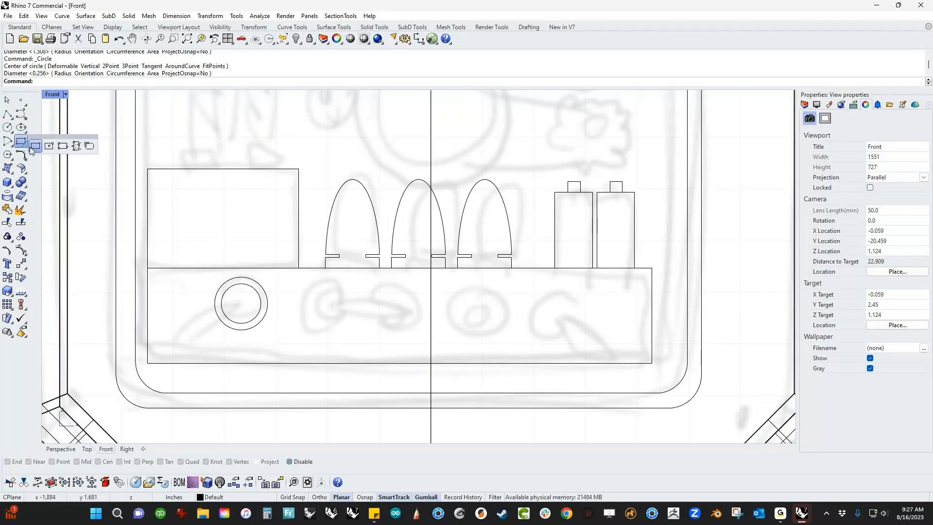
pyautogui.click(32, 146)
pyautogui.click(186, 81)
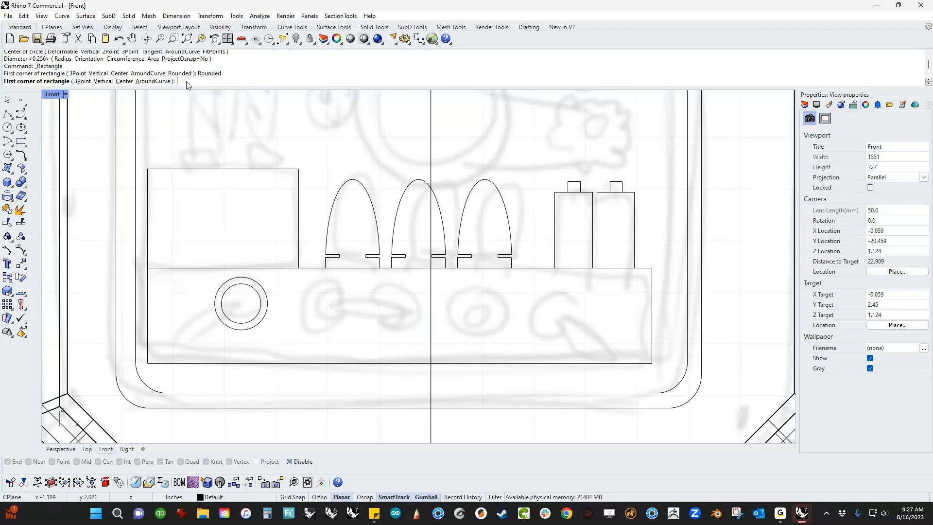
pyautogui.click(167, 306)
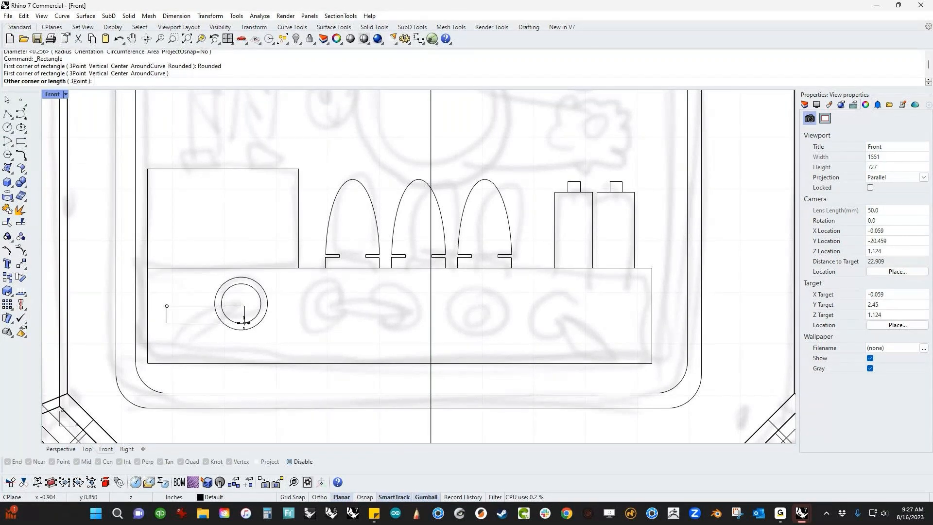
# Finish the rounded rectangle as a horizontal slot with fully round ends, its far end overlapping the first pair of circles.
pyautogui.click(249, 324)
pyautogui.click(247, 318)
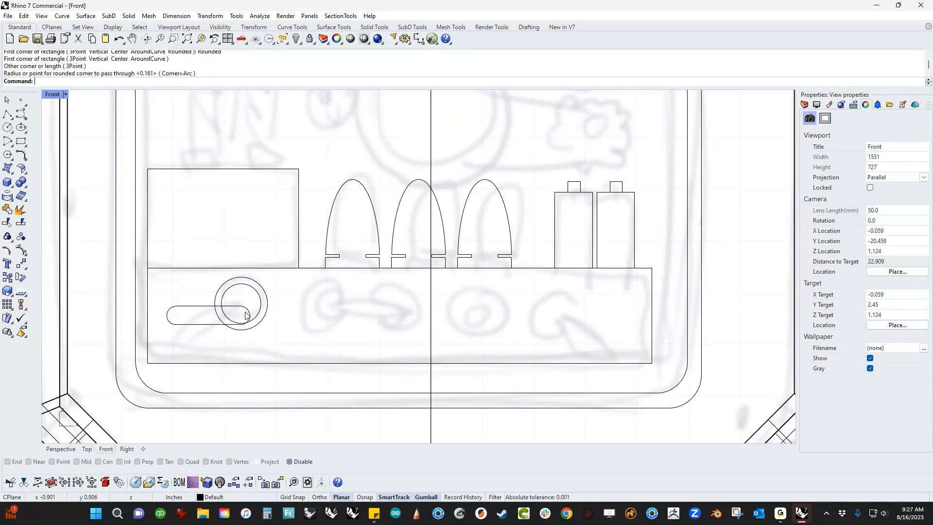
pyautogui.scroll(5, 248, 316)
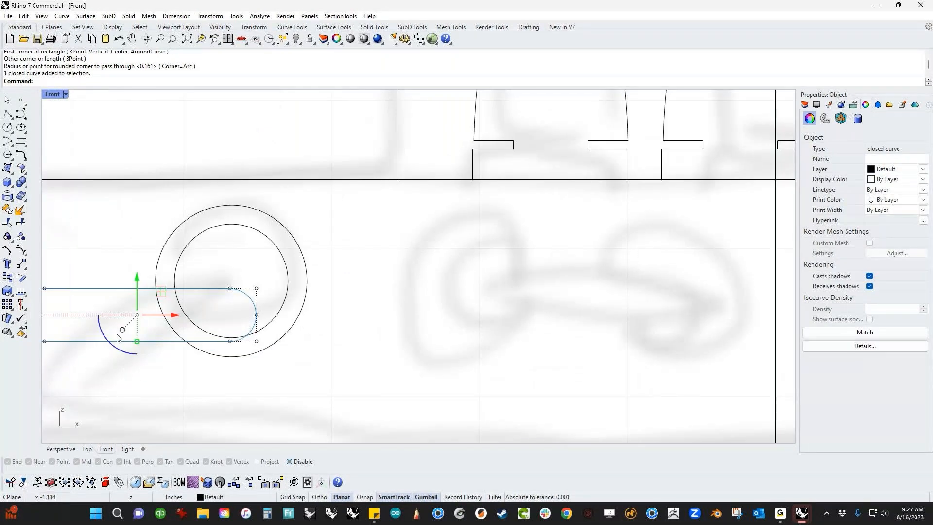
# Select the slot and relocate its gumball origin to the centre of the rounded end overlapping the circles.
pyautogui.press('Escape')
pyautogui.click(121, 286)
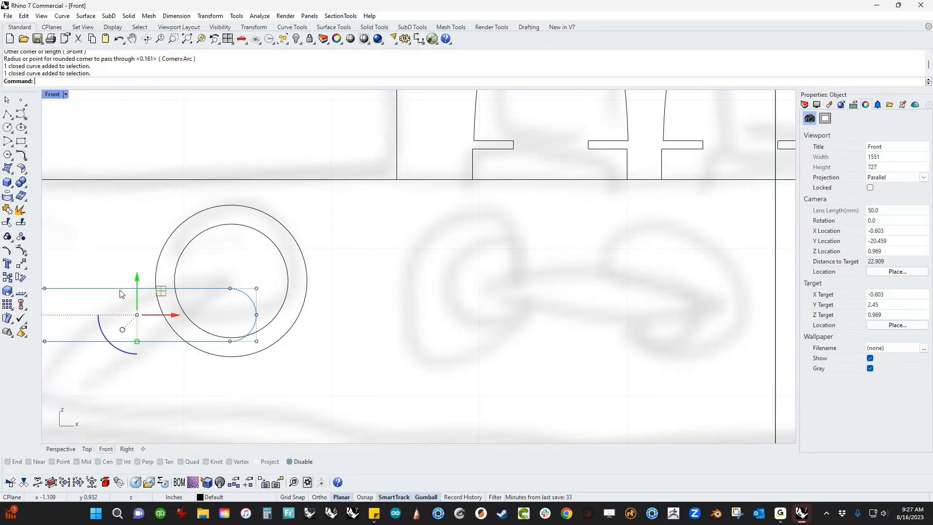
pyautogui.click(121, 331)
pyautogui.click(122, 331)
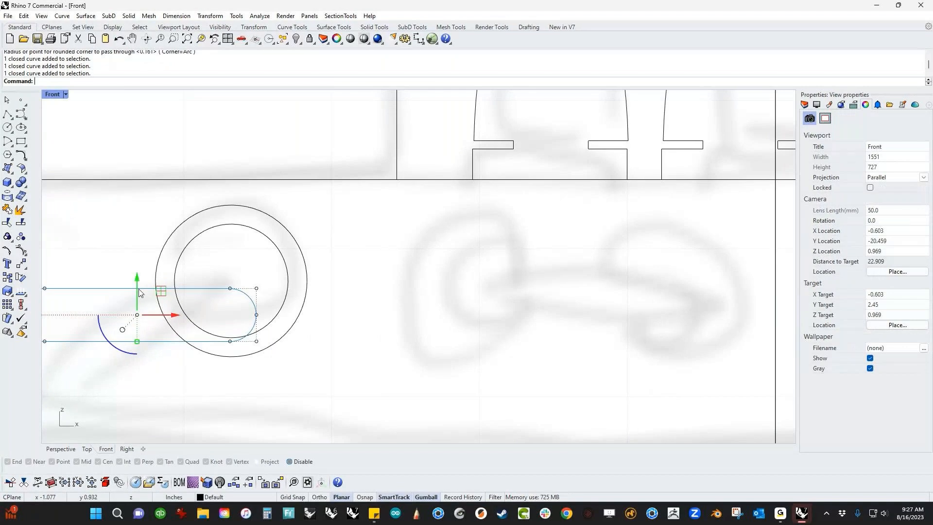
pyautogui.click(122, 332)
pyautogui.click(145, 335)
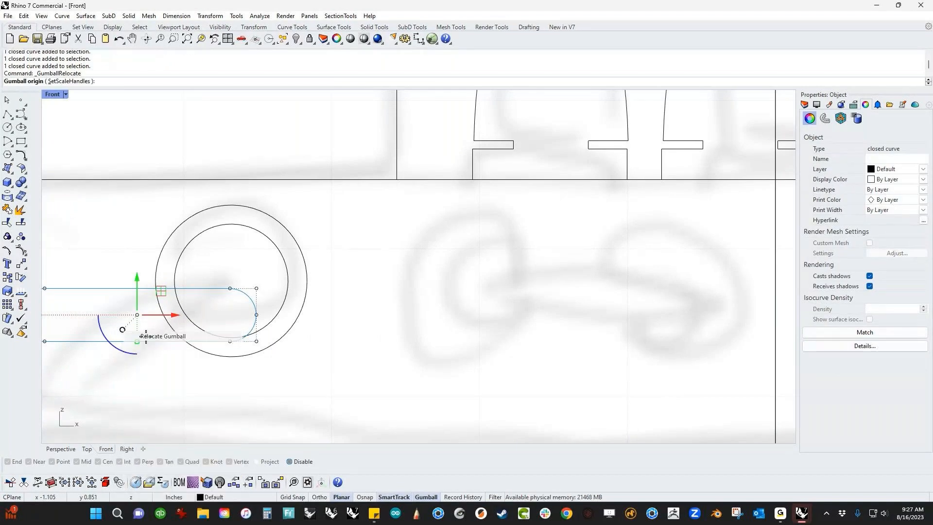
pyautogui.click(244, 328)
pyautogui.press('Return')
# Move the slot up until its rounded end is centred in the circles, and rotate it diagonally down to the left as a lever.
pyautogui.moveTo(255, 291); pyautogui.dragTo(255, 252)
pyautogui.scroll(-3, 348, 328)
pyautogui.moveTo(346, 324); pyautogui.dragTo(404, 303, button='right')
pyautogui.moveTo(314, 309); pyautogui.dragTo(357, 323)
pyautogui.click(379, 339)
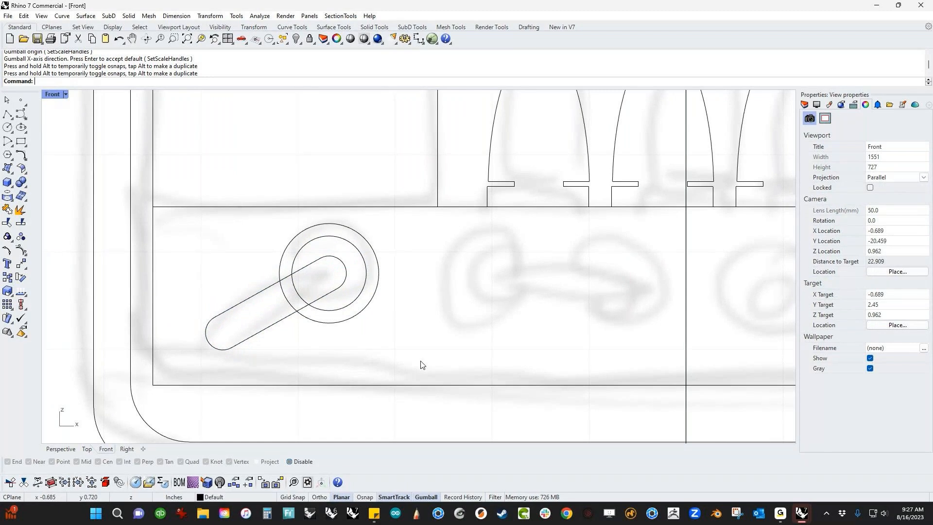
pyautogui.rightClick(427, 496)
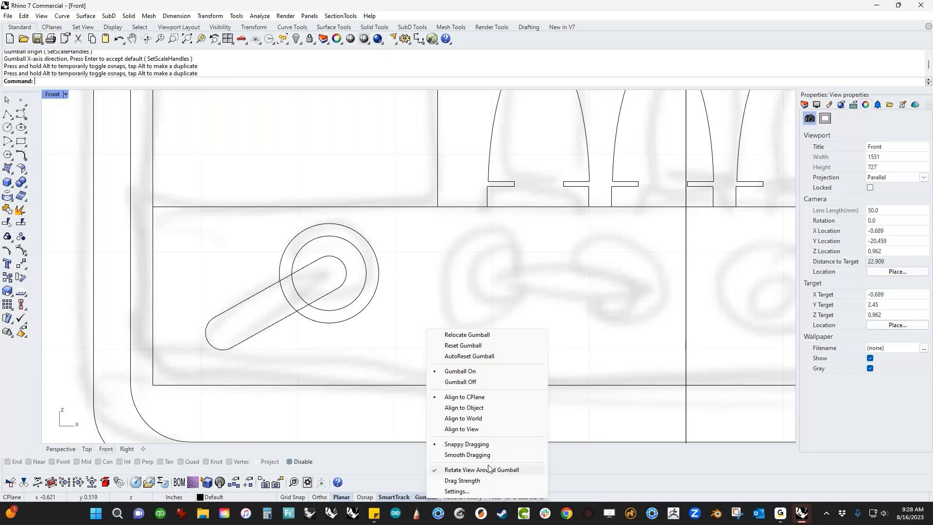
pyautogui.click(380, 352)
# Duplicate the lever slot and its two circles four times in a row along the lower panel.
pyautogui.scroll(-4, 381, 348)
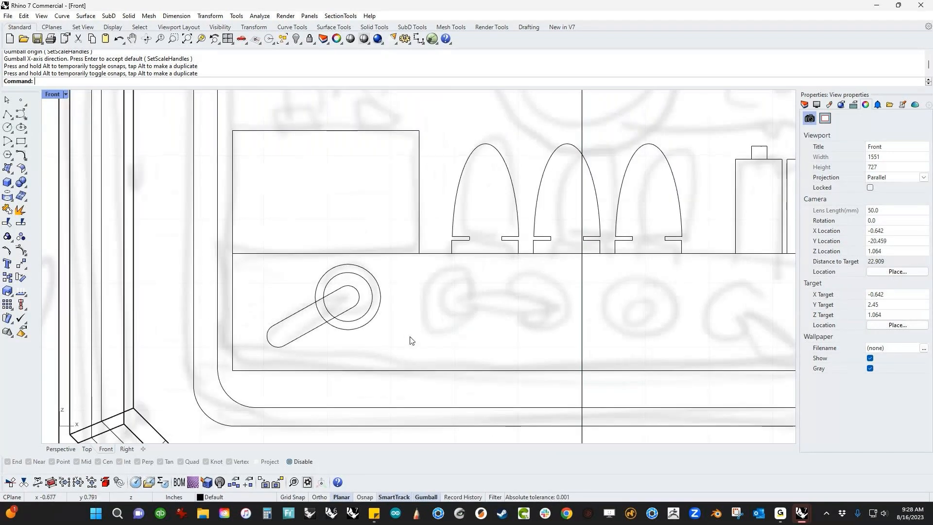
pyautogui.moveTo(410, 339); pyautogui.dragTo(288, 350, button='right')
pyautogui.moveTo(288, 351); pyautogui.dragTo(593, 317)
pyautogui.press('alt')
pyautogui.press('alt')
pyautogui.press('alt')
pyautogui.press('alt')
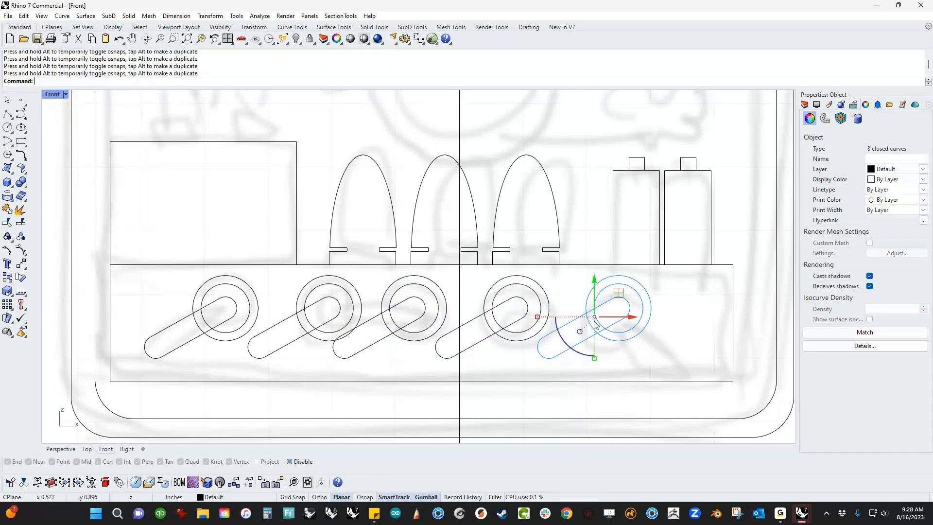
# Relocate the last copy's gumball to the centre of its circles and rotate the group so the lever points down to the right.
pyautogui.click(579, 331)
pyautogui.click(601, 339)
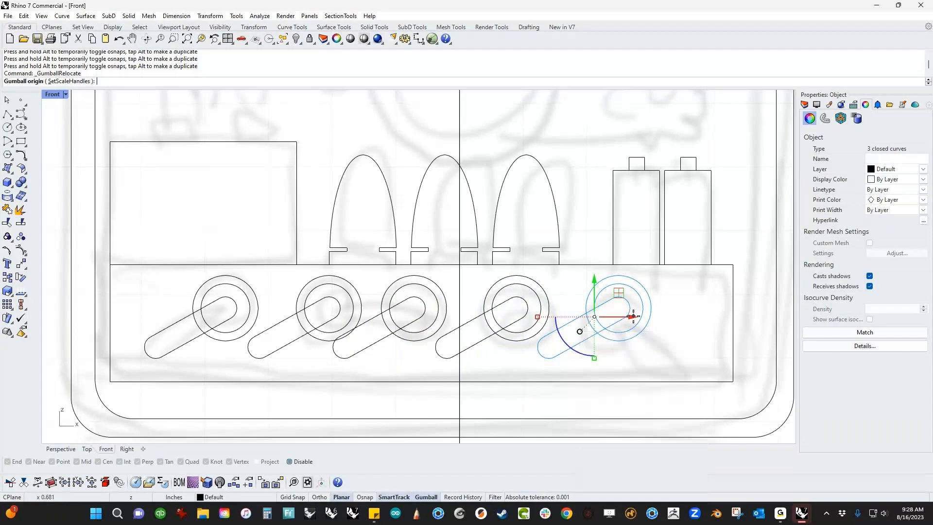
pyautogui.scroll(10, 633, 316)
pyautogui.click(635, 342)
pyautogui.scroll(-10, 636, 342)
pyautogui.rightClick(635, 342)
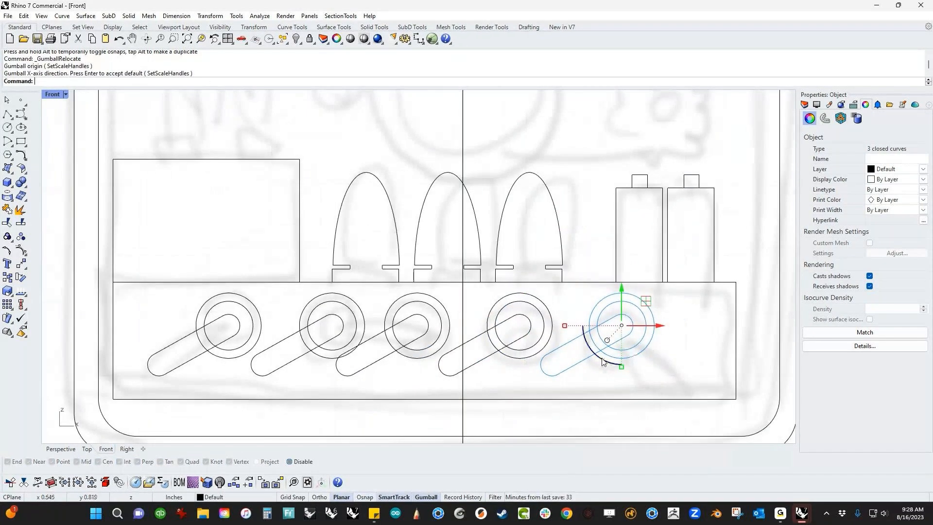
pyautogui.moveTo(601, 362); pyautogui.dragTo(692, 292)
pyautogui.press('Escape')
# Delete the fourth knob's lever slot and scale its inner circle down to about half its size.
pyautogui.click(490, 362)
pyautogui.press('Delete')
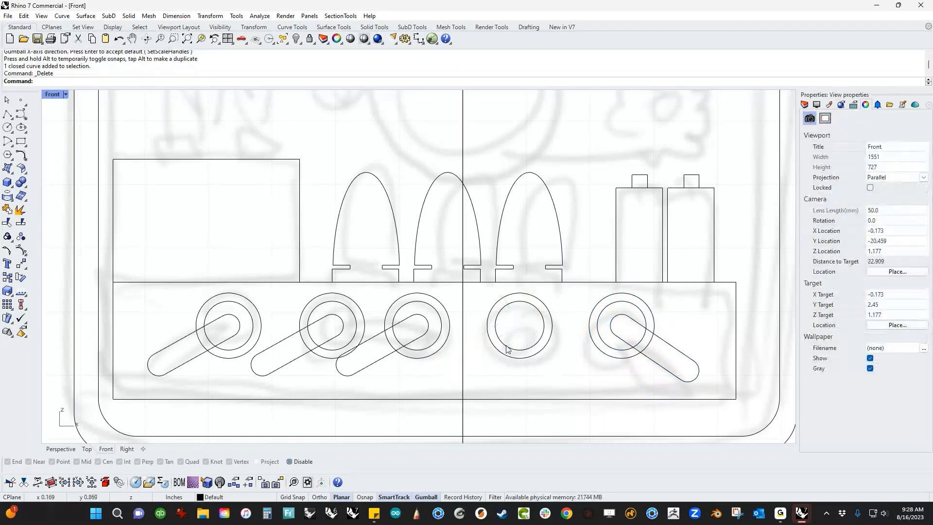
pyautogui.click(508, 349)
pyautogui.keyDown('shift'); pyautogui.moveTo(520, 356); pyautogui.dragTo(519, 346); pyautogui.keyUp('shift')
pyautogui.click(506, 380)
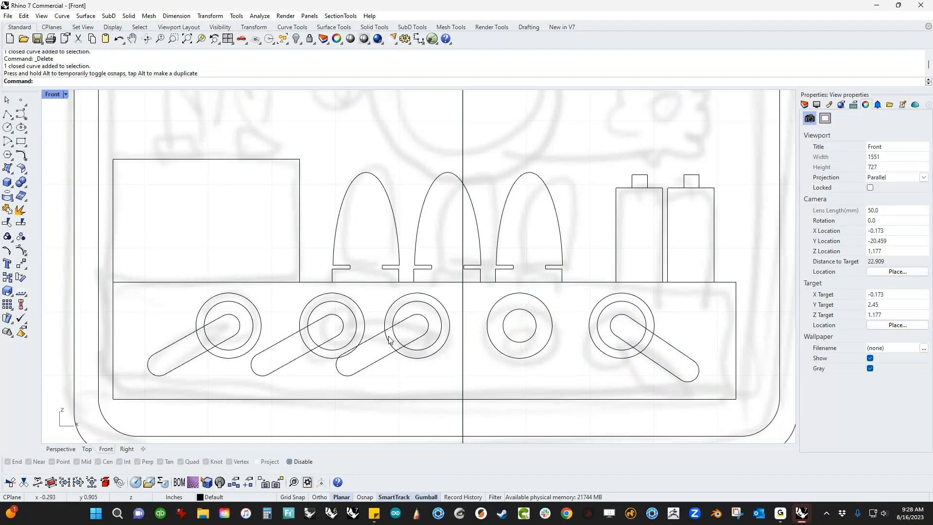
# Delete the second knob's lever and rotate the third knob's lever into a horizontal bar linking both knobs.
pyautogui.click(299, 362)
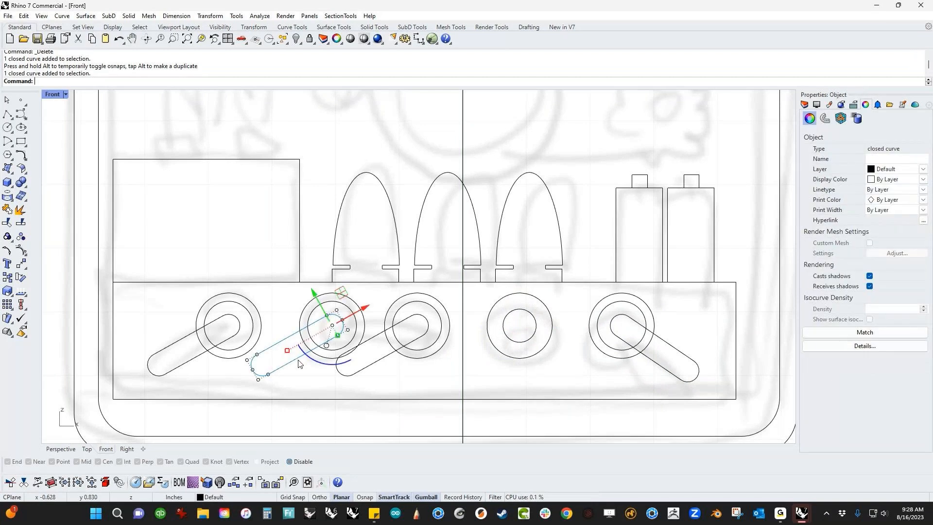
pyautogui.press('Delete')
pyautogui.click(360, 370)
pyautogui.moveTo(416, 364); pyautogui.dragTo(354, 325)
# Trim away the circle segments inside the horizontal bar linking the second and third knobs.
pyautogui.scroll(6, 393, 345)
pyautogui.click(367, 360)
pyautogui.hotkey('ctrl', 't')
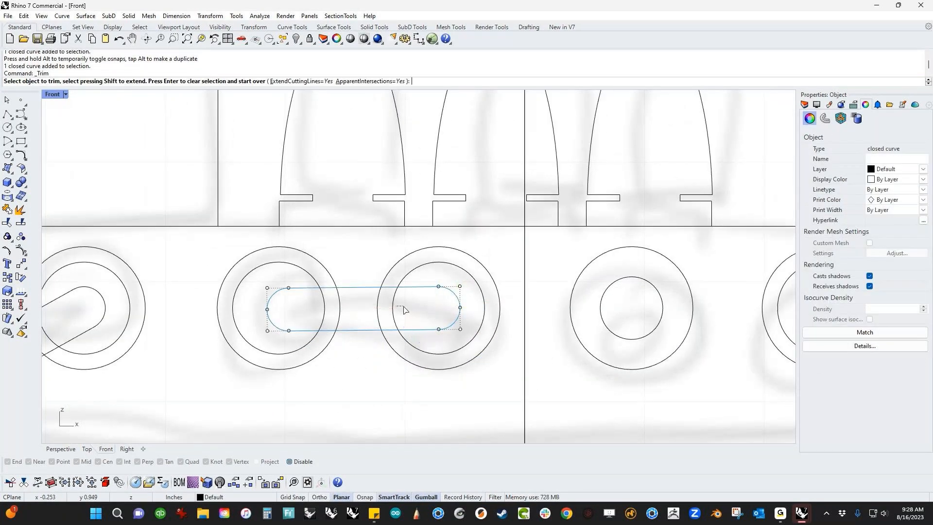
pyautogui.click(324, 314)
pyautogui.press('Return')
pyautogui.scroll(-6, 351, 384)
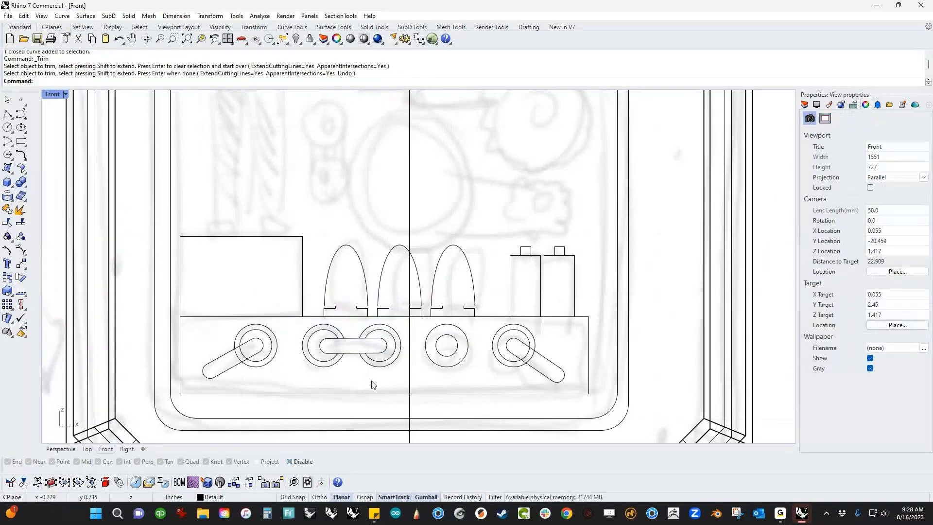
# Trim away the circle segments inside the lever of the last knob, using the lever as the cutting curve.
pyautogui.scroll(3, 533, 374)
pyautogui.click(549, 357)
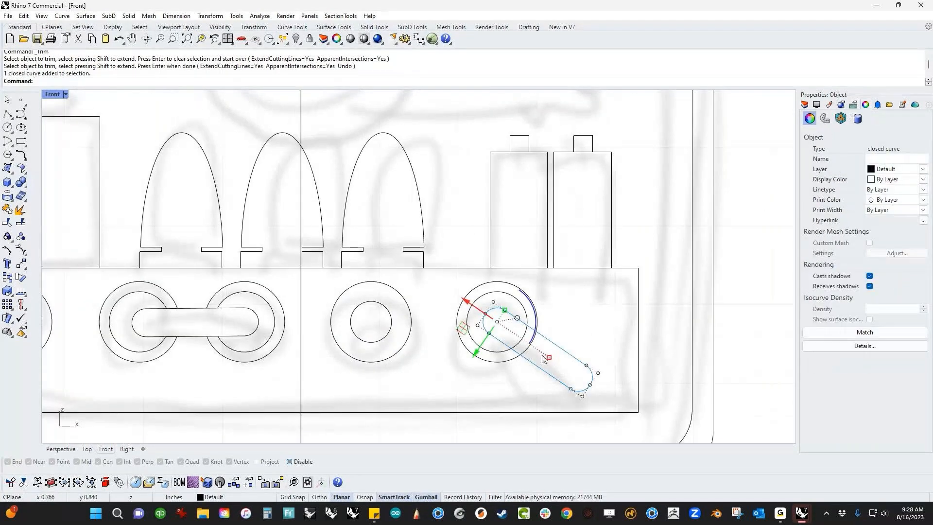
pyautogui.press('Return')
pyautogui.scroll(4, 542, 357)
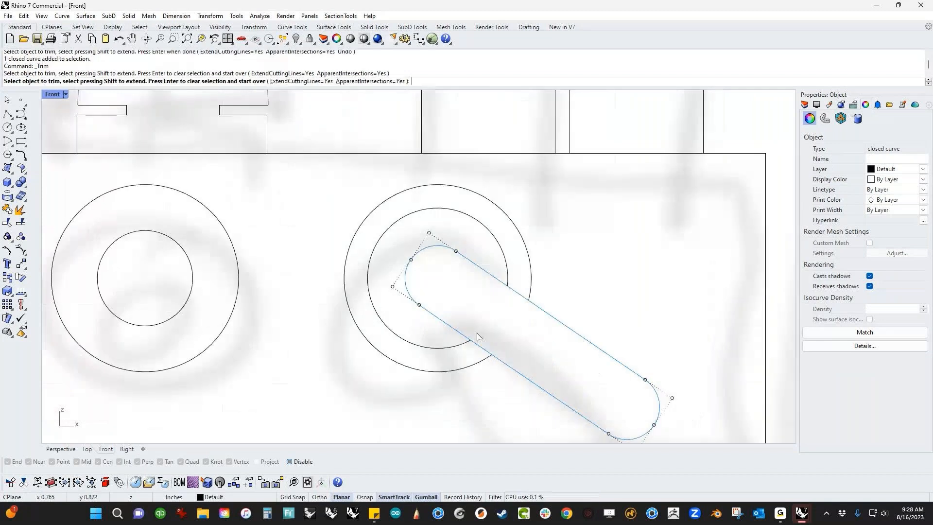
pyautogui.click(476, 337)
pyautogui.scroll(-6, 476, 337)
pyautogui.press('Return')
pyautogui.scroll(5, 161, 345)
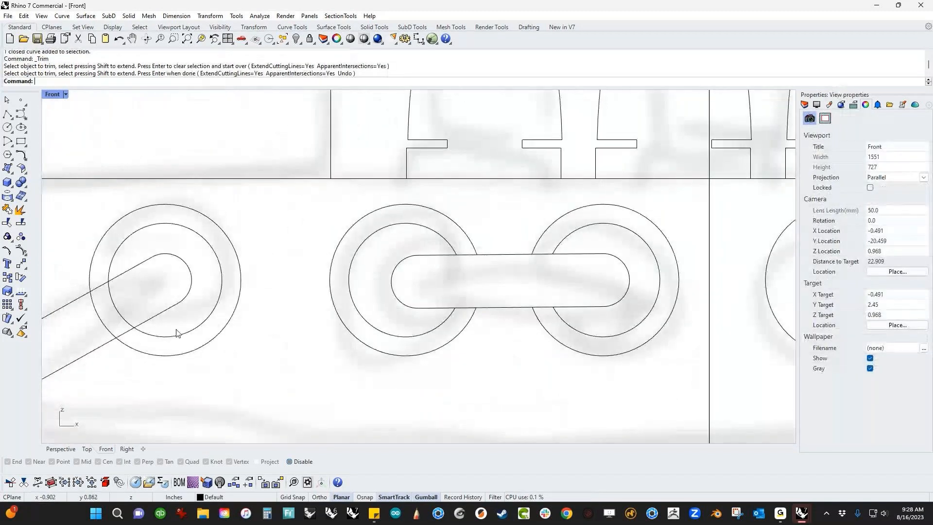
pyautogui.moveTo(176, 330); pyautogui.dragTo(145, 376)
pyautogui.press('Return')
pyautogui.click(102, 346)
pyautogui.hotkey('ctrl', 'z')
pyautogui.press('Return')
# Trim away the circle segments inside the first knob's lever, using the lever as the cutting curve.
pyautogui.click(89, 352)
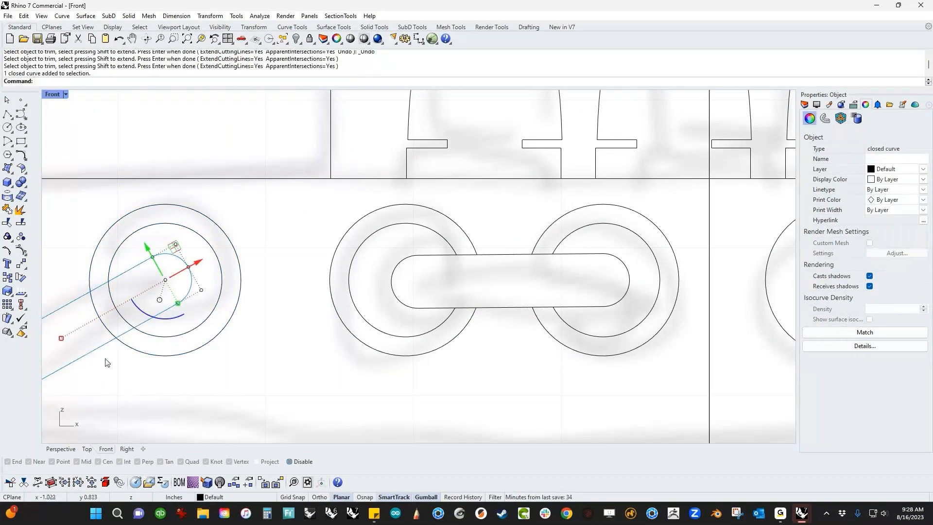
pyautogui.press('Return')
pyautogui.click(83, 325)
pyautogui.press('Return')
pyautogui.scroll(-10, 239, 369)
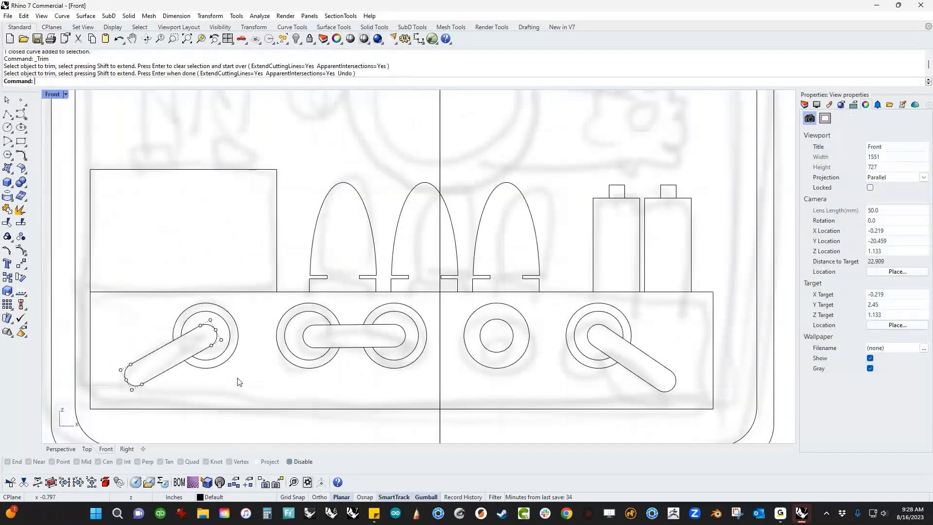
# Draw a tall, narrow rounded rectangle above the large box, tracing the first hatched bar of the sketch.
pyautogui.scroll(-6, 279, 360)
pyautogui.moveTo(345, 244); pyautogui.dragTo(331, 314, button='right')
pyautogui.scroll(2, 305, 279)
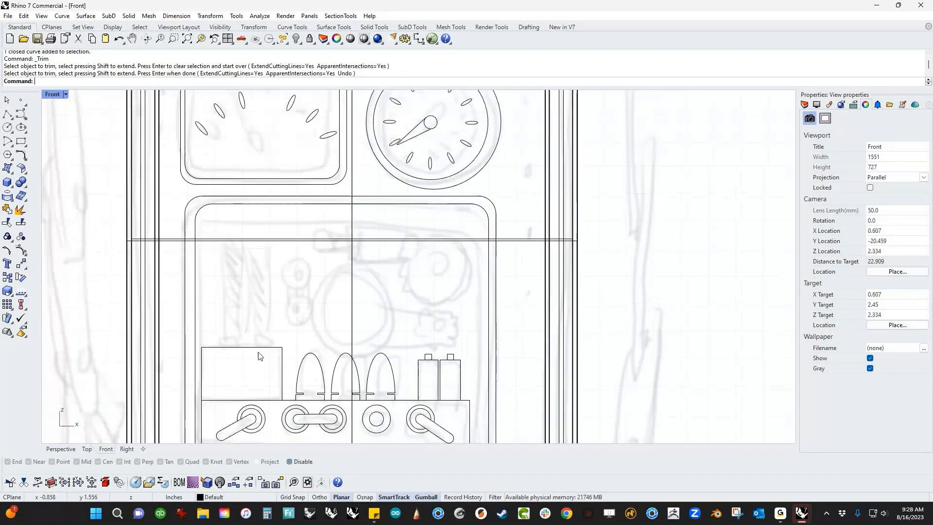
pyautogui.click(21, 141)
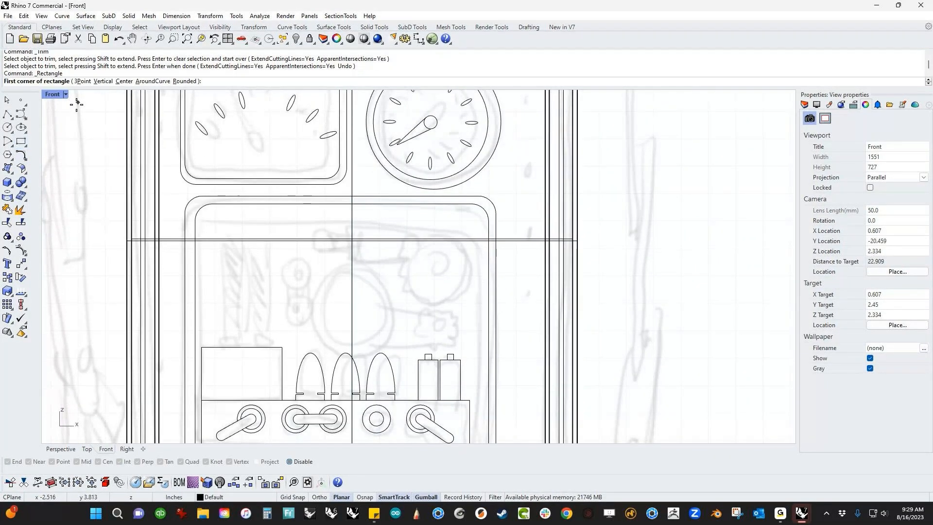
pyautogui.click(185, 81)
pyautogui.scroll(2, 232, 232)
pyautogui.click(216, 236)
pyautogui.click(247, 395)
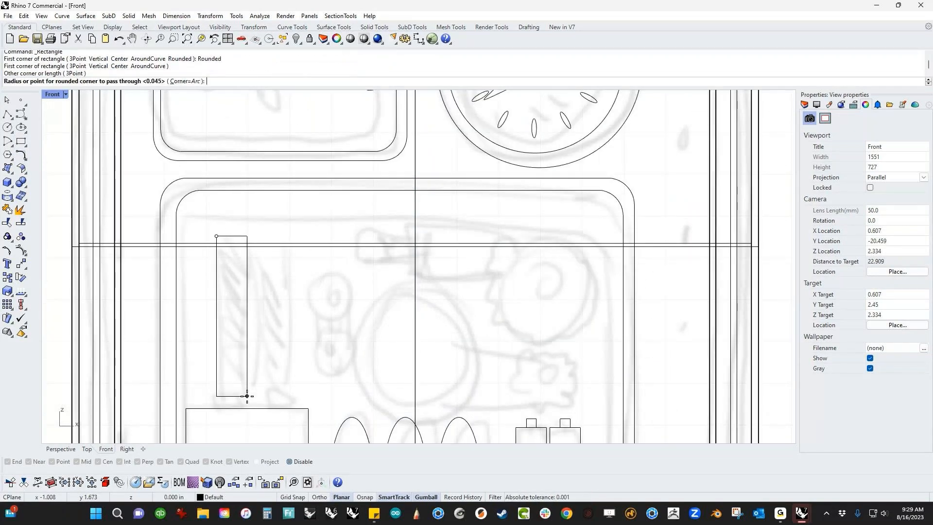
pyautogui.click(246, 393)
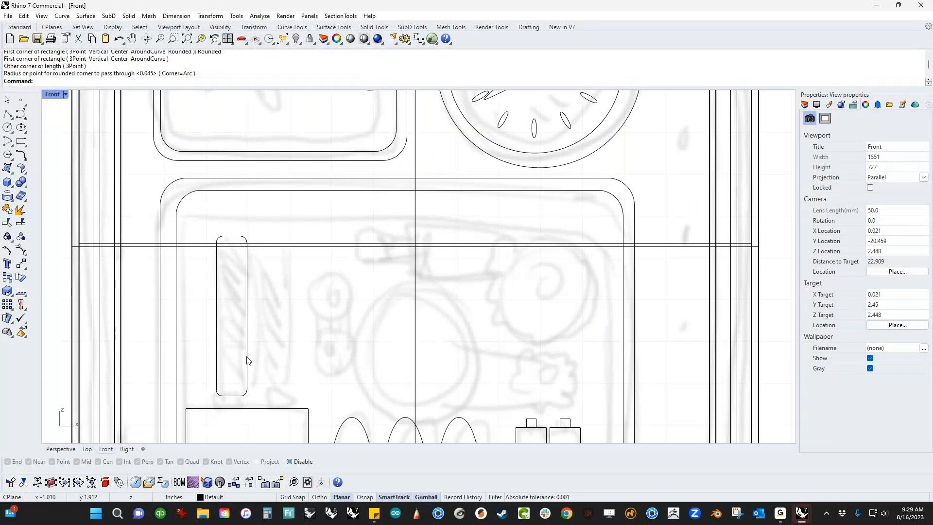
# Draw a small rectangle overlapping the lower end of the tall rounded rectangle and the top edge of the box.
pyautogui.scroll(4, 228, 405)
pyautogui.click(26, 147)
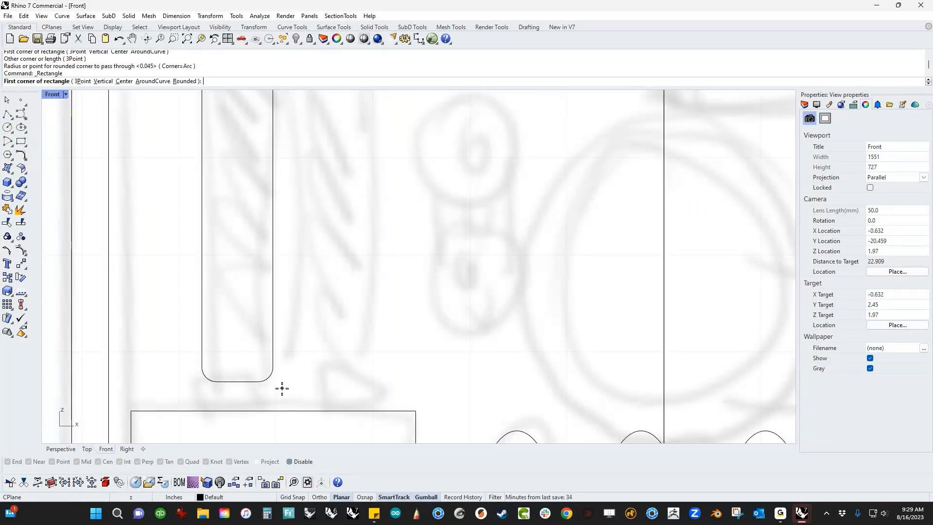
pyautogui.click(217, 372)
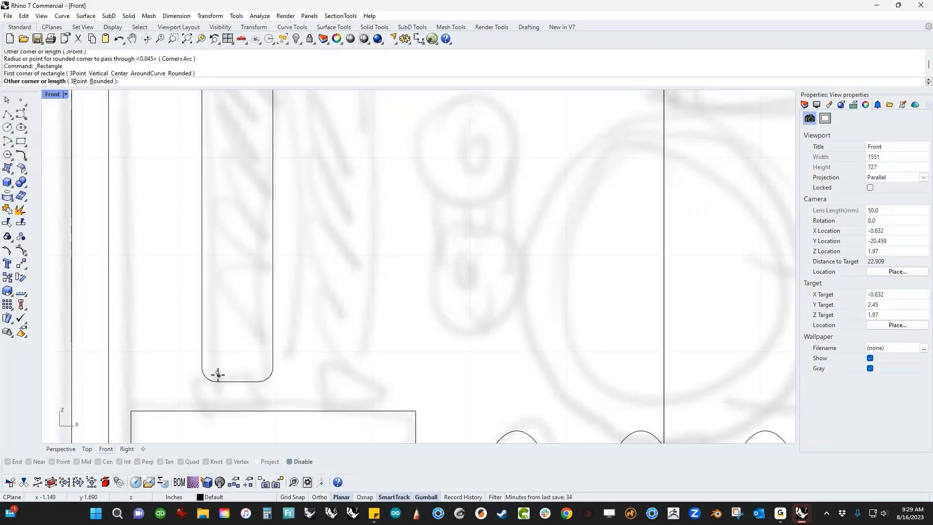
pyautogui.click(257, 419)
pyautogui.rightClick(257, 419)
pyautogui.press('Escape')
# Merge the tall rounded rectangle and the small rectangle into one outline with CurveBoolean.
pyautogui.moveTo(290, 371); pyautogui.dragTo(225, 391)
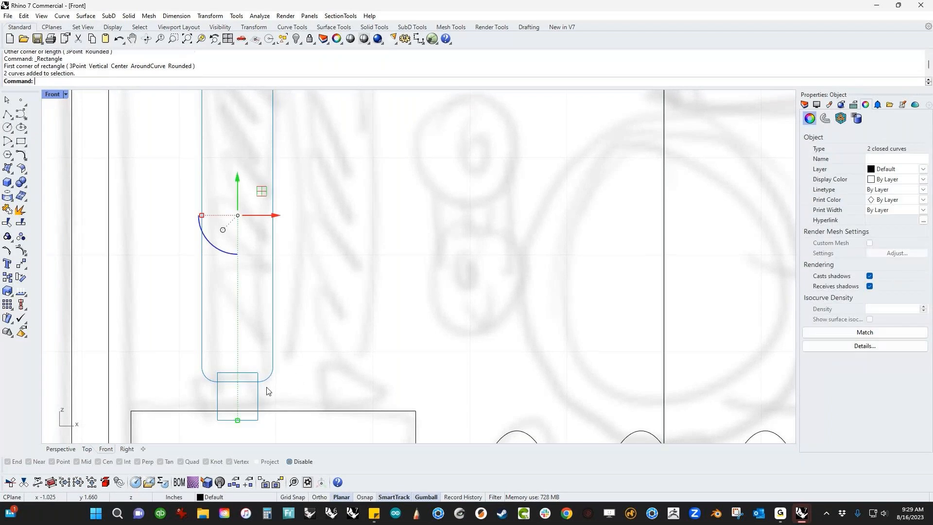
pyautogui.press('Return')
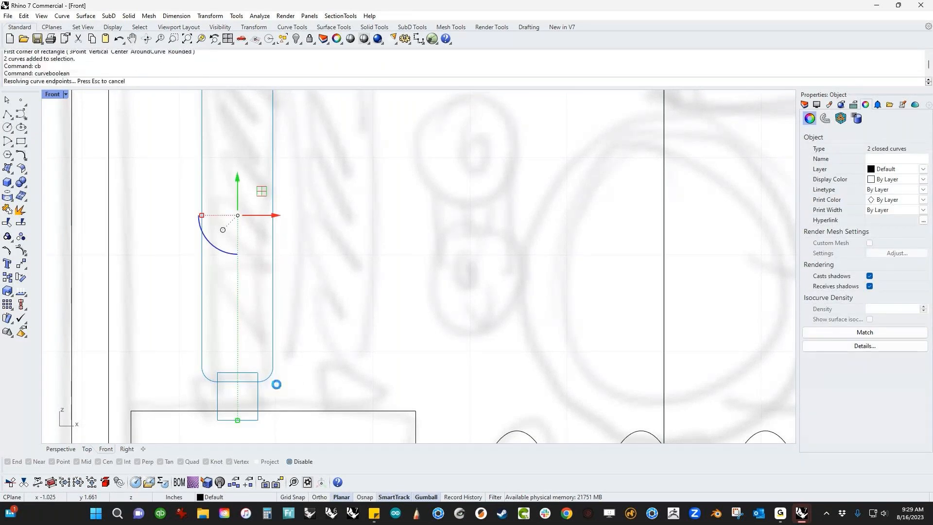
pyautogui.moveTo(322, 373); pyautogui.dragTo(262, 389, button='right')
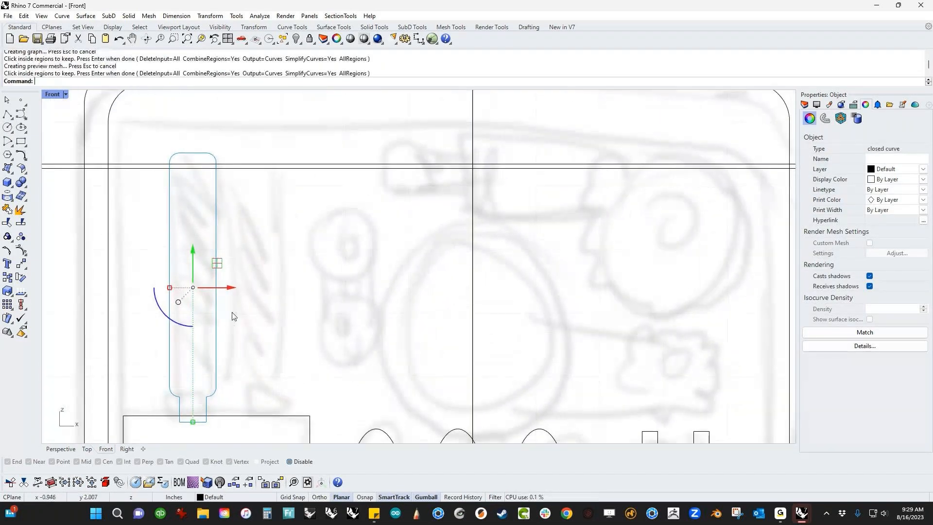
# Duplicate the merged outline horizontally to form a second tall bar just to its right.
pyautogui.press('alt')
pyautogui.moveTo(224, 287); pyautogui.dragTo(255, 295)
pyautogui.press('Escape')
# Copy the linked second and third knobs with their bar straight up into the open area above the bullet shapes.
pyautogui.scroll(-10, 339, 346)
pyautogui.moveTo(340, 350)
pyautogui.mouseDown(button='right')
pyautogui.moveTo(281, 232)
pyautogui.moveTo(263, 260)
pyautogui.mouseUp(button='right')
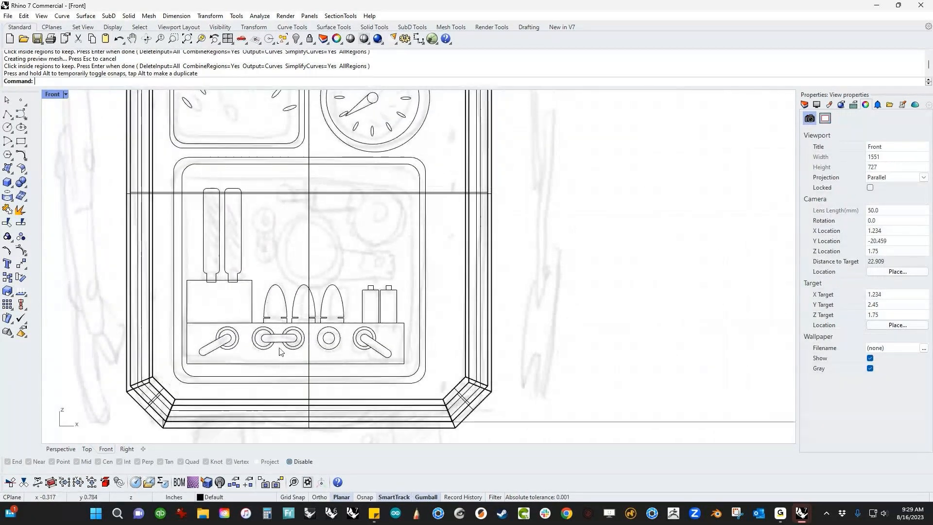
pyautogui.scroll(6, 282, 353)
pyautogui.moveTo(212, 352); pyautogui.dragTo(333, 299)
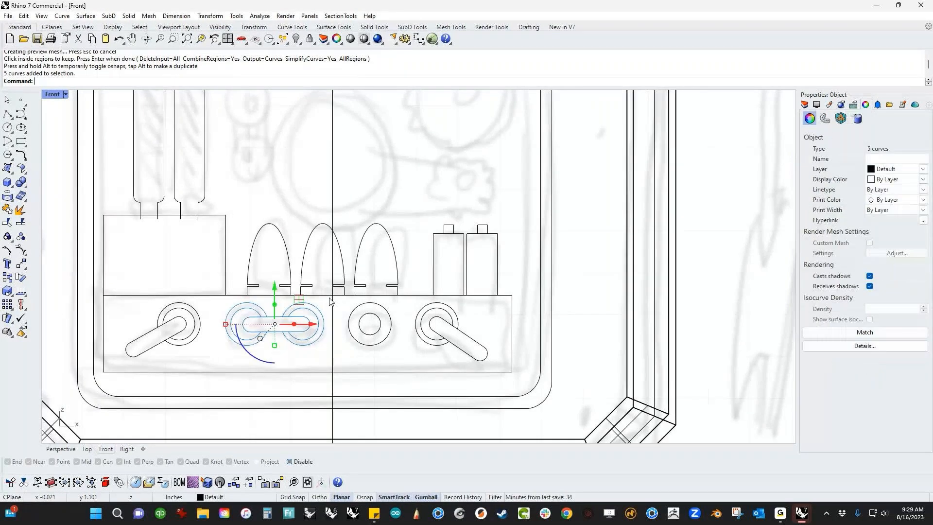
pyautogui.scroll(-4, 331, 305)
pyautogui.moveTo(332, 305); pyautogui.dragTo(330, 355, button='right')
pyautogui.moveTo(293, 334); pyautogui.dragTo(295, 240)
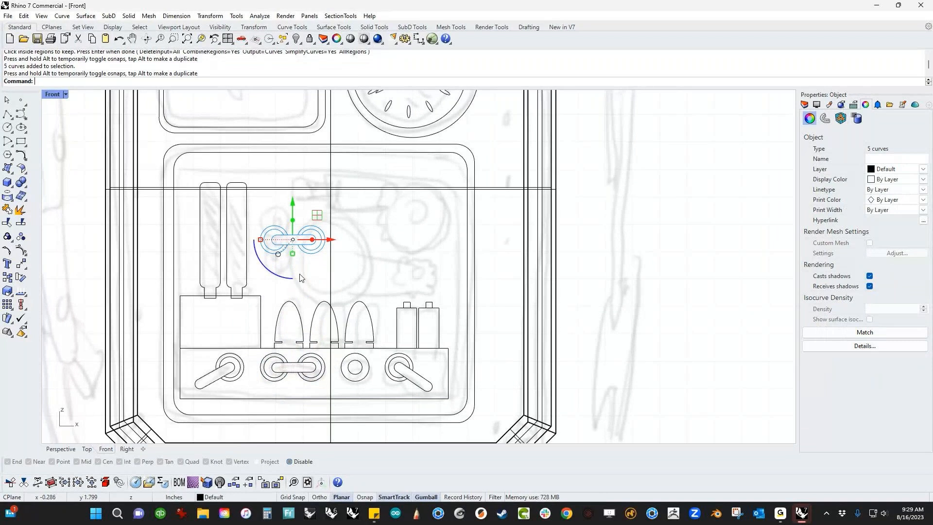
# Rotate the copied knob pair to vertical and move it beside the two tall bars.
pyautogui.moveTo(277, 276); pyautogui.dragTo(358, 240)
pyautogui.moveTo(257, 243)
pyautogui.mouseDown()
pyautogui.moveTo(238, 244)
pyautogui.moveTo(271, 240)
pyautogui.mouseUp()
pyautogui.press('Escape')
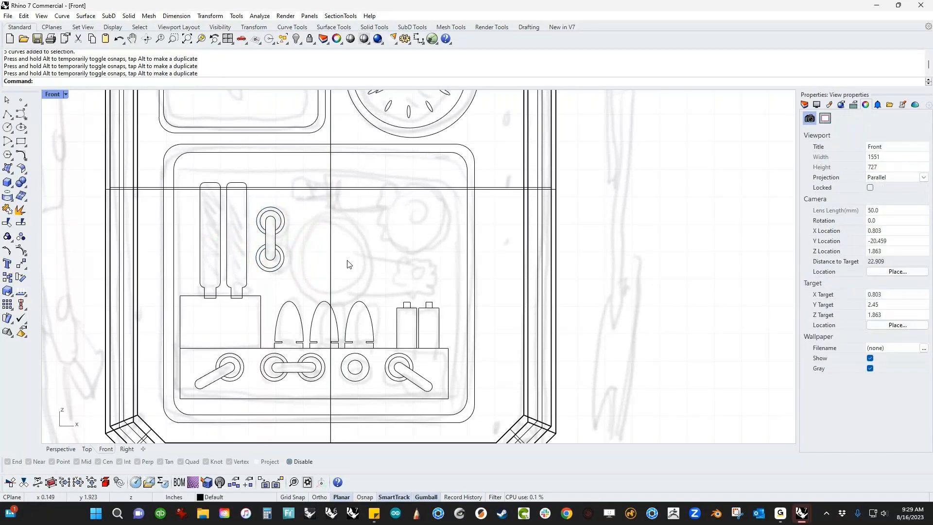
pyautogui.scroll(2, 379, 255)
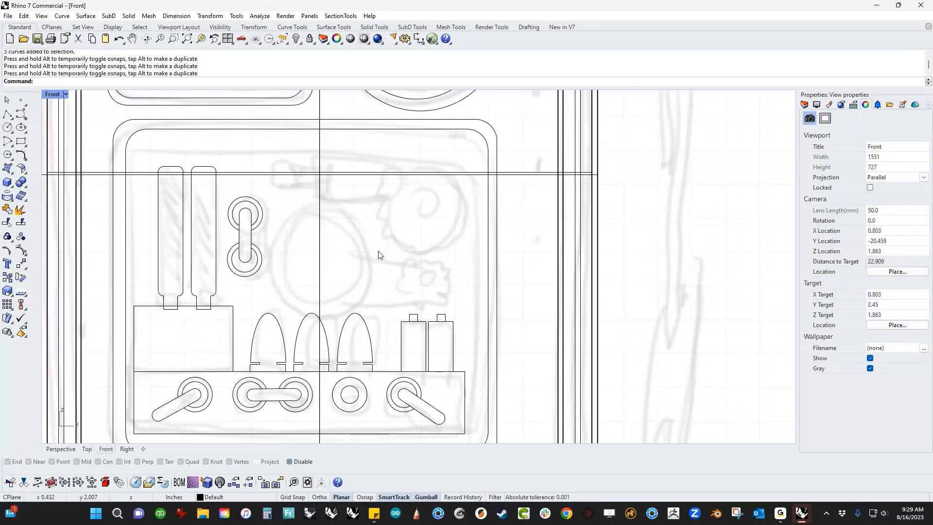
# Draw a circle about 0.75 in in diameter over the sketched large ring beside the vertical knob pair.
pyautogui.scroll(1, 380, 254)
pyautogui.scroll(1, 381, 256)
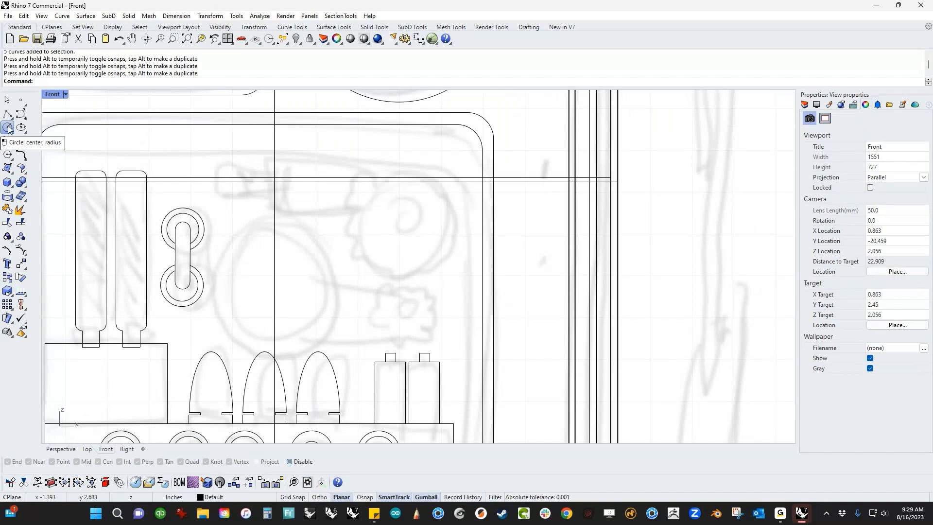
pyautogui.click(8, 128)
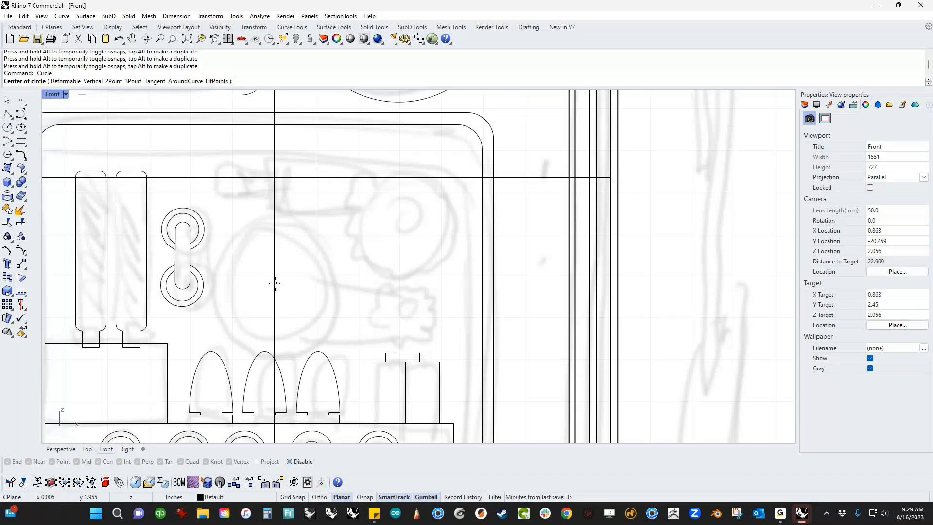
pyautogui.click(275, 283)
pyautogui.click(326, 318)
pyautogui.rightClick(314, 311)
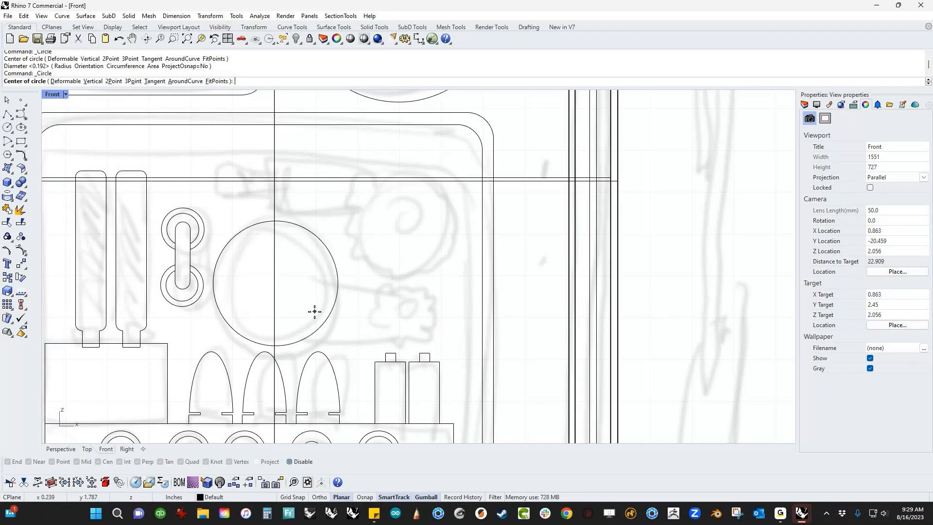
pyautogui.press('Escape')
# Duplicate the large circle in place and scale the copy down uniformly to form the ring's inner edge.
pyautogui.click(326, 325)
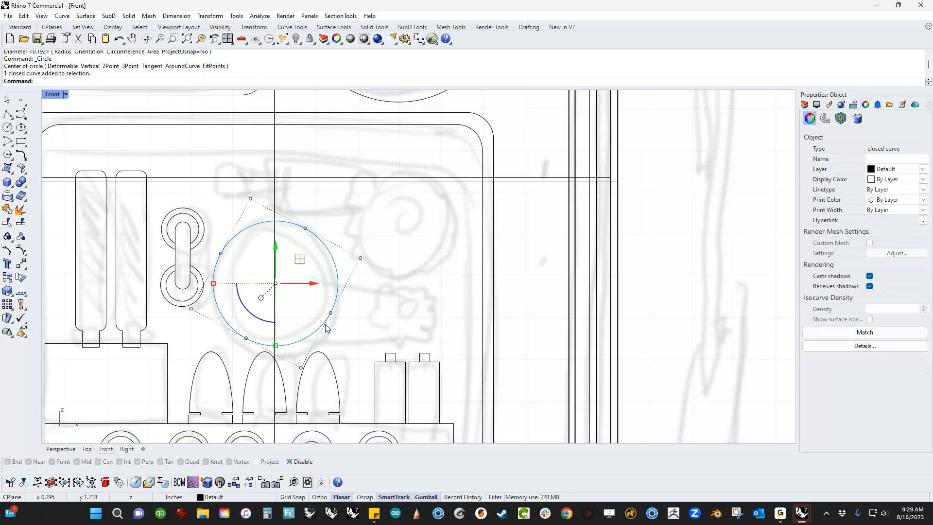
pyautogui.hotkey('ctrl', 'c')
pyautogui.hotkey('ctrl', 'v')
pyautogui.keyDown('shift'); pyautogui.moveTo(276, 346); pyautogui.dragTo(275, 329); pyautogui.keyUp('shift')
pyautogui.click(391, 322)
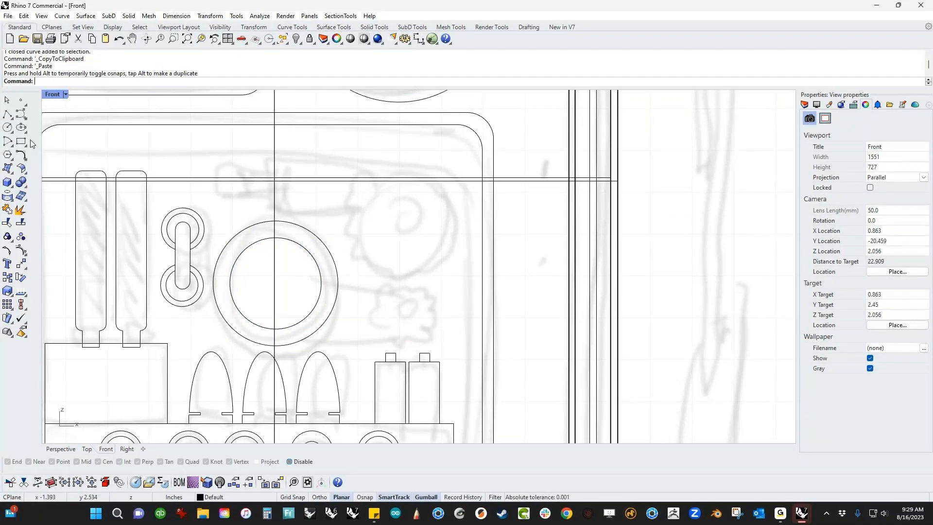
# Draw a circle about 0.32 in in diameter over the small sketched gear above the two battery shapes.
pyautogui.click(8, 128)
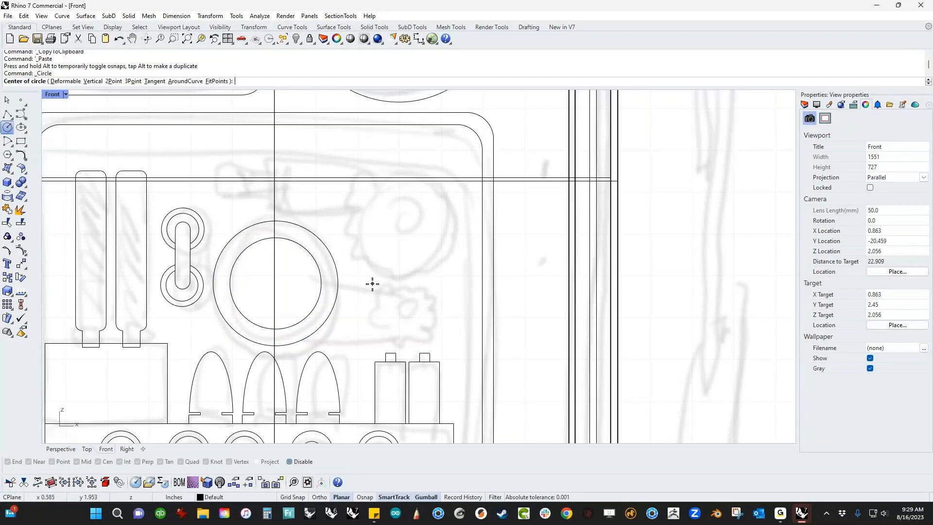
pyautogui.click(405, 314)
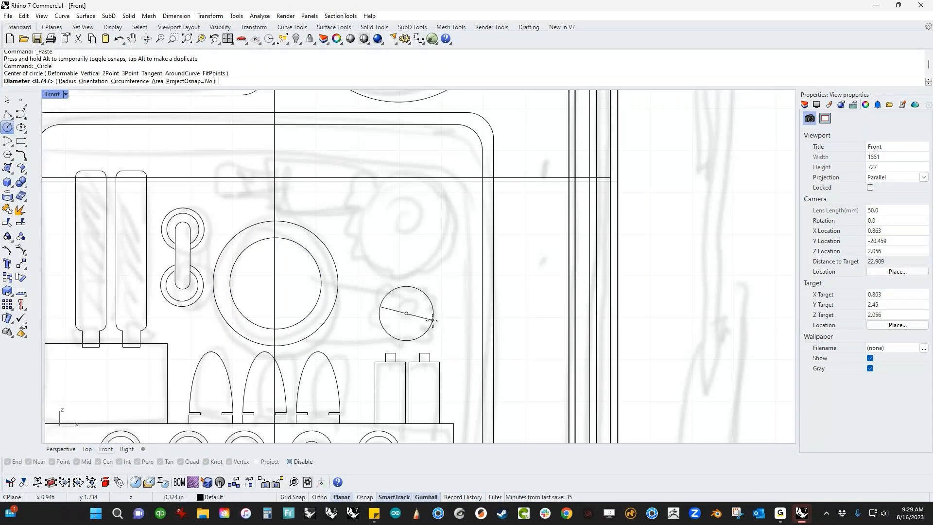
pyautogui.click(434, 322)
# Draw a pointed V-shaped tooth with a polyline over the upper edge of the gear circle, with both ends inside it.
pyautogui.scroll(2, 431, 321)
pyautogui.click(7, 114)
pyautogui.scroll(3, 404, 313)
pyautogui.click(353, 258)
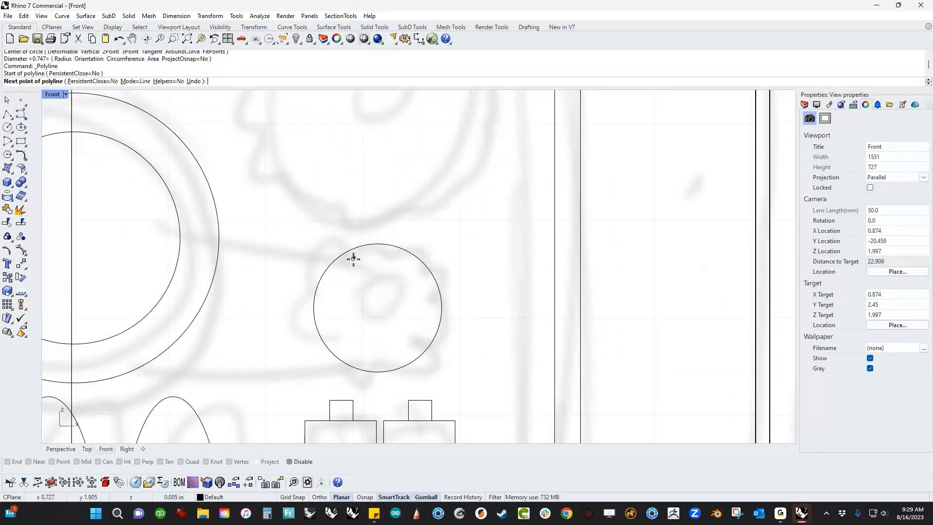
pyautogui.click(376, 207)
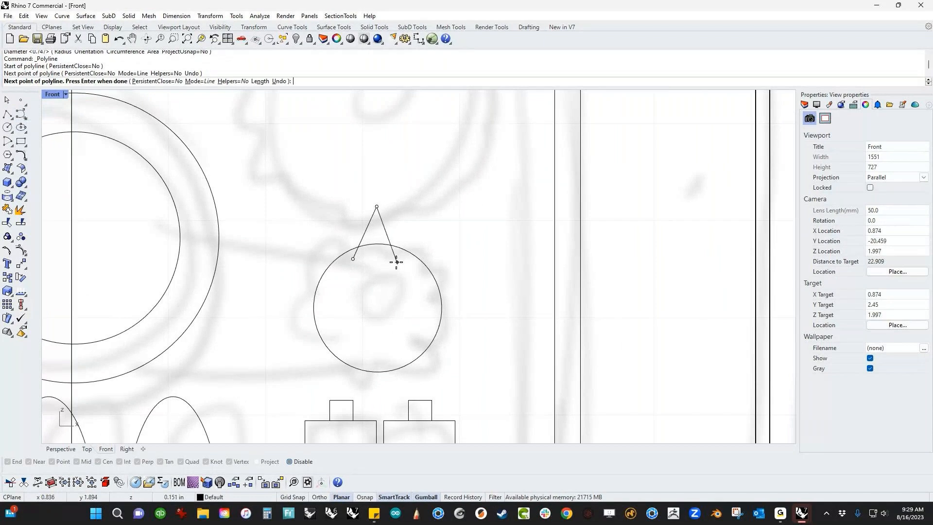
pyautogui.click(397, 262)
pyautogui.press('Return')
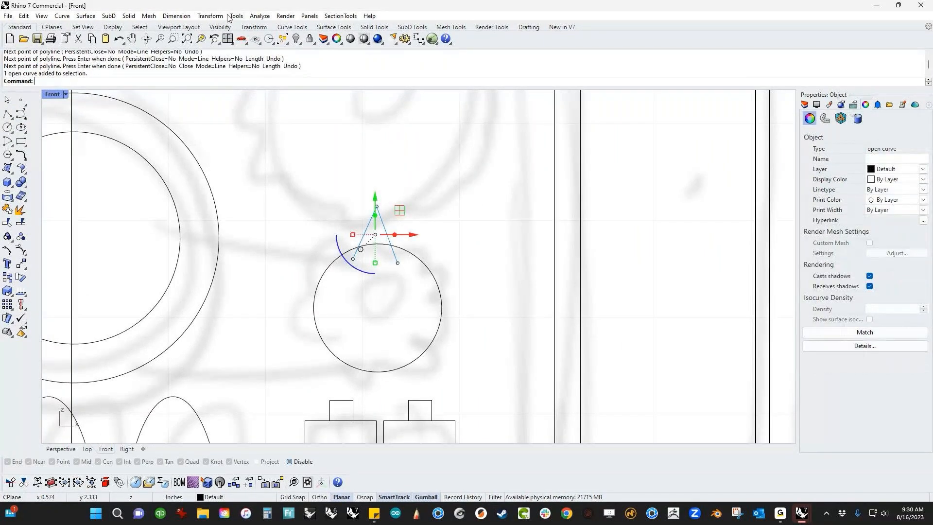
# Polar-array the V-shaped tooth around the gear circle's center with 12 items over 360 degrees.
pyautogui.click(210, 15)
pyautogui.moveTo(243, 139)
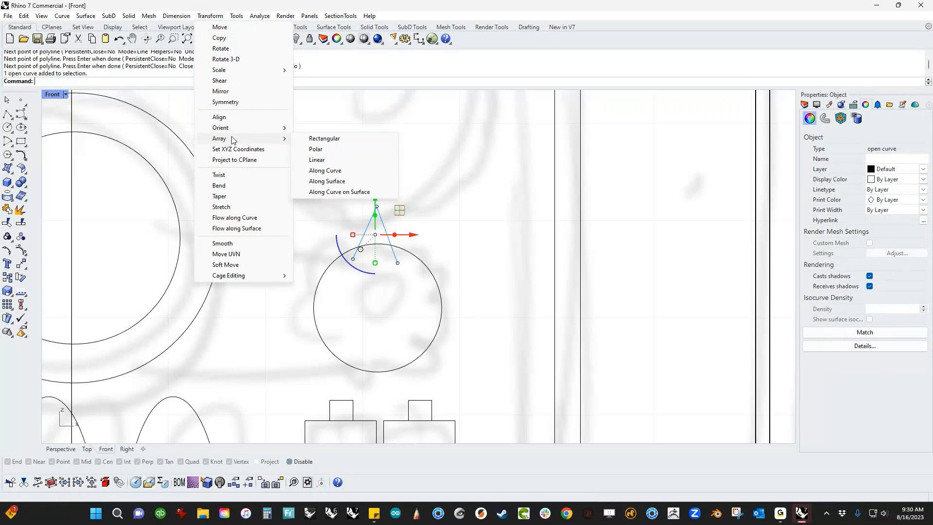
pyautogui.click(339, 152)
pyautogui.scroll(2, 386, 311)
pyautogui.click(385, 306)
pyautogui.press('Return')
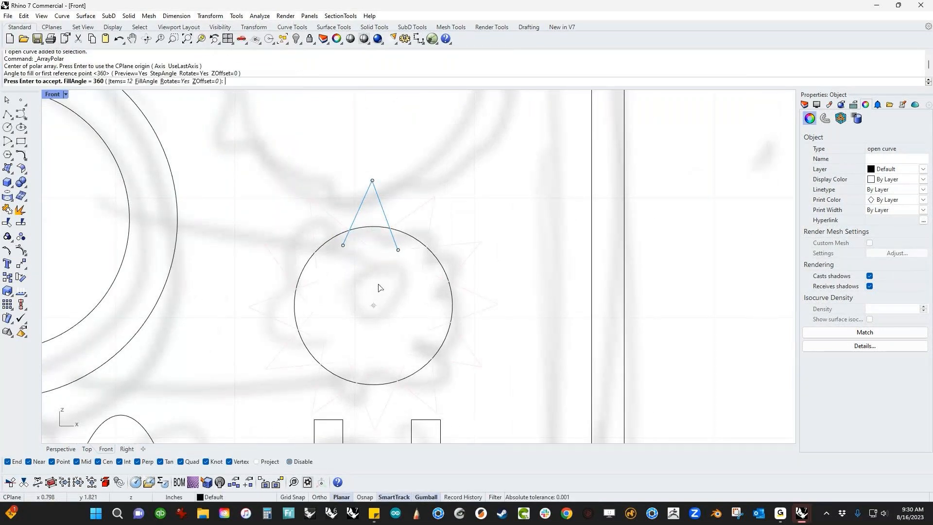
pyautogui.press('Return')
# Merge the gear circle and all twelve teeth into a single star-shaped outline with CurveBoolean, deleting the input curves.
pyautogui.scroll(-2, 383, 289)
pyautogui.moveTo(238, 163); pyautogui.dragTo(526, 379)
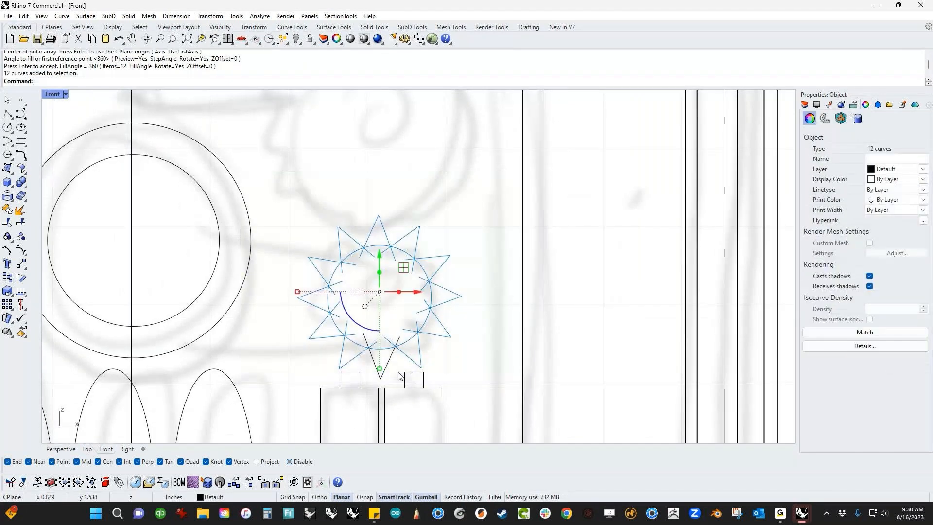
pyautogui.keyDown('shift'); pyautogui.click(392, 365); pyautogui.keyUp('shift')
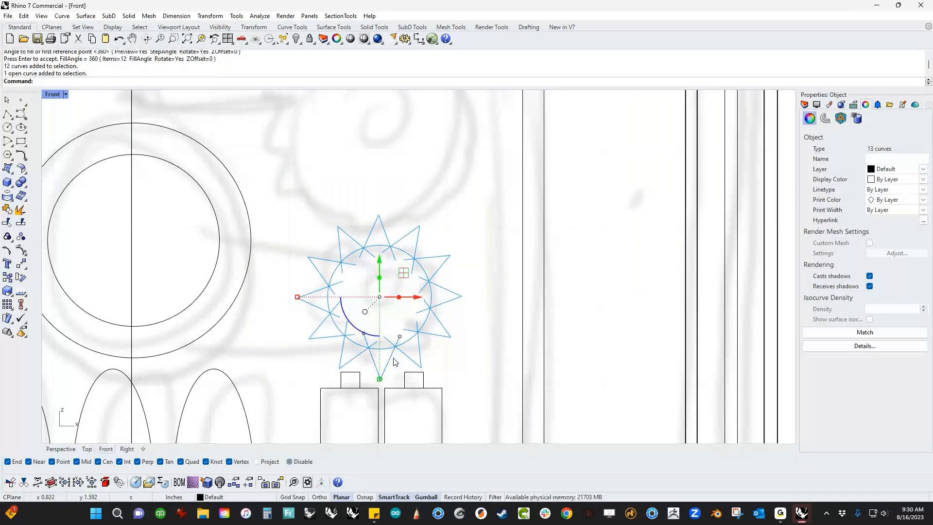
pyautogui.write('cb')
pyautogui.press('Return')
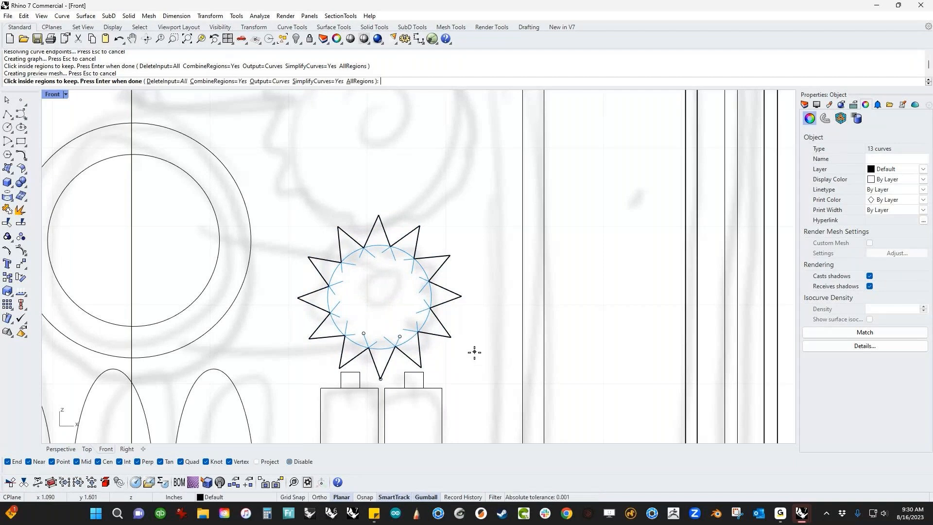
pyautogui.press('Return')
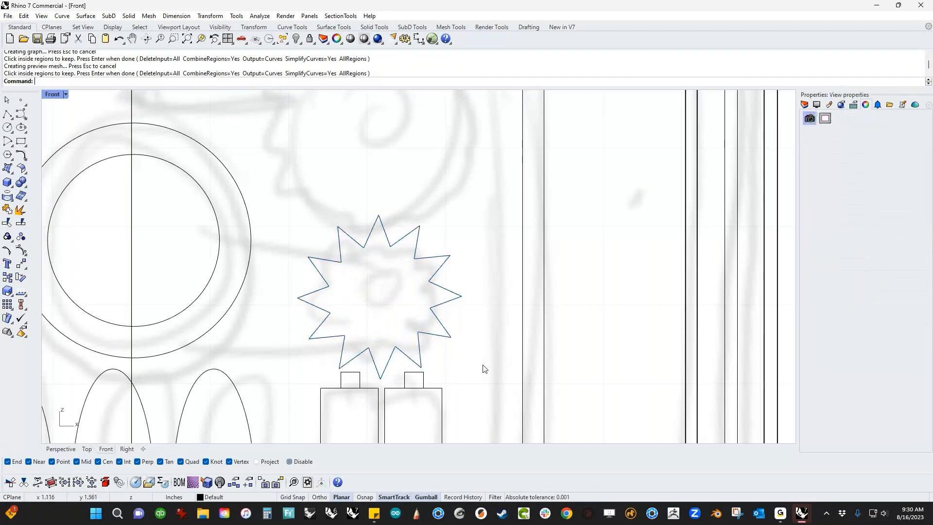
# Draw a three-point circle through three tooth tips of the star-shaped gear.
pyautogui.click(8, 127)
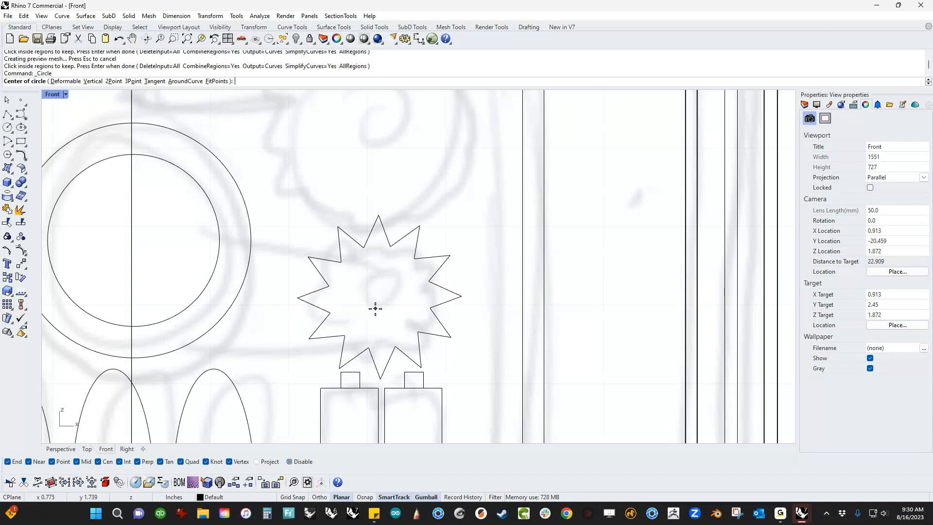
pyautogui.click(13, 130)
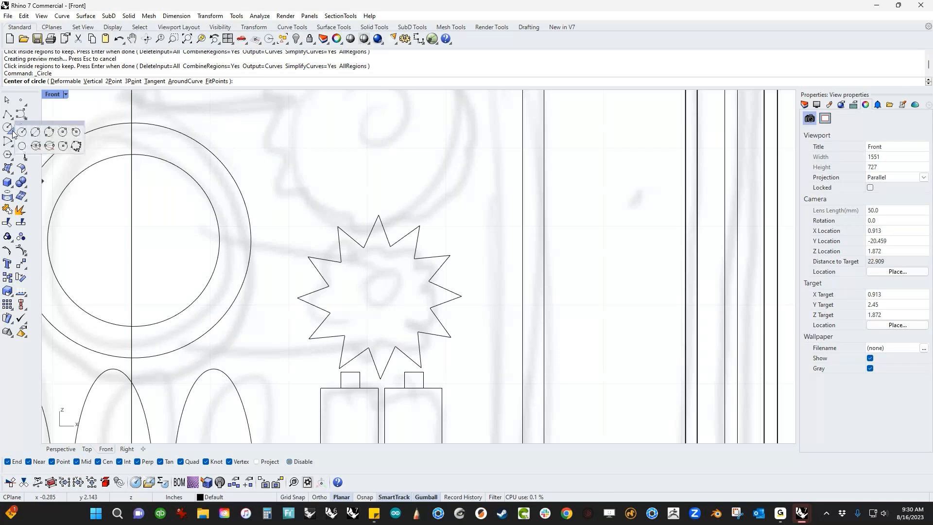
pyautogui.click(50, 135)
pyautogui.click(298, 298)
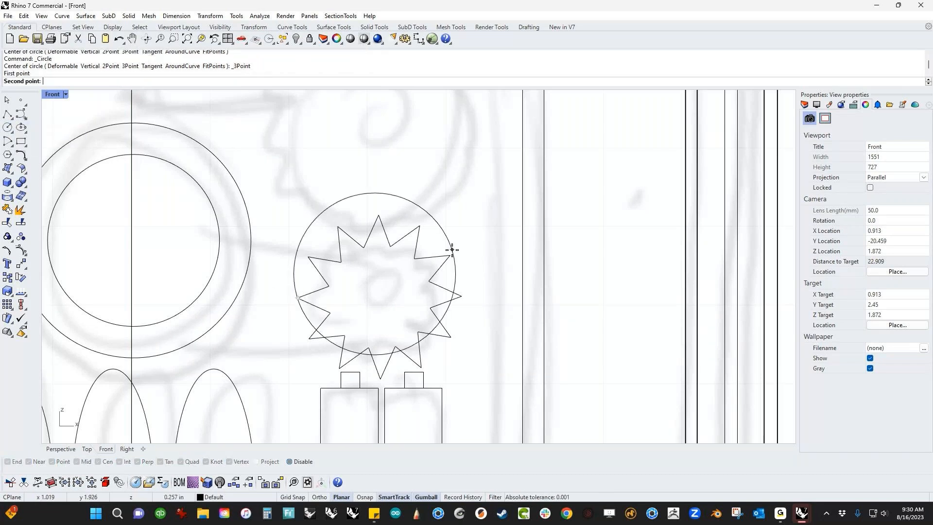
pyautogui.click(450, 254)
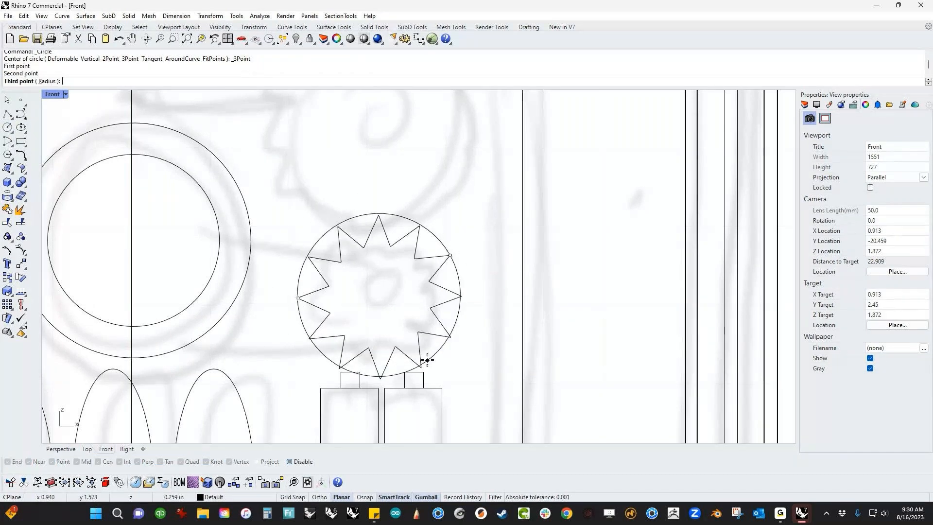
pyautogui.click(421, 365)
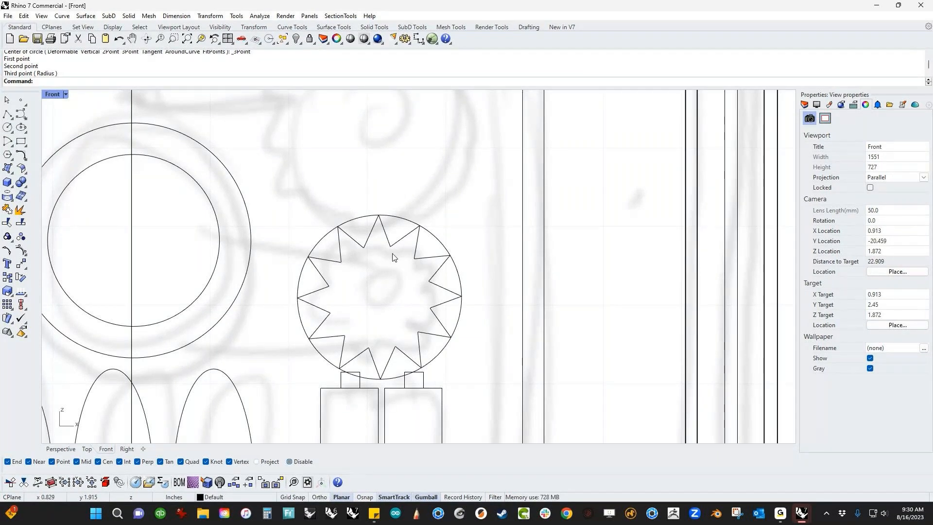
# Scale the circle through the tooth tips down uniformly to make a hub circle inside the gear.
pyautogui.click(304, 266)
pyautogui.moveTo(298, 297); pyautogui.dragTo(344, 296)
pyautogui.click(452, 377)
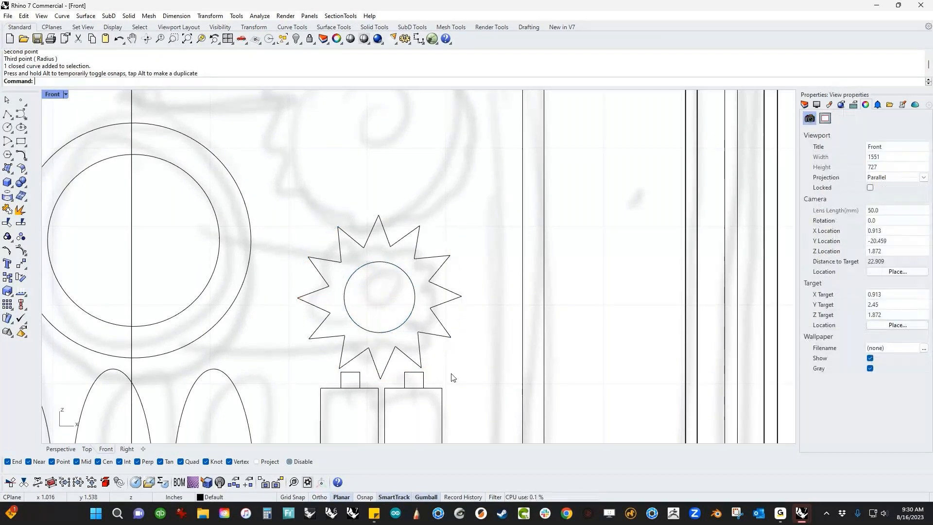
# Duplicate the gear's hub circle in place and scale the copy down uniformly into a small center hole.
pyautogui.click(388, 334)
pyautogui.hotkey('ctrl', 'c')
pyautogui.hotkey('ctrl', 'v')
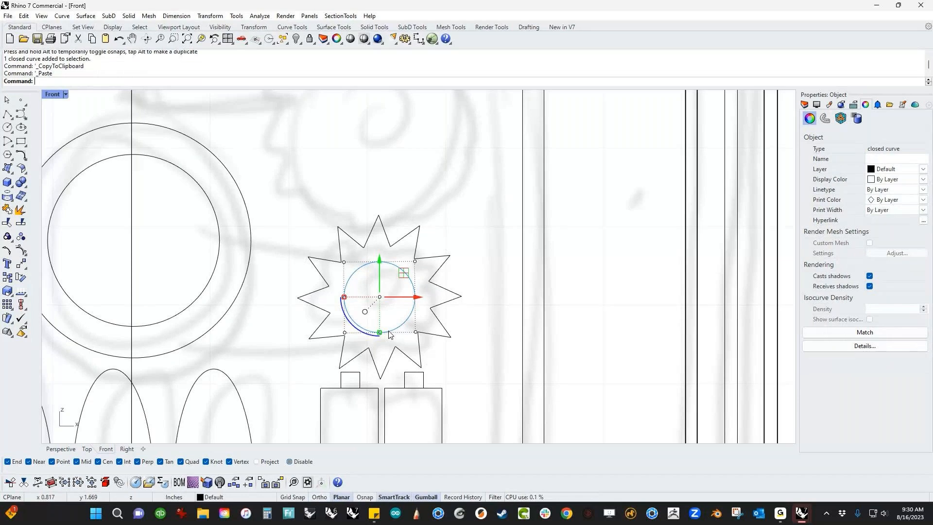
pyautogui.keyDown('shift'); pyautogui.moveTo(379, 332); pyautogui.dragTo(380, 307); pyautogui.keyUp('shift')
pyautogui.click(465, 364)
# Begin a belt polyline with a straight segment from the large ring's upper edge to the gear's upper far side.
pyautogui.scroll(-2, 452, 353)
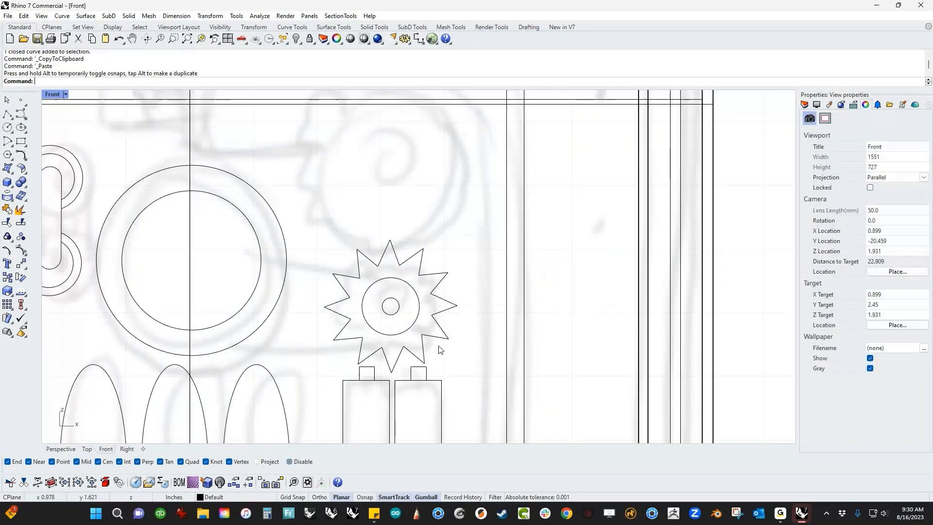
pyautogui.moveTo(289, 341); pyautogui.dragTo(395, 316, button='right')
pyautogui.scroll(-2, 395, 315)
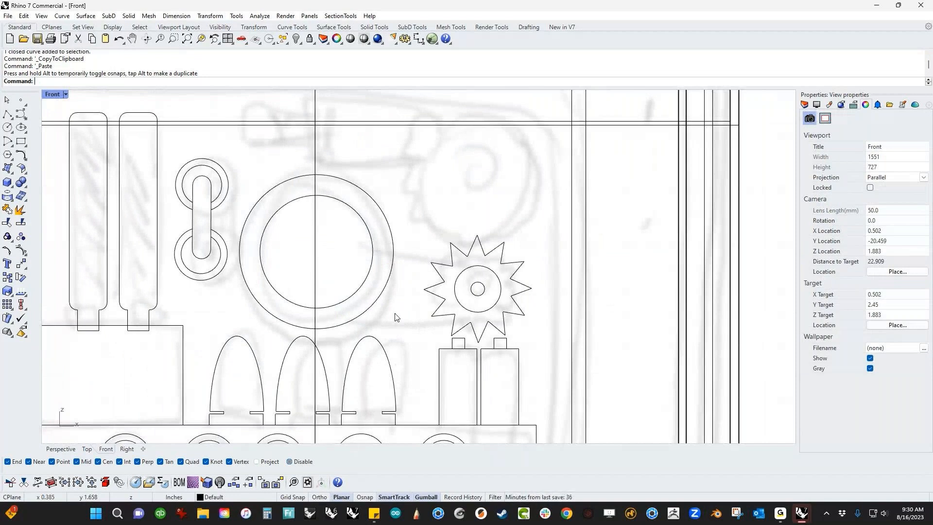
pyautogui.write('pl')
pyautogui.press('Return')
pyautogui.click(338, 183)
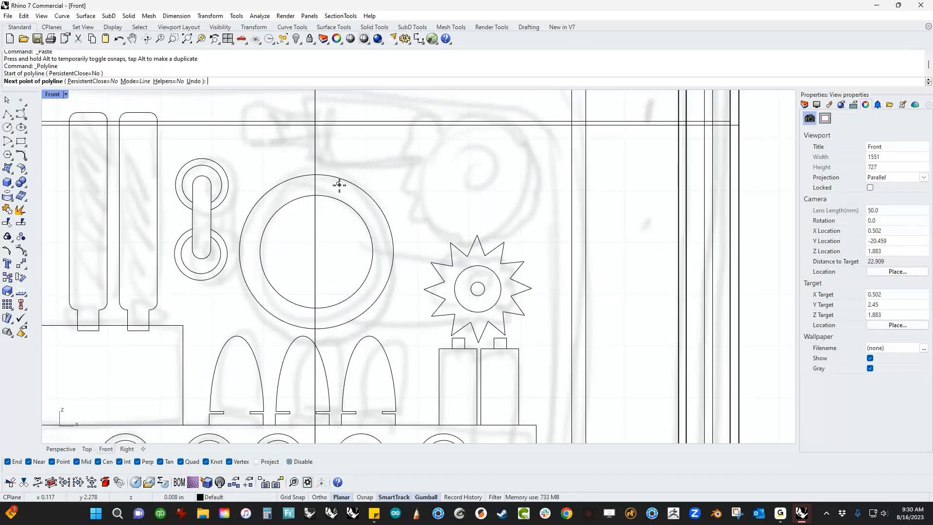
pyautogui.click(504, 258)
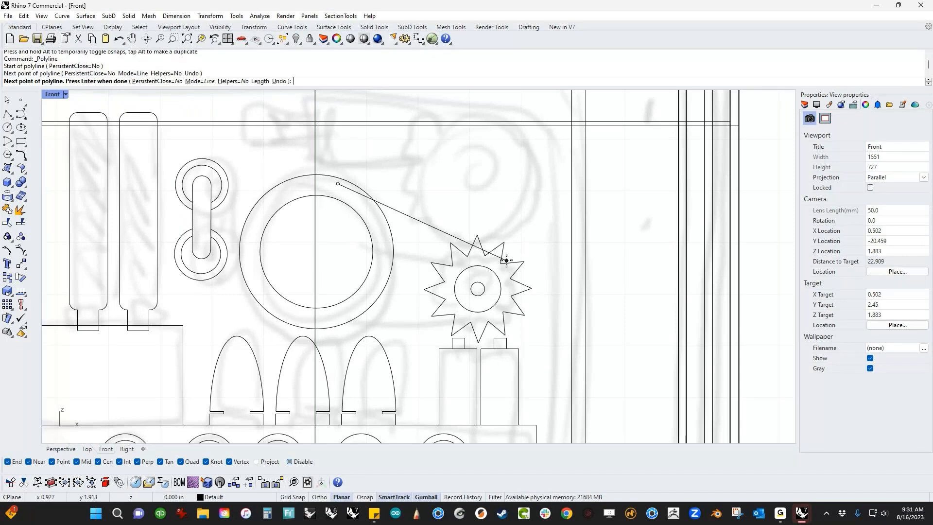
# Continue the belt with an arc around the gear, a straight segment back to the ring's underside, and a closing arc around the ring.
pyautogui.write('m')
pyautogui.press('Return')
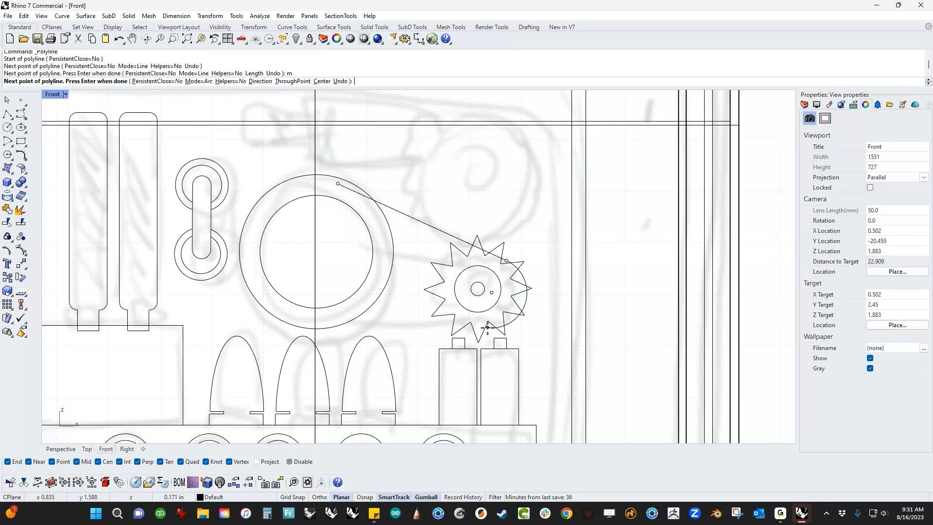
pyautogui.click(487, 328)
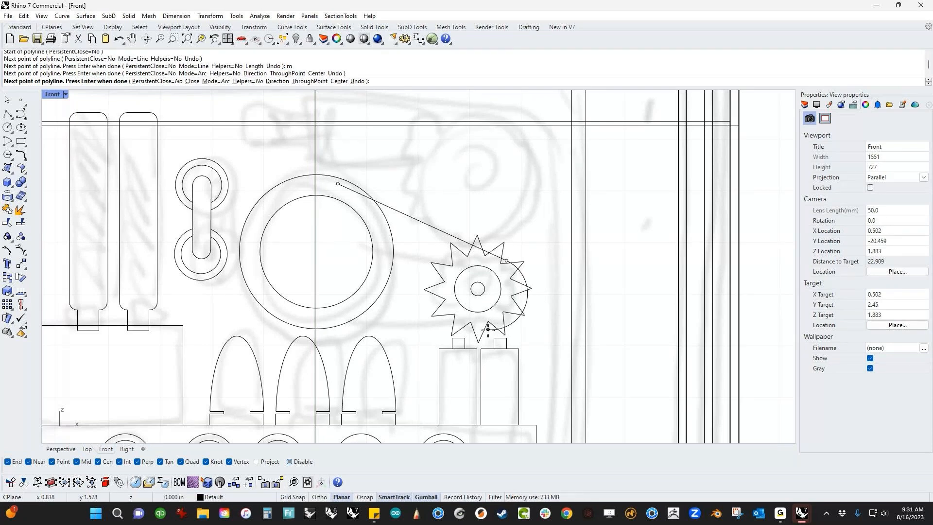
pyautogui.press('Return')
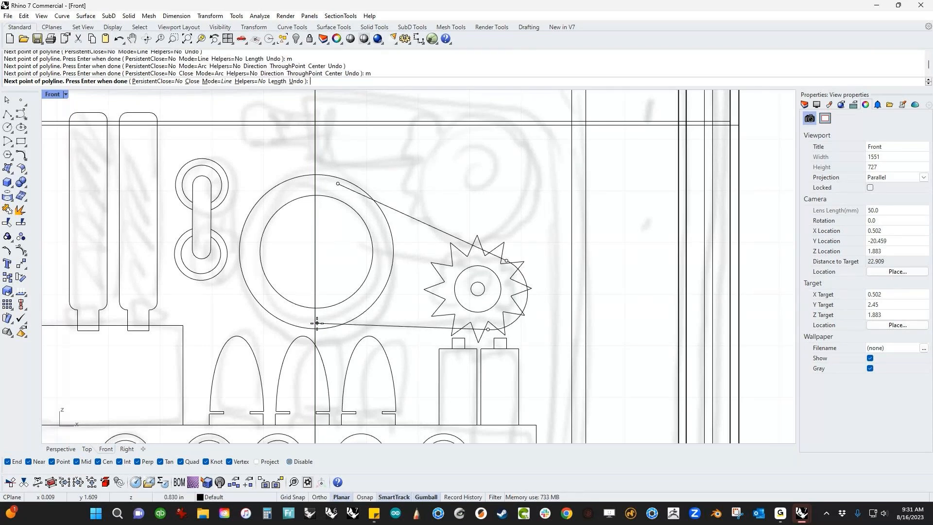
pyautogui.click(317, 323)
pyautogui.write('m')
pyautogui.press('Return')
pyautogui.click(338, 183)
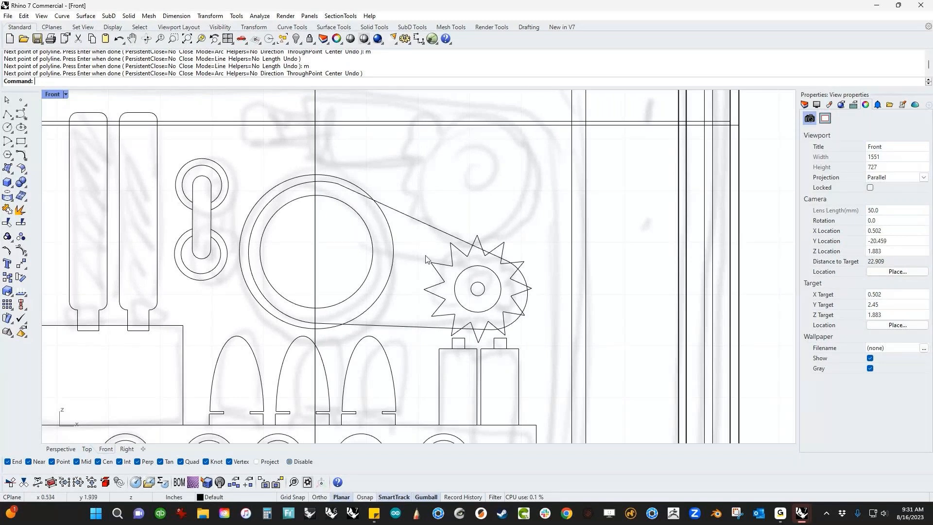
# Duplicate the closed belt curve, scale the copy down uniformly, and shift it slightly toward the gear as the belt's inner edge.
pyautogui.click(422, 221)
pyautogui.hotkey('ctrl', 'c')
pyautogui.hotkey('ctrl', 'v')
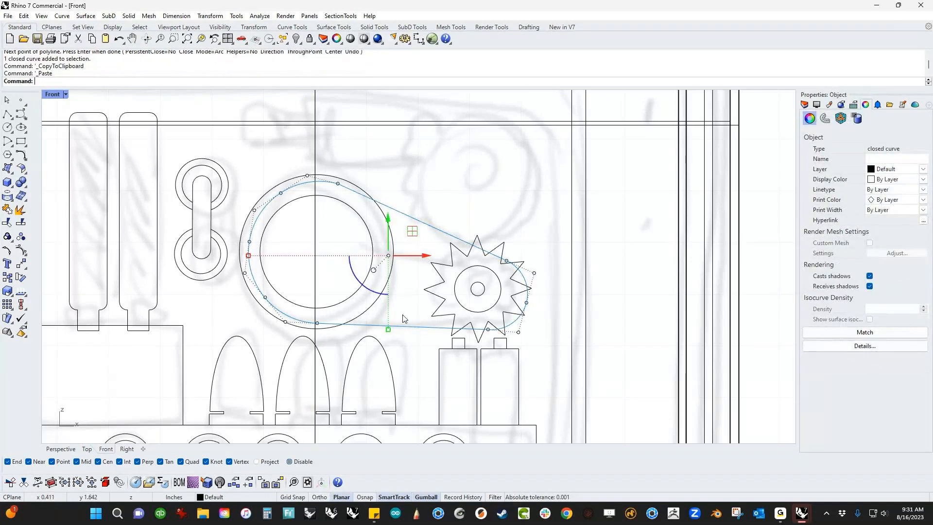
pyautogui.keyDown('shift'); pyautogui.moveTo(388, 329); pyautogui.dragTo(388, 319); pyautogui.keyUp('shift')
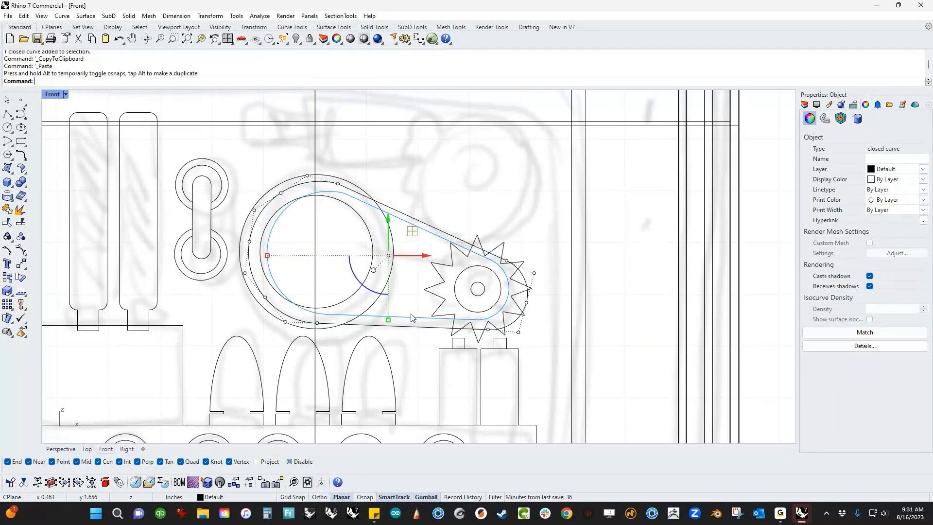
pyautogui.moveTo(388, 255); pyautogui.dragTo(398, 259)
pyautogui.click(458, 202)
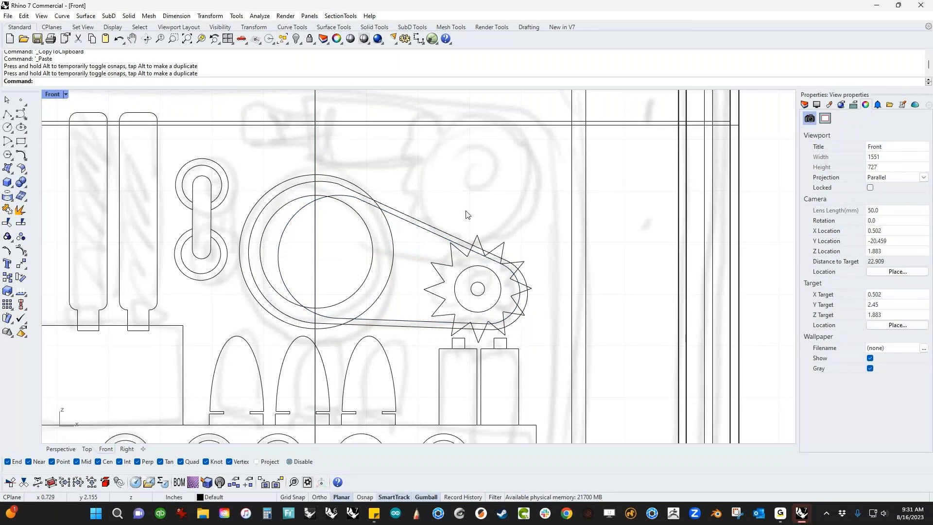
# Trim away both belt curves inside the large ring, using the ring's outer circle and the gear outline as cutting objects.
pyautogui.click(391, 231)
pyautogui.keyDown('shift'); pyautogui.click(443, 265); pyautogui.keyUp('shift')
pyautogui.hotkey('ctrl', 't')
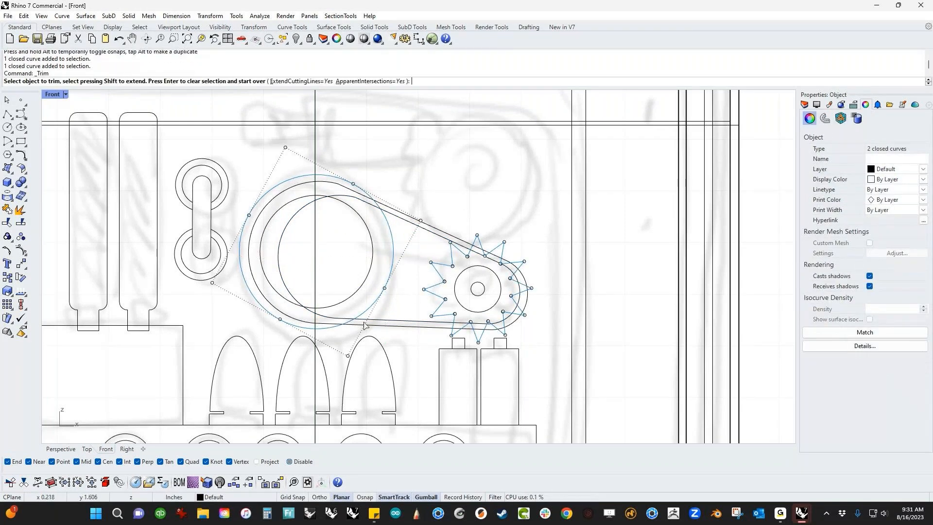
pyautogui.click(334, 323)
pyautogui.click(334, 323)
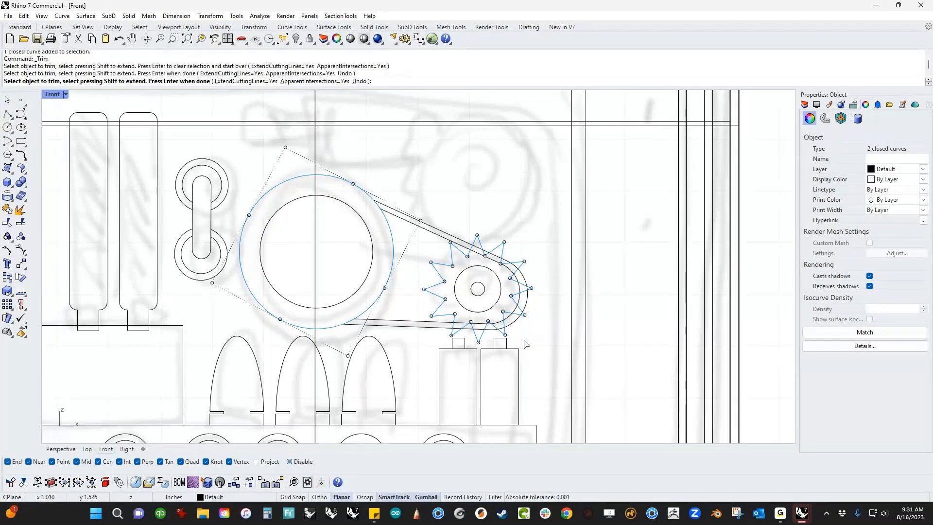
# Trim away the belt segments that cross the gear's teeth so the belt passes behind the gear.
pyautogui.scroll(5, 486, 330)
pyautogui.click(420, 316)
pyautogui.click(421, 316)
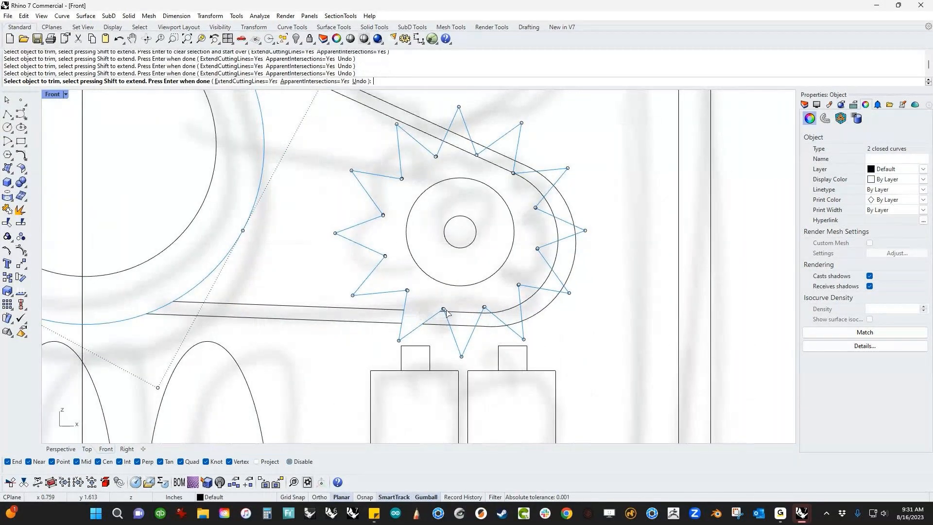
pyautogui.click(473, 312)
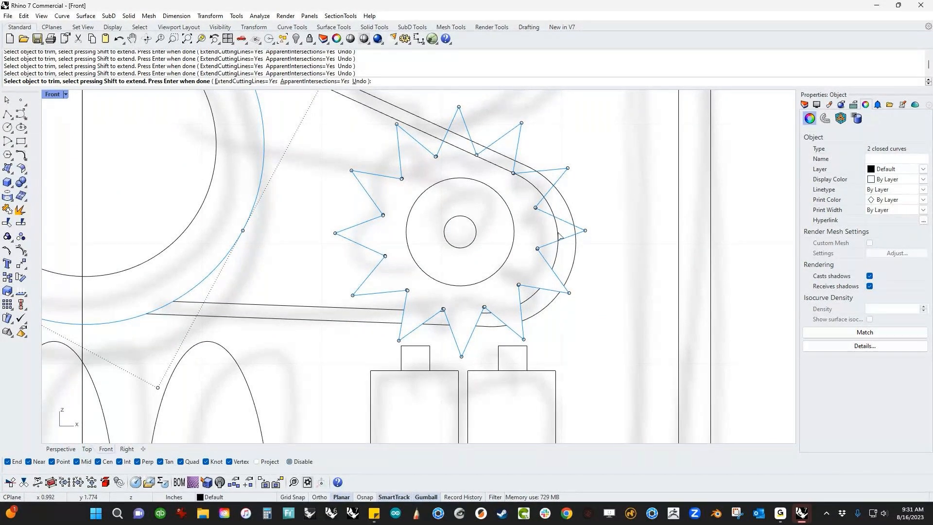
pyautogui.click(536, 187)
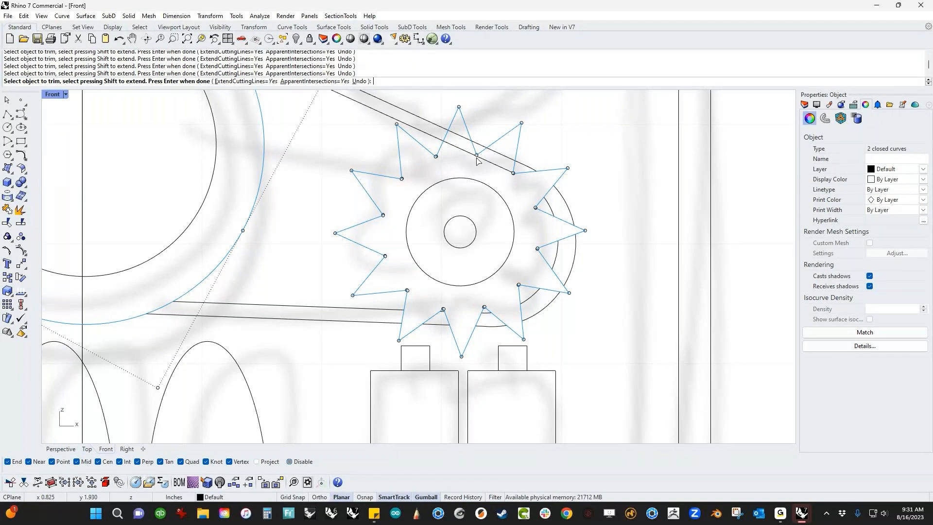
pyautogui.click(478, 159)
pyautogui.click(463, 143)
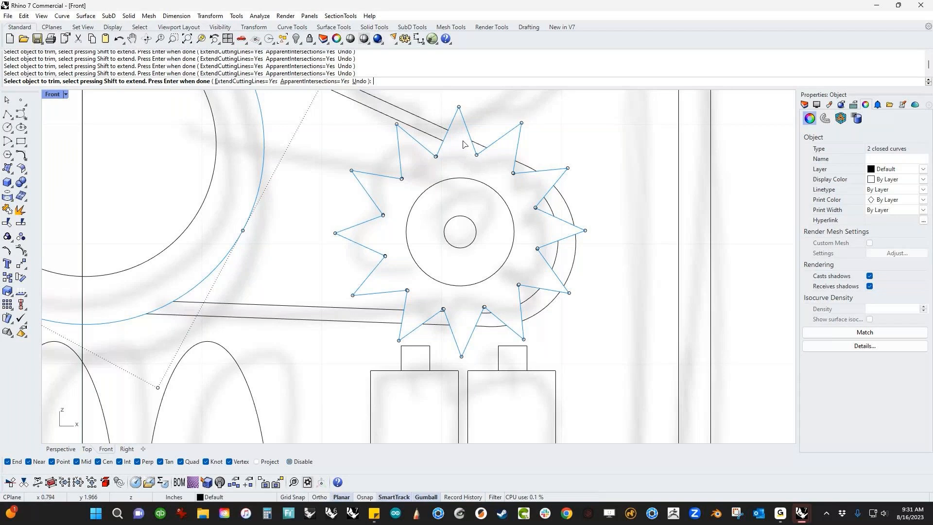
pyautogui.scroll(-2, 463, 144)
pyautogui.press('Return')
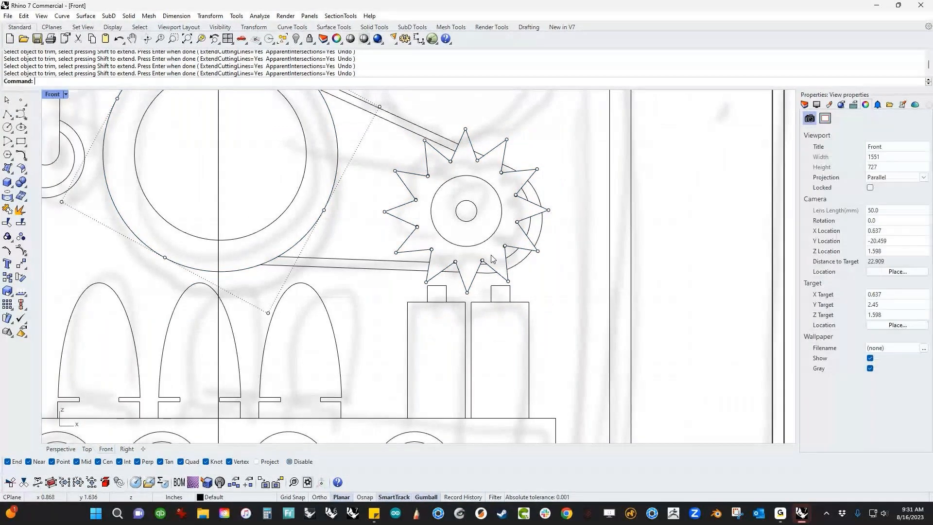
# Draw a circle for the pulley directly above the gear, following the sketched spiral wheel.
pyautogui.scroll(-2, 492, 258)
pyautogui.scroll(-2, 492, 258)
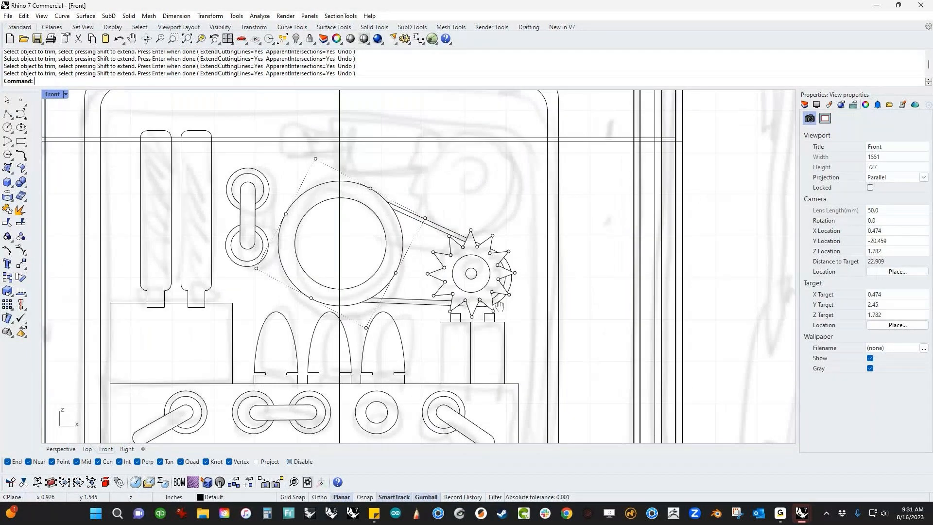
pyautogui.scroll(5, 466, 311)
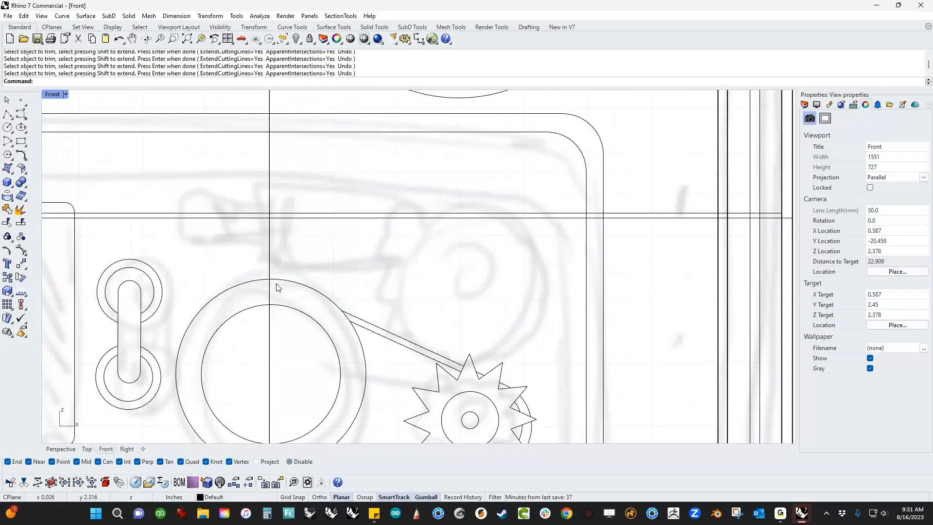
pyautogui.write('c')
pyautogui.press('Return')
pyautogui.click(470, 275)
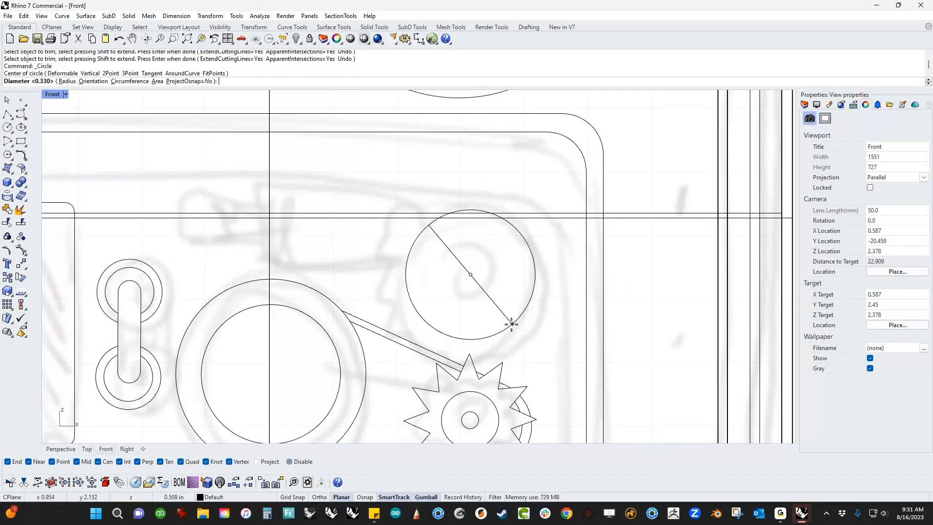
pyautogui.click(513, 331)
# Duplicate the pulley circle in place and scale the copies down uniformly into concentric middle and center circles.
pyautogui.click(506, 339)
pyautogui.hotkey('ctrl', 'c')
pyautogui.hotkey('ctrl', 'v')
pyautogui.keyDown('shift'); pyautogui.moveTo(470, 344); pyautogui.dragTo(471, 294); pyautogui.keyUp('shift')
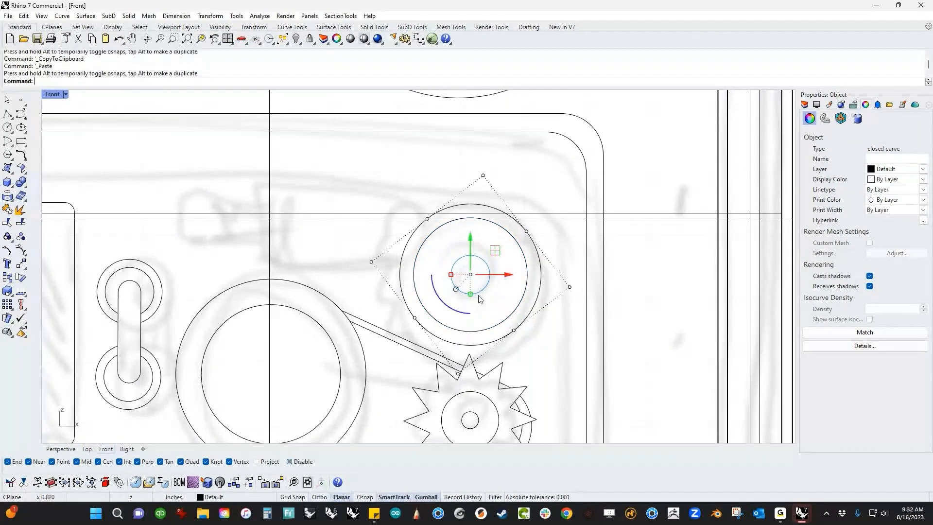
pyautogui.click(393, 280)
# Duplicate a battery body and its terminal from below the gear, place the copy above the large ring, and rotate it horizontal.
pyautogui.moveTo(393, 279); pyautogui.dragTo(448, 281, button='right')
pyautogui.scroll(-8, 199, 246)
pyautogui.moveTo(235, 275); pyautogui.dragTo(273, 225, button='right')
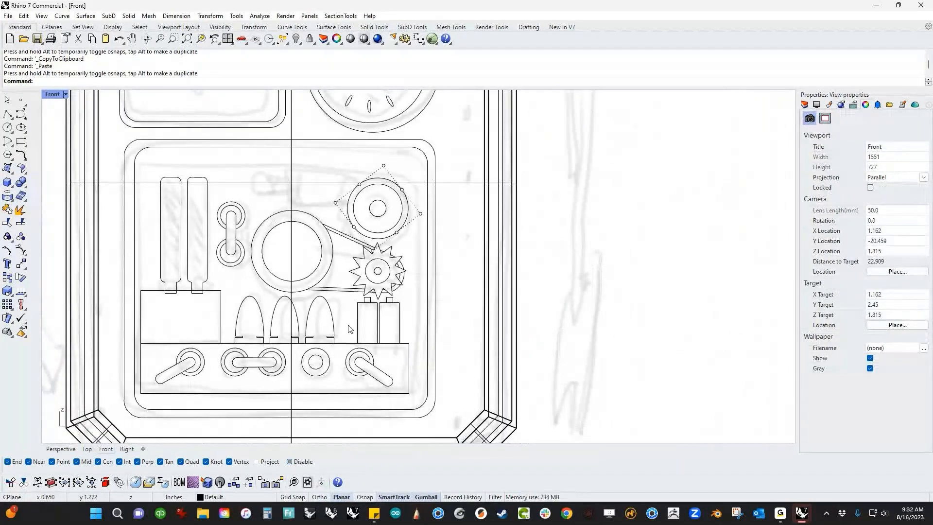
pyautogui.scroll(4, 350, 329)
pyautogui.click(401, 316)
pyautogui.moveTo(402, 315); pyautogui.dragTo(262, 113)
pyautogui.moveTo(305, 129); pyautogui.dragTo(400, 315, button='right')
pyautogui.moveTo(357, 334); pyautogui.dragTo(424, 295)
pyautogui.scroll(2, 383, 307)
pyautogui.click(270, 332)
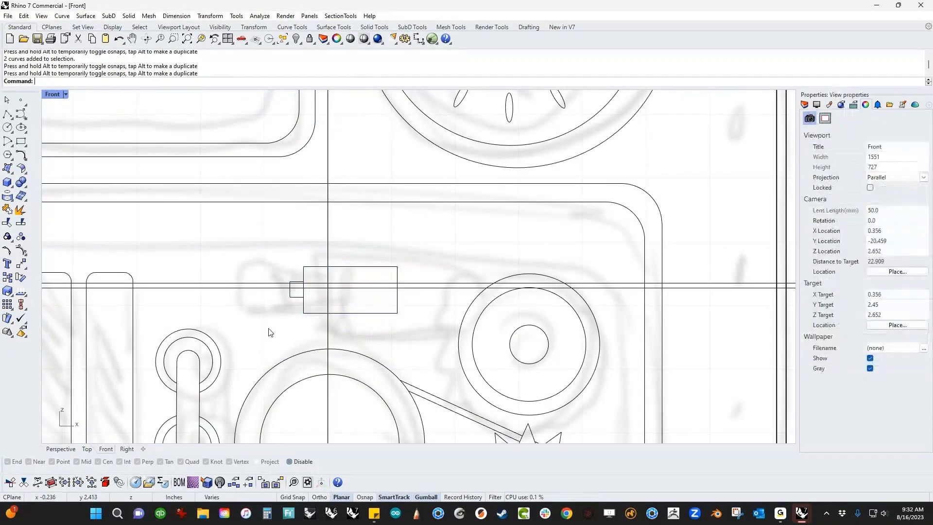
# Draw a rounded rectangle with a 0.038 corner radius over the free end of the horizontal part's small terminal.
pyautogui.click(24, 144)
pyautogui.click(35, 152)
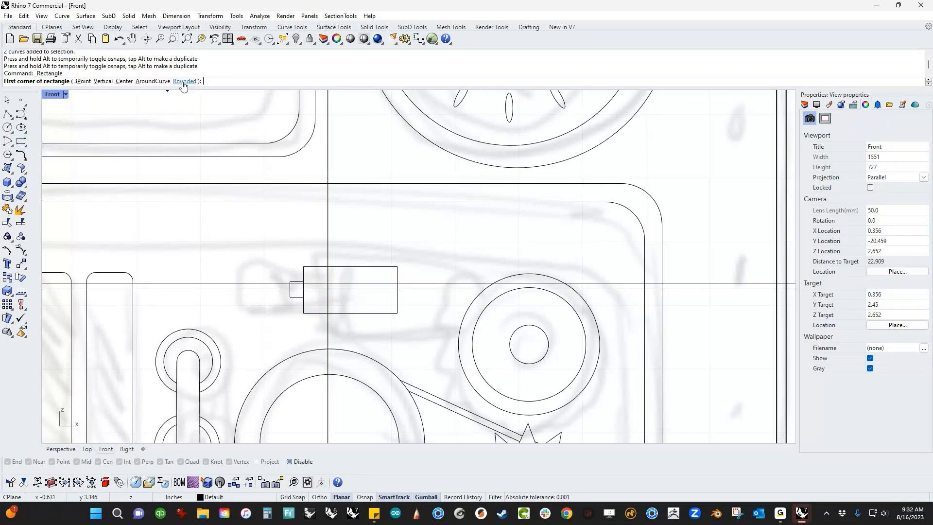
pyautogui.click(252, 268)
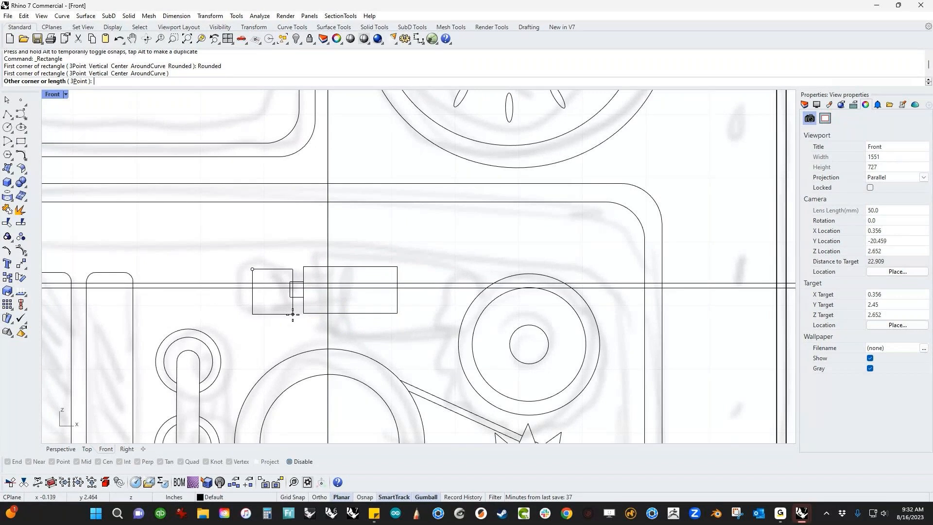
pyautogui.click(291, 313)
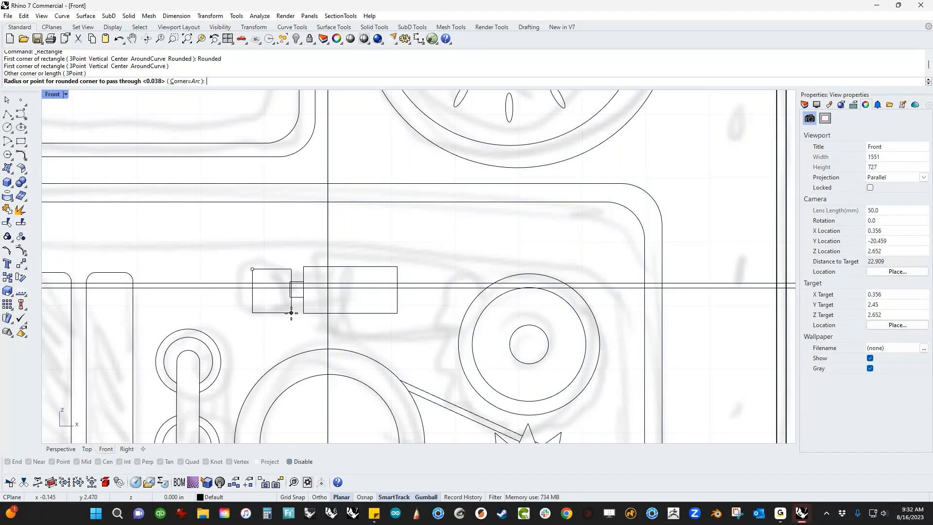
pyautogui.rightClick(291, 312)
# Merge the rounded rectangle, terminal and body rectangle into one closed outline with CurveBoolean.
pyautogui.scroll(4, 294, 307)
pyautogui.moveTo(334, 304); pyautogui.dragTo(288, 305)
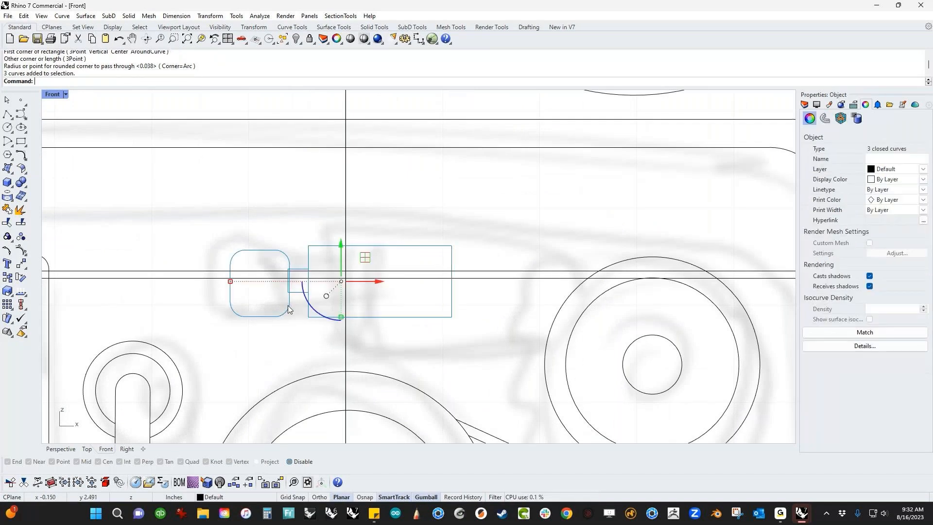
pyautogui.write('cb')
pyautogui.press('Return')
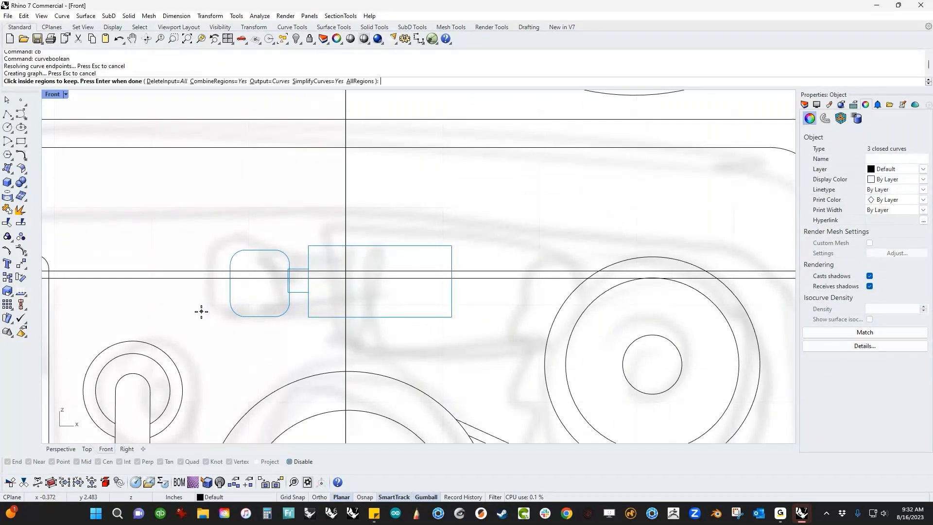
pyautogui.click(248, 339)
pyautogui.rightClick(247, 339)
pyautogui.scroll(-6, 268, 340)
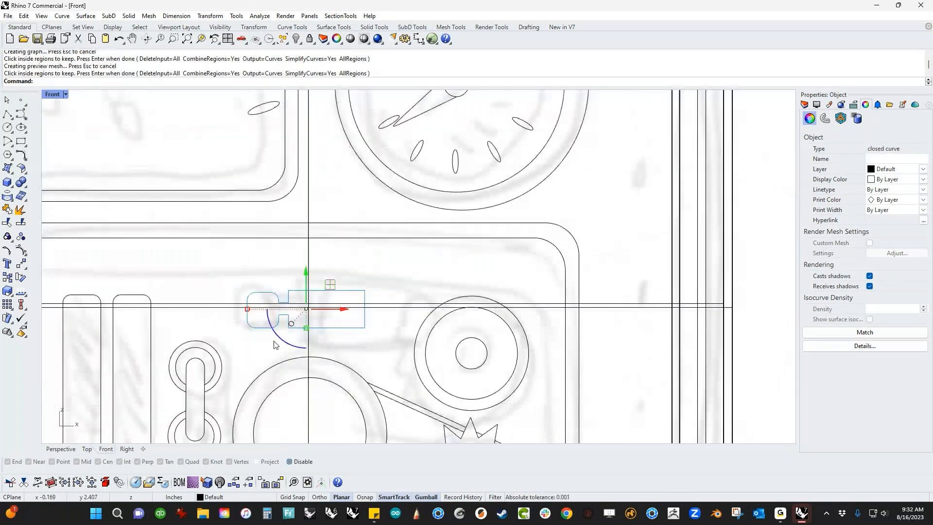
pyautogui.scroll(-2, 276, 340)
pyautogui.scroll(-5, 278, 334)
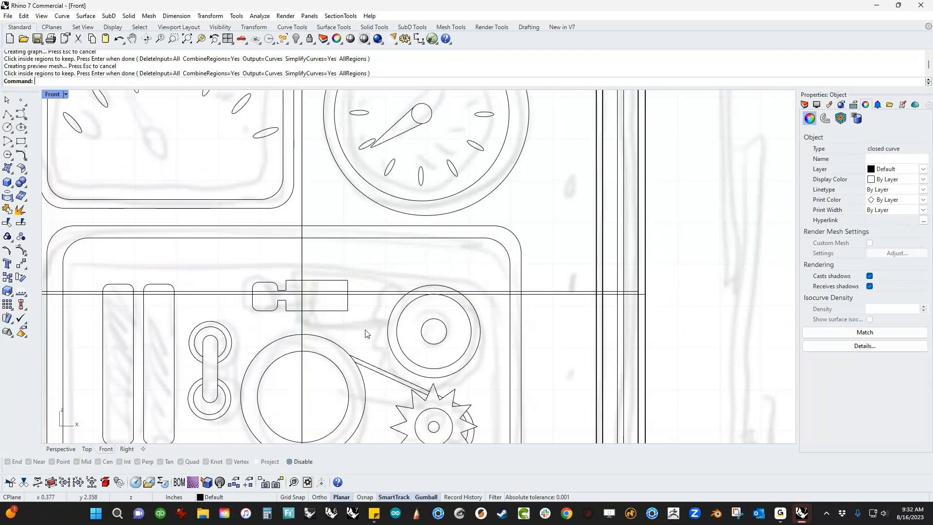
pyautogui.press('Escape')
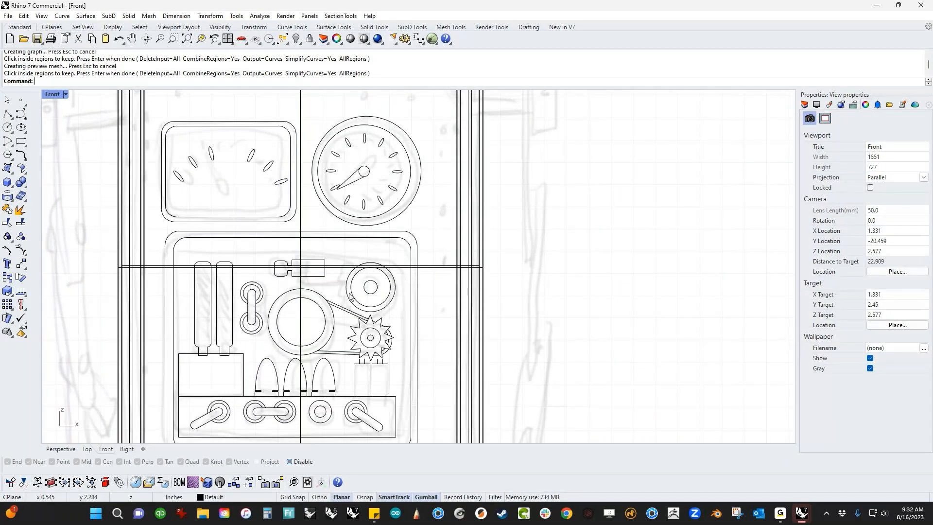
# Copy the round gauge's needle and hub circle into the rectangular gauge.
pyautogui.scroll(-3, 343, 290)
pyautogui.moveTo(343, 290); pyautogui.dragTo(329, 328, button='right')
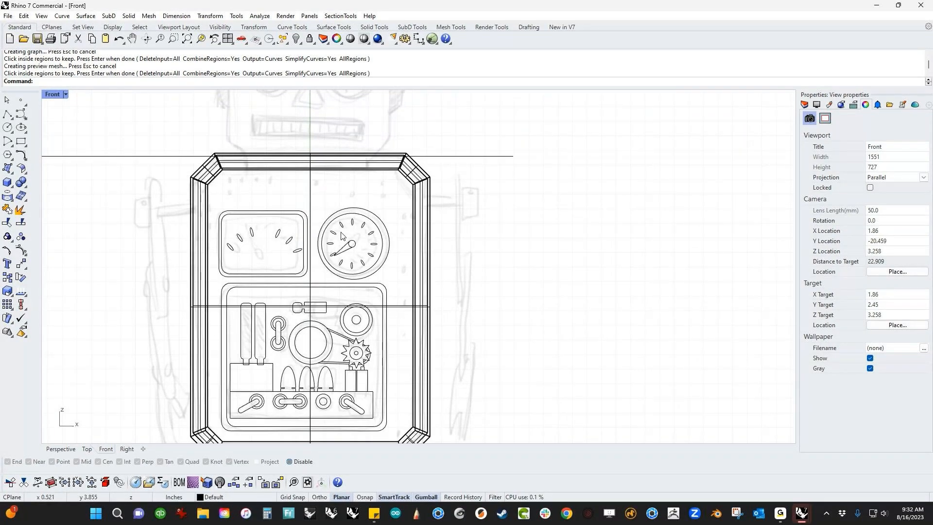
pyautogui.scroll(4, 350, 238)
pyautogui.click(449, 249)
pyautogui.moveTo(449, 248); pyautogui.dragTo(181, 280)
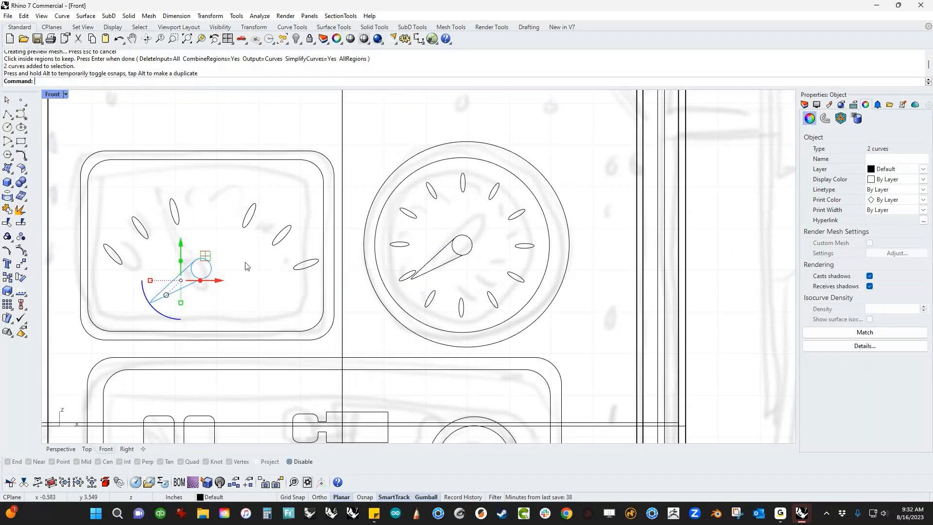
# Rotate the copied needle about its hub center so it points up toward the rectangular gauge's tick marks.
pyautogui.write('rr')
pyautogui.press('Return')
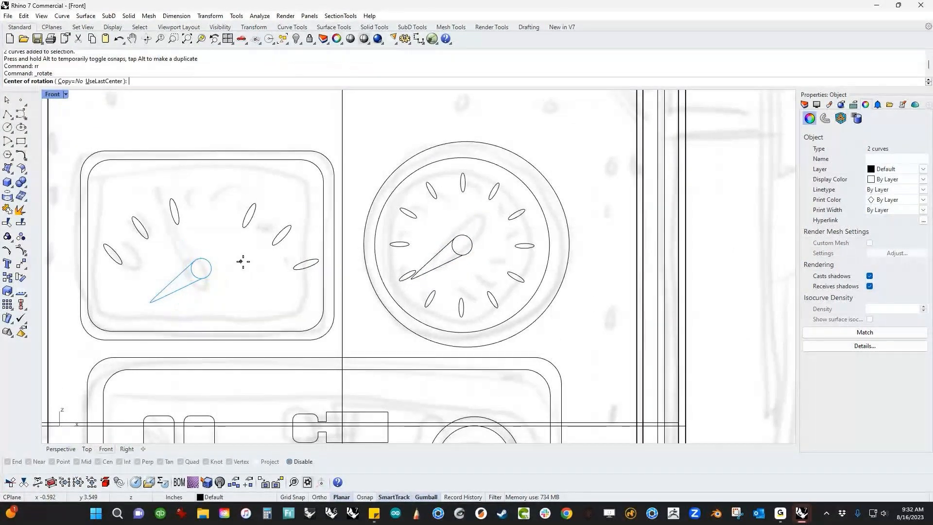
pyautogui.scroll(3, 218, 262)
pyautogui.scroll(-1, 195, 267)
pyautogui.click(216, 277)
pyautogui.click(146, 324)
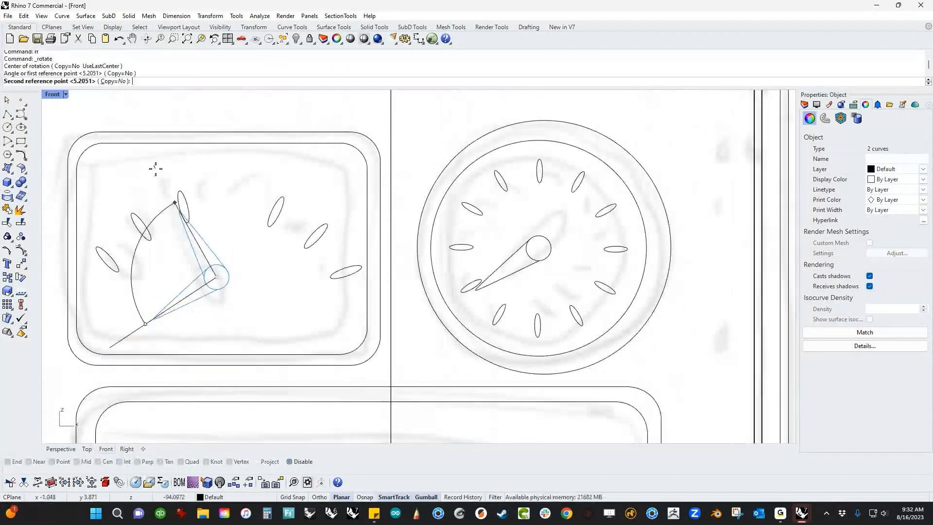
pyautogui.click(146, 192)
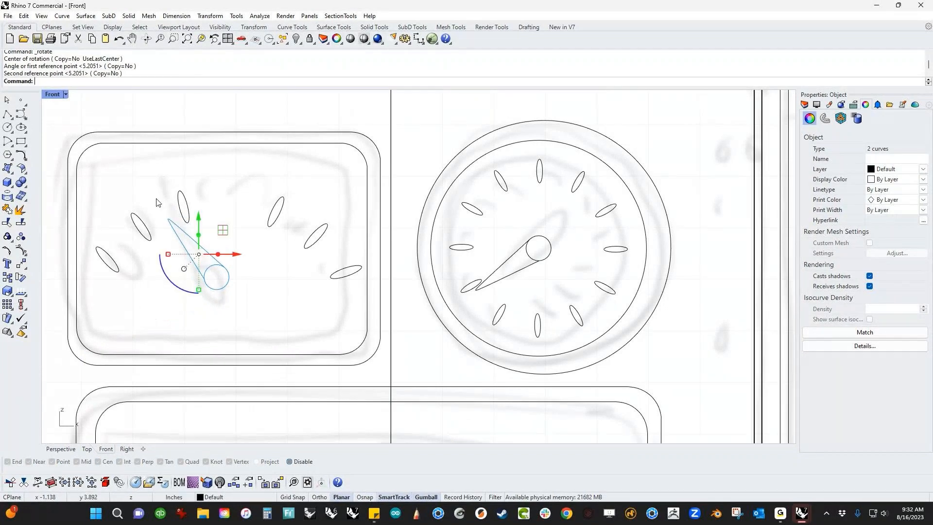
pyautogui.press('Escape')
# Select the gauge and lower panel curves and check their position against the body in the Perspective and Front views.
pyautogui.scroll(-10, 272, 243)
pyautogui.scroll(2, 245, 226)
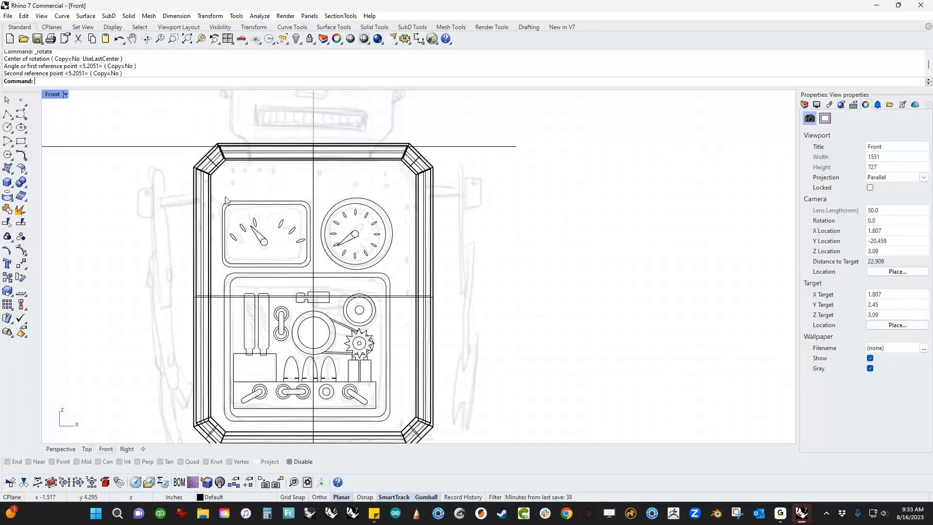
pyautogui.moveTo(219, 191); pyautogui.dragTo(366, 397)
pyautogui.hotkey('ctrl', 'F4')
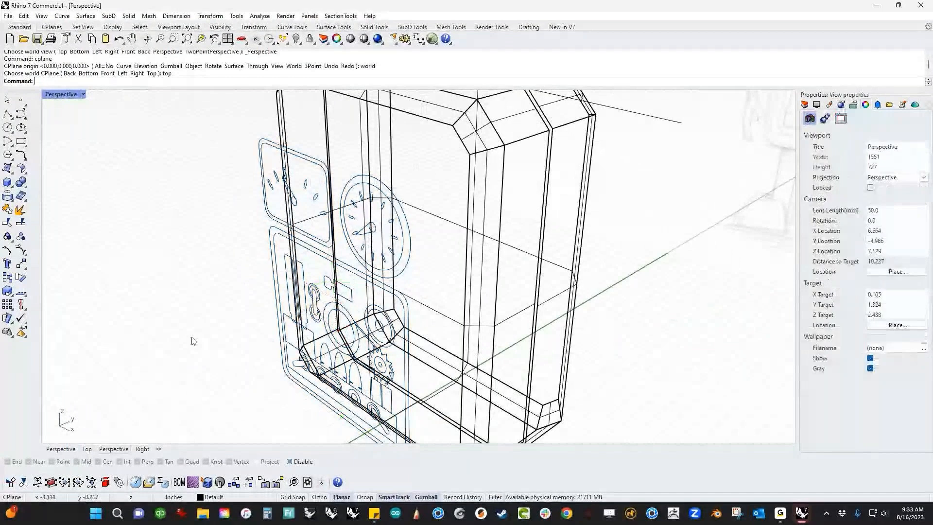
pyautogui.hotkey('ctrl', 'F2')
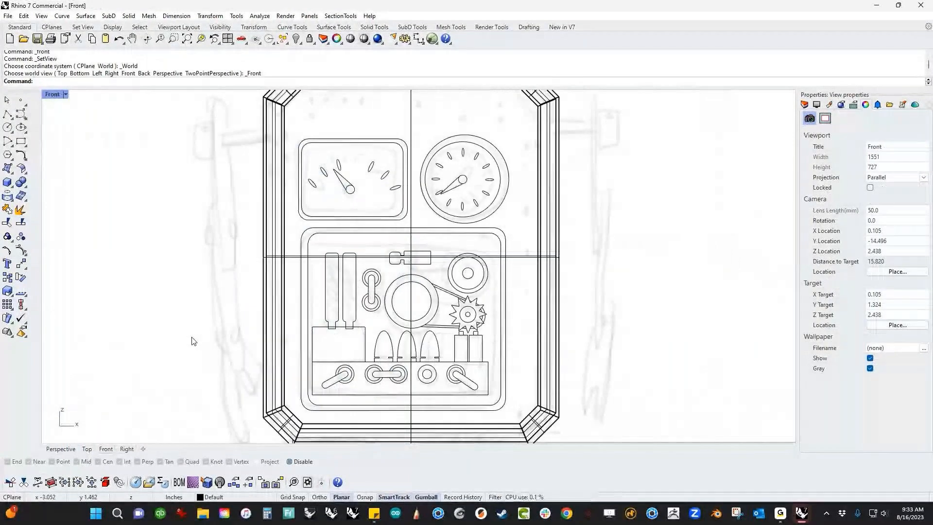
pyautogui.hotkey('ctrl', 'F4')
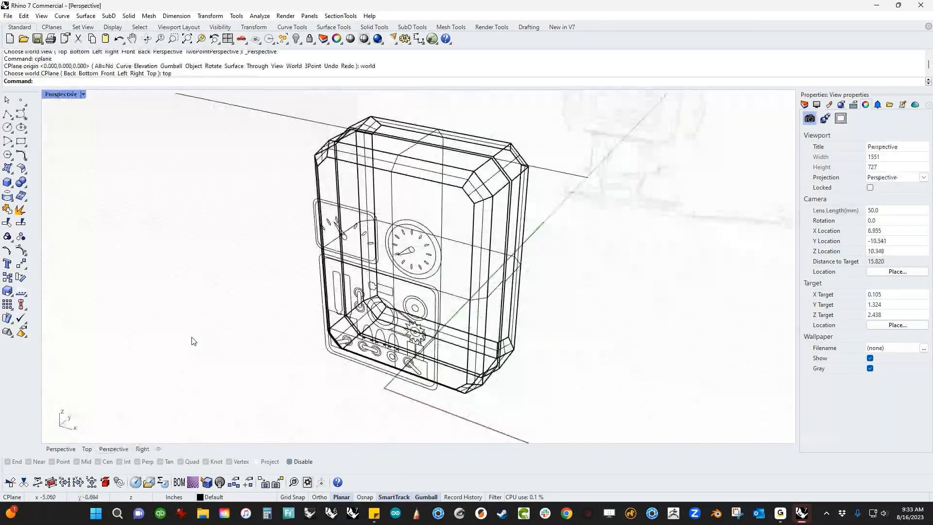
# Split the body's front face with SplitFace, using all gauge and lower panel curves, finishing from the Front view.
pyautogui.write('SplitFace')
pyautogui.press('Return')
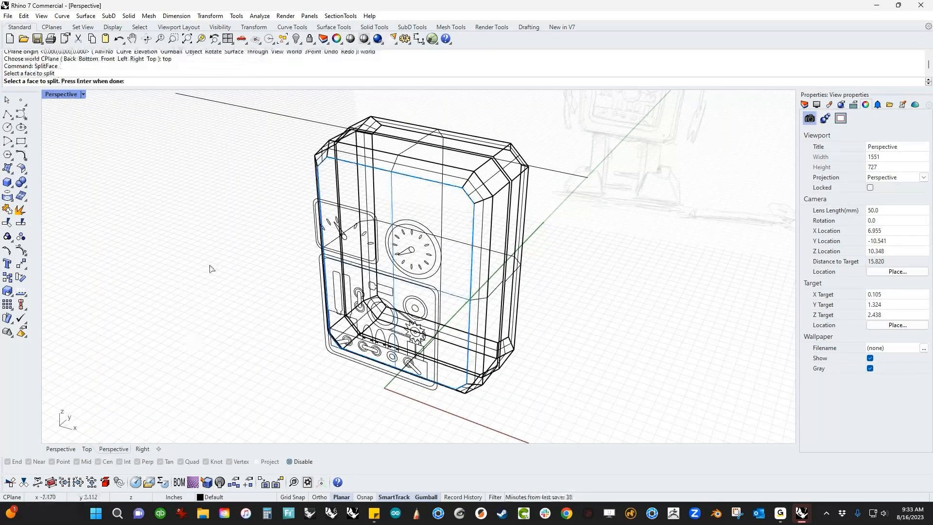
pyautogui.press('Return')
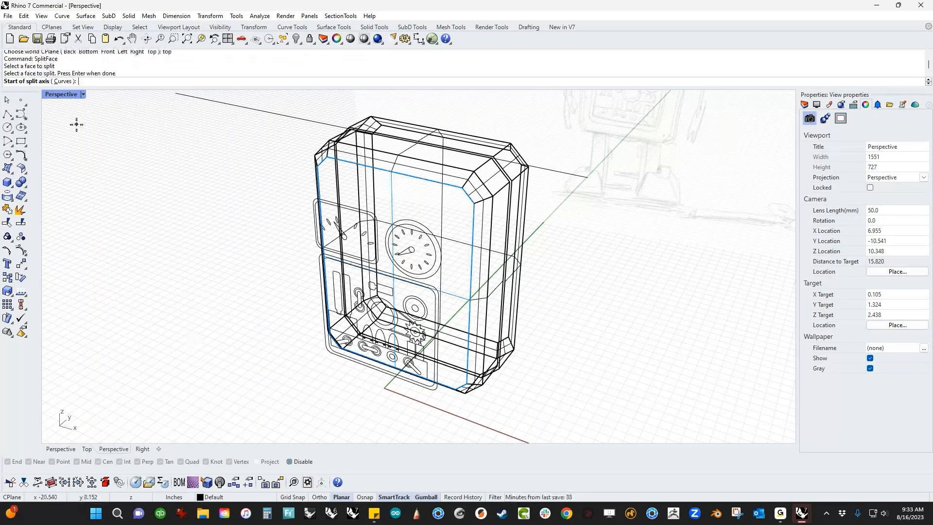
pyautogui.click(64, 81)
pyautogui.moveTo(242, 255); pyautogui.dragTo(200, 189, button='right')
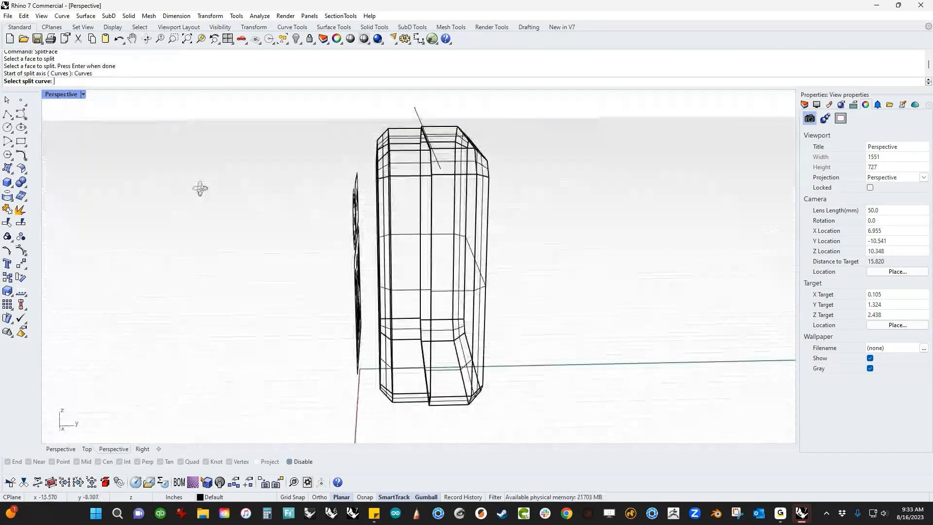
pyautogui.click(358, 360)
pyautogui.moveTo(362, 394); pyautogui.dragTo(326, 364, button='right')
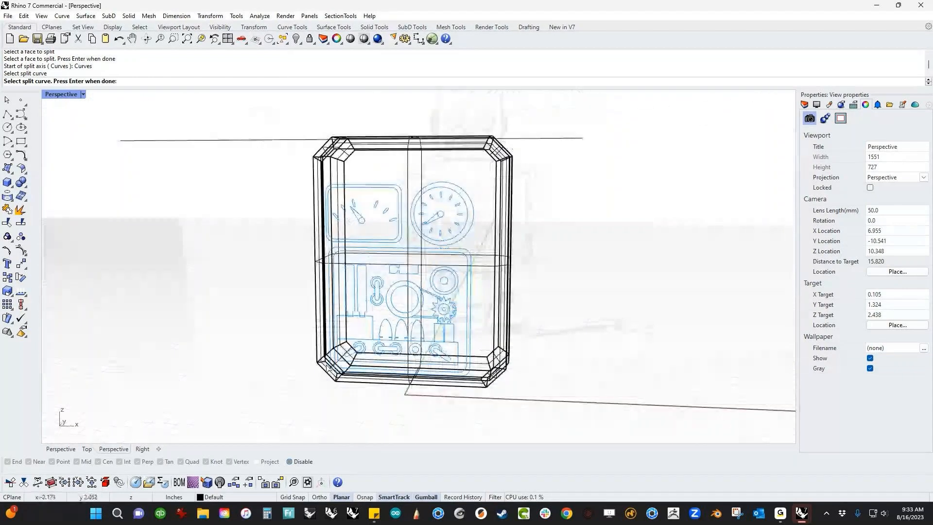
pyautogui.hotkey('ctrl', 'F2')
pyautogui.press('Return')
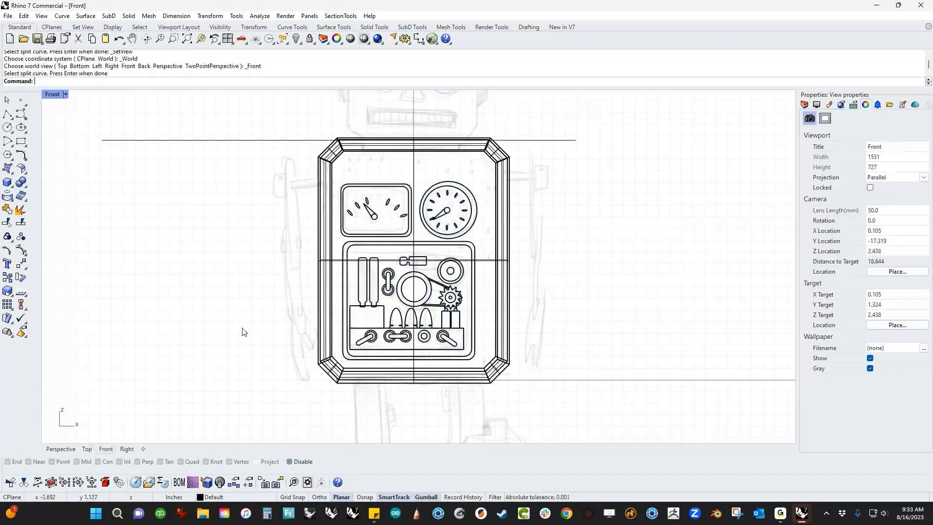
# Hide the traced gauge and panel curves floating in front of the body, working in the Perspective view.
pyautogui.hotkey('ctrl', 'F4')
pyautogui.scroll(5, 491, 347)
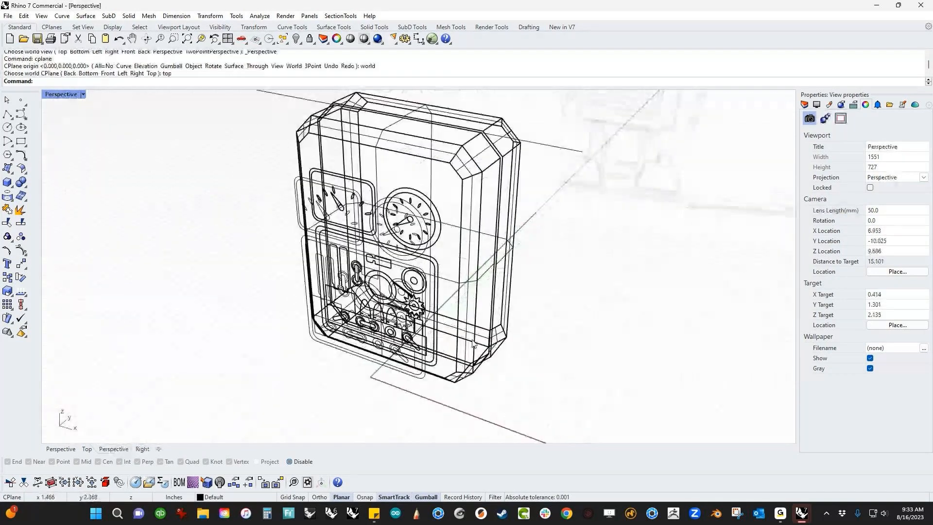
pyautogui.moveTo(493, 349); pyautogui.dragTo(400, 365, button='right')
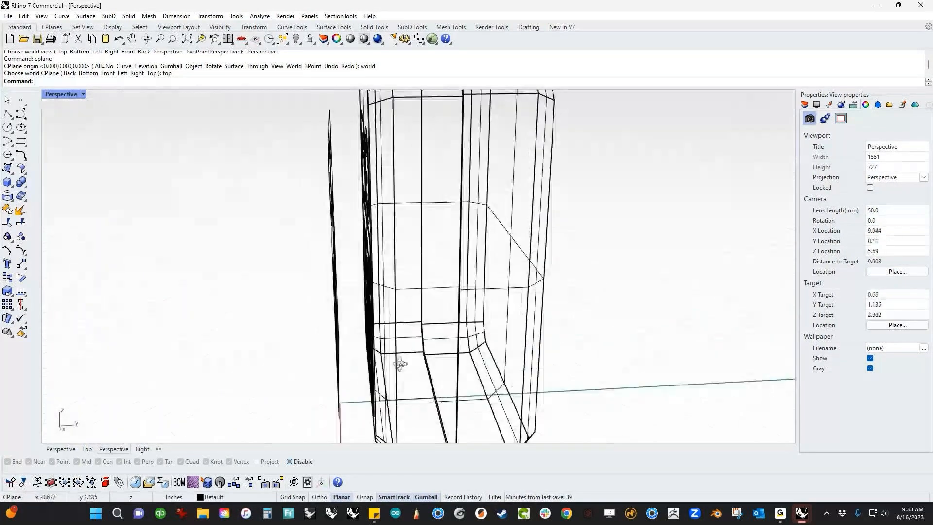
pyautogui.scroll(-2, 304, 137)
pyautogui.moveTo(289, 103); pyautogui.dragTo(348, 413)
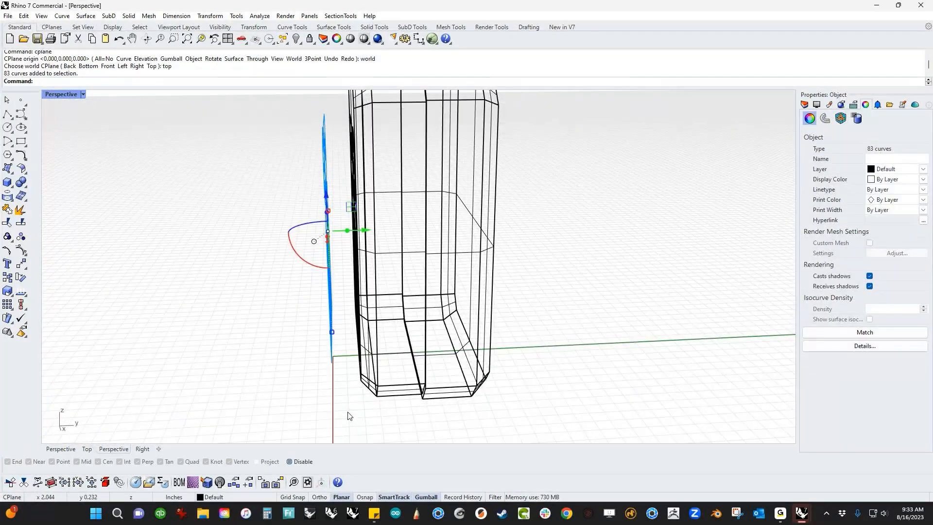
pyautogui.write('h')
pyautogui.press('Return')
# Set the Perspective view to Shaded display and turn the model to show the split front face.
pyautogui.moveTo(348, 416); pyautogui.dragTo(516, 366, button='right')
pyautogui.keyDown('shift'); pyautogui.moveTo(526, 318); pyautogui.dragTo(508, 335, button='right'); pyautogui.keyUp('shift')
pyautogui.middleClick(507, 334)
pyautogui.click(452, 305)
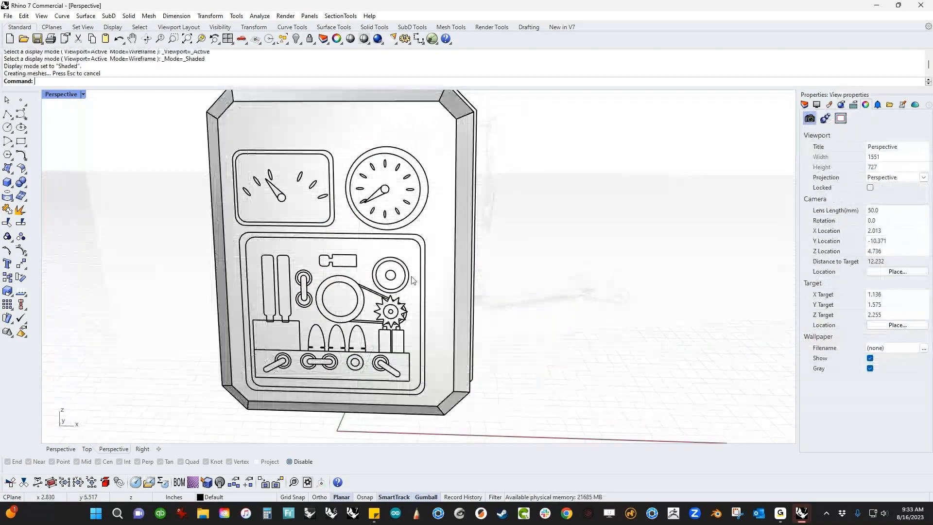
pyautogui.moveTo(412, 281); pyautogui.dragTo(380, 267, button='right')
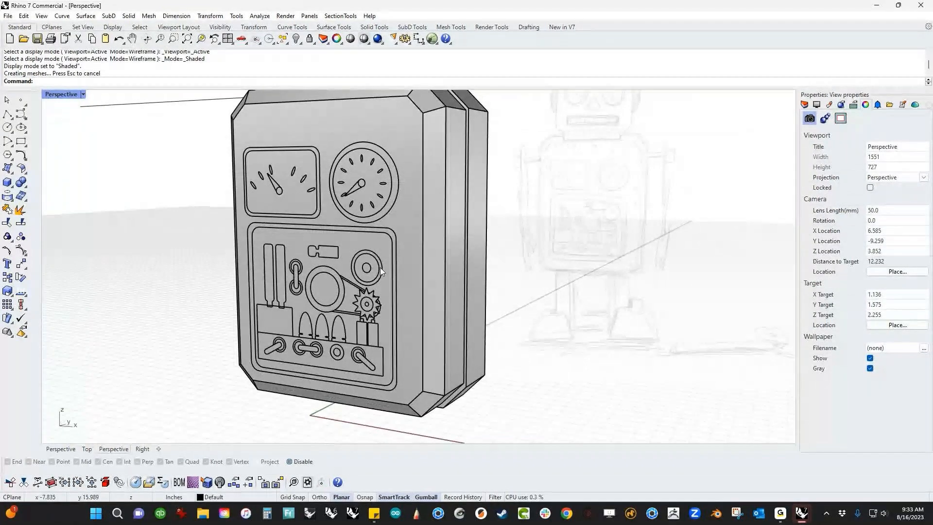
# Examine the split gauge areas on the body's front face, selecting the body and the round gauge's ring.
pyautogui.scroll(6, 380, 267)
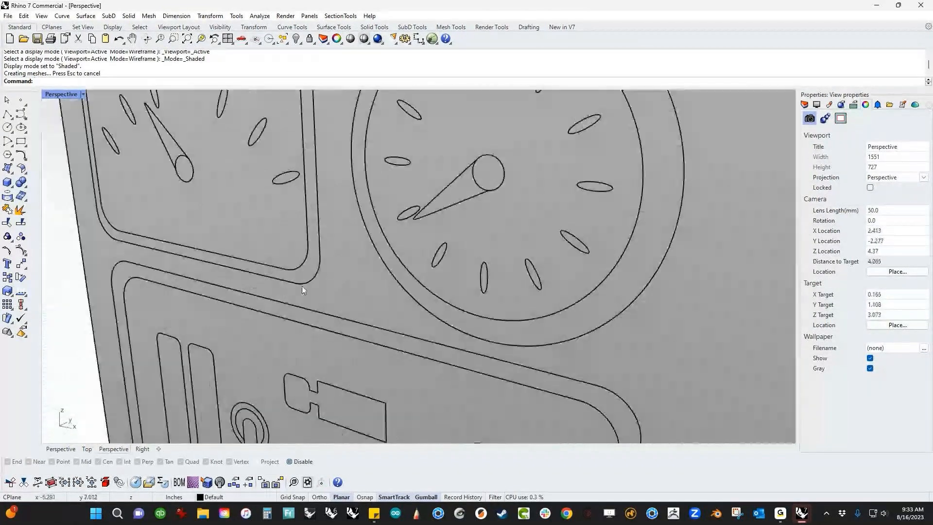
pyautogui.click(333, 291)
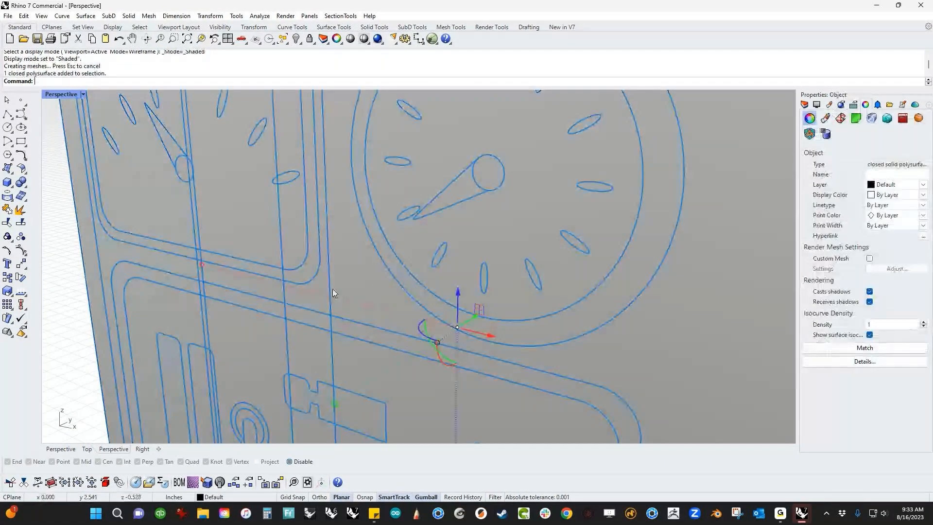
pyautogui.scroll(-8, 332, 289)
pyautogui.moveTo(332, 289)
pyautogui.mouseDown(button='right')
pyautogui.moveTo(403, 272)
pyautogui.moveTo(516, 321)
pyautogui.mouseUp(button='right')
pyautogui.press('Escape')
pyautogui.scroll(3, 488, 220)
pyautogui.scroll(3, 488, 220)
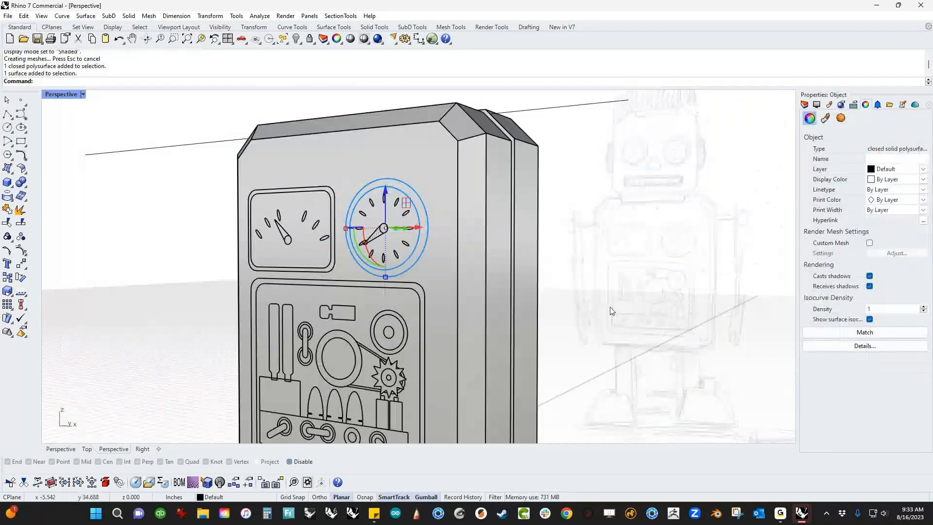
pyautogui.click(604, 292)
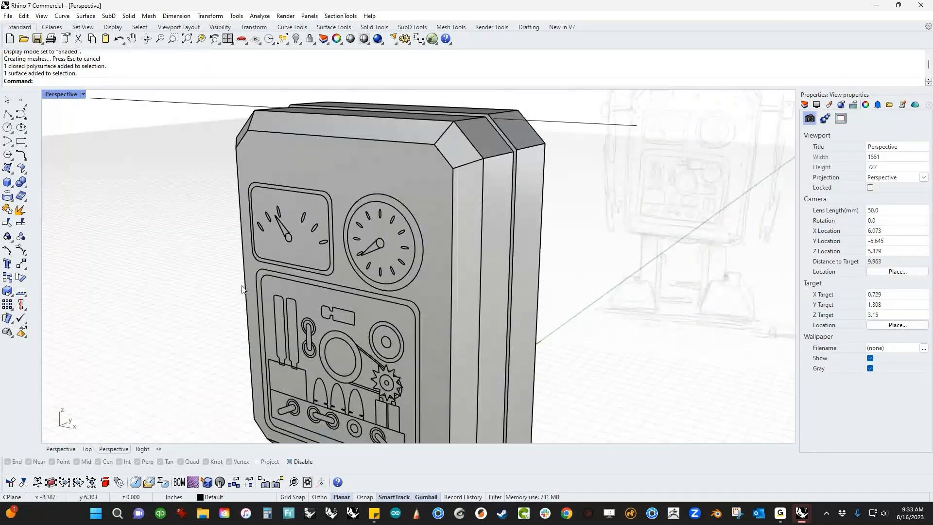
# Extrude the rectangular gauge's outer frame surface outward as a solid by about 0.047 in with ExtrudeSrf.
pyautogui.click(11, 186)
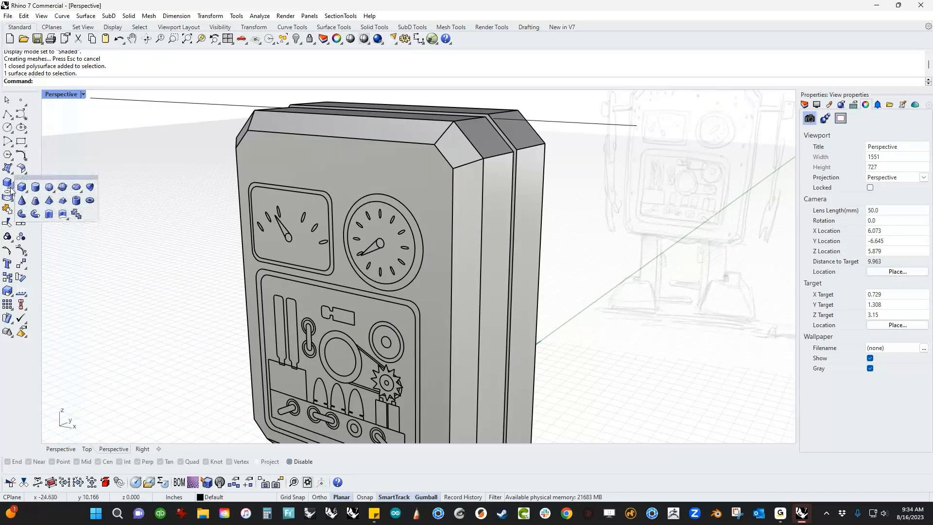
pyautogui.click(64, 217)
pyautogui.scroll(10, 308, 183)
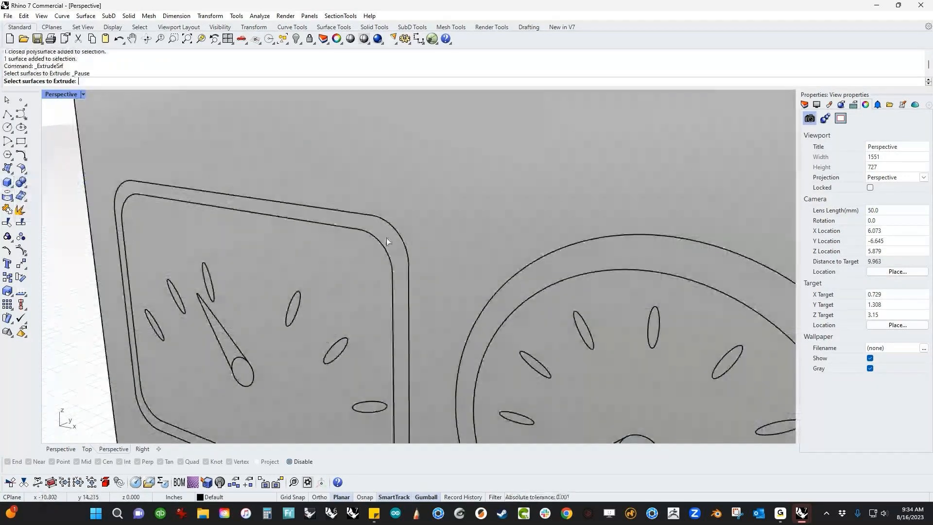
pyautogui.click(386, 237)
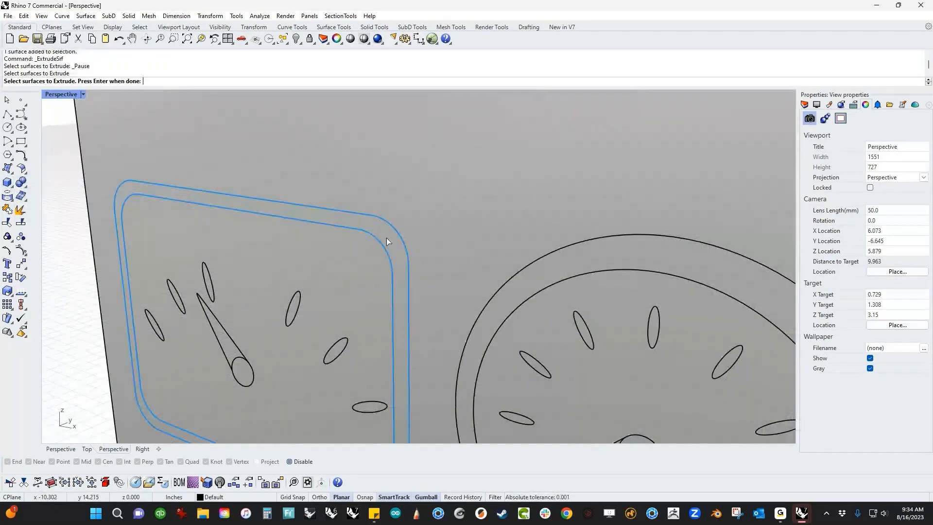
pyautogui.press('Return')
pyautogui.scroll(8, 292, 284)
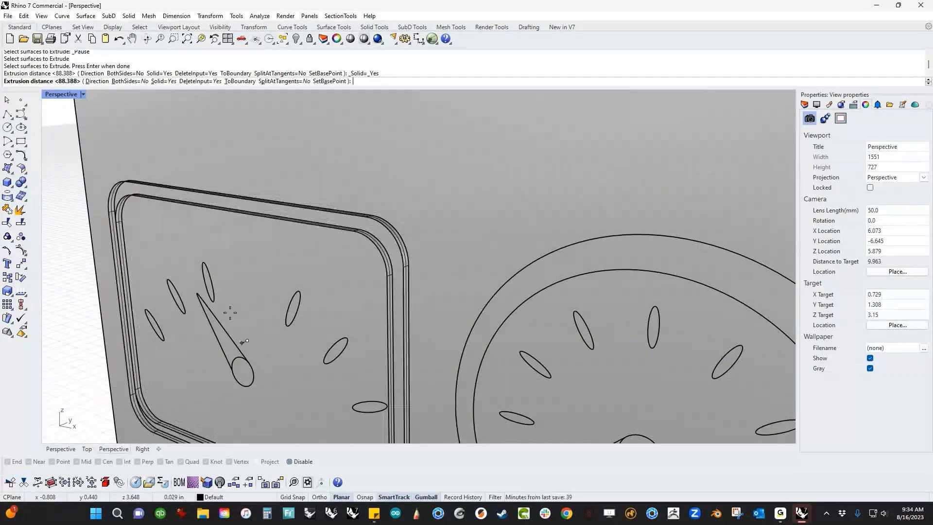
pyautogui.press('Return')
# Extrude the six tick mark surfaces of the rectangular gauge outward as solids by about 0.017 in.
pyautogui.press('Return')
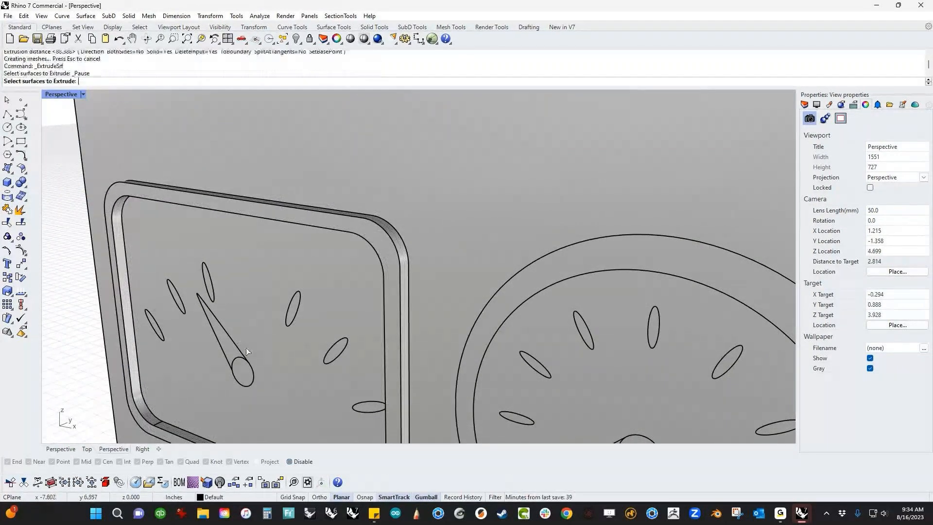
pyautogui.scroll(3, 237, 366)
pyautogui.scroll(3, 127, 312)
pyautogui.click(121, 311)
pyautogui.scroll(1, 120, 311)
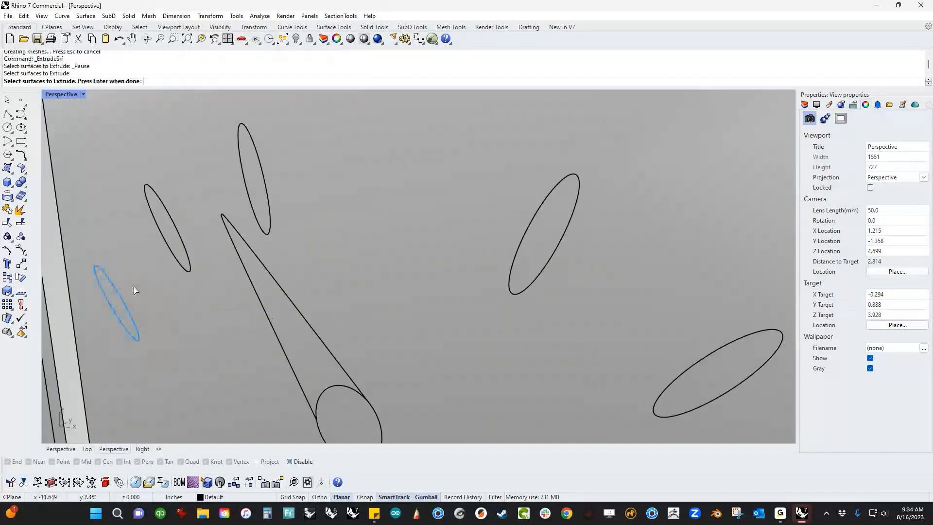
pyautogui.click(162, 235)
pyautogui.click(259, 175)
pyautogui.click(540, 236)
pyautogui.click(660, 374)
pyautogui.scroll(-4, 593, 355)
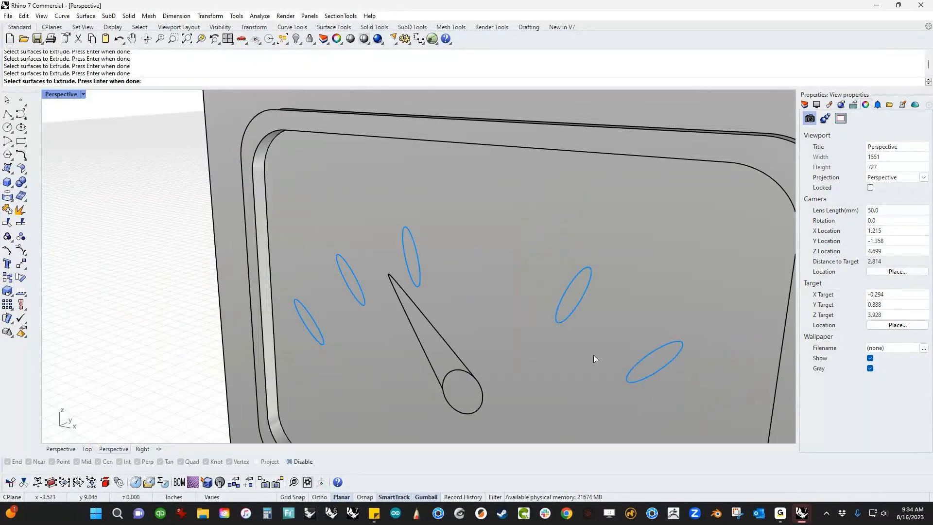
pyautogui.keyDown('shift'); pyautogui.moveTo(593, 354); pyautogui.dragTo(456, 293, button='right'); pyautogui.keyUp('shift')
pyautogui.press('Return')
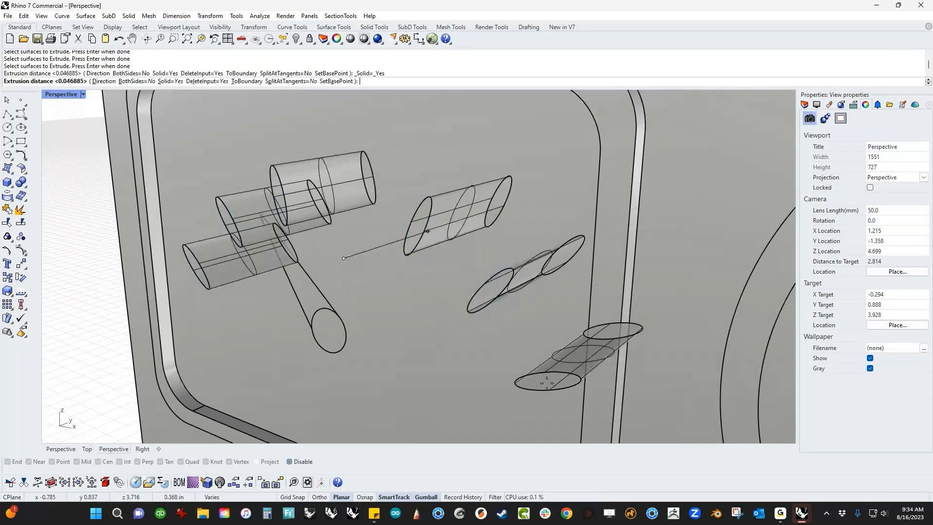
pyautogui.press('Return')
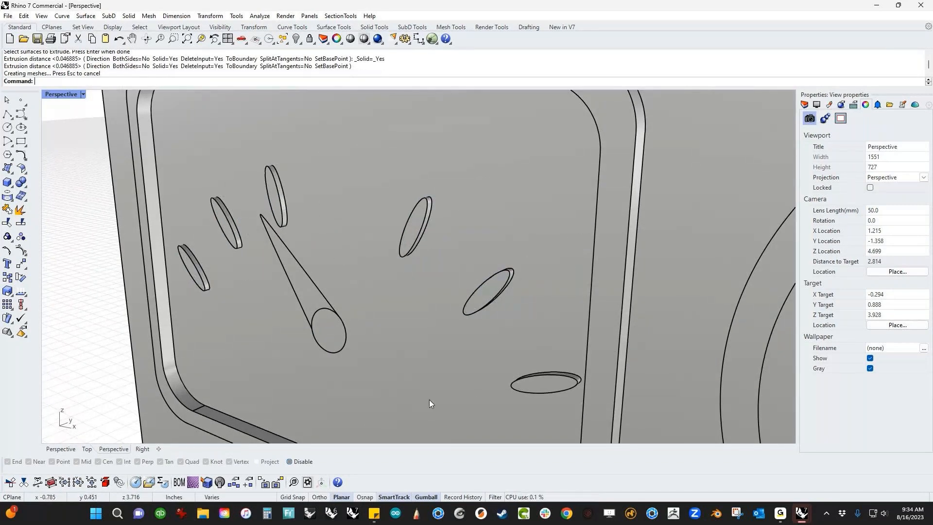
# Extrude the hub circle of the rectangular gauge's needle outward as a solid by about 0.036 in.
pyautogui.moveTo(310, 258); pyautogui.dragTo(280, 254, button='right')
pyautogui.scroll(2, 325, 316)
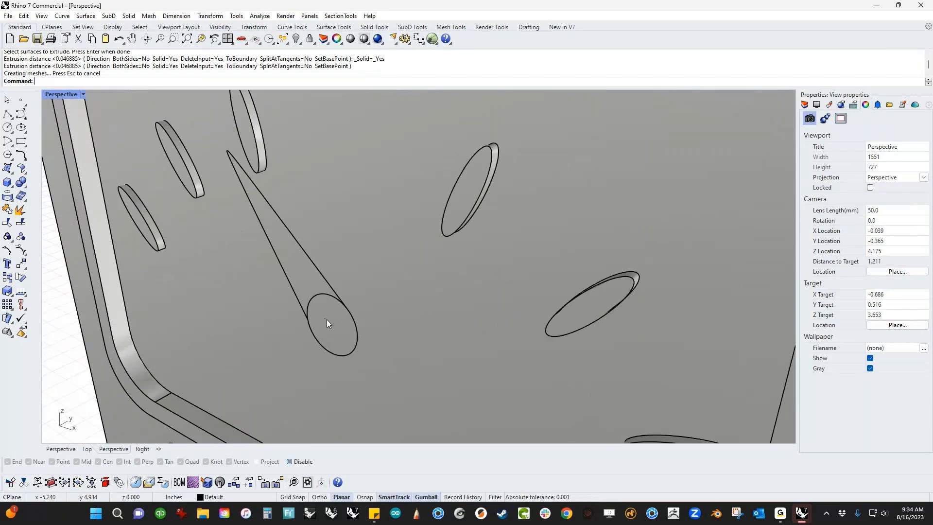
pyautogui.press('Return')
pyautogui.click(331, 325)
pyautogui.press('Return')
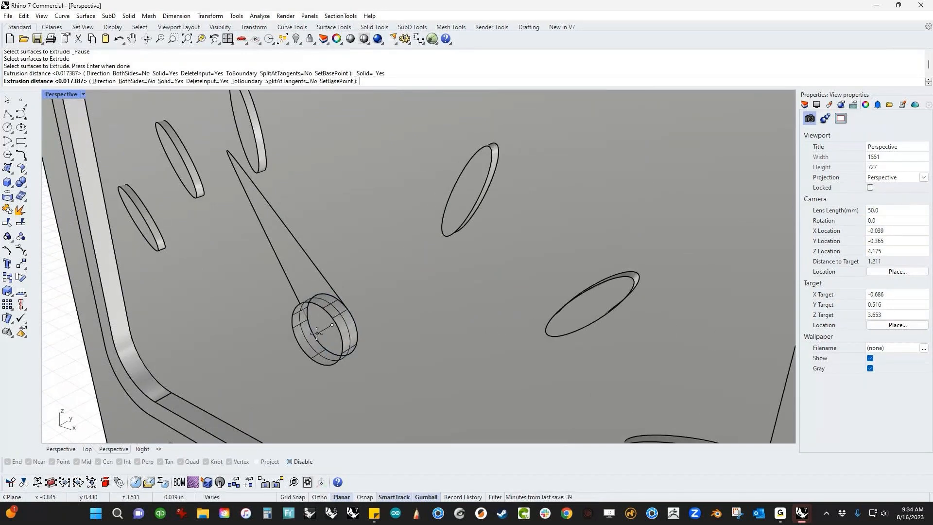
pyautogui.press('Return')
# Extrude the rectangular gauge's needle surface outward as a solid by about 0.022 in, lower than its hub.
pyautogui.press('Return')
pyautogui.click(308, 267)
pyautogui.press('Return')
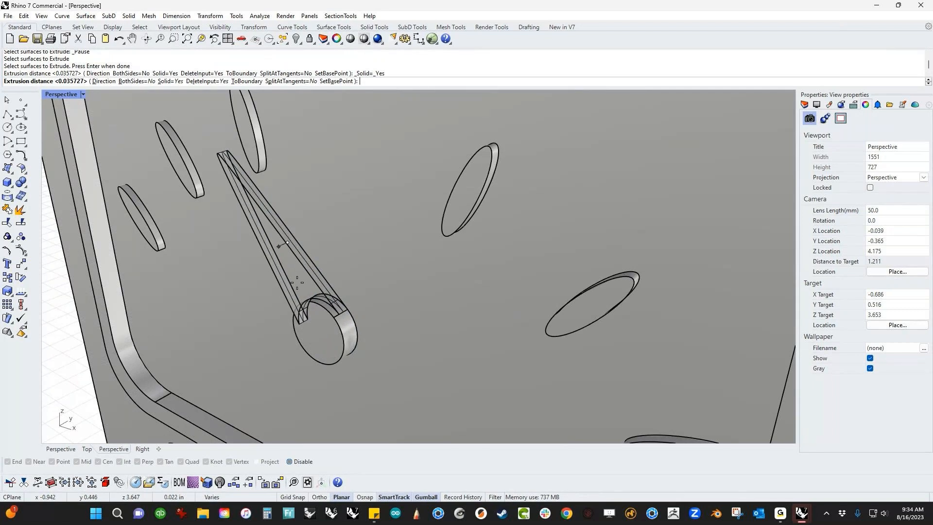
pyautogui.press('Return')
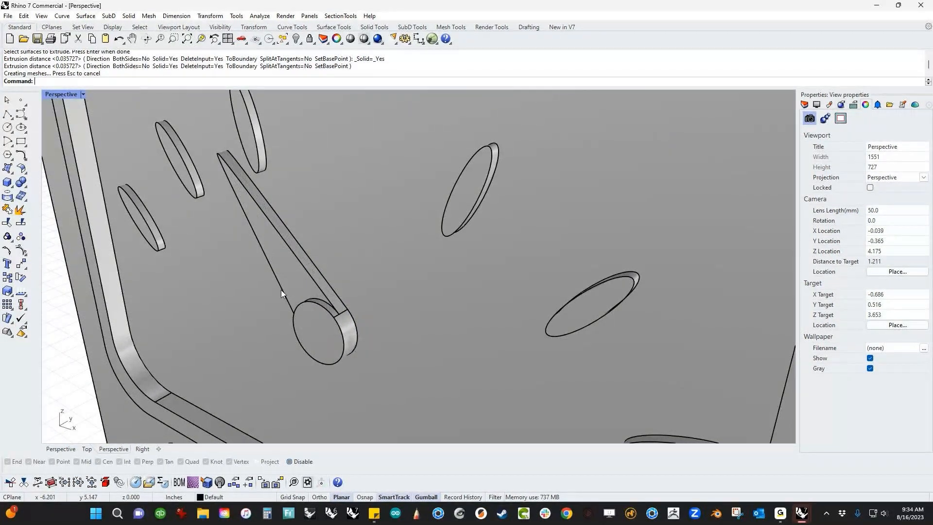
# Extrude the round gauge's outer ring surface outward as a solid by about 0.088 in.
pyautogui.scroll(-10, 280, 289)
pyautogui.scroll(6, 470, 311)
pyautogui.press('Return')
pyautogui.click(468, 331)
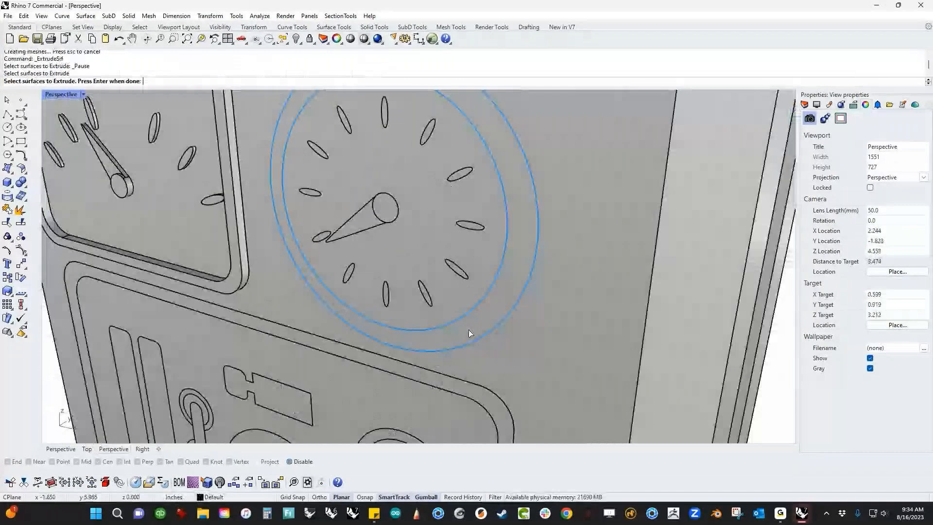
pyautogui.press('Return')
pyautogui.click(468, 329)
# Extrude all twelve tick mark surfaces of the round gauge outward as solids by about 0.021 in.
pyautogui.keyDown('shift'); pyautogui.moveTo(399, 224); pyautogui.dragTo(392, 301, button='right'); pyautogui.keyUp('shift')
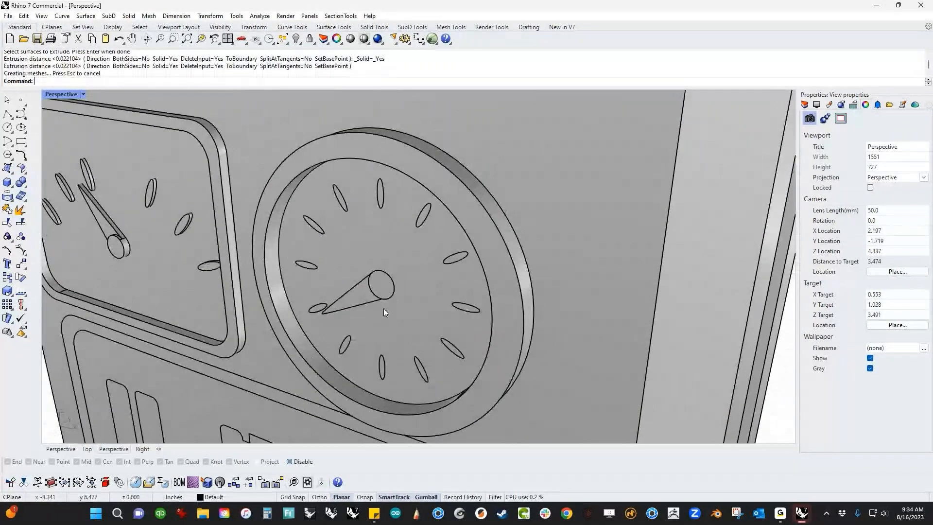
pyautogui.moveTo(383, 308); pyautogui.dragTo(375, 319, button='right')
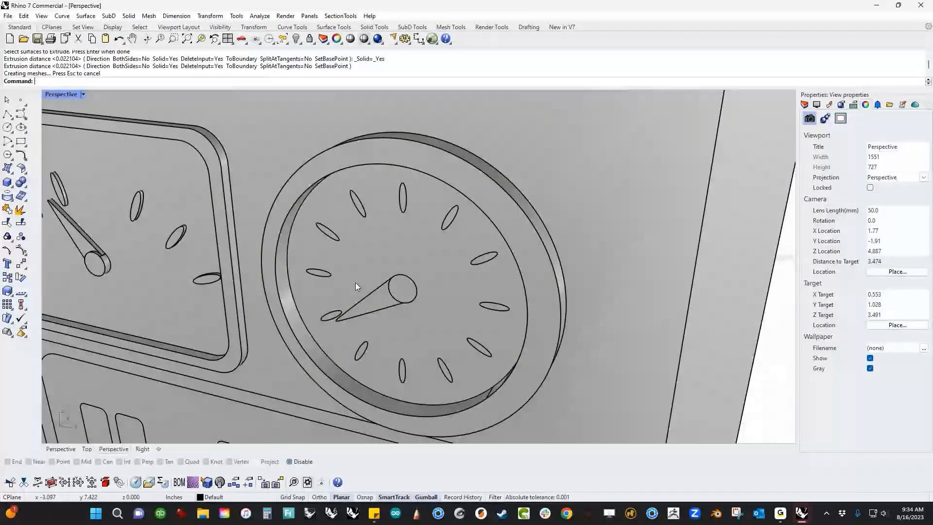
pyautogui.rightClick(354, 282)
pyautogui.scroll(10, 332, 271)
pyautogui.click(311, 278)
pyautogui.click(322, 155)
pyautogui.scroll(-8, 324, 154)
pyautogui.scroll(5, 362, 108)
pyautogui.click(358, 113)
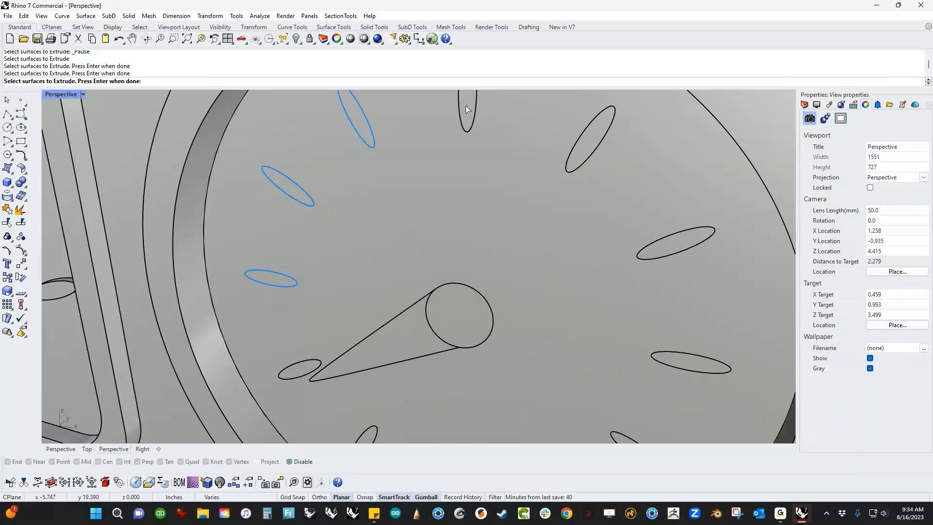
pyautogui.click(465, 106)
pyautogui.click(589, 141)
pyautogui.click(677, 245)
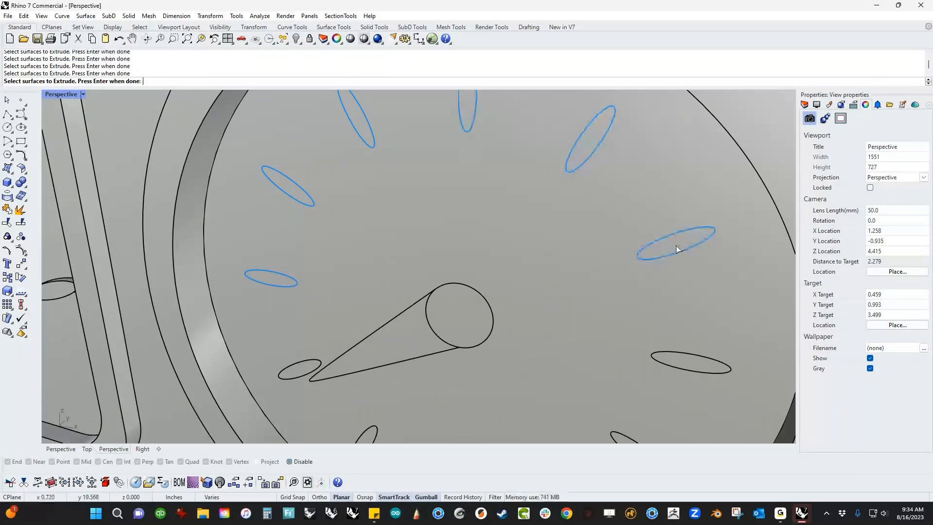
pyautogui.click(688, 358)
pyautogui.keyDown('shift'); pyautogui.moveTo(688, 358); pyautogui.dragTo(632, 220, button='right'); pyautogui.keyUp('shift')
pyautogui.click(590, 328)
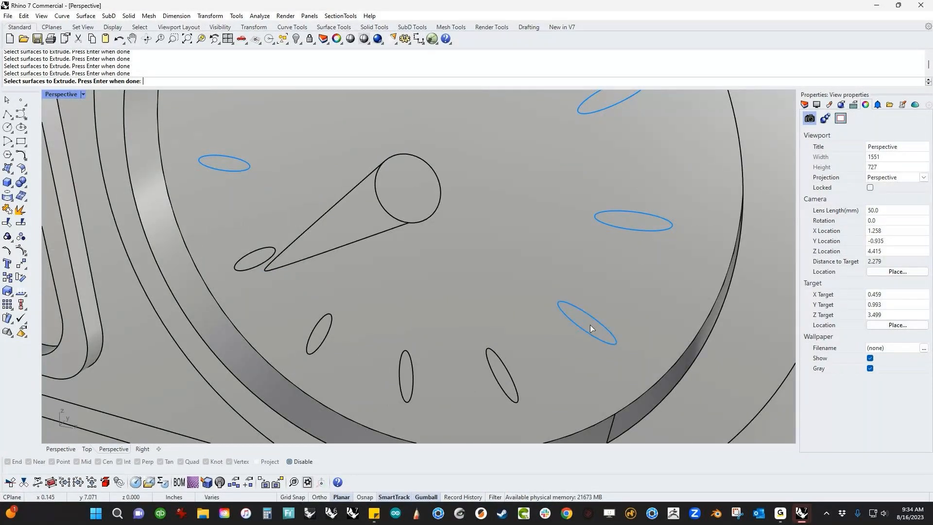
pyautogui.click(408, 382)
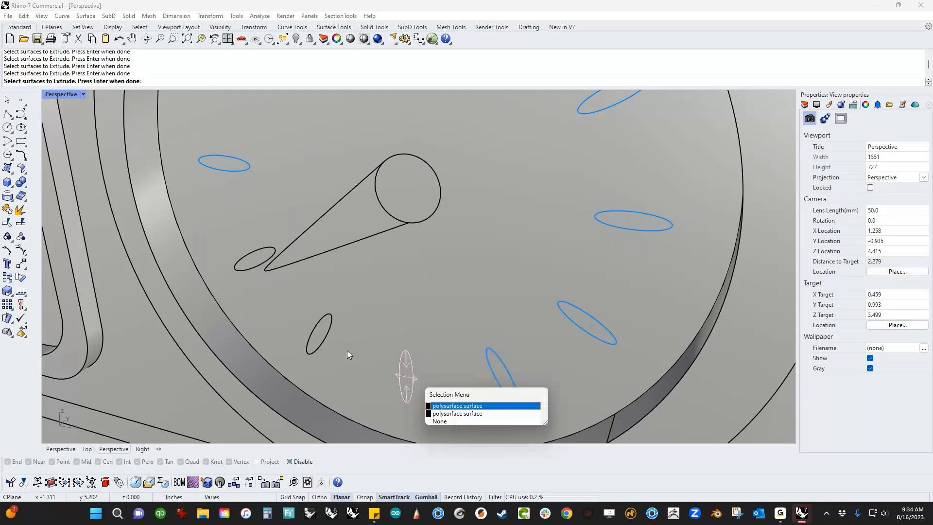
pyautogui.click(451, 406)
pyautogui.click(306, 332)
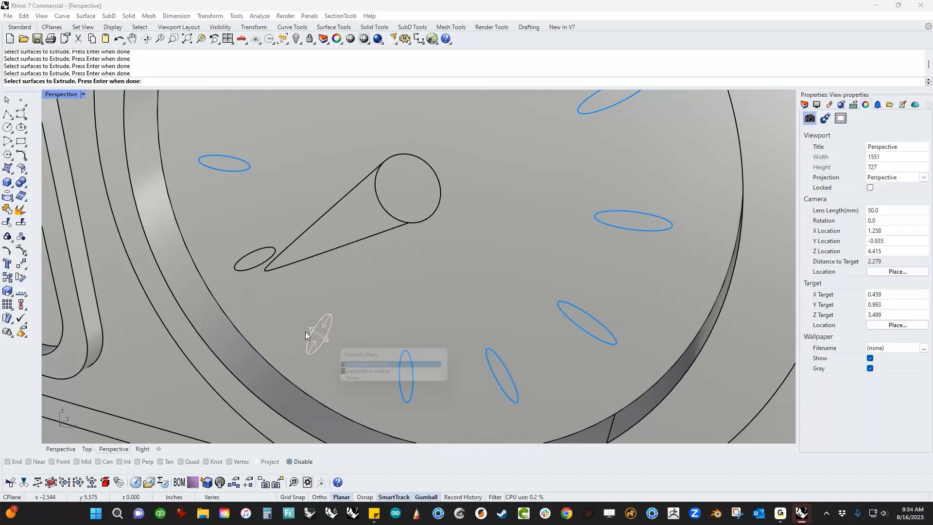
pyautogui.click(255, 272)
pyautogui.click(253, 261)
pyautogui.scroll(-5, 263, 269)
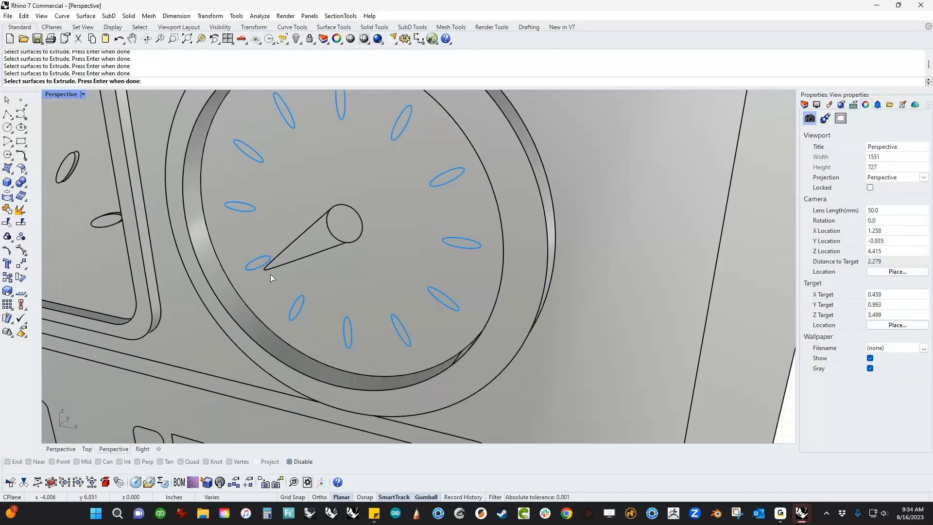
pyautogui.press('Return')
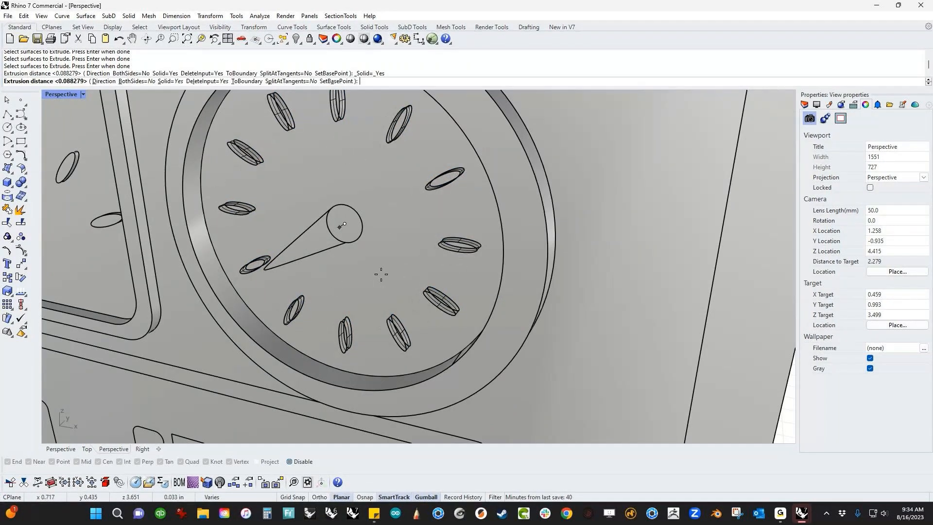
pyautogui.scroll(3, 381, 274)
pyautogui.press('Return')
# Extrude the round gauge's needle hub circle outward as a solid by about 0.036 in.
pyautogui.press('Return')
pyautogui.click(328, 256)
pyautogui.press('Return')
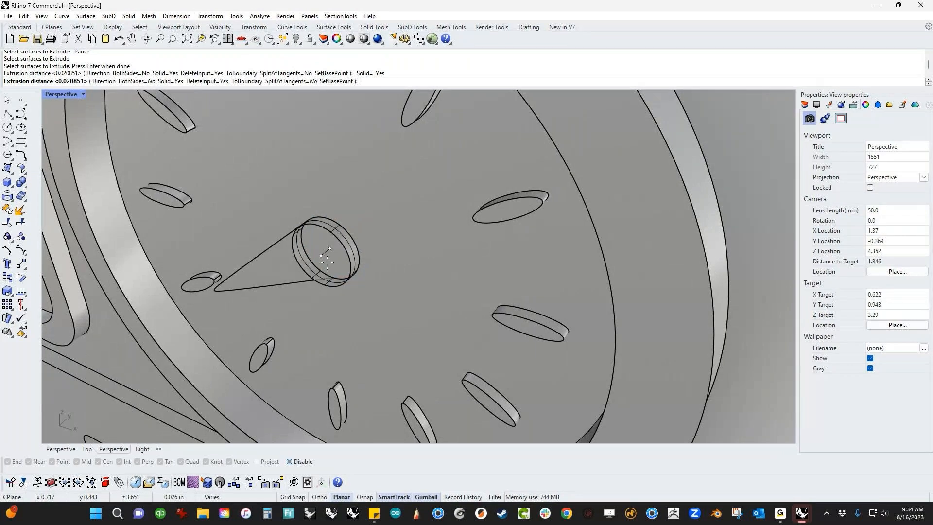
pyautogui.click(321, 256)
# Extrude the round gauge's needle surface outward as a solid by about 0.027 in, lower than its hub.
pyautogui.press('Return')
pyautogui.click(278, 273)
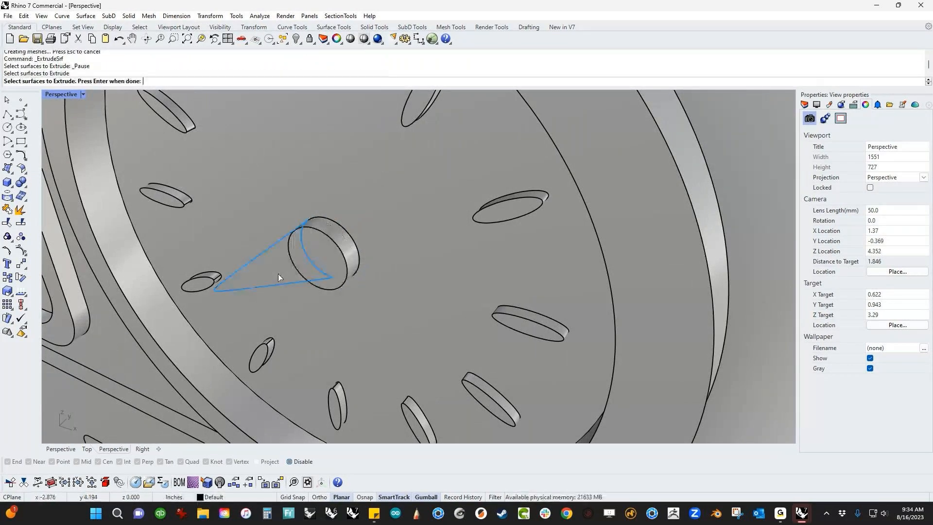
pyautogui.press('Return')
pyautogui.moveTo(278, 273); pyautogui.dragTo(306, 290, button='right')
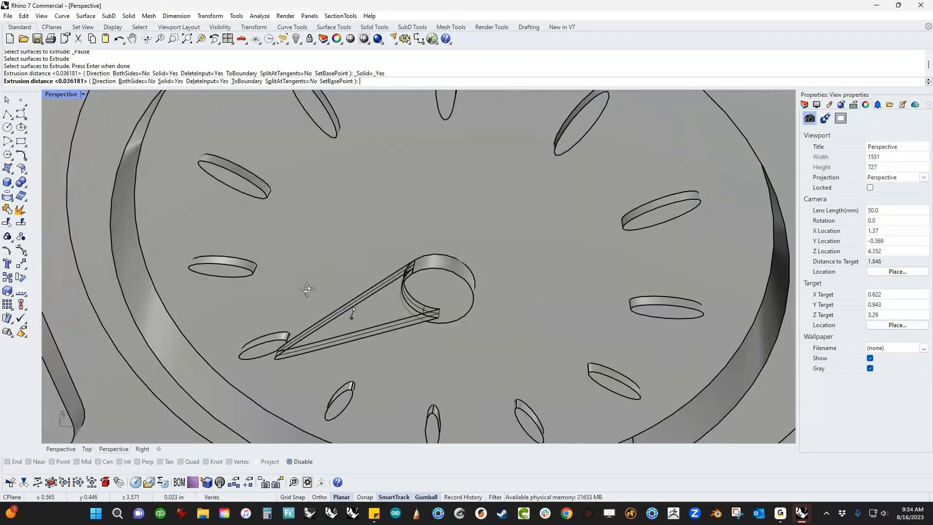
pyautogui.click(323, 301)
# Extrude the rounded border frame of the lower panel outward as a solid by about 0.138 in.
pyautogui.scroll(-6, 410, 261)
pyautogui.moveTo(395, 311); pyautogui.dragTo(417, 303, button='right')
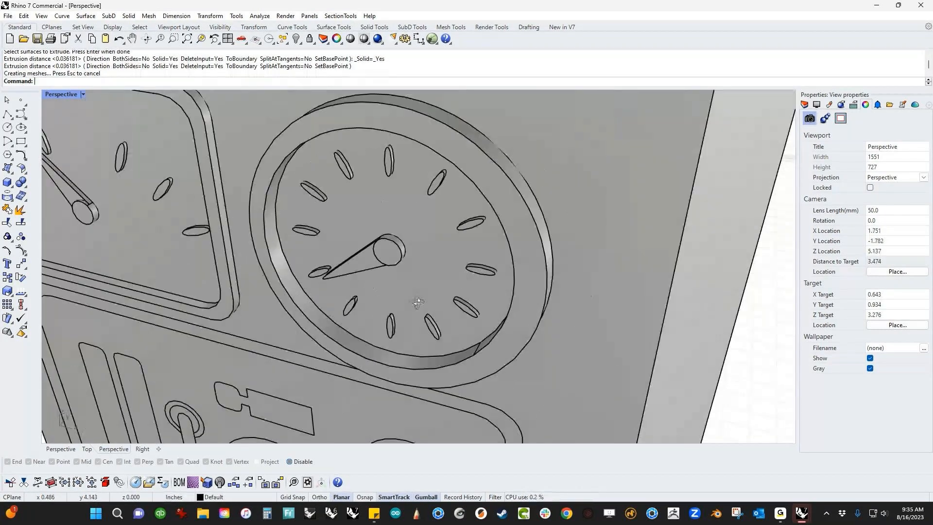
pyautogui.scroll(-5, 418, 303)
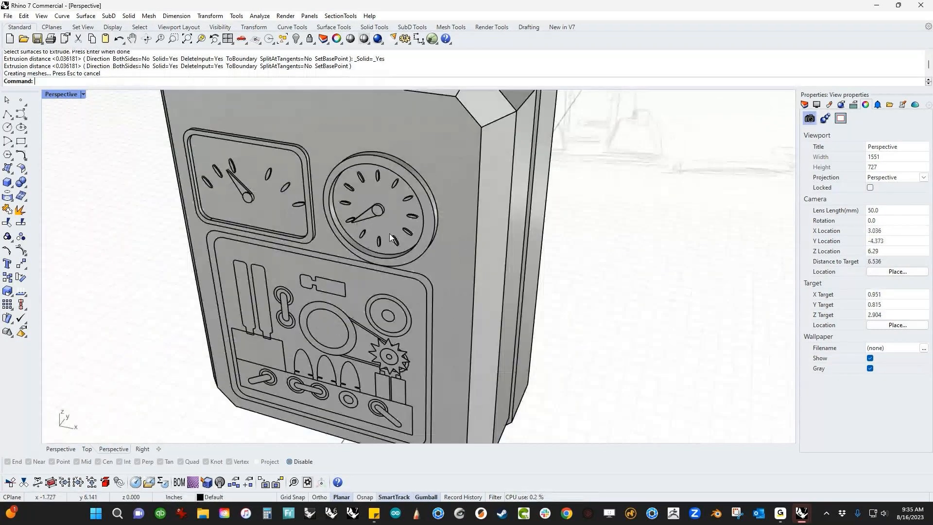
pyautogui.scroll(-3, 390, 233)
pyautogui.scroll(10, 408, 252)
pyautogui.rightClick(424, 284)
pyautogui.click(424, 284)
pyautogui.rightClick(425, 284)
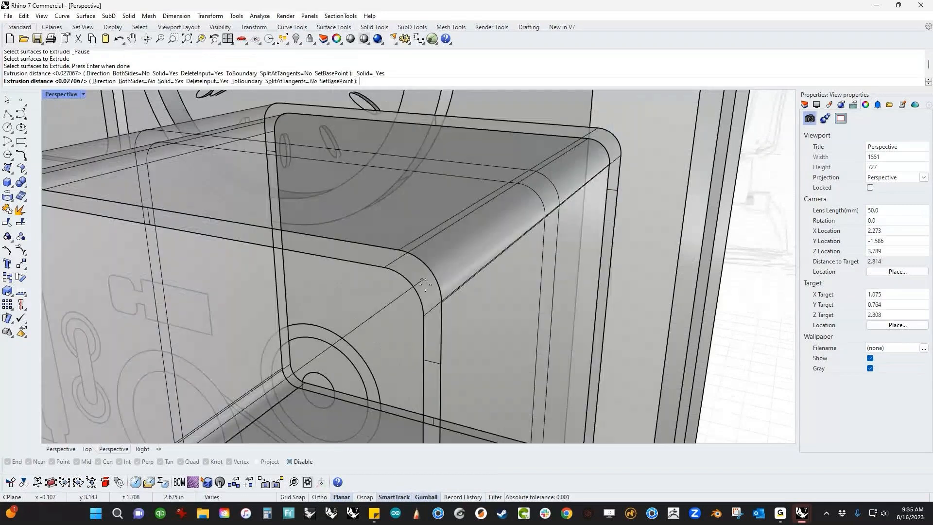
pyautogui.keyDown('shift'); pyautogui.moveTo(425, 284); pyautogui.dragTo(411, 212, button='right'); pyautogui.keyUp('shift')
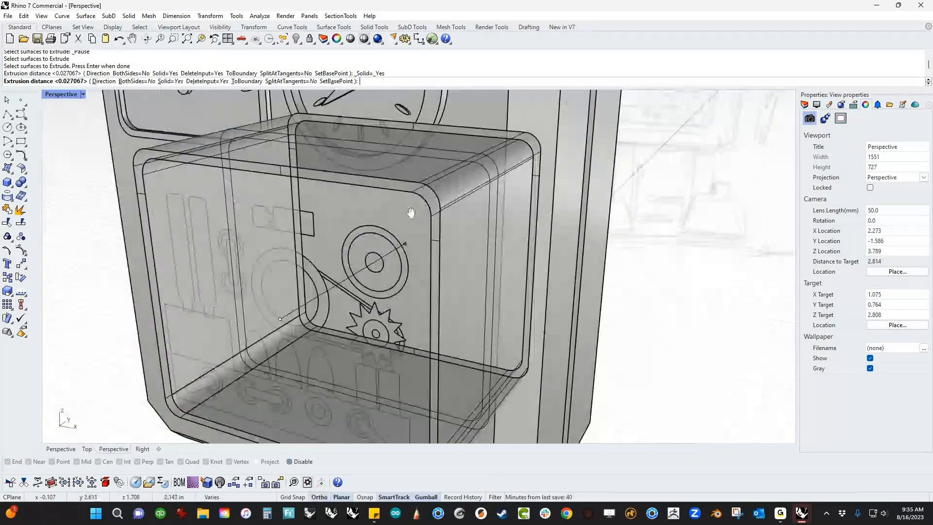
pyautogui.scroll(-3, 374, 239)
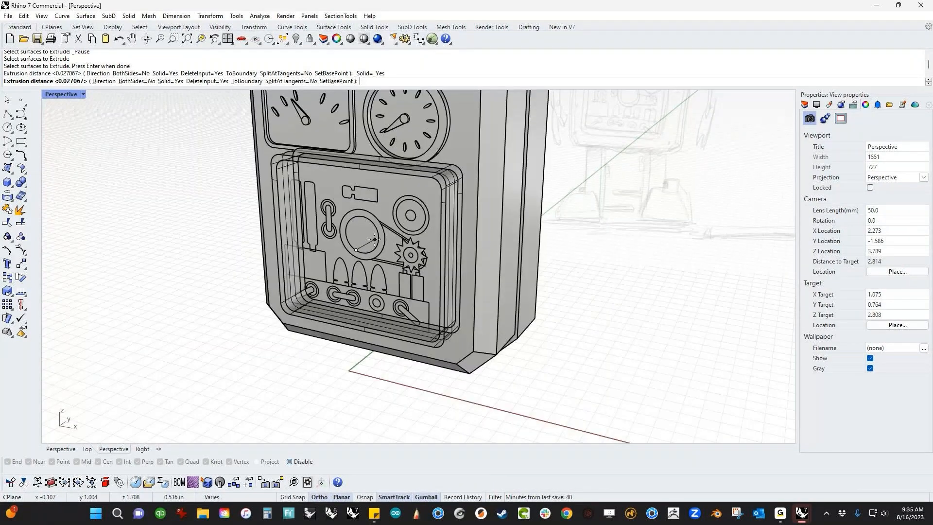
pyautogui.moveTo(375, 239); pyautogui.dragTo(365, 251, button='right')
pyautogui.click(365, 251)
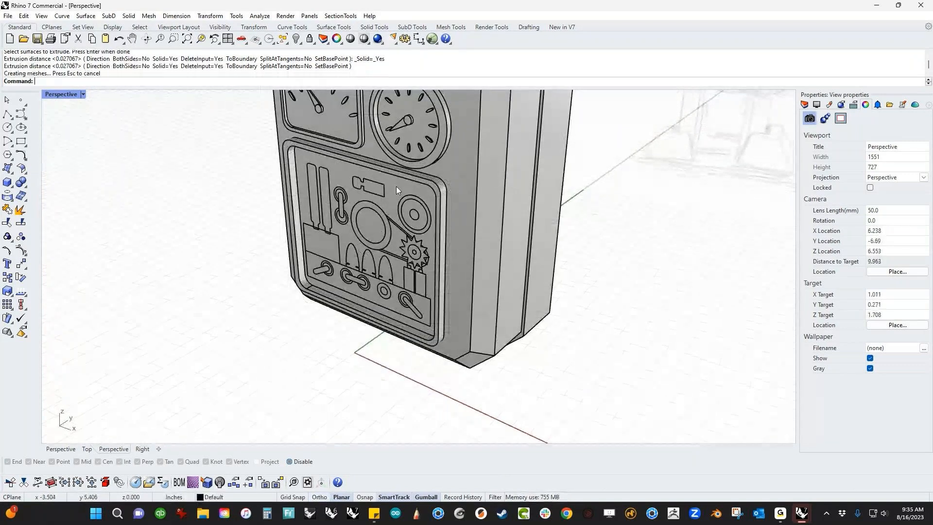
# Extrude the outer ring of the lower panel's upper-right dial outward as a solid by about 0.037 in.
pyautogui.scroll(8, 322, 189)
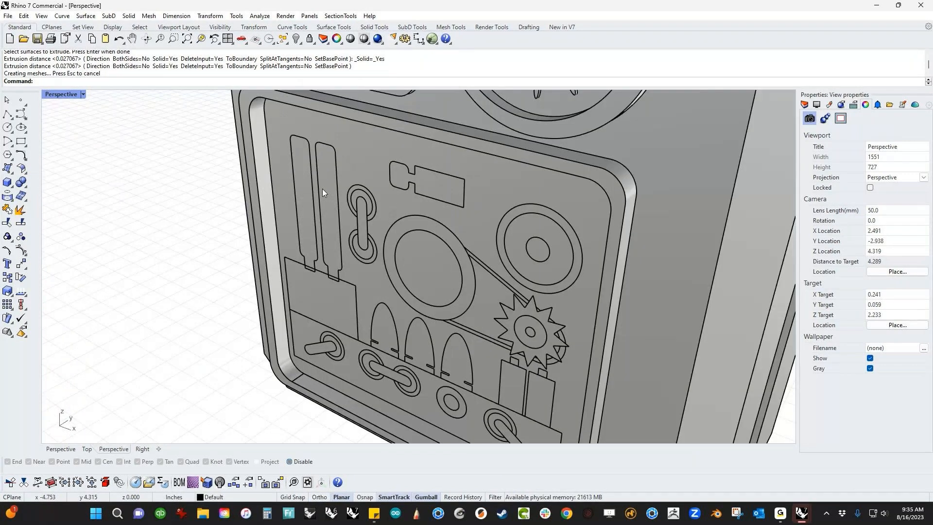
pyautogui.moveTo(322, 189); pyautogui.dragTo(395, 283, button='right')
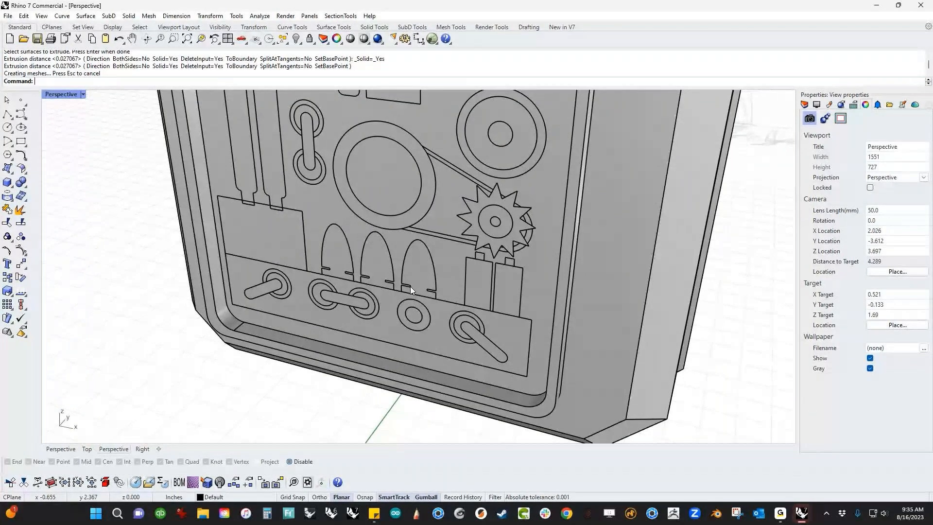
pyautogui.scroll(-4, 410, 286)
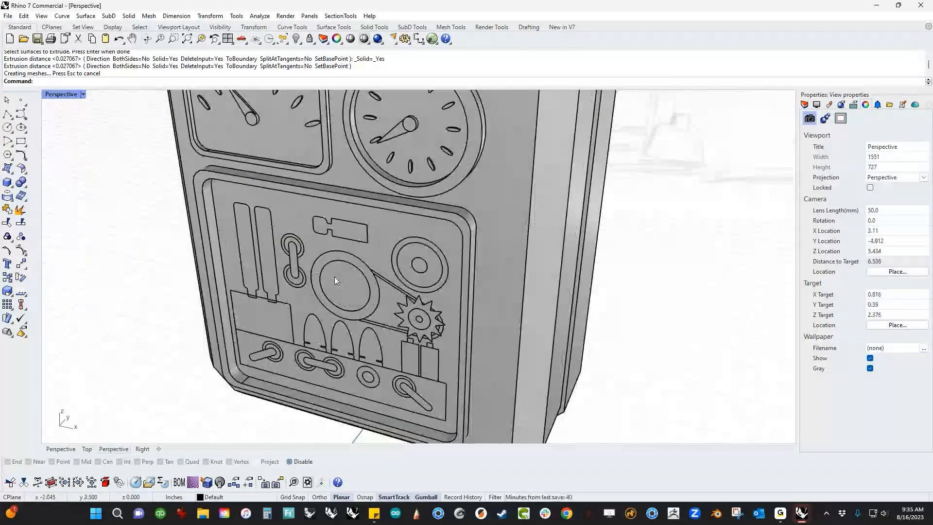
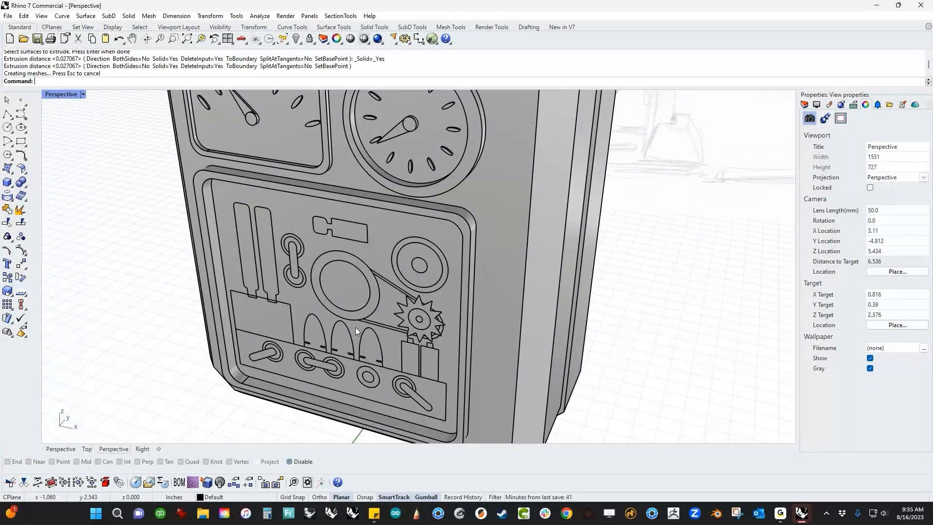
pyautogui.scroll(5, 418, 288)
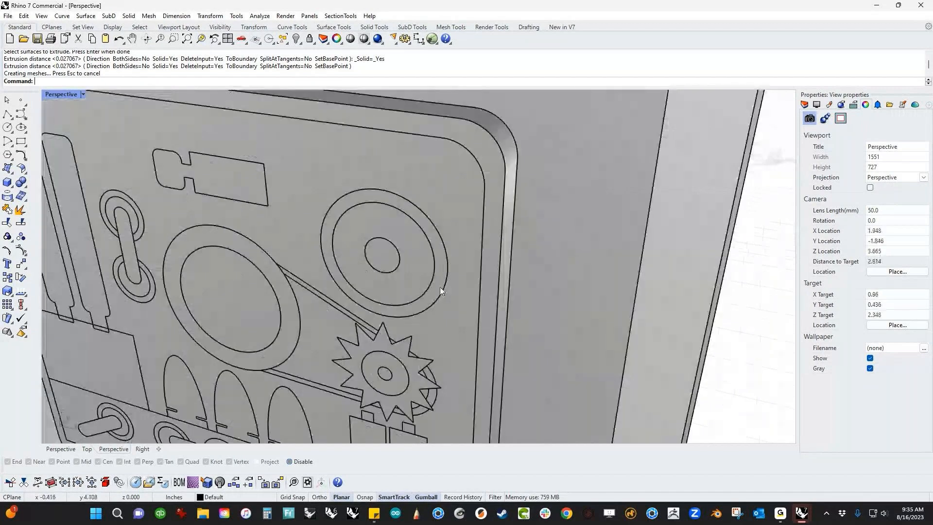
pyautogui.rightClick(440, 287)
pyautogui.click(437, 296)
pyautogui.scroll(3, 437, 296)
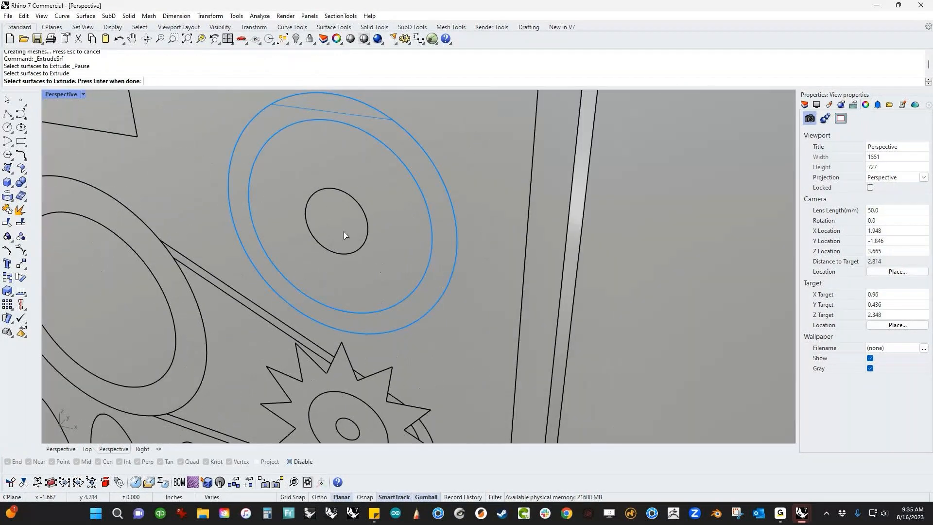
pyautogui.rightClick(348, 235)
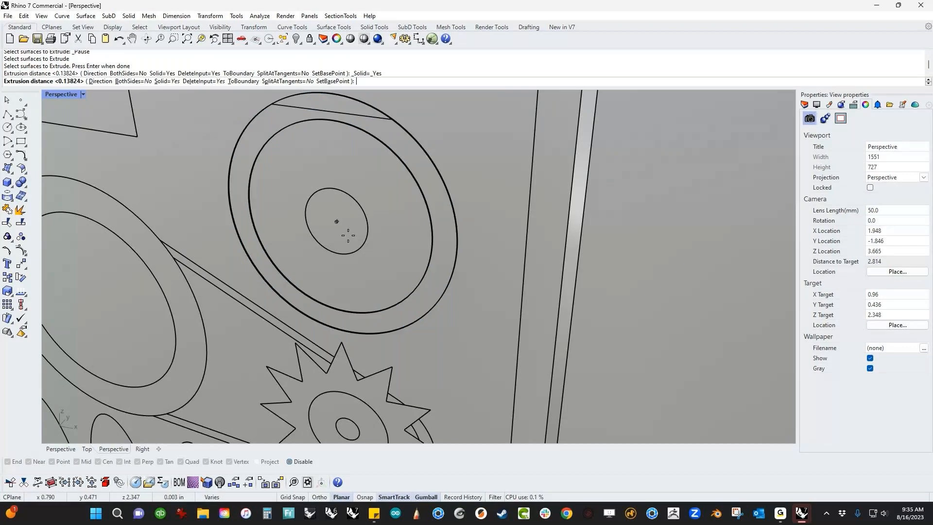
pyautogui.click(348, 235)
# Extrude the small centre circle of the upper-right dial outward as a solid by about 0.06 in.
pyautogui.rightClick(345, 260)
pyautogui.click(338, 226)
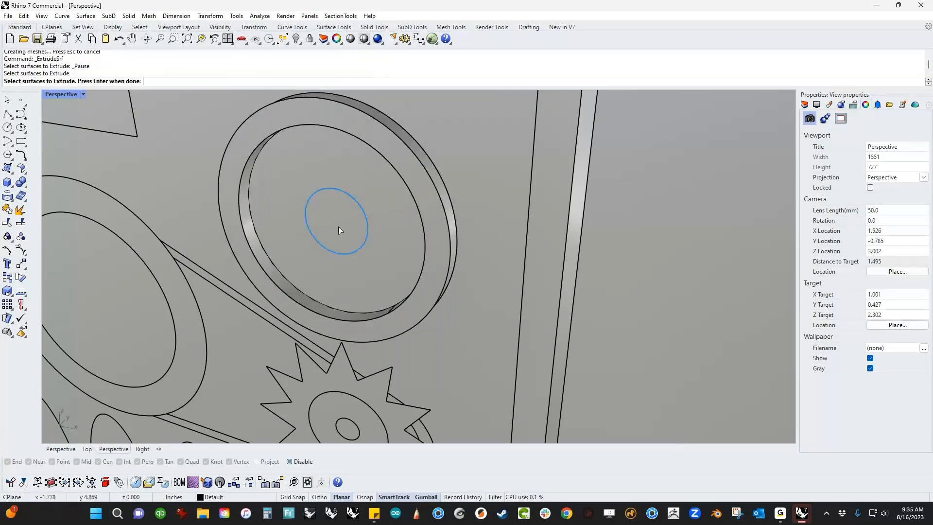
pyautogui.rightClick(338, 227)
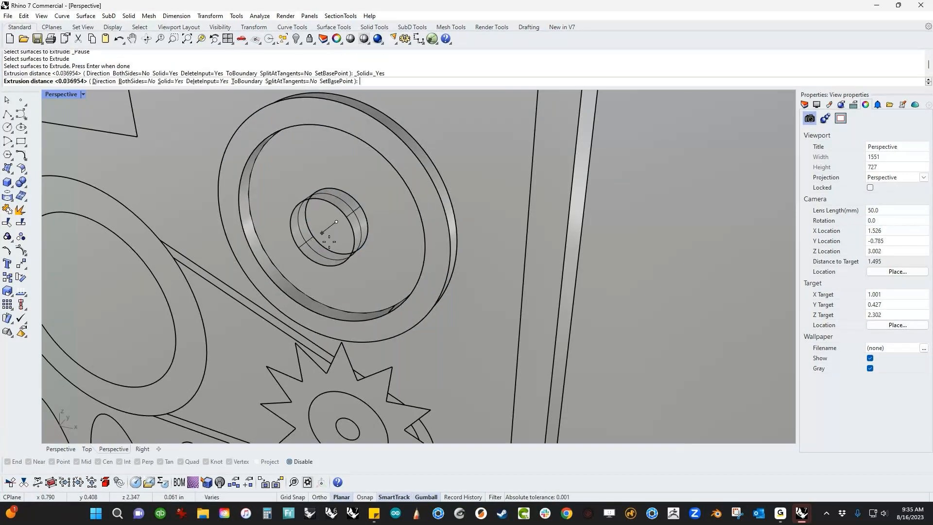
pyautogui.click(328, 241)
# Extrude the large pulley's outer ring outward as a solid by about 0.132 in and its inner disc by about 0.053 in.
pyautogui.moveTo(328, 241); pyautogui.dragTo(368, 246, button='right')
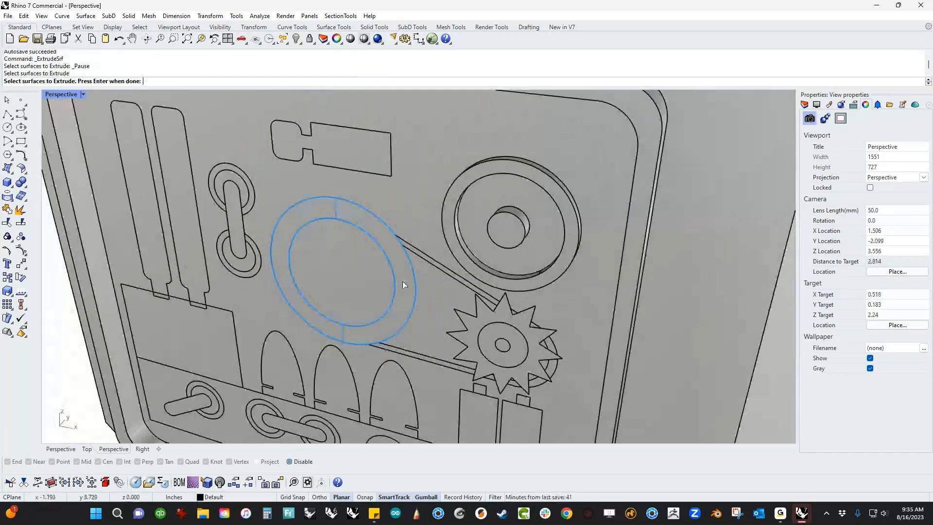
pyautogui.press('Return')
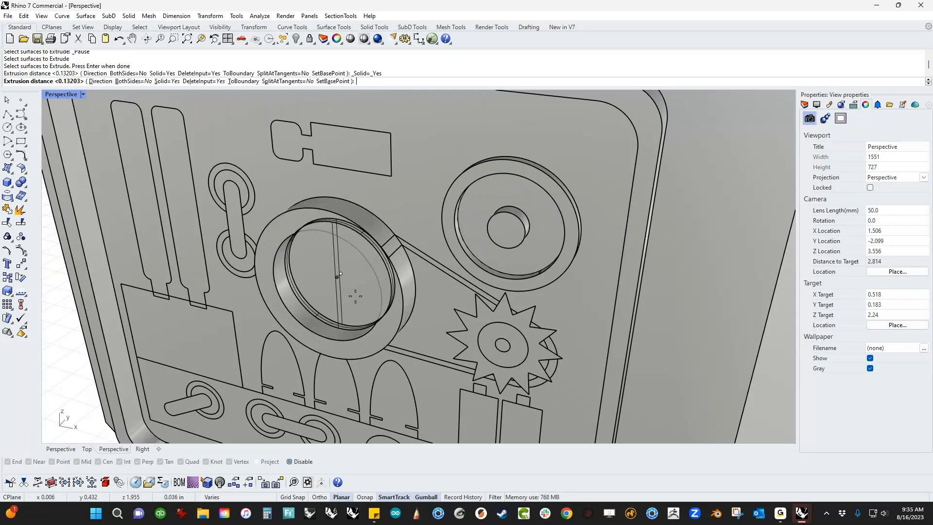
pyautogui.click(356, 300)
# Extrude the toothed gear surface outward as a solid by about 0.053 in and its small centre pin by about 0.026 in.
pyautogui.keyDown('shift'); pyautogui.moveTo(473, 363); pyautogui.dragTo(418, 342, button='right'); pyautogui.keyUp('shift')
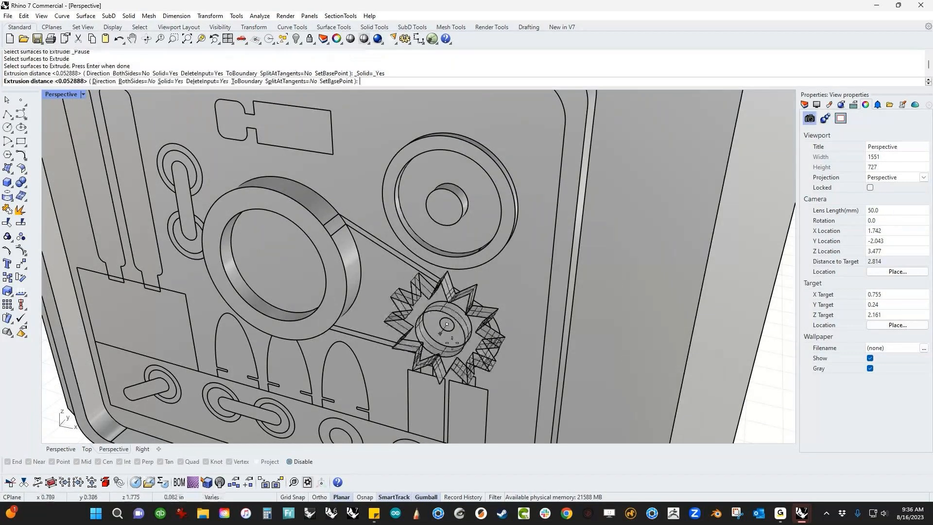
pyautogui.click(456, 340)
pyautogui.scroll(8, 454, 337)
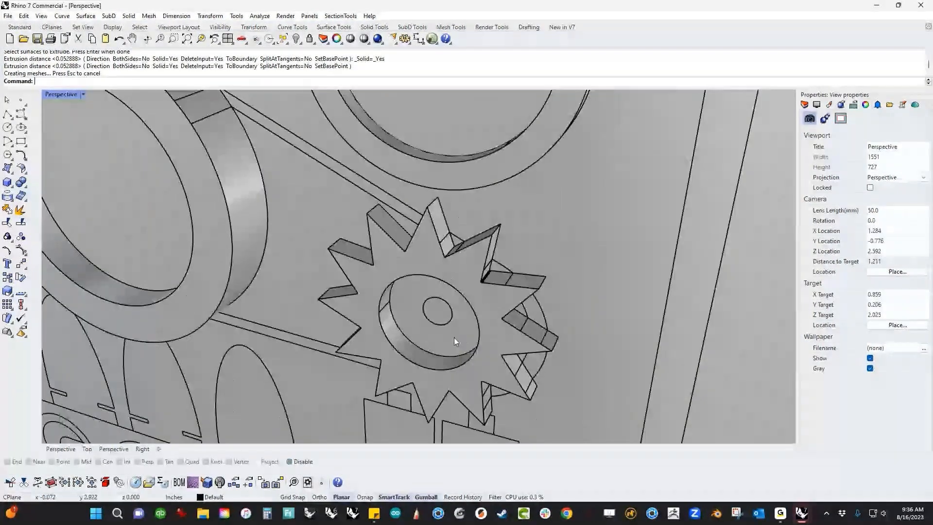
pyautogui.rightClick(454, 337)
pyautogui.click(440, 311)
pyautogui.rightClick(441, 311)
pyautogui.click(442, 337)
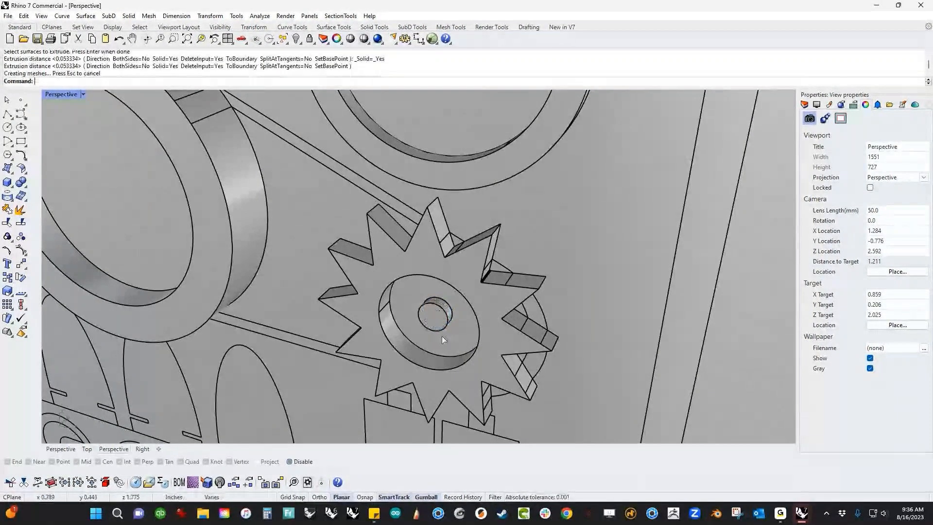
# Extrude the ring surface between the gear's centre pin and its toothed body outward as a solid by about 0.01 in.
pyautogui.rightClick(453, 347)
pyautogui.click(455, 339)
pyautogui.rightClick(454, 339)
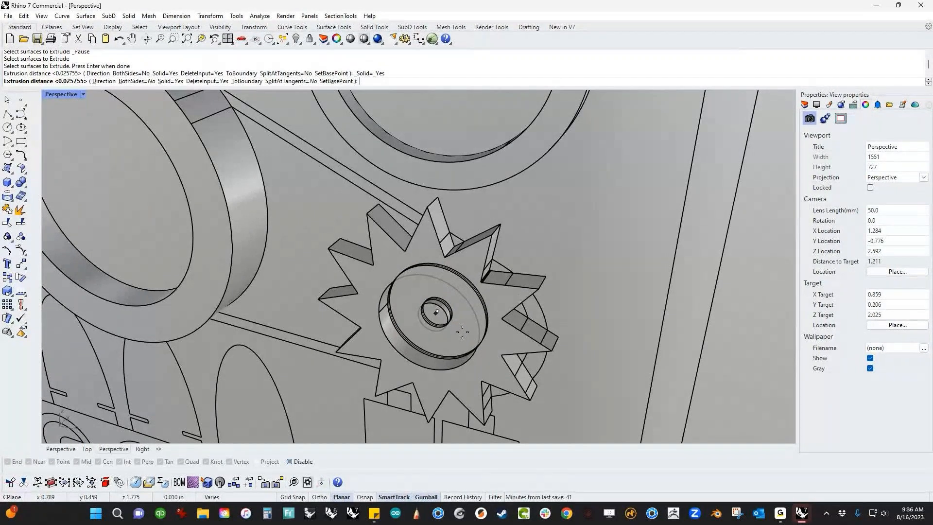
pyautogui.rightClick(406, 285)
# Extrude both belt strips and the exposed pieces of the wheel behind the gear outward together as solids by about 0.025 in.
pyautogui.scroll(-5, 406, 285)
pyautogui.rightClick(359, 199)
pyautogui.scroll(3, 367, 208)
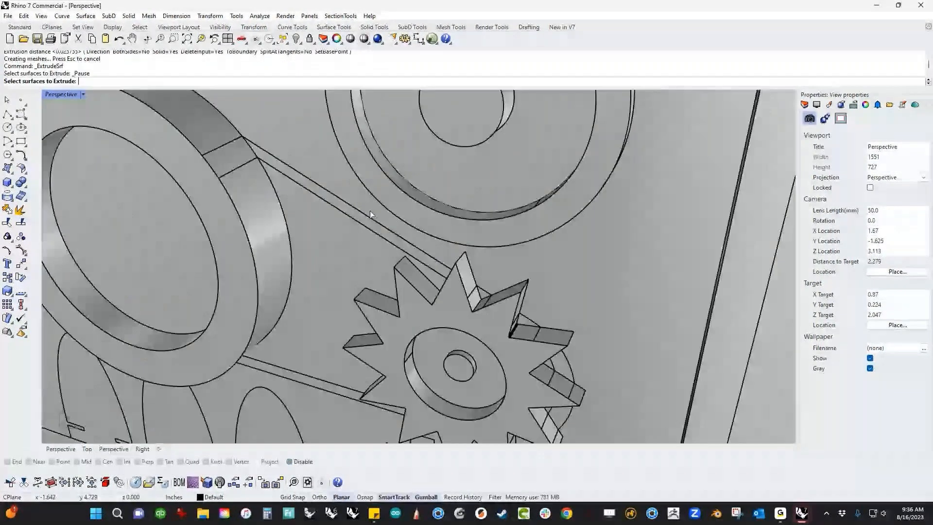
pyautogui.click(374, 224)
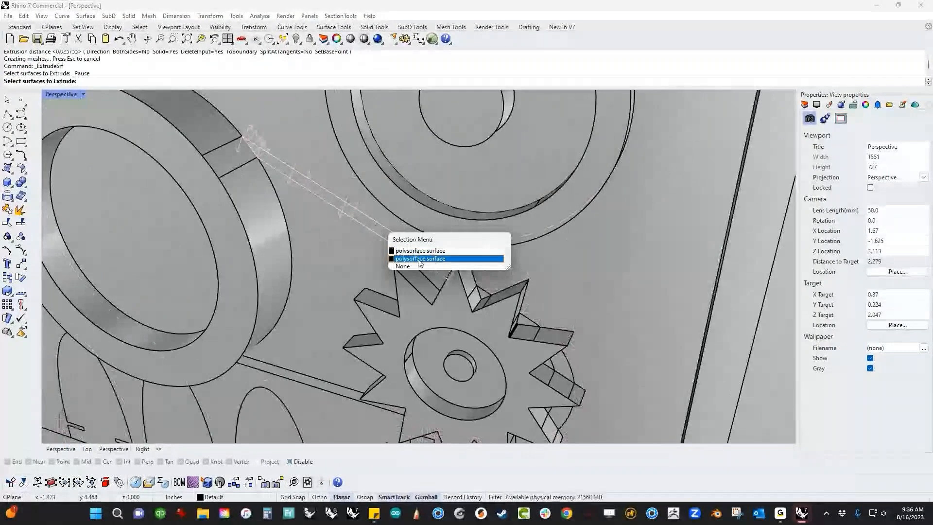
pyautogui.click(403, 252)
pyautogui.scroll(2, 479, 292)
pyautogui.scroll(2, 479, 293)
pyautogui.click(486, 290)
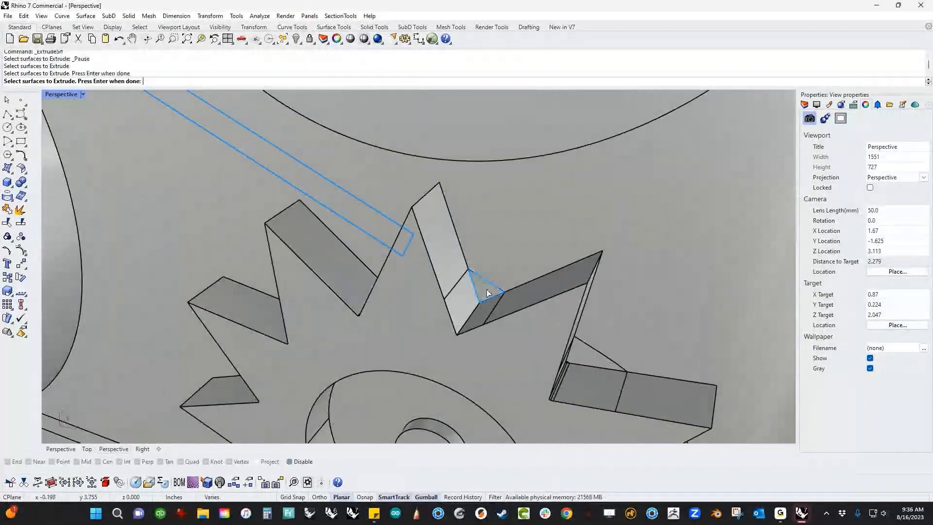
pyautogui.click(569, 360)
pyautogui.scroll(-3, 553, 355)
pyautogui.scroll(3, 561, 331)
pyautogui.click(561, 330)
pyautogui.click(553, 432)
pyautogui.scroll(-3, 552, 433)
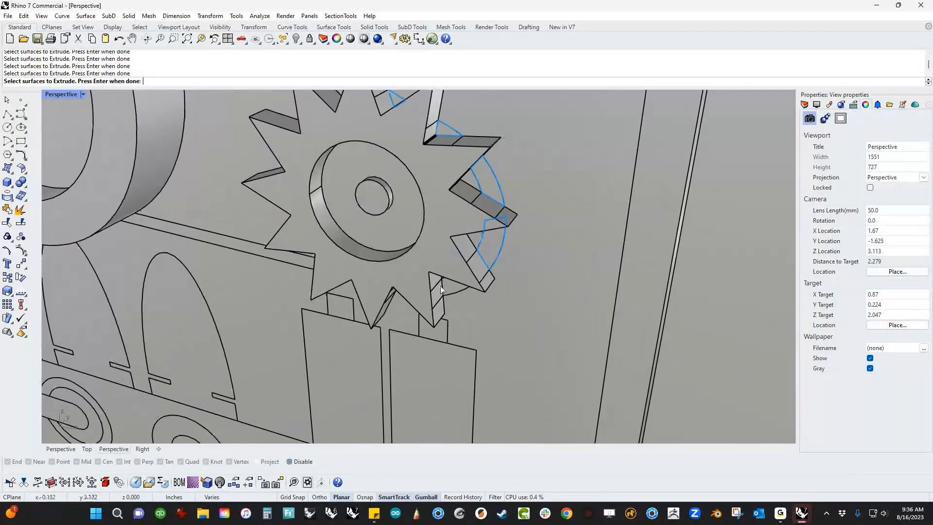
pyautogui.scroll(3, 449, 289)
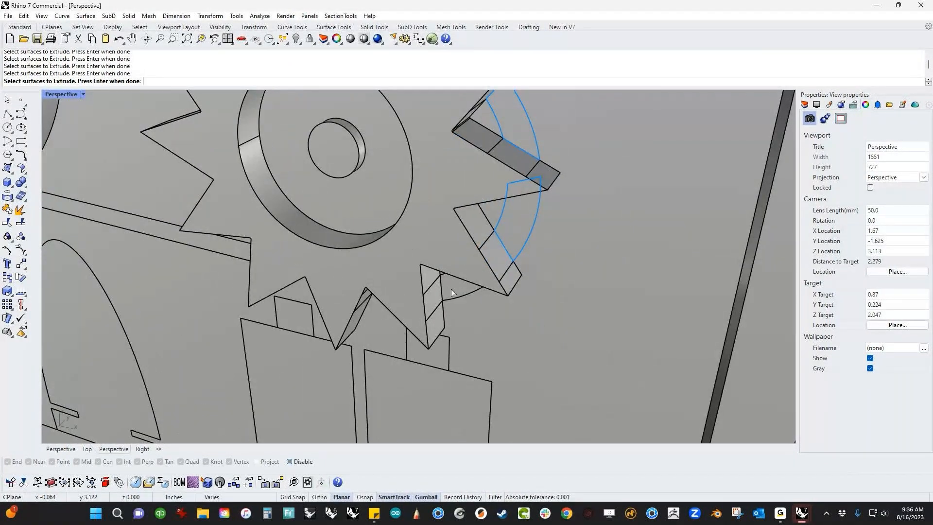
pyautogui.moveTo(451, 288); pyautogui.dragTo(339, 306, button='right')
pyautogui.click(339, 305)
pyautogui.click(234, 292)
pyautogui.scroll(-3, 282, 281)
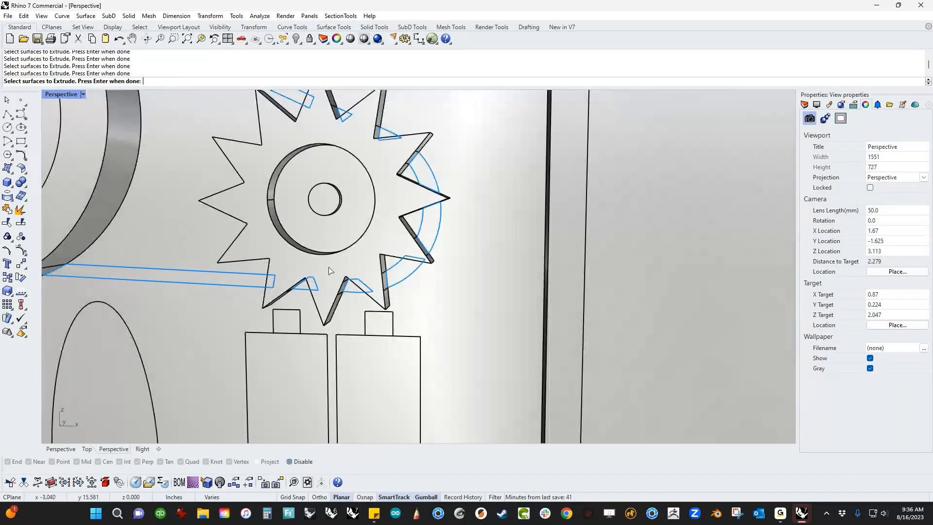
pyautogui.press('Return')
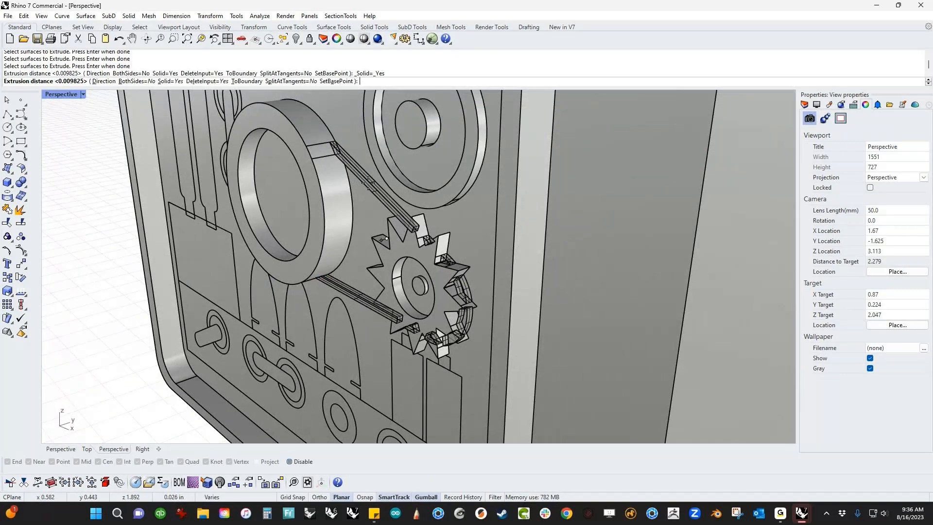
pyautogui.click(367, 183)
# Extrude the notched rectangular plate above the large pulley outward as a solid by about 0.064 in.
pyautogui.scroll(-6, 317, 231)
pyautogui.moveTo(317, 232); pyautogui.dragTo(598, 384, button='right')
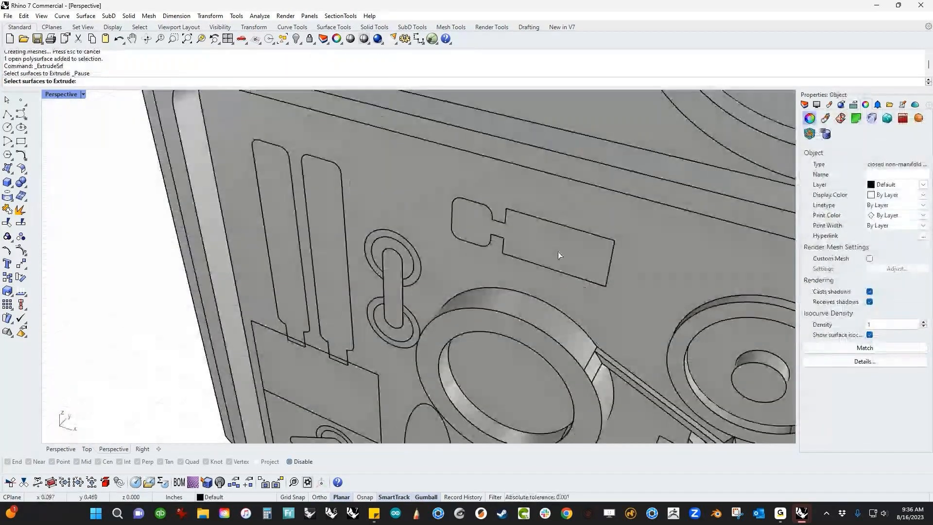
pyautogui.click(558, 251)
pyautogui.press('Return')
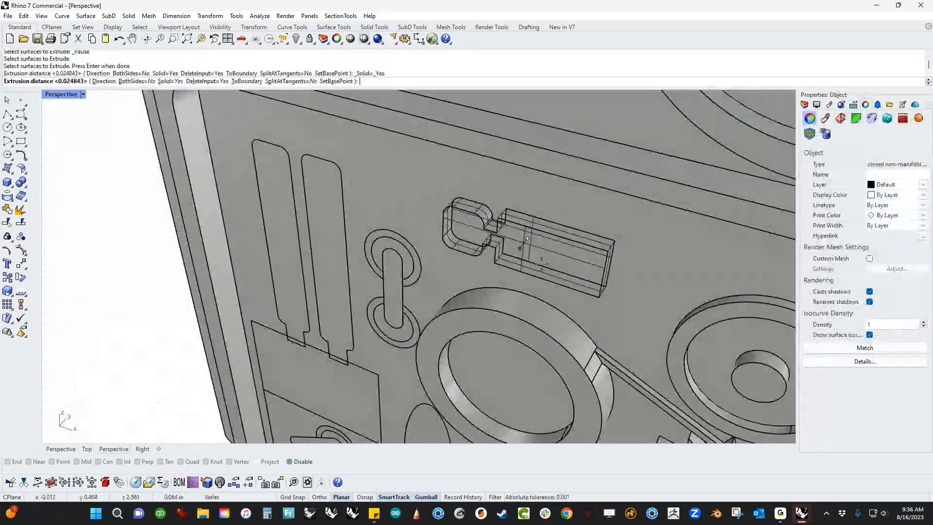
# Try to extrude the vertical link and the rings at both its ends outward together by about 0.05 in, and undo the extrusion.
pyautogui.press('Return')
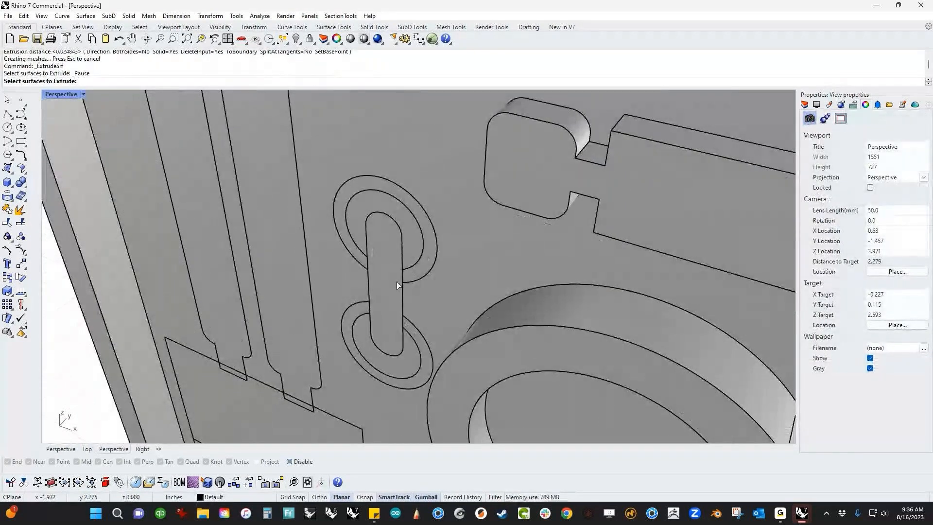
pyautogui.click(392, 282)
pyautogui.click(428, 362)
pyautogui.press('Return')
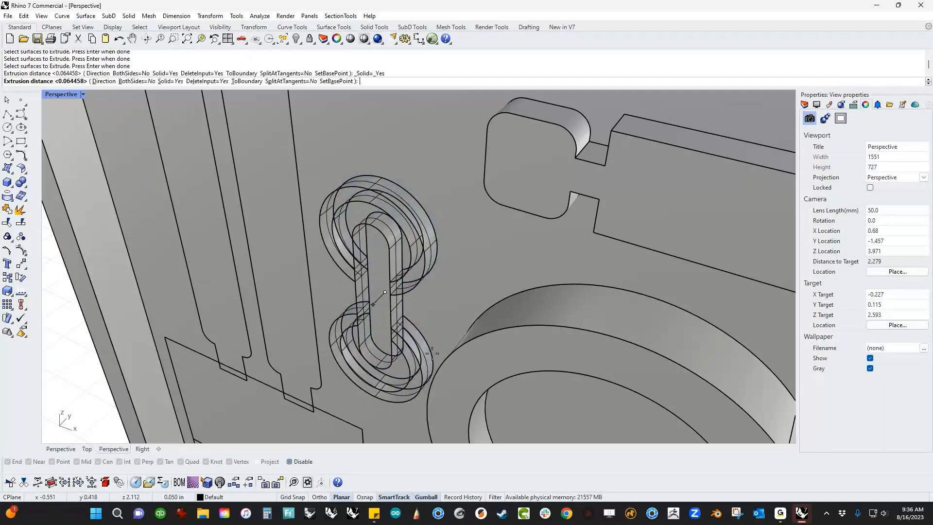
pyautogui.click(436, 350)
pyautogui.hotkey('ctrl', 'z')
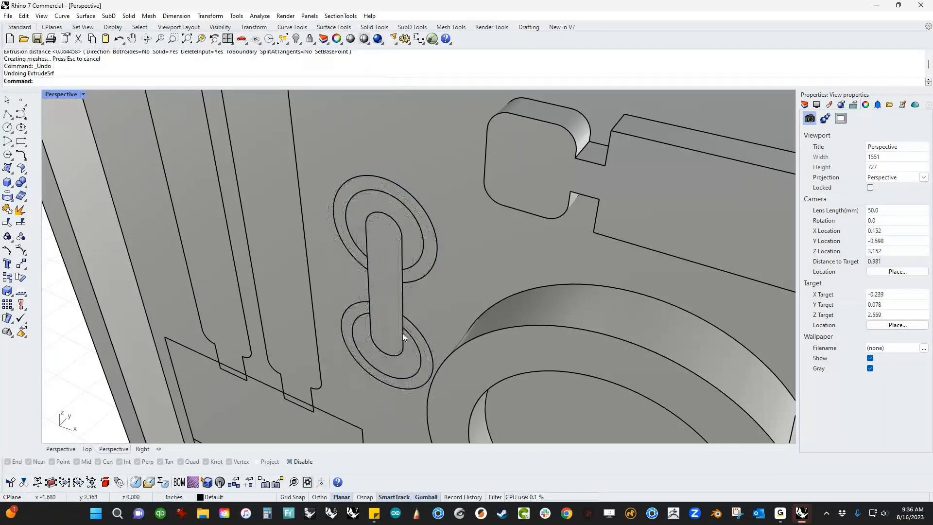
# Try again to extrude the vertical link together with its upper and lower rings by about 0.05 in, and undo it.
pyautogui.scroll(5, 402, 334)
pyautogui.click(434, 371)
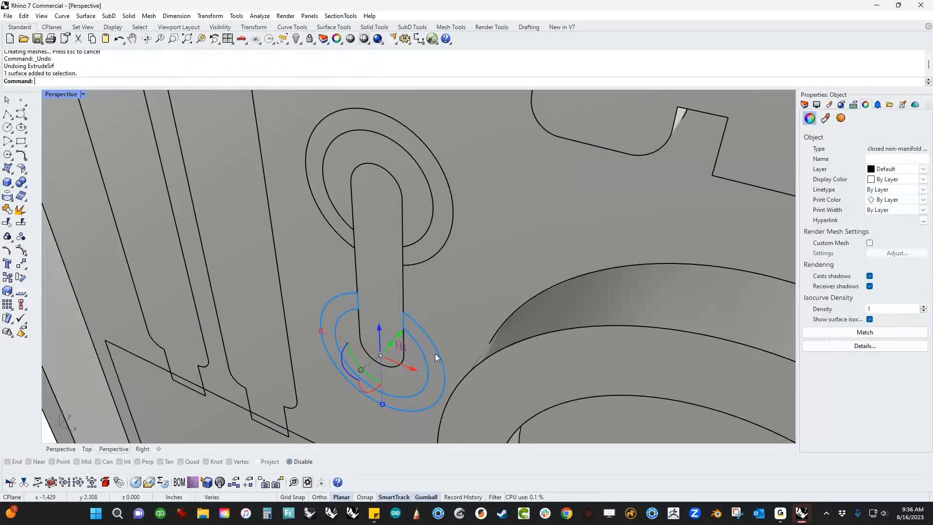
pyautogui.keyDown('shift'); pyautogui.click(438, 314); pyautogui.keyUp('shift')
pyautogui.keyDown('shift'); pyautogui.click(383, 220); pyautogui.keyUp('shift')
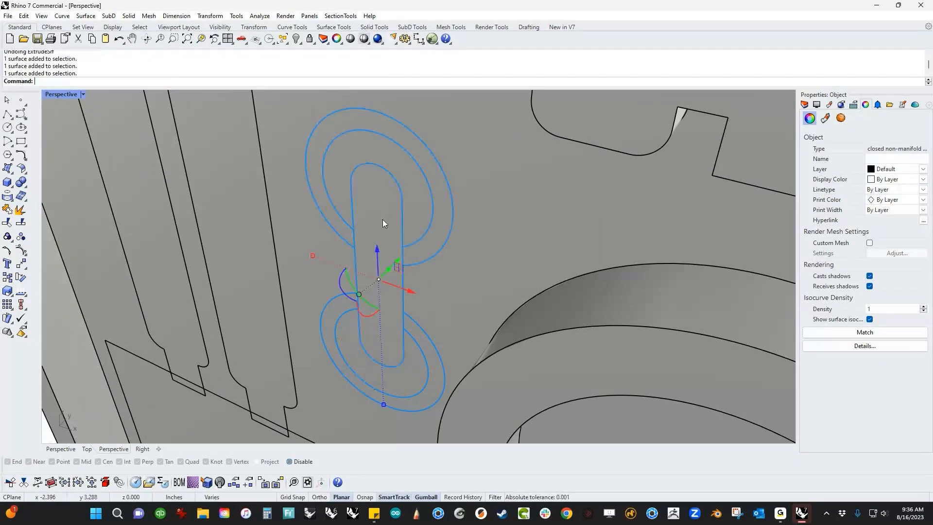
pyautogui.press('Return')
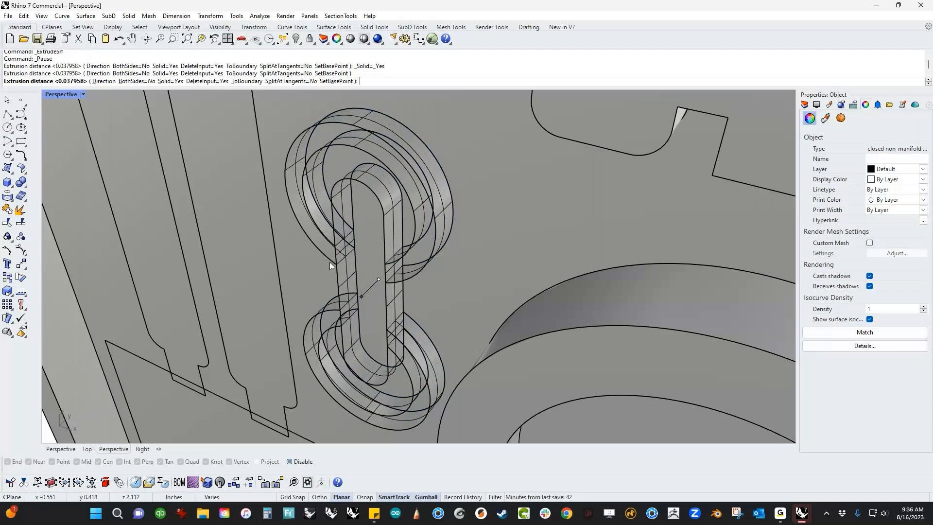
pyautogui.click(330, 261)
pyautogui.hotkey('ctrl', 'z')
# Extrude only the vertical link outward as a solid by about 0.067 in.
pyautogui.press('Return')
pyautogui.click(387, 300)
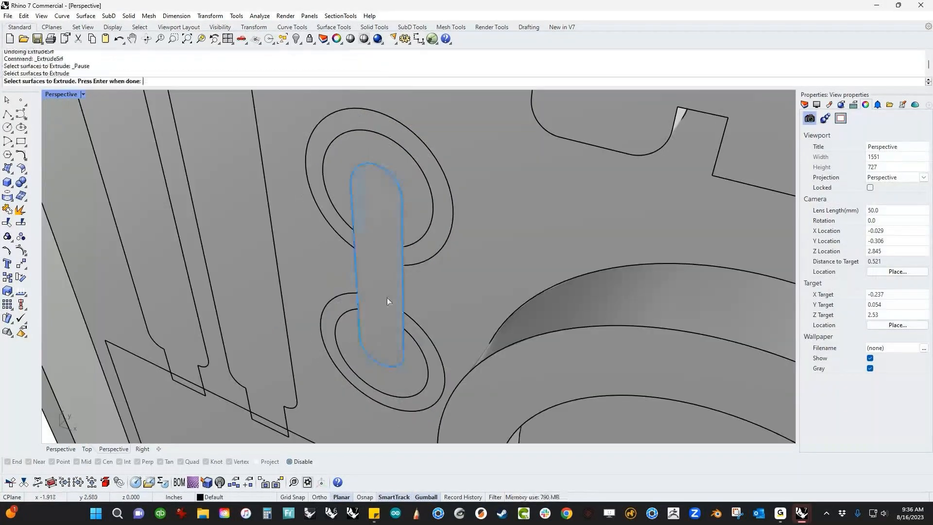
pyautogui.press('Return')
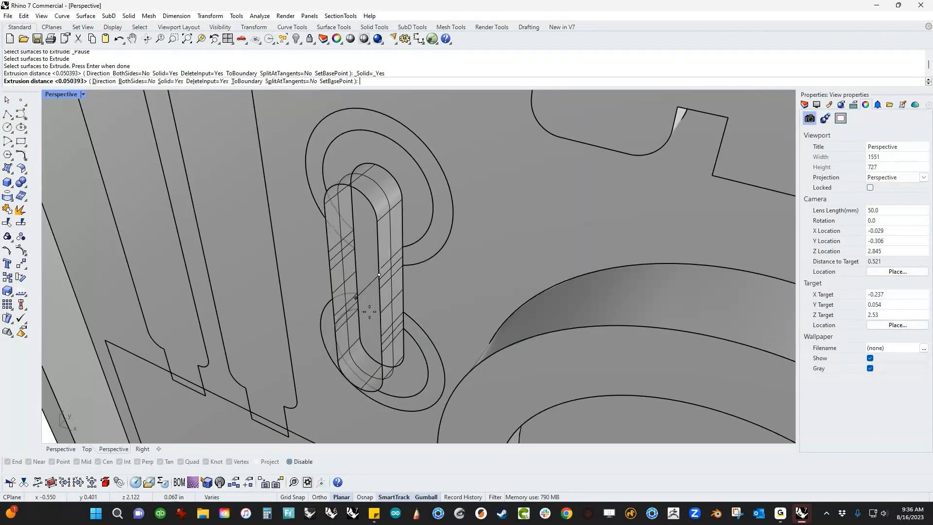
pyautogui.click(369, 311)
# Extrude the ring at the link's upper end outward as a solid by about 0.038 in, and the lower-end ring to a similar height.
pyautogui.press('Return')
pyautogui.click(424, 251)
pyautogui.press('Return')
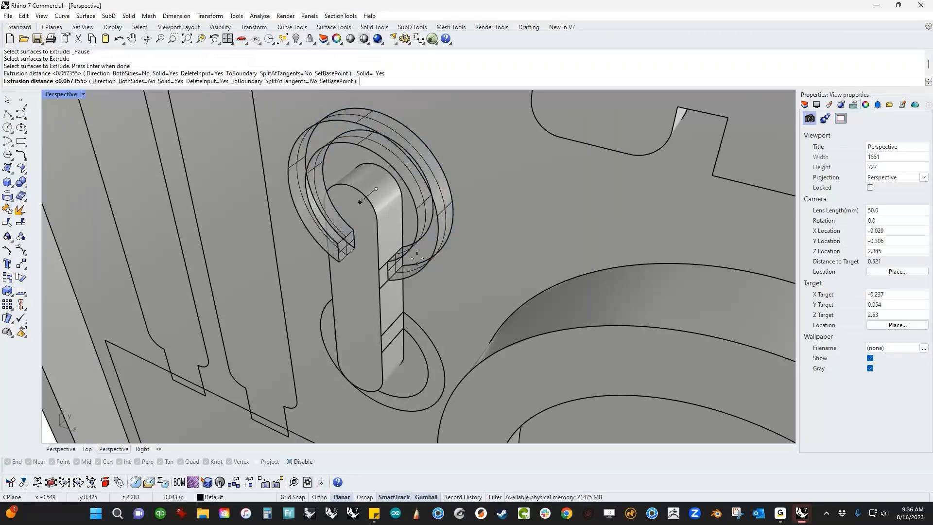
pyautogui.click(416, 258)
pyautogui.press('Return')
pyautogui.click(430, 353)
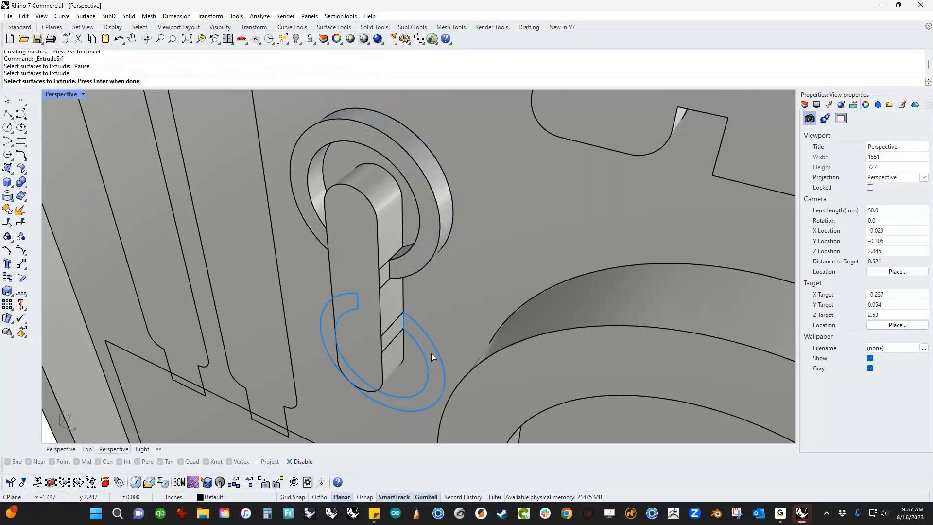
pyautogui.press('Return')
pyautogui.click(398, 259)
# Examine the lower control panel strip with its knob rings and lever shapes from several angles.
pyautogui.scroll(-14, 398, 260)
pyautogui.moveTo(333, 306); pyautogui.dragTo(541, 217, button='right')
pyautogui.moveTo(517, 268); pyautogui.dragTo(457, 272, button='right')
pyautogui.keyDown('shift'); pyautogui.moveTo(680, 369); pyautogui.dragTo(329, 316, button='right'); pyautogui.keyUp('shift')
pyautogui.scroll(2, 513, 243)
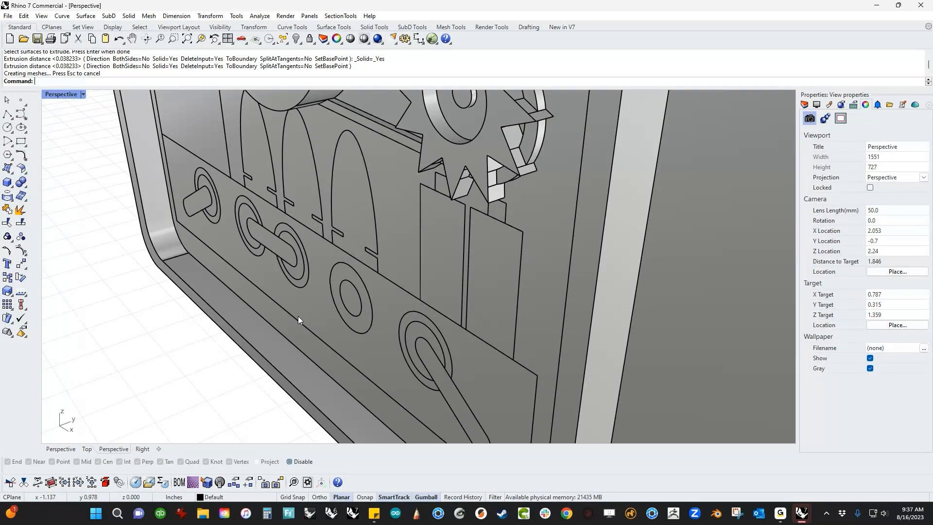
pyautogui.scroll(-5, 314, 315)
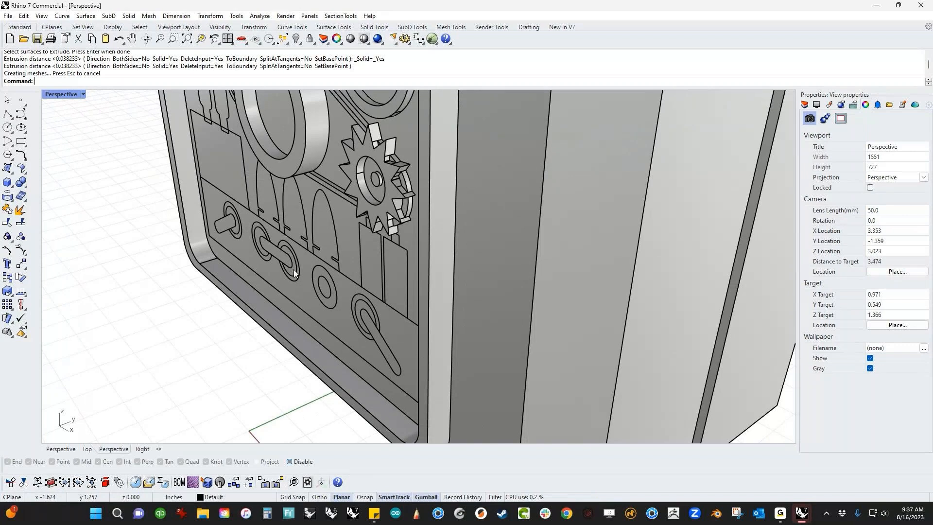
pyautogui.moveTo(293, 269); pyautogui.dragTo(369, 319, button='right')
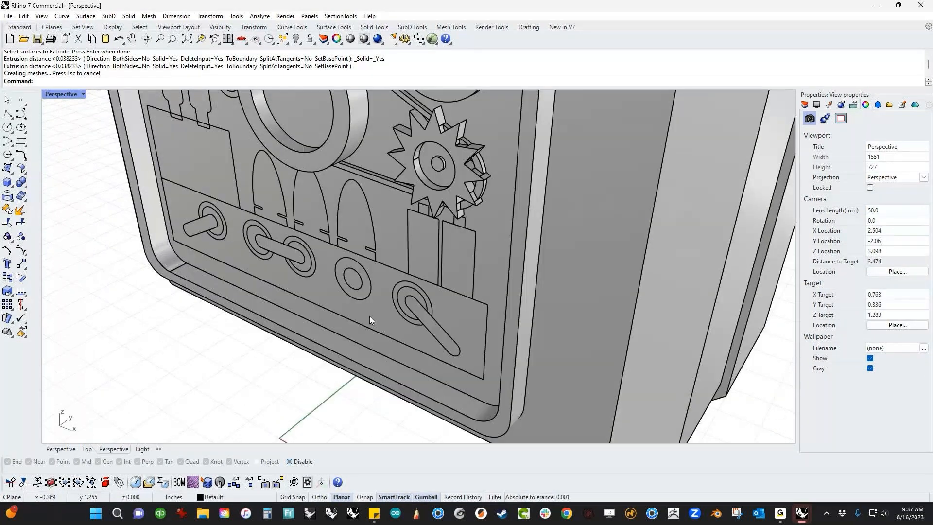
pyautogui.keyDown('shift'); pyautogui.moveTo(252, 284); pyautogui.dragTo(319, 288, button='right'); pyautogui.keyUp('shift')
pyautogui.rightClick(350, 295)
pyautogui.press('Escape')
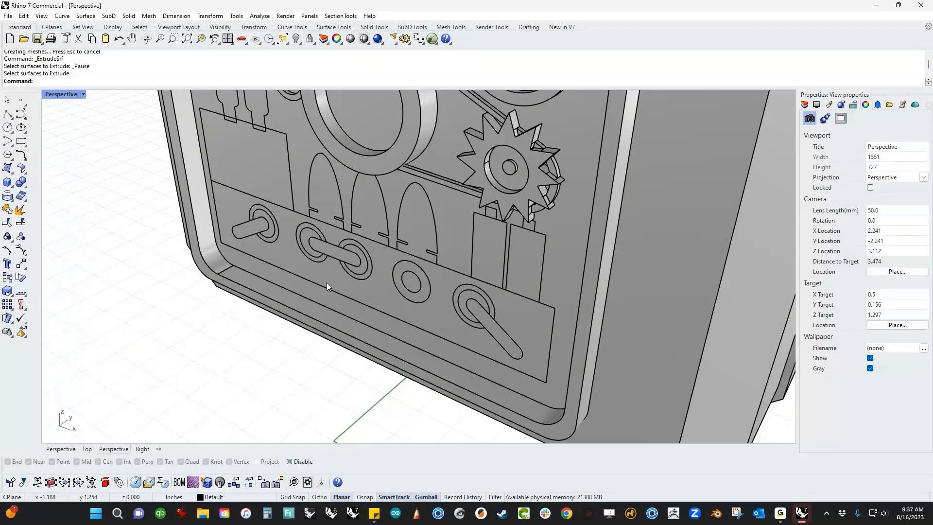
pyautogui.click(506, 329)
pyautogui.press('Escape')
pyautogui.moveTo(301, 292); pyautogui.dragTo(389, 311, button='right')
pyautogui.keyDown('shift'); pyautogui.moveTo(269, 317); pyautogui.dragTo(360, 311, button='right'); pyautogui.keyUp('shift')
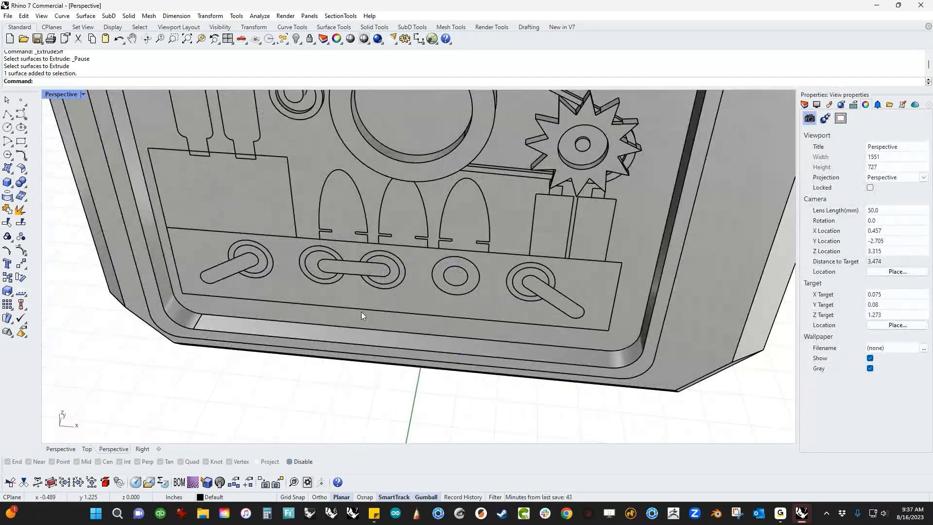
# Switch to the front view and set its display mode to Wireframe.
pyautogui.hotkey('ctrl', 'F2')
pyautogui.middleClick(361, 312)
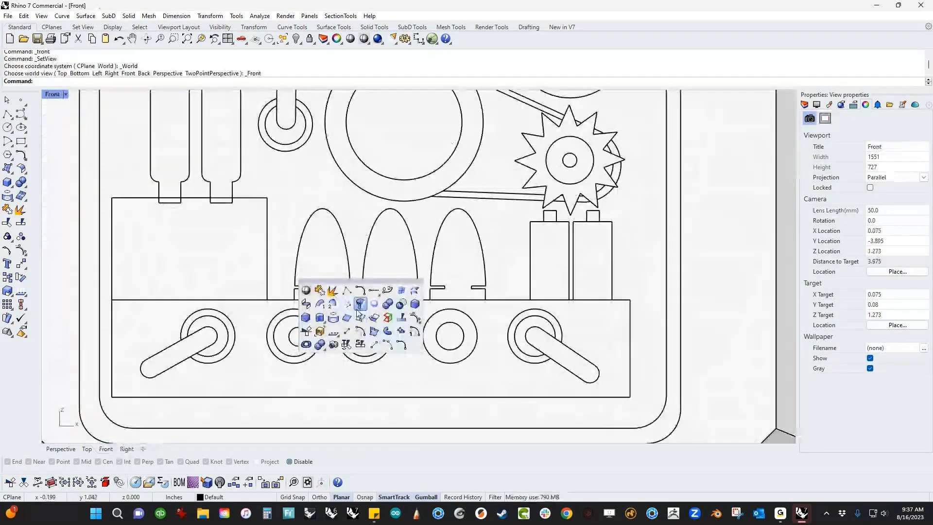
pyautogui.click(307, 294)
pyautogui.middleClick(308, 299)
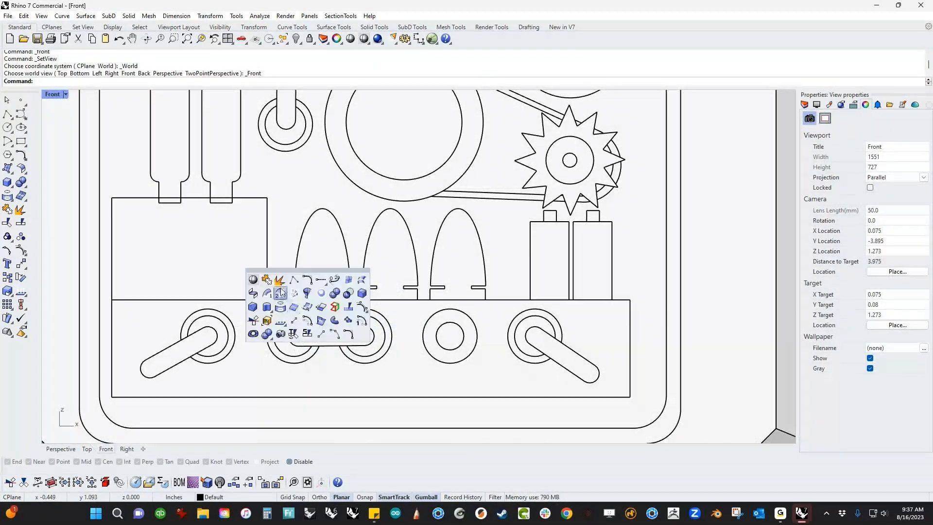
pyautogui.click(254, 281)
pyautogui.middleClick(323, 362)
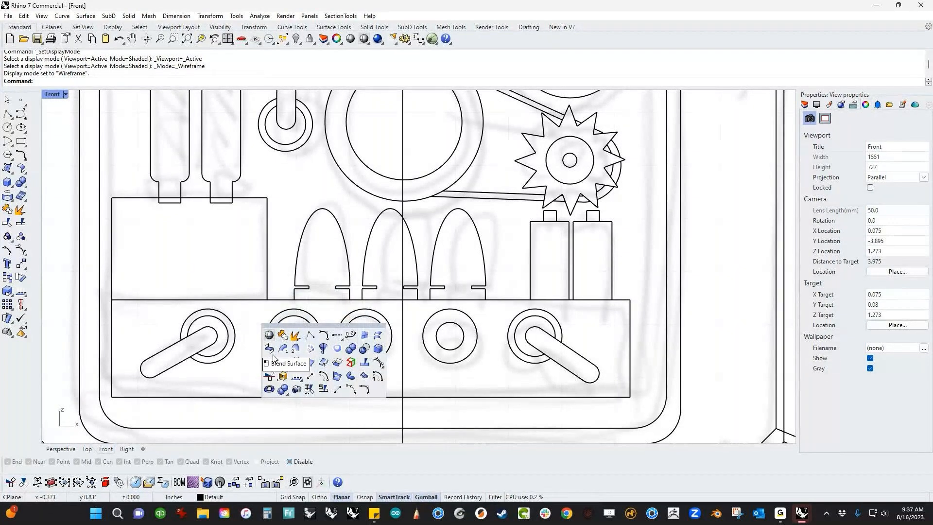
# Try to select the lower panel rectangle's faces, including its knobs and levers, directly on the body, and clear the selection.
pyautogui.moveTo(608, 387); pyautogui.dragTo(173, 337)
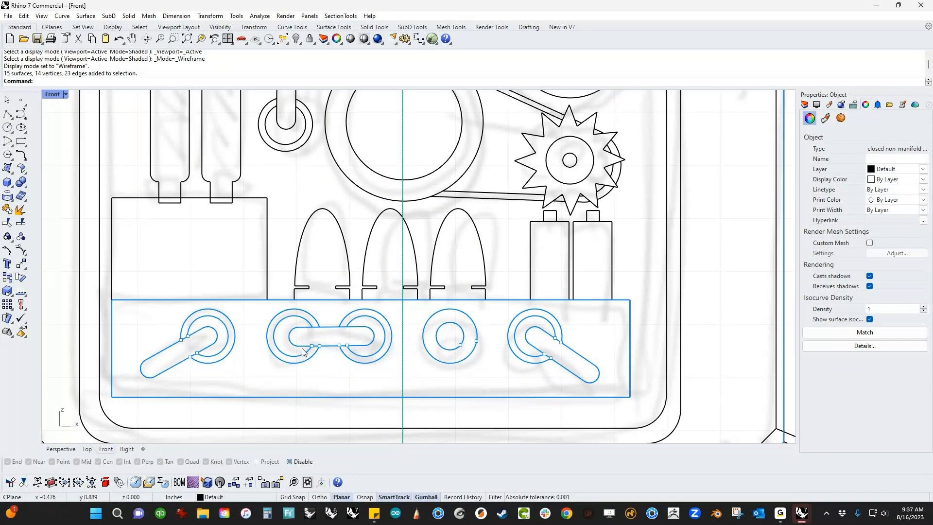
pyautogui.hotkey('ctrl', 'F4')
pyautogui.keyDown('shift'); pyautogui.moveTo(526, 341); pyautogui.dragTo(440, 390, button='right'); pyautogui.keyUp('shift')
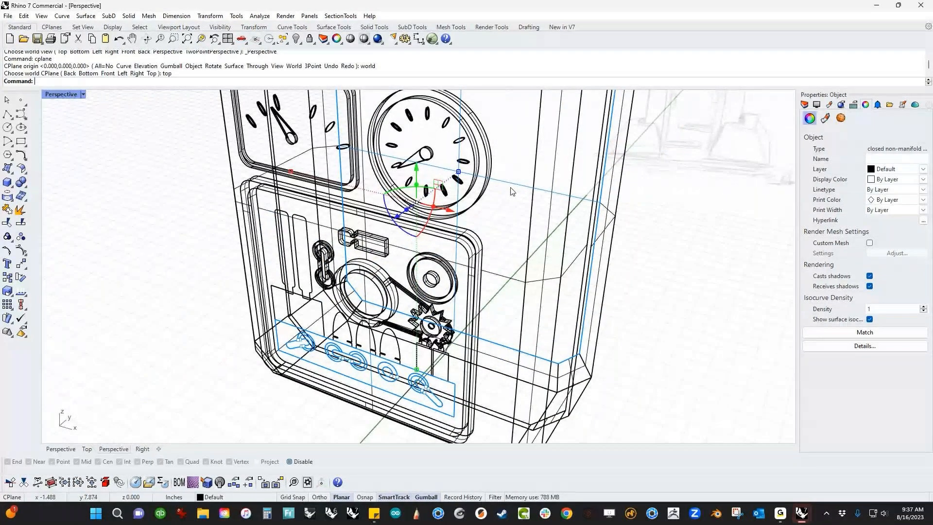
pyautogui.click(283, 391)
pyautogui.hotkey('ctrl', 'F2')
pyautogui.scroll(3, 294, 349)
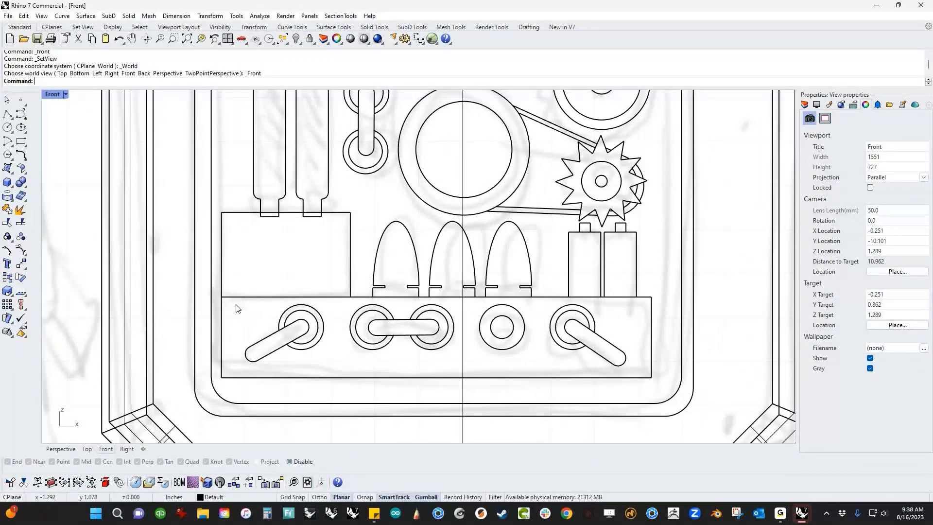
pyautogui.moveTo(237, 308); pyautogui.dragTo(604, 370)
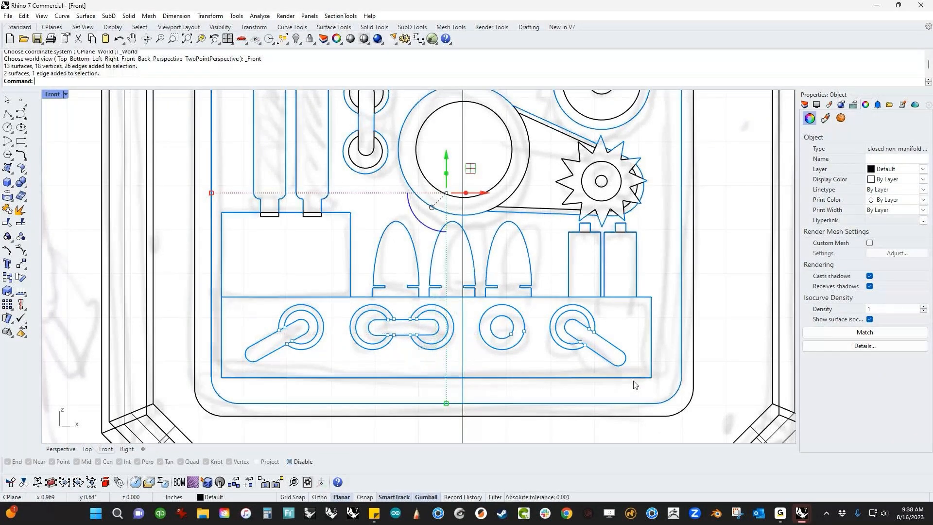
pyautogui.hotkey('ctrl', 'F4')
pyautogui.scroll(5, 575, 338)
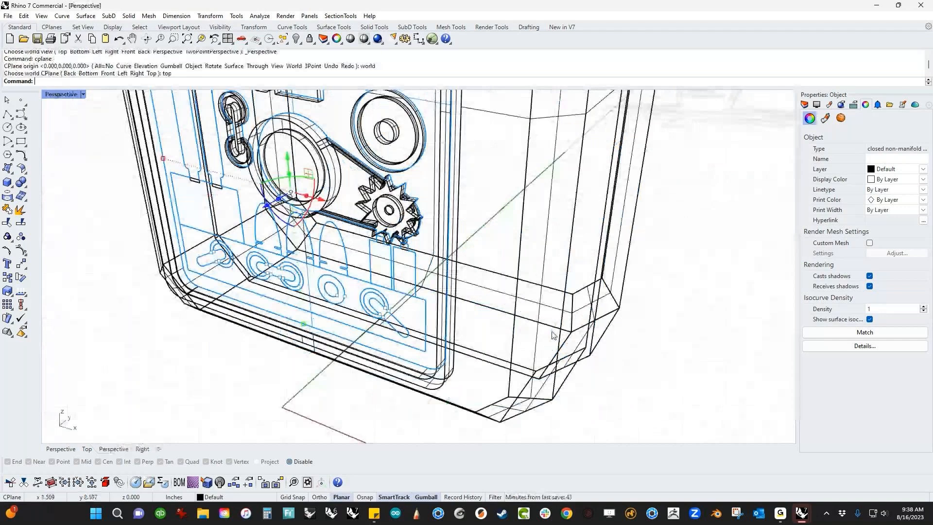
pyautogui.moveTo(553, 335); pyautogui.dragTo(329, 351, button='right')
pyautogui.click(587, 333)
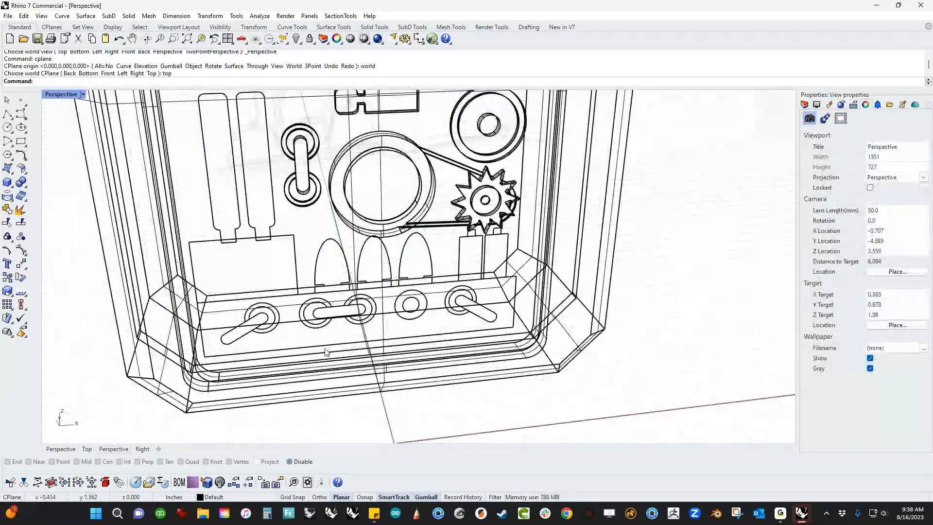
# Extract the lower panel rectangle's surface and all its knob, ring and lever surfaces from the body, excluding the surrounding recessed face.
pyautogui.hotkey('ctrl', 'F2')
pyautogui.middleClick(308, 323)
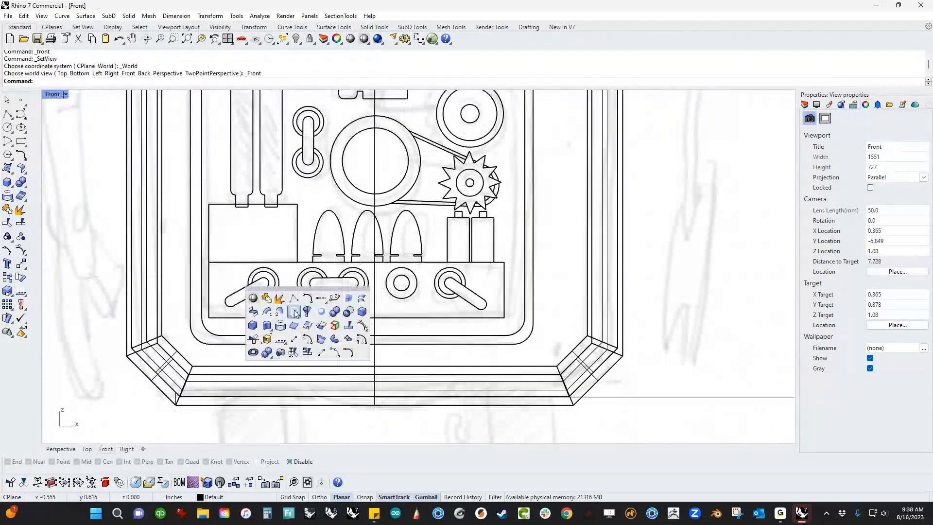
pyautogui.press('Escape')
pyautogui.moveTo(488, 276)
pyautogui.mouseDown()
pyautogui.moveTo(338, 292)
pyautogui.moveTo(226, 334)
pyautogui.mouseUp()
pyautogui.press('Escape')
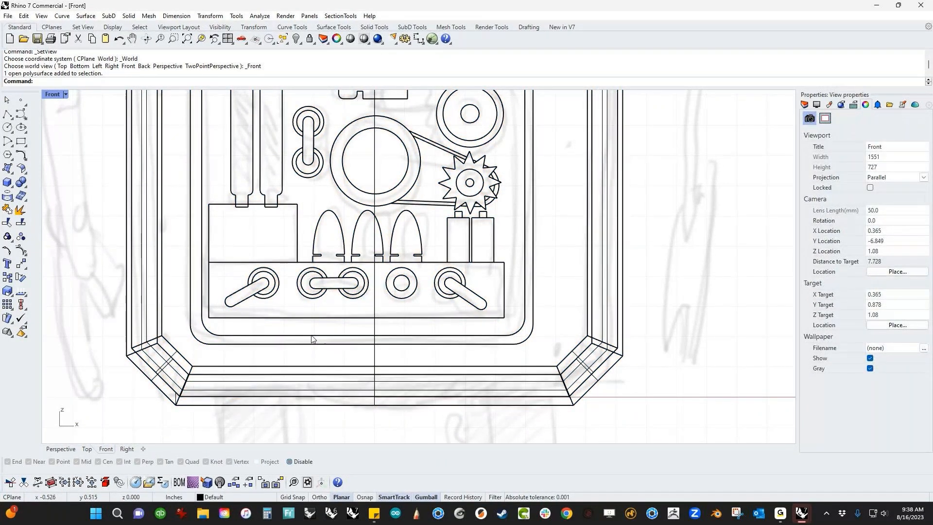
pyautogui.rightClick(311, 339)
pyautogui.moveTo(495, 309); pyautogui.dragTo(242, 279)
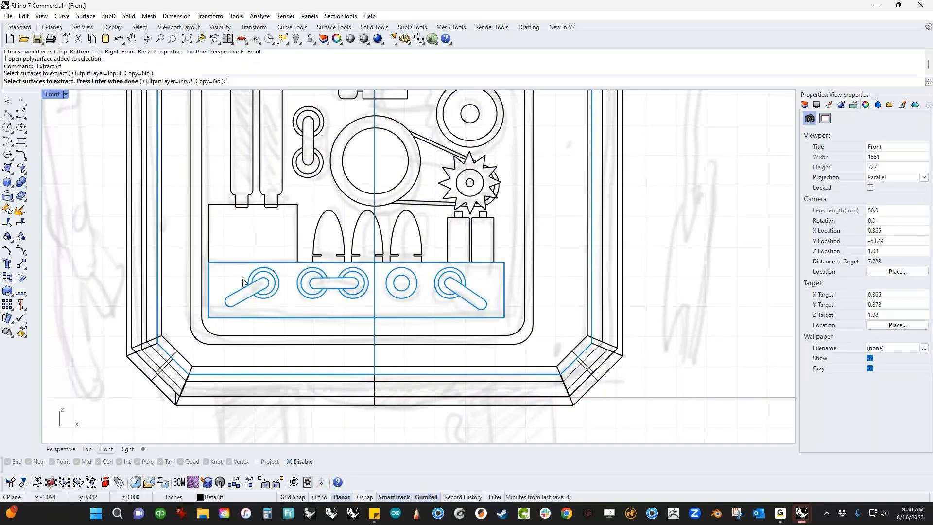
pyautogui.click(292, 317)
pyautogui.click(303, 321)
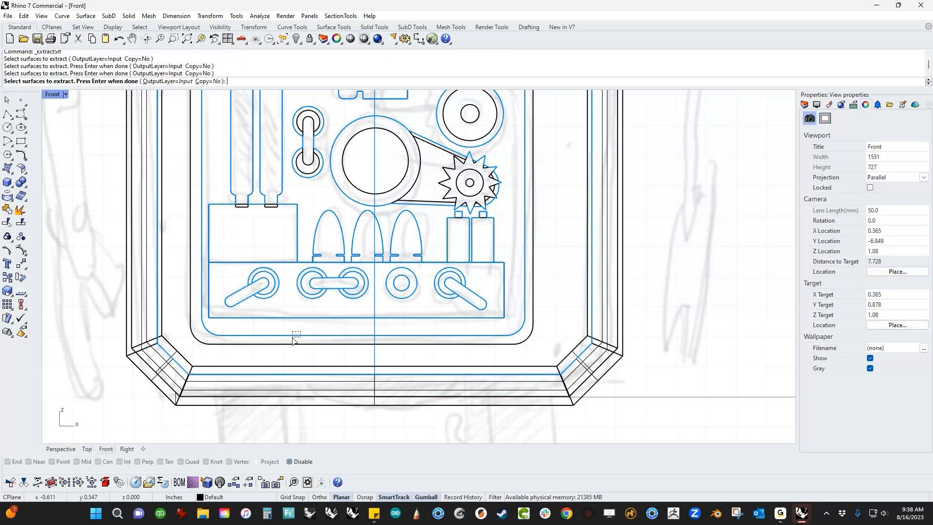
pyautogui.click(293, 335)
pyautogui.click(258, 391)
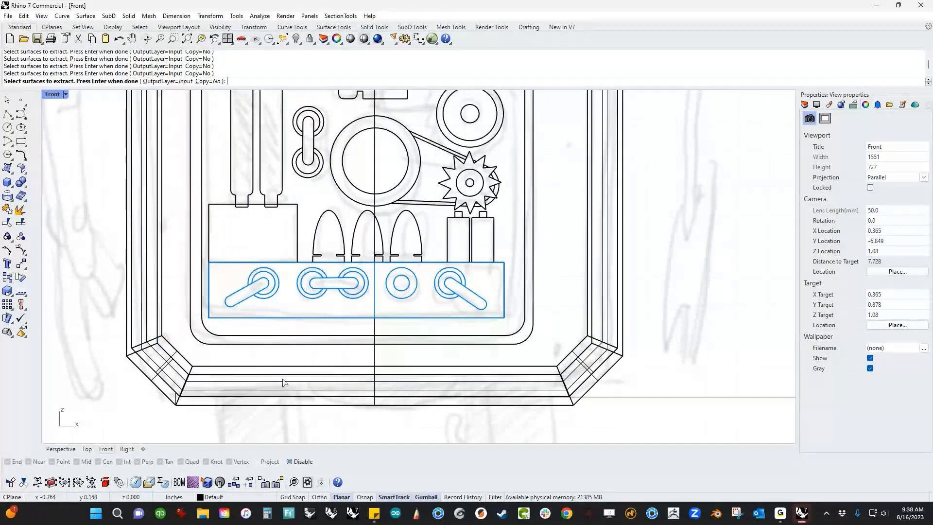
pyautogui.hotkey('ctrl', 'F4')
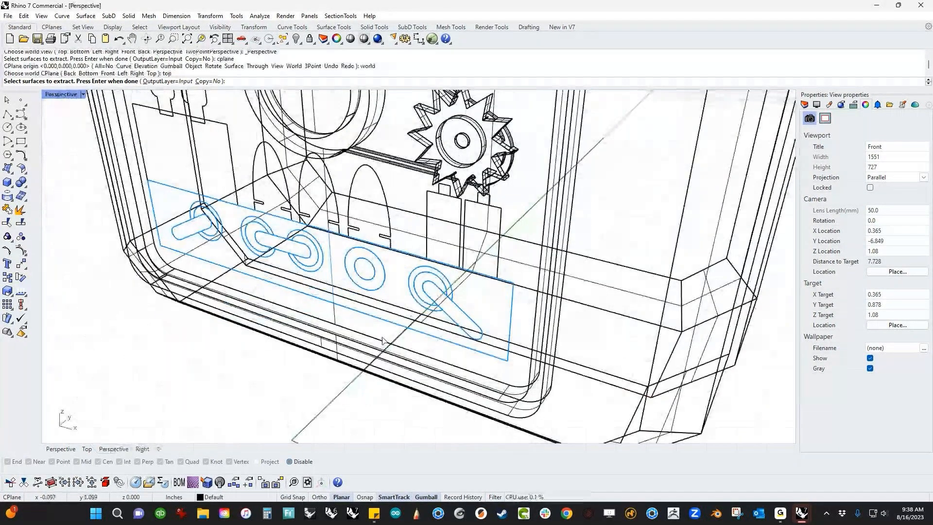
pyautogui.press('Return')
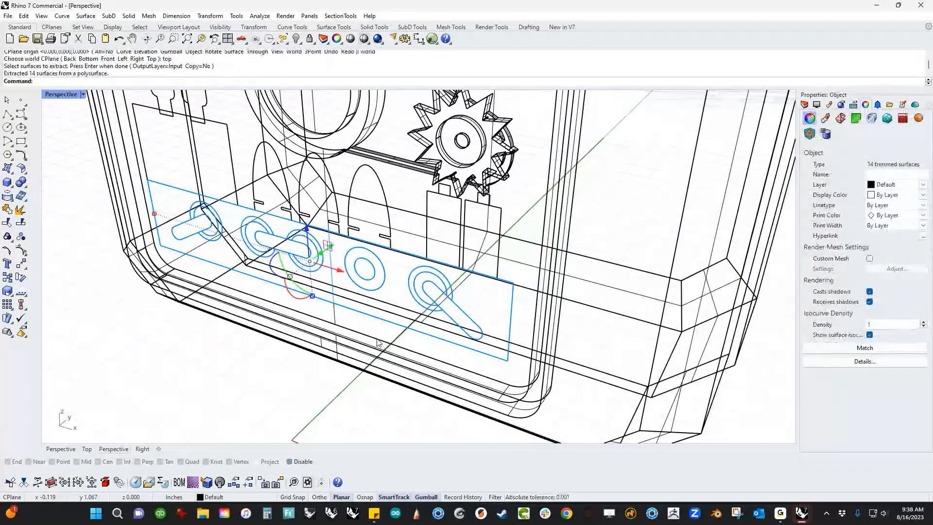
# Join the extracted panel surfaces into one polysurface and extrude it outward into a shallow block.
pyautogui.write('j')
pyautogui.press('Return')
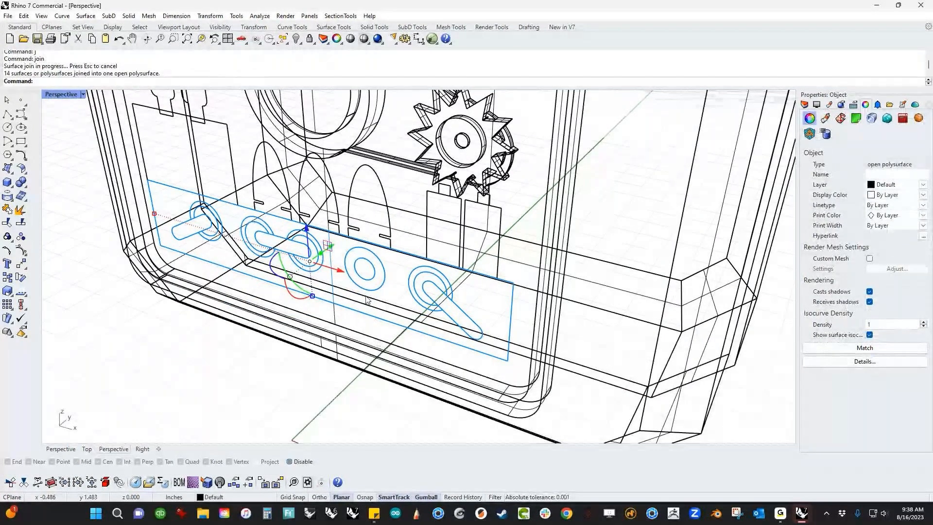
pyautogui.moveTo(322, 251); pyautogui.dragTo(304, 278)
pyautogui.click(586, 320)
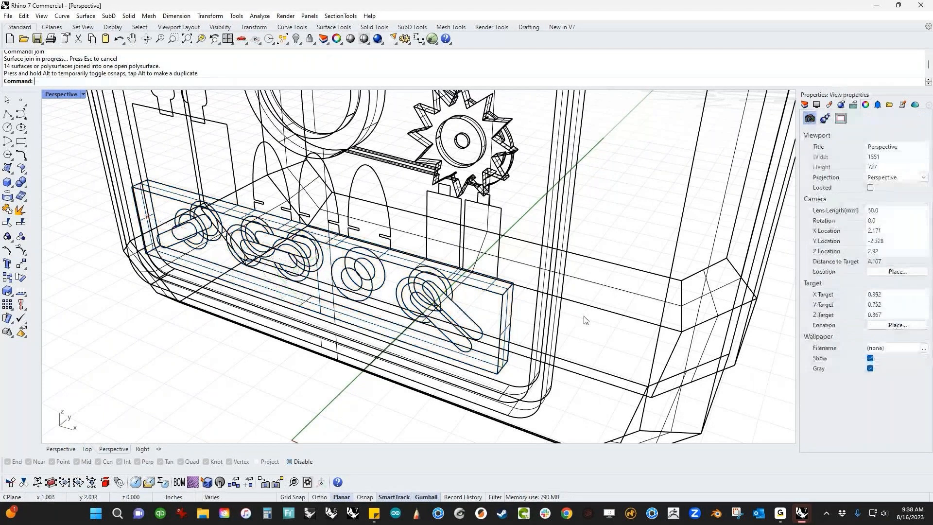
# With the extruded lower panel block isolated, extract all surfaces on its back side and delete them.
pyautogui.write('ii')
pyautogui.press('Return')
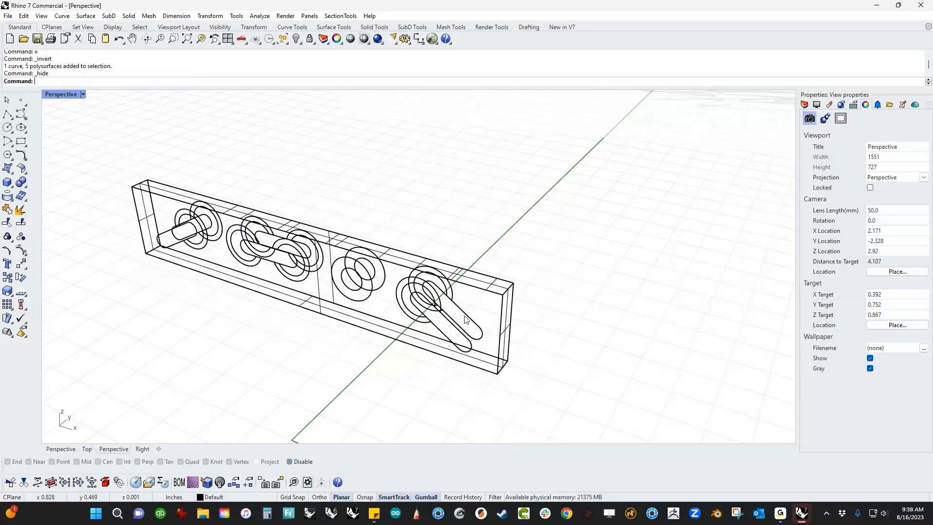
pyautogui.moveTo(465, 319); pyautogui.dragTo(407, 319, button='right')
pyautogui.middleClick(325, 366)
pyautogui.click(322, 341)
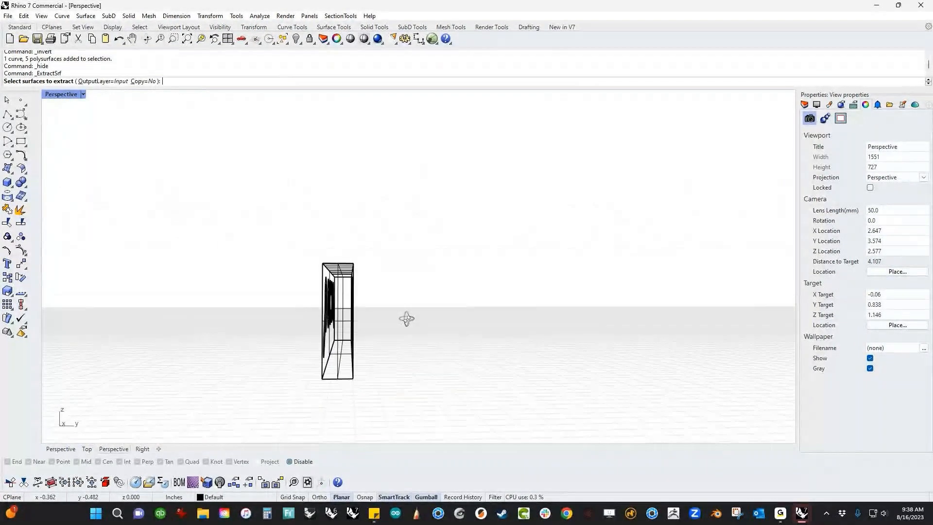
pyautogui.moveTo(345, 226); pyautogui.dragTo(415, 424)
pyautogui.press('Return')
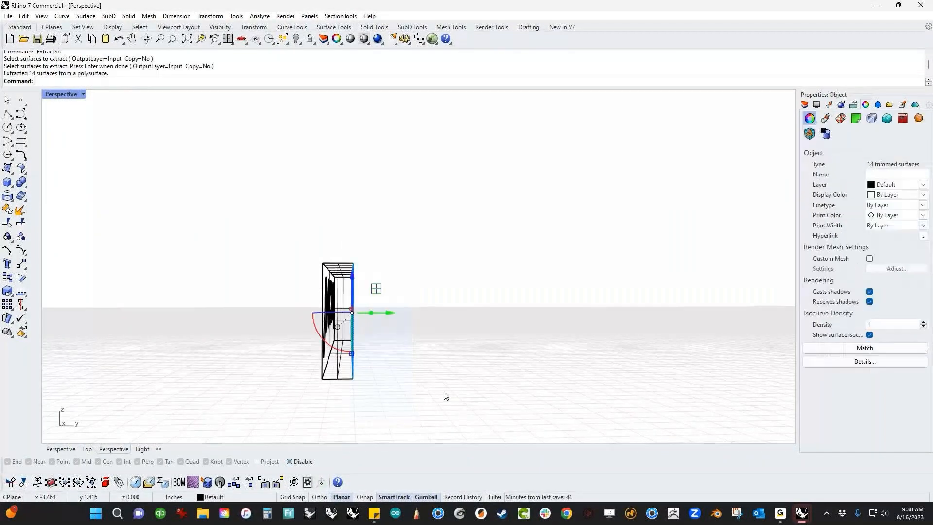
pyautogui.press('Delete')
# Show all hidden objects again around the lower panel block.
pyautogui.moveTo(446, 395); pyautogui.dragTo(484, 403, button='right')
pyautogui.write('v')
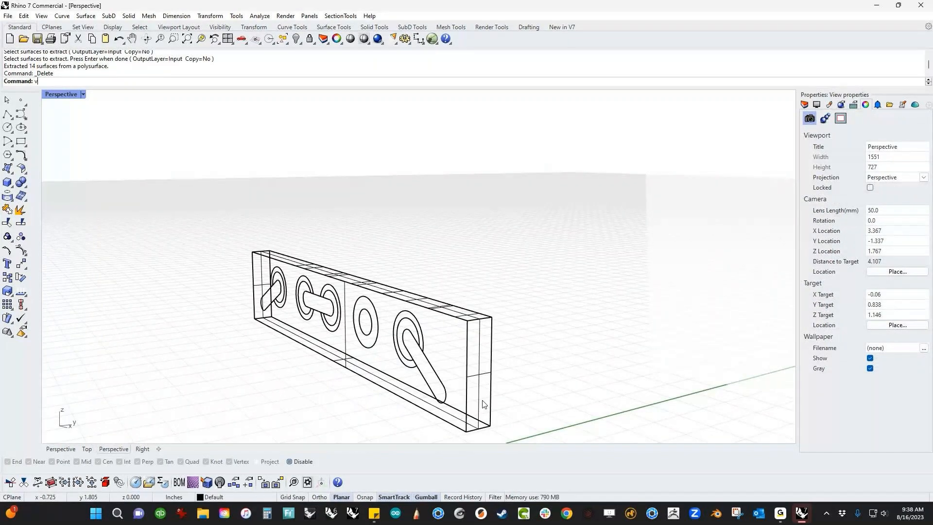
pyautogui.press('Return')
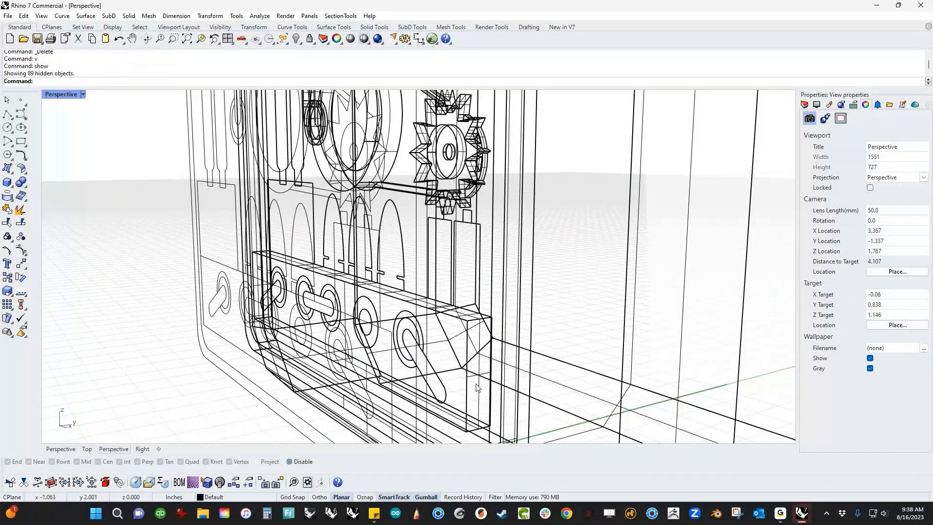
# Join the extruded lower panel block to the body and isolate the joined body by hiding all other objects.
pyautogui.write('j')
pyautogui.press('Return')
pyautogui.middleClick(337, 297)
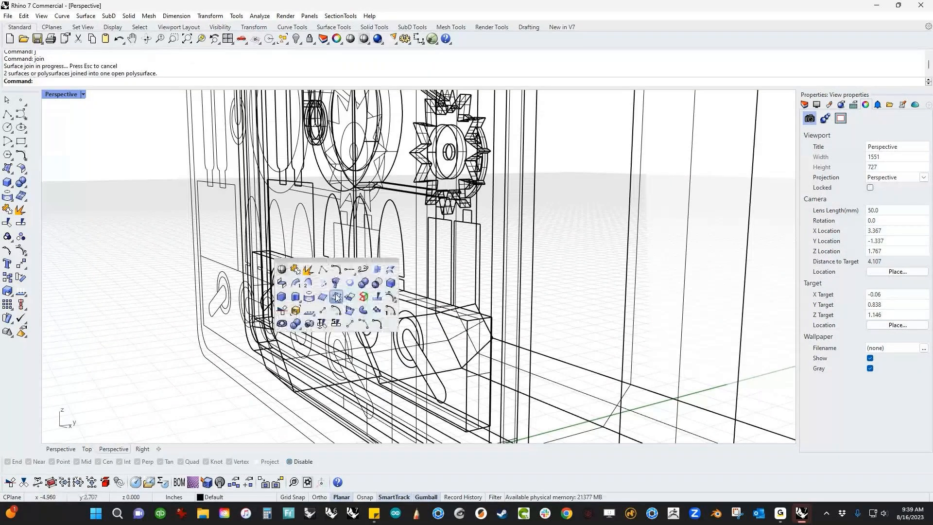
pyautogui.click(337, 298)
pyautogui.click(384, 348)
pyautogui.write('ii')
pyautogui.press('Return')
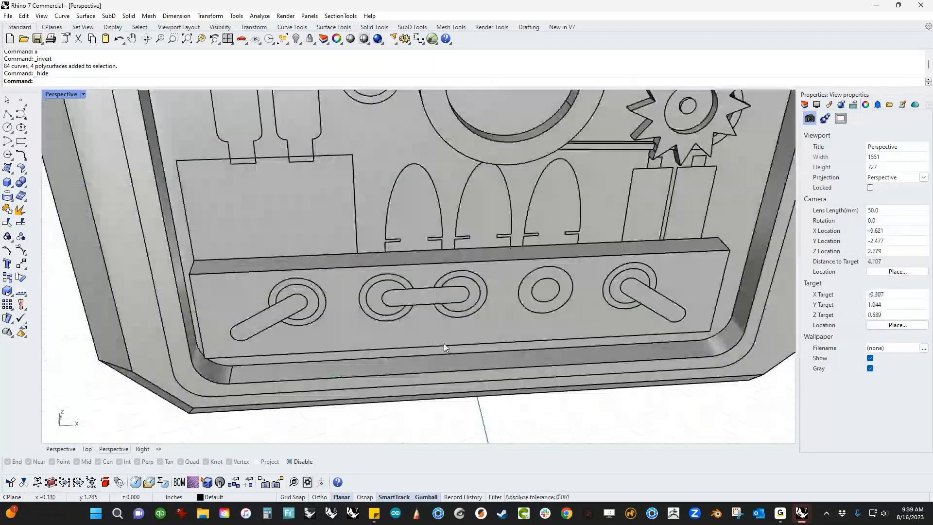
# Extrude the three lever surfaces and the plain ring on the lower panel outward about 0.056 in as solids.
pyautogui.moveTo(444, 343); pyautogui.dragTo(416, 340, button='right')
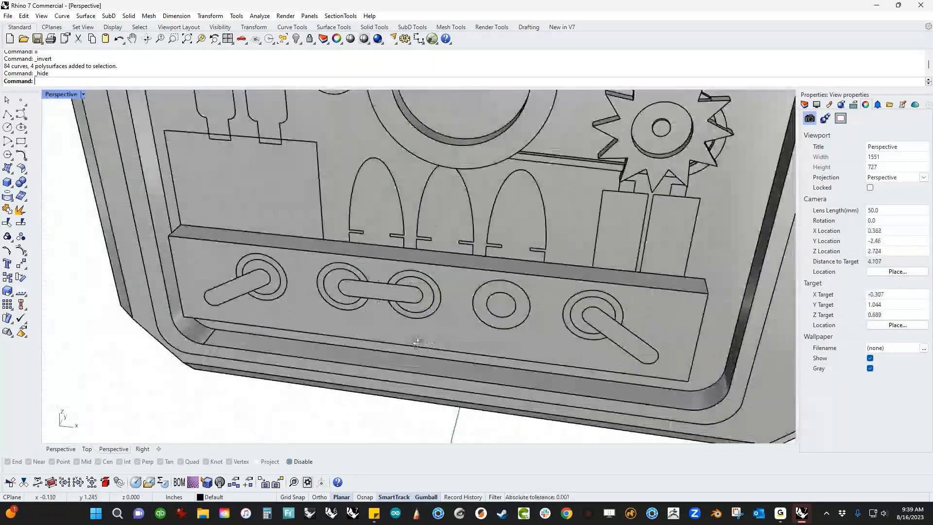
pyautogui.scroll(7, 262, 289)
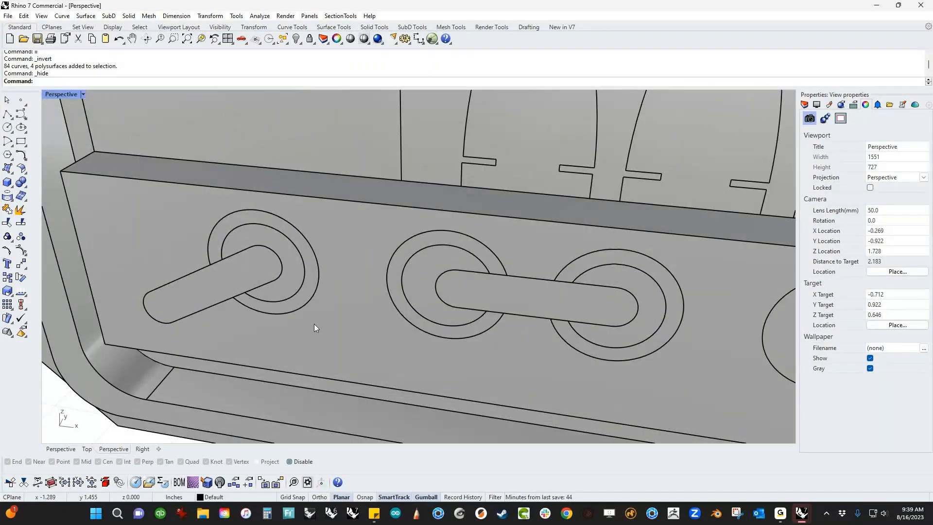
pyautogui.click(21, 185)
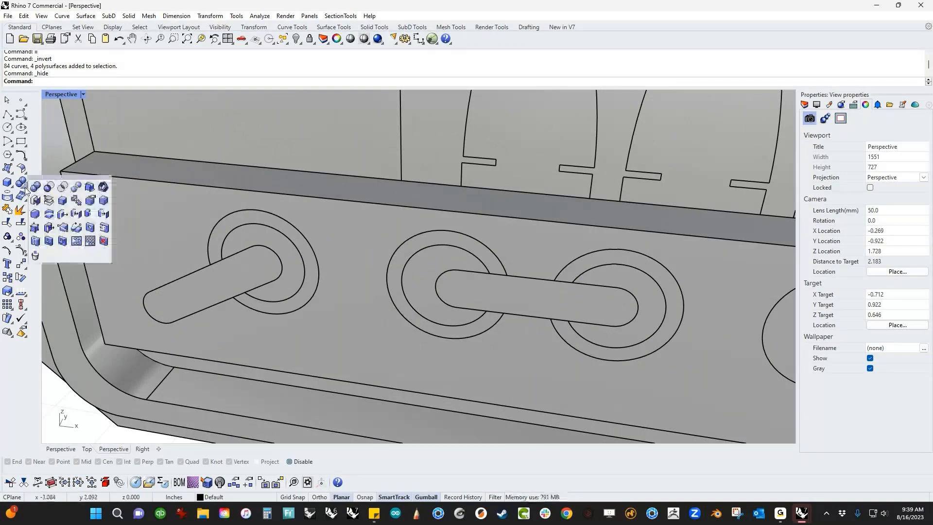
pyautogui.click(11, 191)
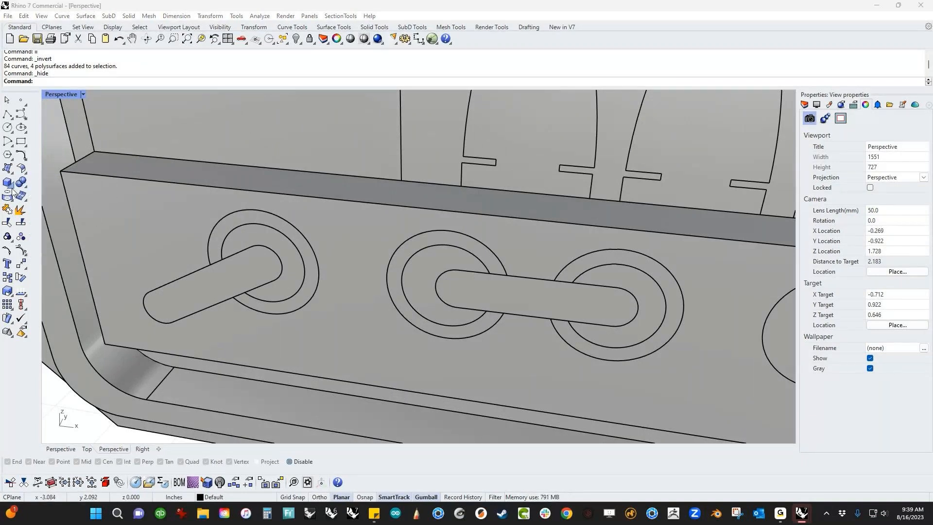
pyautogui.click(62, 214)
pyautogui.moveTo(311, 281); pyautogui.dragTo(245, 285, button='right')
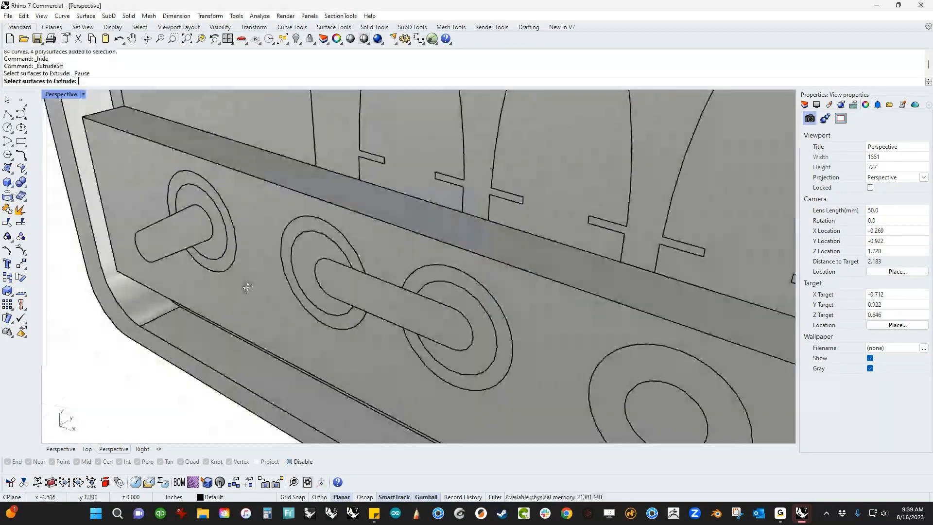
pyautogui.click(210, 261)
pyautogui.click(437, 330)
pyautogui.scroll(-3, 531, 358)
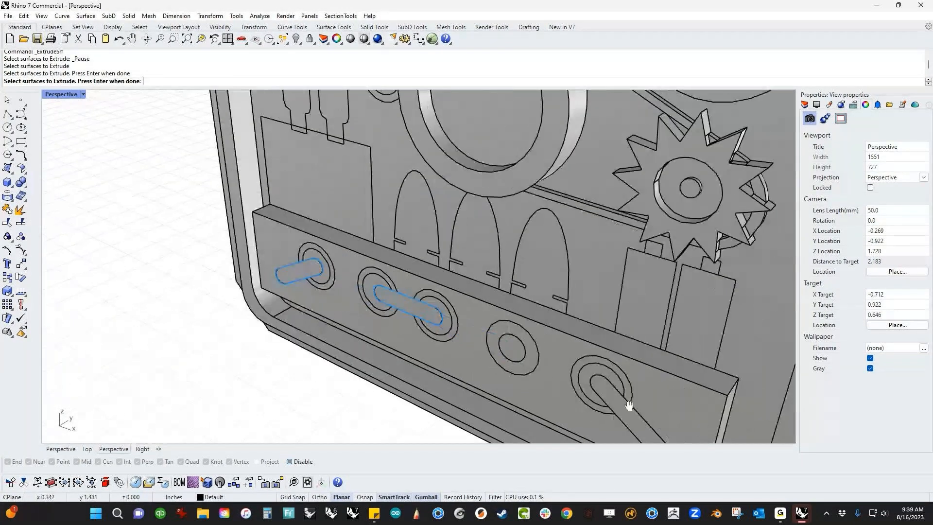
pyautogui.click(605, 405)
pyautogui.keyDown('shift'); pyautogui.moveTo(605, 406); pyautogui.dragTo(427, 345, button='right'); pyautogui.keyUp('shift')
pyautogui.click(429, 339)
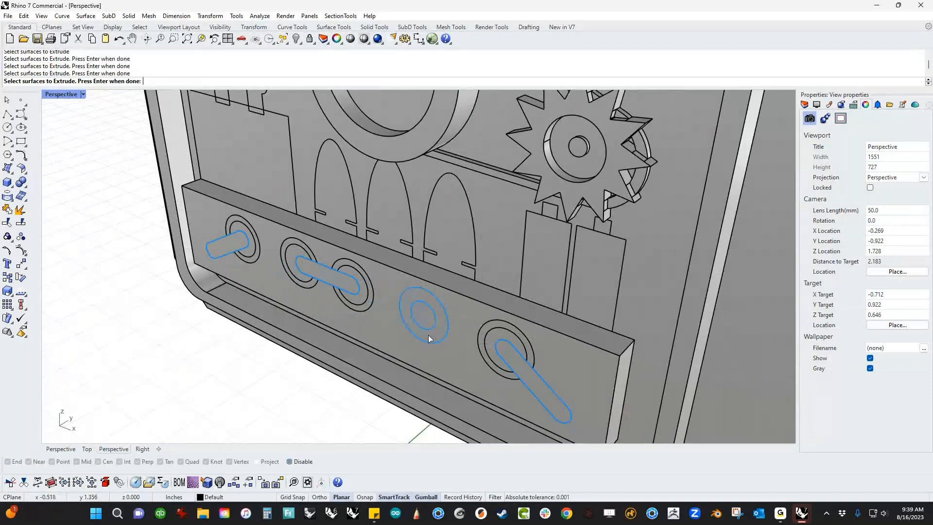
pyautogui.press('Return')
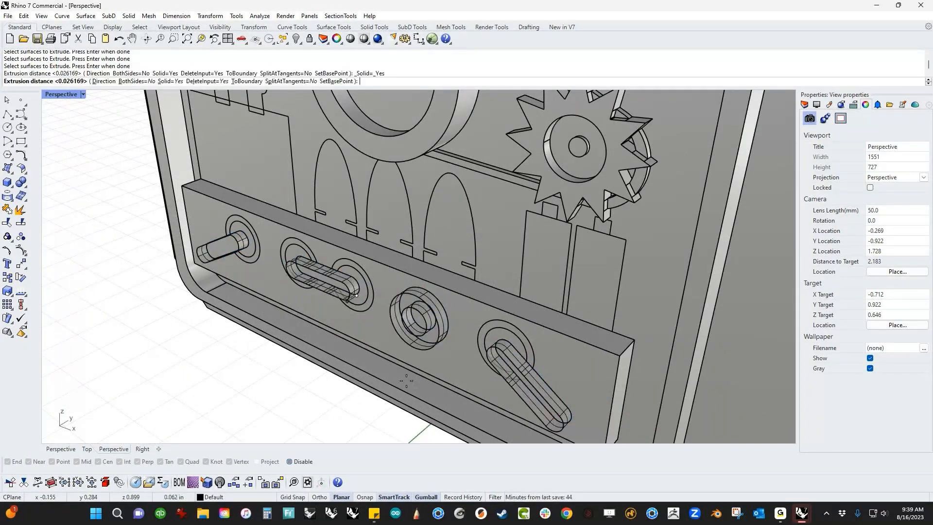
pyautogui.click(406, 381)
# Extrude the four outer ring surfaces around the lever ends on the lower panel outward about 0.031 in.
pyautogui.scroll(8, 561, 371)
pyautogui.press('Return')
pyautogui.click(498, 348)
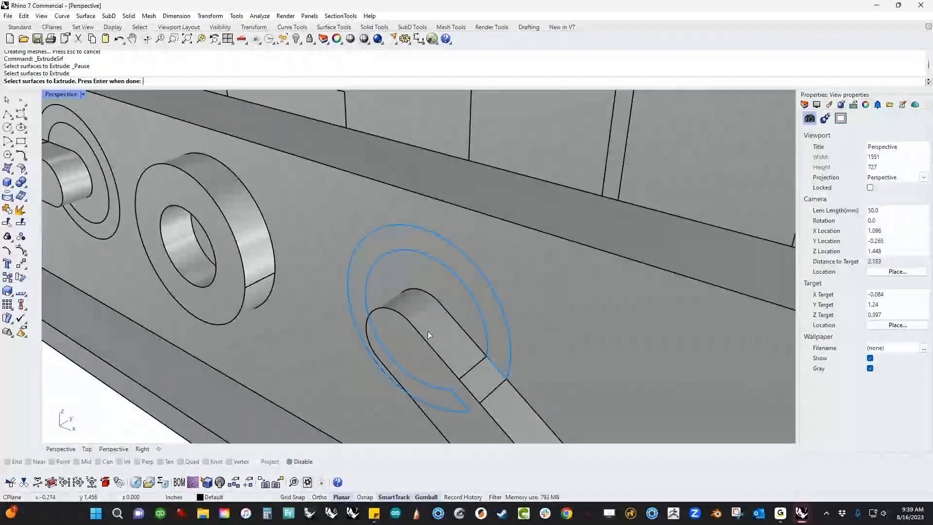
pyautogui.scroll(-3, 262, 284)
pyautogui.scroll(5, 469, 365)
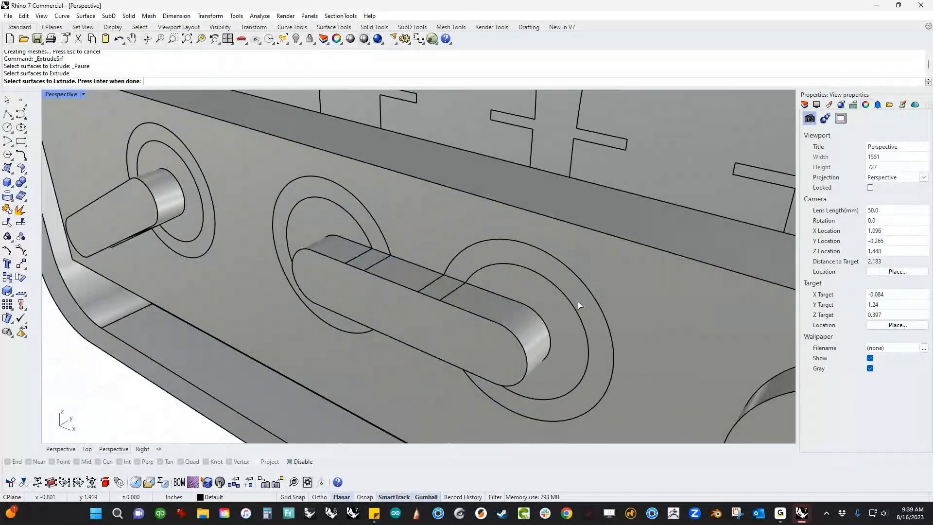
pyautogui.click(385, 245)
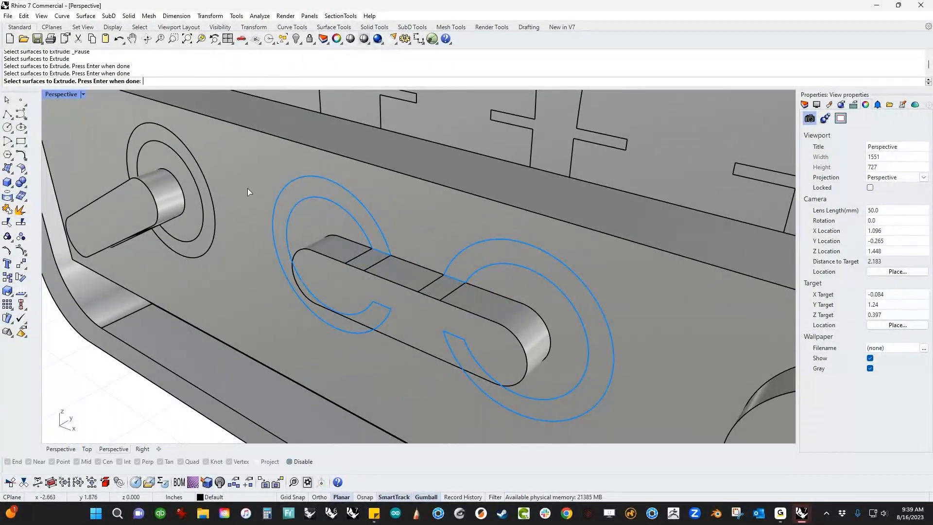
pyautogui.press('Return')
pyautogui.scroll(-2, 220, 188)
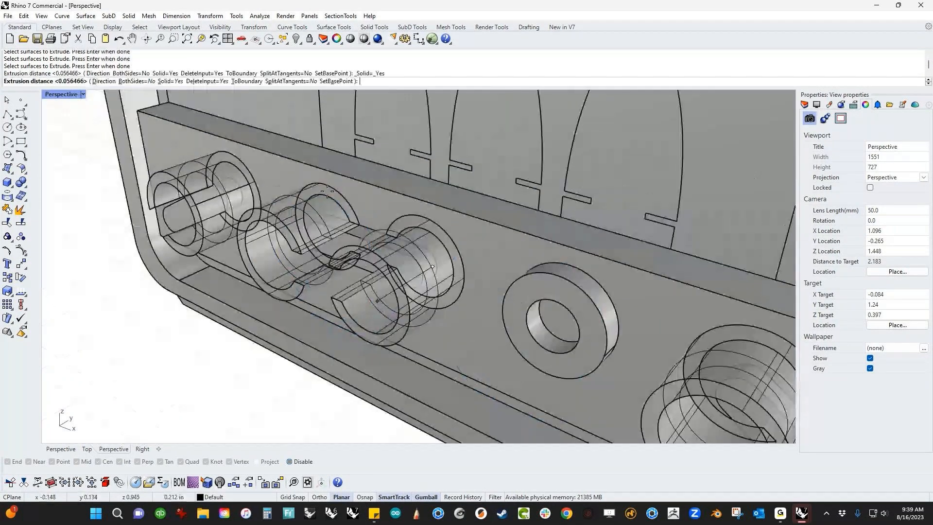
pyautogui.scroll(-2, 327, 190)
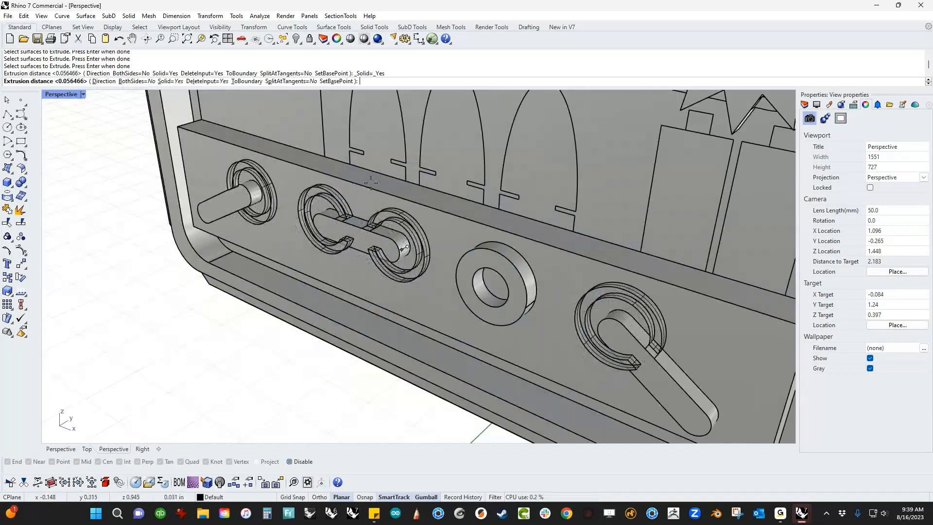
pyautogui.click(370, 182)
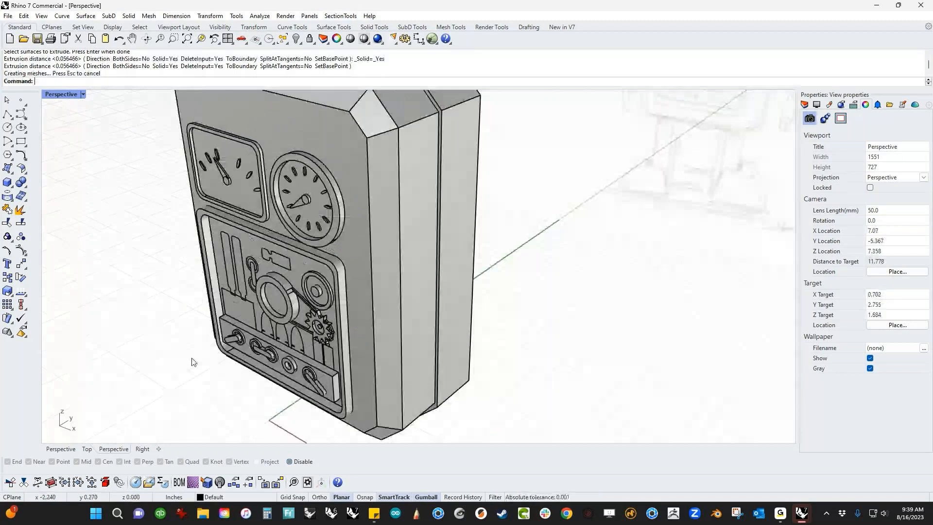
# Inspect the front relief in Rendered display and return the viewport to Shaded display.
pyautogui.click(83, 94)
pyautogui.click(110, 131)
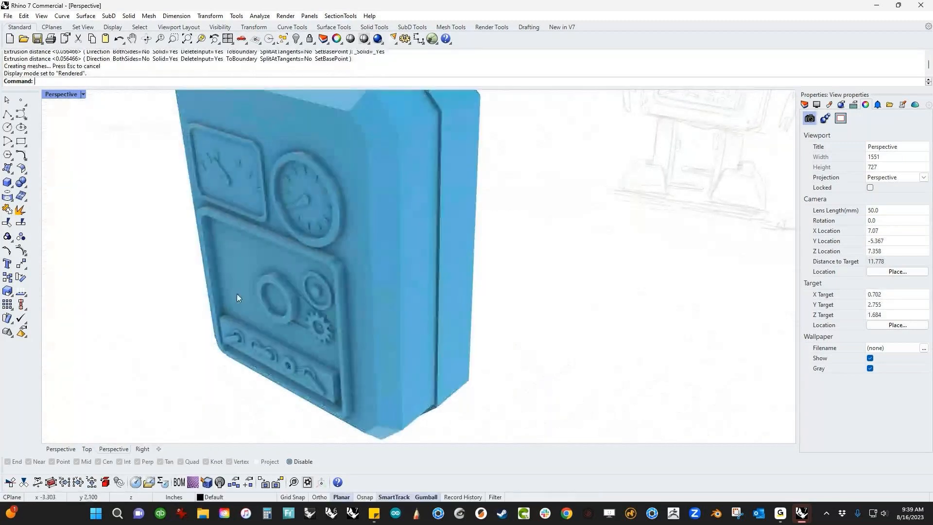
pyautogui.scroll(-4, 237, 293)
pyautogui.keyDown('shift'); pyautogui.moveTo(252, 330); pyautogui.dragTo(316, 338, button='right'); pyautogui.keyUp('shift')
pyautogui.scroll(5, 317, 338)
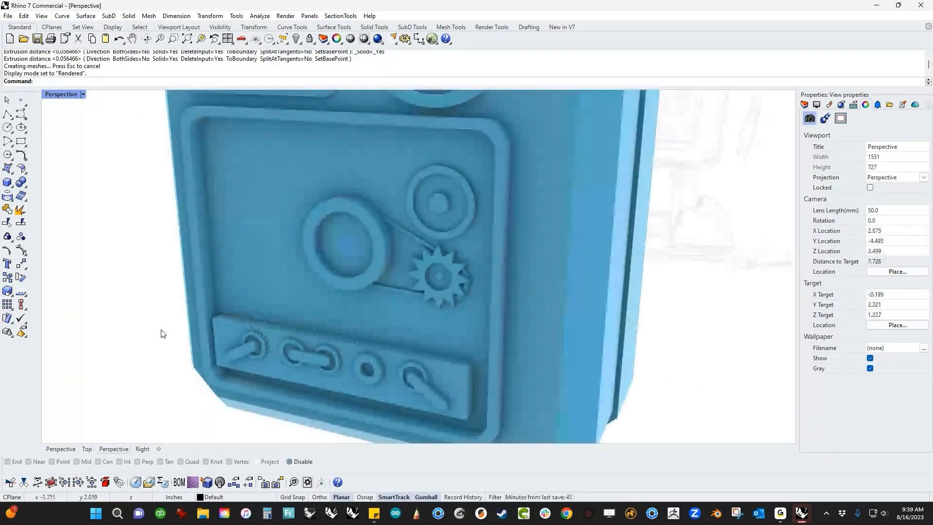
pyautogui.middleClick(162, 331)
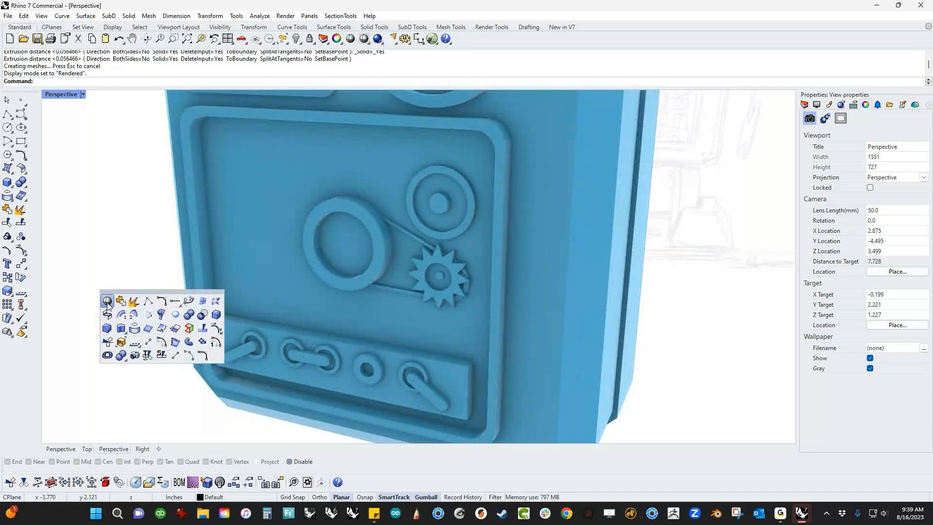
pyautogui.click(107, 301)
# Try to extrude the three arches, the two rectangles below the gear and the wide notched rectangle together as solids.
pyautogui.scroll(4, 407, 361)
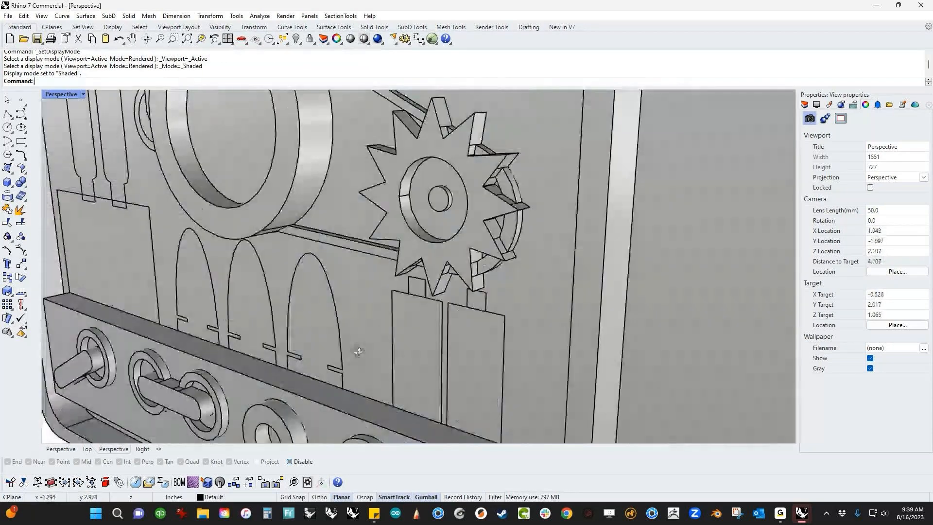
pyautogui.click(26, 186)
pyautogui.click(11, 191)
pyautogui.click(12, 187)
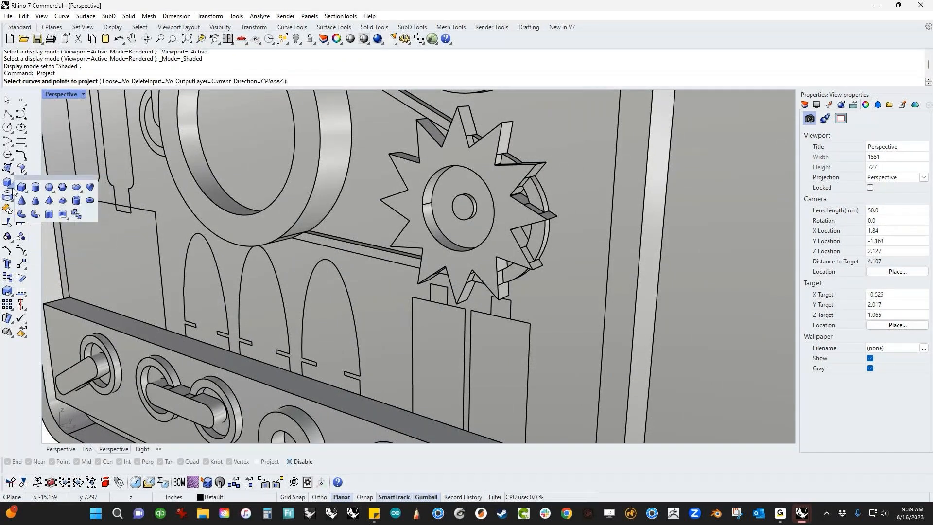
pyautogui.click(63, 214)
pyautogui.click(217, 316)
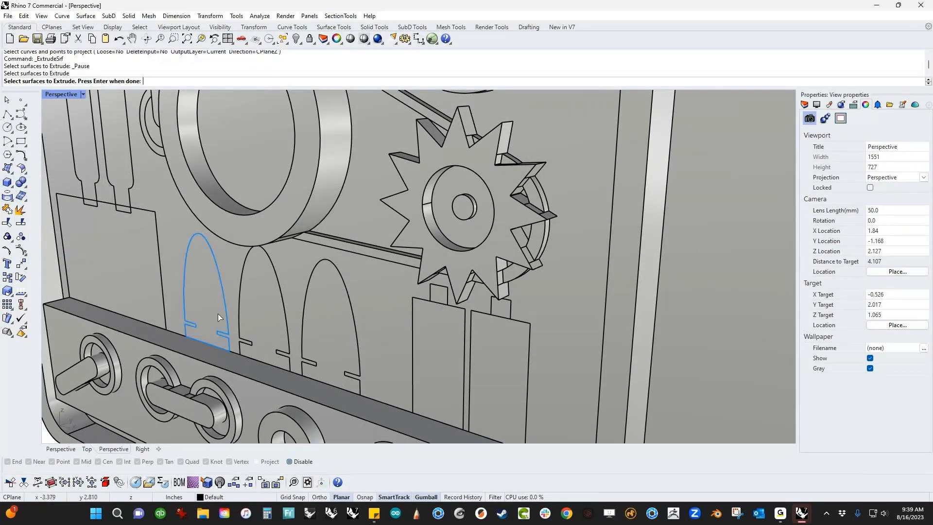
pyautogui.click(286, 336)
pyautogui.click(279, 339)
pyautogui.click(266, 335)
pyautogui.click(349, 348)
pyautogui.click(430, 360)
pyautogui.click(497, 377)
pyautogui.moveTo(496, 374); pyautogui.dragTo(248, 302, button='right')
pyautogui.click(247, 302)
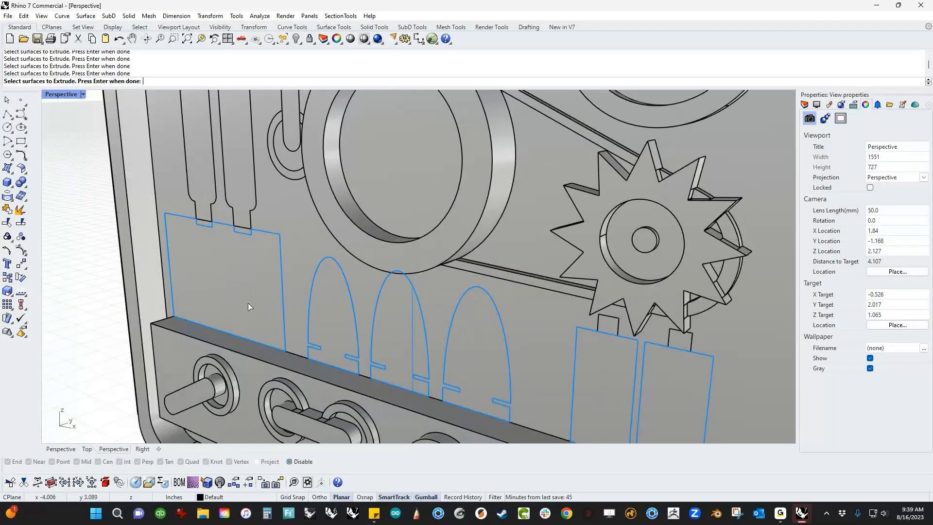
pyautogui.scroll(5, 248, 302)
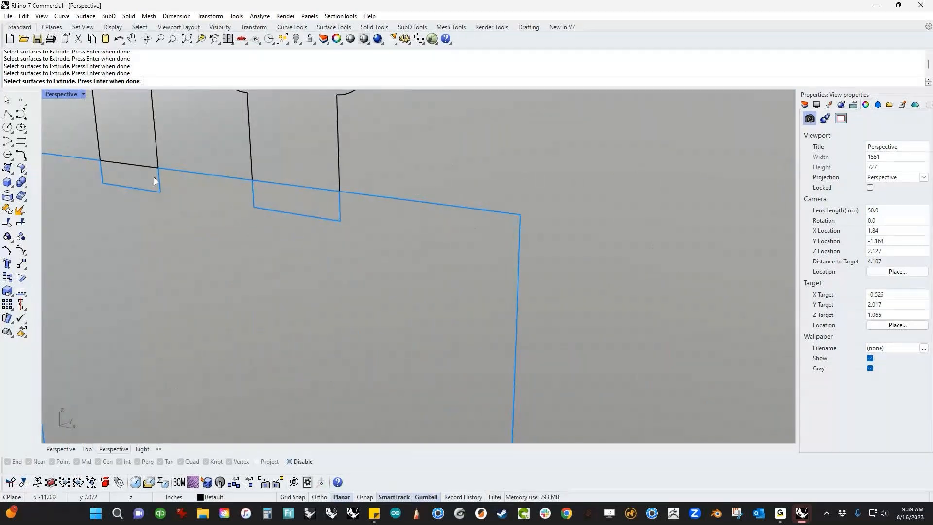
pyautogui.scroll(-5, 185, 215)
pyautogui.press('Return')
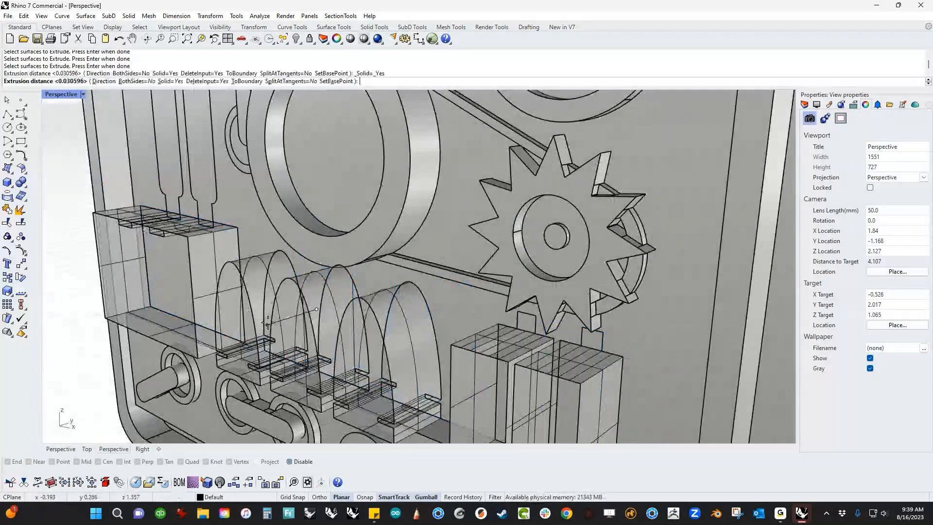
# Extrude the three arch surfaces above the lower panel outward about 0.08 in as solids.
pyautogui.click(302, 316)
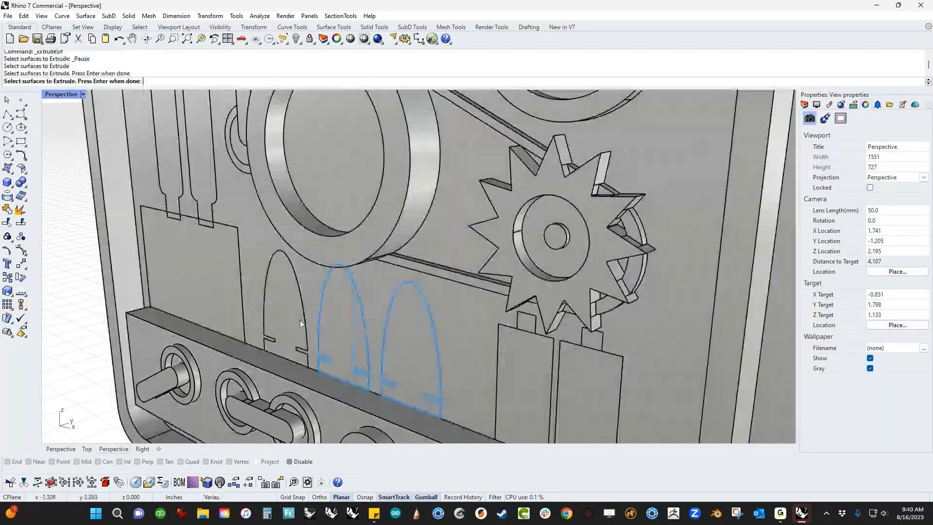
pyautogui.press('Return')
pyautogui.click(324, 329)
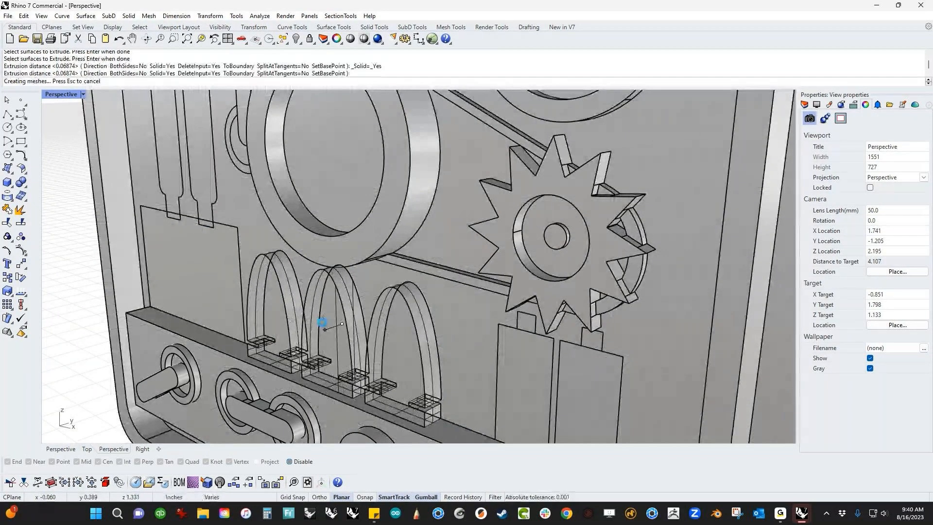
# Extrude the two tall rectangles below the gear outward about 0.063 in as solids.
pyautogui.press('Return')
pyautogui.click(529, 369)
pyautogui.press('Return')
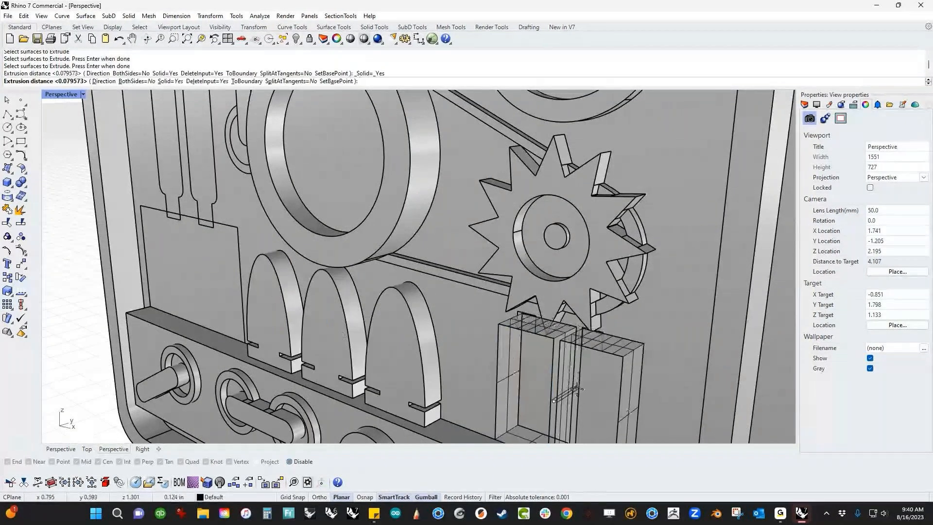
pyautogui.click(277, 300)
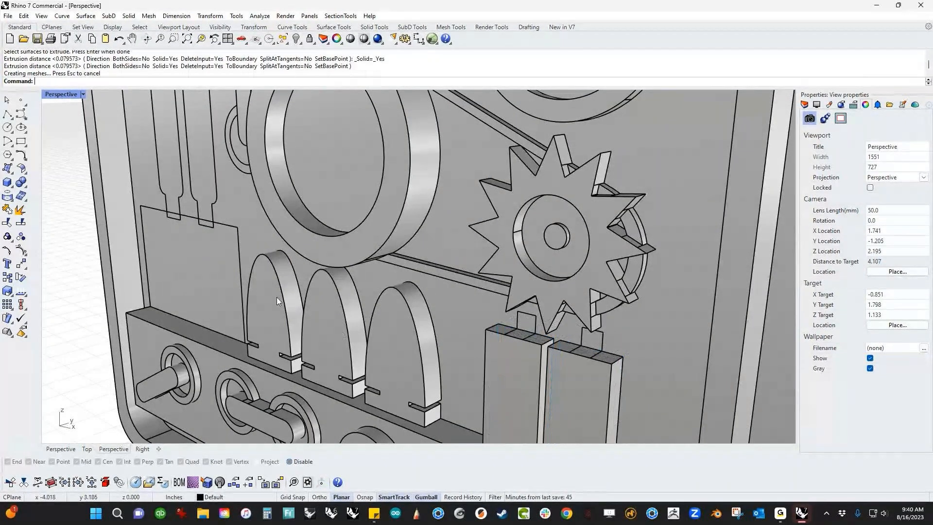
# Try to extrude the wide notched rectangle below the two tall strips, and undo the extrusion.
pyautogui.press('Return')
pyautogui.click(224, 253)
pyautogui.scroll(8, 191, 209)
pyautogui.click(255, 279)
pyautogui.scroll(-8, 125, 240)
pyautogui.press('Return')
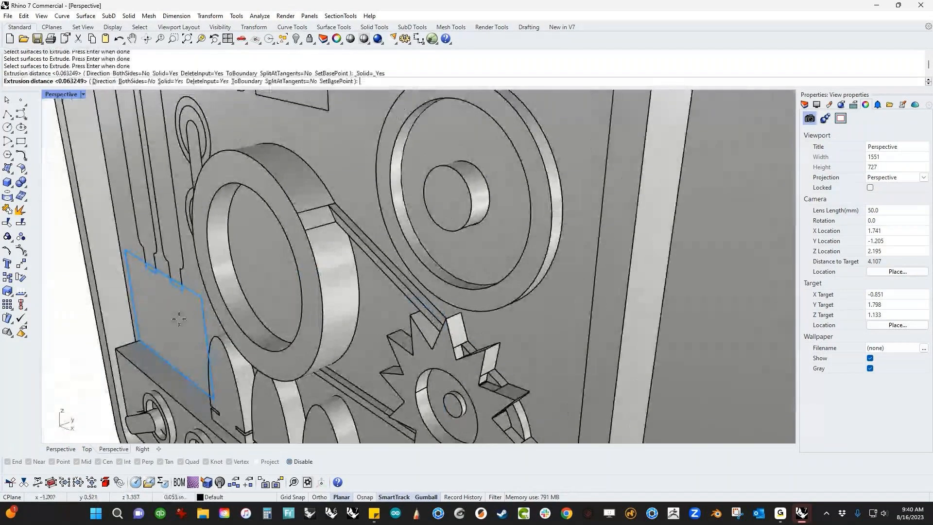
pyautogui.click(157, 335)
pyautogui.hotkey('ctrl', 'z')
# Extrude the wide notched rectangle below the two tall strips outward about 0.089 in.
pyautogui.scroll(4, 174, 318)
pyautogui.press('Return')
pyautogui.click(176, 322)
pyautogui.press('Return')
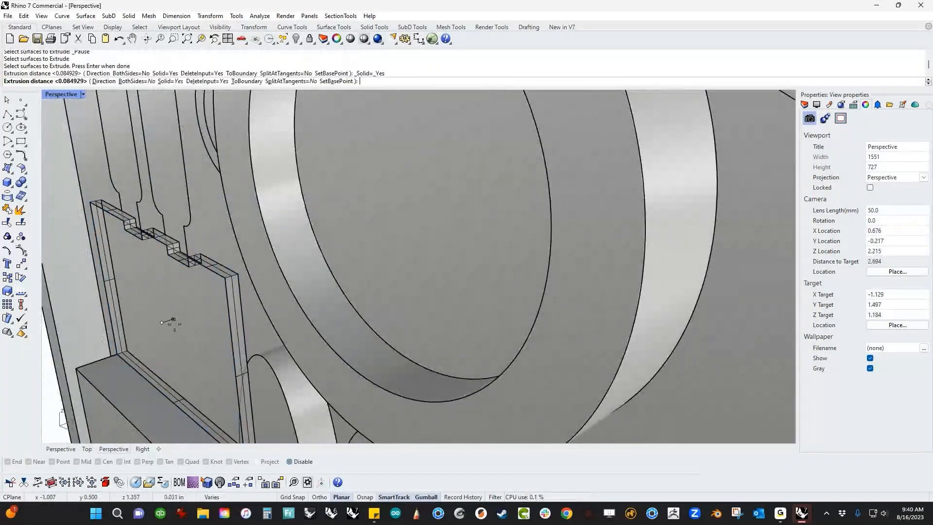
pyautogui.click(155, 330)
# Extrude the right-hand tall strip outward together with the small surface in the notch beneath it.
pyautogui.scroll(5, 161, 325)
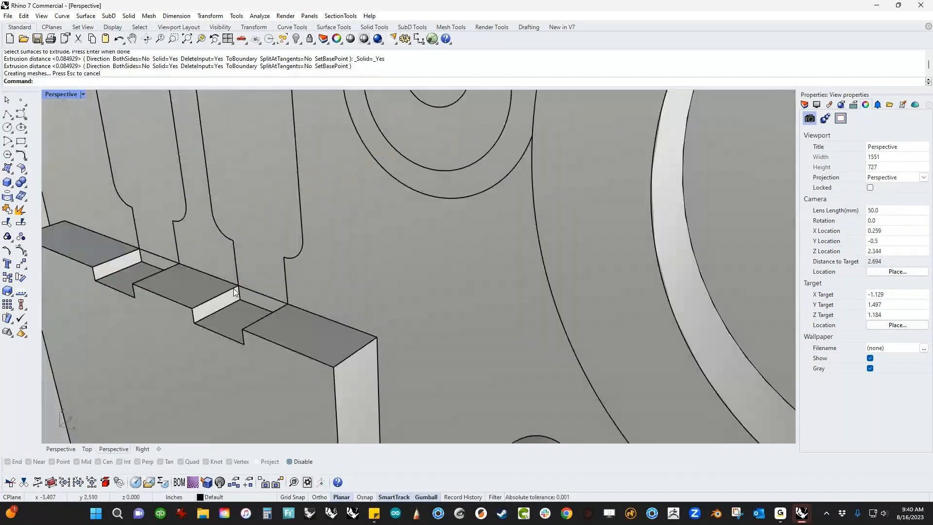
pyautogui.press('Return')
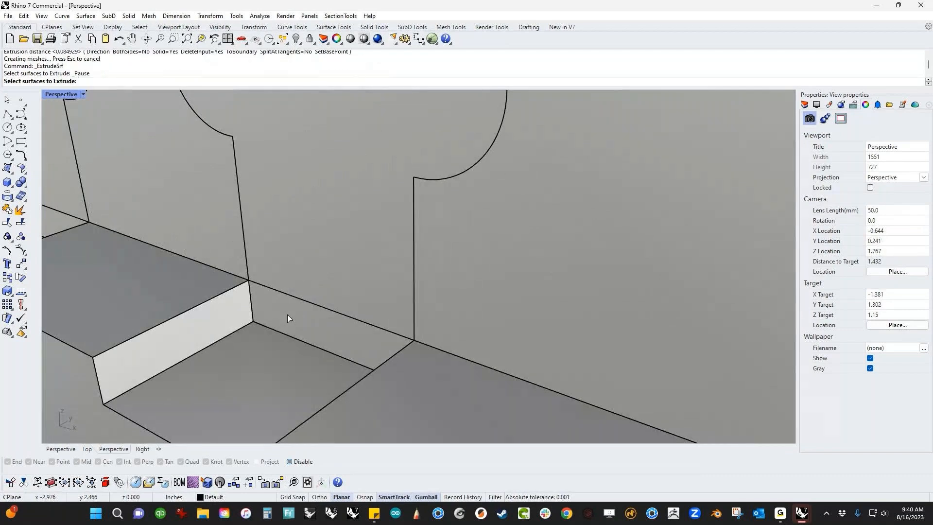
pyautogui.click(288, 315)
pyautogui.press('Return')
pyautogui.scroll(-5, 288, 315)
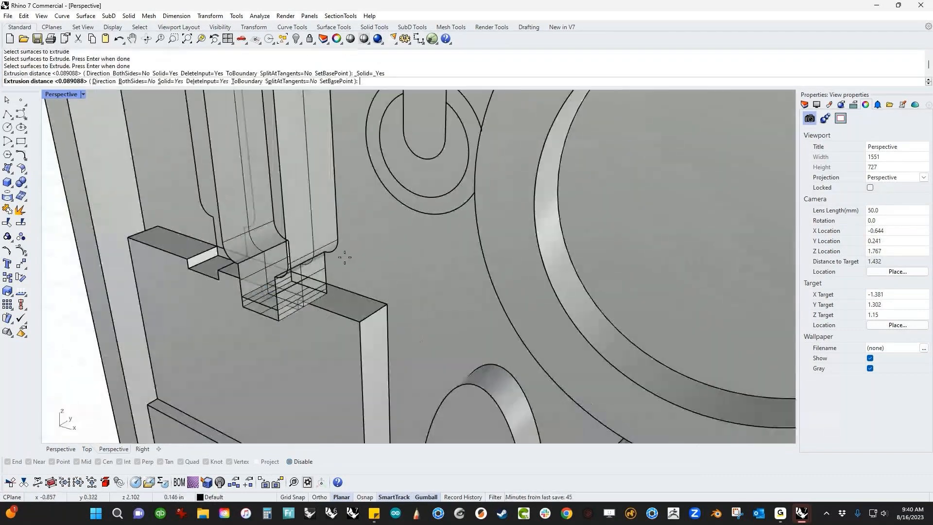
pyautogui.press('Return')
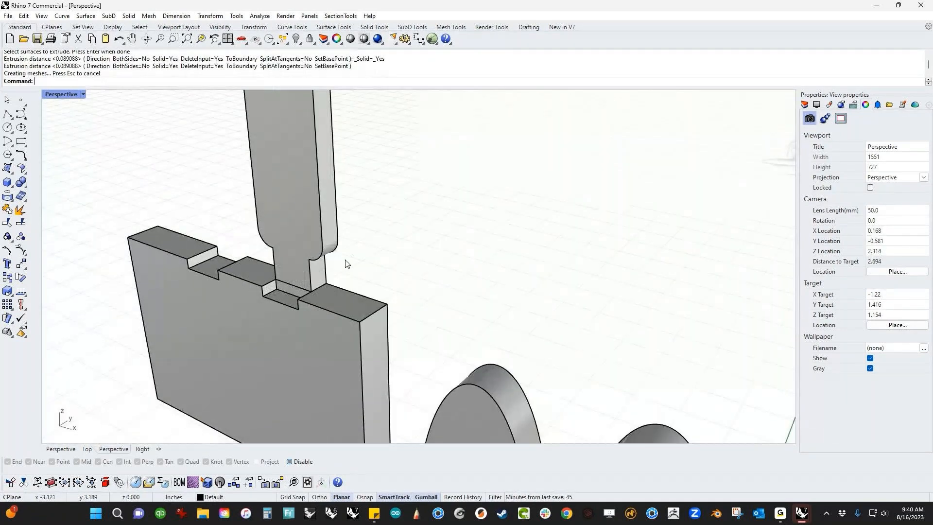
# Undo the last strip extrusion and extrude both tall strips outward about 0.041 in together with the small surfaces in the notches.
pyautogui.hotkey('ctrl', 'z')
pyautogui.scroll(5, 329, 275)
pyautogui.press('Return')
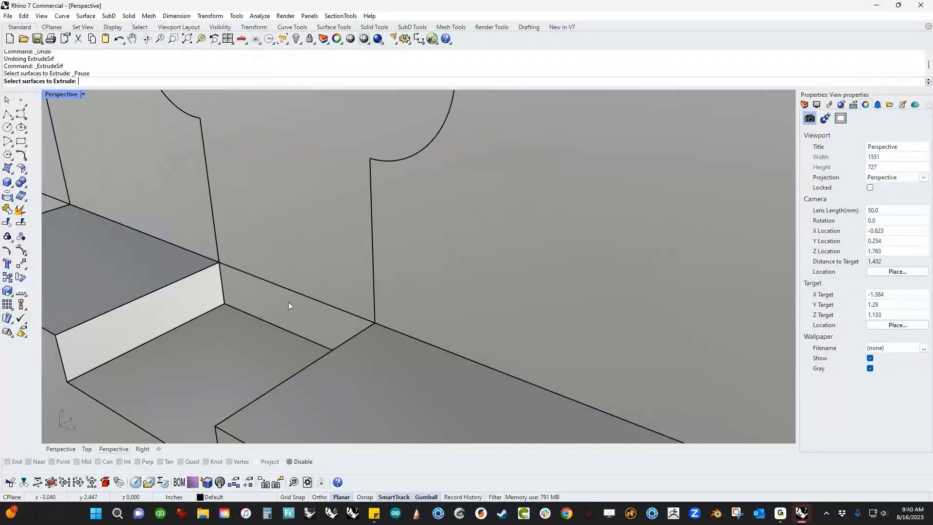
pyautogui.scroll(-3, 288, 302)
pyautogui.scroll(5, 208, 282)
pyautogui.scroll(-5, 156, 232)
pyautogui.click(168, 243)
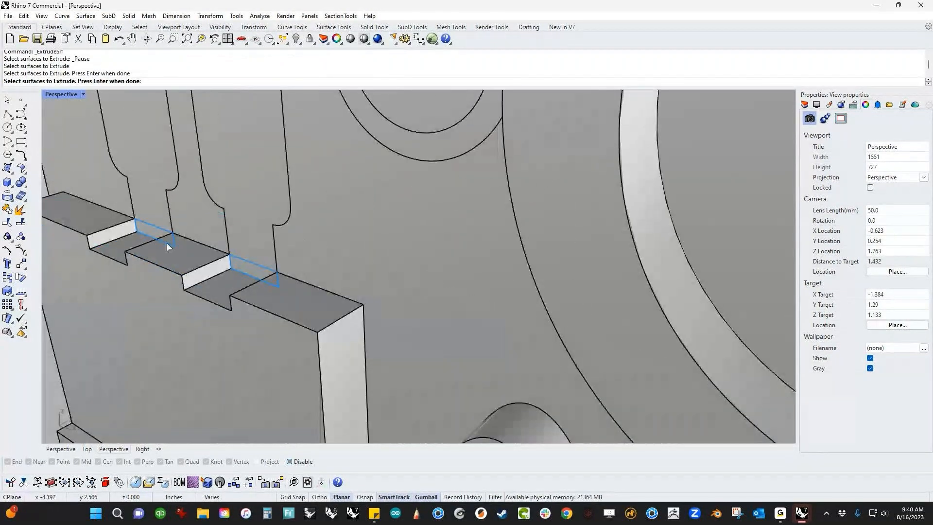
pyautogui.press('Return')
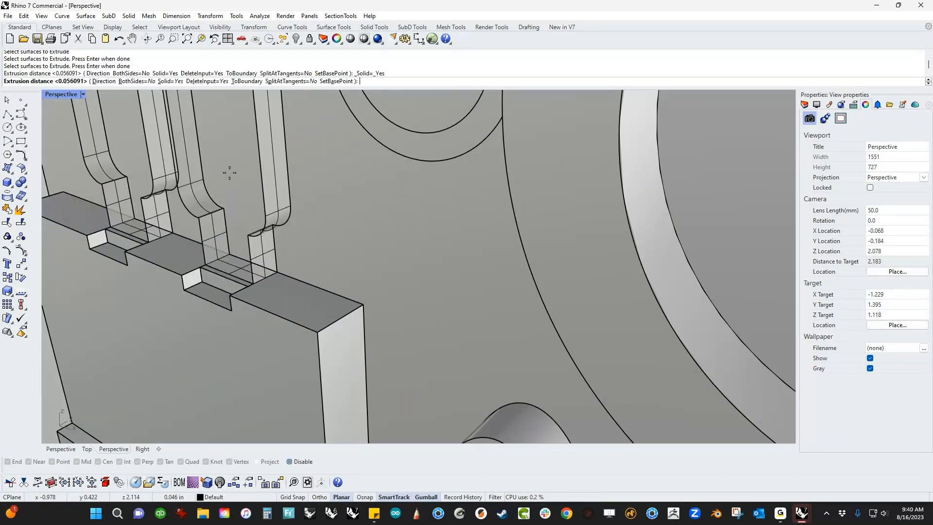
pyautogui.click(231, 173)
# Extrude the two small rectangles just above the paired tall blocks below the gear outward about 0.048 in.
pyautogui.scroll(-8, 287, 293)
pyautogui.keyDown('shift'); pyautogui.moveTo(289, 319); pyautogui.dragTo(238, 276, button='right'); pyautogui.keyUp('shift')
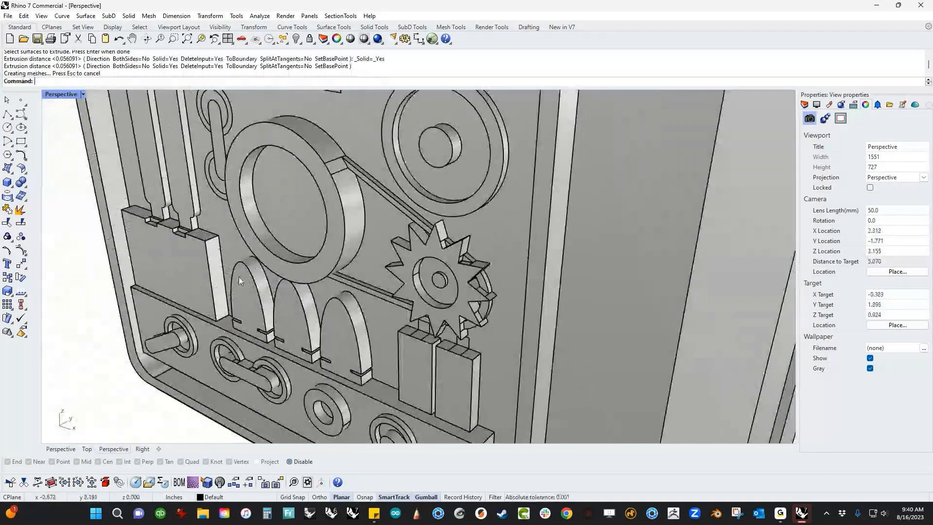
pyautogui.scroll(6, 459, 359)
pyautogui.rightClick(445, 184)
pyautogui.click(443, 206)
pyautogui.click(294, 179)
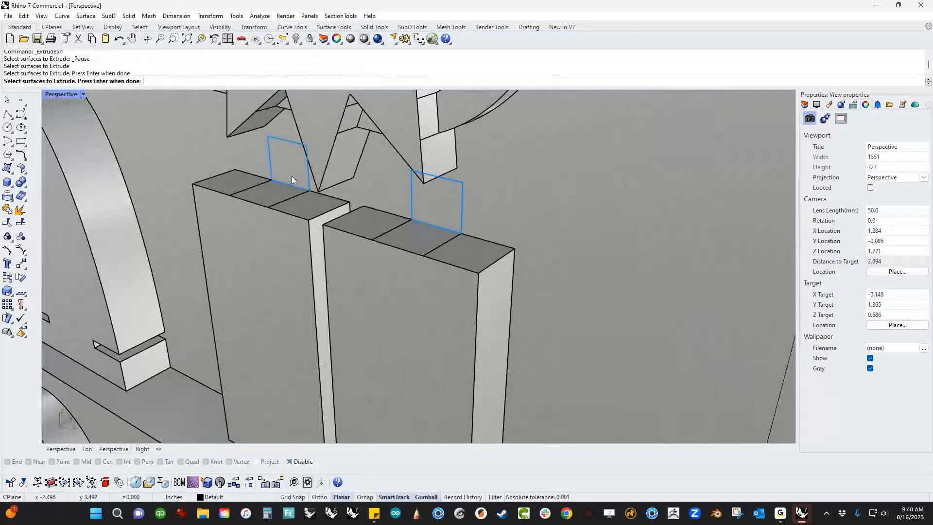
pyautogui.rightClick(294, 180)
pyautogui.click(394, 288)
pyautogui.scroll(-5, 395, 287)
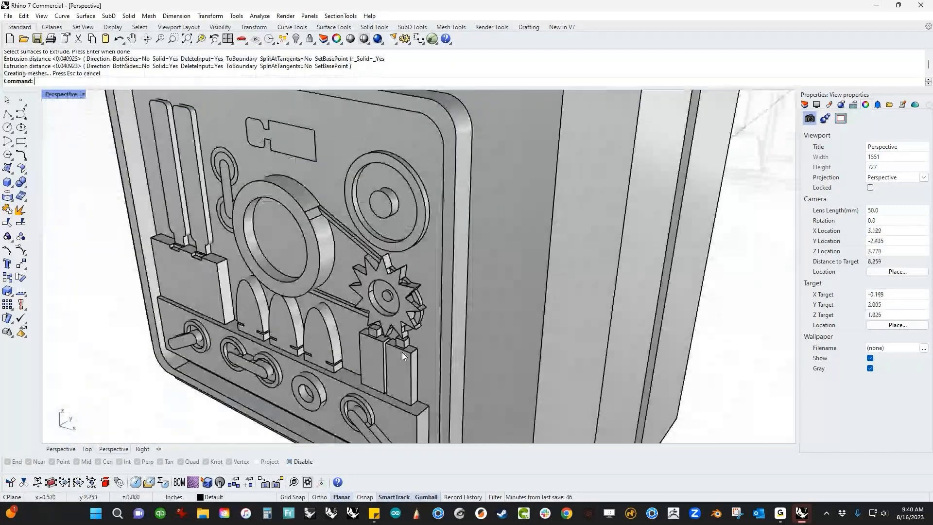
# Extrude the notched tag-shaped surface above the large ring outward about 0.039 in.
pyautogui.moveTo(401, 352); pyautogui.dragTo(279, 249, button='right')
pyautogui.scroll(5, 282, 233)
pyautogui.rightClick(285, 217)
pyautogui.click(287, 215)
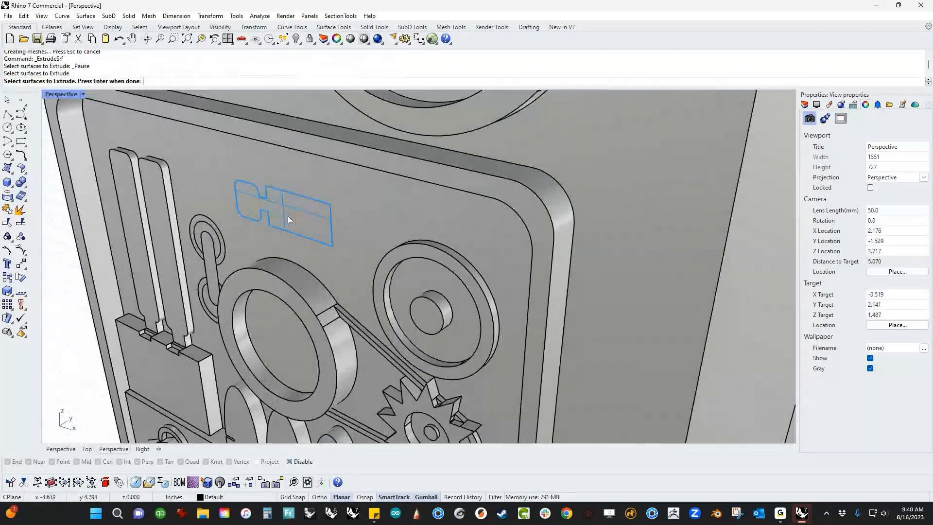
pyautogui.rightClick(287, 216)
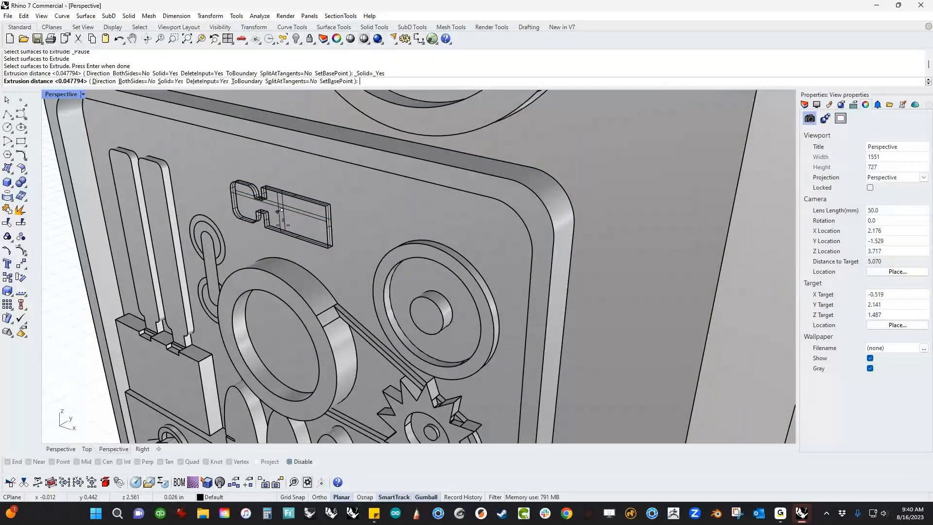
pyautogui.click(285, 224)
# Extrude the vertical rounded link between the two small rings outward about 0.037 in.
pyautogui.scroll(5, 209, 216)
pyautogui.rightClick(347, 318)
pyautogui.click(231, 311)
pyautogui.rightClick(218, 317)
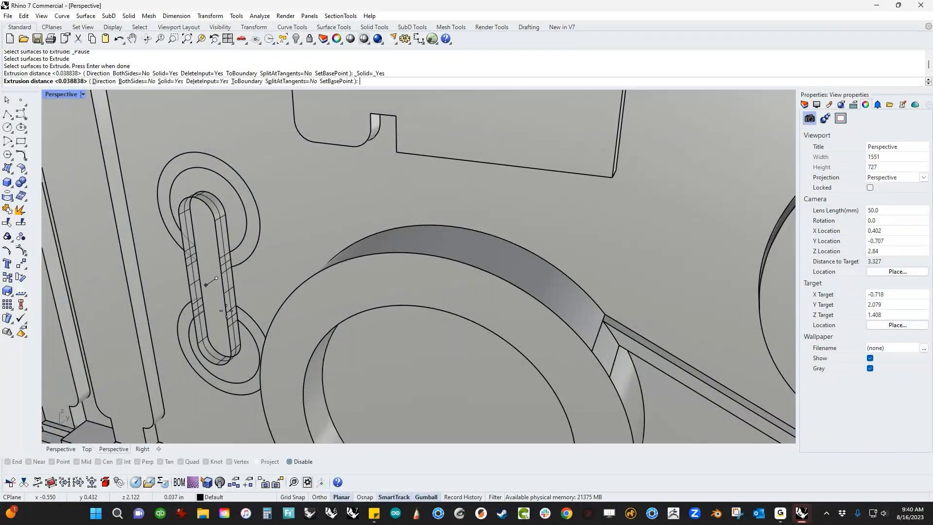
pyautogui.click(226, 310)
# Extrude the ring around the link's upper end outward about 0.028 in, and extrude the ring around its lower end.
pyautogui.rightClick(228, 296)
pyautogui.click(236, 257)
pyautogui.rightClick(236, 257)
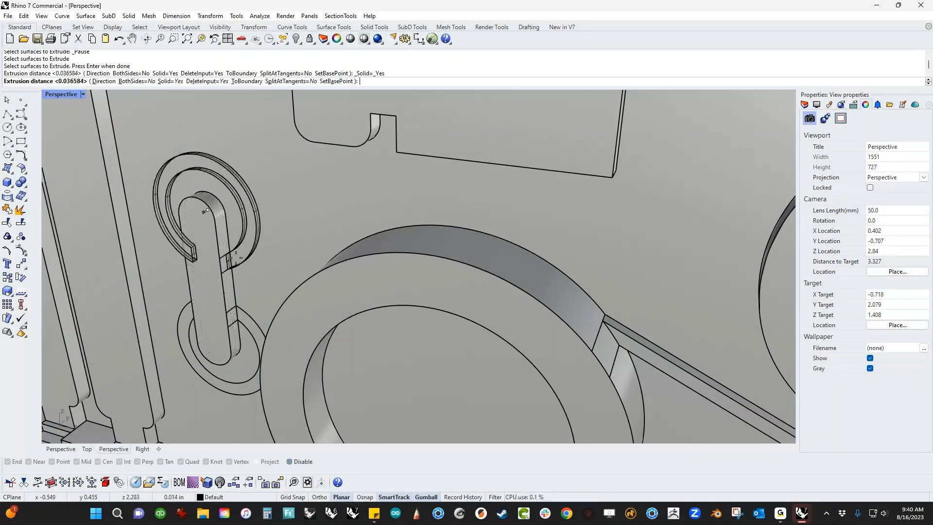
pyautogui.rightClick(236, 257)
pyautogui.rightClick(236, 287)
pyautogui.click(245, 321)
pyautogui.click(246, 322)
pyautogui.rightClick(246, 322)
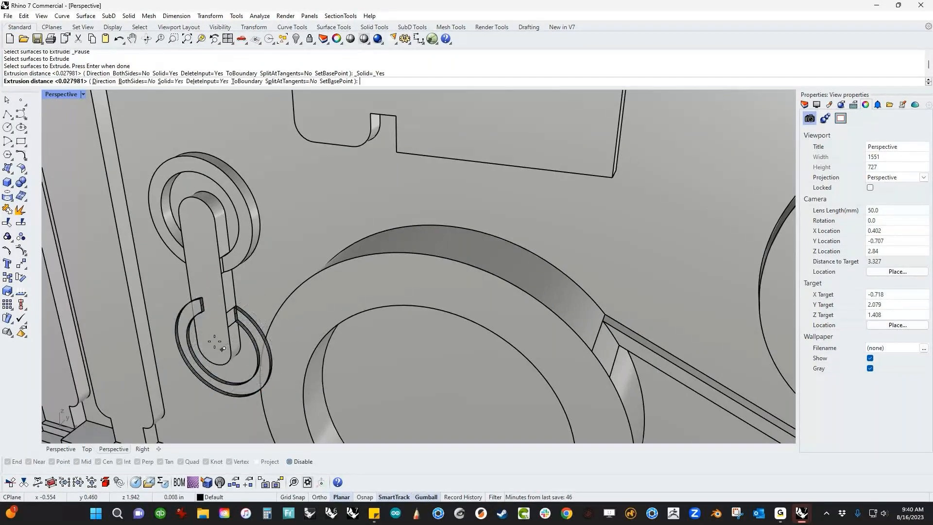
pyautogui.click(211, 343)
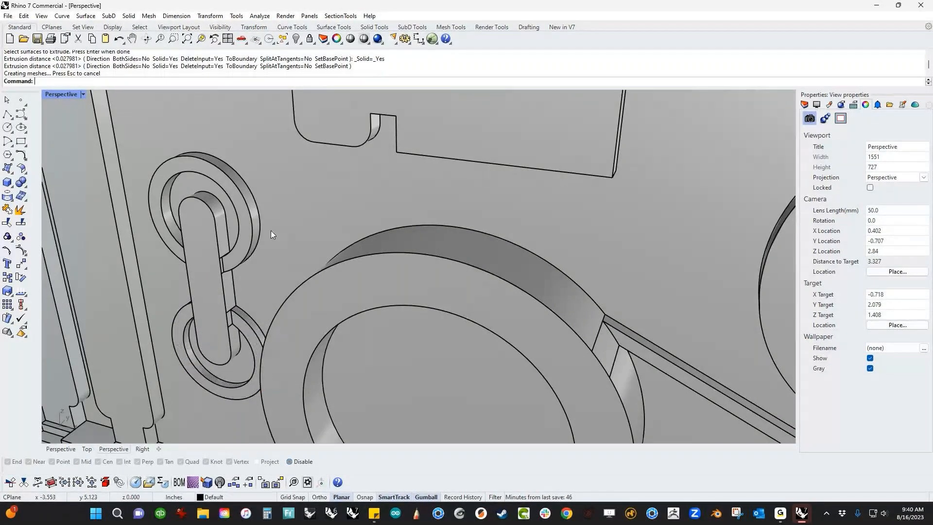
# Switch to the Front view and set its display mode to Wireframe.
pyautogui.scroll(-10, 266, 343)
pyautogui.moveTo(267, 343); pyautogui.dragTo(460, 337, button='right')
pyautogui.scroll(-6, 302, 299)
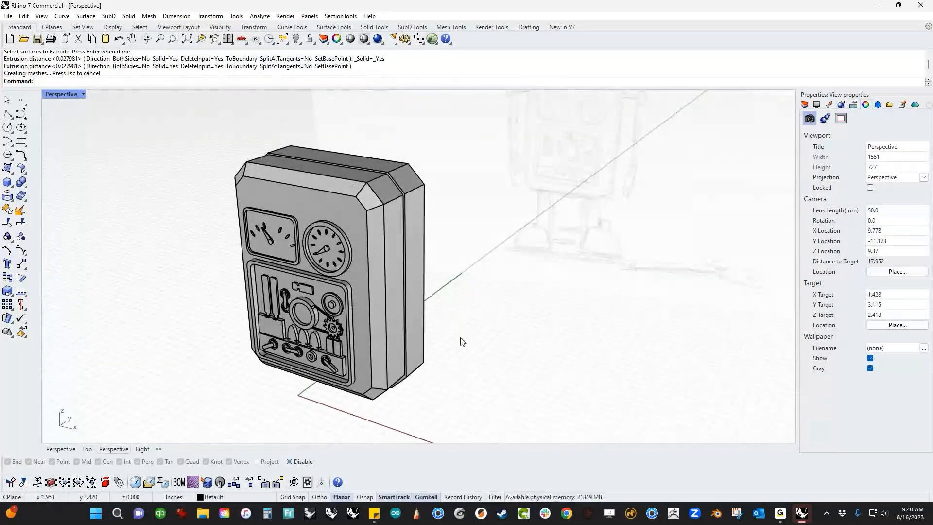
pyautogui.hotkey('ctrl', 'F2')
pyautogui.moveTo(507, 316); pyautogui.dragTo(474, 330, button='right')
pyautogui.scroll(-6, 427, 276)
pyautogui.moveTo(427, 277); pyautogui.dragTo(403, 325, button='right')
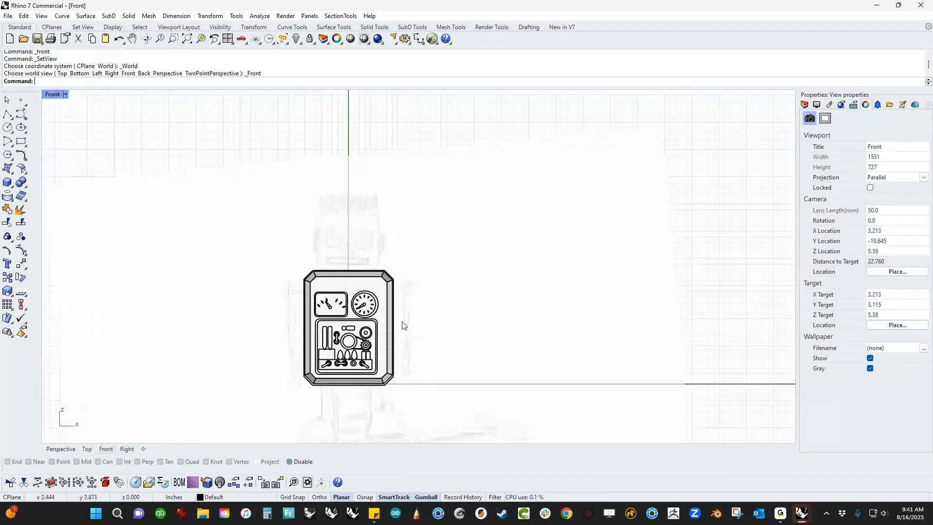
pyautogui.scroll(5, 411, 251)
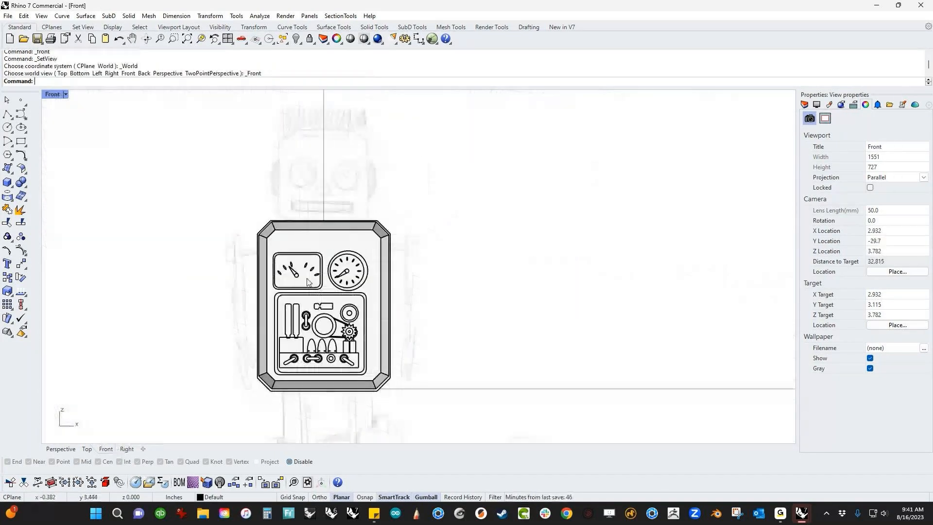
pyautogui.middleClick(257, 252)
pyautogui.rightClick(258, 254)
pyautogui.scroll(4, 322, 235)
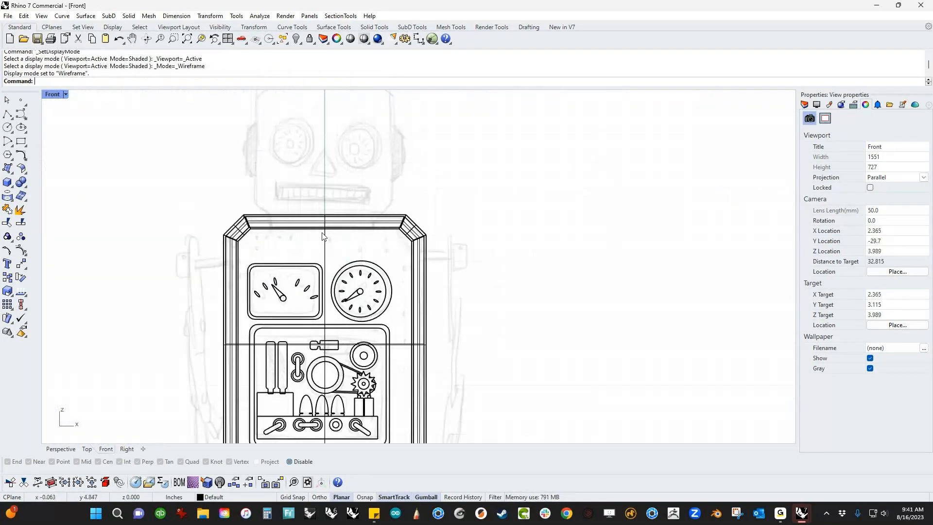
# Draw a horizontal straight polyline across the body's front face just below the top bevel.
pyautogui.scroll(6, 323, 236)
pyautogui.moveTo(220, 254); pyautogui.dragTo(271, 248, button='right')
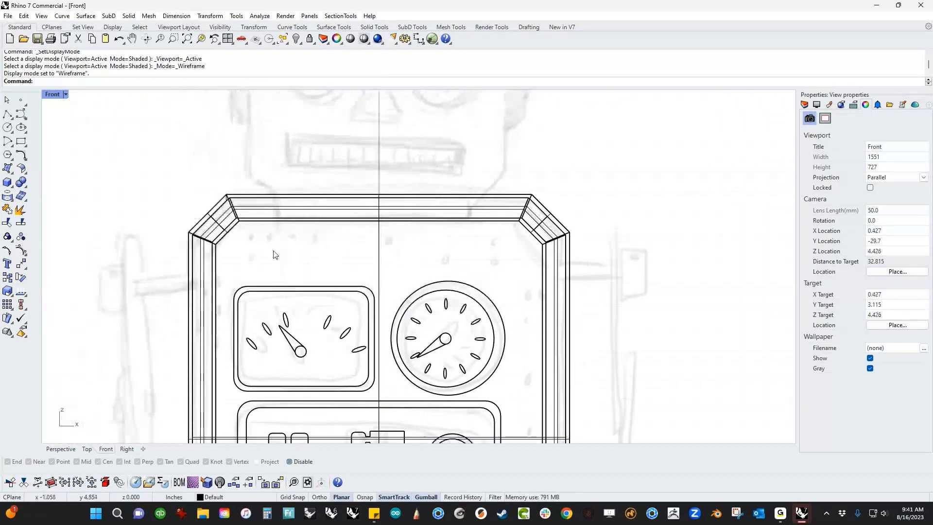
pyautogui.click(251, 231)
pyautogui.press('F8')
pyautogui.click(513, 231)
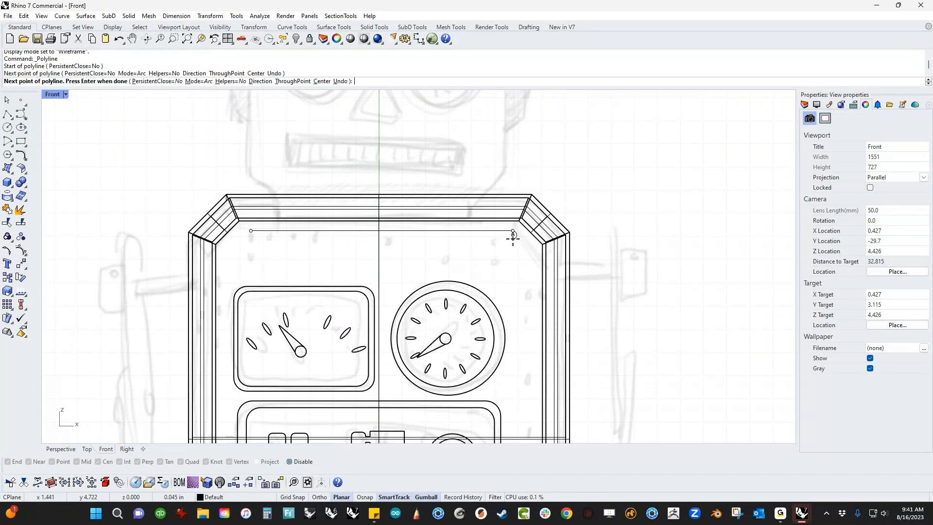
pyautogui.press('Return')
# Draw a second, slightly shorter horizontal line beneath the first one, above the two gauges.
pyautogui.press('Return')
pyautogui.press('F8')
pyautogui.click(253, 245)
pyautogui.press('F8')
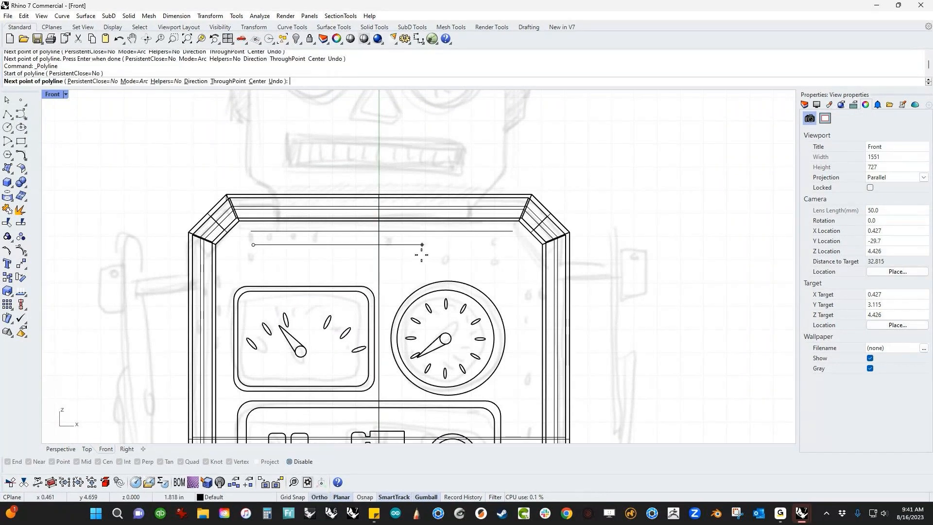
pyautogui.keyDown('shift'); pyautogui.click(500, 245); pyautogui.keyUp('shift')
pyautogui.rightClick(501, 249)
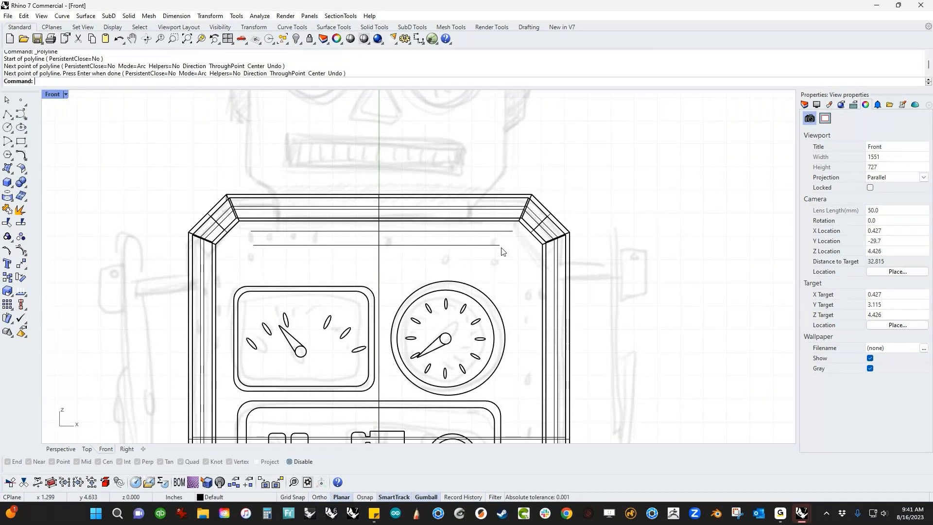
# Draw a vertical polyline in Line mode down the face's right margin, just inside the side bevel.
pyautogui.moveTo(534, 263); pyautogui.dragTo(533, 260, button='right')
pyautogui.rightClick(534, 257)
pyautogui.click(534, 253)
pyautogui.scroll(-6, 534, 252)
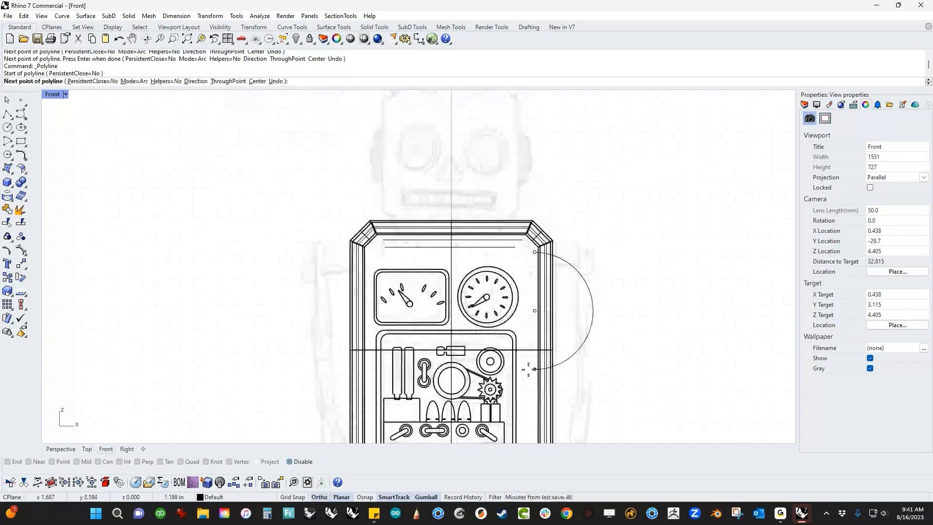
pyautogui.write('m')
pyautogui.press('Return')
pyautogui.scroll(-2, 529, 359)
pyautogui.scroll(-2, 530, 360)
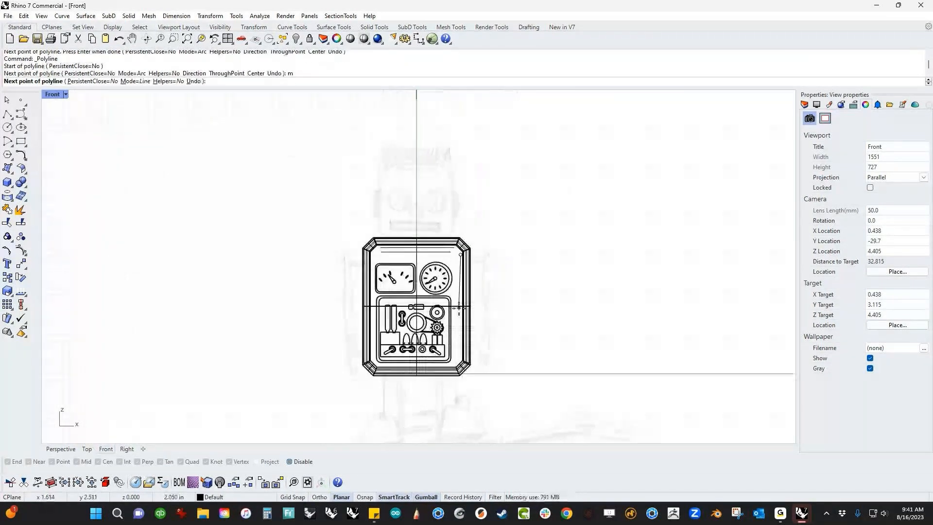
pyautogui.scroll(4, 461, 389)
pyautogui.click(462, 400)
pyautogui.rightClick(462, 399)
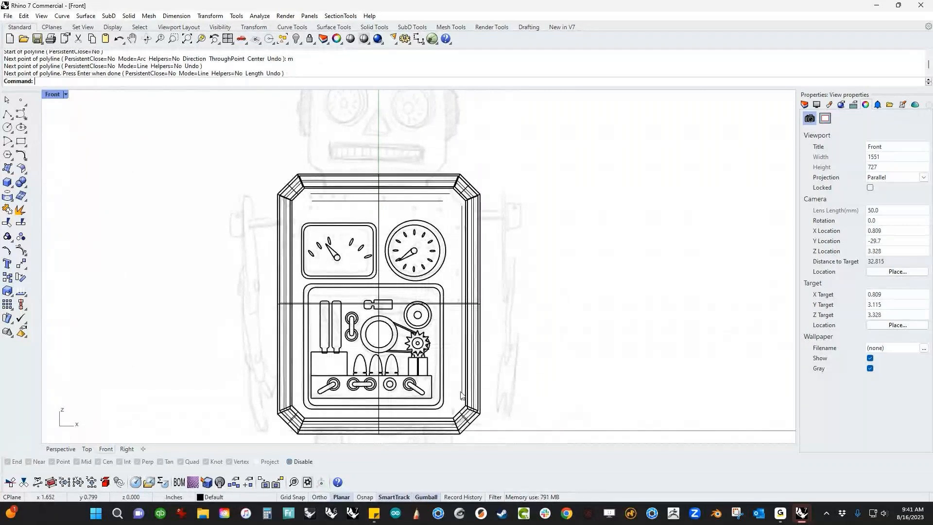
# Copy the vertical line a short distance inward to form a parallel pair on the right margin.
pyautogui.click(462, 396)
pyautogui.moveTo(502, 311); pyautogui.dragTo(456, 307)
pyautogui.click(562, 266)
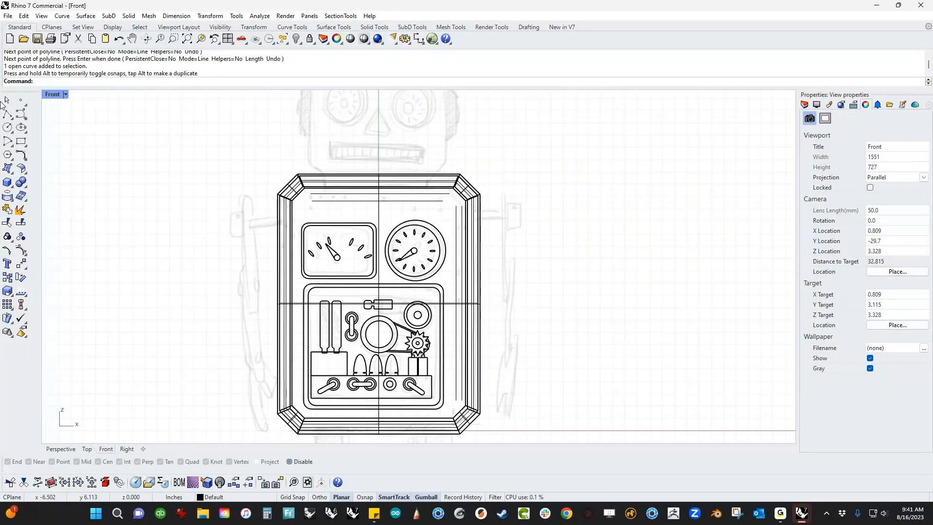
# Copy the vertical lines across to the face's left margin to form a matching parallel pair.
pyautogui.click(458, 340)
pyautogui.keyDown('shift'); pyautogui.click(437, 333); pyautogui.keyUp('shift')
pyautogui.moveTo(459, 298); pyautogui.dragTo(304, 284)
pyautogui.scroll(3, 296, 234)
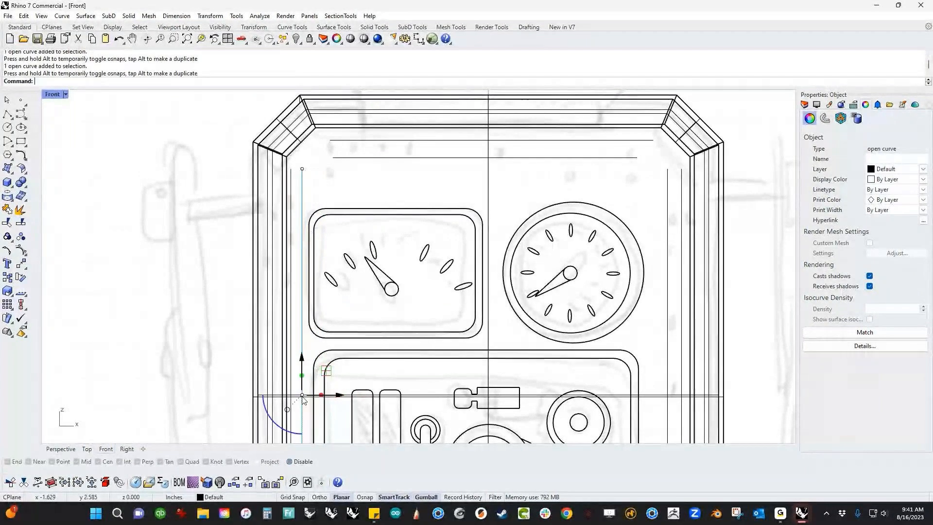
pyautogui.click(369, 223)
pyautogui.moveTo(361, 169); pyautogui.dragTo(302, 263, button='right')
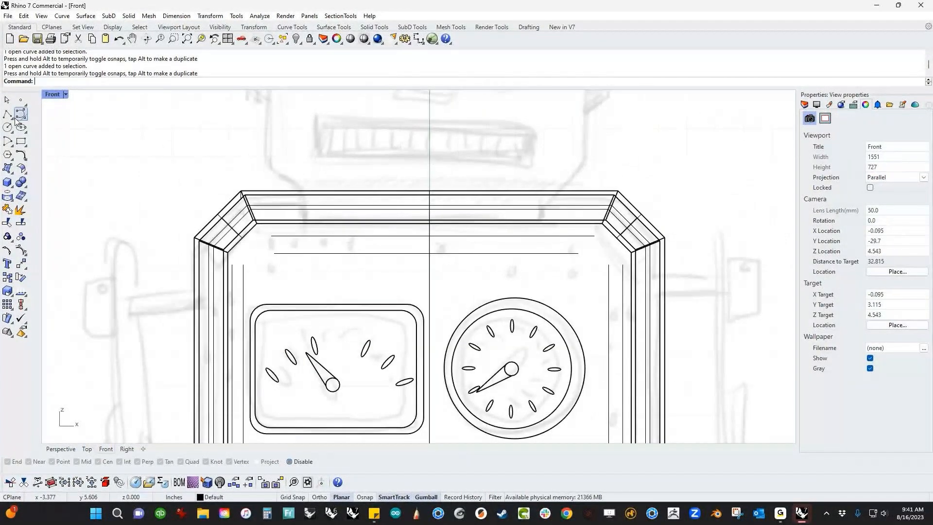
# Project the two horizontal and four vertical lines onto the robot body.
pyautogui.moveTo(334, 272); pyautogui.dragTo(304, 240)
pyautogui.moveTo(272, 278); pyautogui.dragTo(231, 304)
pyautogui.moveTo(315, 265); pyautogui.dragTo(275, 224)
pyautogui.scroll(6, 638, 284)
pyautogui.moveTo(634, 287); pyautogui.dragTo(566, 314)
pyautogui.scroll(-8, 563, 312)
pyautogui.moveTo(543, 319); pyautogui.dragTo(507, 266, button='right')
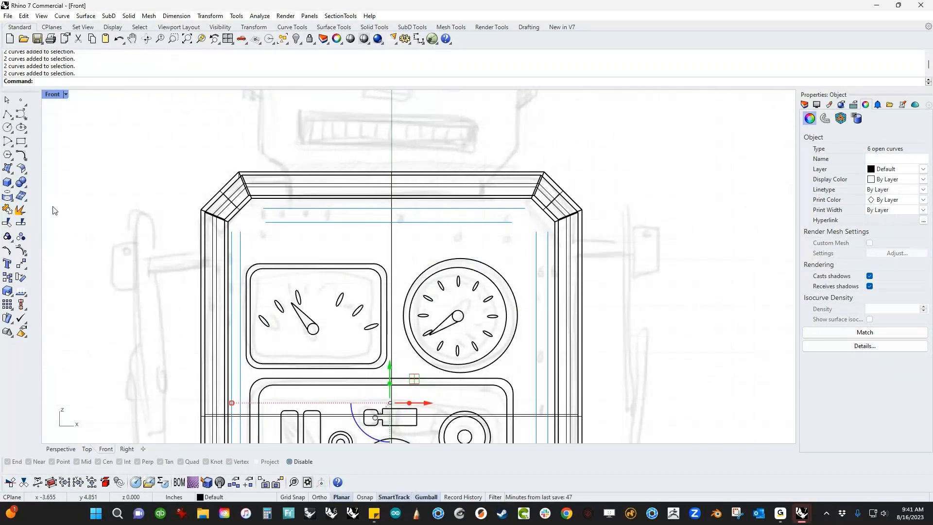
pyautogui.click(27, 199)
pyautogui.click(311, 227)
pyautogui.press('Return')
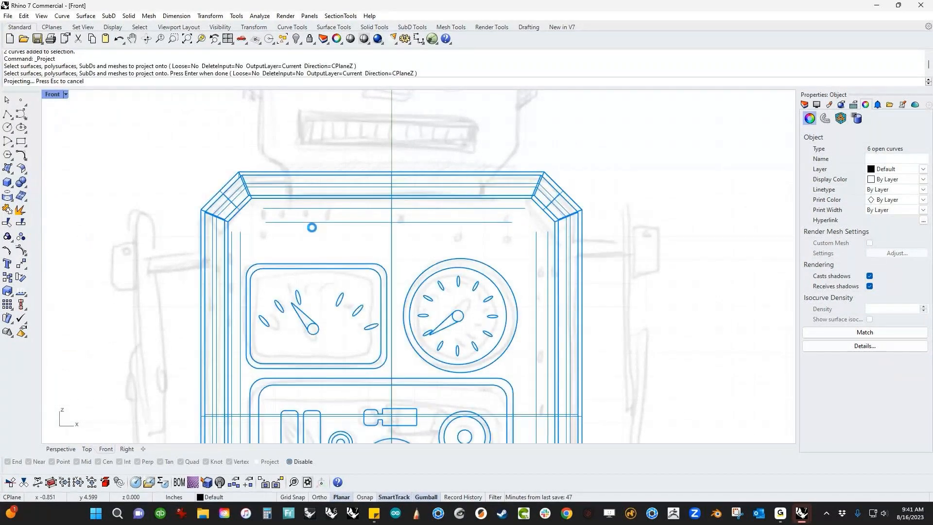
# Switch to the Perspective view in Shaded display and delete the six original curves floating off the body.
pyautogui.scroll(-6, 312, 228)
pyautogui.write('p')
pyautogui.press('Return')
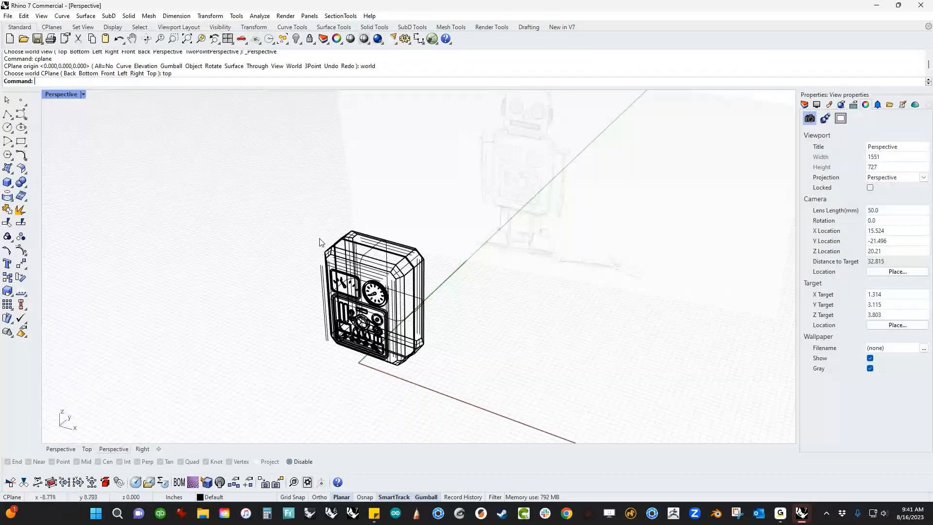
pyautogui.hotkey('ctrl', 'alt', 's')
pyautogui.moveTo(481, 389)
pyautogui.mouseDown(button='right')
pyautogui.moveTo(429, 363)
pyautogui.moveTo(420, 345)
pyautogui.mouseUp(button='right')
pyautogui.scroll(10, 352, 292)
pyautogui.scroll(-2, 352, 291)
pyautogui.moveTo(352, 291)
pyautogui.mouseDown(button='right')
pyautogui.moveTo(374, 209)
pyautogui.moveTo(333, 247)
pyautogui.moveTo(345, 243)
pyautogui.mouseUp(button='right')
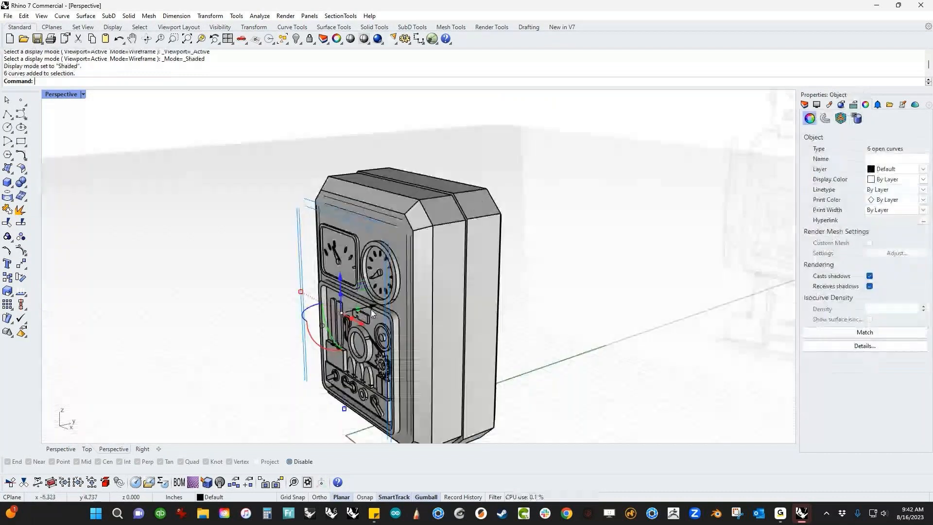
pyautogui.press('Delete')
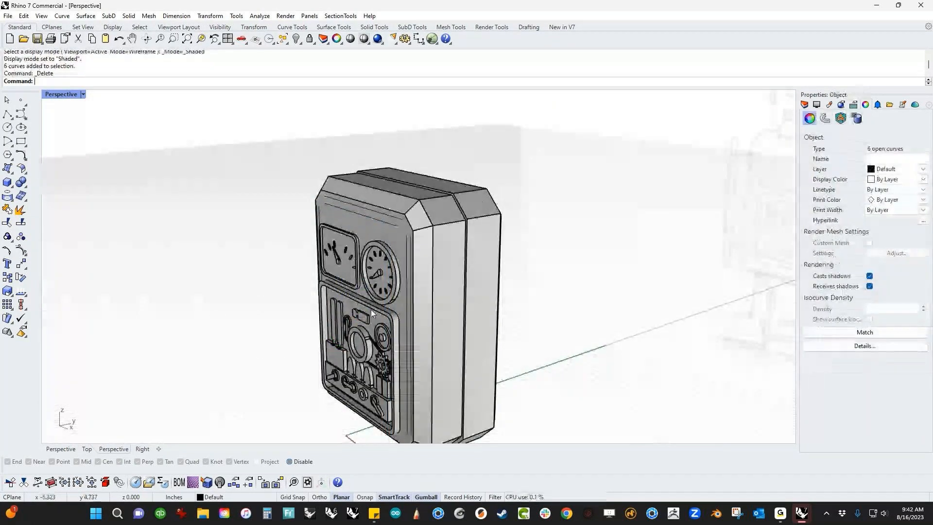
# Create a rivet sphere with a radius of about 0.018 in centred on the left end of the face's upper horizontal guide line.
pyautogui.moveTo(371, 309); pyautogui.dragTo(464, 301, button='right')
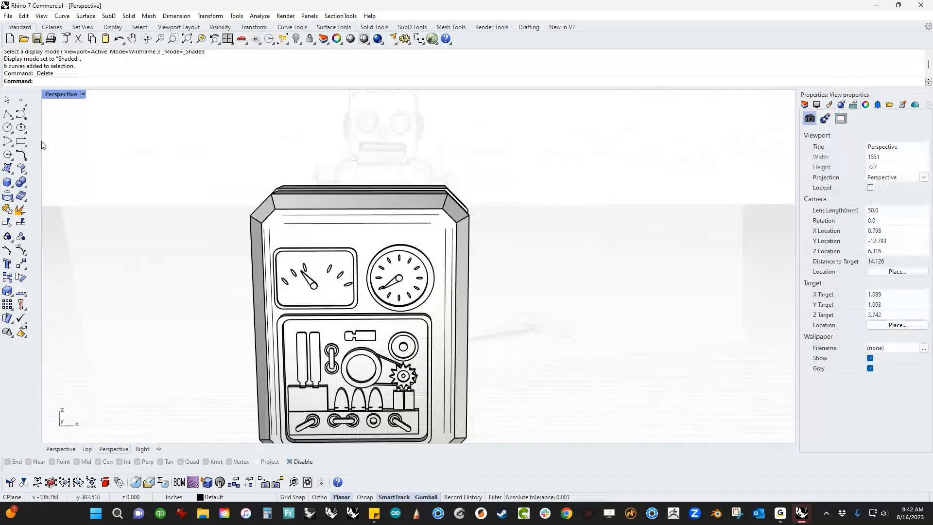
pyautogui.click(7, 182)
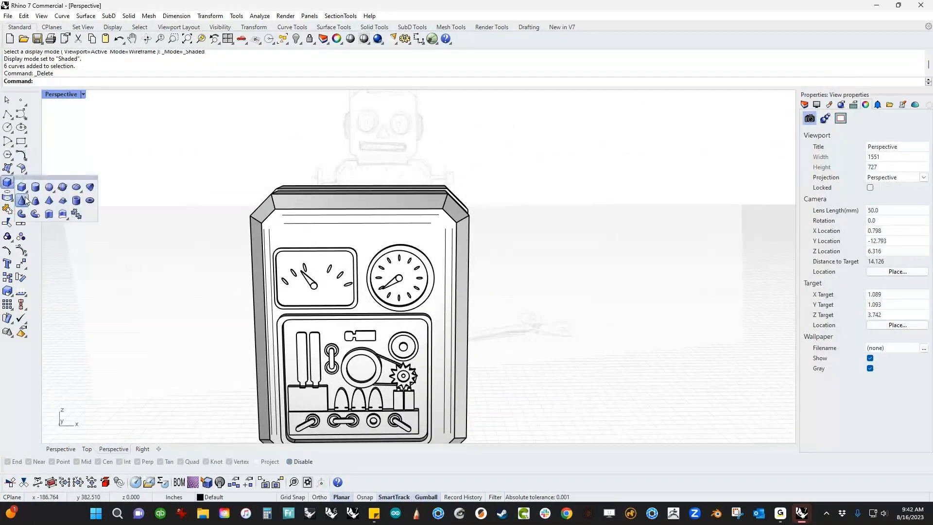
pyautogui.click(53, 190)
pyautogui.scroll(5, 231, 200)
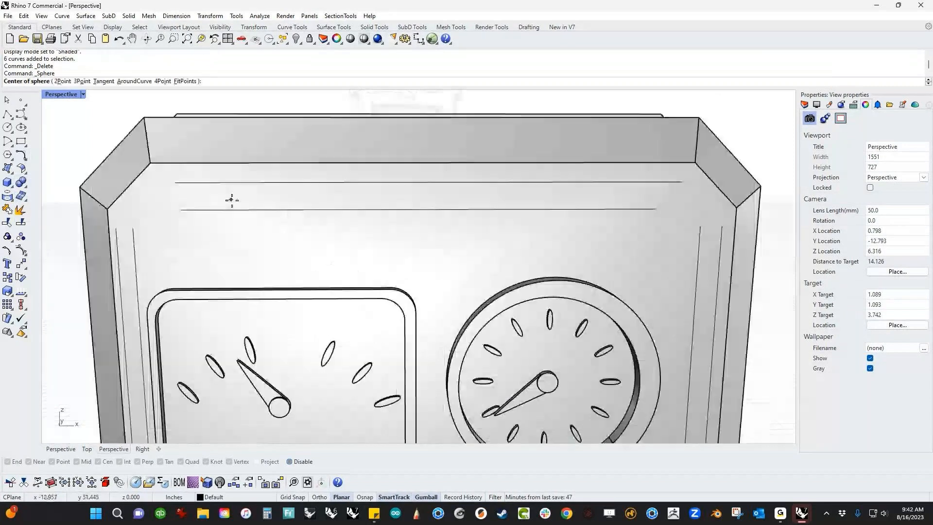
pyautogui.click(171, 183)
pyautogui.keyDown('shift'); pyautogui.moveTo(169, 182); pyautogui.dragTo(177, 190, button='right'); pyautogui.keyUp('shift')
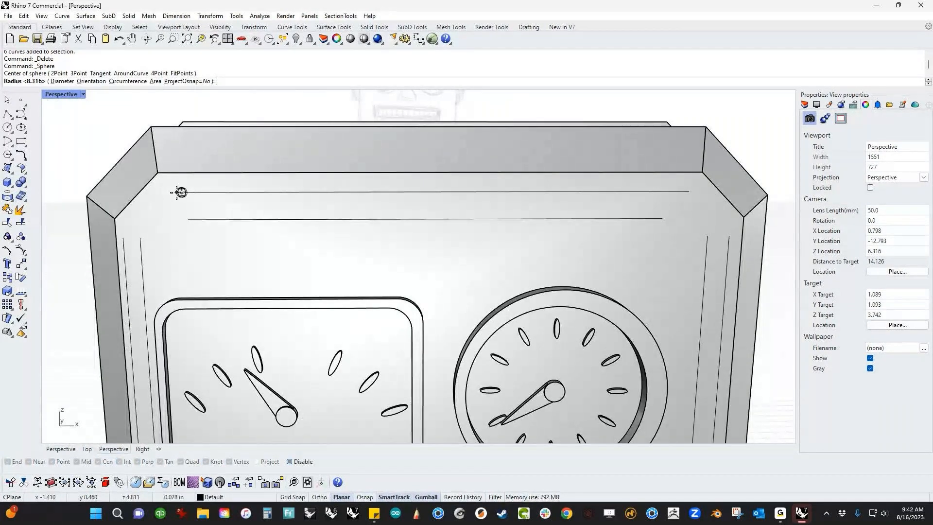
pyautogui.scroll(4, 176, 192)
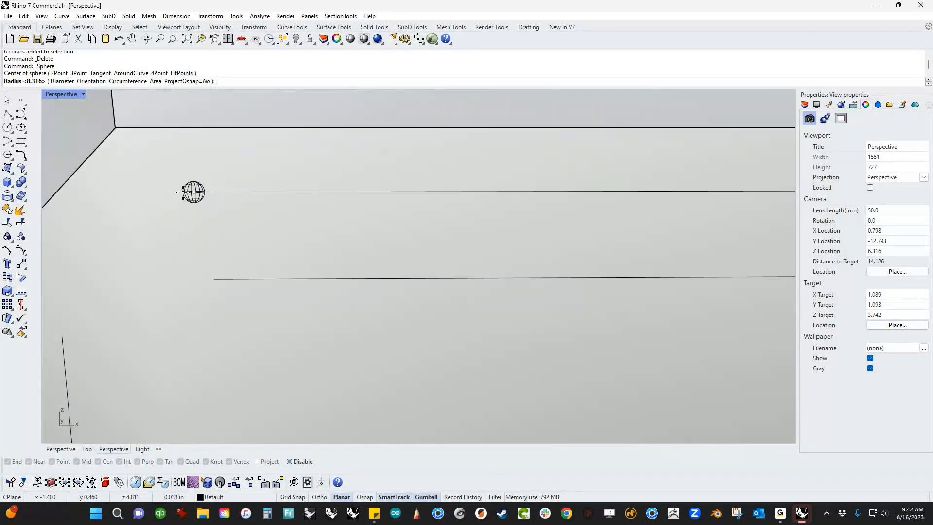
pyautogui.click(183, 192)
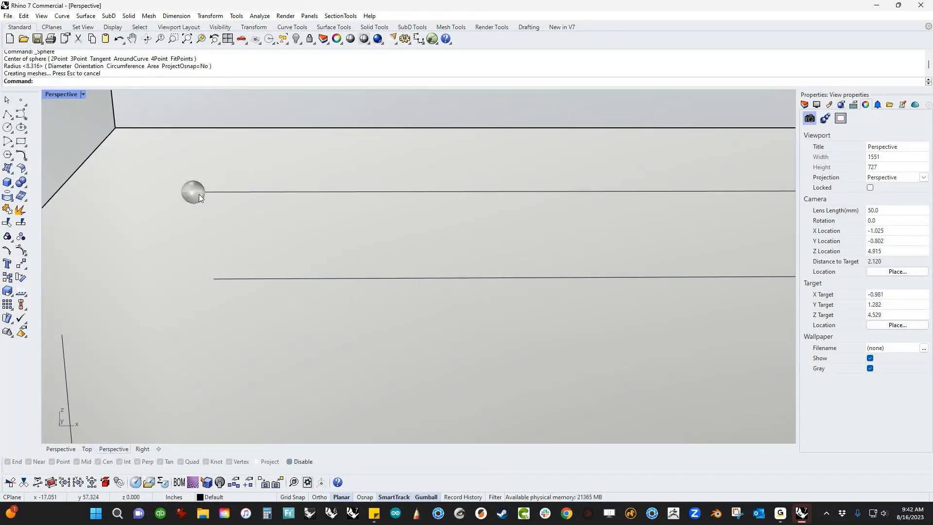
# Copy the rivet sphere to the left end of the lower horizontal guide line and the top ends of the four vertical guide lines.
pyautogui.click(199, 194)
pyautogui.moveTo(194, 192); pyautogui.dragTo(213, 279)
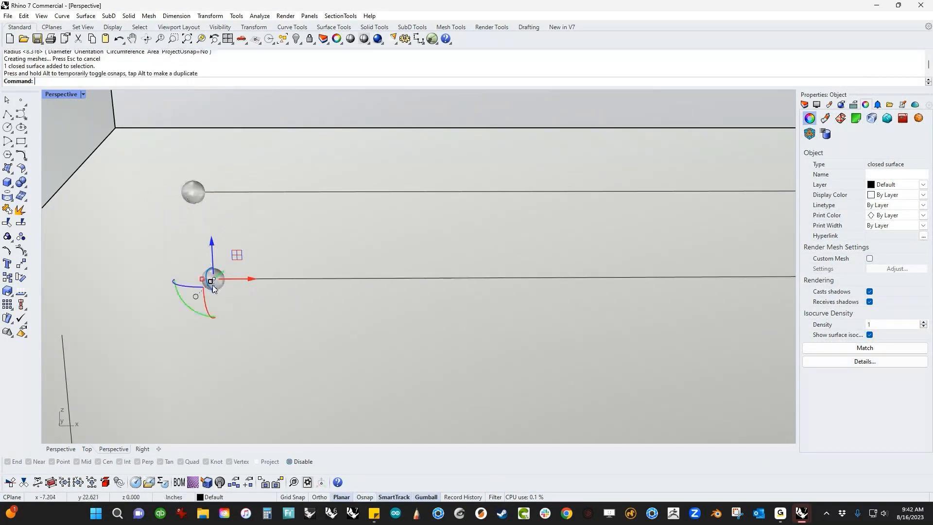
pyautogui.scroll(-8, 213, 285)
pyautogui.keyDown('shift'); pyautogui.moveTo(228, 297); pyautogui.dragTo(373, 255, button='right'); pyautogui.keyUp('shift')
pyautogui.moveTo(379, 181); pyautogui.dragTo(299, 223)
pyautogui.moveTo(175, 226)
pyautogui.keyDown('alt'); pyautogui.mouseDown()
pyautogui.moveTo(483, 243)
pyautogui.moveTo(537, 226)
pyautogui.moveTo(311, 207)
pyautogui.moveTo(182, 216)
pyautogui.mouseUp(); pyautogui.keyUp('alt')
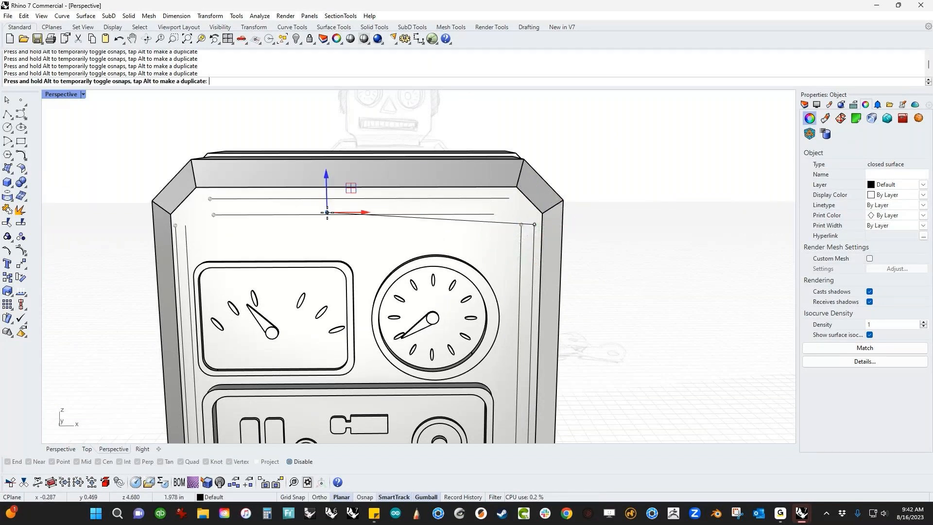
pyautogui.click(719, 255)
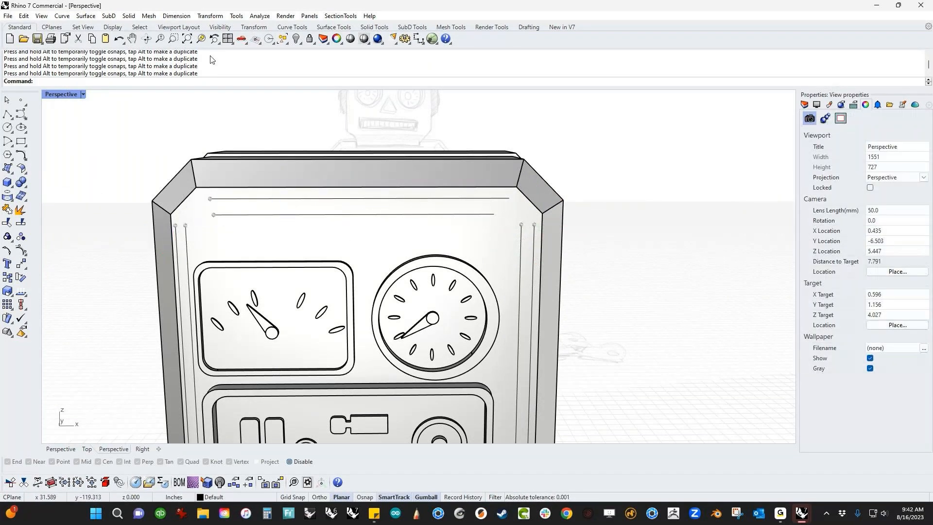
pyautogui.click(211, 16)
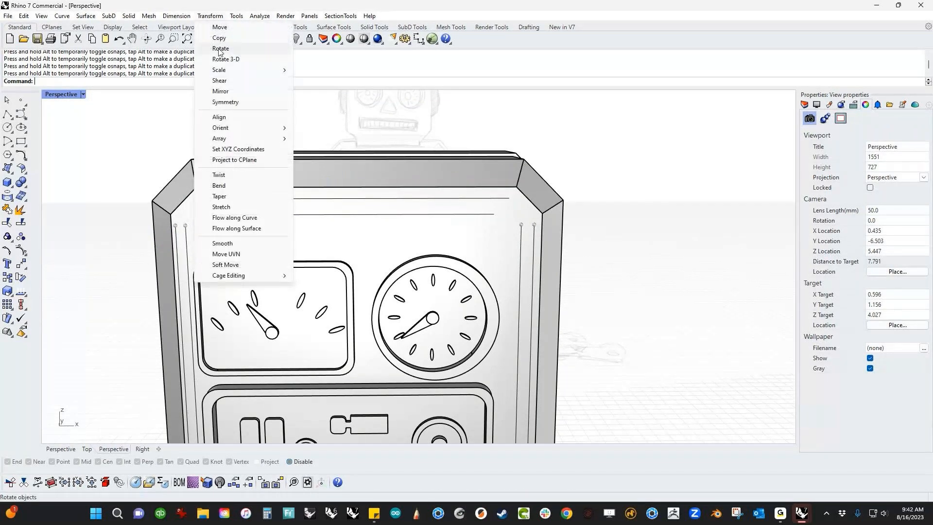
pyautogui.moveTo(232, 139)
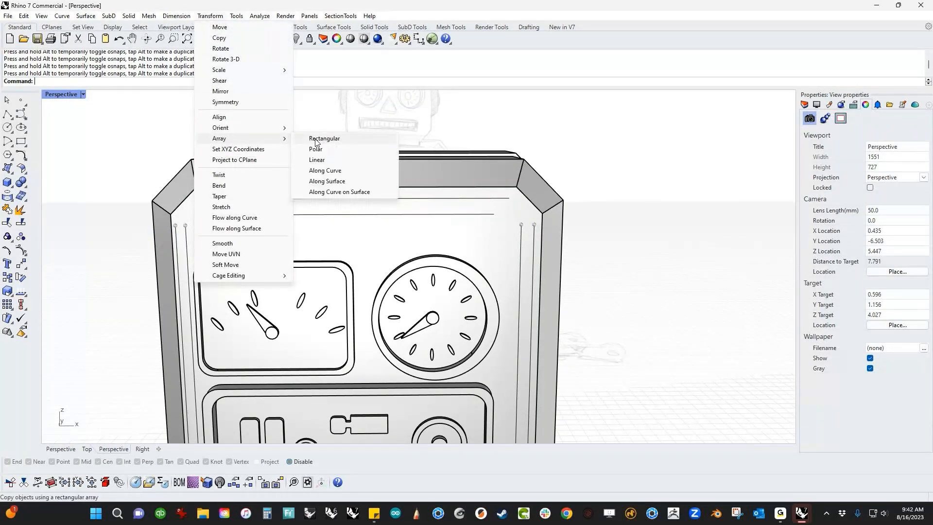
pyautogui.click(318, 160)
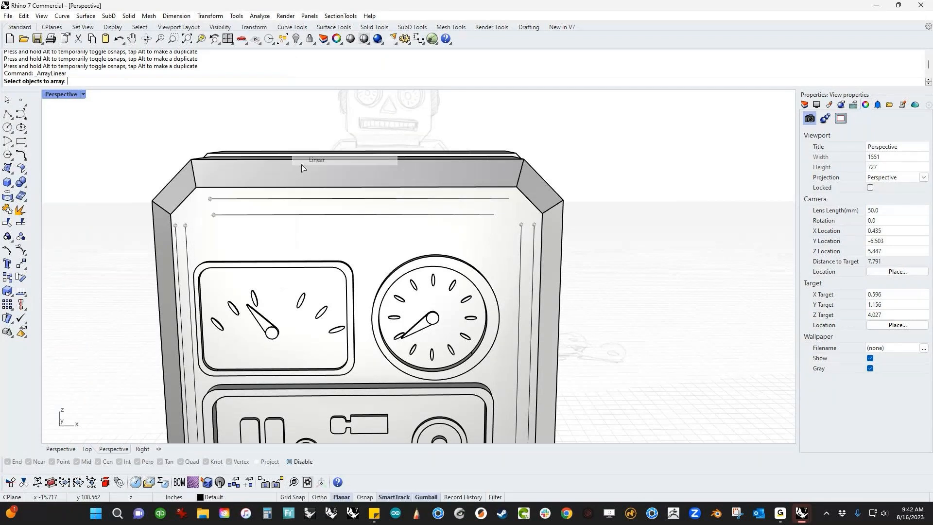
pyautogui.press('Escape')
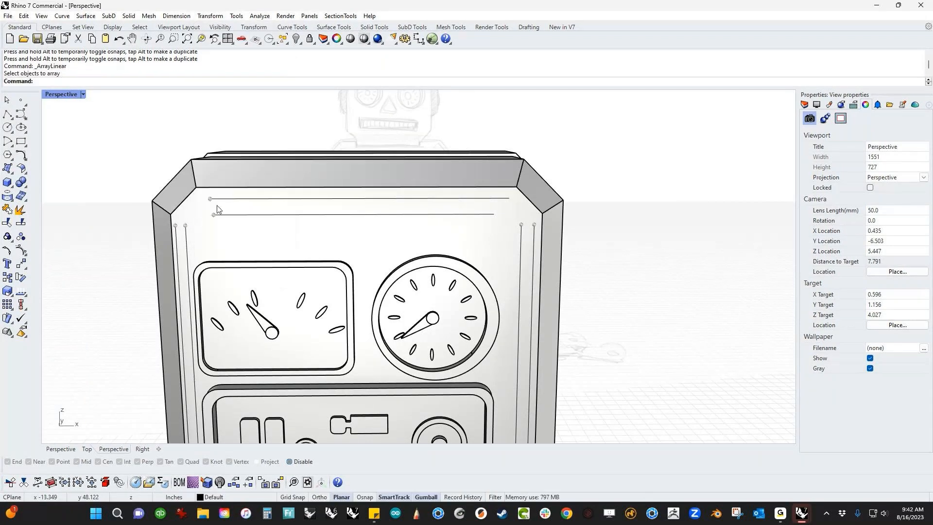
pyautogui.press('Return')
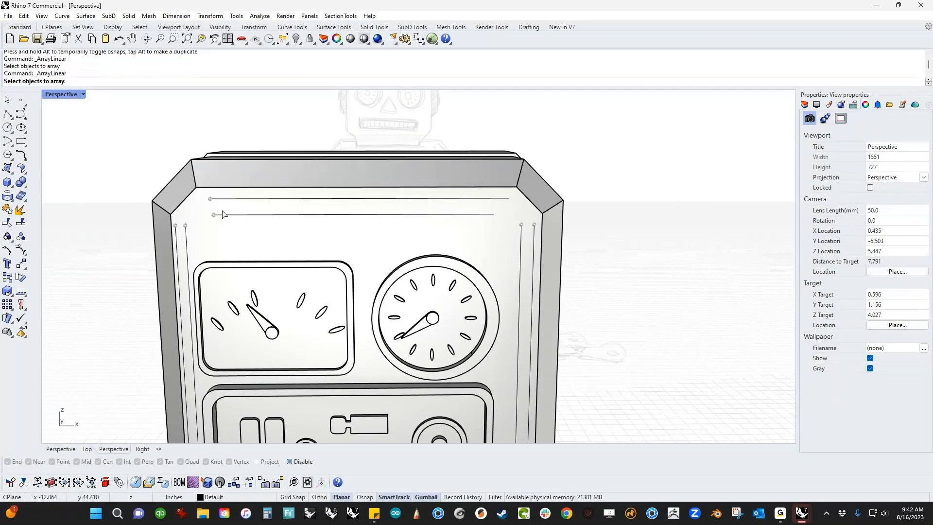
# Array the sphere on the upper horizontal guide line along that curve with 11 items.
pyautogui.click(236, 16)
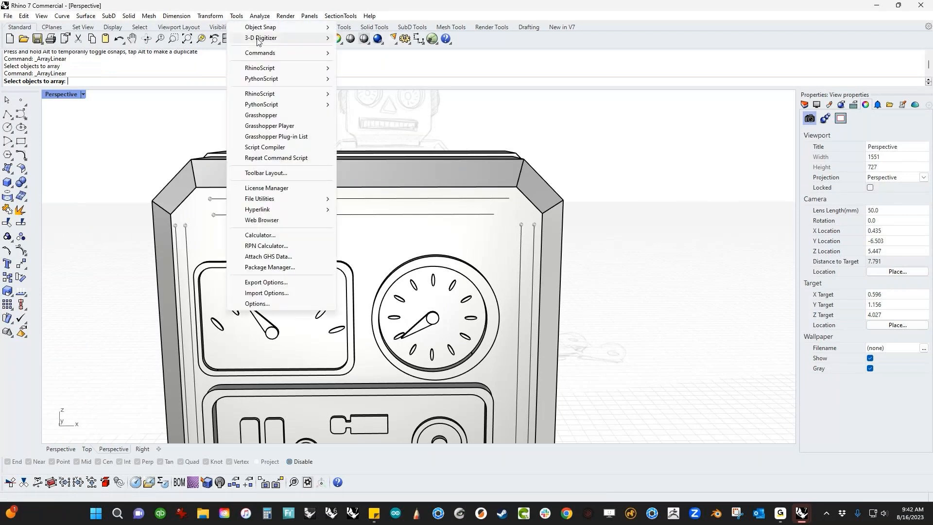
pyautogui.moveTo(209, 16)
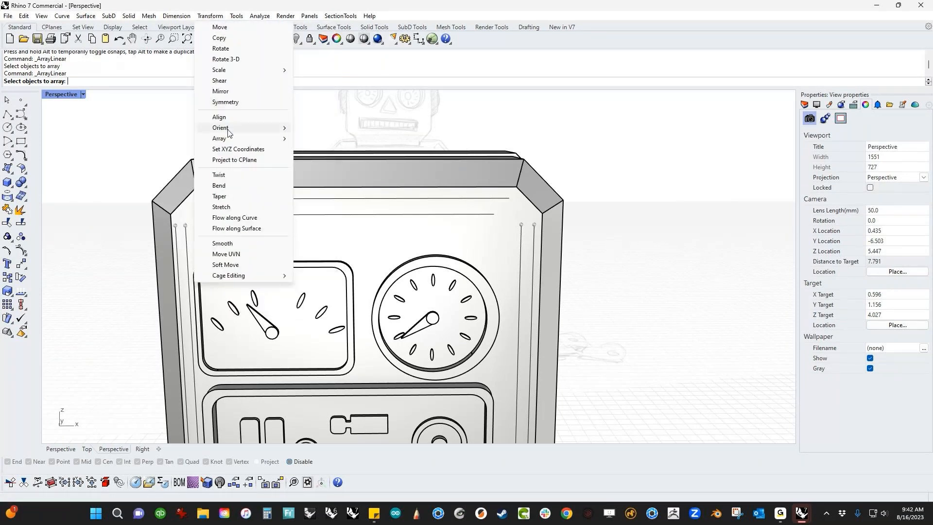
pyautogui.moveTo(228, 138)
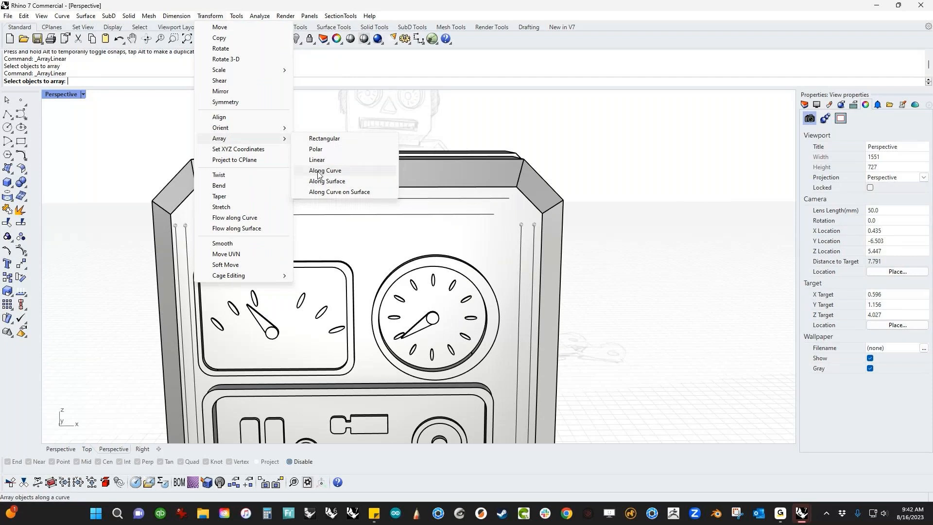
pyautogui.click(318, 171)
pyautogui.scroll(5, 235, 208)
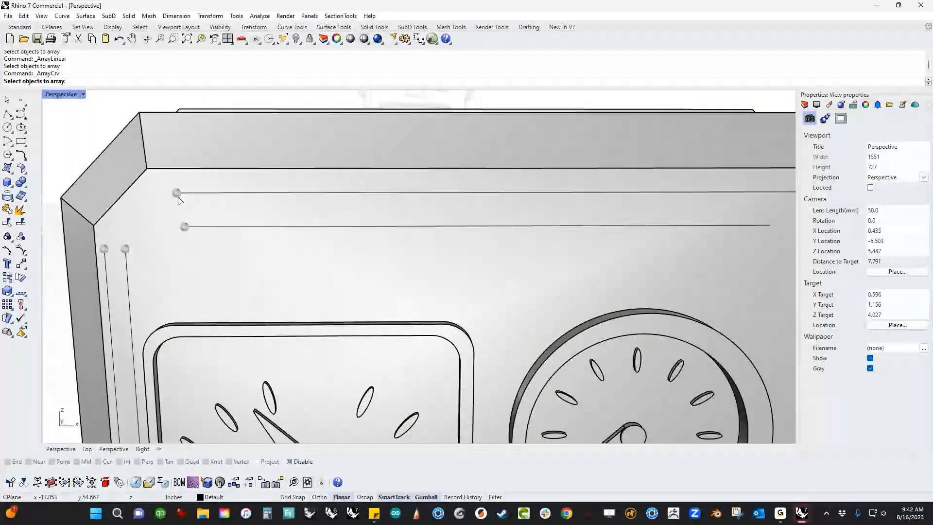
pyautogui.click(180, 203)
pyautogui.click(210, 224)
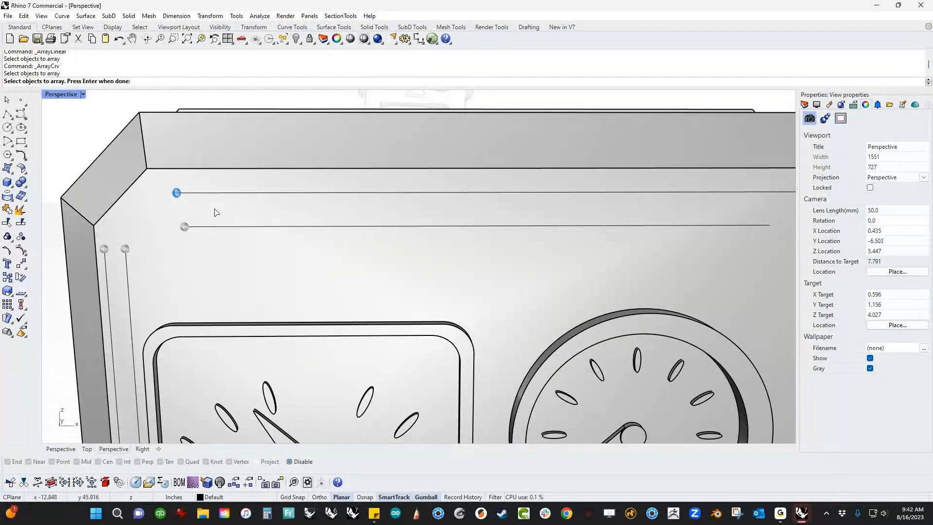
pyautogui.press('Return')
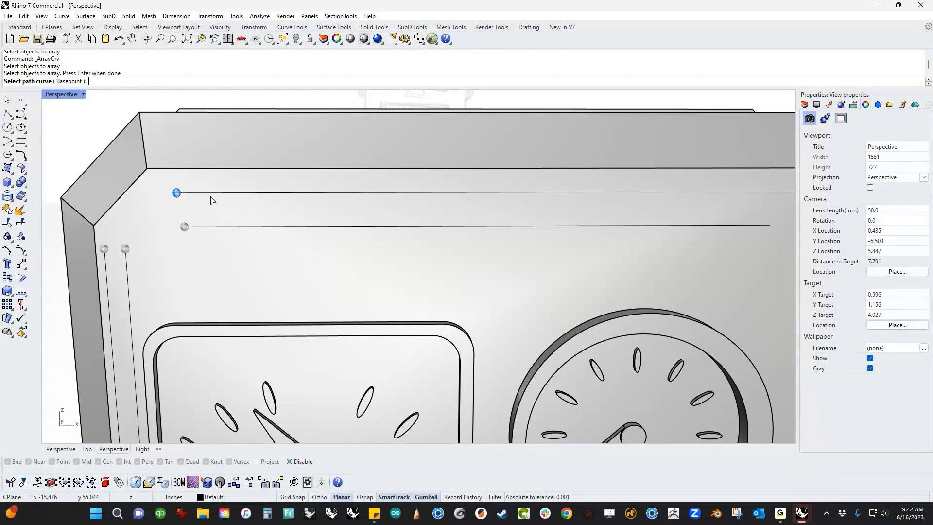
pyautogui.click(209, 194)
pyautogui.scroll(-3, 209, 197)
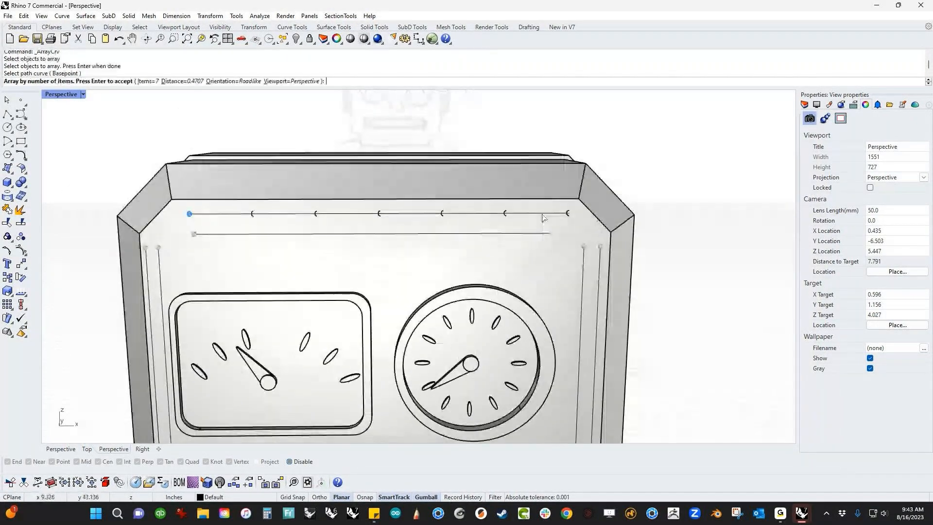
pyautogui.click(149, 81)
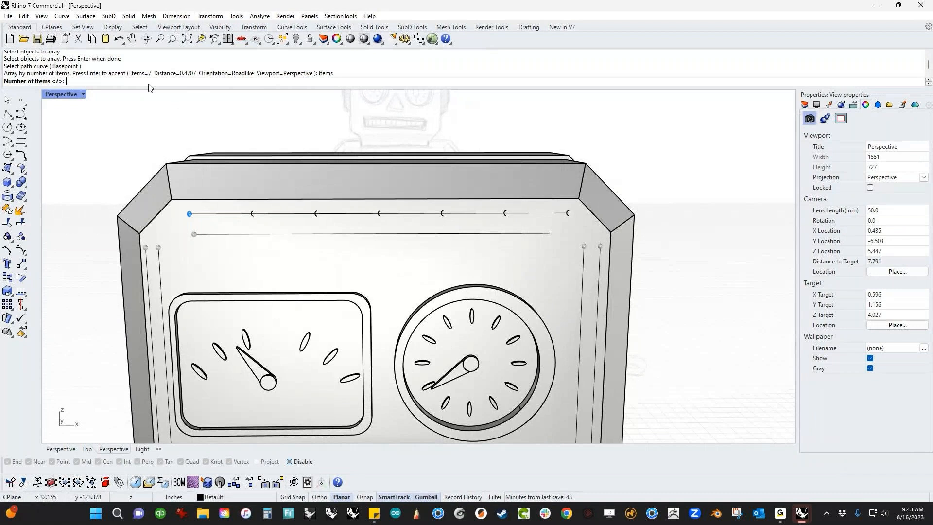
pyautogui.write('11')
pyautogui.press('Return')
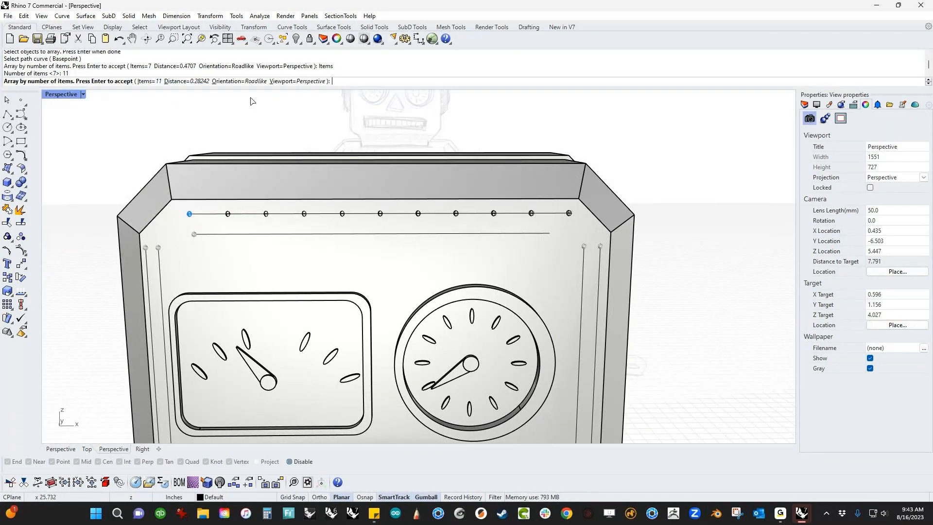
pyautogui.press('Return')
# Array the sphere on the lower horizontal guide line along that curve with 11 items.
pyautogui.press('Return')
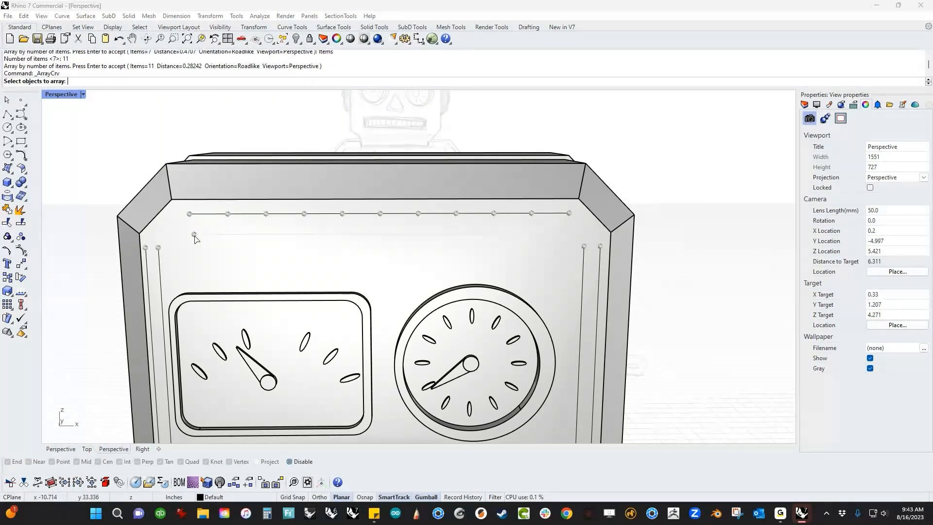
pyautogui.click(214, 234)
pyautogui.click(227, 262)
pyautogui.press('Return')
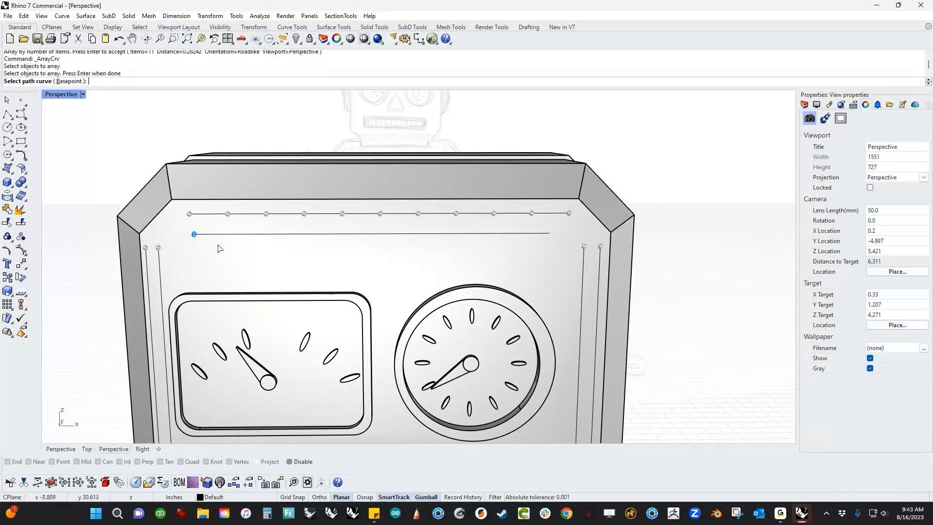
pyautogui.click(219, 235)
pyautogui.press('Return')
# Array the sphere on the left margin's inner vertical guide line along that curve with 11 items.
pyautogui.scroll(-5, 195, 243)
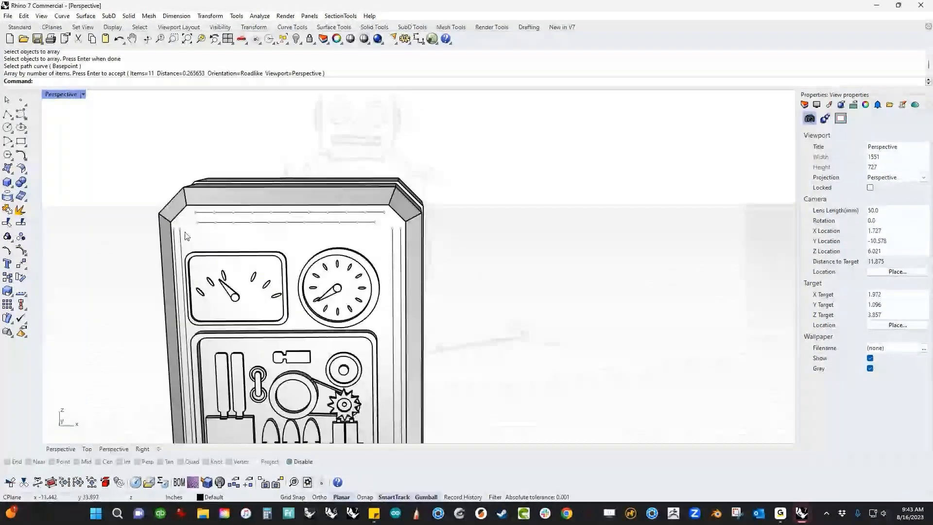
pyautogui.scroll(5, 177, 235)
pyautogui.press('Return')
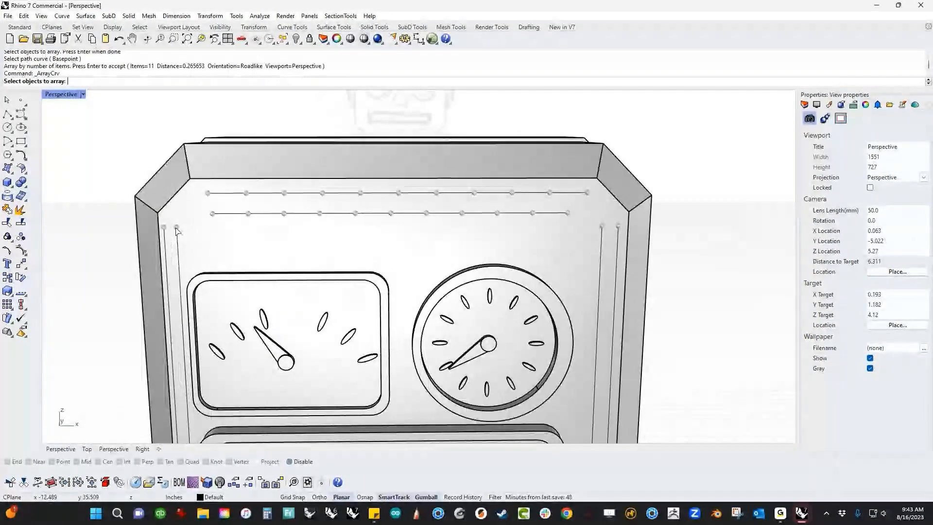
pyautogui.click(179, 236)
pyautogui.click(207, 261)
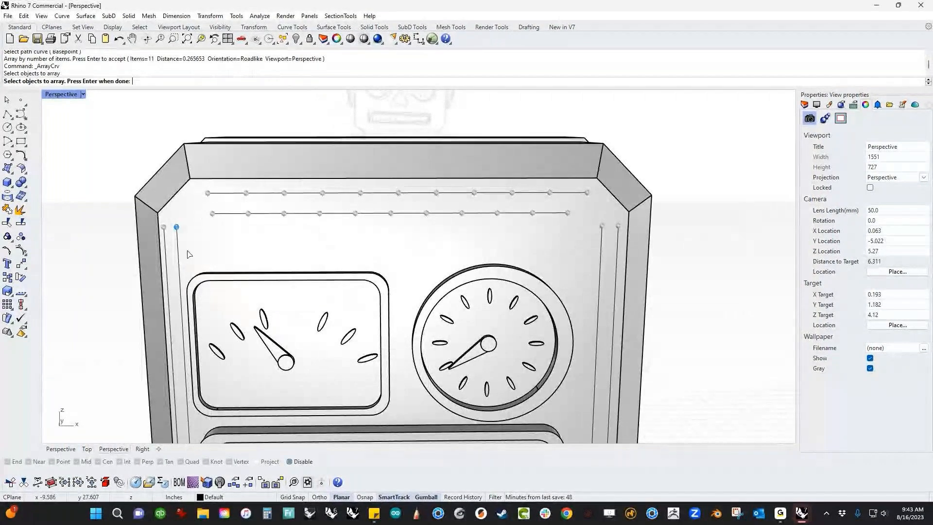
pyautogui.press('Return')
pyautogui.click(180, 248)
pyautogui.press('Return')
# Array the sphere on the left margin's outer vertical guide line along that curve with 11 items.
pyautogui.press('Return')
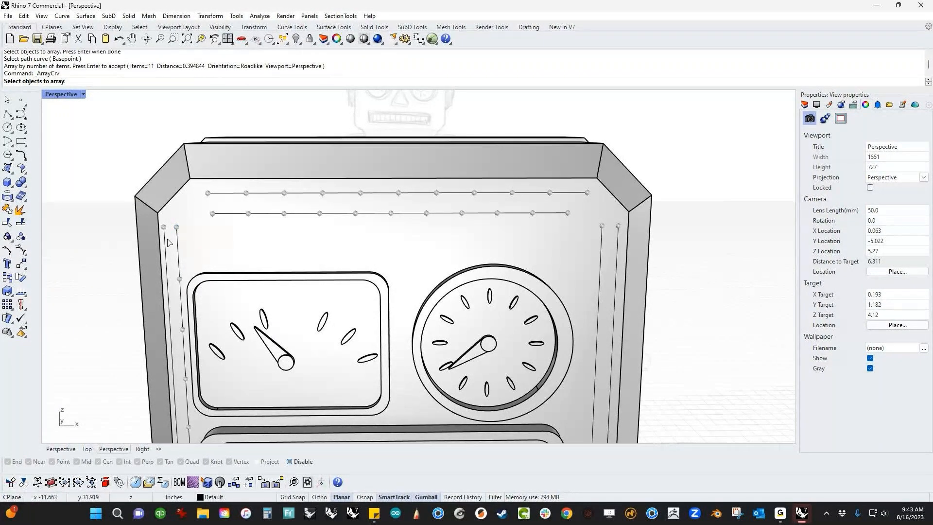
pyautogui.click(166, 230)
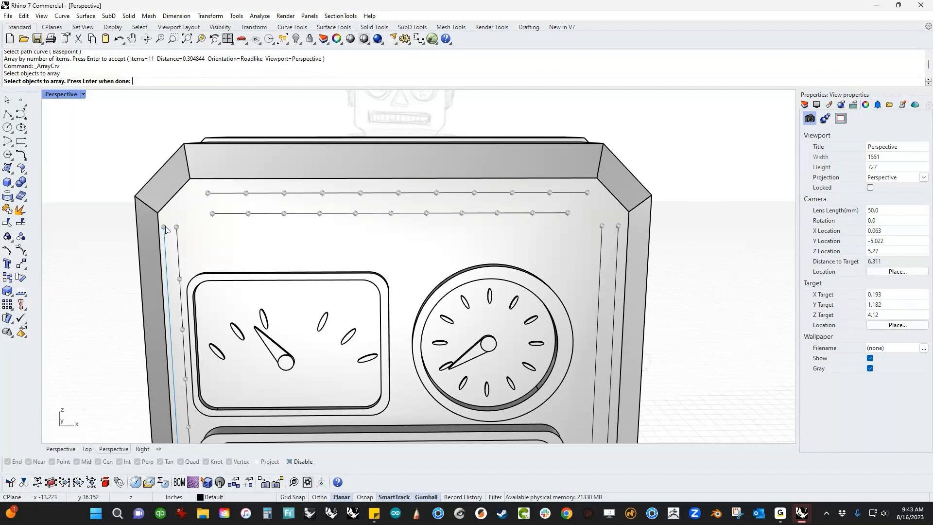
pyautogui.press('Return')
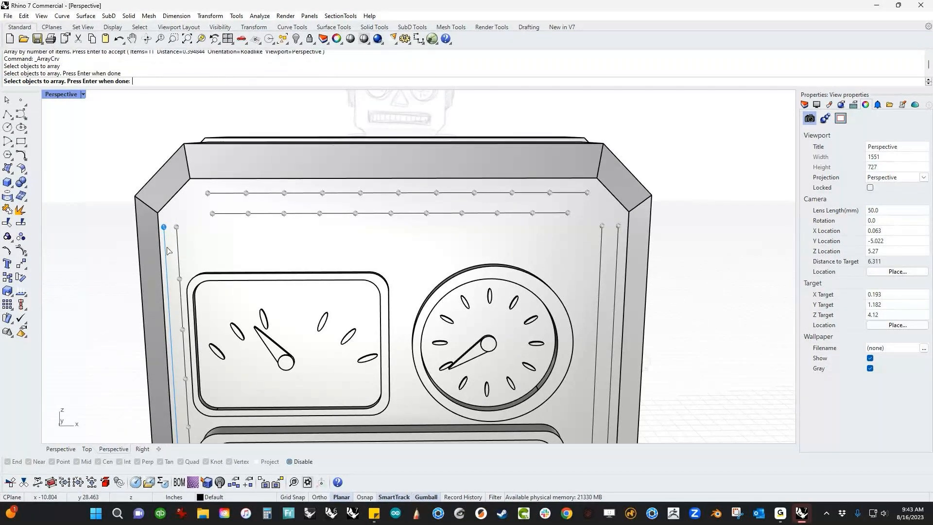
pyautogui.click(165, 250)
pyautogui.press('Return')
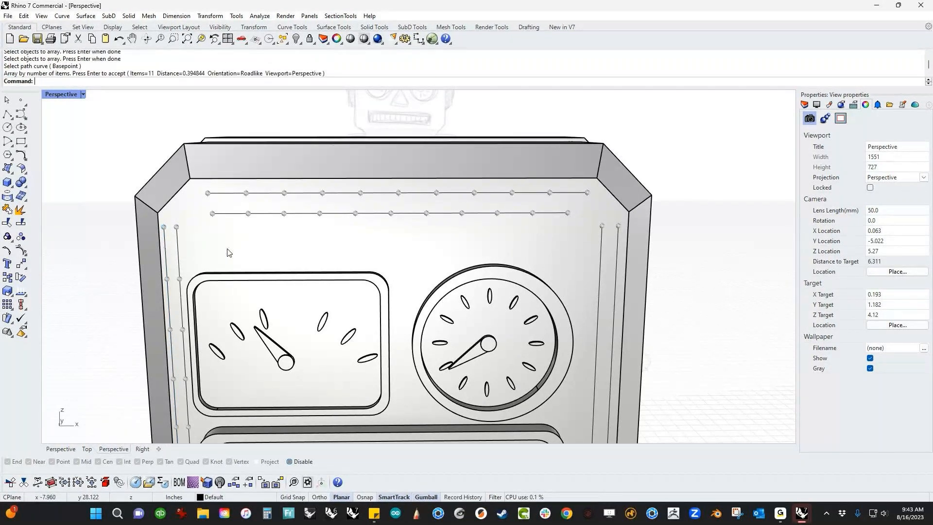
pyautogui.scroll(-4, 227, 252)
pyautogui.keyDown('shift'); pyautogui.moveTo(461, 287); pyautogui.dragTo(345, 270, button='right'); pyautogui.keyUp('shift')
pyautogui.scroll(6, 346, 254)
pyautogui.press('Return')
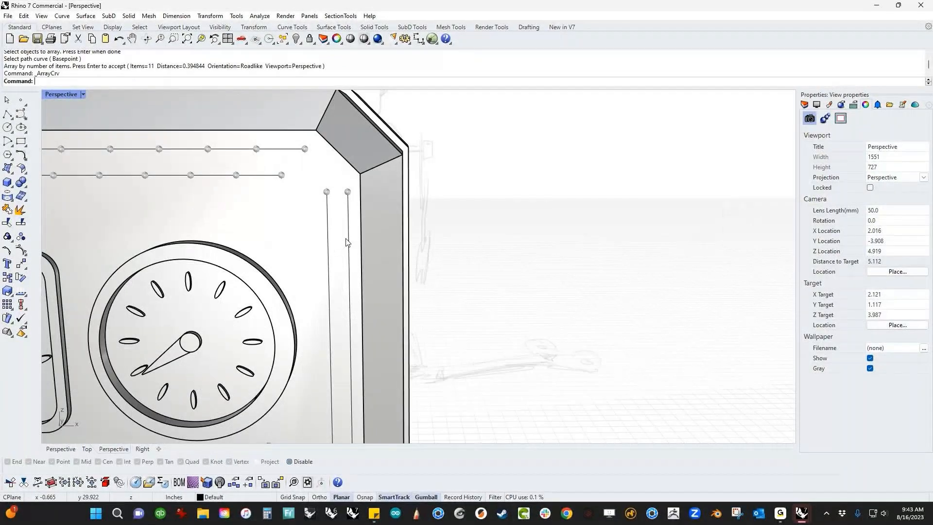
pyautogui.click(325, 193)
pyautogui.click(326, 192)
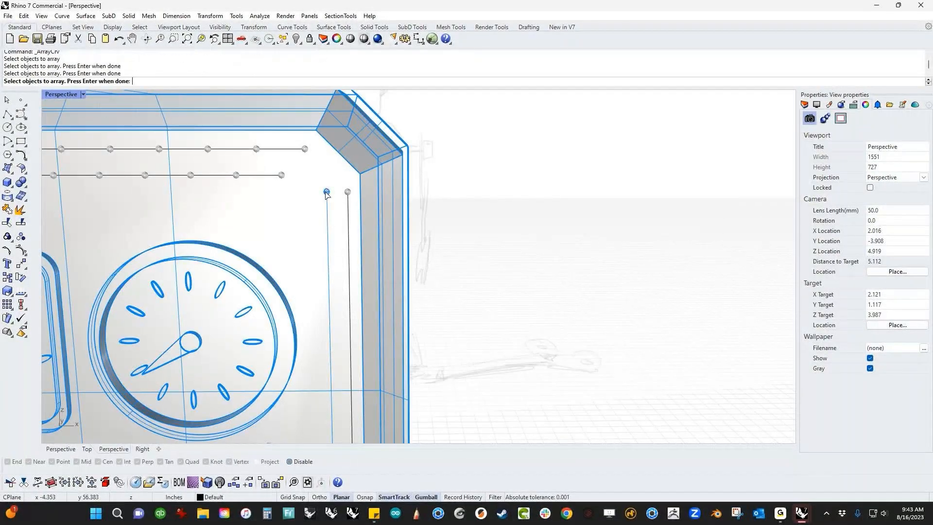
pyautogui.keyDown('ctrl'); pyautogui.click(306, 216); pyautogui.keyUp('ctrl')
pyautogui.press('Return')
pyautogui.press('Escape')
# Array the two spheres atop the right margin's vertical guide lines together along one of these lines with 11 items.
pyautogui.press('Return')
pyautogui.click(334, 194)
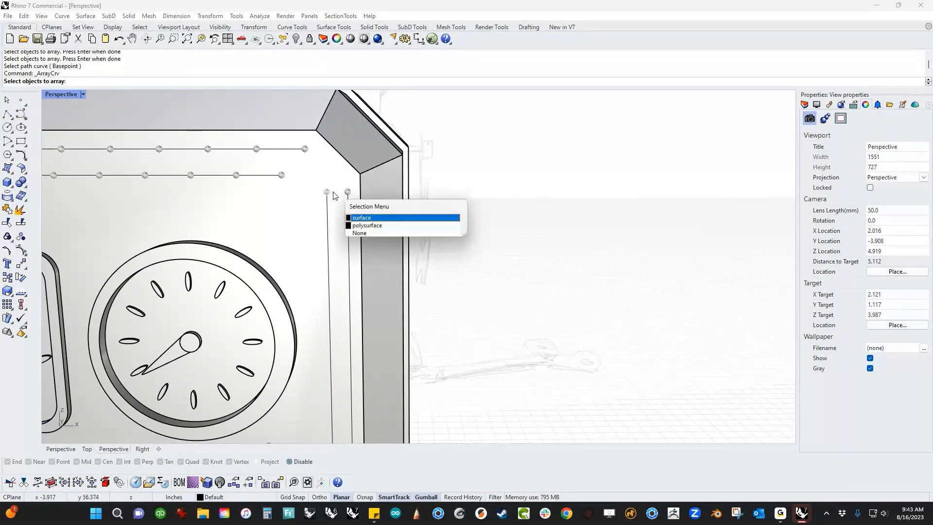
pyautogui.click(359, 218)
pyautogui.scroll(3, 349, 212)
pyautogui.press('Return')
pyautogui.click(293, 223)
pyautogui.scroll(-5, 345, 329)
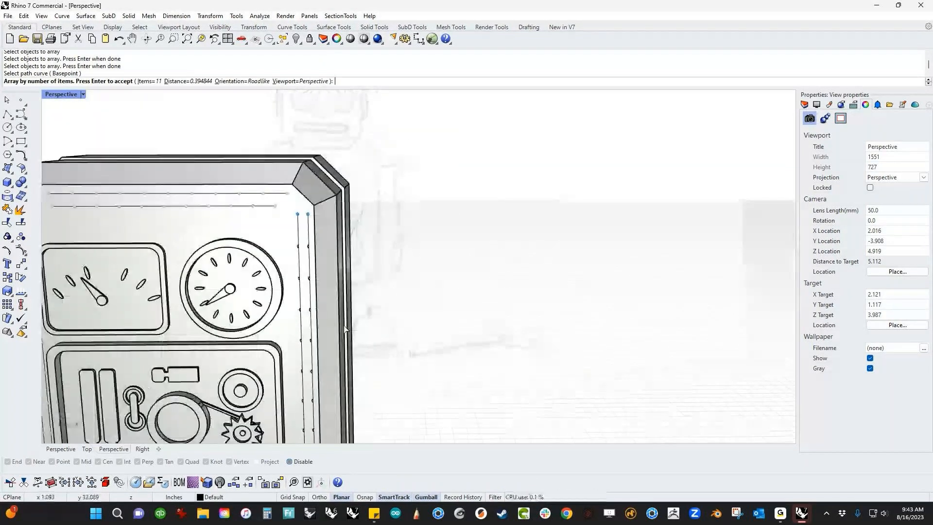
pyautogui.scroll(-3, 439, 251)
pyautogui.press('Return')
# Select all curves in the model, including the rivet guide lines, and delete them.
pyautogui.scroll(-3, 425, 275)
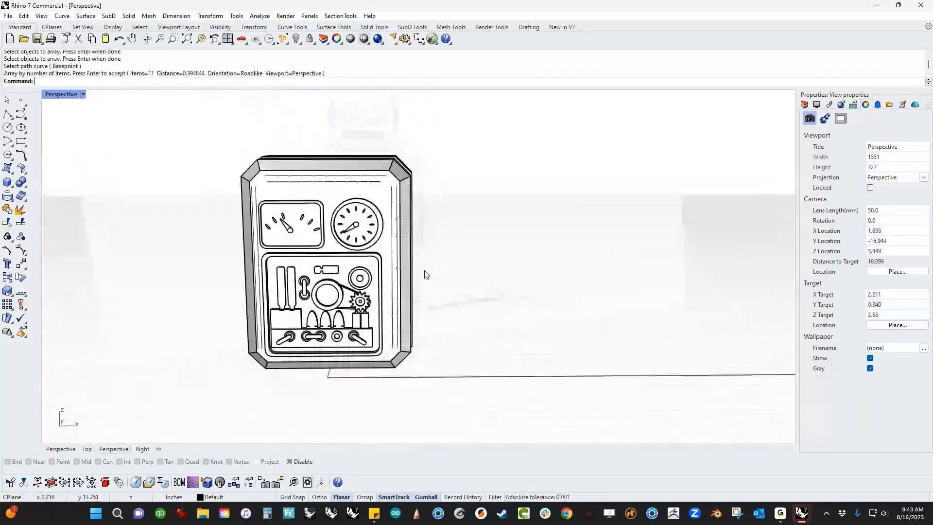
pyautogui.write('cc')
pyautogui.press('Return')
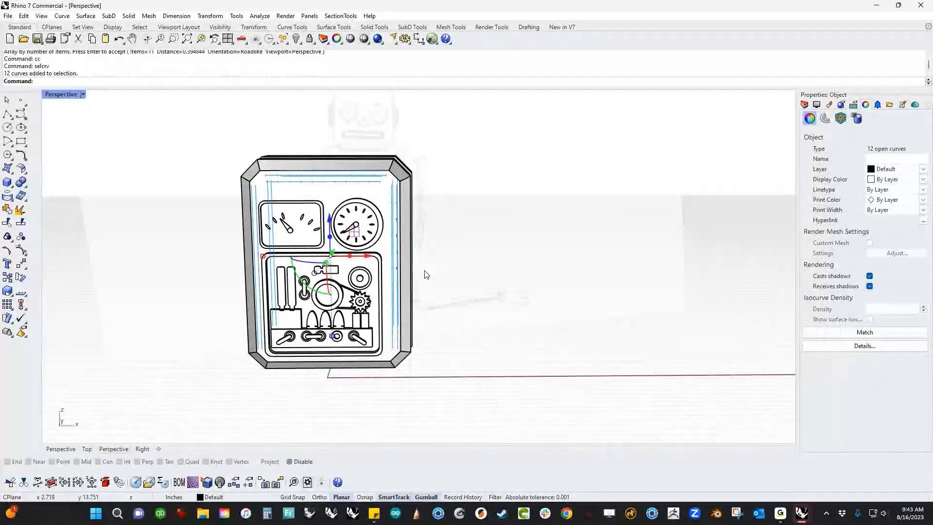
pyautogui.press('Delete')
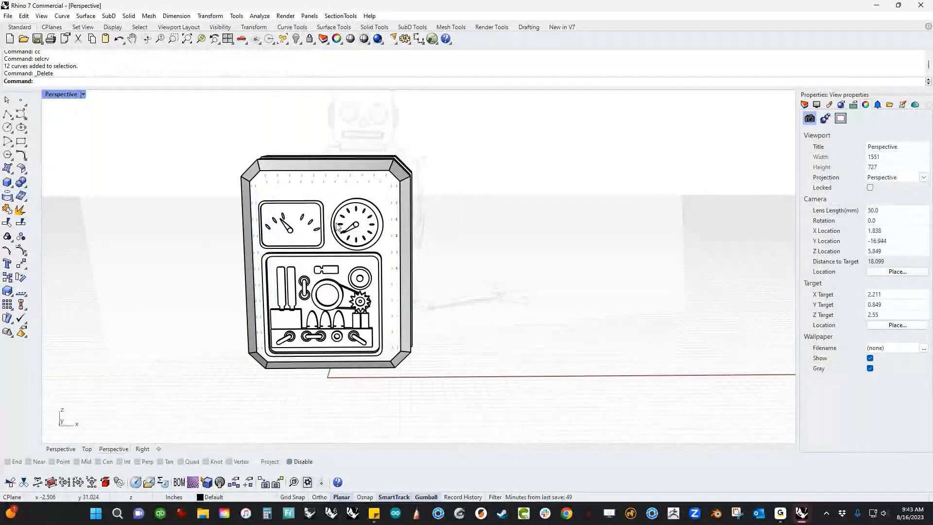
# Switch the viewport to Rendered display and assign the blue Plastic material to all objects of the robot body.
pyautogui.click(84, 94)
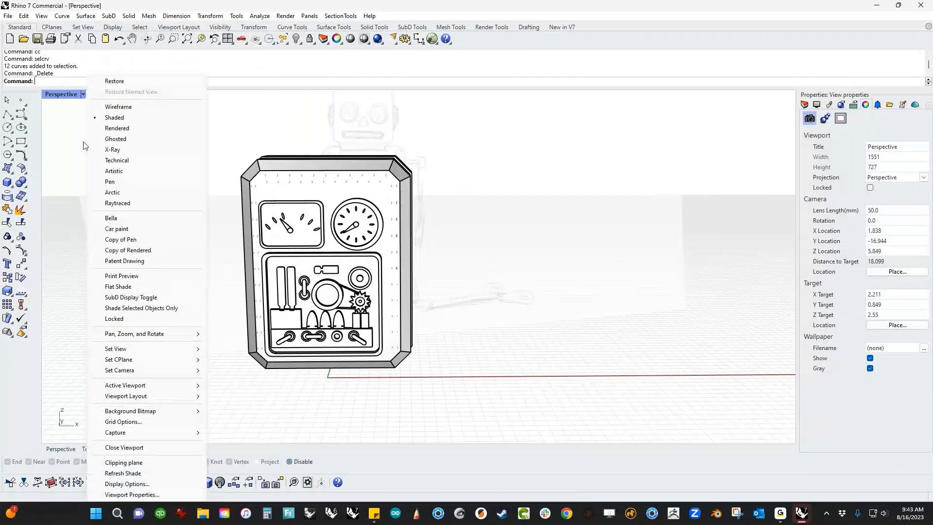
pyautogui.click(117, 128)
pyautogui.moveTo(200, 123); pyautogui.dragTo(627, 422)
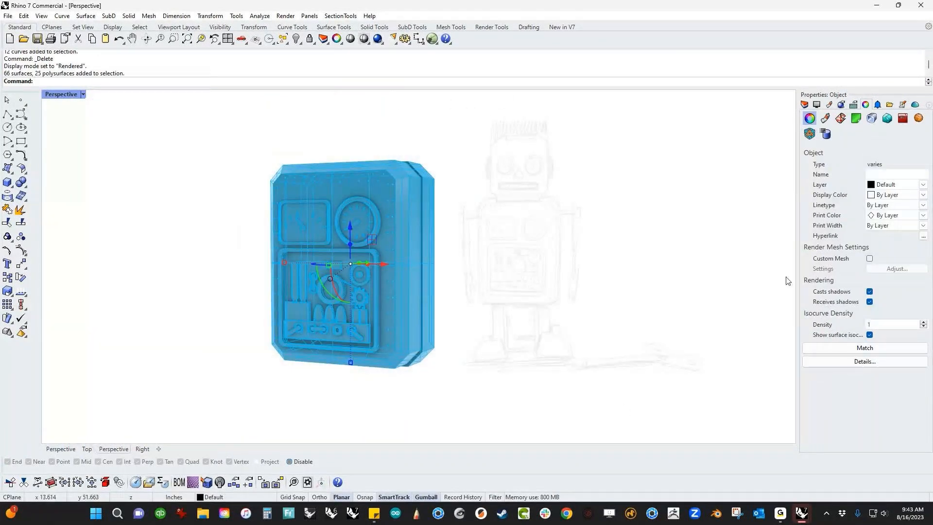
pyautogui.click(829, 105)
pyautogui.rightClick(869, 148)
pyautogui.click(844, 127)
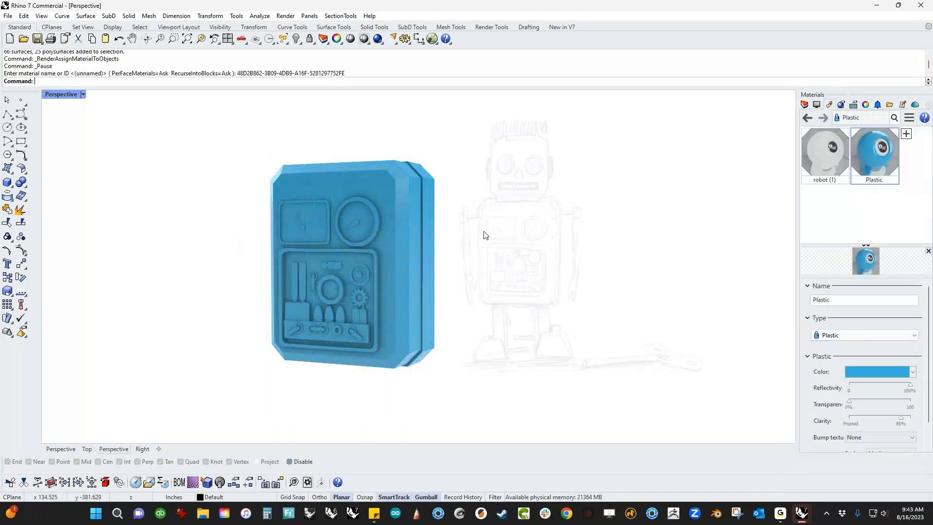
# Create a new Paint material and set its colour to a saturated orange-red with hue 13.
pyautogui.scroll(5, 409, 264)
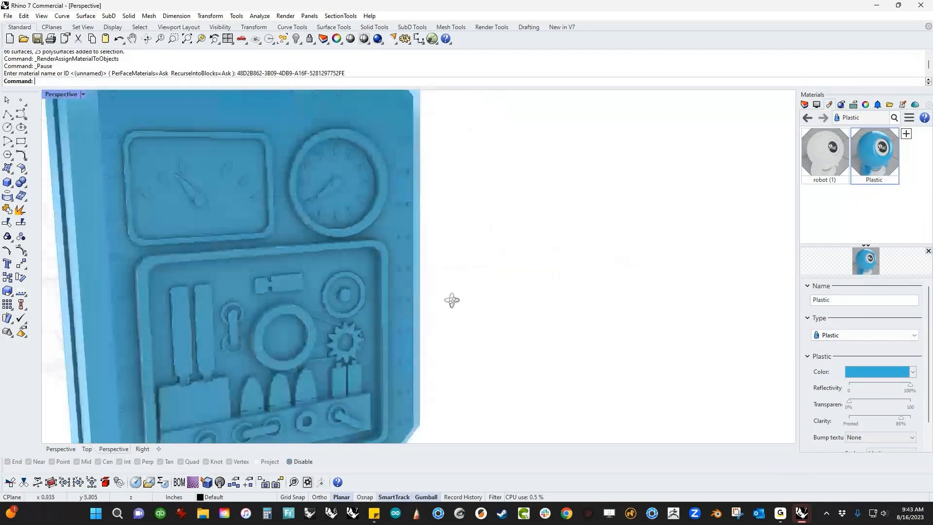
pyautogui.moveTo(452, 301)
pyautogui.mouseDown(button='right')
pyautogui.moveTo(375, 304)
pyautogui.moveTo(331, 322)
pyautogui.mouseUp(button='right')
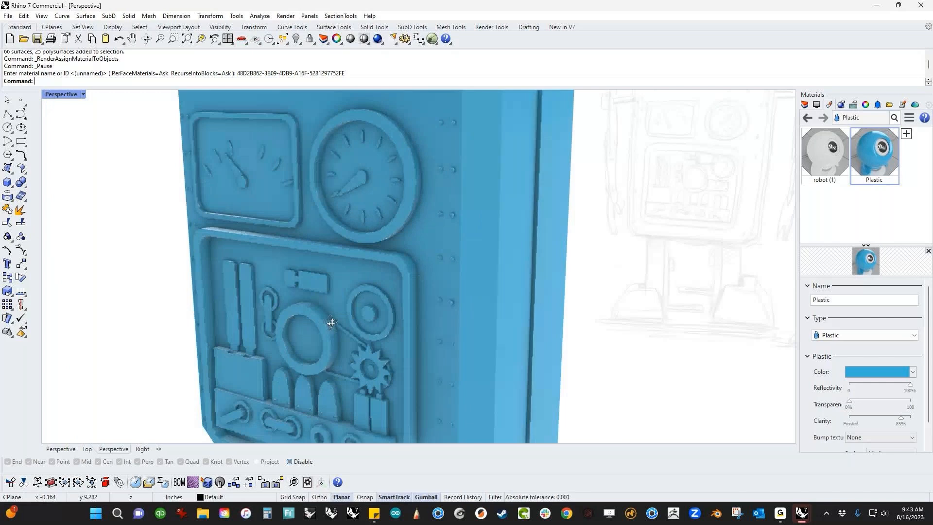
pyautogui.click(906, 134)
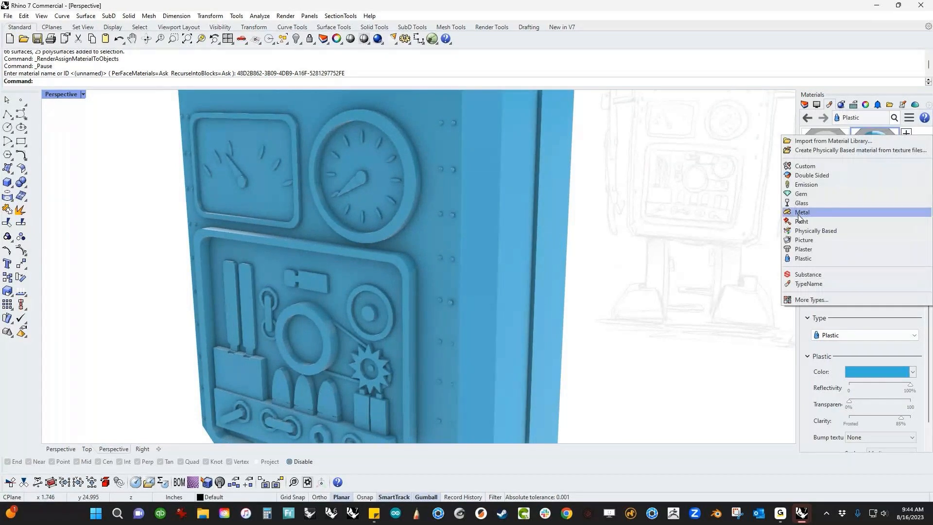
pyautogui.click(810, 223)
pyautogui.click(874, 371)
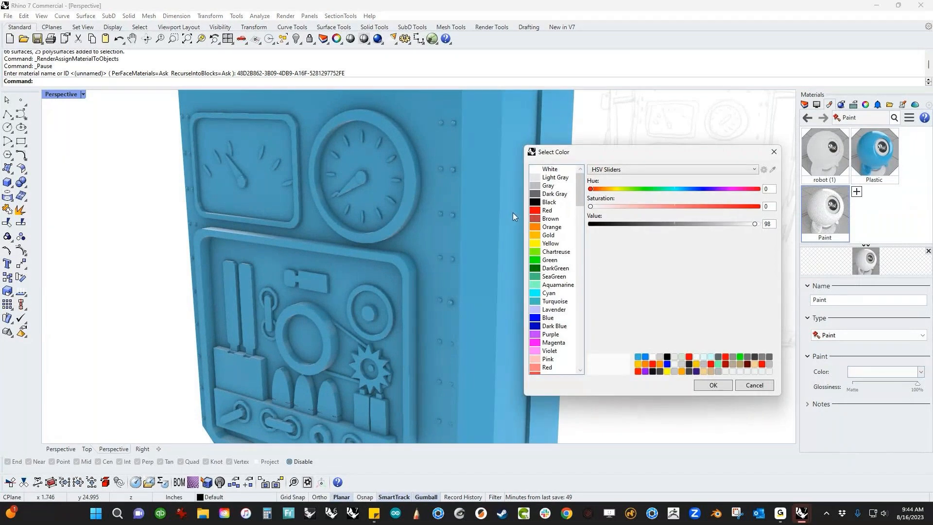
pyautogui.click(547, 210)
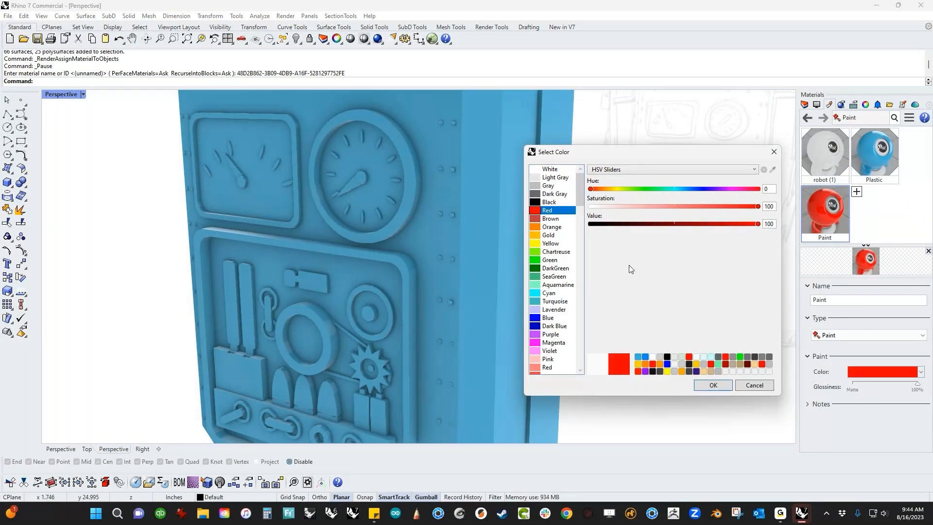
pyautogui.moveTo(594, 190); pyautogui.dragTo(596, 193)
pyautogui.click(677, 207)
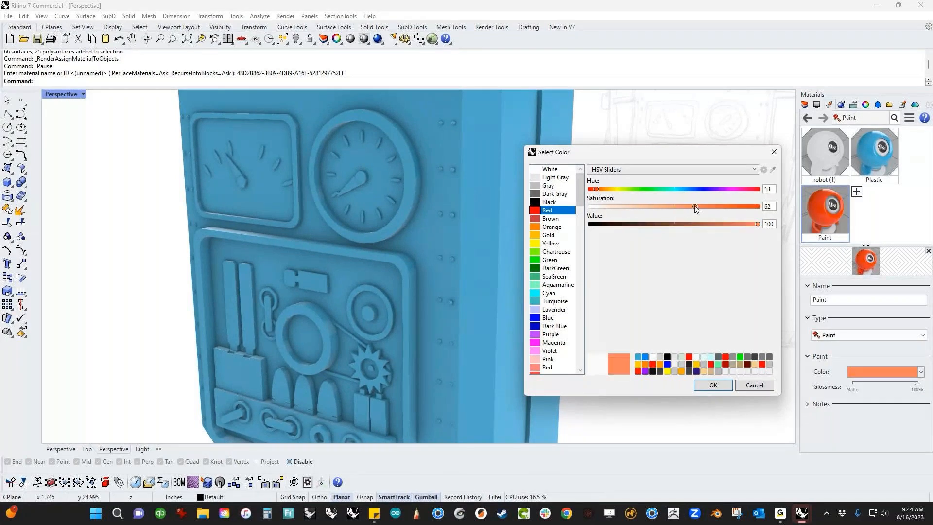
pyautogui.moveTo(675, 209); pyautogui.dragTo(745, 214)
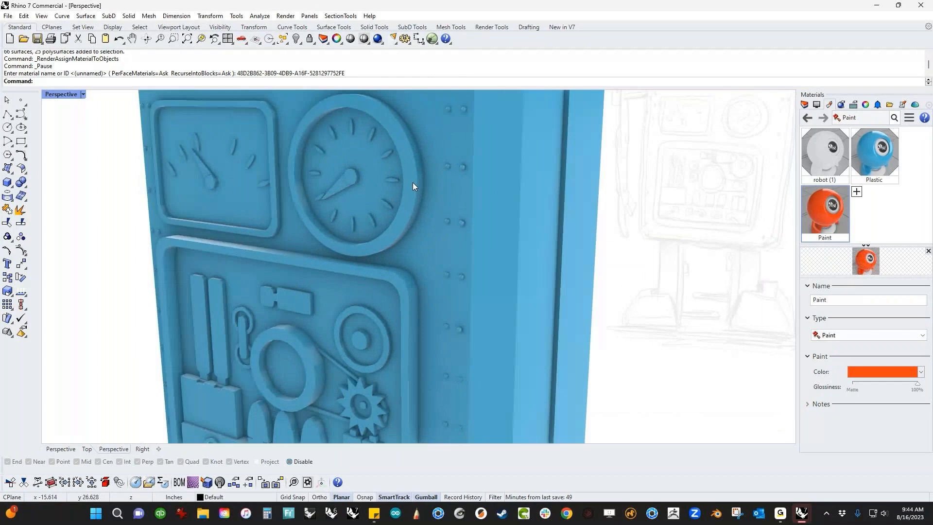
# Assign the orange Paint material to the raised frames of the round gauge, the rectangular gauge and the large lower panel.
pyautogui.click(412, 183)
pyautogui.scroll(2, 412, 183)
pyautogui.scroll(8, 245, 238)
pyautogui.keyDown('ctrl'); pyautogui.keyDown('shift'); pyautogui.click(248, 241); pyautogui.keyUp('shift'); pyautogui.keyUp('ctrl')
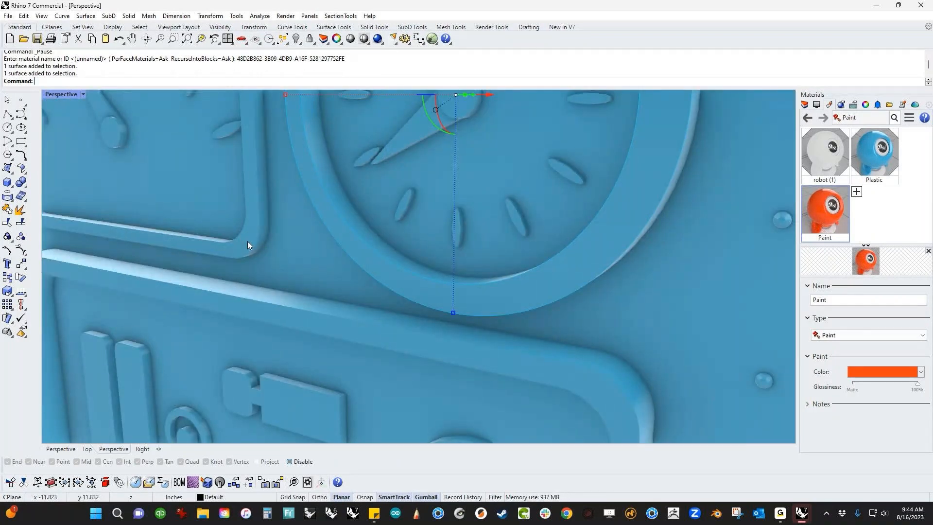
pyautogui.keyDown('ctrl'); pyautogui.keyDown('shift'); pyautogui.click(248, 241); pyautogui.keyUp('shift'); pyautogui.keyUp('ctrl')
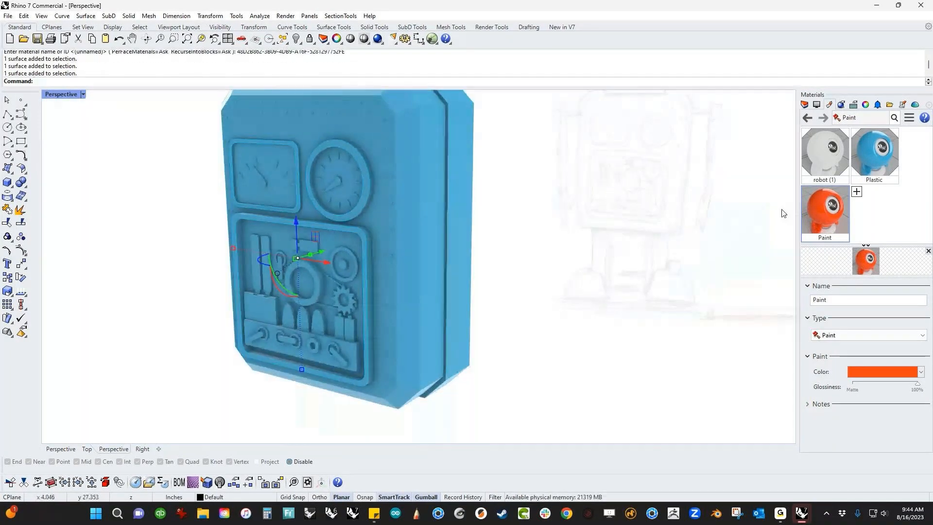
pyautogui.rightClick(813, 213)
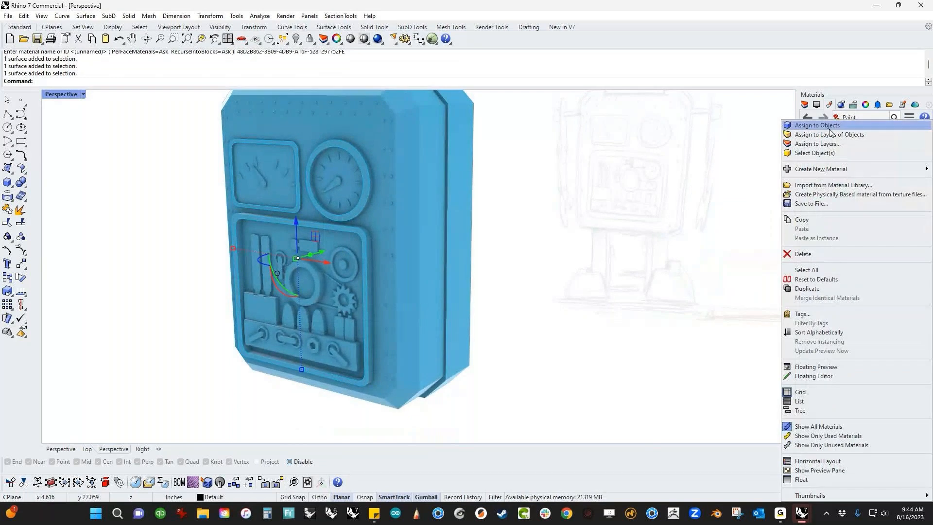
pyautogui.click(832, 127)
# Assign the orange Paint material to the pointer of the round gauge.
pyautogui.scroll(5, 298, 260)
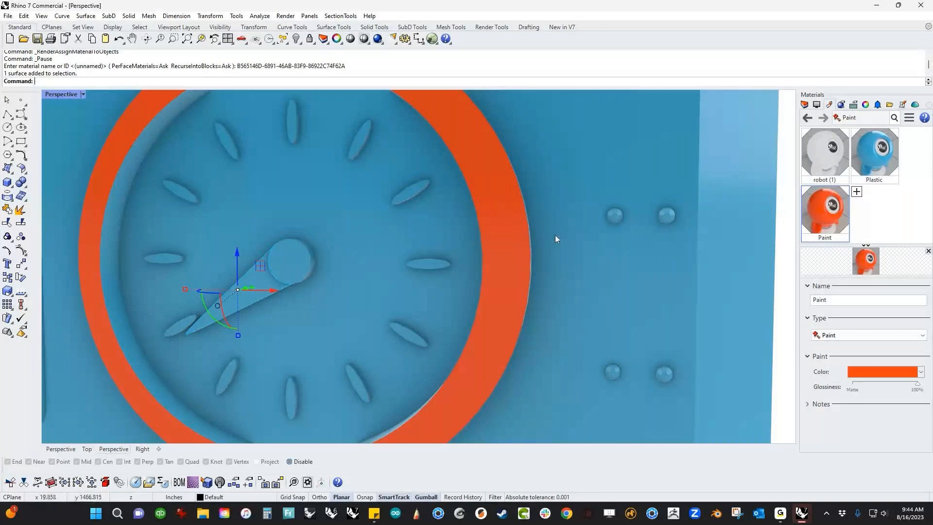
pyautogui.rightClick(828, 207)
pyautogui.click(816, 125)
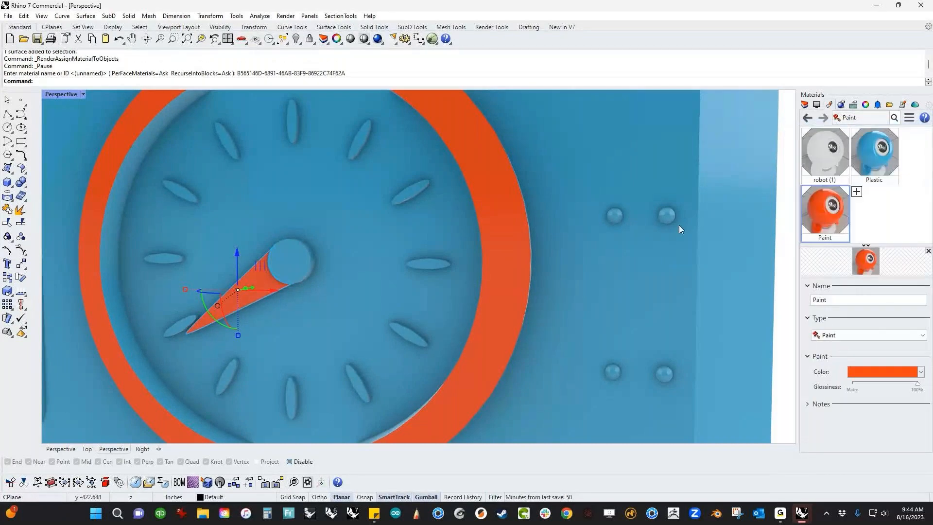
pyautogui.scroll(-5, 541, 229)
pyautogui.scroll(-5, 647, 261)
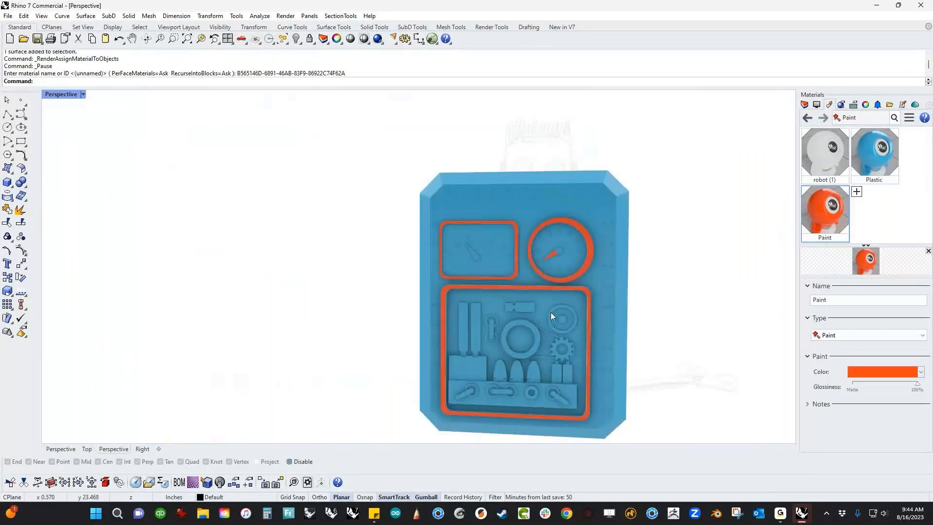
pyautogui.click(550, 312)
pyautogui.click(741, 270)
pyautogui.moveTo(741, 269)
pyautogui.mouseDown(button='right')
pyautogui.moveTo(521, 310)
pyautogui.moveTo(483, 342)
pyautogui.mouseUp(button='right')
pyautogui.scroll(-4, 523, 310)
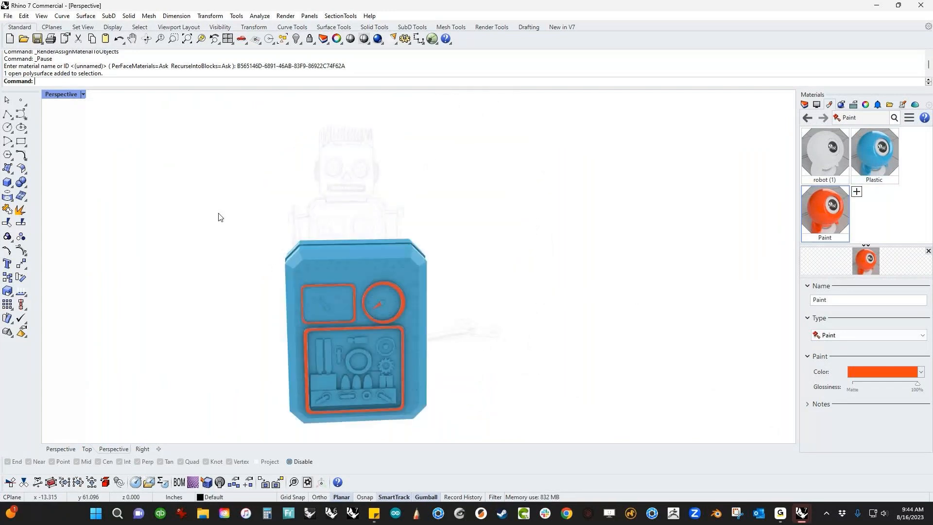
# Save the model to the Desktop as a Rhino 7 3D model named robot.
pyautogui.click(9, 18)
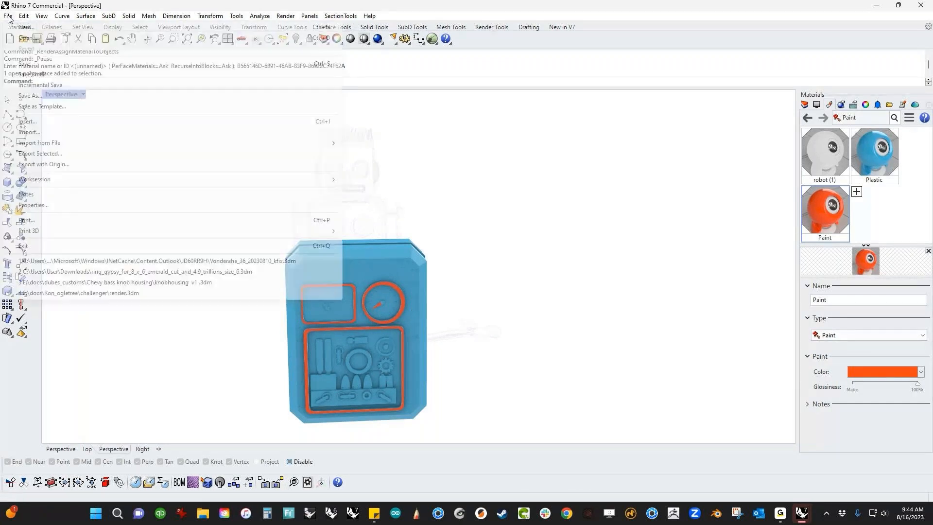
pyautogui.click(225, 63)
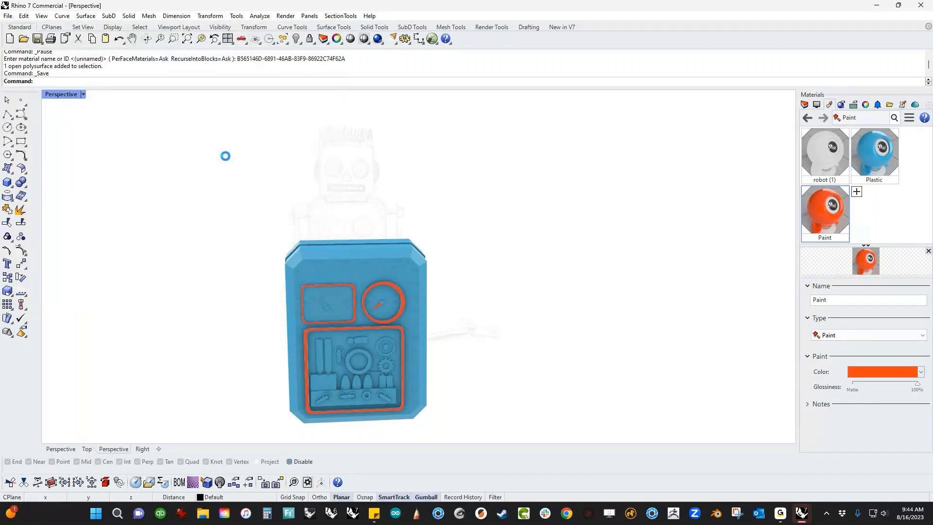
pyautogui.write('robot')
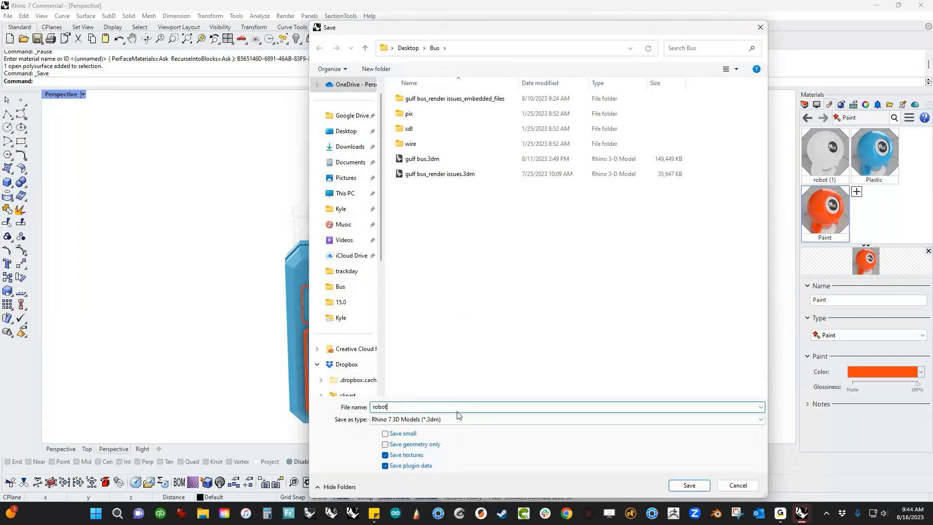
pyautogui.click(346, 131)
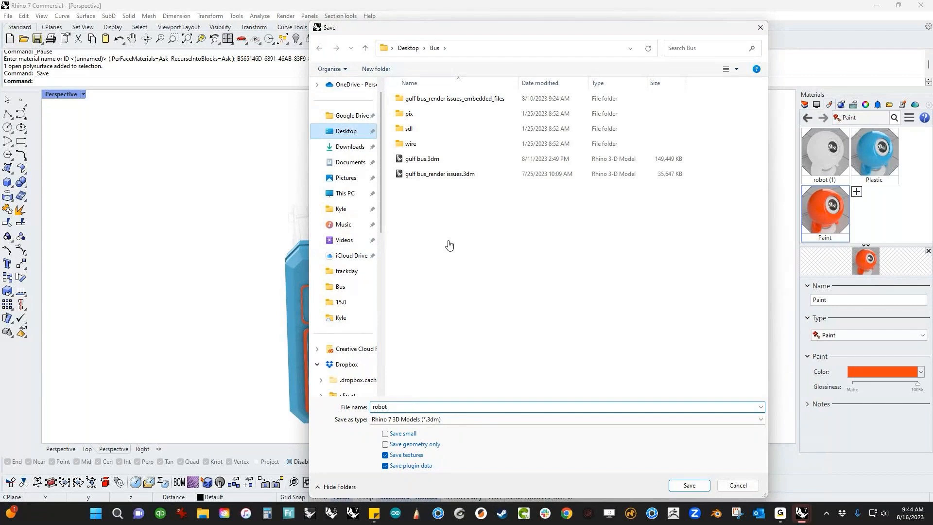
pyautogui.click(689, 485)
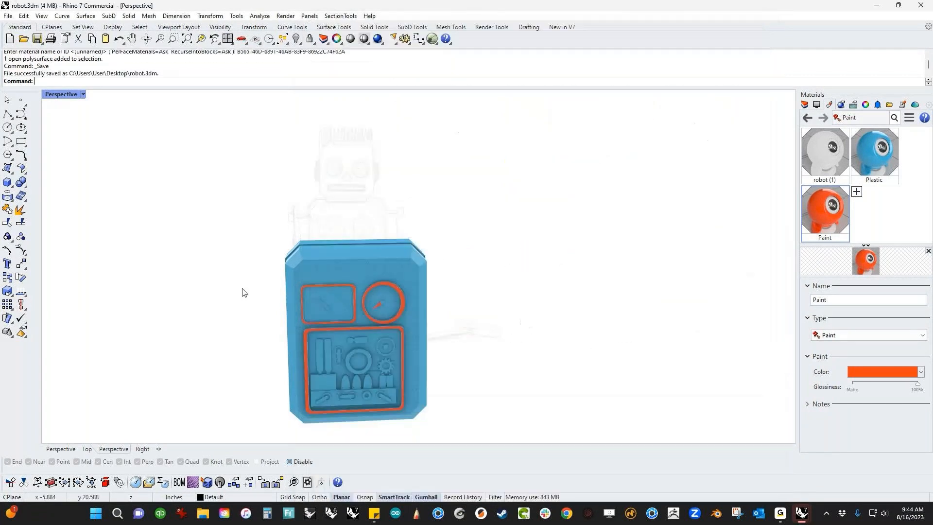
# Switch the viewport to the Front view and frame the head in the robot sketch.
pyautogui.hotkey('ctrl', 'F2')
pyautogui.moveTo(275, 274); pyautogui.dragTo(302, 247, button='right')
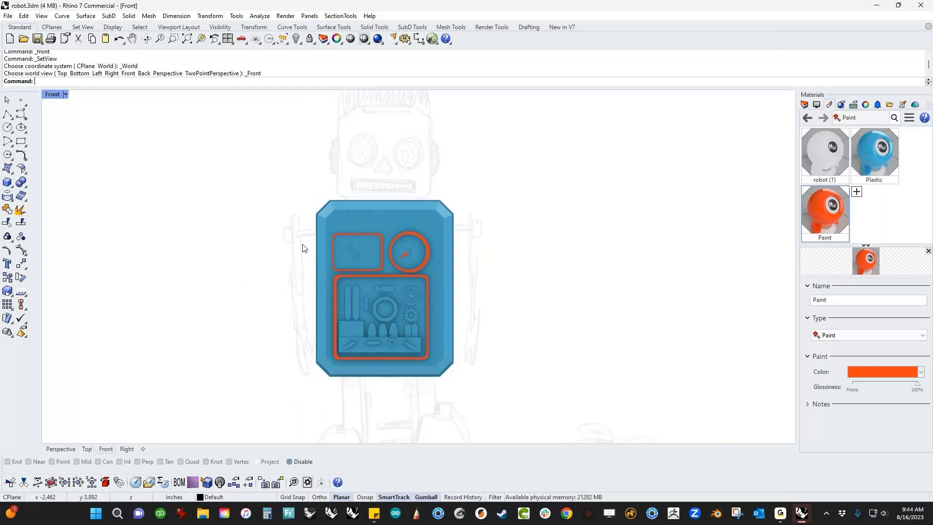
pyautogui.scroll(5, 421, 162)
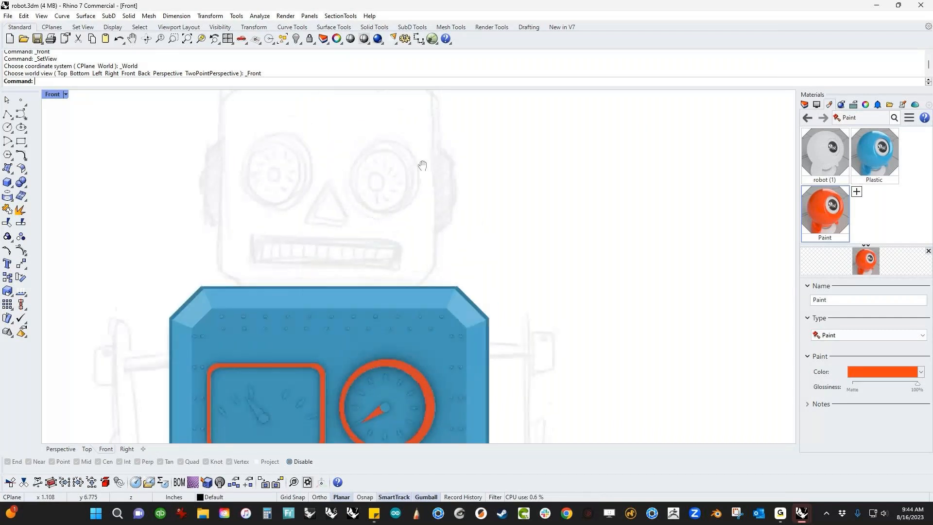
# Select all of the robot's torso objects in the front view and rename Layer 02 as body.
pyautogui.scroll(-5, 414, 227)
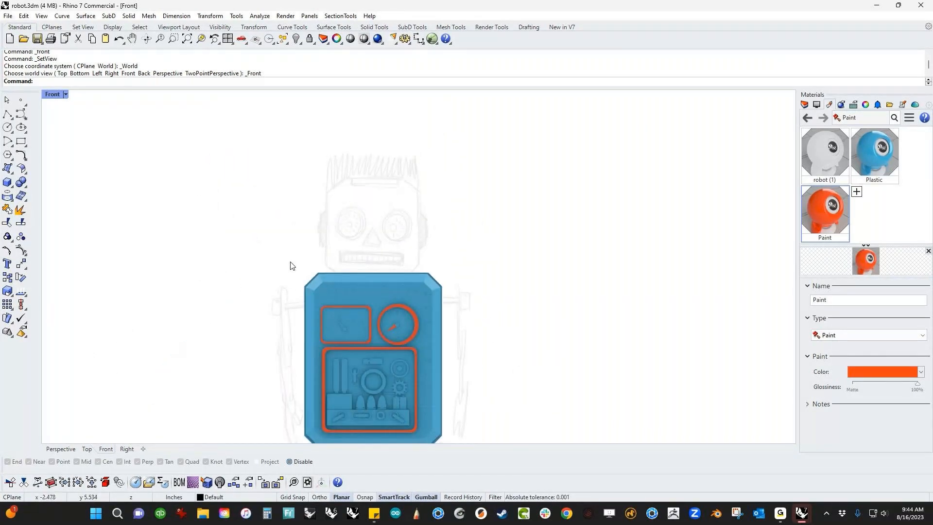
pyautogui.scroll(-2, 285, 255)
pyautogui.moveTo(284, 251); pyautogui.dragTo(421, 393)
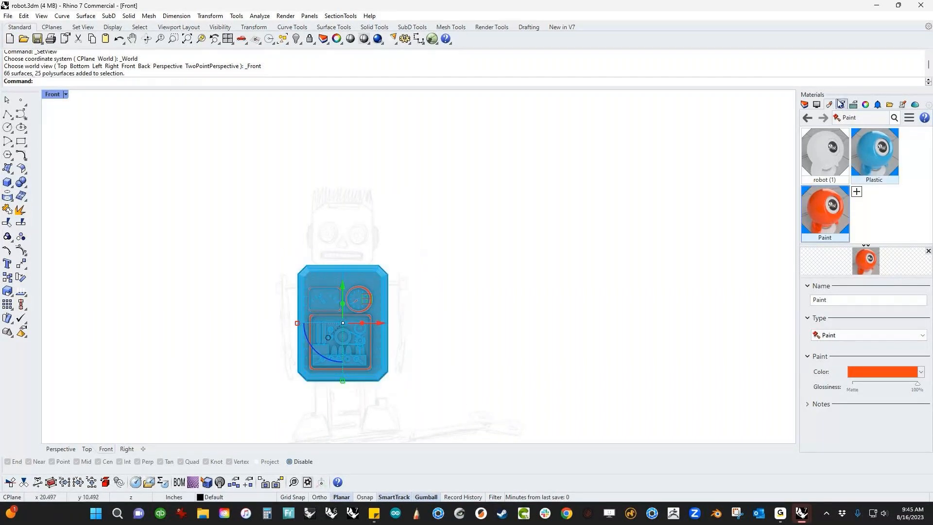
pyautogui.click(804, 104)
pyautogui.doubleClick(814, 162)
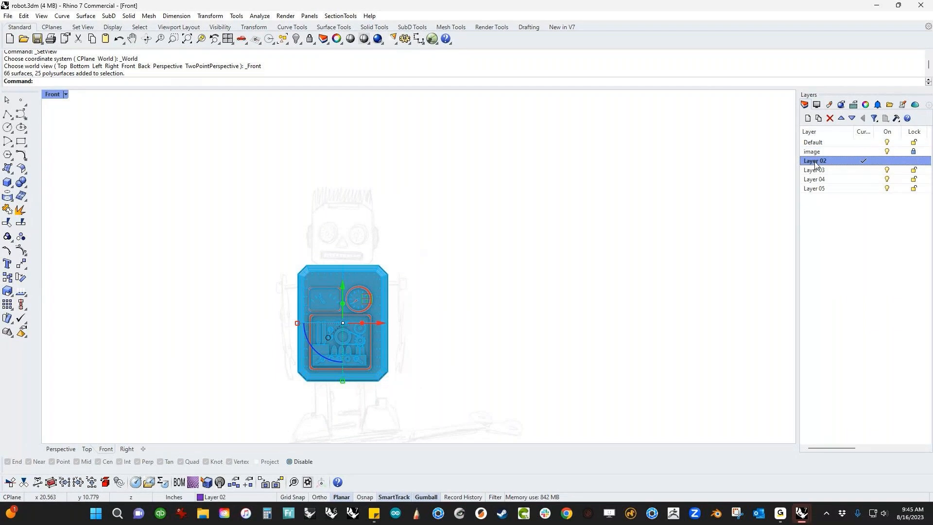
pyautogui.click(814, 161)
pyautogui.write('body')
pyautogui.press('Return')
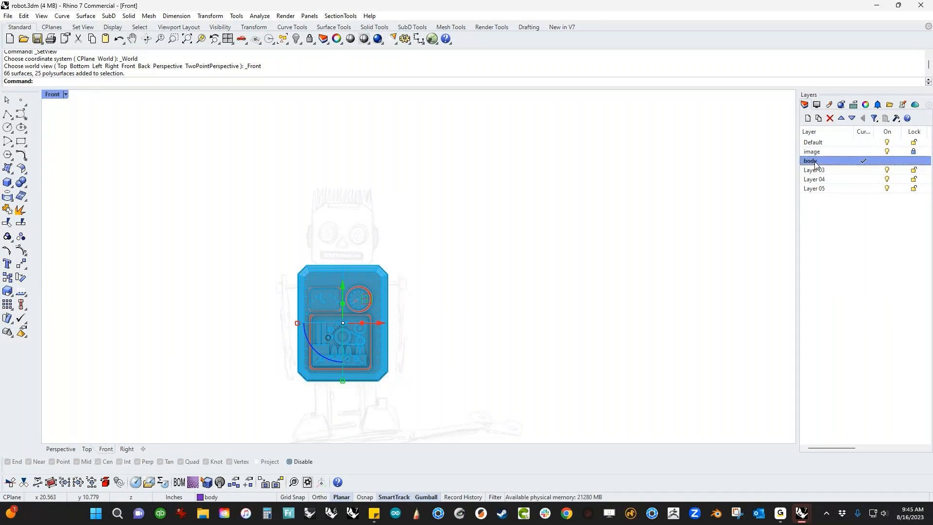
# Assign the selected torso objects to the body layer and make Default the current layer.
pyautogui.rightClick(815, 165)
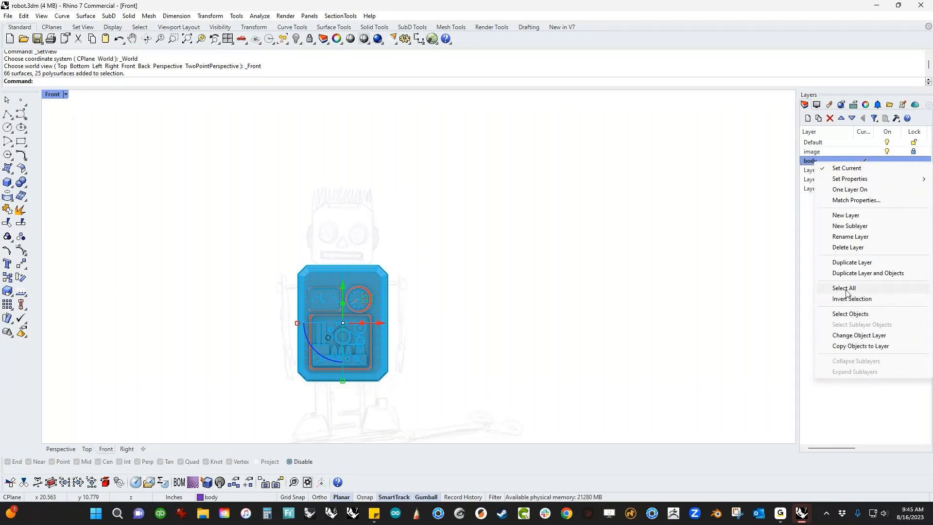
pyautogui.click(853, 335)
pyautogui.click(869, 144)
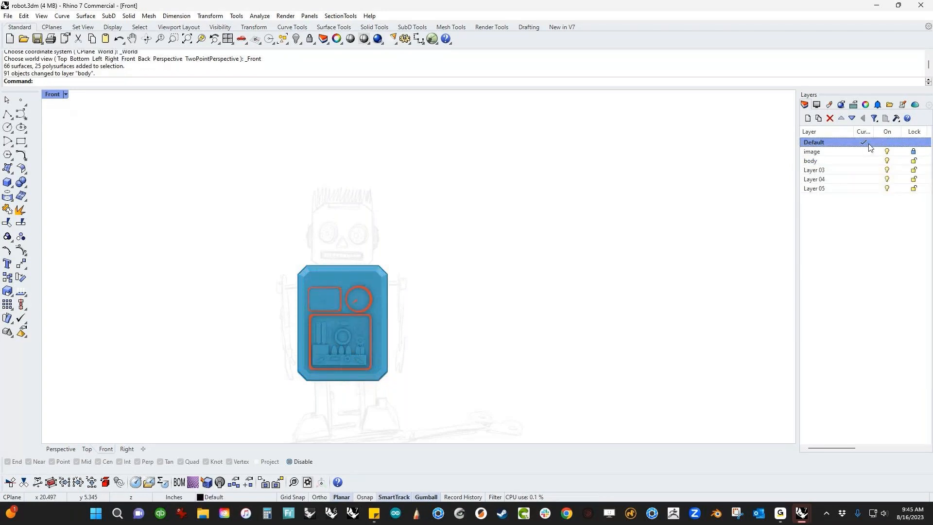
# Hide the body layer and create a box over the sketched head and neck, about 2.2 in deep.
pyautogui.click(886, 161)
pyautogui.scroll(5, 322, 224)
pyautogui.moveTo(408, 314); pyautogui.dragTo(258, 305, button='right')
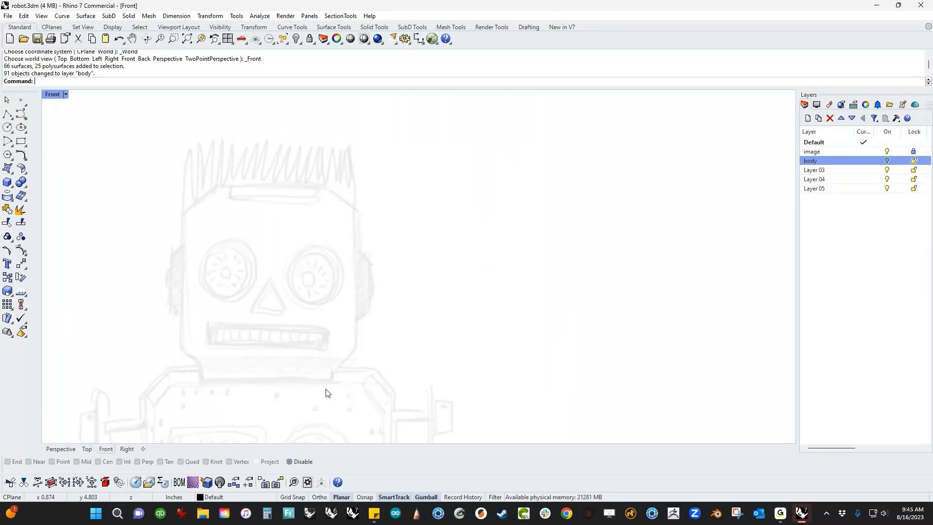
pyautogui.click(8, 182)
pyautogui.click(189, 182)
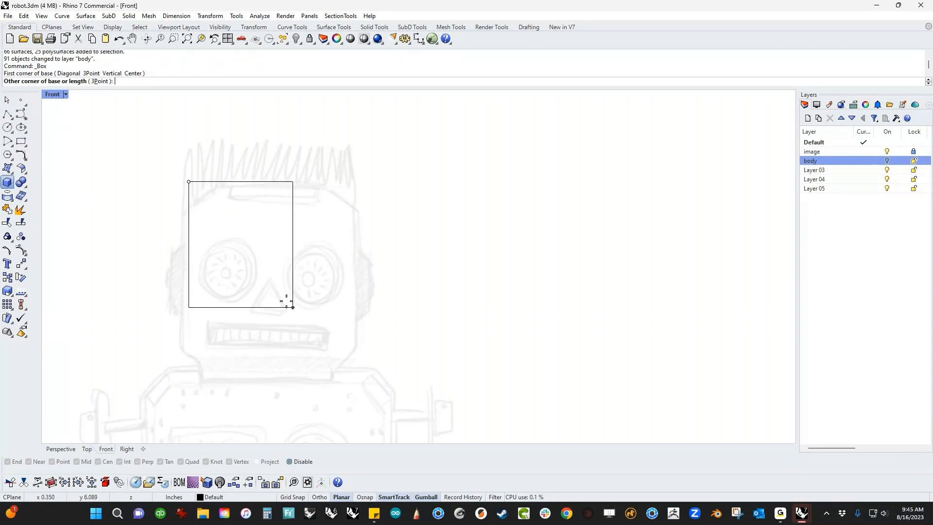
pyautogui.click(357, 393)
pyautogui.write('p')
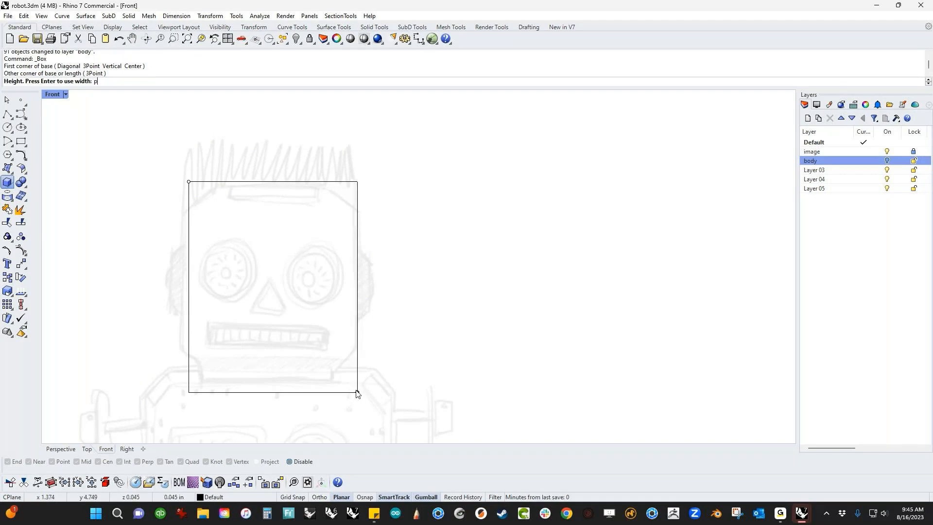
pyautogui.press('Return')
pyautogui.scroll(4, 357, 352)
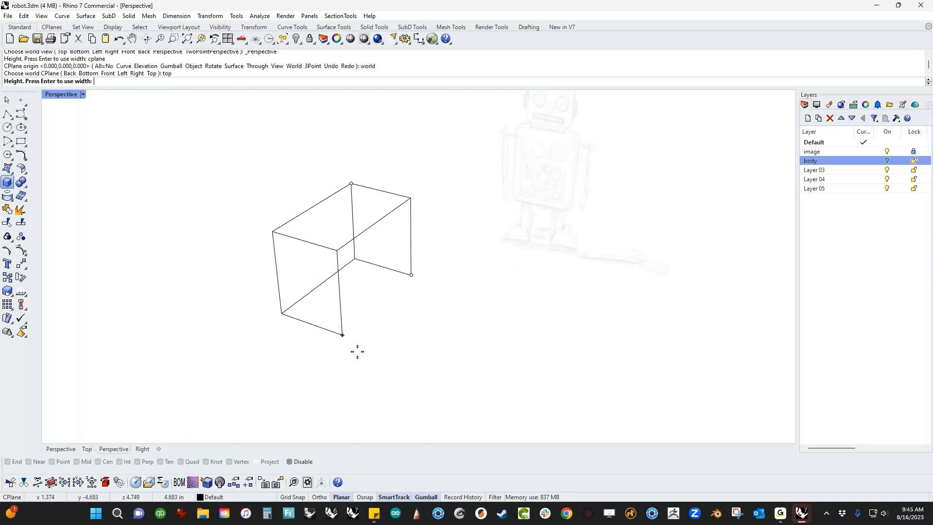
pyautogui.moveTo(357, 351); pyautogui.dragTo(340, 325, button='right')
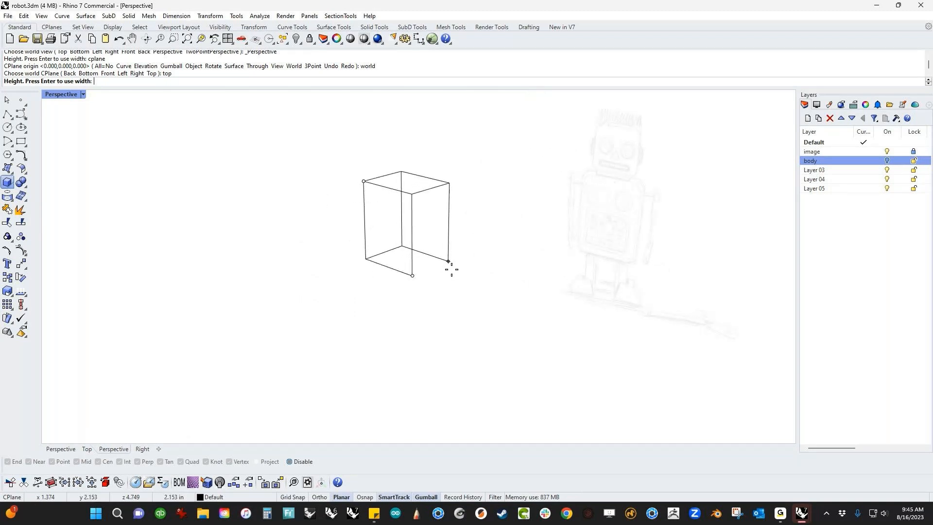
pyautogui.click(453, 269)
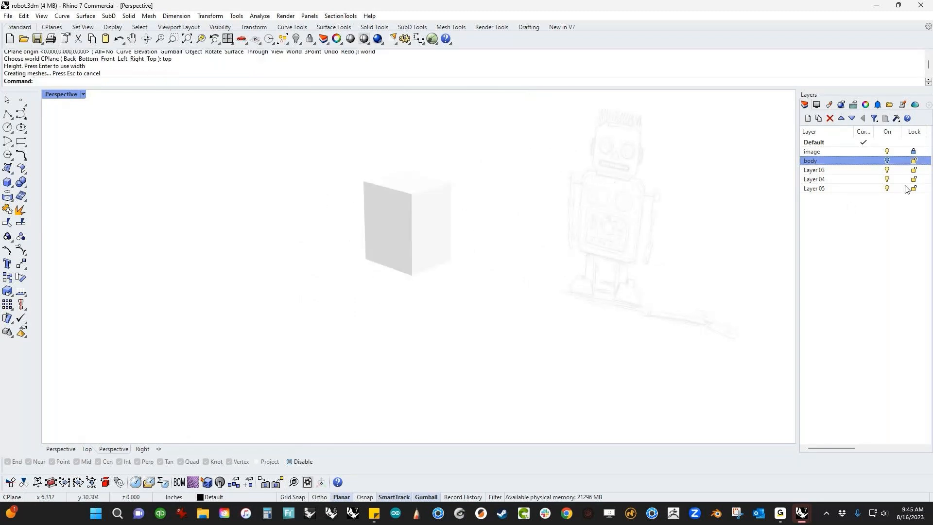
# Show the body layer and scale down the head box's depth so it fits on top of the torso.
pyautogui.click(888, 161)
pyautogui.moveTo(587, 252); pyautogui.dragTo(440, 246, button='right')
pyautogui.scroll(3, 441, 249)
pyautogui.click(441, 249)
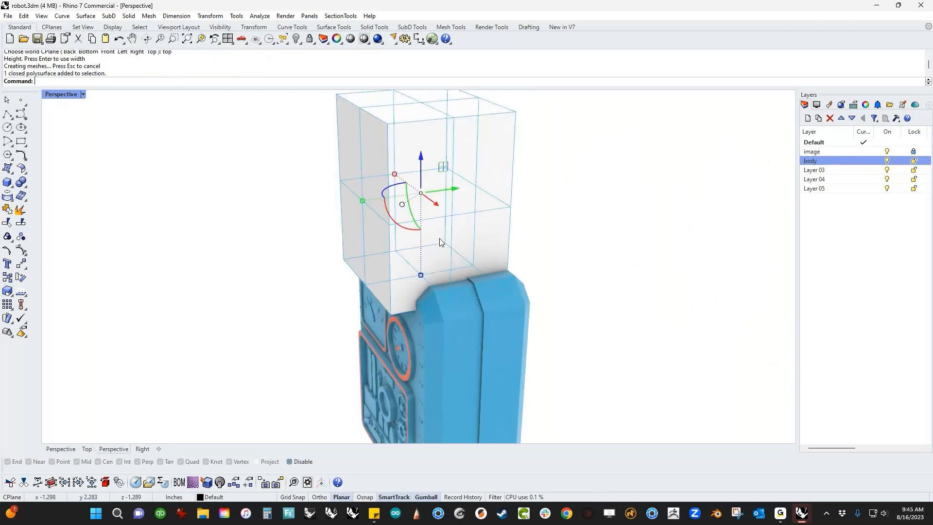
pyautogui.moveTo(363, 200); pyautogui.dragTo(403, 195)
pyautogui.keyDown('shift'); pyautogui.moveTo(651, 242); pyautogui.dragTo(587, 279, button='right'); pyautogui.keyUp('shift')
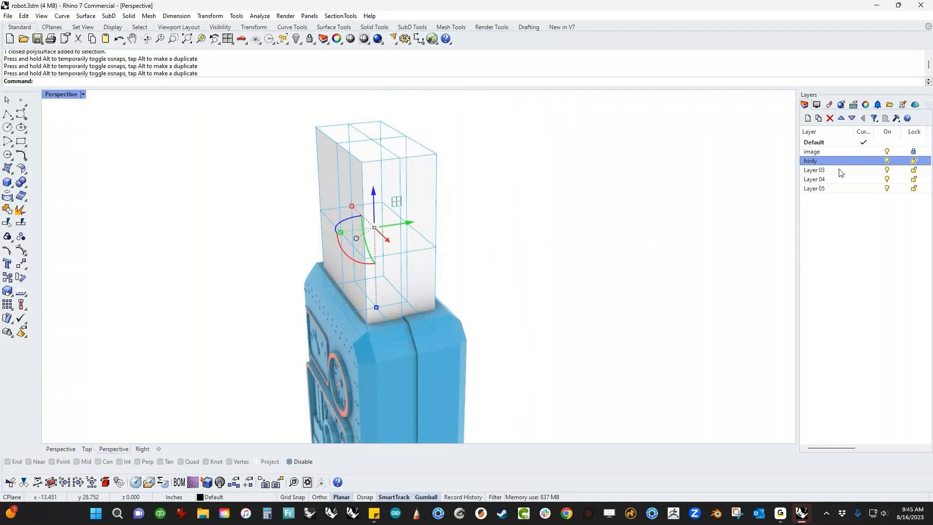
# Hide the body layer again and show the head box in the front view in wireframe over the sketch.
pyautogui.click(886, 161)
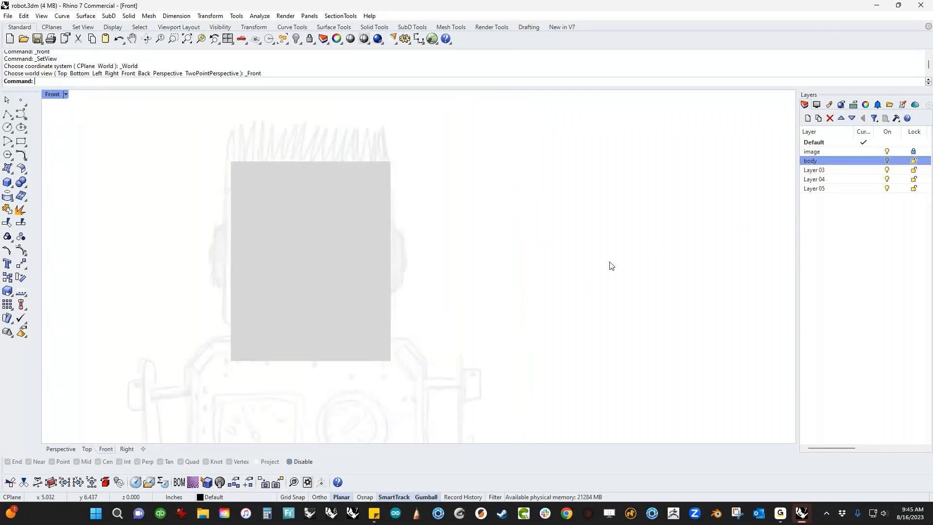
pyautogui.hotkey('ctrl', 'alt', 'w')
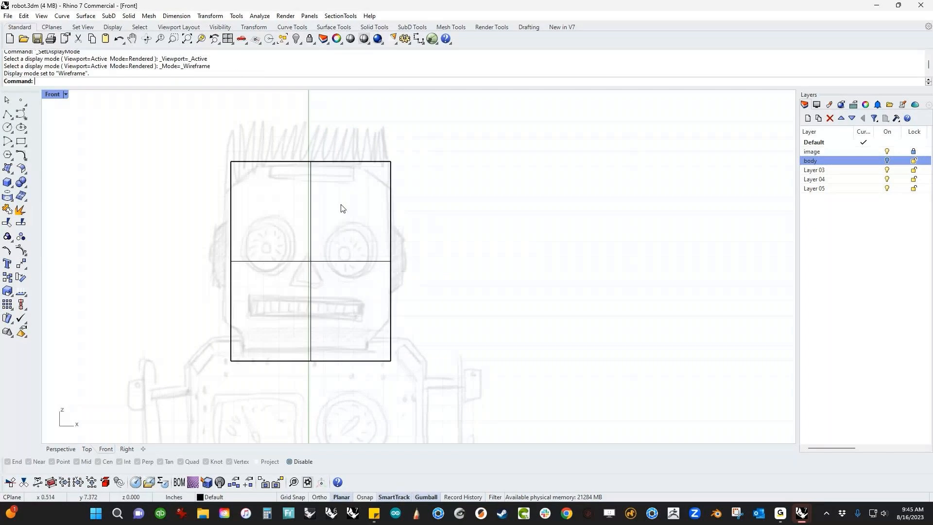
pyautogui.scroll(4, 279, 219)
pyautogui.moveTo(288, 267); pyautogui.dragTo(259, 248, button='right')
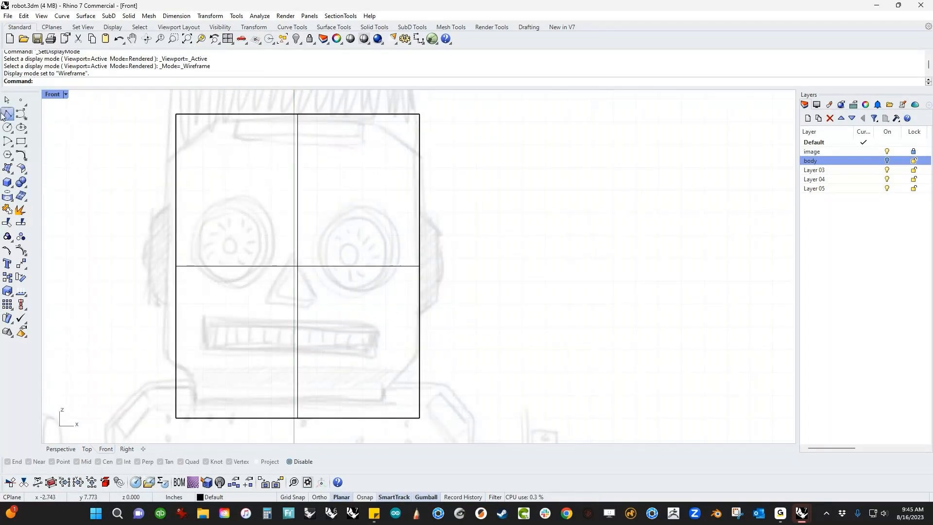
# Draw three horizontal lines across the head box at the sketch's upper bevel, jaw and neck base, extending past both sides.
pyautogui.click(7, 115)
pyautogui.click(167, 157)
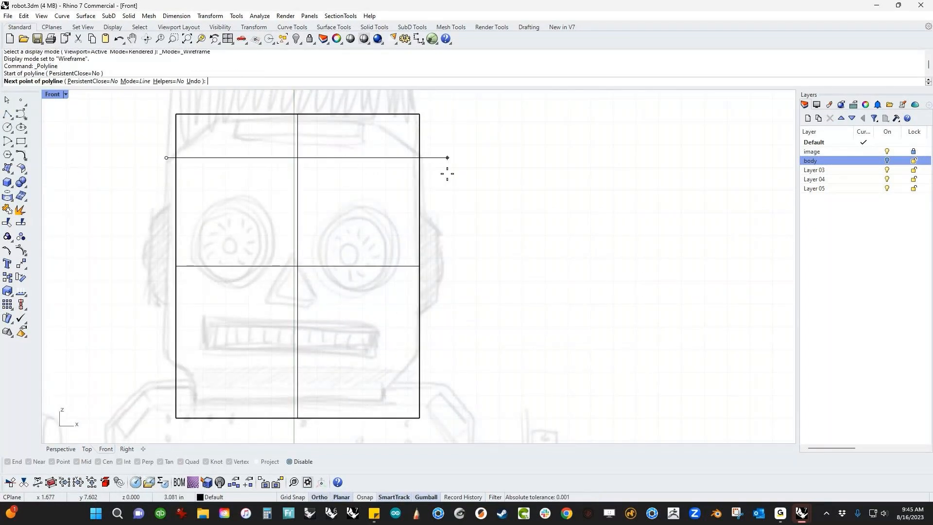
pyautogui.keyDown('shift'); pyautogui.click(447, 158); pyautogui.keyUp('shift')
pyautogui.press('Return')
pyautogui.press('Return')
pyautogui.click(155, 358)
pyautogui.keyDown('shift'); pyautogui.click(451, 372); pyautogui.keyUp('shift')
pyautogui.press('Return')
pyautogui.press('Return')
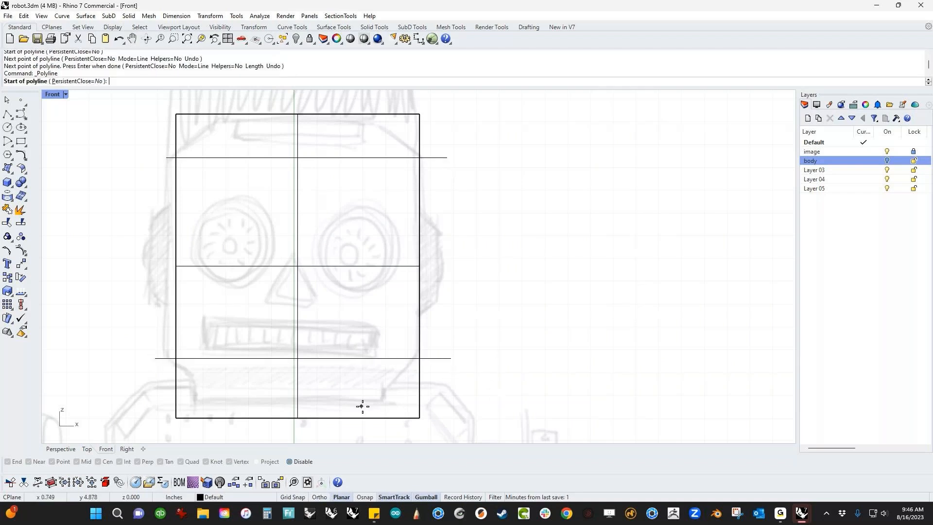
pyautogui.click(160, 401)
pyautogui.keyDown('shift'); pyautogui.click(465, 412); pyautogui.keyUp('shift')
pyautogui.press('Return')
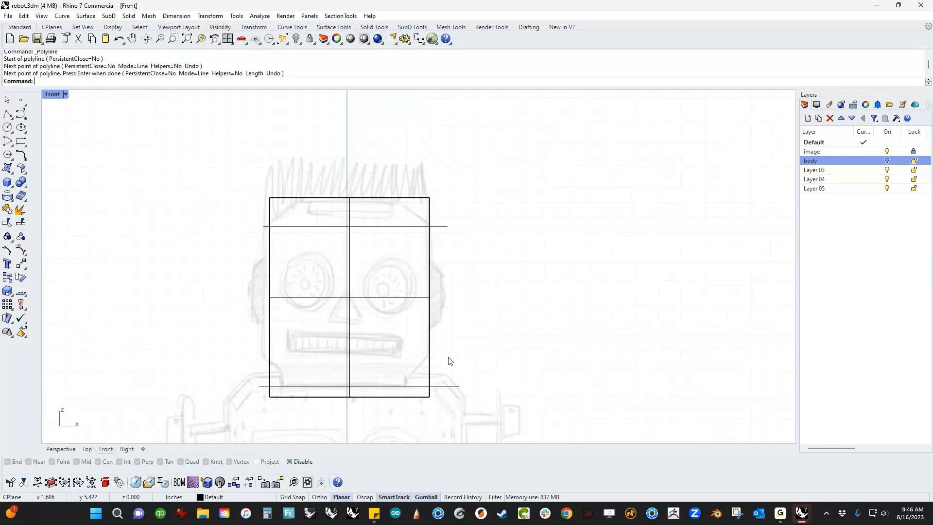
# Split the head box using the three horizontal lines as cutting objects.
pyautogui.scroll(-2, 402, 319)
pyautogui.click(21, 222)
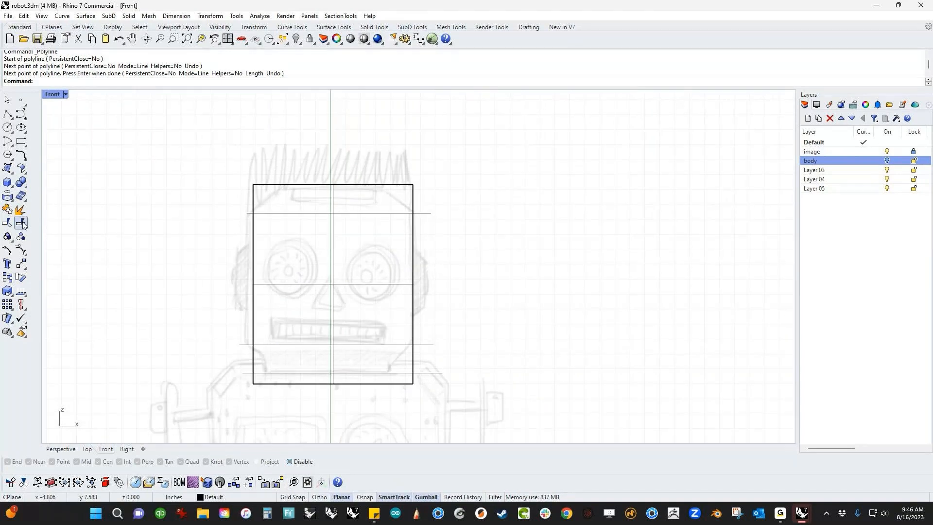
pyautogui.moveTo(456, 187); pyautogui.dragTo(426, 389)
pyautogui.press('Return')
pyautogui.press('Return')
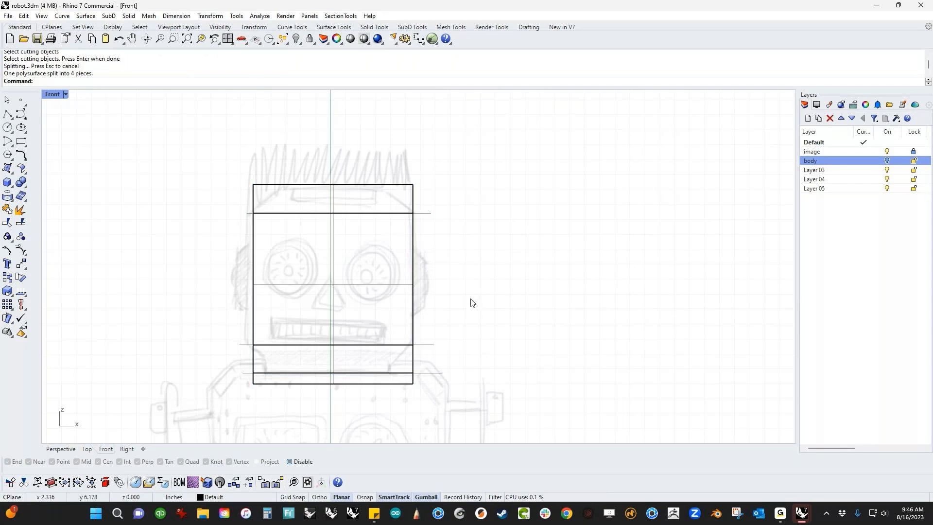
# Select the split pieces of the head box and join them back into one solid.
pyautogui.click(412, 204)
pyautogui.click(413, 312)
pyautogui.click(412, 361)
pyautogui.click(412, 378)
pyautogui.click(366, 200)
pyautogui.moveTo(367, 146); pyautogui.dragTo(326, 335)
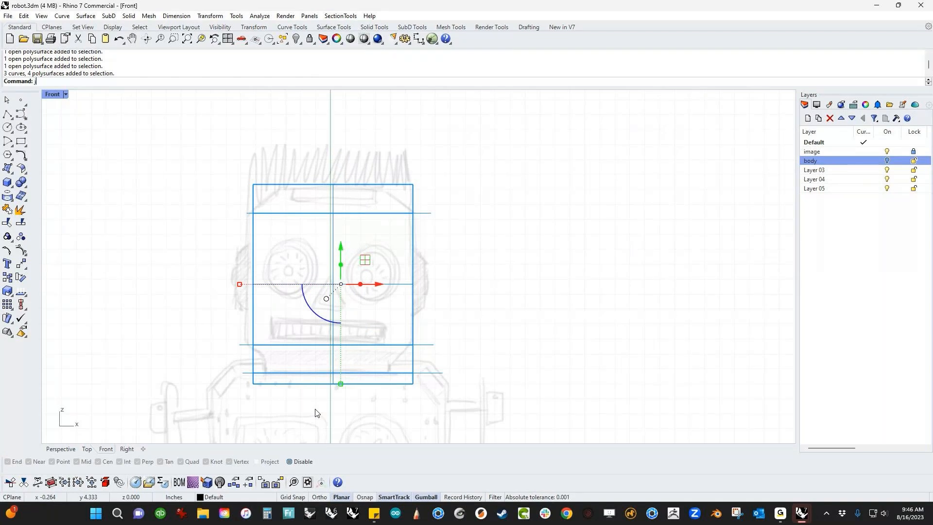
pyautogui.press('Return')
# Show the joined head box in the perspective view with shaded display.
pyautogui.hotkey('ctrl', 'F4')
pyautogui.middleClick(370, 234)
pyautogui.click(371, 234)
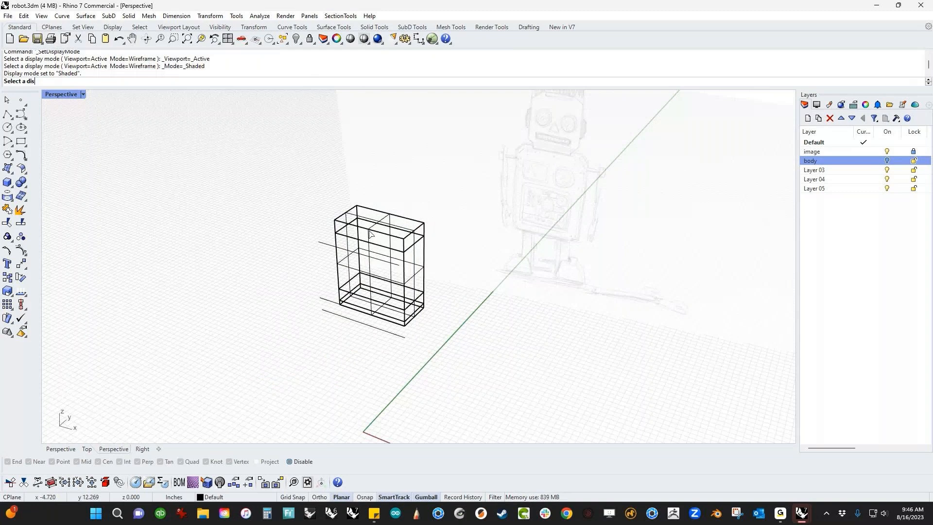
pyautogui.scroll(5, 419, 304)
# Try to turn on control points for the joined head box.
pyautogui.click(305, 347)
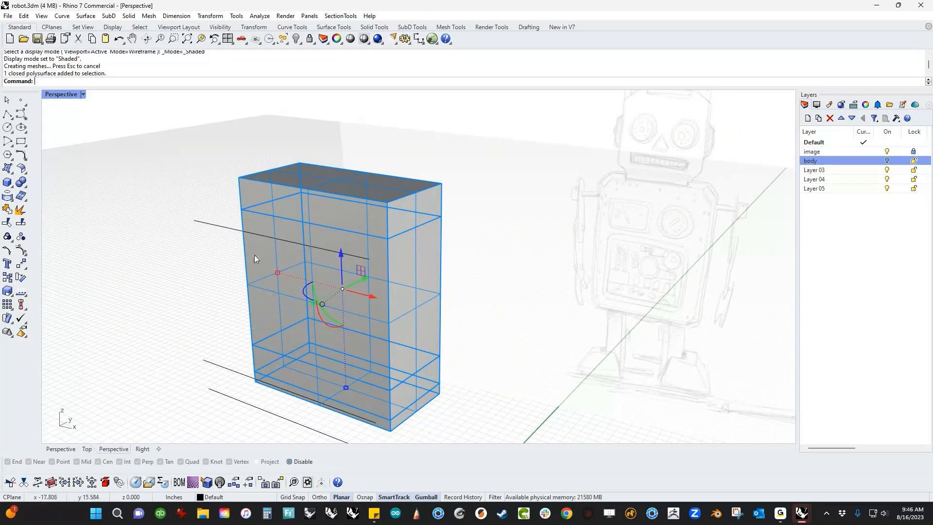
pyautogui.click(8, 237)
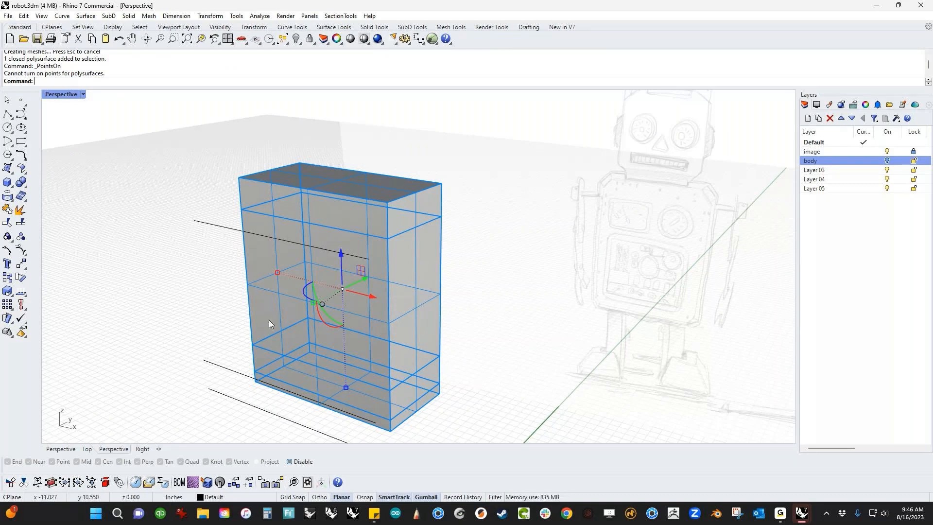
pyautogui.click(562, 304)
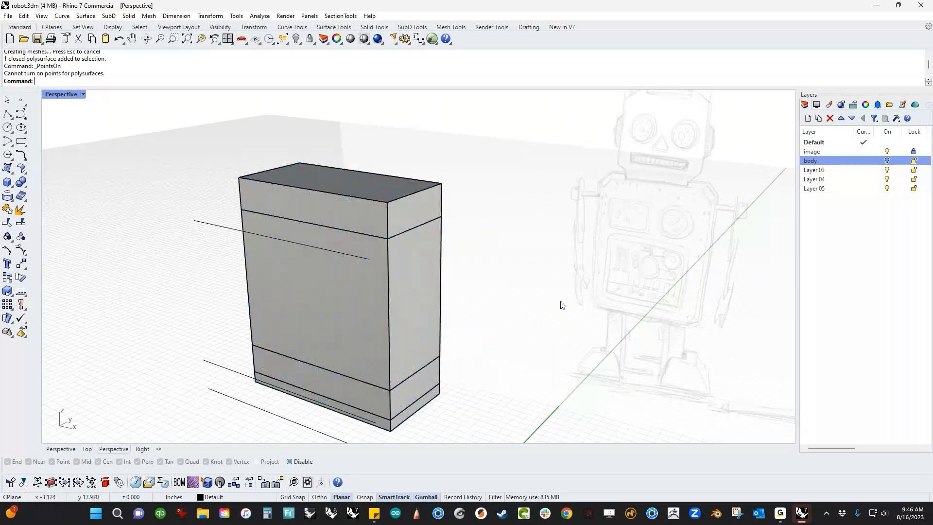
# Bevel the top of the head by scaling its top face inward in both width and depth.
pyautogui.moveTo(554, 304); pyautogui.dragTo(446, 202, button='right')
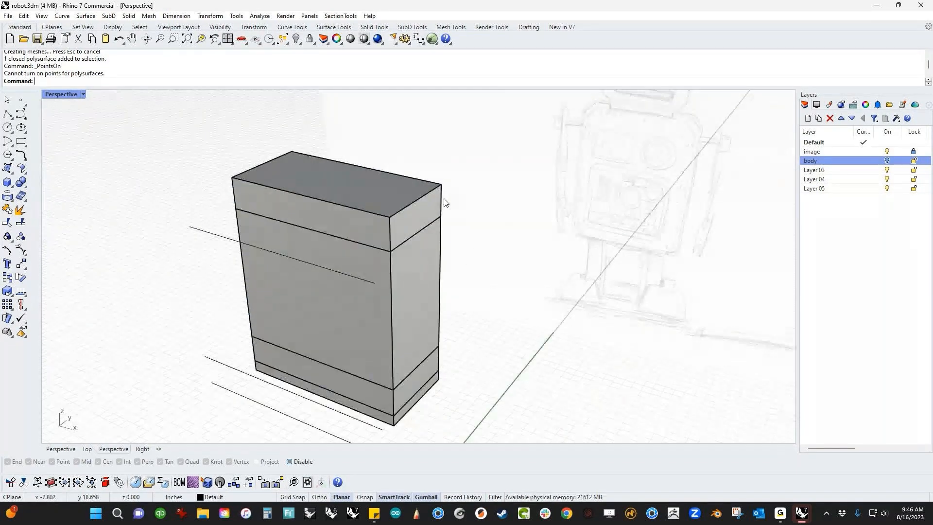
pyautogui.keyDown('ctrl'); pyautogui.keyDown('shift'); pyautogui.click(355, 179); pyautogui.keyUp('shift'); pyautogui.keyUp('ctrl')
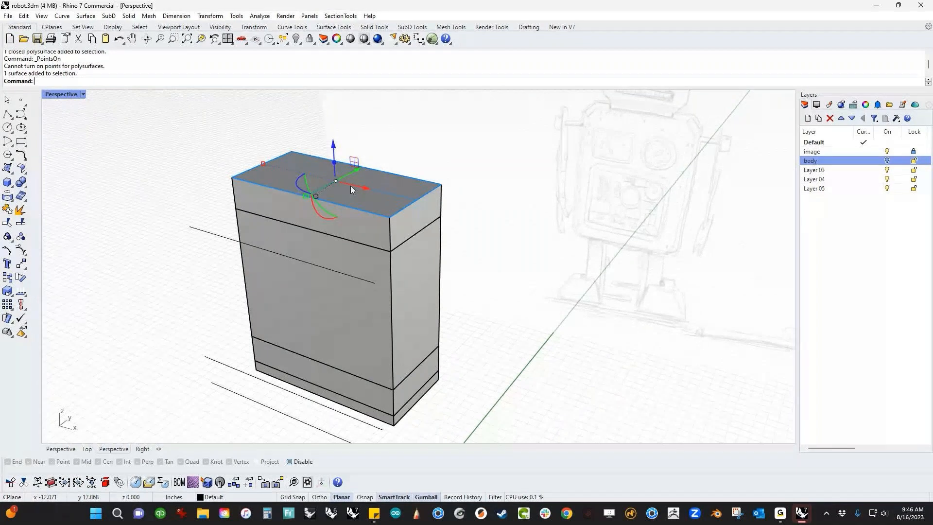
pyautogui.moveTo(351, 185); pyautogui.dragTo(281, 169)
pyautogui.moveTo(470, 194); pyautogui.dragTo(429, 195, button='right')
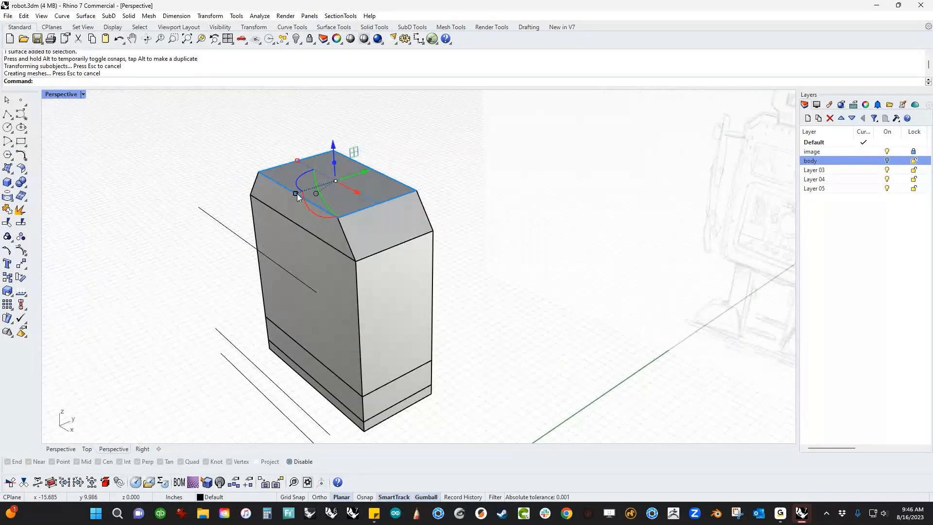
pyautogui.moveTo(297, 193); pyautogui.dragTo(296, 192)
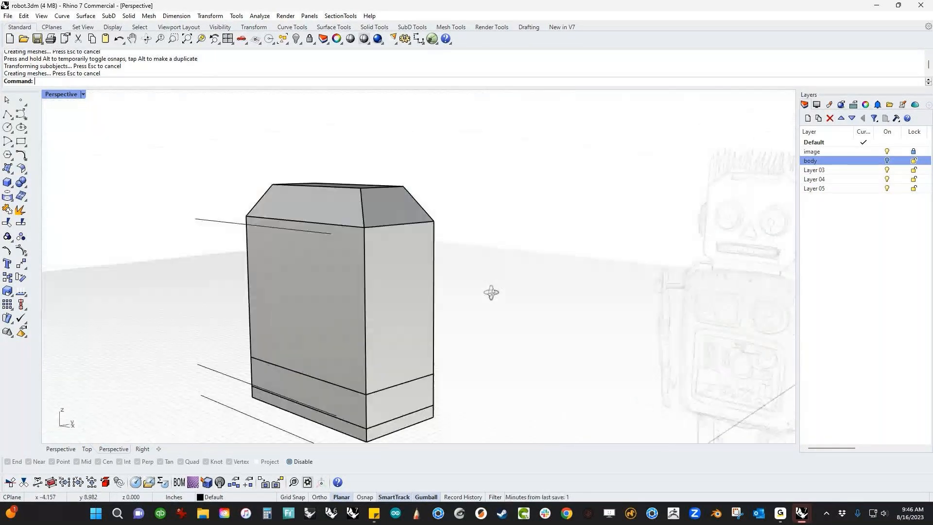
# Select the side faces of the neck band below the jaw line and scale them inward in width and depth.
pyautogui.keyDown('shift'); pyautogui.moveTo(480, 355); pyautogui.dragTo(478, 314, button='right'); pyautogui.keyUp('shift')
pyautogui.keyDown('ctrl'); pyautogui.keyDown('shift'); pyautogui.click(402, 322); pyautogui.keyUp('shift'); pyautogui.keyUp('ctrl')
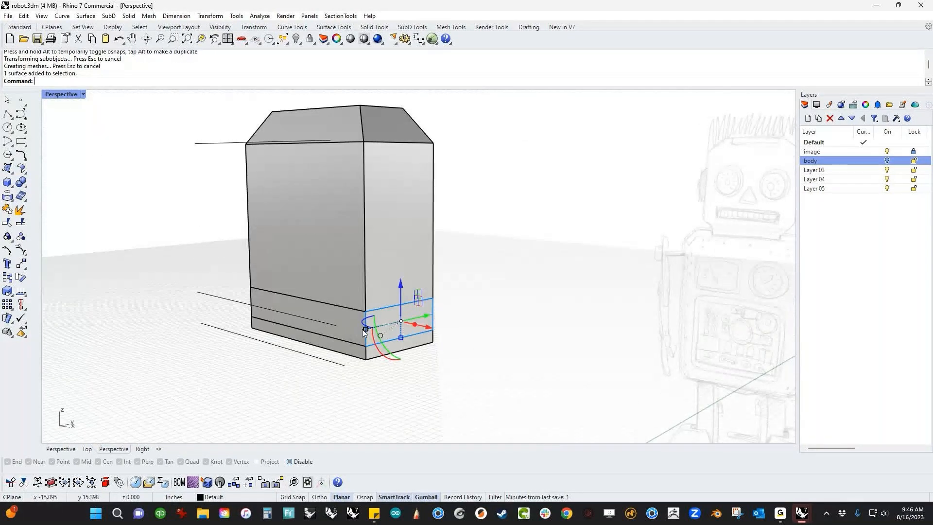
pyautogui.keyDown('ctrl'); pyautogui.keyDown('shift'); pyautogui.click(355, 328); pyautogui.keyUp('shift'); pyautogui.keyUp('ctrl')
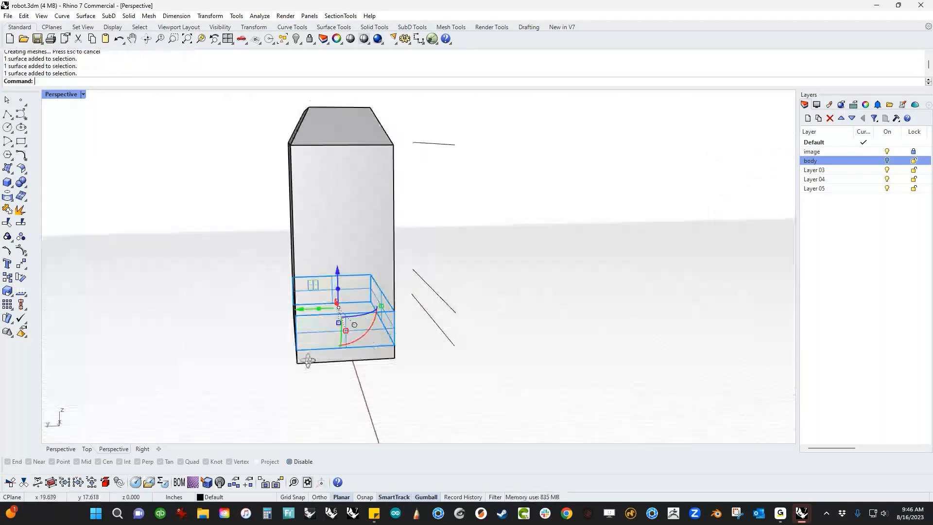
pyautogui.moveTo(308, 358)
pyautogui.mouseDown(button='right')
pyautogui.moveTo(319, 338)
pyautogui.moveTo(319, 360)
pyautogui.mouseUp(button='right')
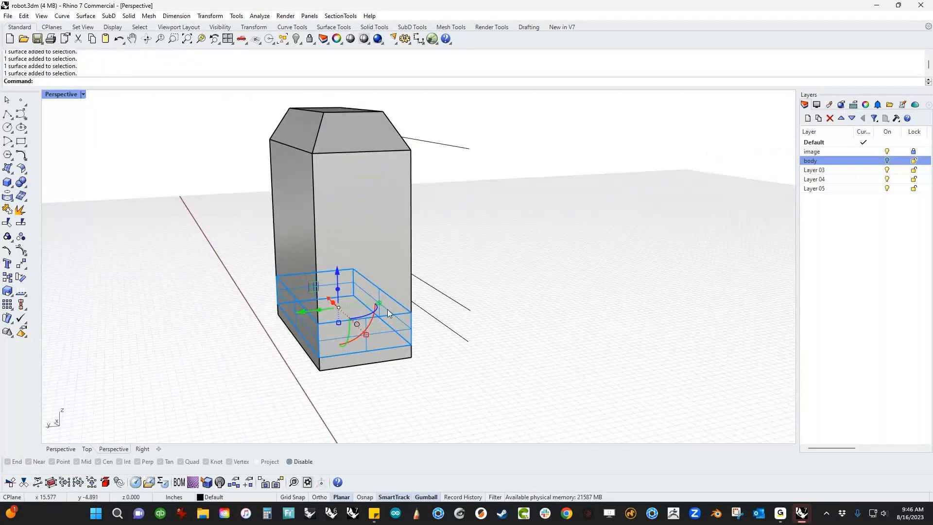
pyautogui.moveTo(366, 335); pyautogui.dragTo(363, 332)
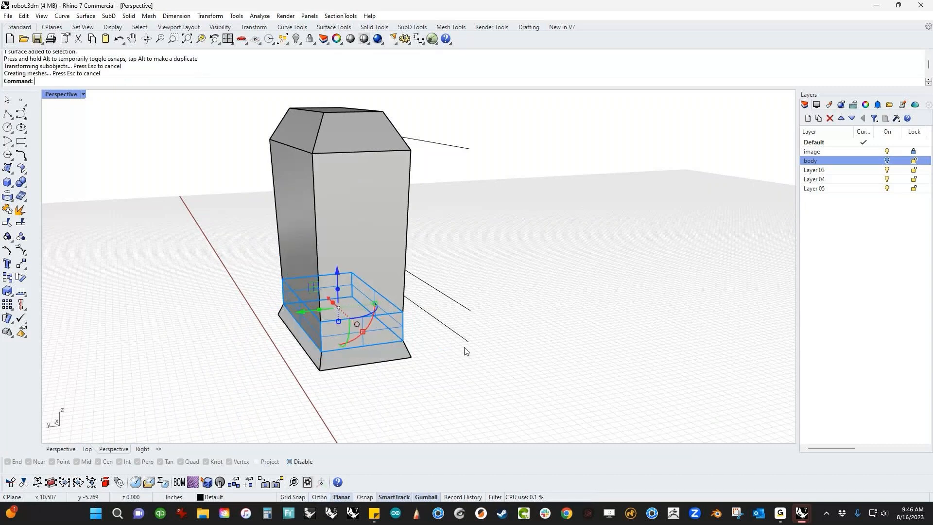
# Undo the last scaling of the neck band at the bottom of the head.
pyautogui.moveTo(439, 343); pyautogui.dragTo(289, 351, button='right')
pyautogui.hotkey('ctrl', 'z')
pyautogui.scroll(4, 262, 365)
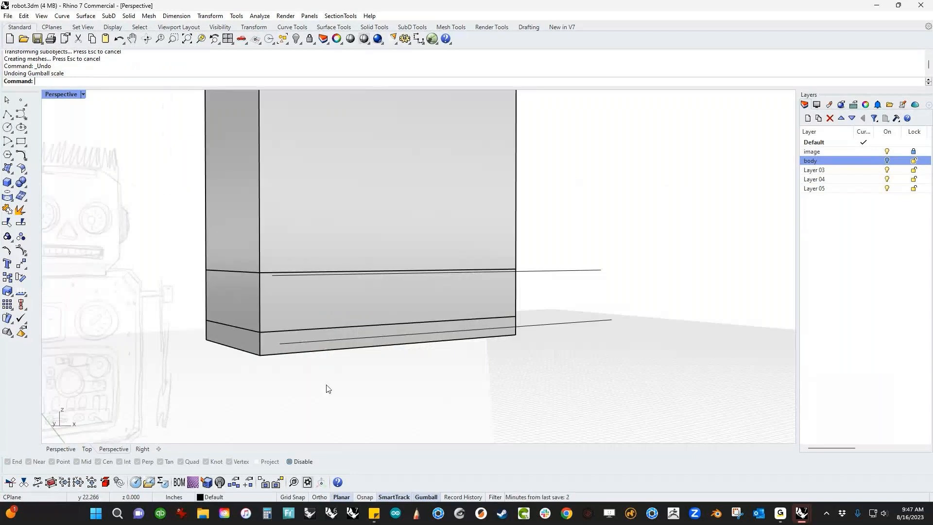
pyautogui.moveTo(328, 389); pyautogui.dragTo(278, 347, button='right')
pyautogui.keyDown('ctrl'); pyautogui.keyDown('shift'); pyautogui.click(278, 347); pyautogui.keyUp('shift'); pyautogui.keyUp('ctrl')
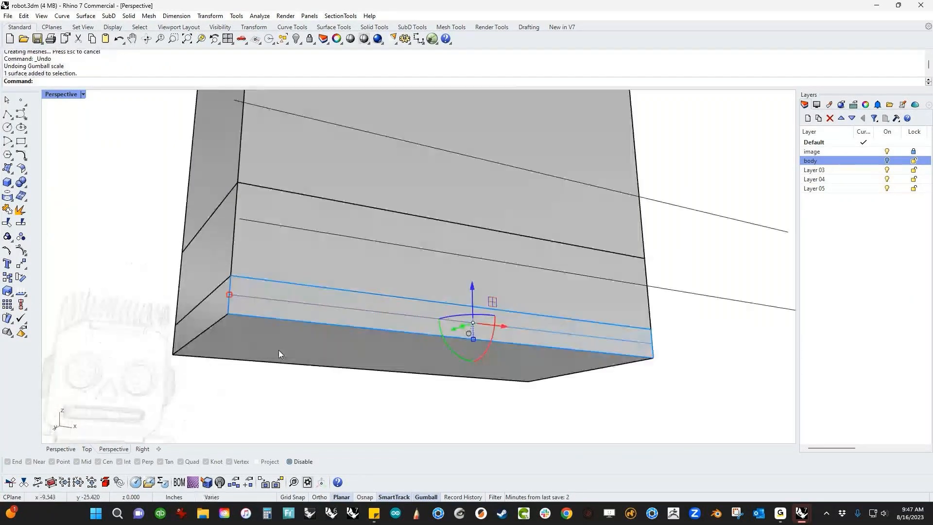
pyautogui.moveTo(237, 384)
pyautogui.mouseDown(button='right')
pyautogui.moveTo(209, 387)
pyautogui.moveTo(223, 377)
pyautogui.mouseUp(button='right')
pyautogui.click(223, 378)
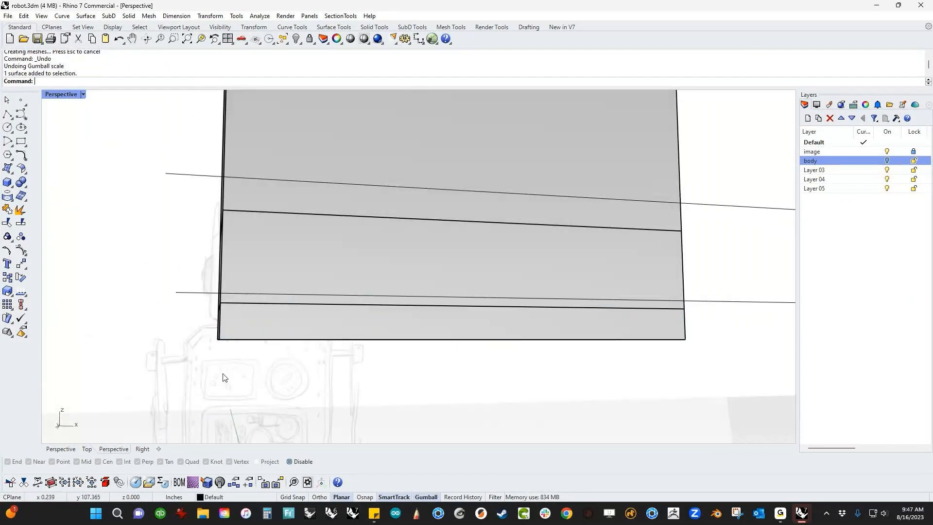
# In the front view, scale the whole neck band inward so the jaw tapers down to it, and check the shape in perspective.
pyautogui.hotkey('ctrl', 'F2')
pyautogui.keyDown('ctrl'); pyautogui.keyDown('shift'); pyautogui.moveTo(697, 326); pyautogui.dragTo(178, 402); pyautogui.keyUp('shift'); pyautogui.keyUp('ctrl')
pyautogui.moveTo(227, 324); pyautogui.dragTo(274, 327)
pyautogui.click(178, 365)
pyautogui.write('P')
pyautogui.press('Return')
pyautogui.moveTo(177, 365); pyautogui.dragTo(406, 358, button='right')
pyautogui.write('F')
pyautogui.press('Return')
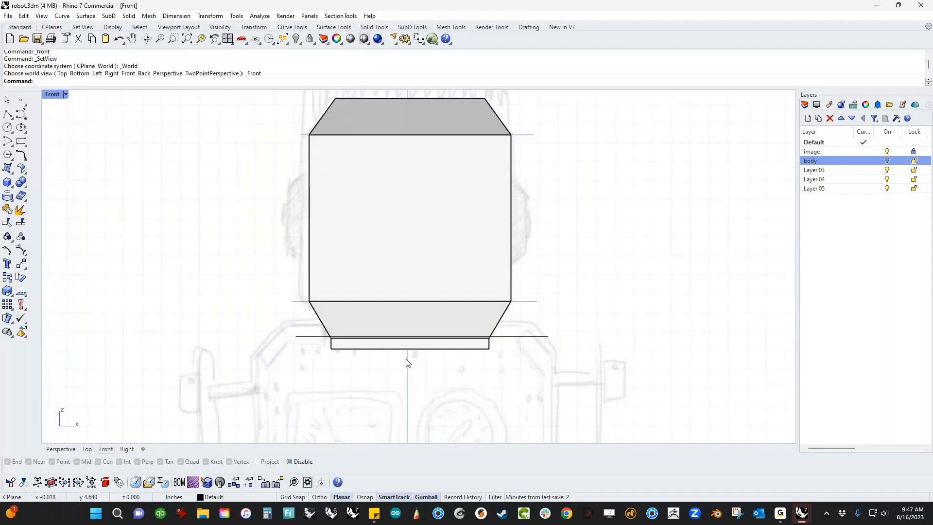
# Show the front view in wireframe, then scale the head's top face narrower and lower it slightly to match the sketch.
pyautogui.middleClick(373, 309)
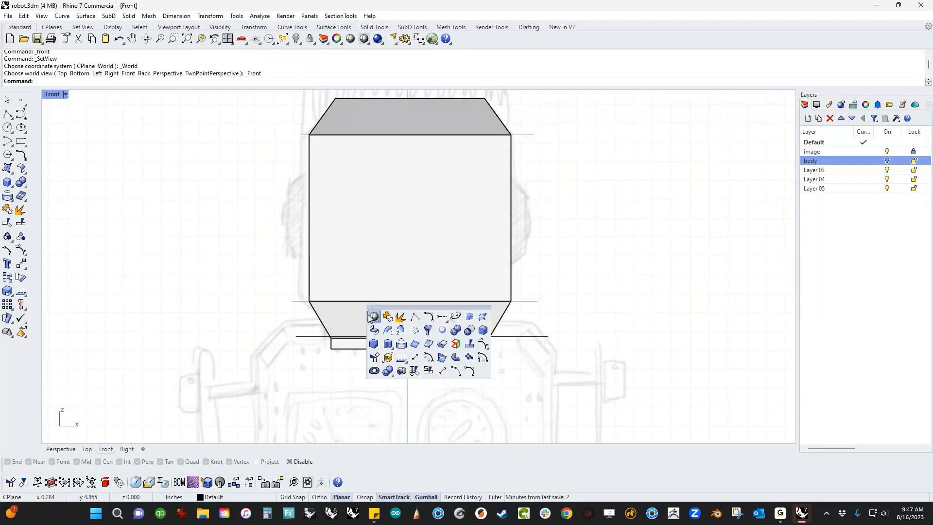
pyautogui.rightClick(374, 315)
pyautogui.moveTo(255, 157); pyautogui.dragTo(572, 201)
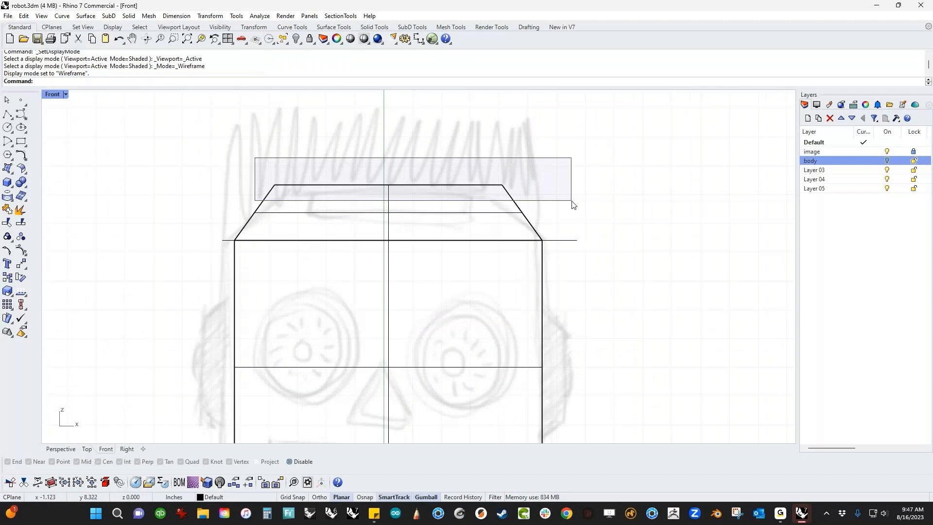
pyautogui.moveTo(276, 187); pyautogui.dragTo(290, 185)
pyautogui.moveTo(372, 185); pyautogui.dragTo(372, 191)
pyautogui.click(231, 175)
pyautogui.scroll(-3, 246, 208)
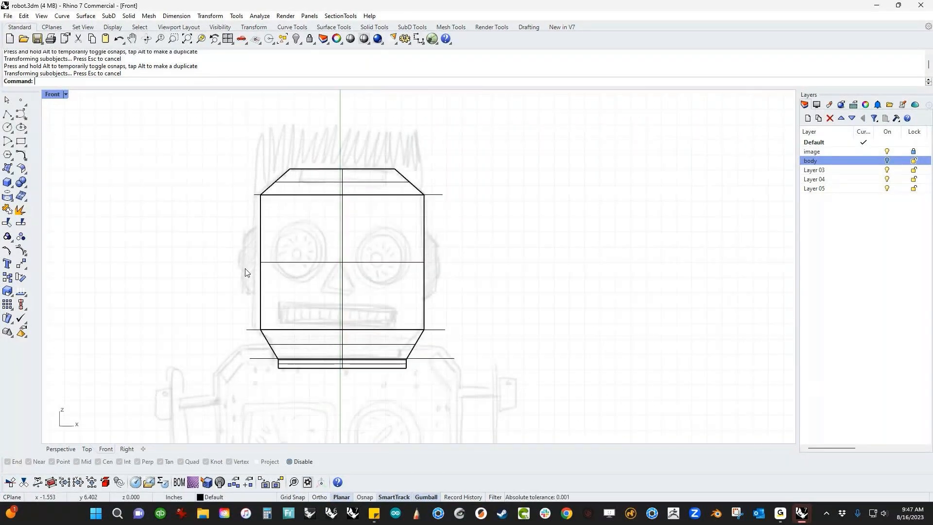
# Scale the neck band further inward and raise it so its bottom edge sits on the lower guide line.
pyautogui.scroll(2, 387, 358)
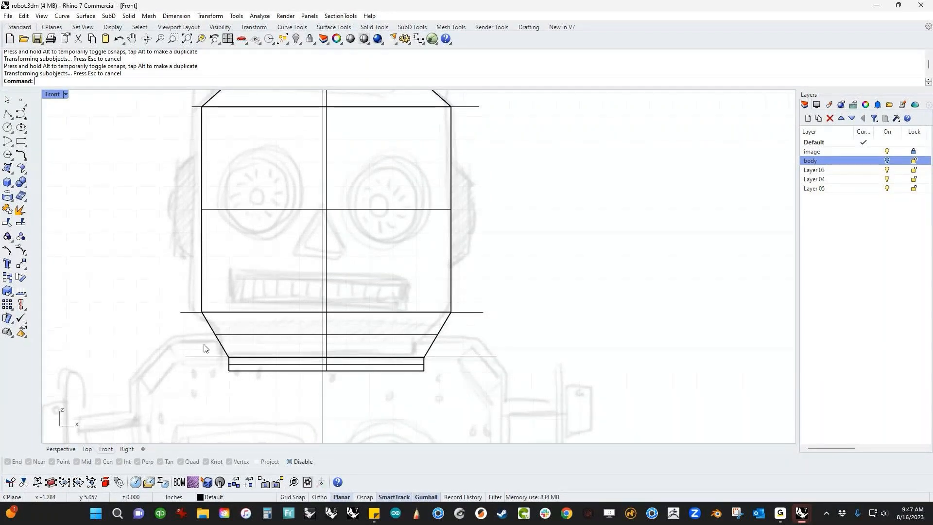
pyautogui.moveTo(196, 345); pyautogui.dragTo(444, 387)
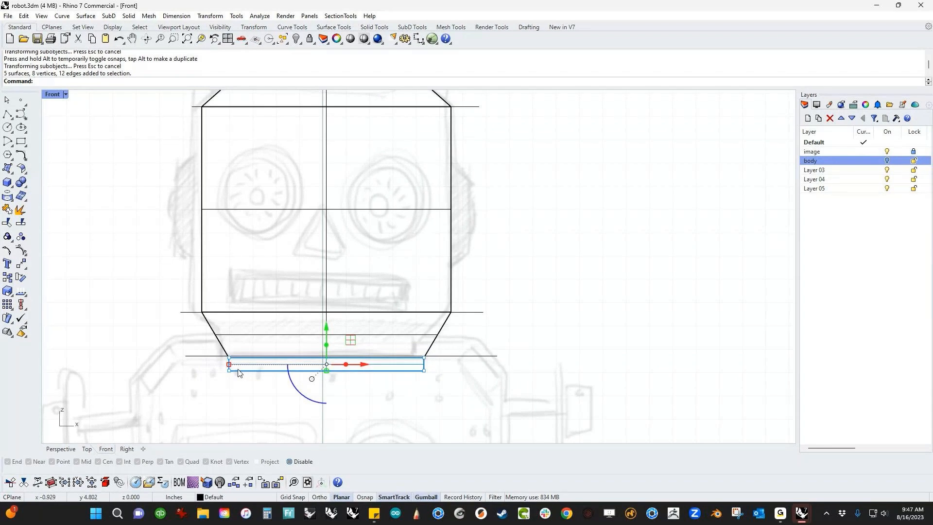
pyautogui.keyDown('shift'); pyautogui.moveTo(233, 367); pyautogui.dragTo(434, 407); pyautogui.keyUp('shift')
pyautogui.click(433, 393)
pyautogui.moveTo(325, 364)
pyautogui.keyDown('shift'); pyautogui.mouseDown()
pyautogui.moveTo(316, 339)
pyautogui.moveTo(313, 350)
pyautogui.mouseUp(); pyautogui.keyUp('shift')
pyautogui.click(442, 397)
pyautogui.scroll(-5, 441, 397)
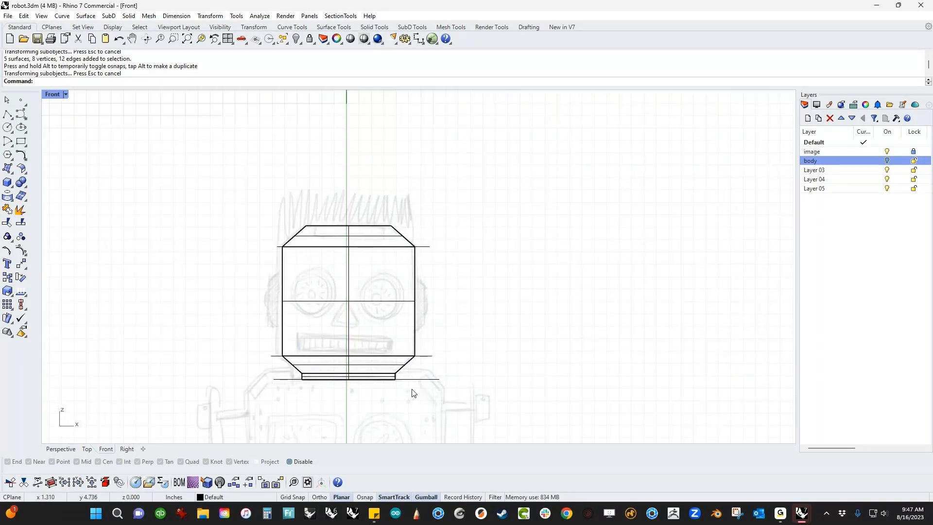
# Draw an open U-shaped polyline around the sketched rectangular detail on the head's top bevel, with both ends extending above the head.
pyautogui.scroll(10, 350, 241)
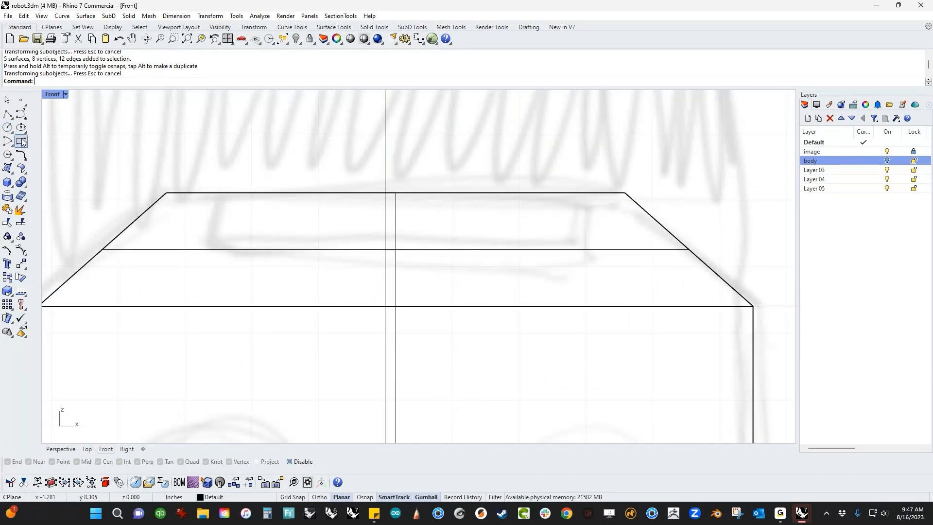
pyautogui.click(8, 114)
pyautogui.click(210, 181)
pyautogui.click(210, 254)
pyautogui.click(592, 266)
pyautogui.click(601, 167)
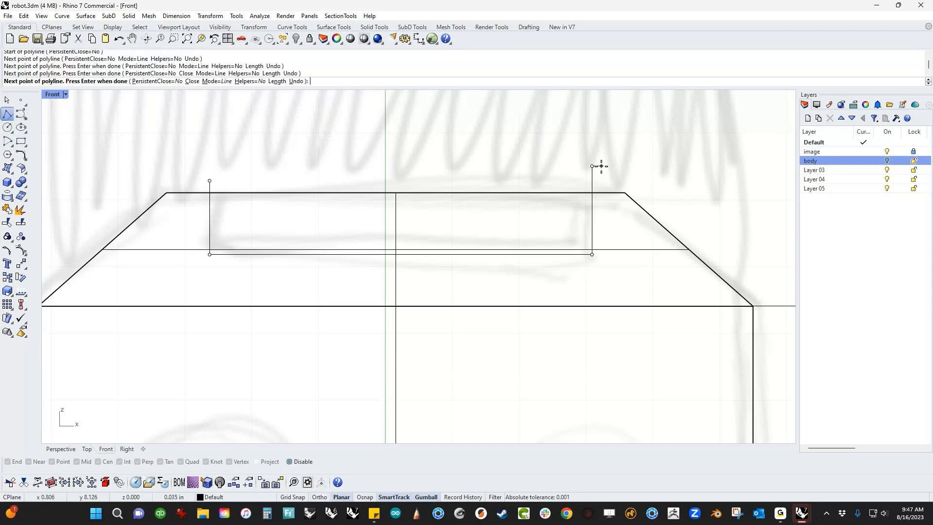
pyautogui.press('Return')
# Duplicate the U-shaped polyline in place, then scale the copy inward and shift it up slightly to form an inner outline.
pyautogui.click(591, 186)
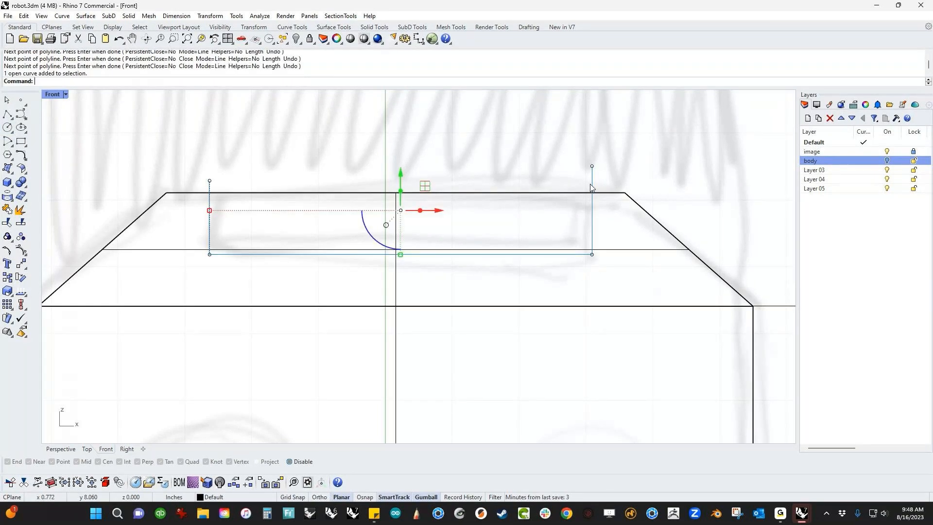
pyautogui.hotkey('ctrl', 'c')
pyautogui.hotkey('ctrl', 'v')
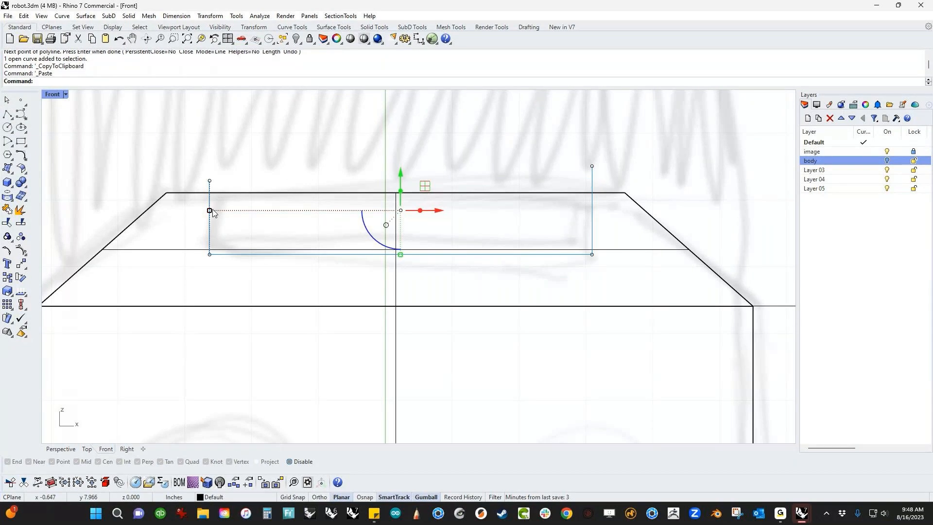
pyautogui.keyDown('shift'); pyautogui.moveTo(212, 209); pyautogui.dragTo(216, 211); pyautogui.keyUp('shift')
pyautogui.moveTo(375, 209); pyautogui.dragTo(375, 203)
pyautogui.click(56, 210)
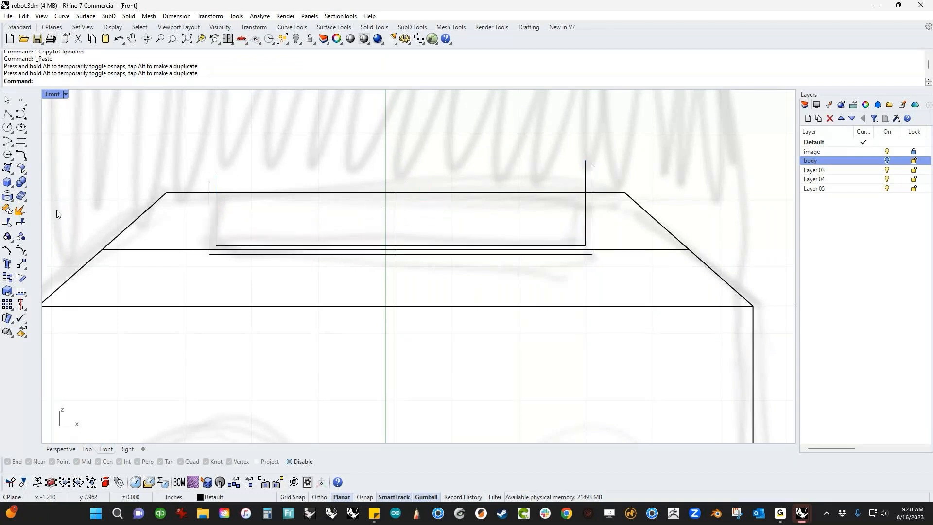
# Split the head with both U-shaped polylines and join the resulting pieces back into one solid.
pyautogui.click(21, 222)
pyautogui.moveTo(171, 168); pyautogui.dragTo(125, 212)
pyautogui.press('Return')
pyautogui.moveTo(237, 167); pyautogui.dragTo(192, 188)
pyautogui.press('Return')
pyautogui.moveTo(257, 166); pyautogui.dragTo(242, 269)
pyautogui.moveTo(333, 187); pyautogui.dragTo(269, 294)
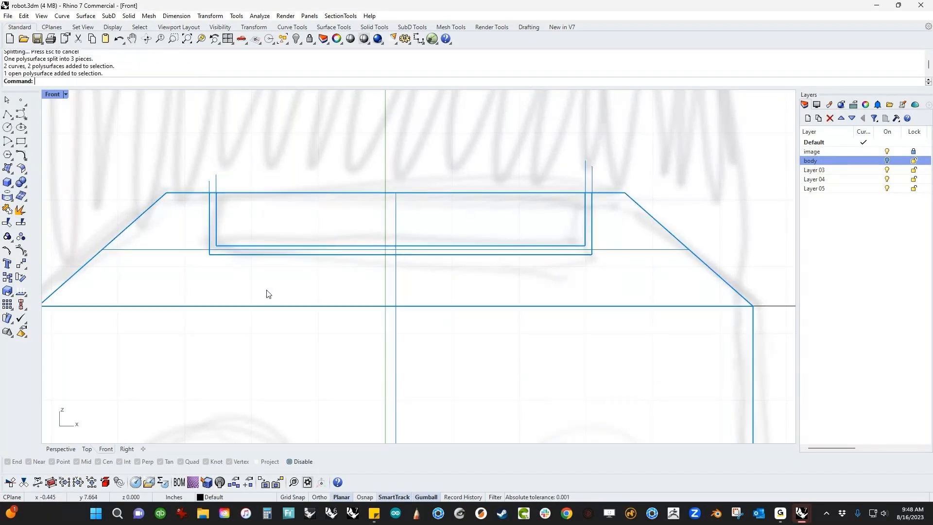
pyautogui.hotkey('ctrl', 'j')
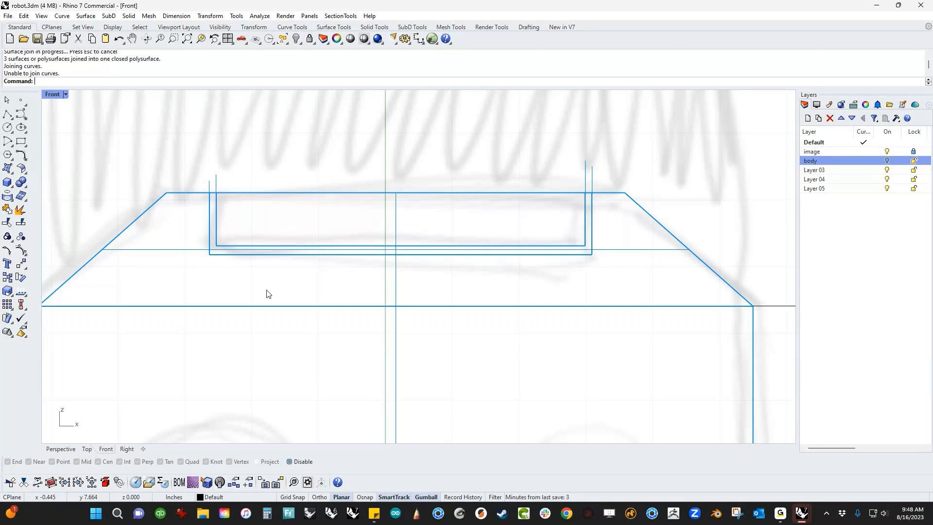
# Scale the inner panel's faces inward on the head's top, then reduce the panel's height from its bottom edge with Scale1D.
pyautogui.moveTo(428, 173); pyautogui.dragTo(368, 221)
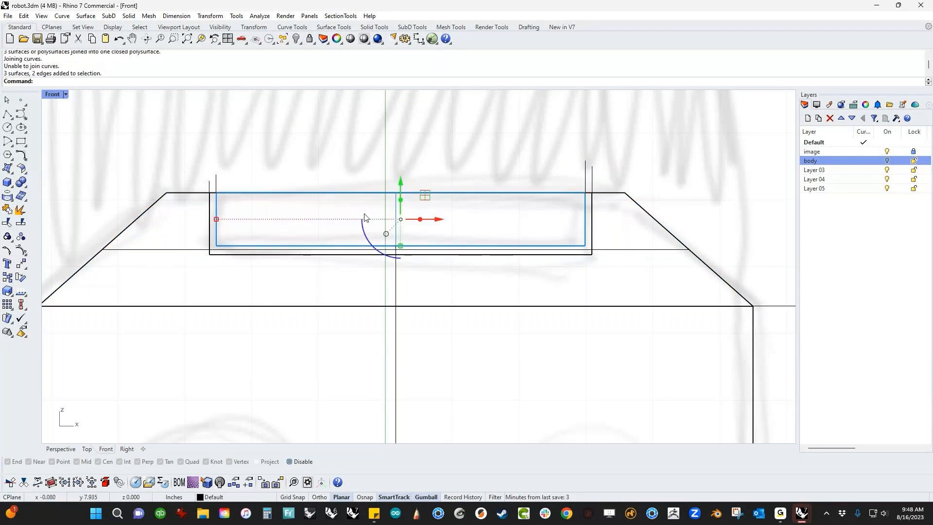
pyautogui.keyDown('shift'); pyautogui.moveTo(217, 219); pyautogui.dragTo(222, 220); pyautogui.keyUp('shift')
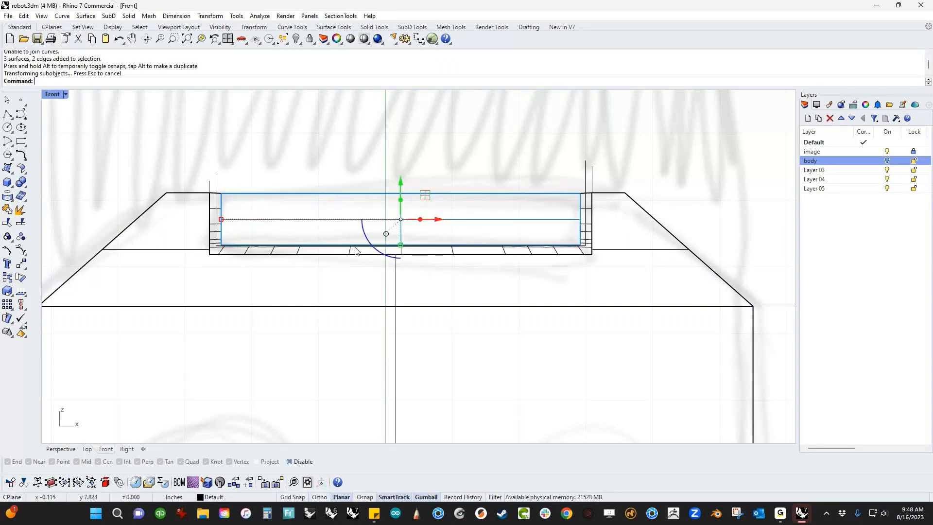
pyautogui.write('s1')
pyautogui.press('Return')
pyautogui.click(403, 195)
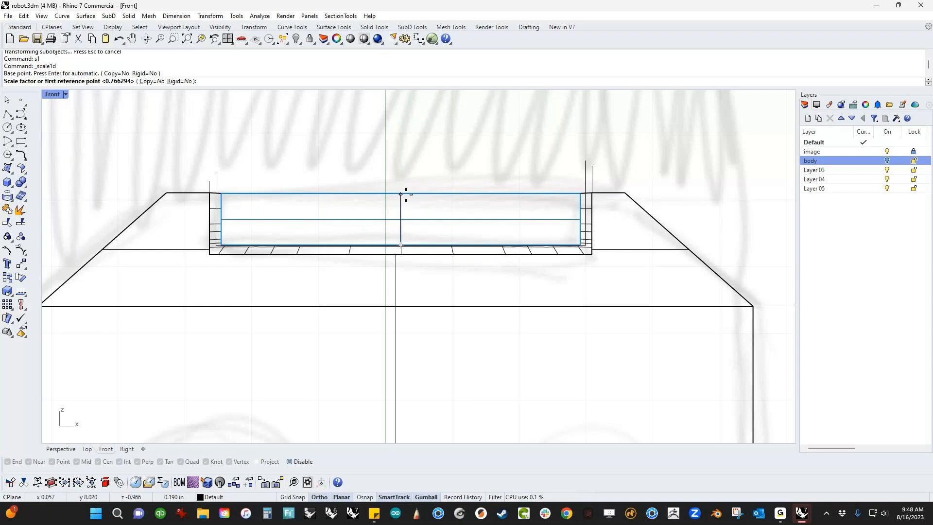
pyautogui.click(402, 194)
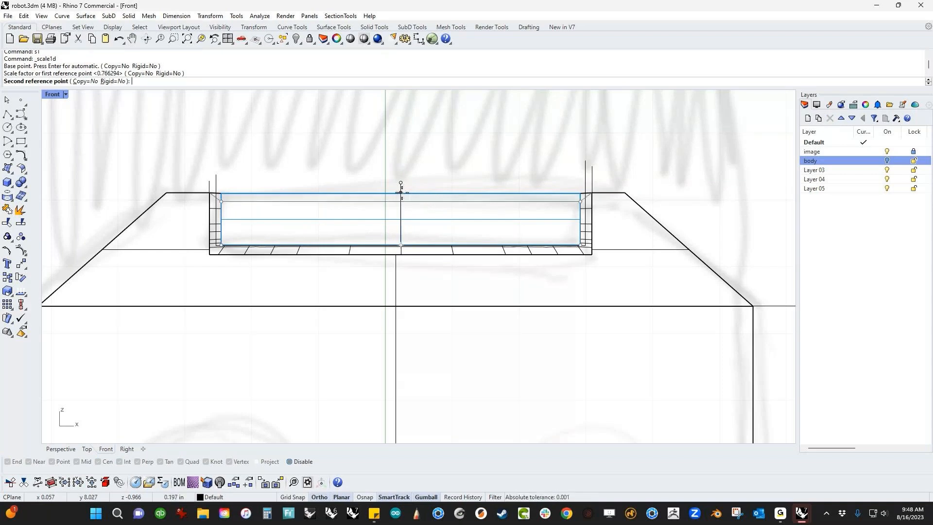
pyautogui.click(401, 194)
pyautogui.scroll(-4, 370, 179)
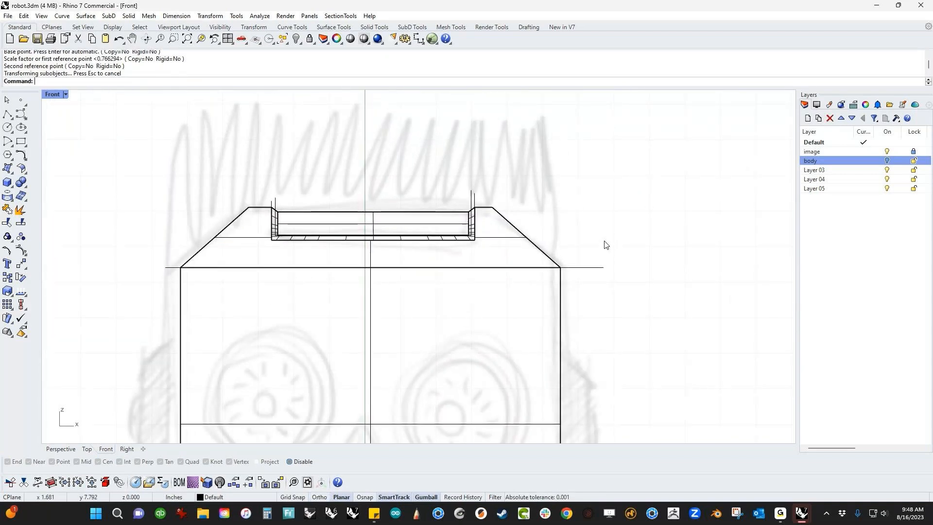
# Show the head in the perspective view with shaded display and examine the recessed top panel from several angles.
pyautogui.hotkey('ctrl', 'F4')
pyautogui.scroll(6, 397, 282)
pyautogui.moveTo(397, 285)
pyautogui.mouseDown(button='right')
pyautogui.moveTo(381, 333)
pyautogui.moveTo(475, 277)
pyautogui.mouseUp(button='right')
pyautogui.middleClick(475, 278)
pyautogui.click(445, 263)
pyautogui.scroll(-5, 340, 273)
pyautogui.moveTo(340, 273)
pyautogui.mouseDown(button='right')
pyautogui.moveTo(372, 238)
pyautogui.moveTo(366, 285)
pyautogui.moveTo(381, 285)
pyautogui.moveTo(389, 335)
pyautogui.moveTo(437, 331)
pyautogui.moveTo(386, 317)
pyautogui.moveTo(451, 318)
pyautogui.mouseUp(button='right')
pyautogui.scroll(5, 386, 318)
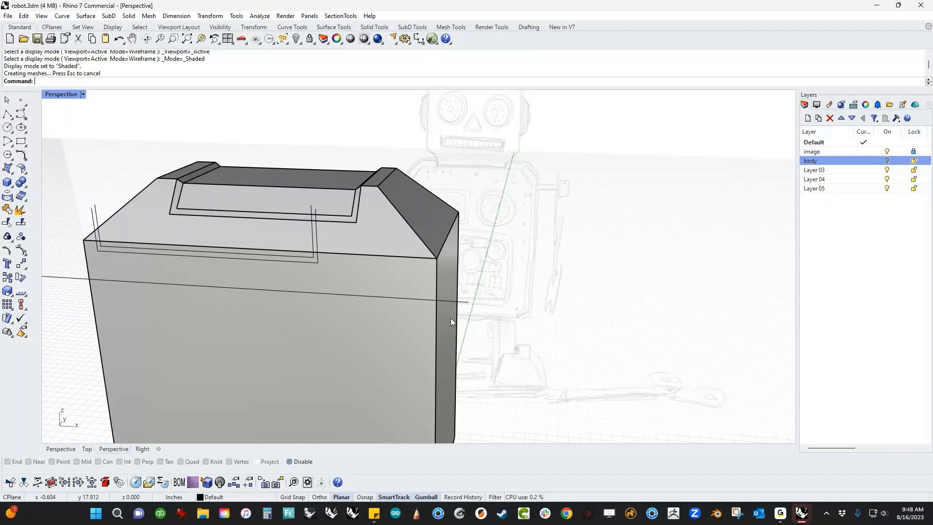
pyautogui.scroll(-3, 418, 252)
pyautogui.moveTo(411, 252); pyautogui.dragTo(414, 279, button='right')
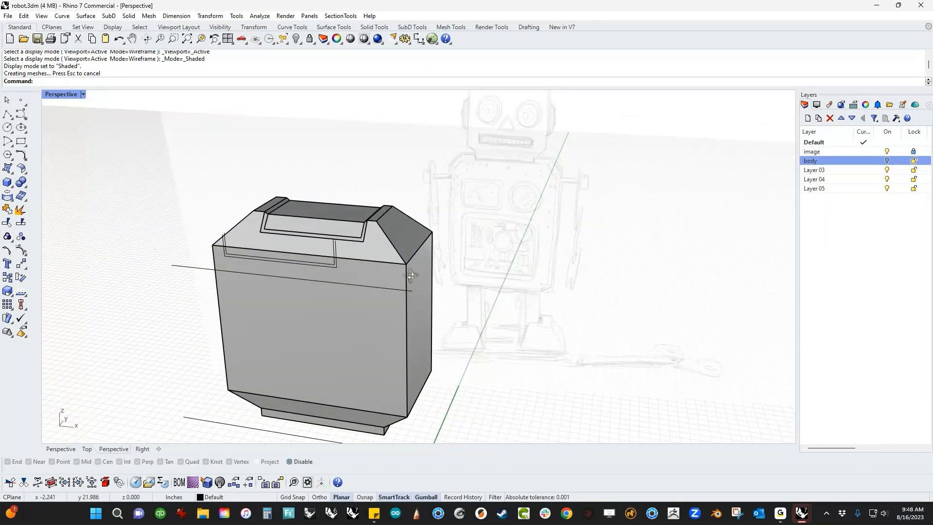
# Start chamfering the head's edges and select the edge chain of one front corner, from the top bevel down to the neck.
pyautogui.click(21, 182)
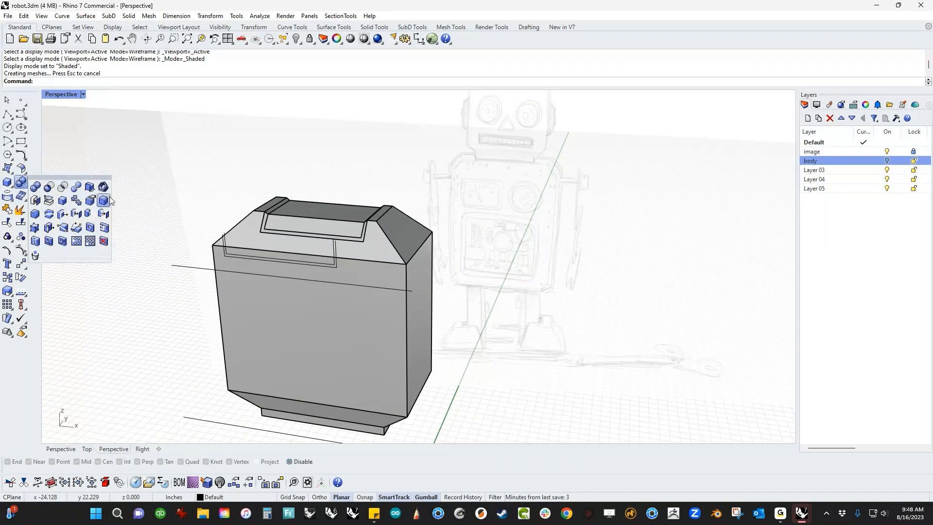
pyautogui.click(35, 214)
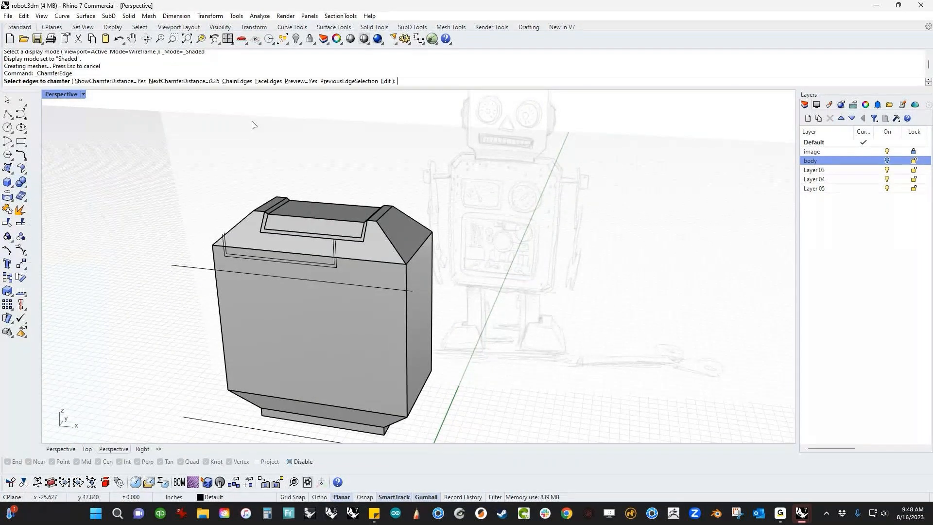
pyautogui.click(391, 242)
pyautogui.click(404, 372)
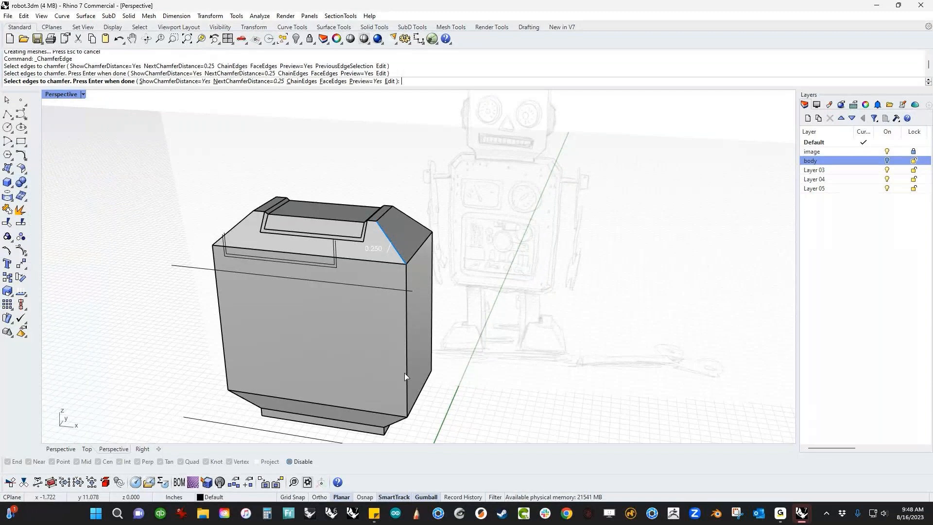
pyautogui.click(395, 422)
pyautogui.click(384, 430)
# Add the other front corner's neck, jaw, vertical and top bevel edges to the chamfer selection.
pyautogui.moveTo(370, 413); pyautogui.dragTo(423, 379, button='right')
pyautogui.scroll(7, 290, 418)
pyautogui.click(291, 413)
pyautogui.click(279, 394)
pyautogui.click(212, 340)
pyautogui.scroll(-7, 232, 309)
pyautogui.click(218, 147)
# Add the edges of the adjacent rear corner, including its top bevel and vertical edges, to the chamfer selection.
pyautogui.moveTo(217, 148); pyautogui.dragTo(253, 158, button='right')
pyautogui.click(253, 158)
pyautogui.click(254, 249)
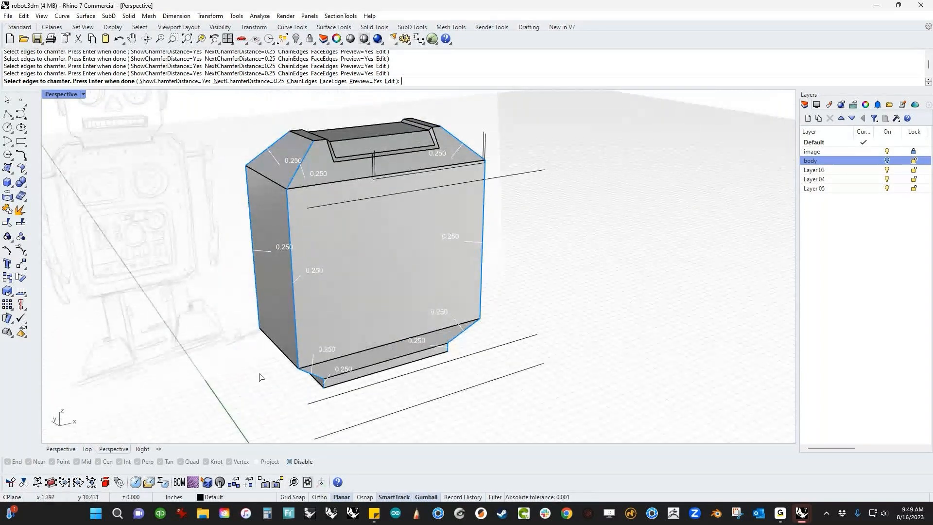
pyautogui.moveTo(261, 377); pyautogui.dragTo(304, 317, button='right')
pyautogui.scroll(7, 358, 271)
pyautogui.scroll(-9, 437, 296)
# Add the last rear corner's neck, jaw and vertical edges to the chamfer selection and preview the chamfers.
pyautogui.moveTo(443, 304); pyautogui.dragTo(391, 360, button='right')
pyautogui.scroll(8, 369, 325)
pyautogui.click(381, 310)
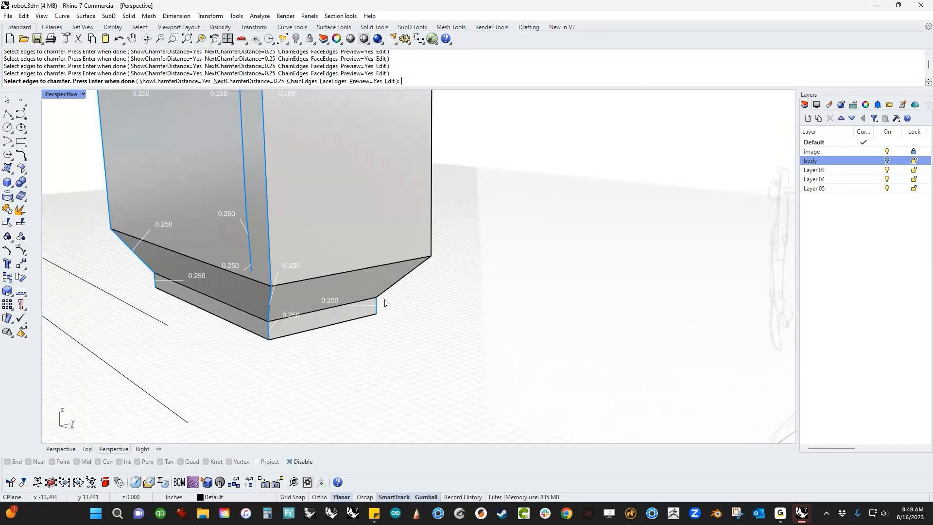
pyautogui.click(390, 286)
pyautogui.click(430, 204)
pyautogui.keyDown('shift'); pyautogui.moveTo(431, 146); pyautogui.dragTo(426, 231, button='right'); pyautogui.keyUp('shift')
pyautogui.scroll(-7, 423, 232)
pyautogui.moveTo(554, 330); pyautogui.dragTo(433, 278, button='right')
pyautogui.press('Return')
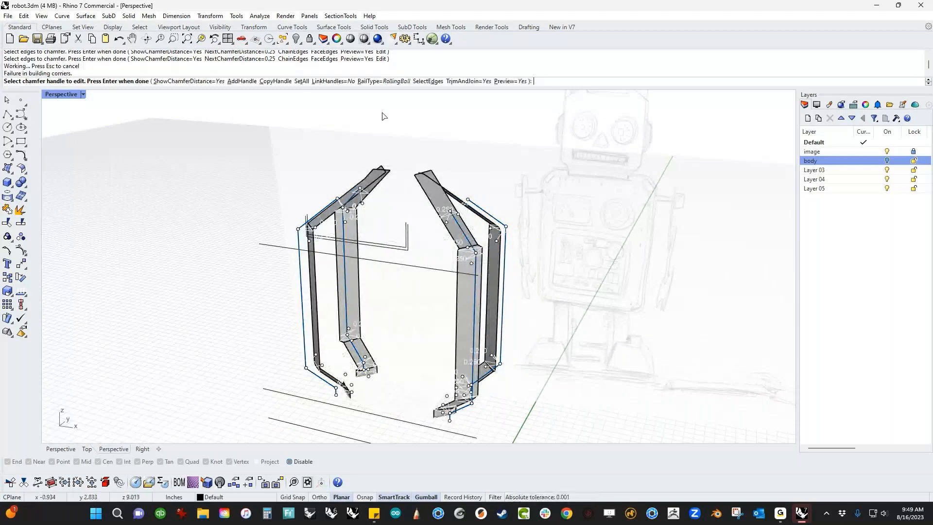
# Set the chamfer distance for all handles to 0.1.
pyautogui.click(301, 81)
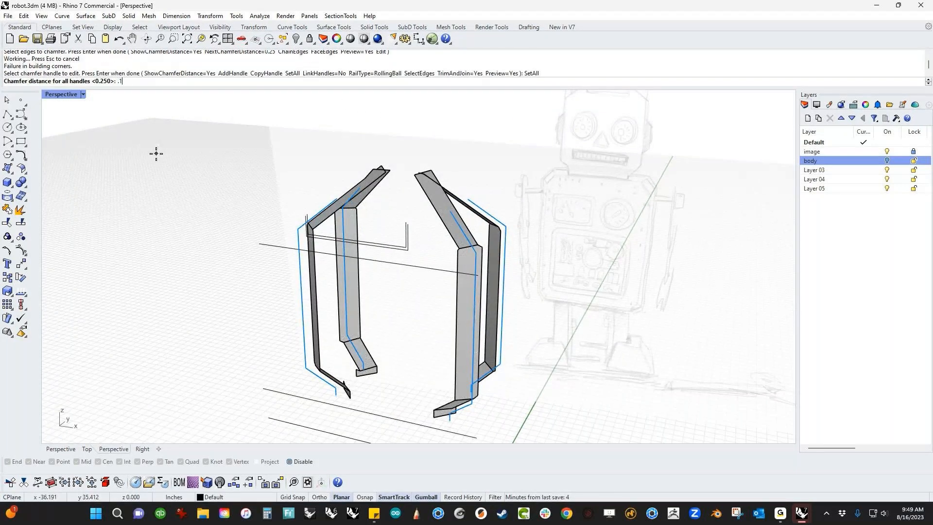
pyautogui.press('Return')
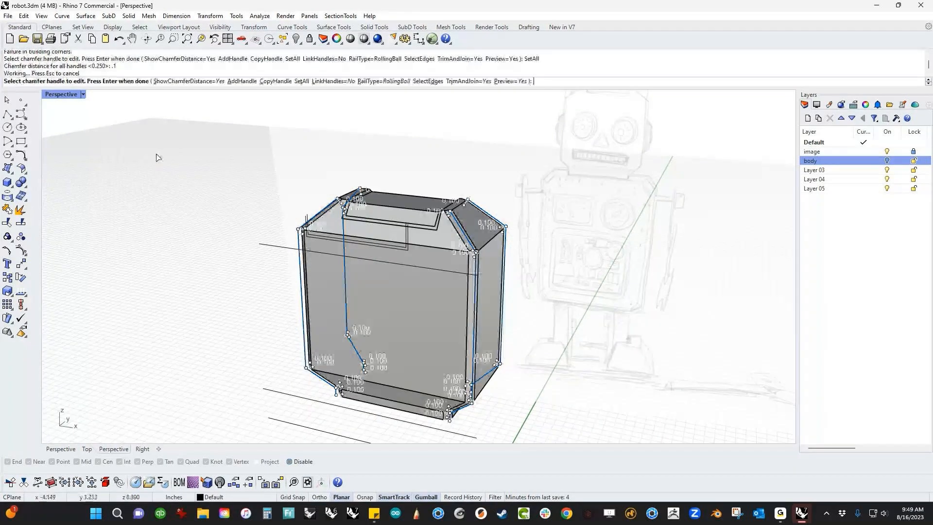
pyautogui.scroll(5, 454, 216)
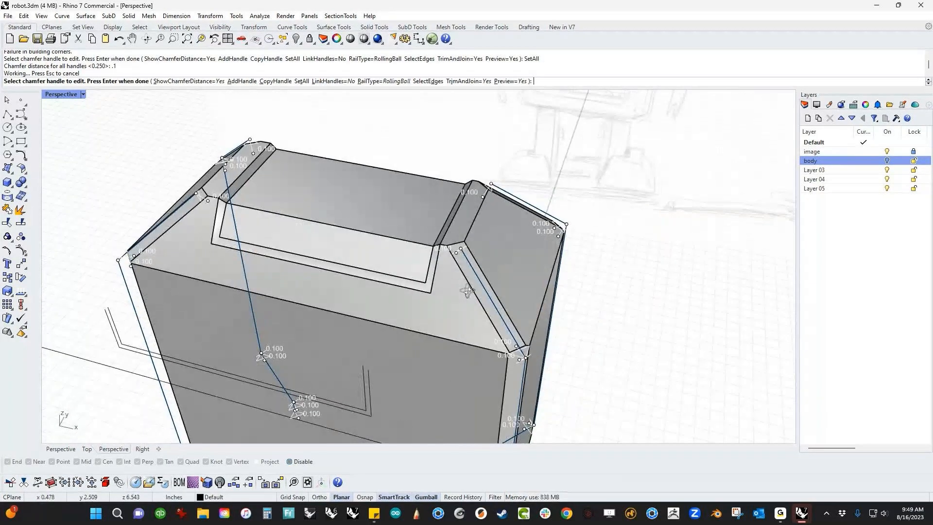
# Set the chamfer distance for all handles on the head's corner edges to 0.05.
pyautogui.click(302, 81)
pyautogui.write('.05')
pyautogui.press('Return')
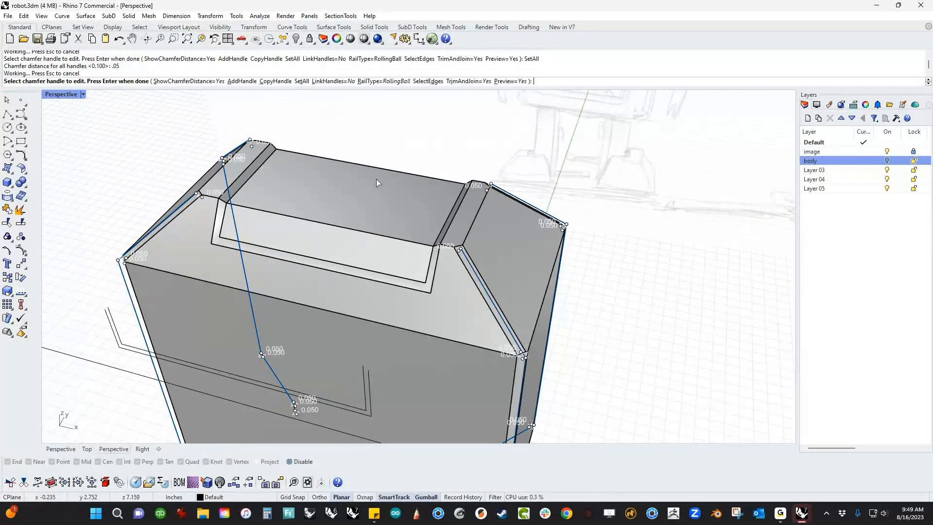
pyautogui.scroll(-2, 518, 330)
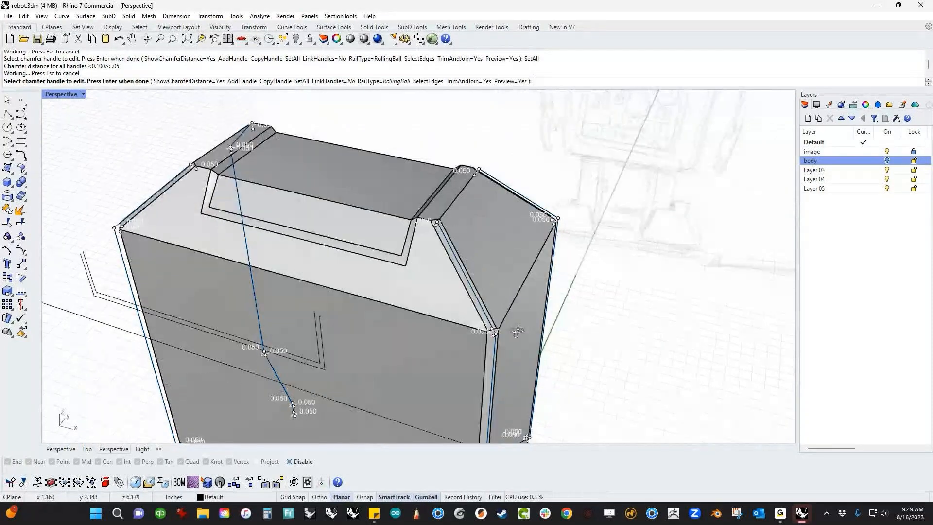
# Try the DistBetweenRails rail type for the corner-edge chamfers and set the rail type to DistFromEdge.
pyautogui.scroll(1, 518, 331)
pyautogui.scroll(4, 518, 331)
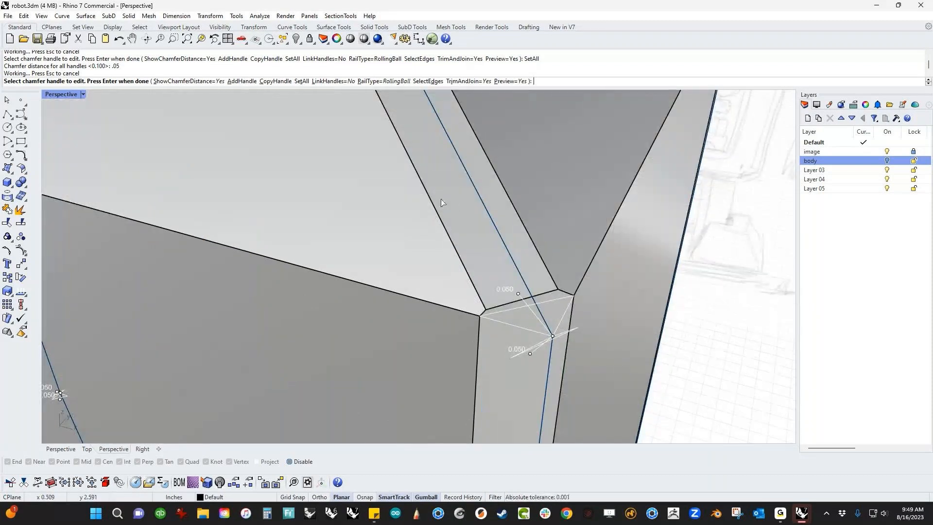
pyautogui.click(394, 82)
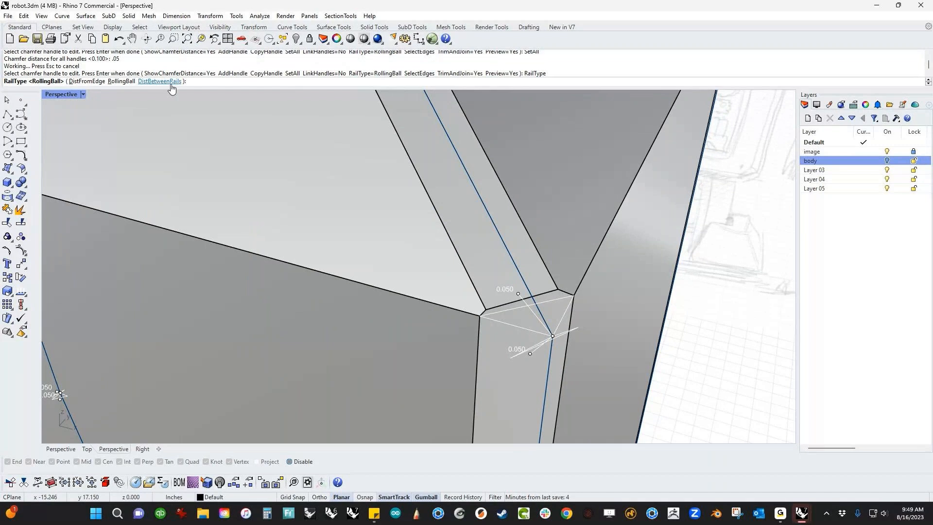
pyautogui.click(170, 81)
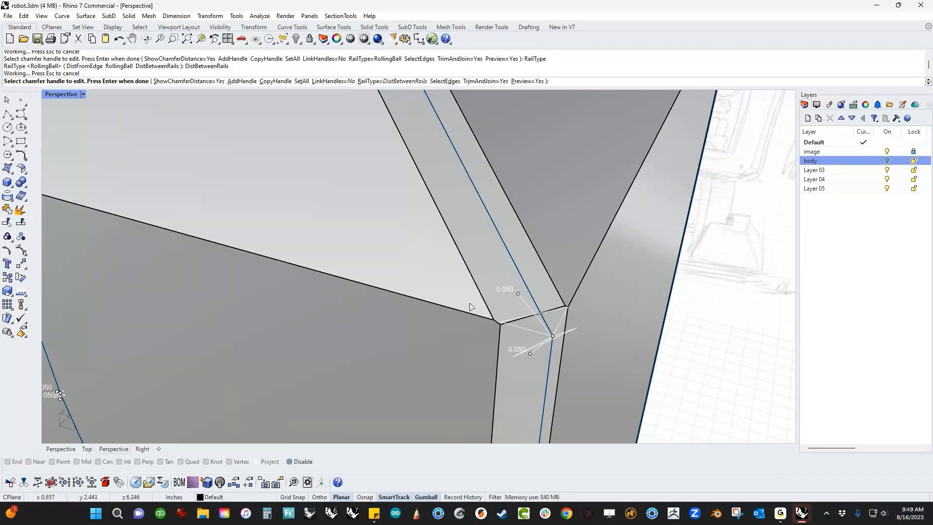
pyautogui.click(396, 82)
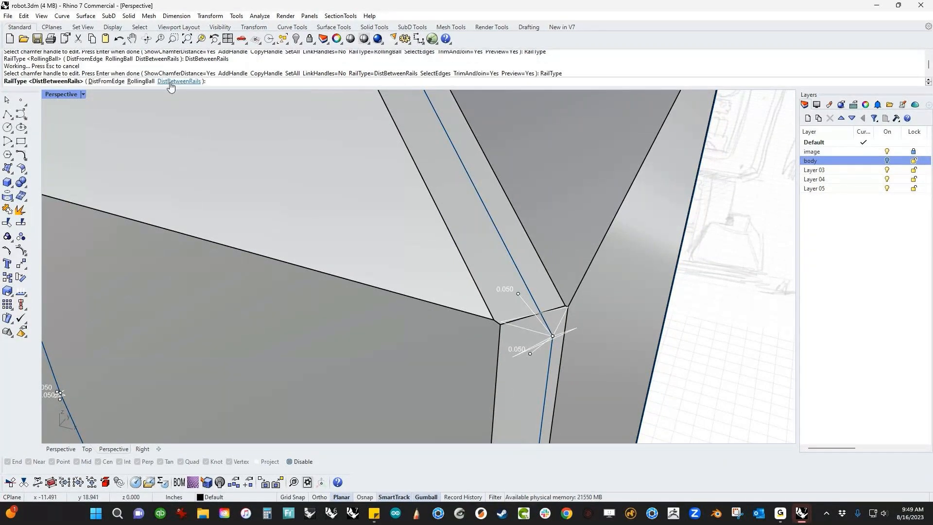
pyautogui.click(112, 81)
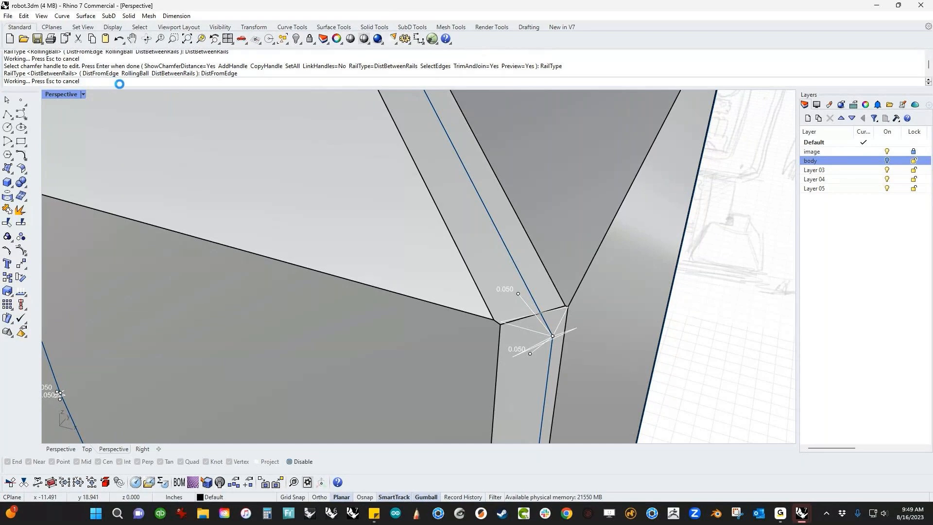
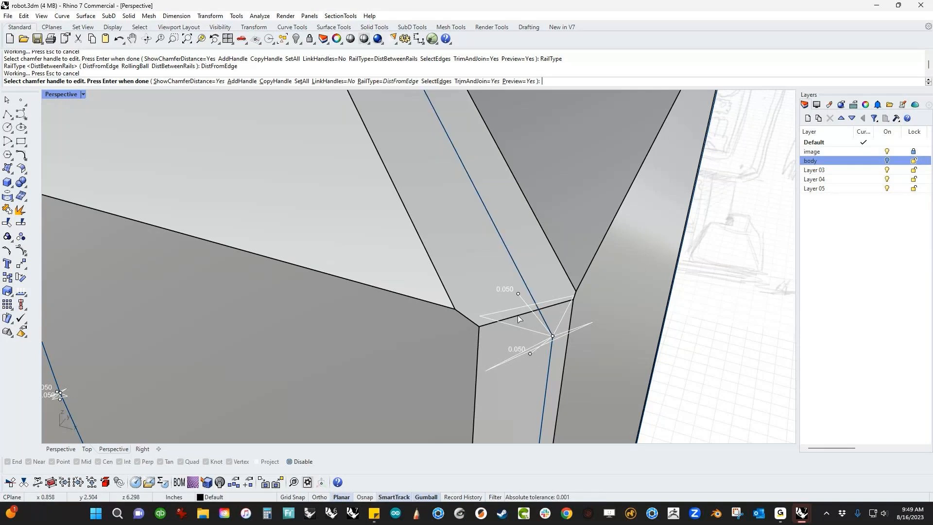
# Add the horizontal edges around the head's upper bevel and jaw to the chamfer selection and preview the chamfers.
pyautogui.scroll(-6, 518, 319)
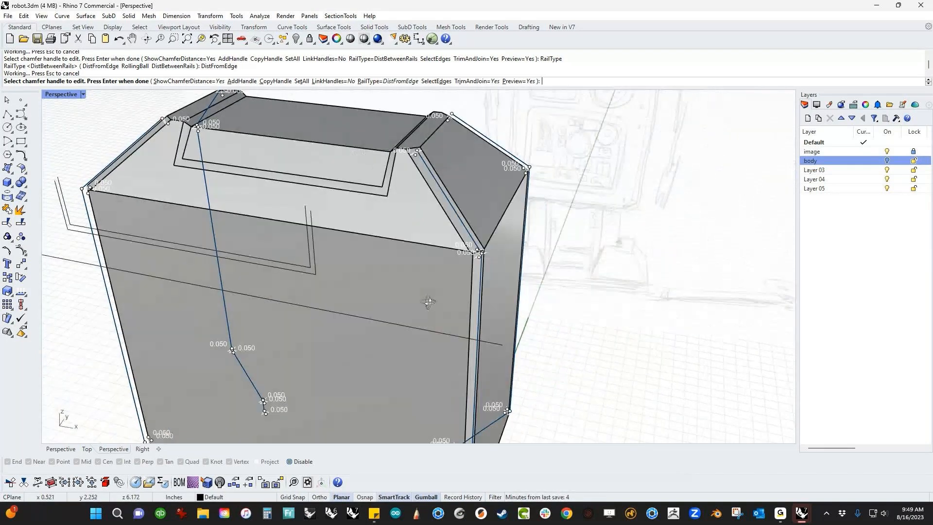
pyautogui.moveTo(436, 296); pyautogui.dragTo(415, 257, button='right')
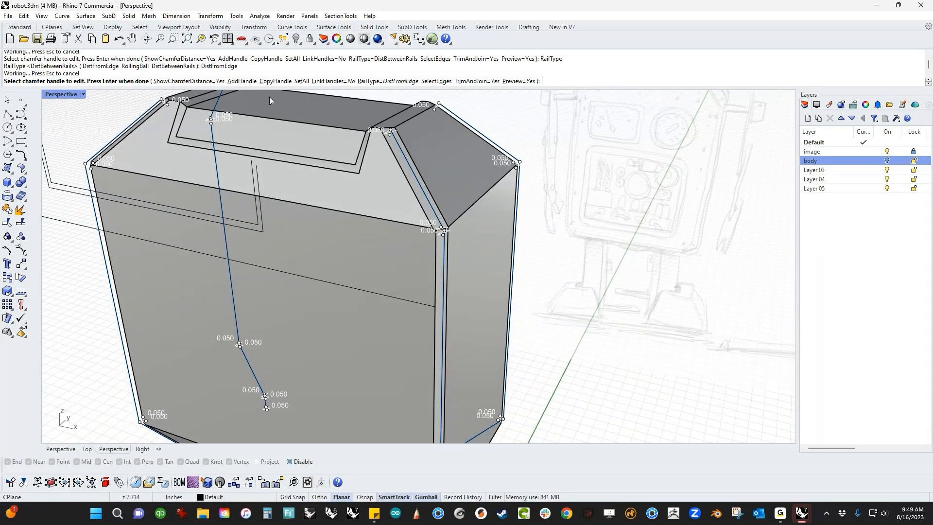
pyautogui.click(436, 82)
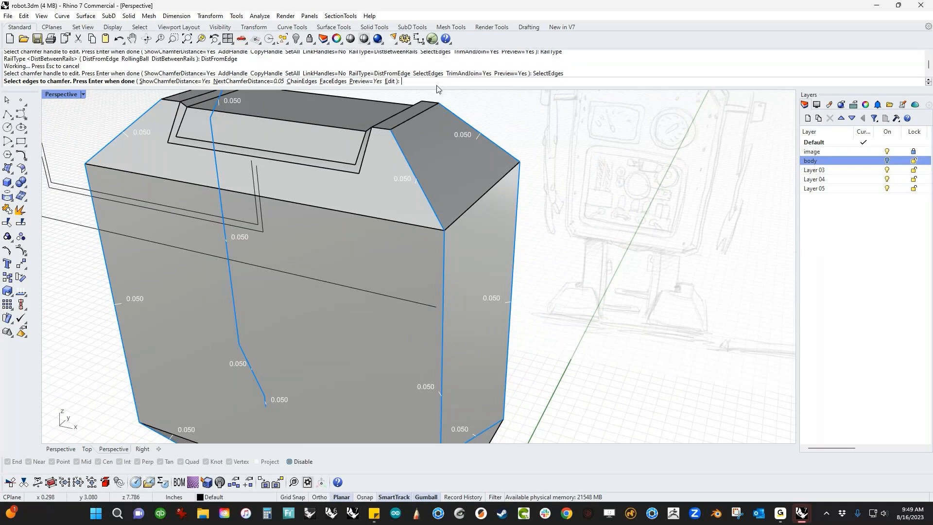
pyautogui.moveTo(462, 223); pyautogui.dragTo(384, 321, button='right')
pyautogui.moveTo(490, 367); pyautogui.dragTo(407, 293, button='right')
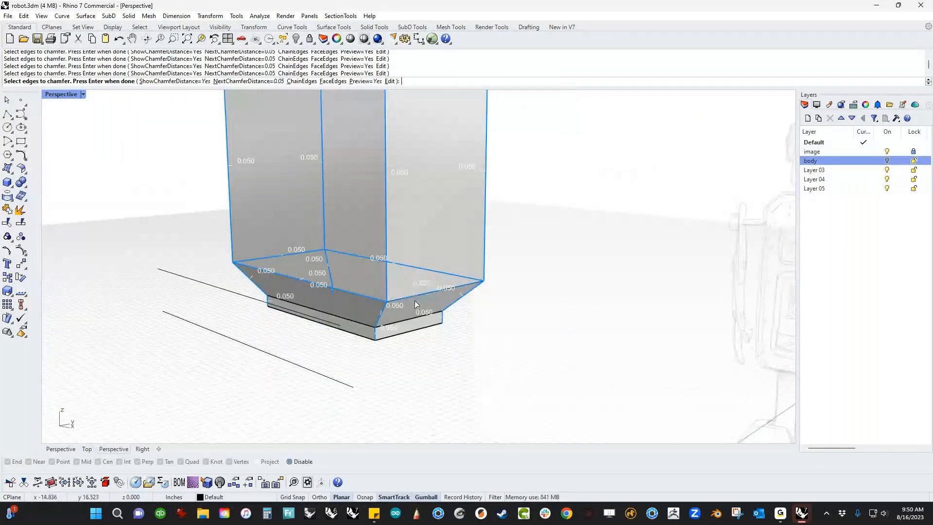
pyautogui.rightClick(412, 347)
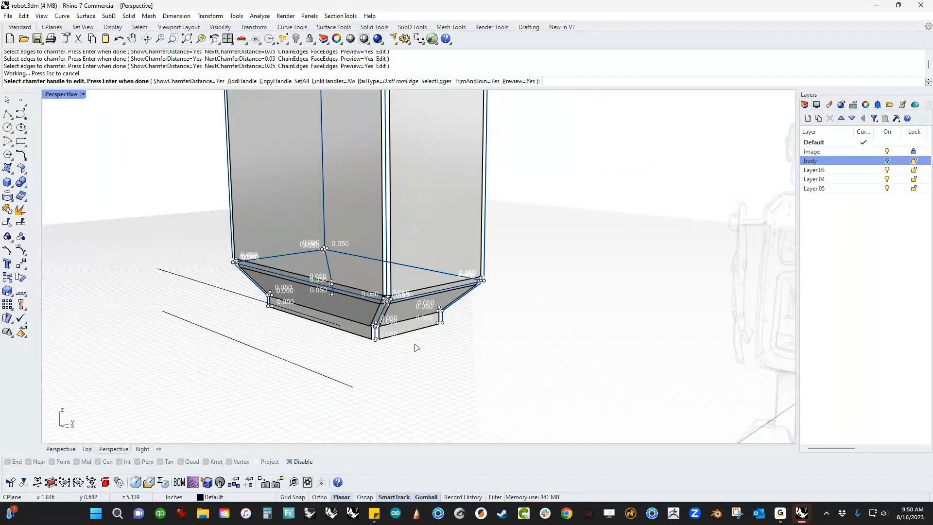
# Examine the chamfer preview where the edges meet at the head's upper corner, and leave the chamfer command.
pyautogui.scroll(10, 366, 308)
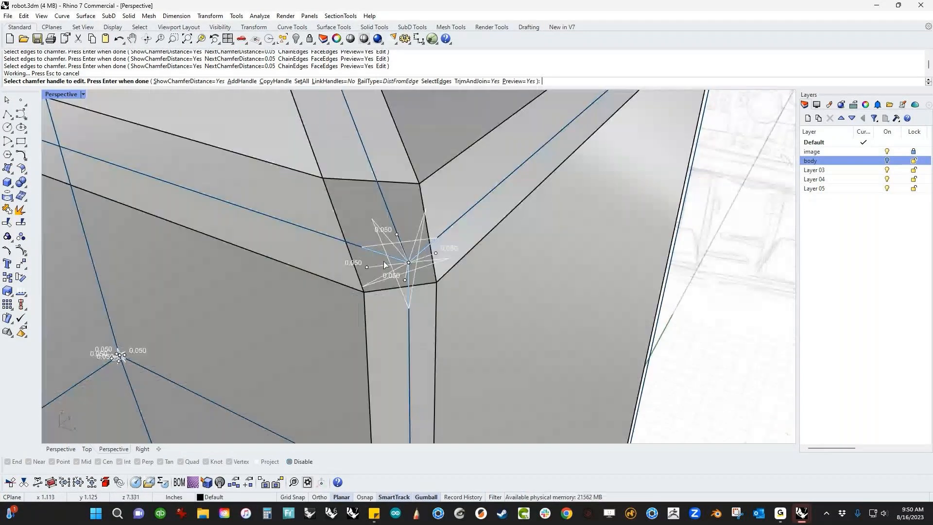
pyautogui.scroll(-8, 522, 215)
pyautogui.scroll(7, 529, 218)
pyautogui.moveTo(517, 223); pyautogui.dragTo(414, 268, button='right')
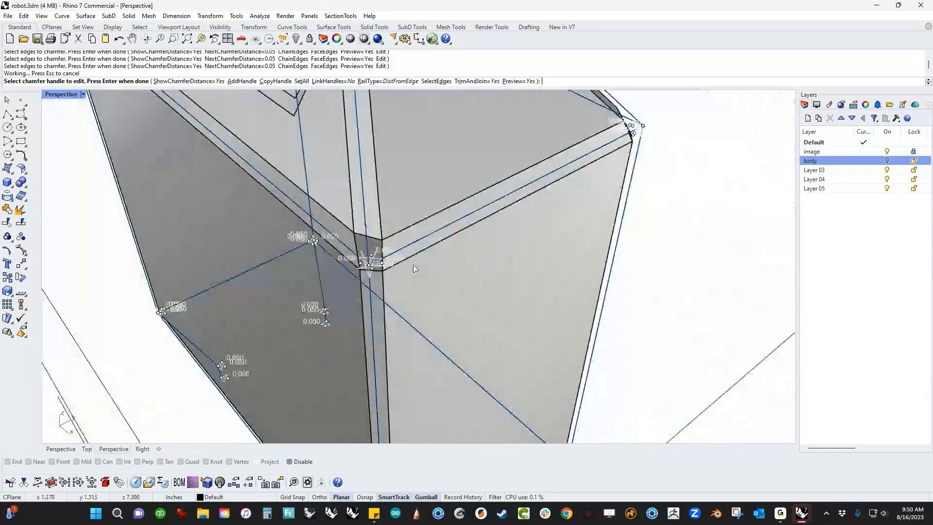
pyautogui.scroll(-10, 438, 265)
pyautogui.press('Return')
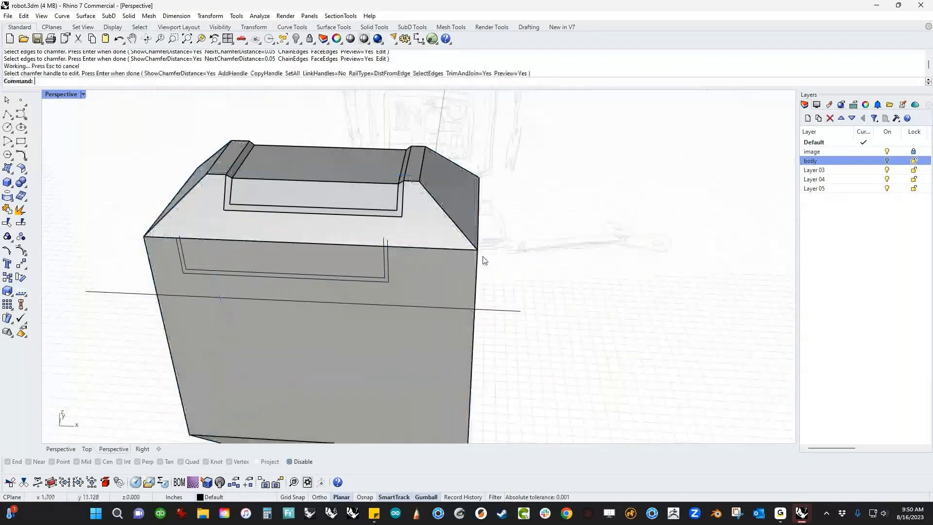
# Show the head in the Front view with Wireframe display, framed over the reference face sketch.
pyautogui.scroll(-5, 483, 261)
pyautogui.moveTo(392, 290); pyautogui.dragTo(441, 282, button='right')
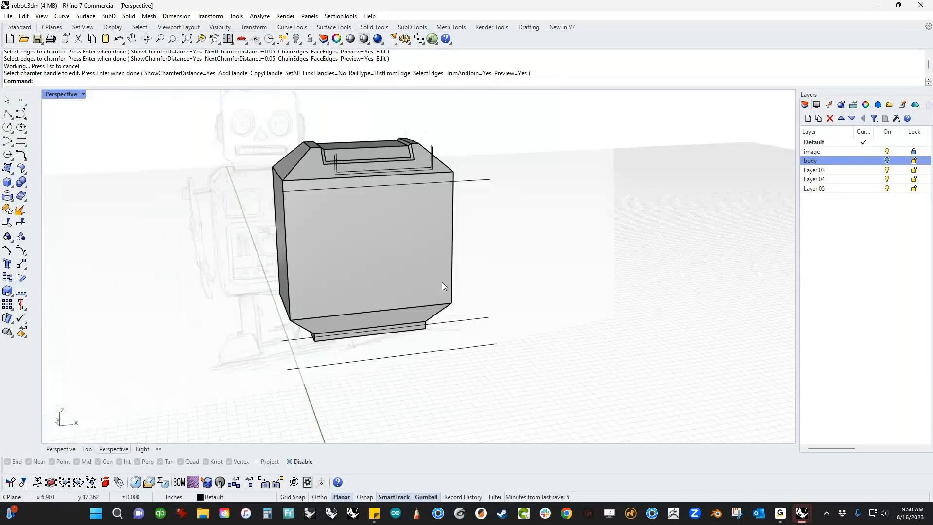
pyautogui.hotkey('ctrl', 'F2')
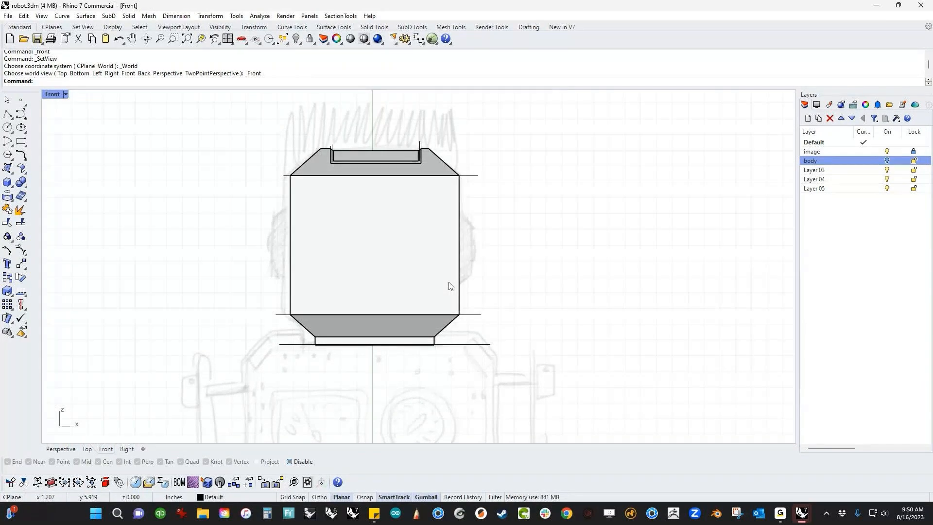
pyautogui.hotkey('ctrl', 'alt', 'w')
pyautogui.scroll(3, 344, 240)
pyautogui.scroll(-1, 349, 275)
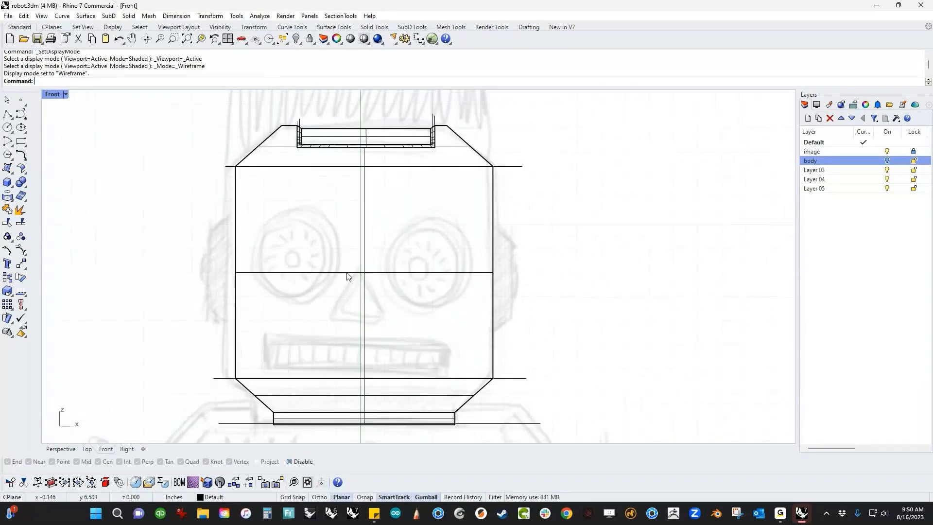
# Draw a circle about 1 inch in diameter around the left eye of the reference sketch.
pyautogui.click(11, 129)
pyautogui.click(295, 255)
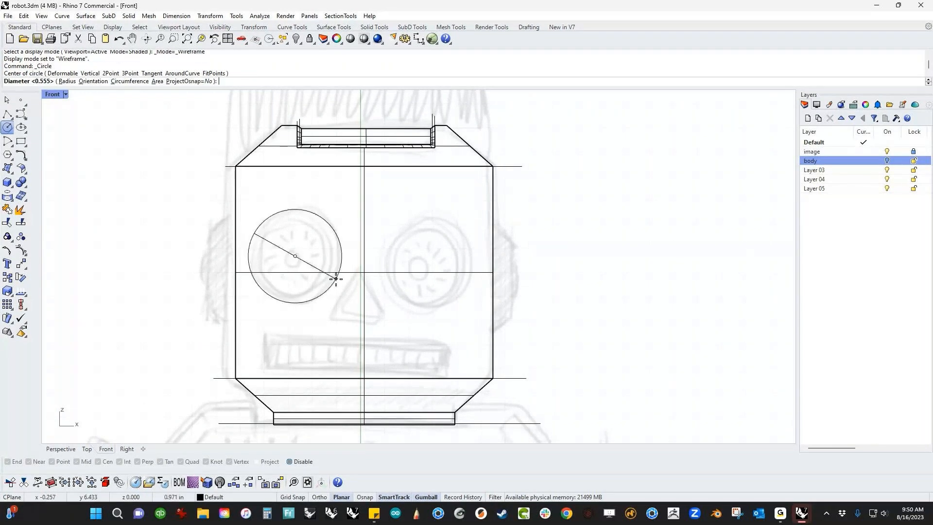
pyautogui.click(339, 280)
# Duplicate the eye circle in place and scale the copy down uniformly to form the inner ring of the eye.
pyautogui.click(333, 290)
pyautogui.hotkey('ctrl', 'c')
pyautogui.hotkey('ctrl', 'v')
pyautogui.keyDown('shift'); pyautogui.moveTo(295, 306); pyautogui.dragTo(295, 296); pyautogui.keyUp('shift')
pyautogui.moveTo(338, 196); pyautogui.dragTo(296, 237)
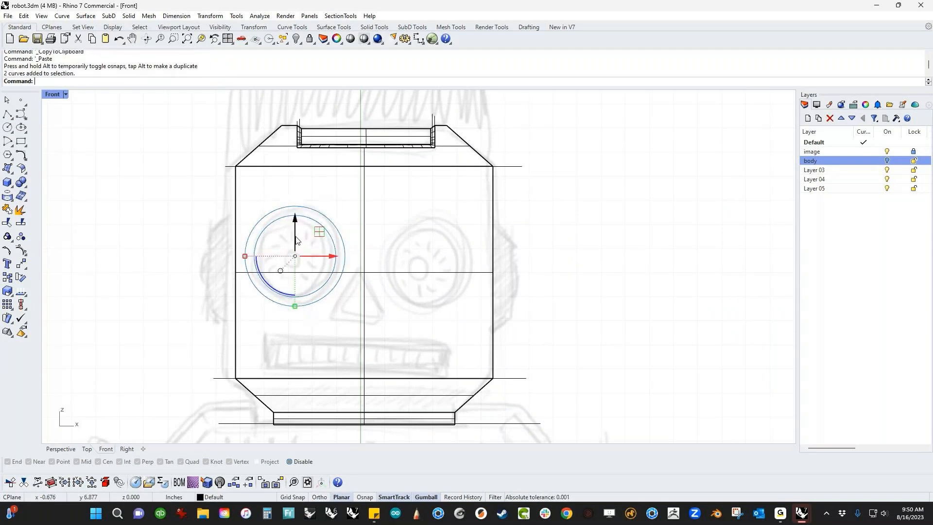
pyautogui.click(335, 203)
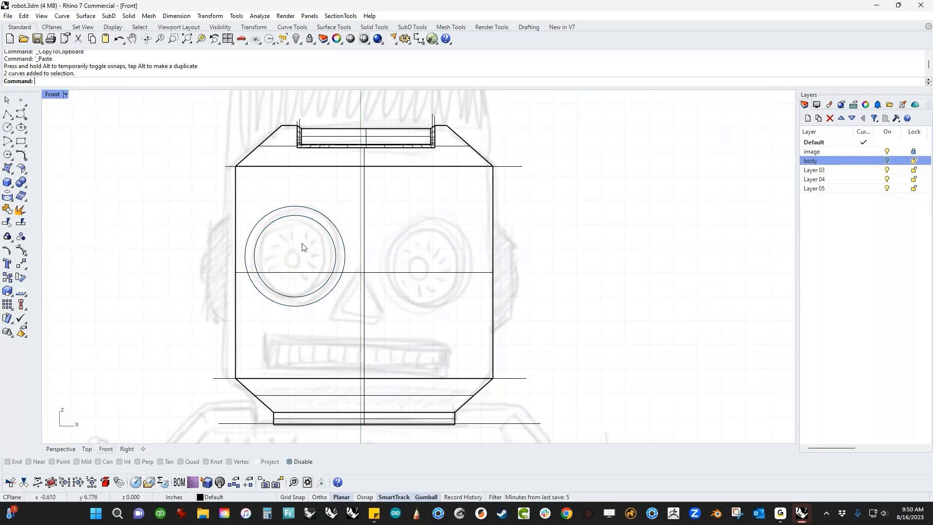
# Duplicate the inner ring circle in place and scale the copy down to a small circle at the eye's center.
pyautogui.scroll(2, 302, 248)
pyautogui.click(286, 327)
pyautogui.hotkey('ctrl', 'c')
pyautogui.hotkey('ctrl', 'v')
pyautogui.keyDown('shift'); pyautogui.moveTo(230, 258); pyautogui.dragTo(281, 262); pyautogui.keyUp('shift')
pyautogui.press('Escape')
pyautogui.press('Escape')
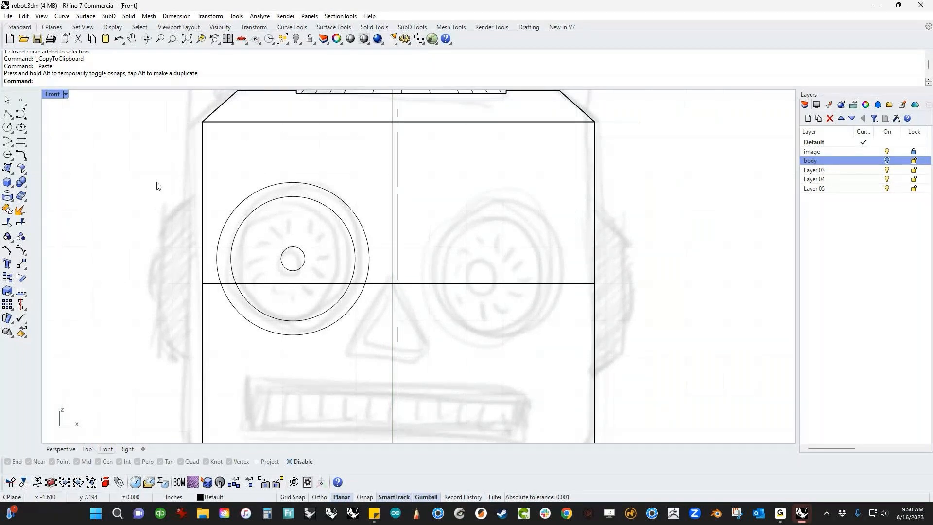
# Draw a narrow vertical rounded rectangle as a slot between the small center circle and the inner ring of the eye.
pyautogui.click(22, 142)
pyautogui.click(35, 146)
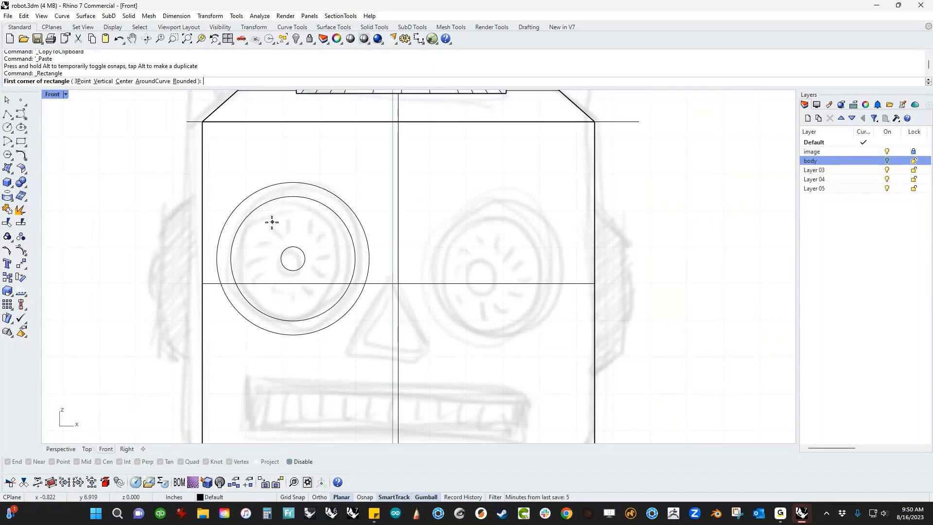
pyautogui.click(289, 237)
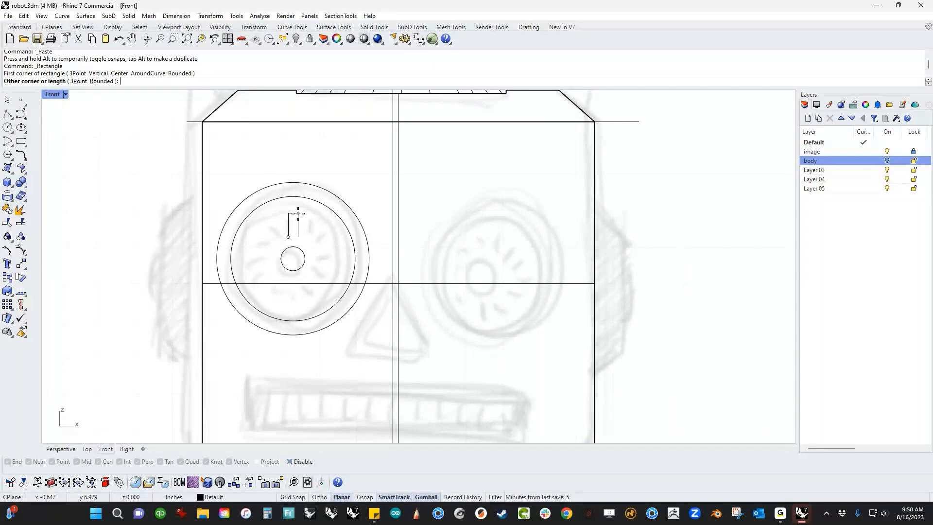
pyautogui.write('r')
pyautogui.press('Return')
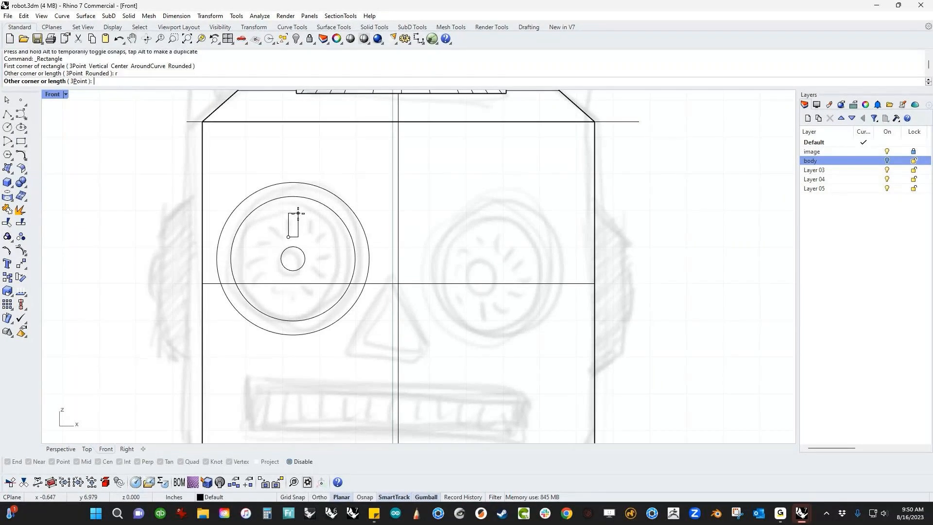
pyautogui.scroll(4, 298, 213)
pyautogui.click(293, 204)
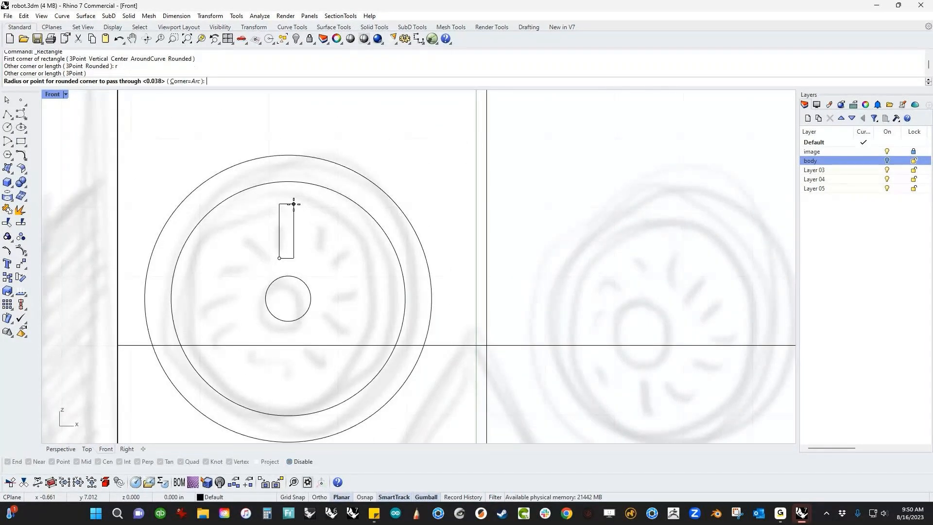
pyautogui.click(294, 208)
# Polar-array the rounded slot around the eye's center with 10 items over a 360-degree fill angle.
pyautogui.scroll(-5, 291, 258)
pyautogui.click(283, 235)
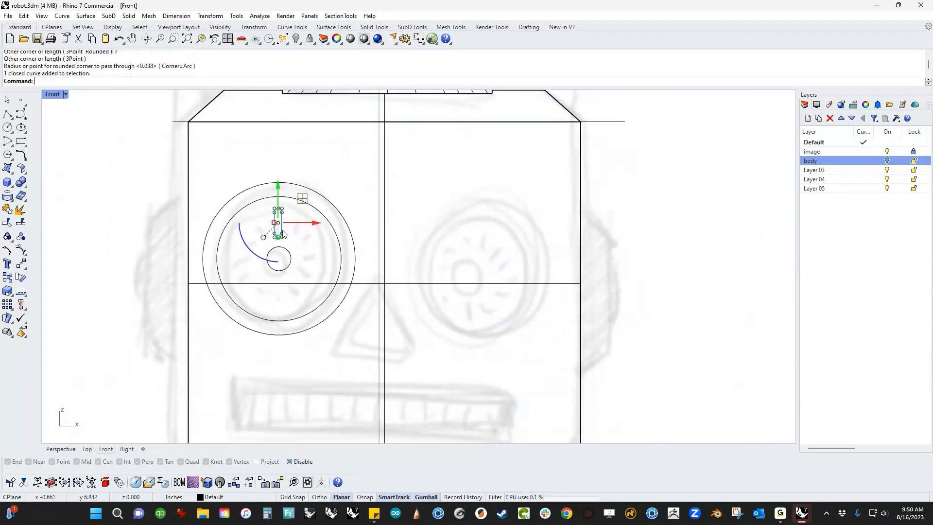
pyautogui.click(208, 16)
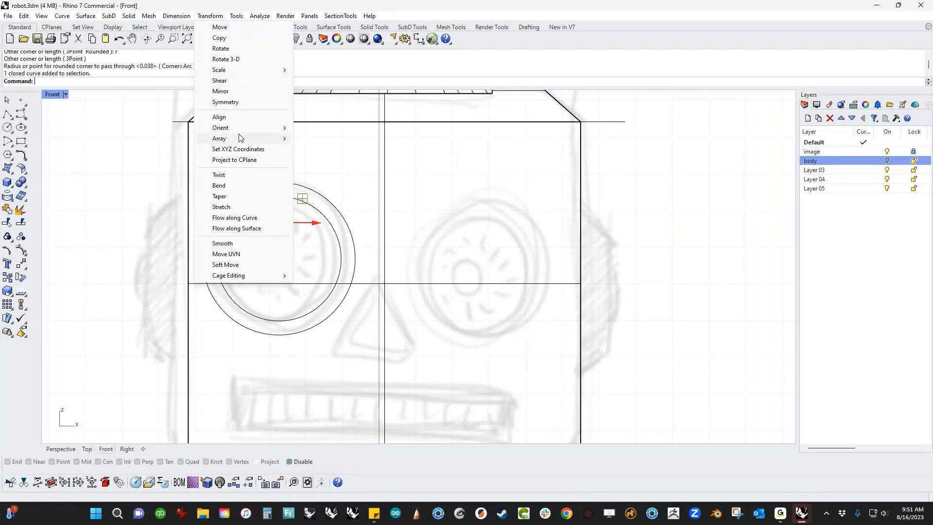
pyautogui.moveTo(237, 137)
pyautogui.click(315, 149)
pyautogui.scroll(2, 291, 285)
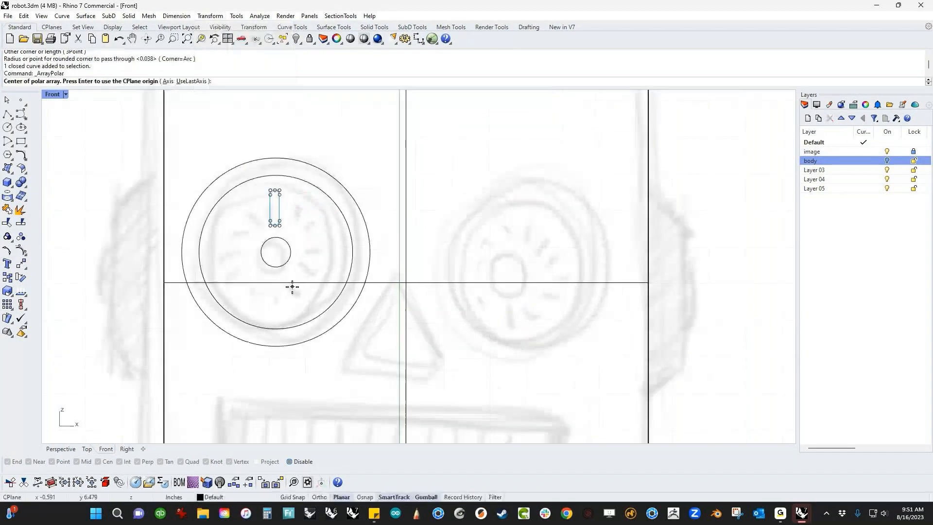
pyautogui.click(307, 314)
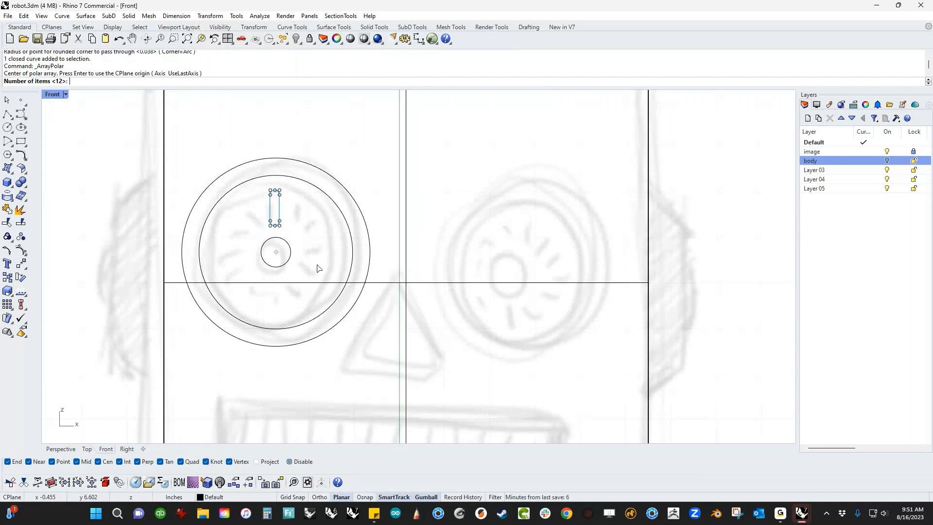
pyautogui.press('Return')
pyautogui.press('Return')
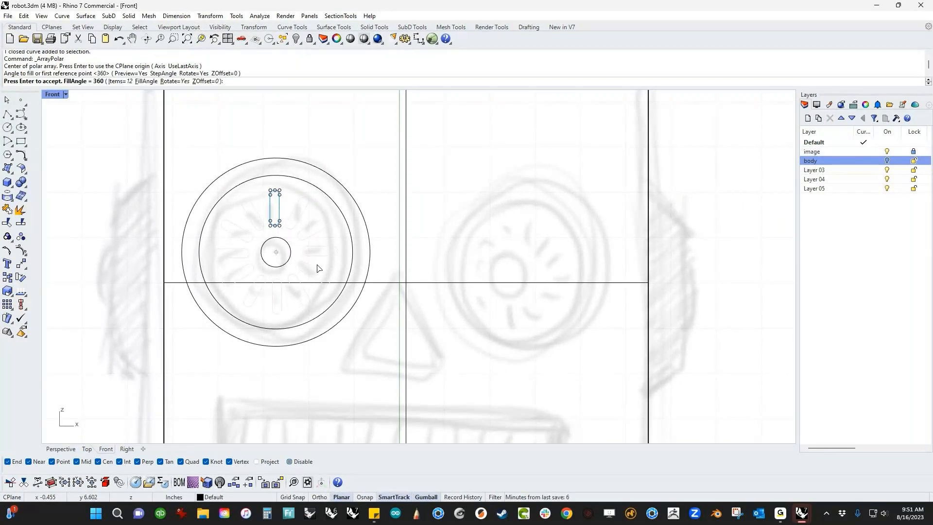
pyautogui.click(119, 81)
pyautogui.write('10')
pyautogui.press('Return')
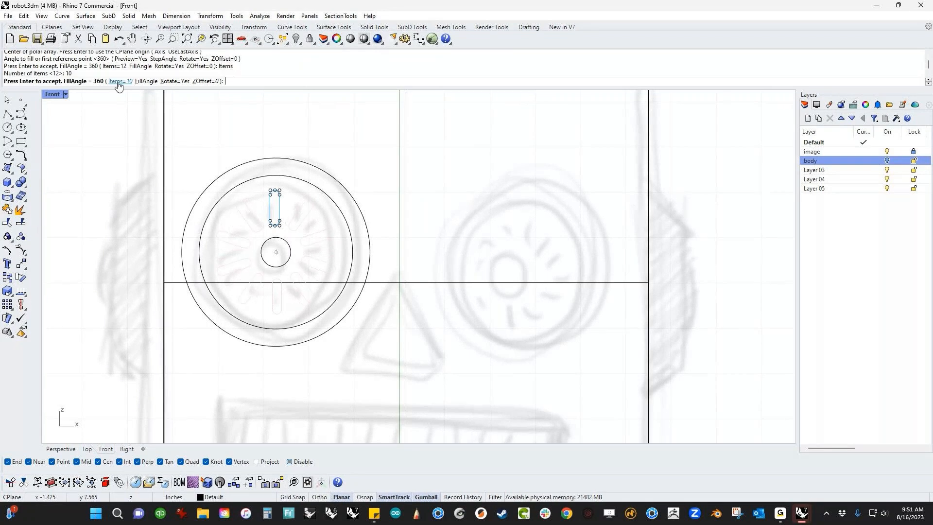
pyautogui.press('Return')
# Select all the left eye's curves without the head solid and copy them horizontally onto the sketch's right eye.
pyautogui.moveTo(220, 216); pyautogui.dragTo(161, 235, button='right')
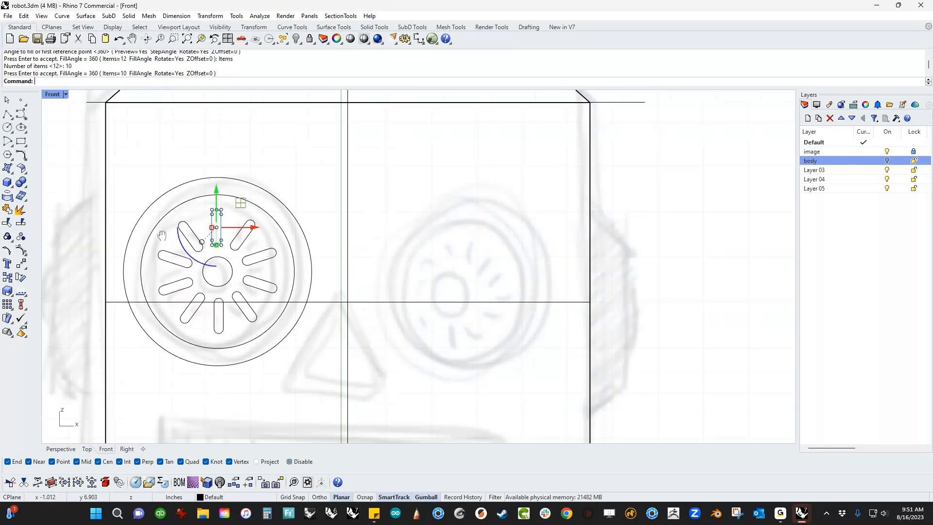
pyautogui.scroll(-3, 177, 173)
pyautogui.moveTo(252, 170); pyautogui.dragTo(185, 315)
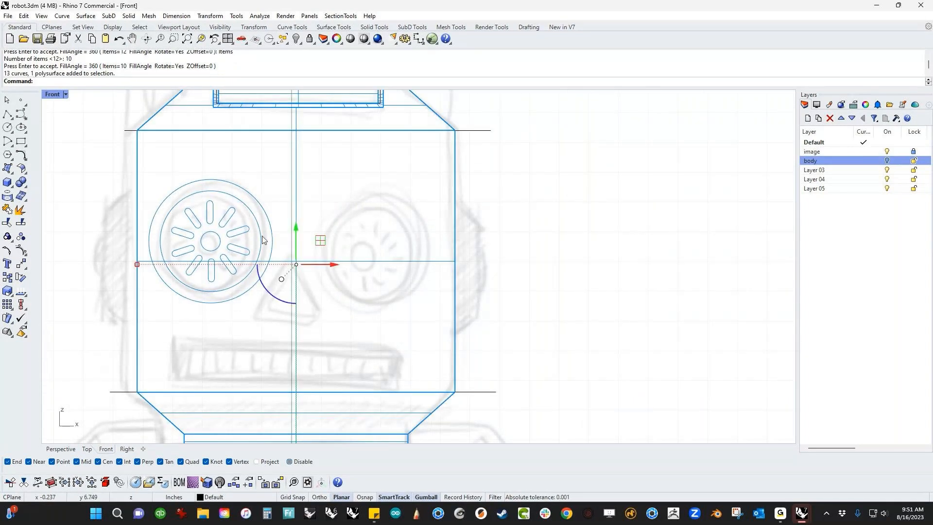
pyautogui.keyDown('ctrl'); pyautogui.click(247, 261); pyautogui.keyUp('ctrl')
pyautogui.moveTo(245, 241); pyautogui.dragTo(379, 258)
pyautogui.click(512, 268)
pyautogui.moveTo(450, 306); pyautogui.dragTo(455, 286, button='right')
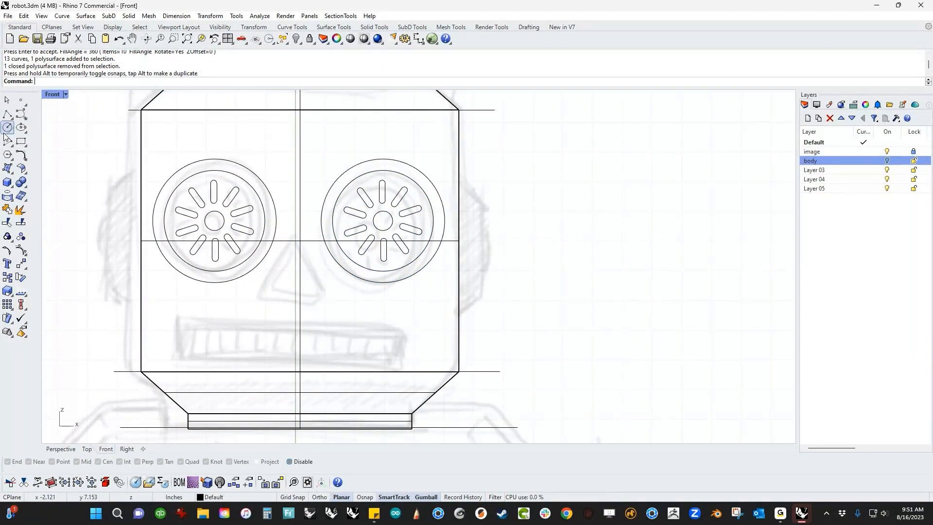
pyautogui.click(23, 143)
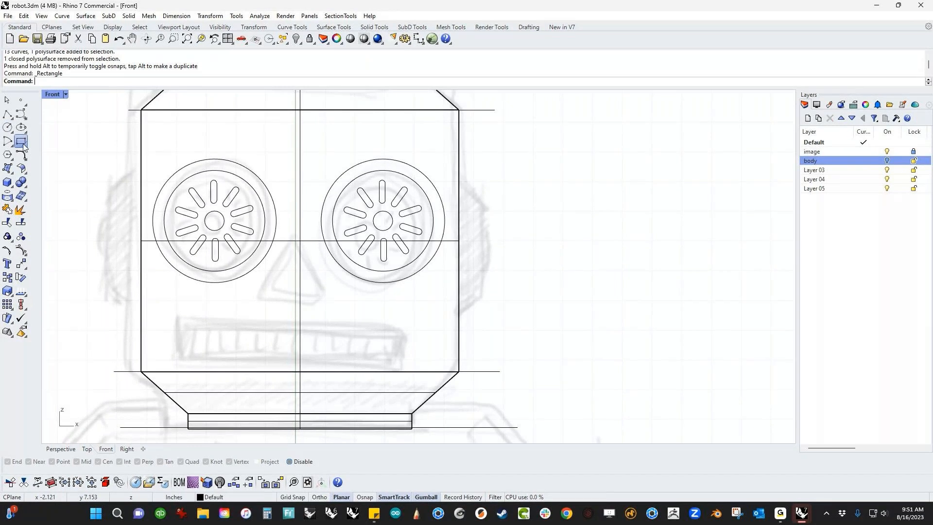
pyautogui.click(173, 316)
pyautogui.click(414, 367)
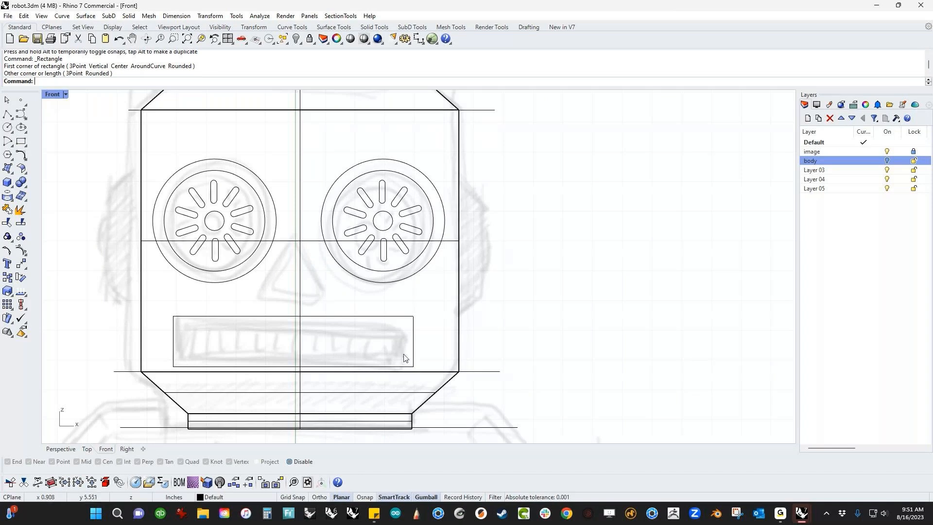
pyautogui.click(413, 358)
pyautogui.press('Delete')
# Draw a rounded rectangle about 2 in wide and 0.4 in high around the sketched mouth.
pyautogui.click(21, 141)
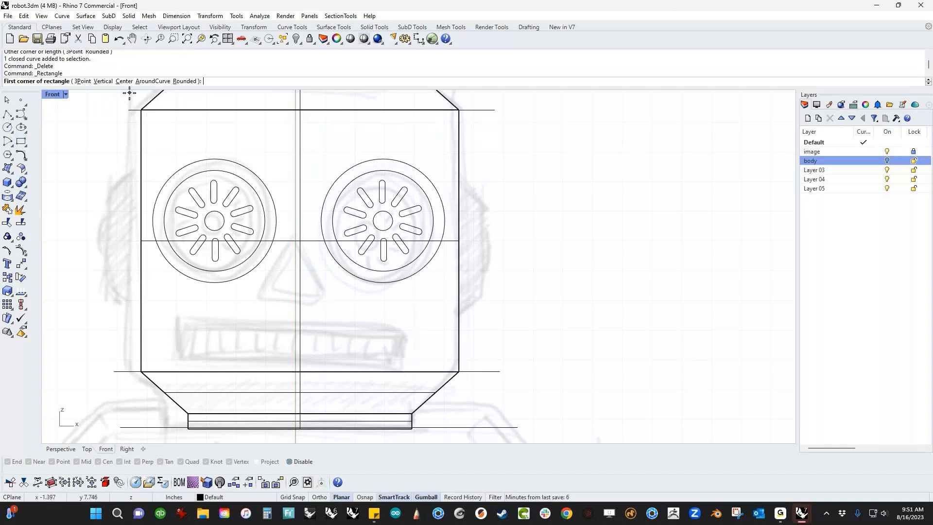
pyautogui.click(185, 81)
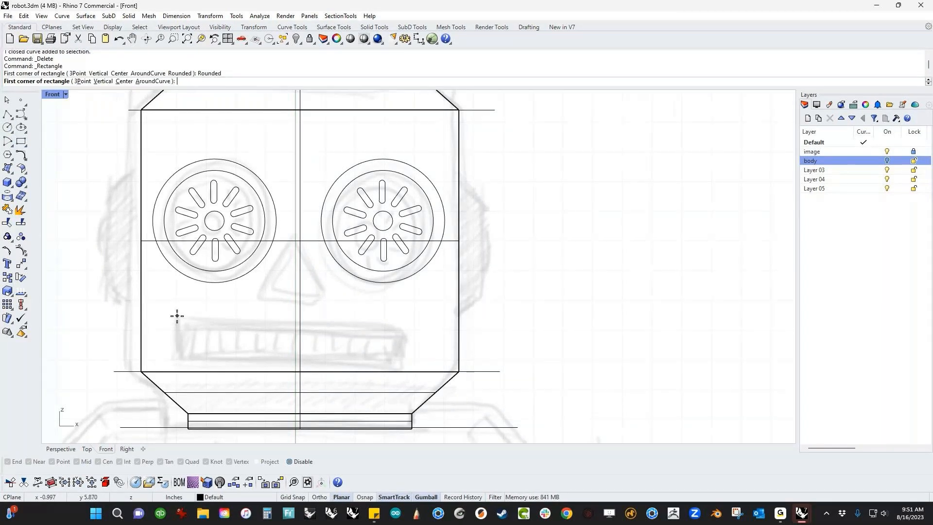
pyautogui.click(177, 315)
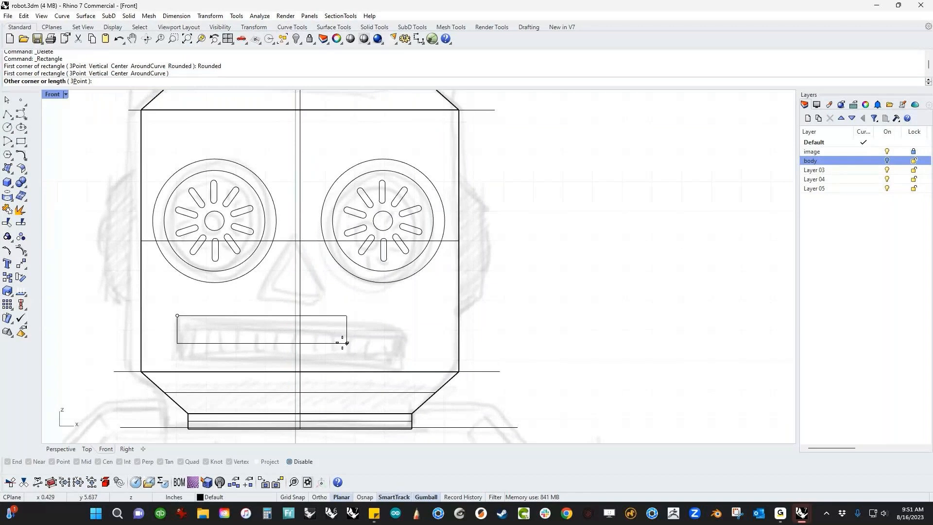
pyautogui.click(412, 364)
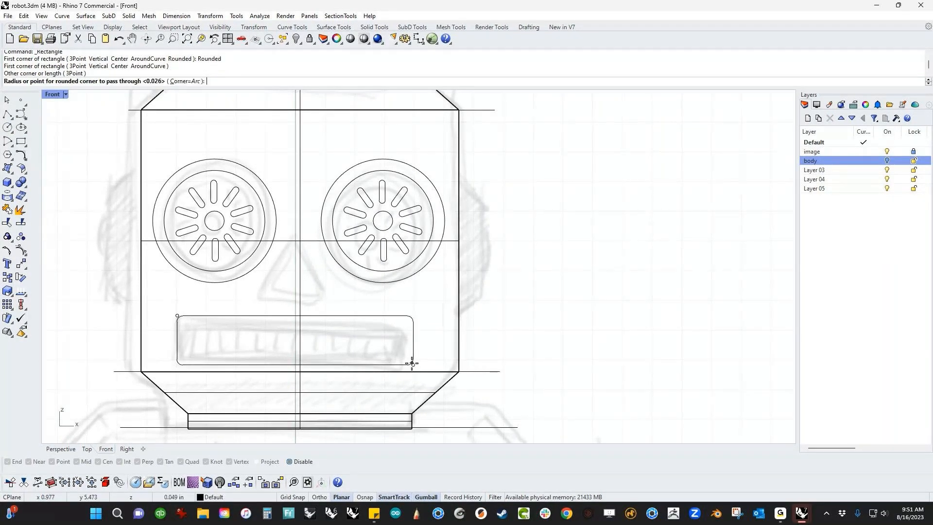
pyautogui.press('Return')
# Duplicate the rounded mouth outline in place and scale the copy down in width and height as an inner outline.
pyautogui.click(411, 363)
pyautogui.hotkey('ctrl', 'c')
pyautogui.hotkey('ctrl', 'v')
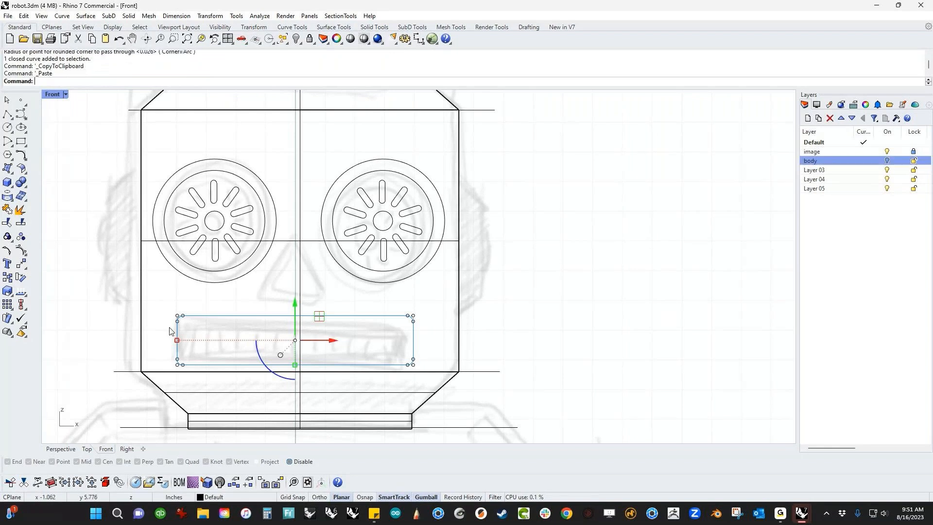
pyautogui.scroll(2, 173, 331)
pyautogui.scroll(3, 173, 332)
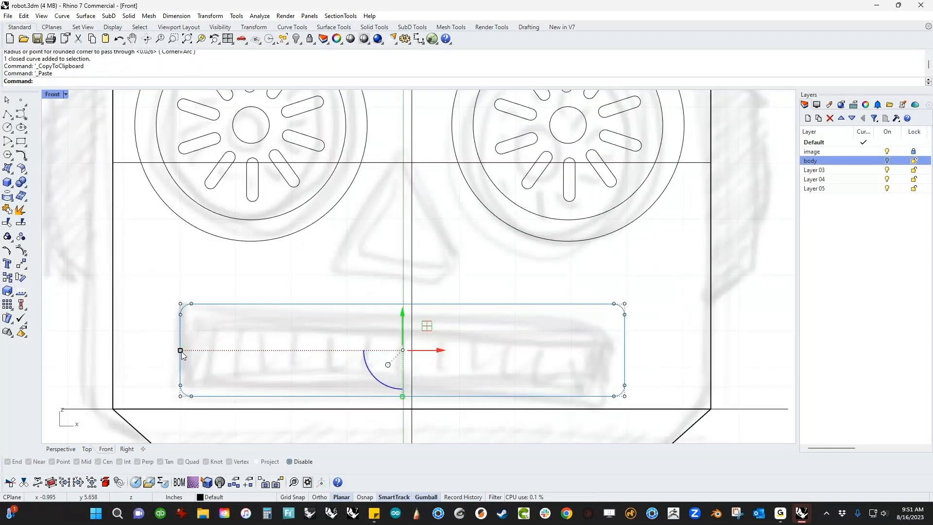
pyautogui.moveTo(181, 351); pyautogui.dragTo(188, 352)
pyautogui.moveTo(402, 396); pyautogui.dragTo(401, 383)
pyautogui.click(271, 350)
pyautogui.moveTo(300, 348); pyautogui.dragTo(284, 332, button='right')
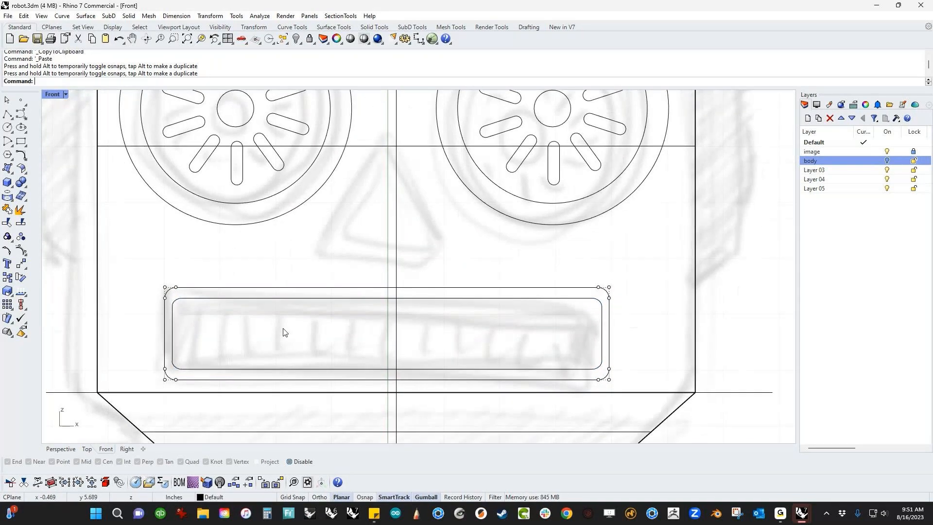
# Draw a narrow vertical rectangle near the mouth's left end, spanning from the inner outline's upper edge to its lower edge.
pyautogui.scroll(-3, 284, 332)
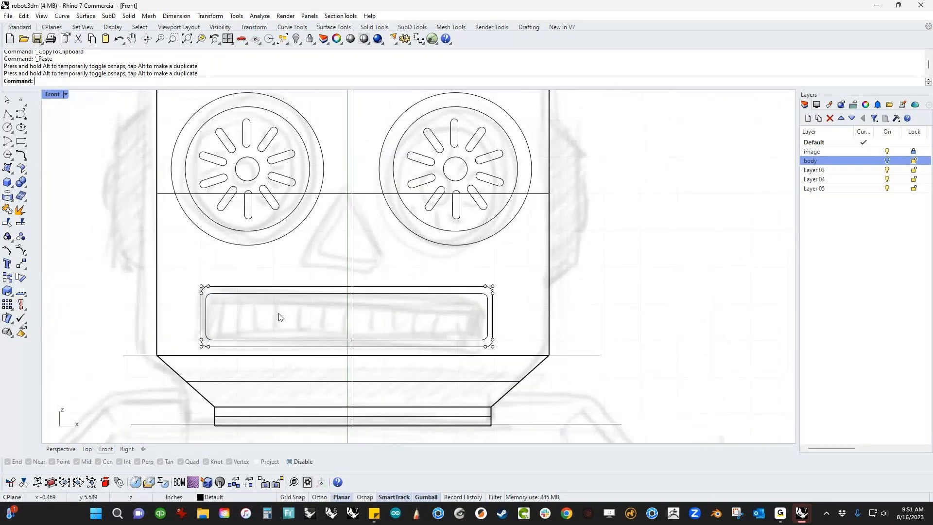
pyautogui.click(21, 141)
pyautogui.scroll(3, 197, 321)
pyautogui.click(249, 268)
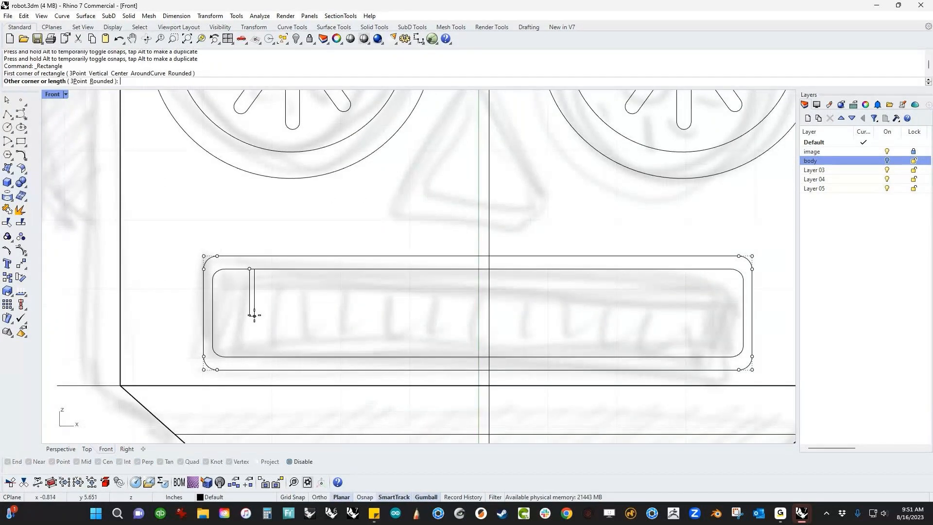
pyautogui.press('alt')
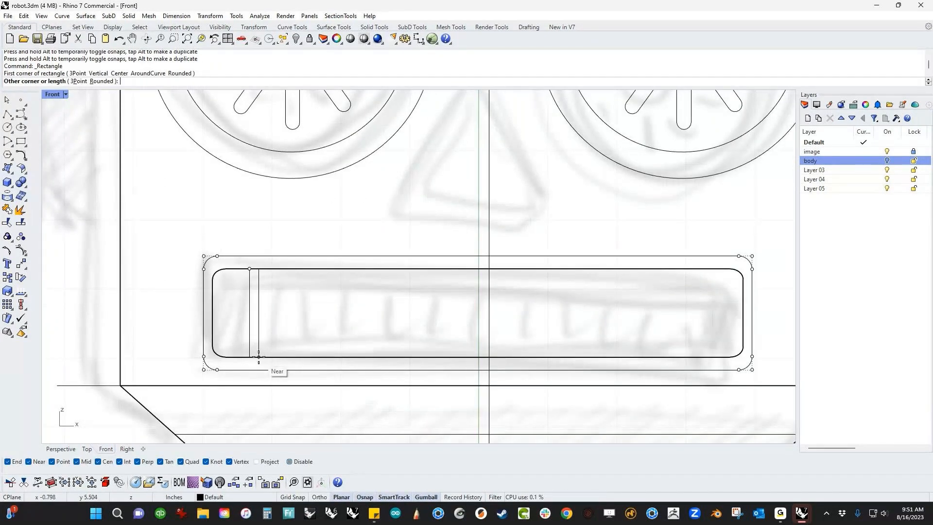
pyautogui.click(258, 357)
# Linear-array the narrow bar horizontally across the mouth with 9 items spaced about 0.2 in apart.
pyautogui.scroll(-3, 258, 357)
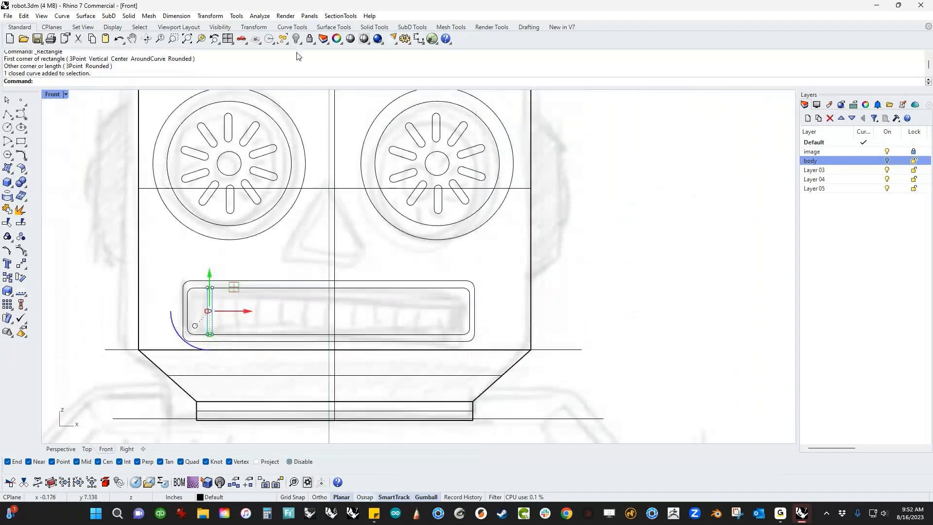
pyautogui.click(210, 15)
pyautogui.moveTo(214, 141)
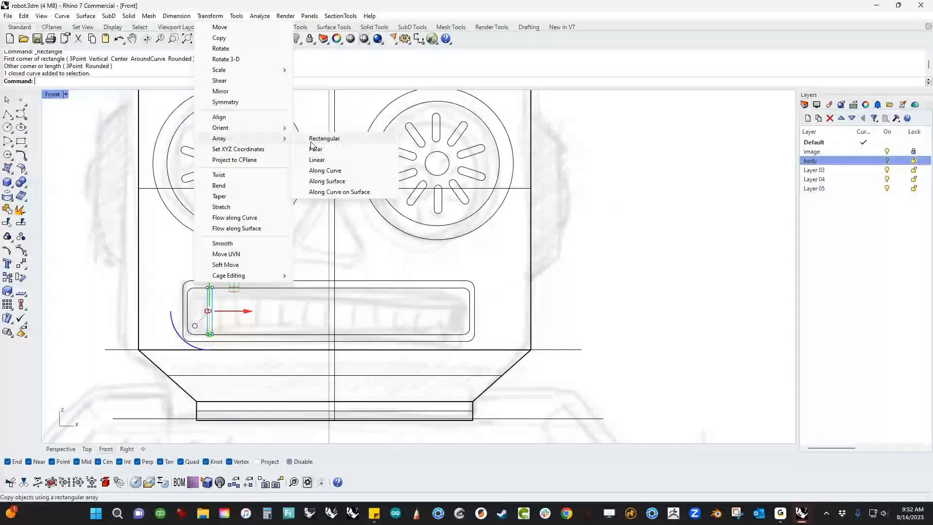
pyautogui.click(316, 160)
pyautogui.write('6')
pyautogui.press('Return')
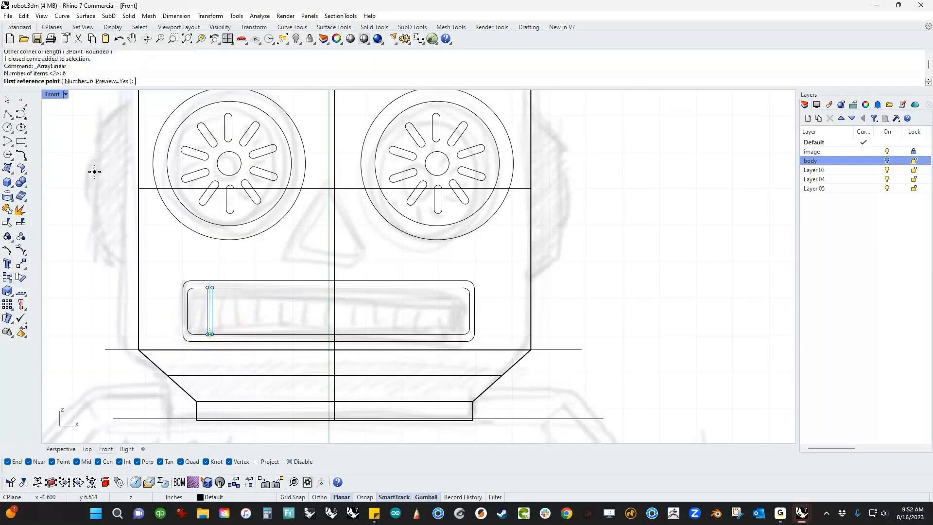
pyautogui.click(210, 334)
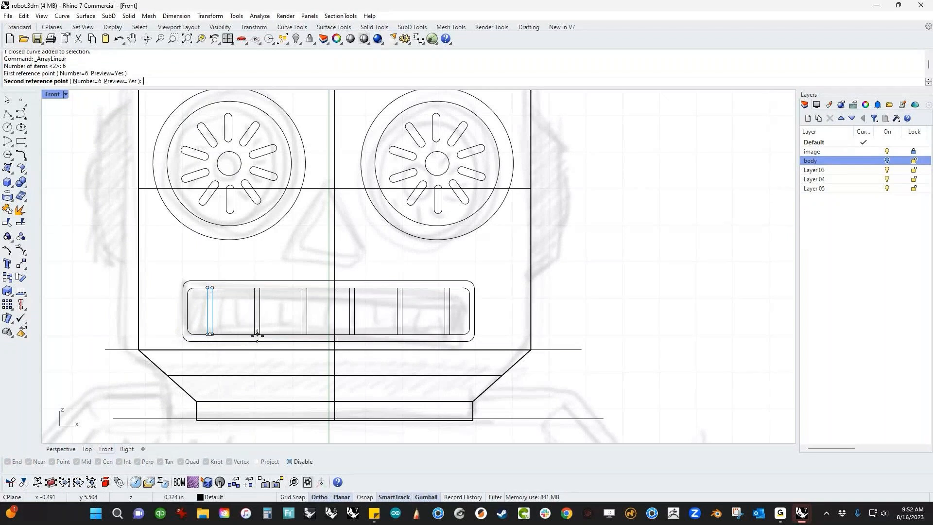
pyautogui.click(83, 82)
pyautogui.write('9')
pyautogui.press('Return')
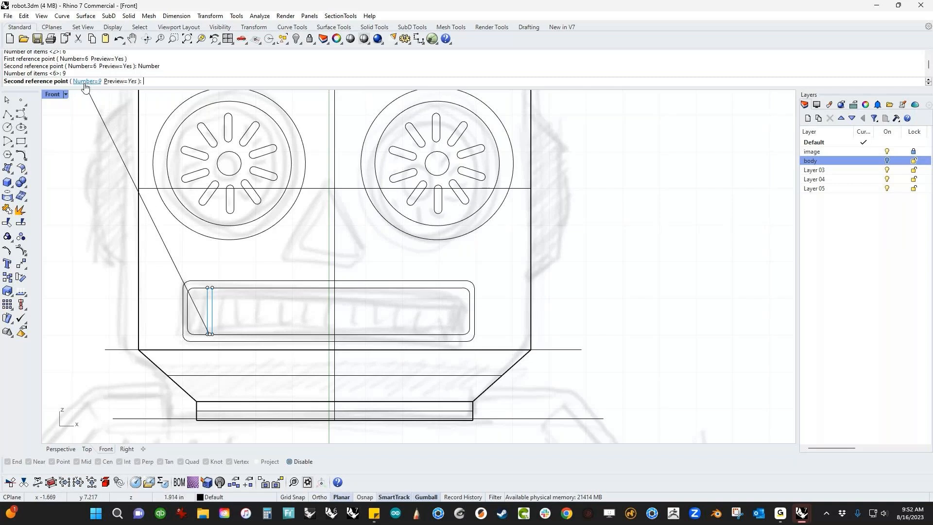
pyautogui.press('shift')
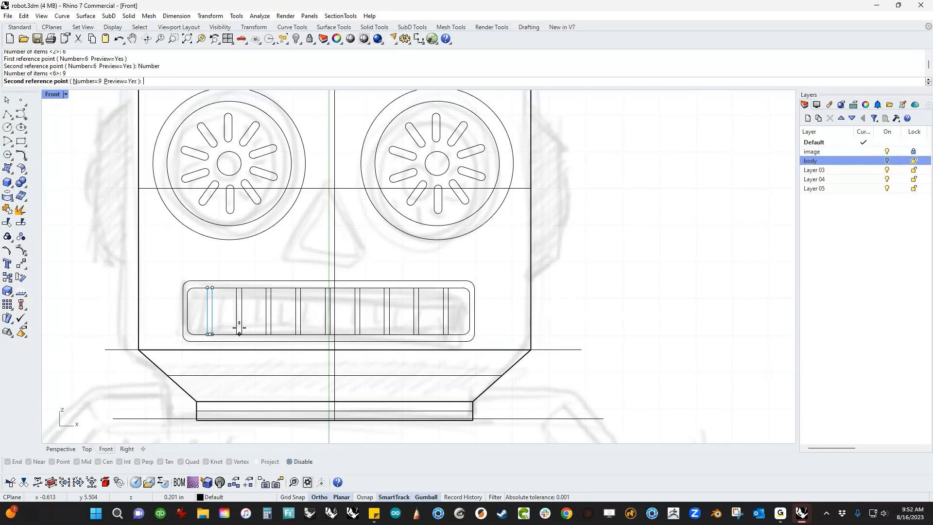
pyautogui.click(239, 328)
pyautogui.click(588, 333)
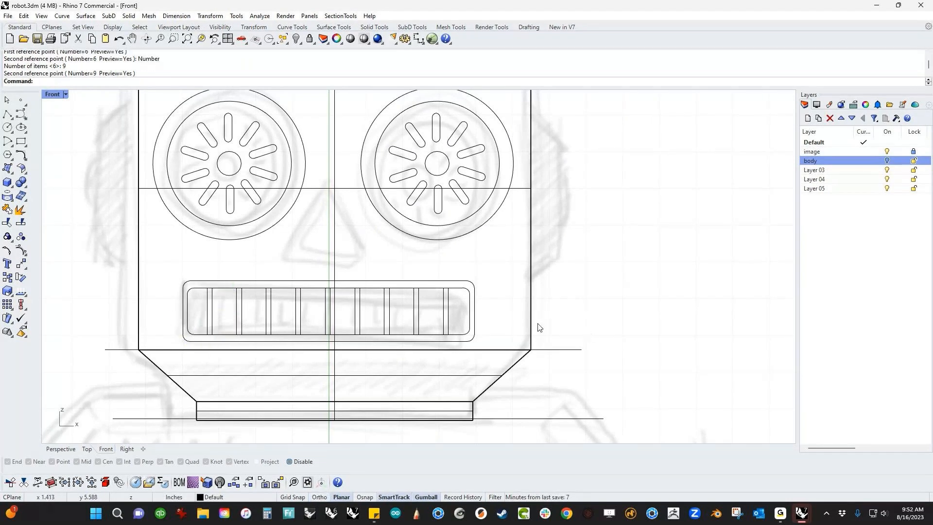
# Apply Curve Boolean to the nine bars and the inner mouth outline, excluding the head solid, keeping the ten tooth regions between the bars.
pyautogui.moveTo(537, 327); pyautogui.dragTo(506, 327, button='right')
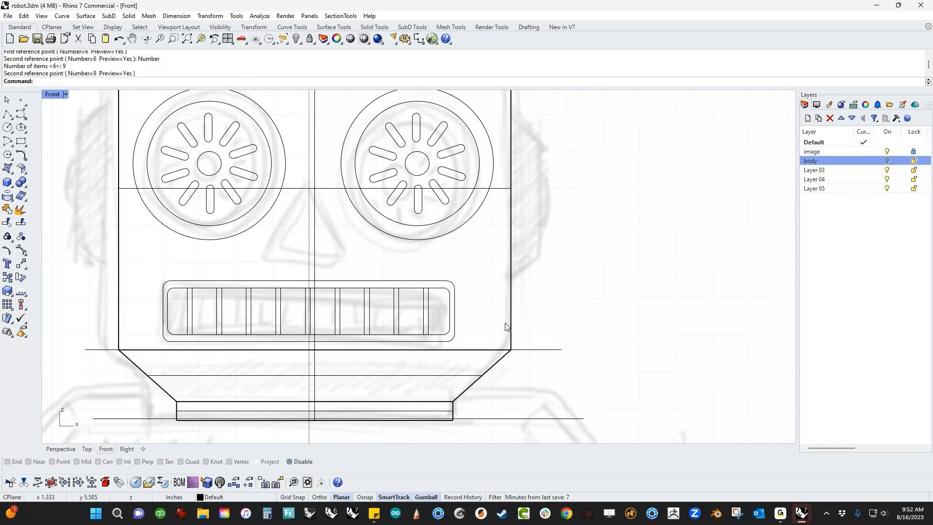
pyautogui.scroll(3, 194, 313)
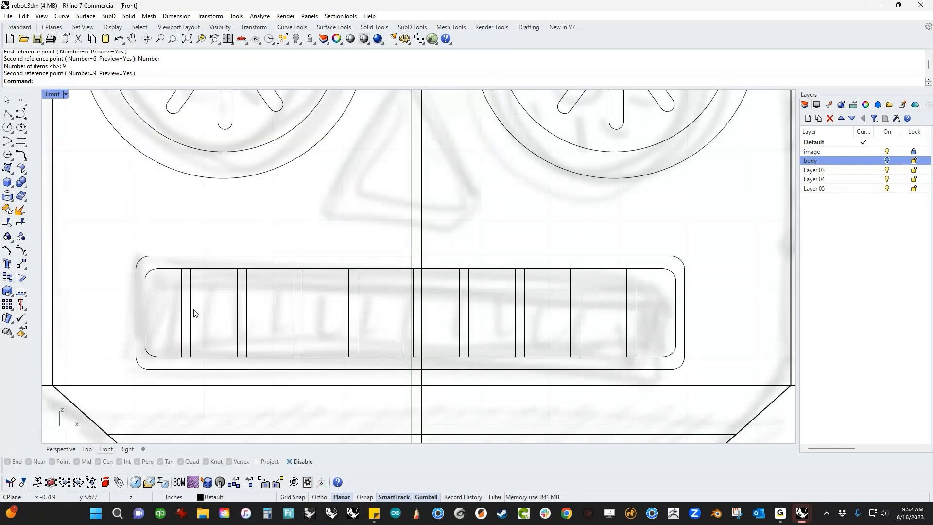
pyautogui.scroll(-3, 194, 313)
pyautogui.scroll(2, 192, 310)
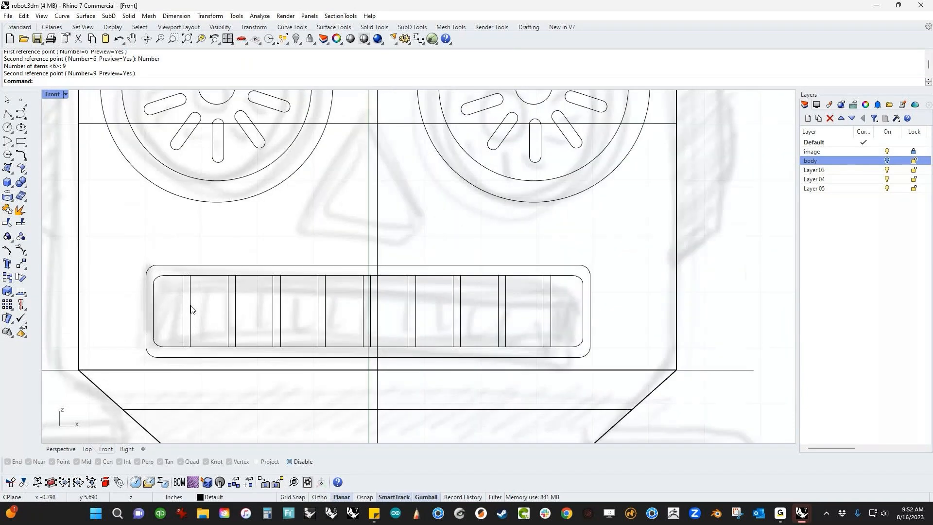
pyautogui.moveTo(570, 319); pyautogui.dragTo(173, 328)
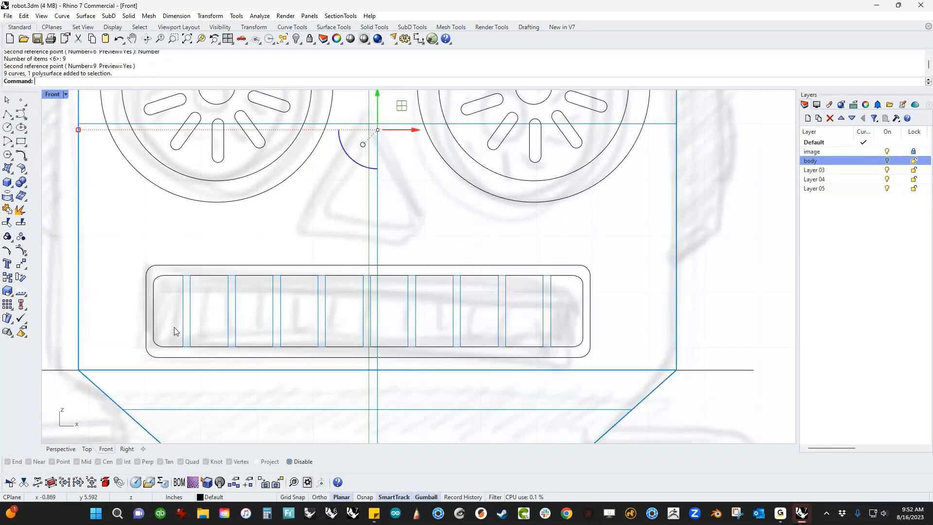
pyautogui.keyDown('shift'); pyautogui.click(154, 335); pyautogui.keyUp('shift')
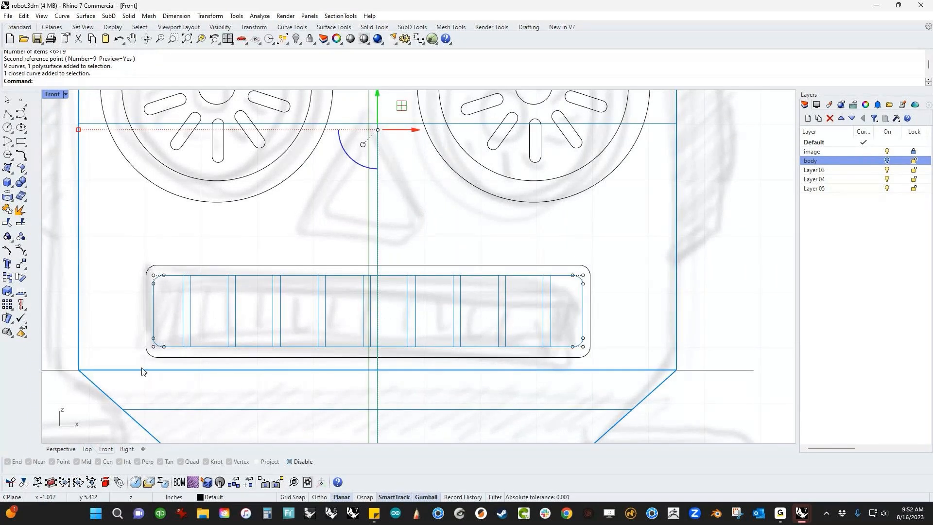
pyautogui.keyDown('ctrl'); pyautogui.click(141, 371); pyautogui.keyUp('ctrl')
pyautogui.write('cb')
pyautogui.press('Return')
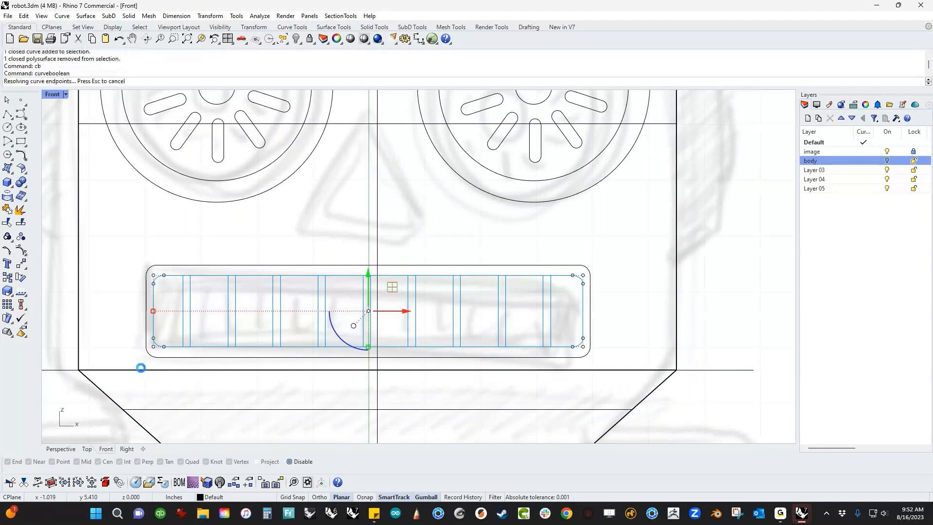
pyautogui.click(169, 330)
pyautogui.click(206, 324)
pyautogui.click(253, 325)
pyautogui.click(300, 323)
pyautogui.click(346, 320)
pyautogui.click(381, 309)
pyautogui.click(441, 311)
pyautogui.click(477, 308)
pyautogui.click(534, 316)
pyautogui.click(559, 311)
pyautogui.press('Return')
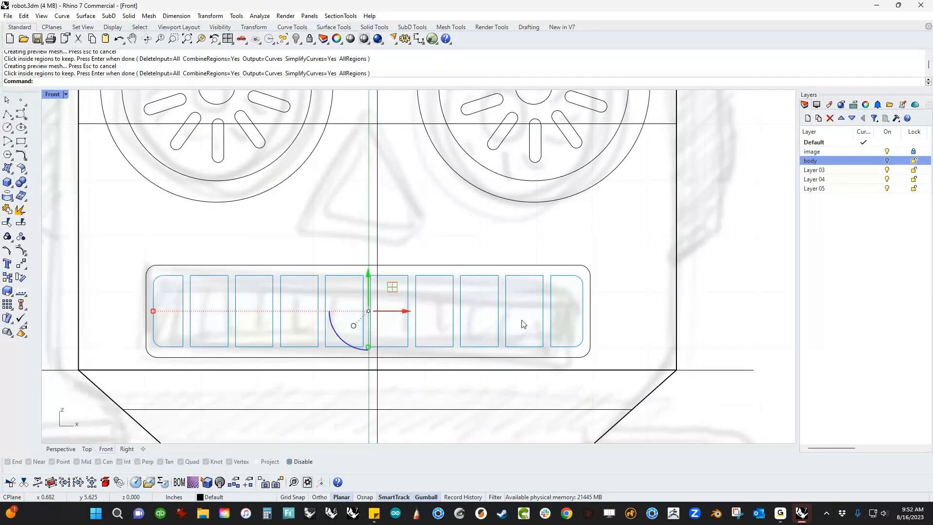
pyautogui.click(716, 338)
# Draw a closed triangular polyline over the sketched nose, with its apex between the eyes and its base above the mouth.
pyautogui.scroll(-4, 716, 338)
pyautogui.moveTo(717, 338); pyautogui.dragTo(561, 354, button='right')
pyautogui.scroll(-2, 561, 354)
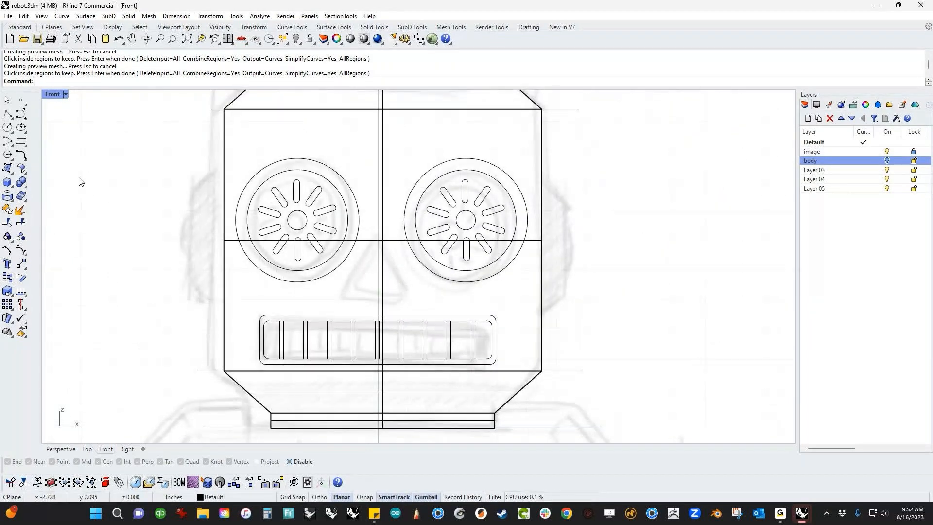
pyautogui.click(10, 116)
pyautogui.scroll(2, 333, 218)
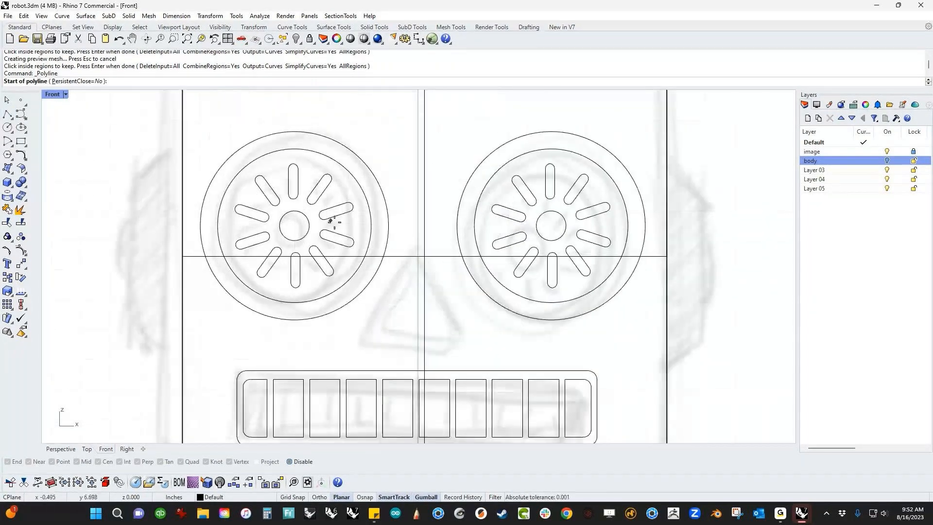
pyautogui.click(417, 250)
pyautogui.click(360, 347)
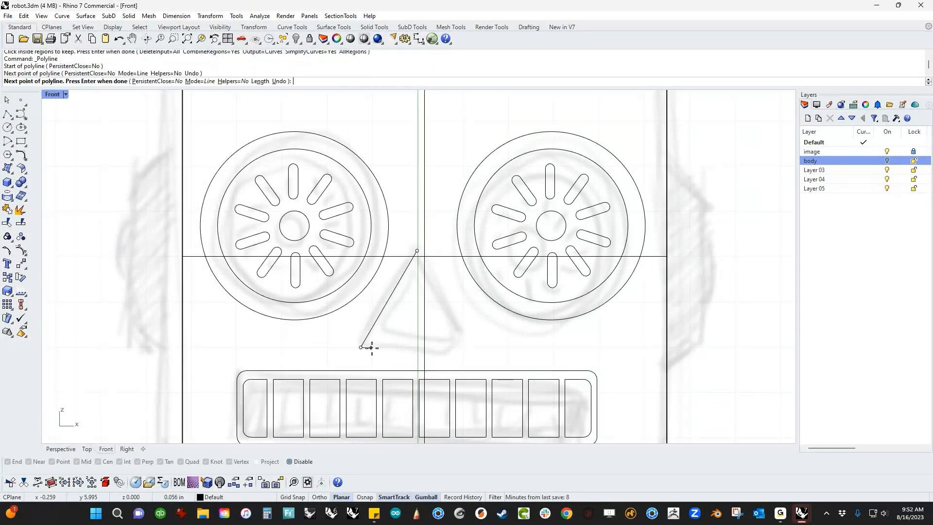
pyautogui.click(482, 348)
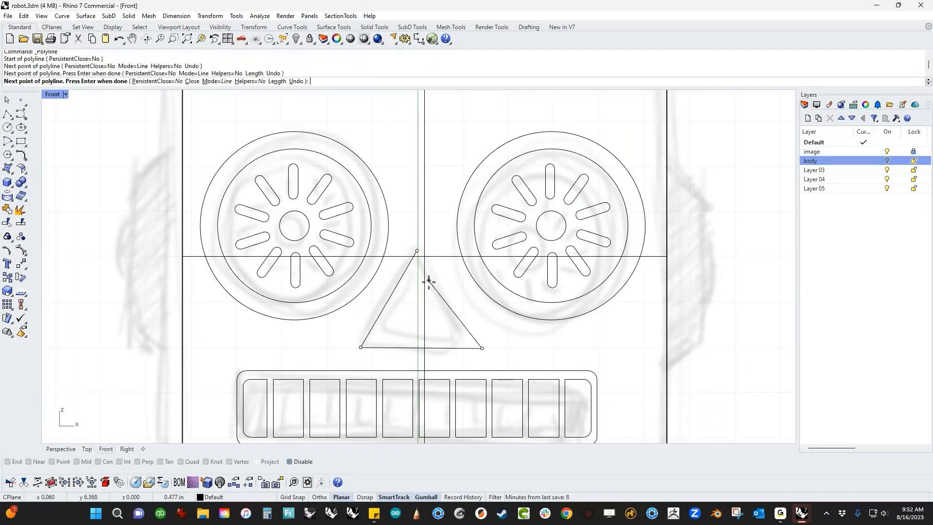
pyautogui.click(417, 251)
# Duplicate the nose triangle in place, scale the copy down and center it inside the original.
pyautogui.click(474, 340)
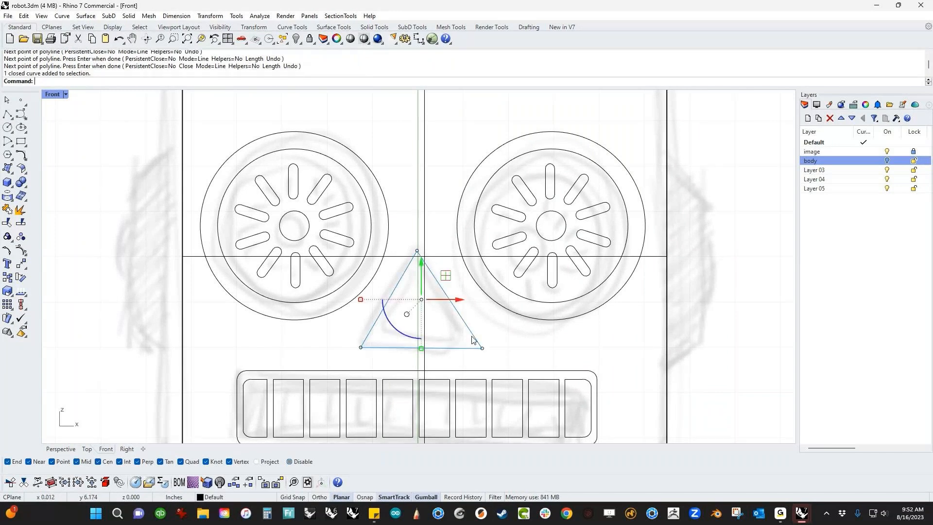
pyautogui.hotkey('ctrl', 'c')
pyautogui.hotkey('ctrl', 'v')
pyautogui.moveTo(360, 299); pyautogui.dragTo(422, 306)
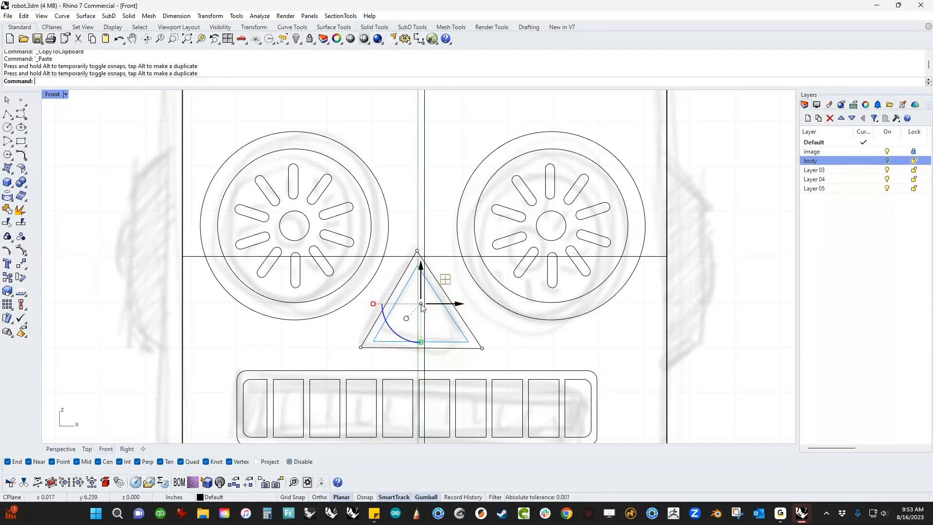
pyautogui.scroll(-6, 223, 263)
pyautogui.press('Escape')
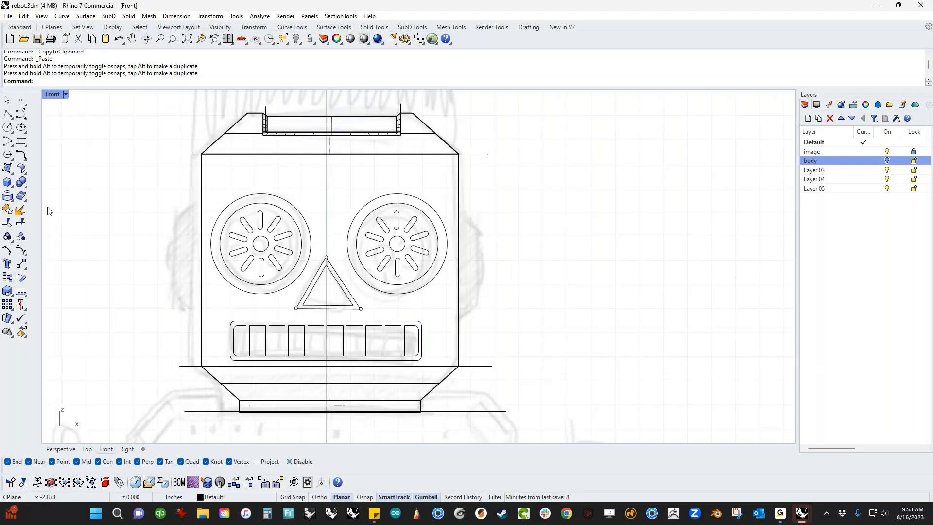
pyautogui.click(22, 223)
pyautogui.press('Escape')
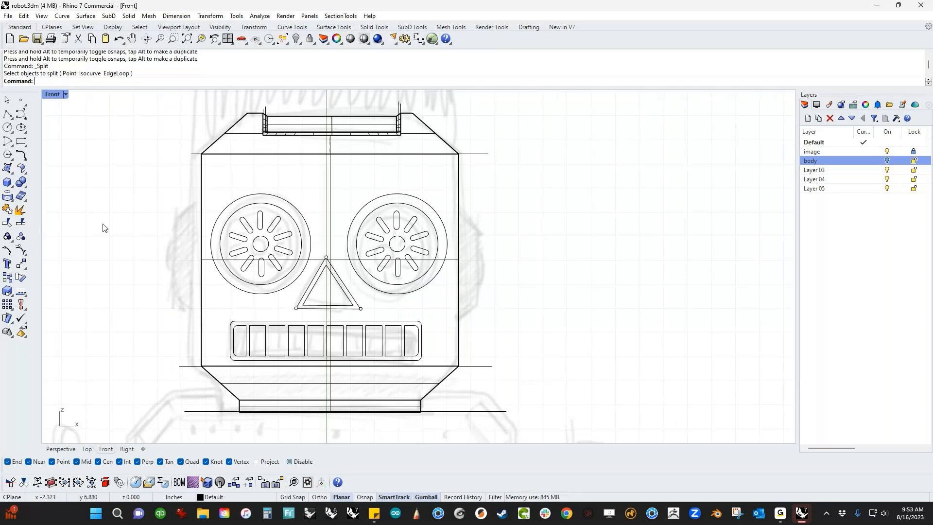
# Show the head shaded in perspective and split its front face with all the eye, nose and mouth curves using SplitFace.
pyautogui.press('F4')
pyautogui.middleClick(345, 324)
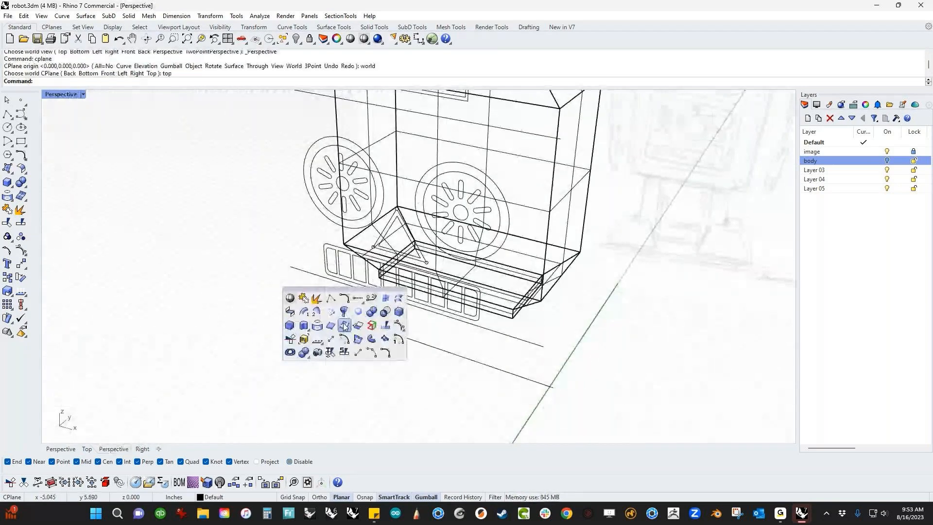
pyautogui.click(290, 298)
pyautogui.write('SplitFace')
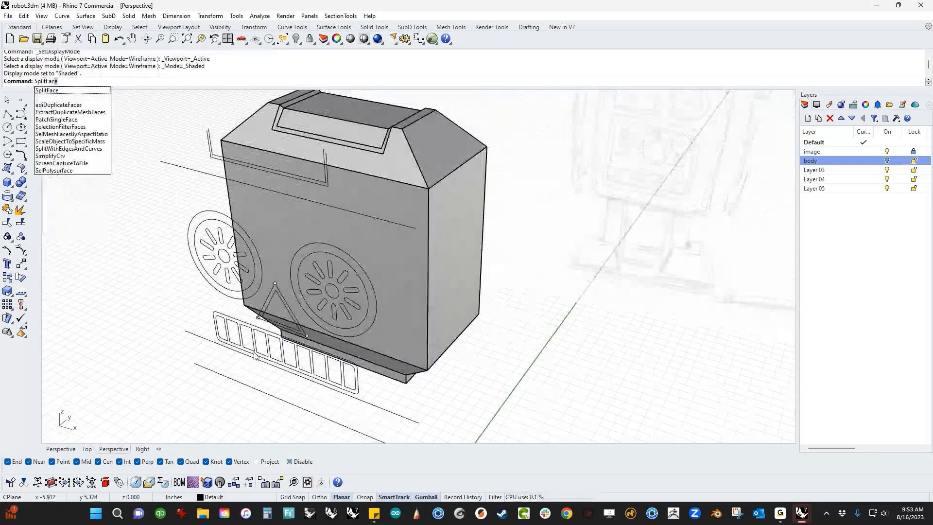
pyautogui.press('Return')
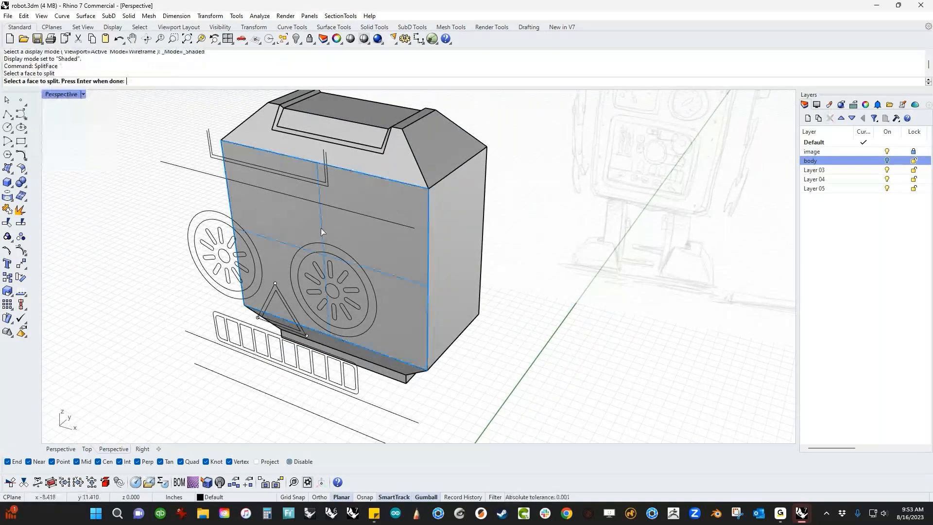
pyautogui.rightClick(318, 228)
pyautogui.moveTo(452, 364); pyautogui.dragTo(131, 210, button='right')
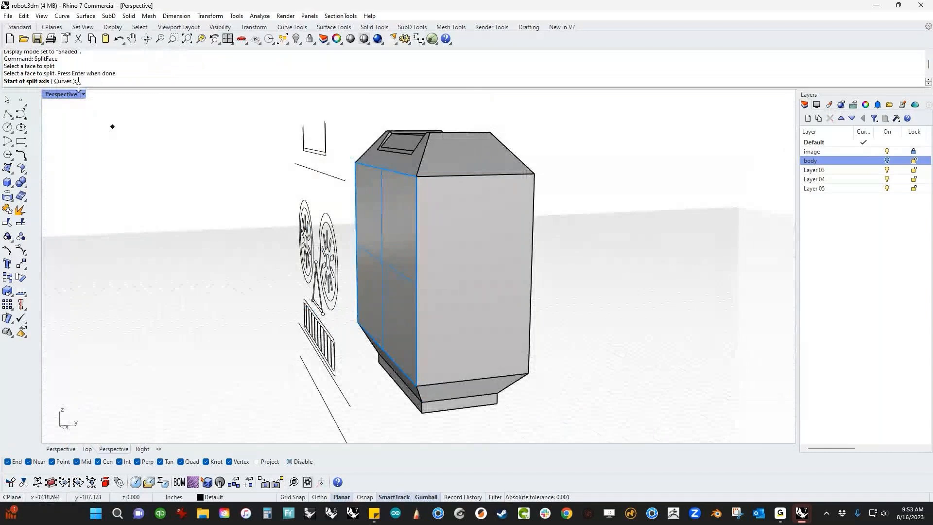
pyautogui.click(64, 81)
pyautogui.moveTo(267, 215); pyautogui.dragTo(361, 384)
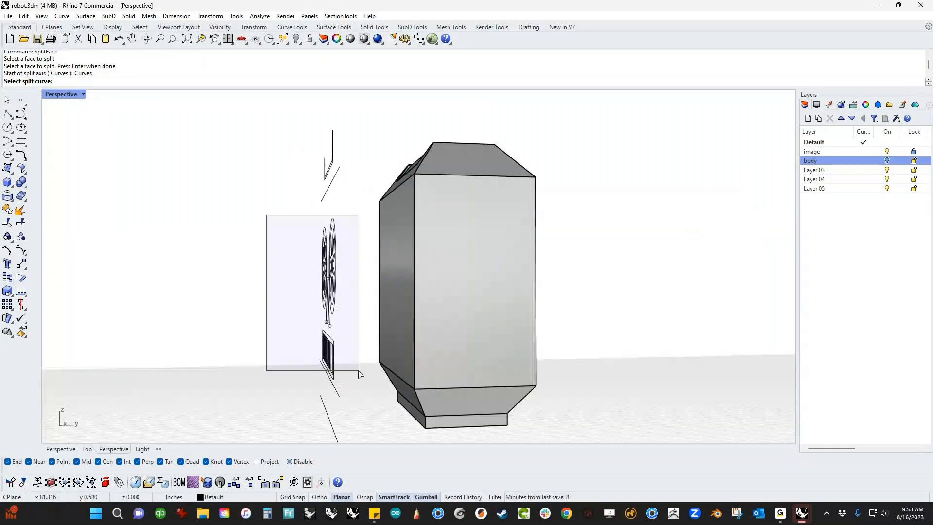
pyautogui.moveTo(338, 391); pyautogui.dragTo(433, 408, button='right')
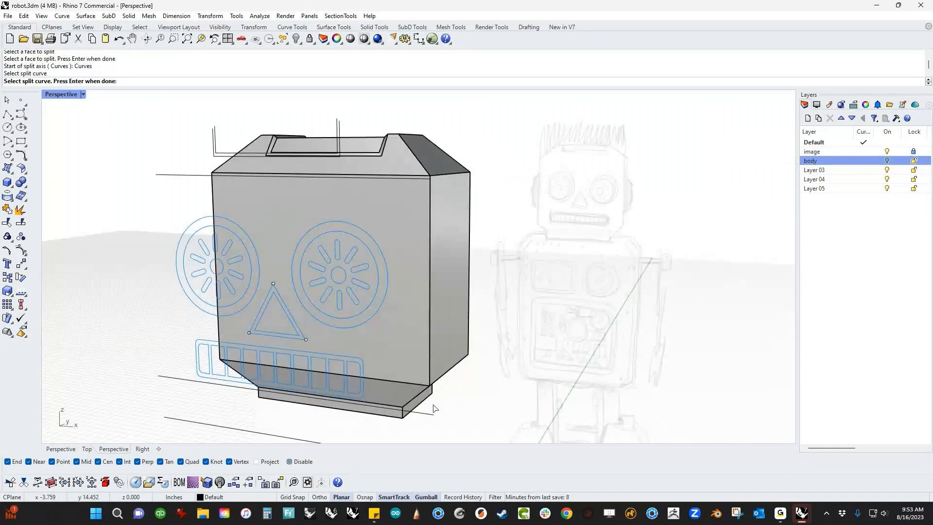
pyautogui.rightClick(506, 314)
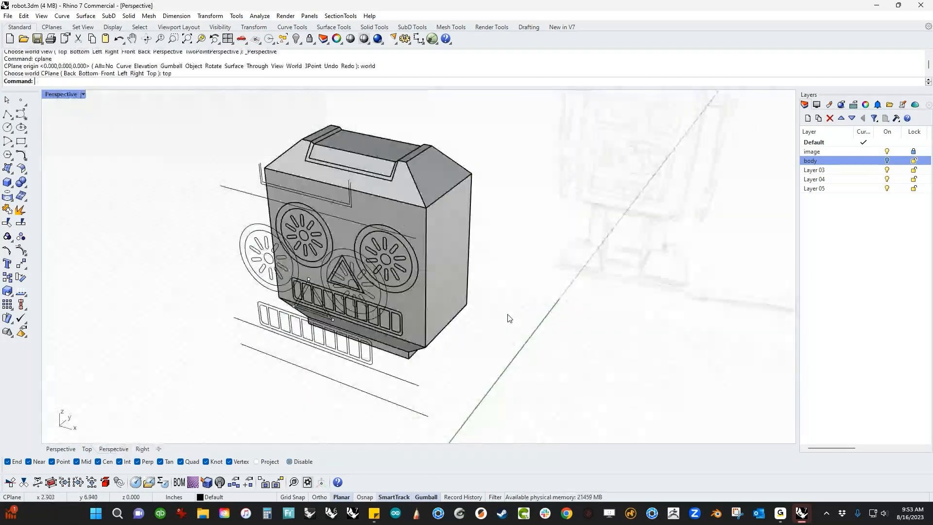
# Select all the curves and hide them.
pyautogui.moveTo(507, 318); pyautogui.dragTo(386, 318, button='right')
pyautogui.scroll(5, 451, 305)
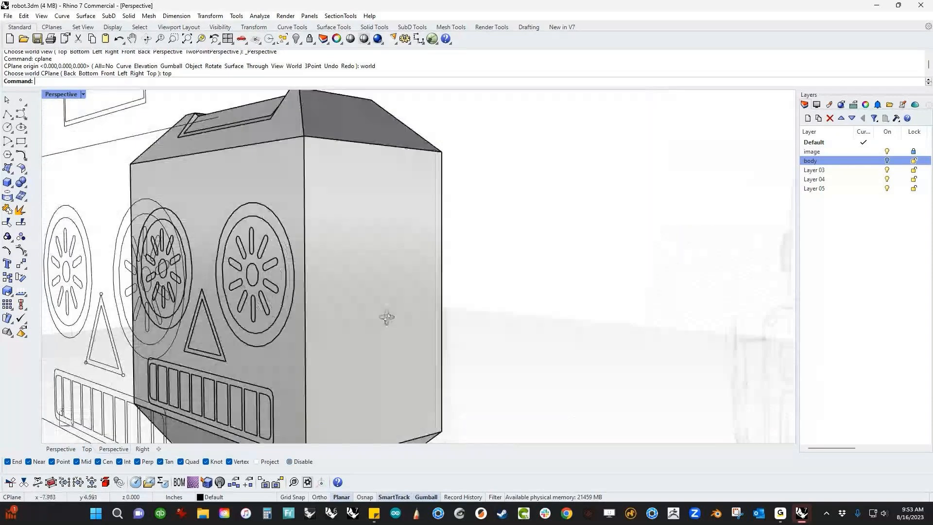
pyautogui.scroll(-5, 269, 336)
pyautogui.moveTo(270, 337); pyautogui.dragTo(216, 332, button='right')
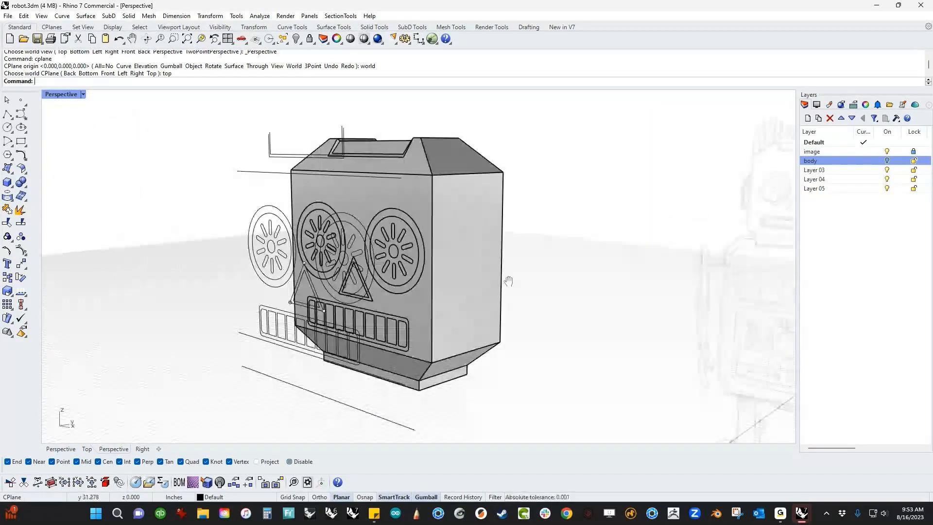
pyautogui.write('h')
pyautogui.press('Return')
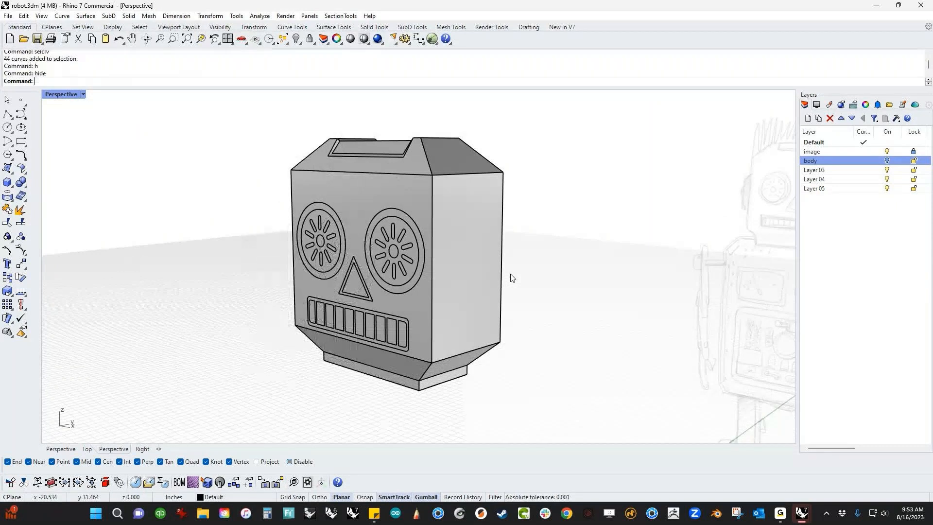
# Extrude the left eye's outer ring, radial slots and center circle outward from the face by about 0.08 in.
pyautogui.scroll(3, 511, 278)
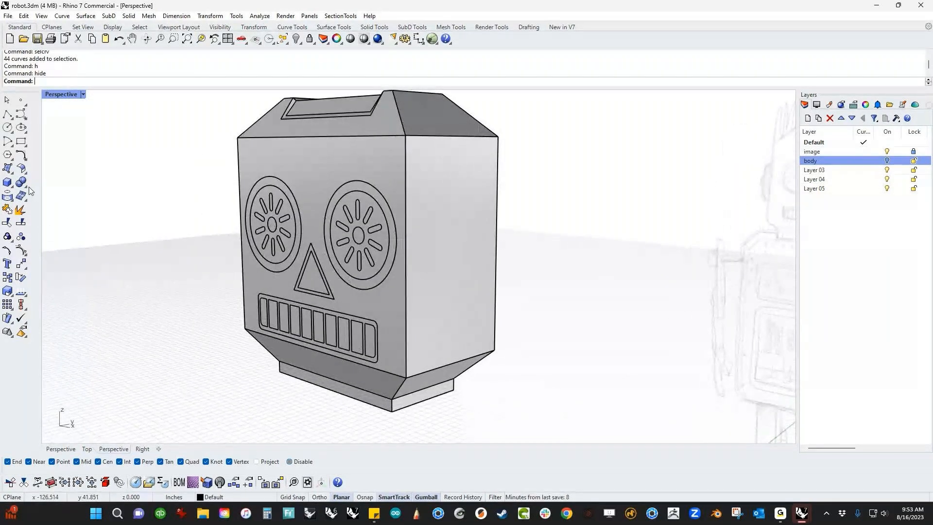
pyautogui.click(27, 186)
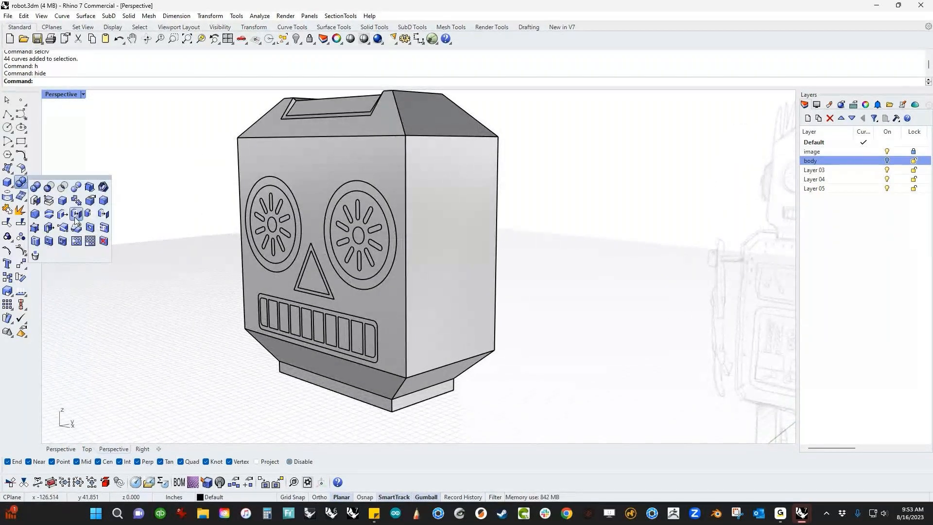
pyautogui.click(7, 195)
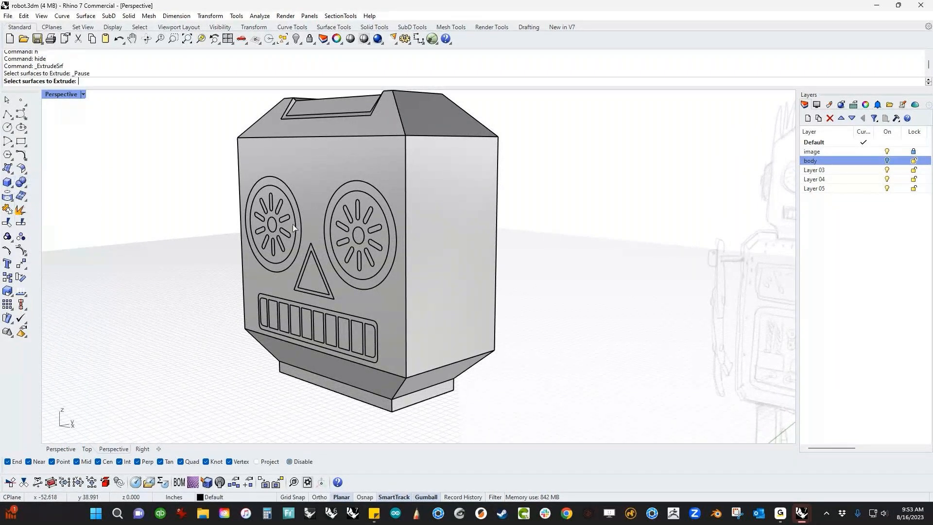
pyautogui.scroll(5, 284, 300)
pyautogui.click(282, 297)
pyautogui.scroll(5, 275, 289)
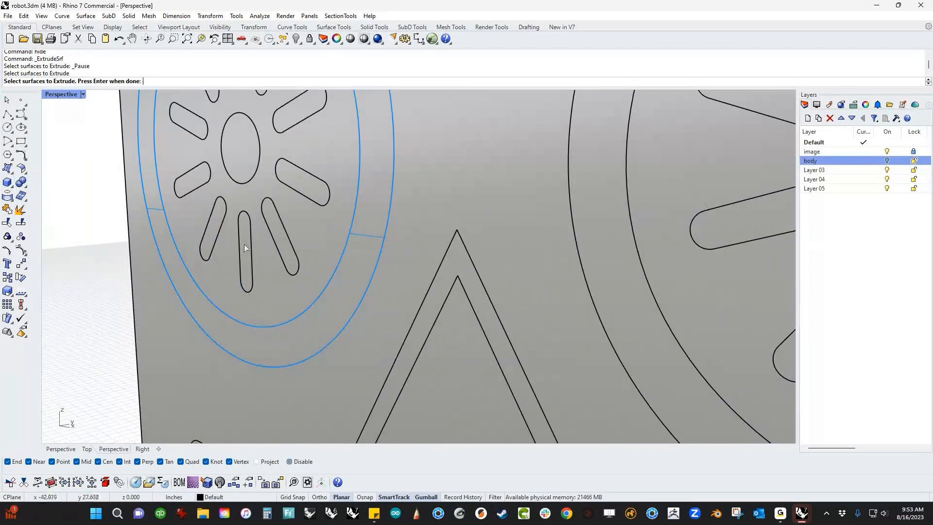
pyautogui.click(244, 248)
pyautogui.click(279, 232)
pyautogui.click(301, 181)
pyautogui.click(301, 115)
pyautogui.moveTo(301, 115); pyautogui.dragTo(267, 145, button='right')
pyautogui.click(266, 144)
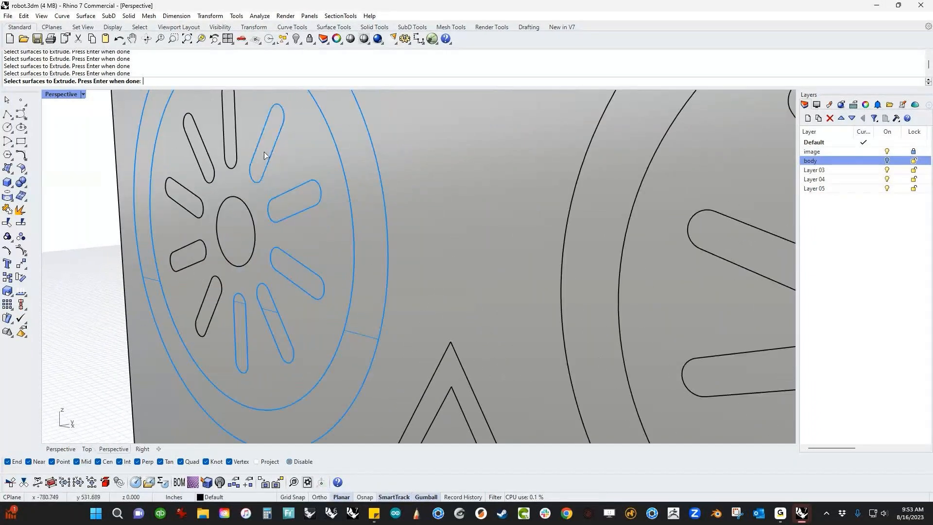
pyautogui.click(232, 145)
pyautogui.click(203, 155)
pyautogui.click(185, 197)
pyautogui.click(188, 254)
pyautogui.click(209, 307)
pyautogui.scroll(-5, 240, 257)
pyautogui.press('Return')
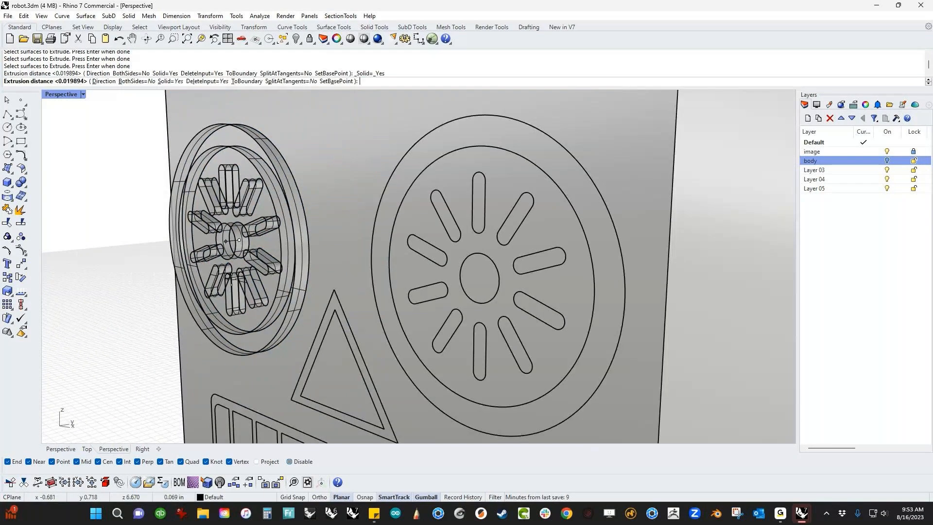
pyautogui.press('Return')
pyautogui.press('Return')
pyautogui.click(441, 306)
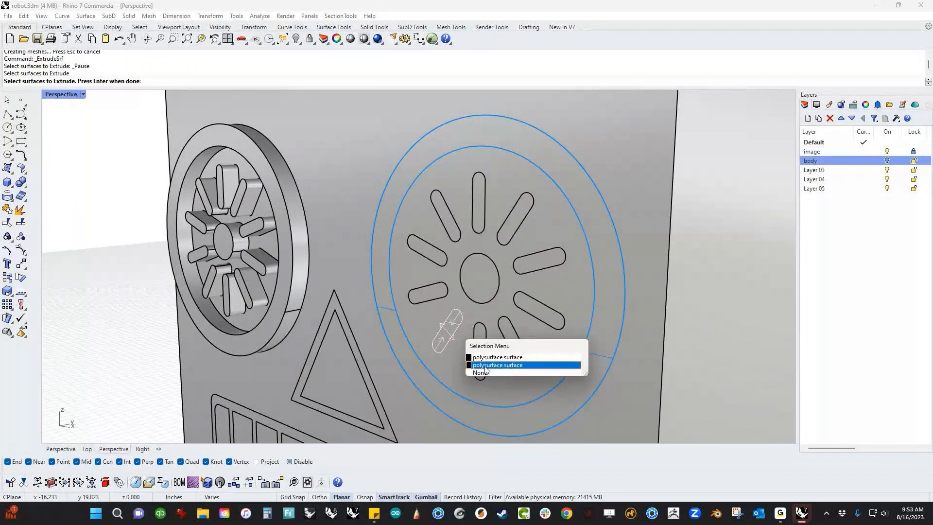
pyautogui.click(403, 332)
pyautogui.press('Escape')
# Extrude the right eye's inner disc, around the slots and center circle, about 0.025 in into the head.
pyautogui.press('Return')
pyautogui.click(427, 327)
pyautogui.press('Return')
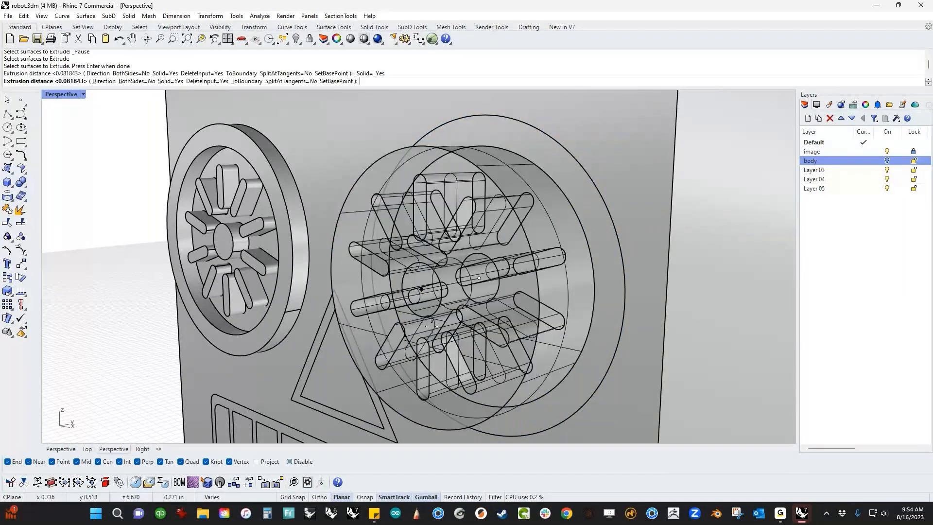
pyautogui.click(482, 278)
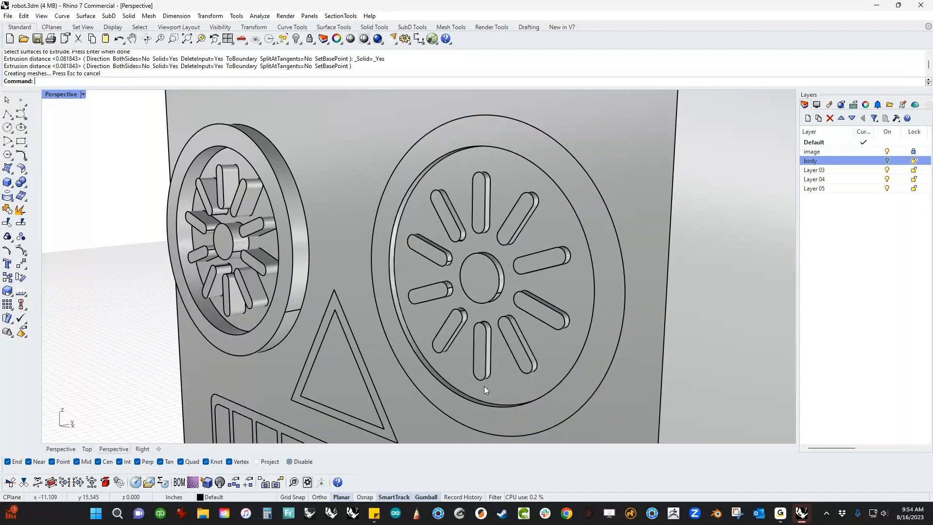
# Extrude the right eye's outer ring outward from the face by about 0.036 in.
pyautogui.moveTo(484, 386); pyautogui.dragTo(512, 262, button='right')
pyautogui.rightClick(520, 250)
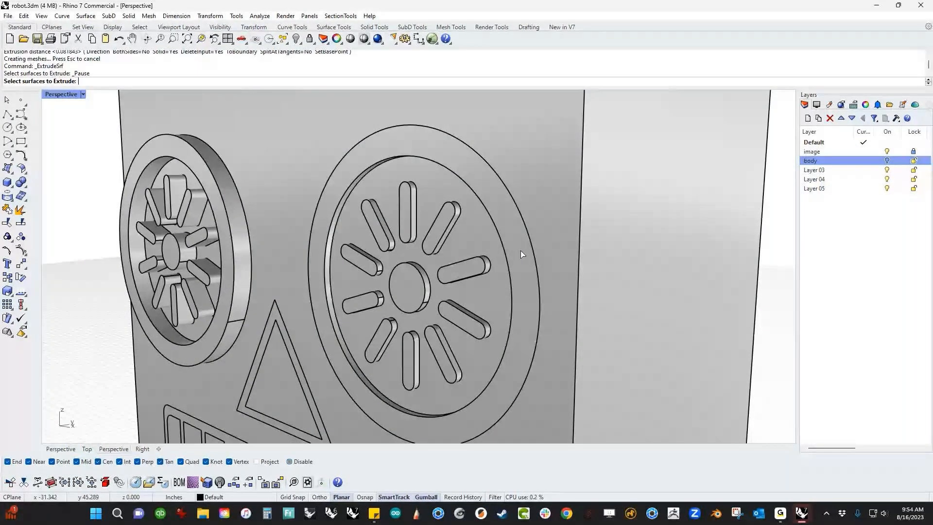
pyautogui.click(520, 250)
pyautogui.rightClick(521, 250)
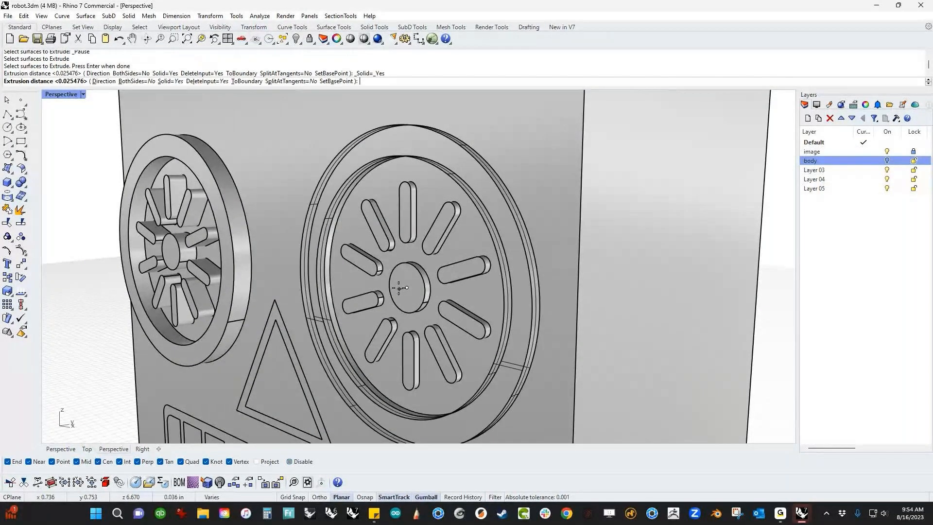
pyautogui.rightClick(398, 288)
# Extrude the triangular nose border outward from the face by about 0.058 in.
pyautogui.scroll(-5, 342, 310)
pyautogui.moveTo(343, 311); pyautogui.dragTo(345, 280, button='right')
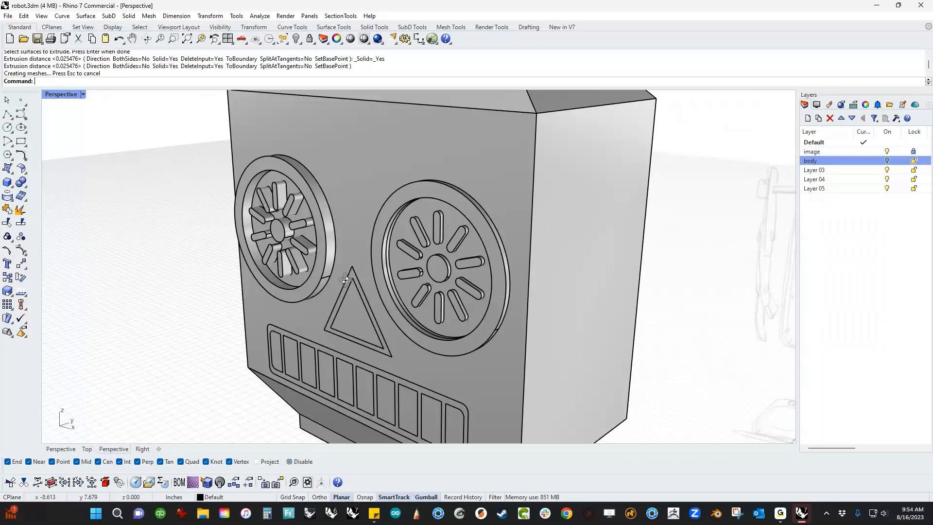
pyautogui.press('Return')
pyautogui.scroll(5, 355, 326)
pyautogui.click(266, 335)
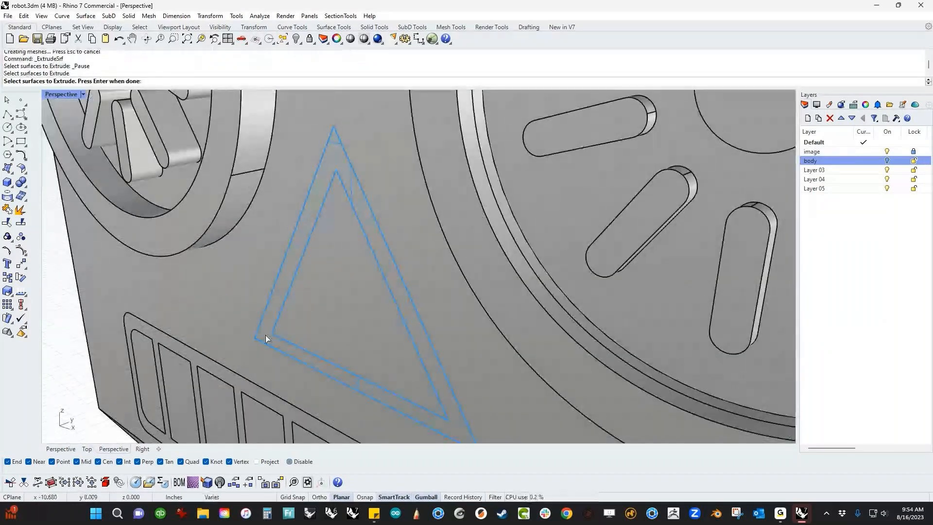
pyautogui.press('Return')
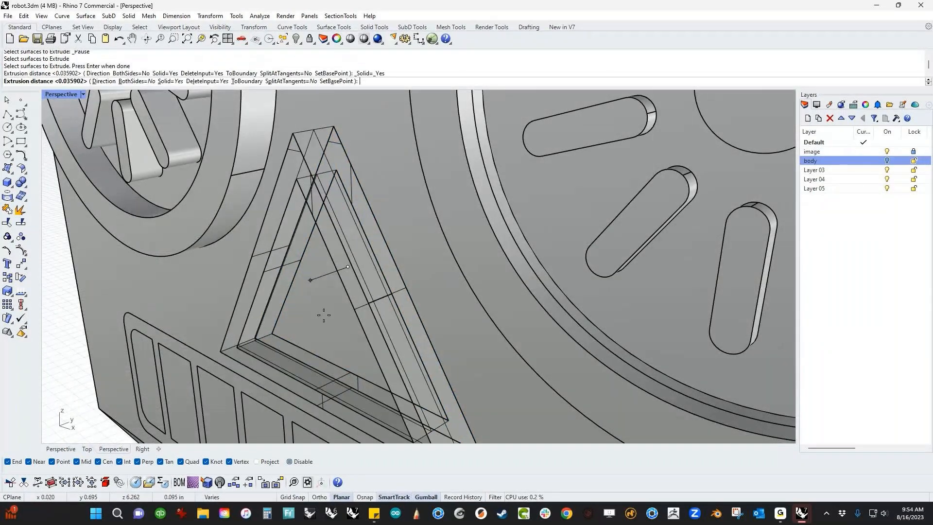
pyautogui.click(323, 315)
# Extrude the mouth frame surrounding the ten tooth openings outward from the face.
pyautogui.scroll(-5, 273, 271)
pyautogui.scroll(3, 302, 242)
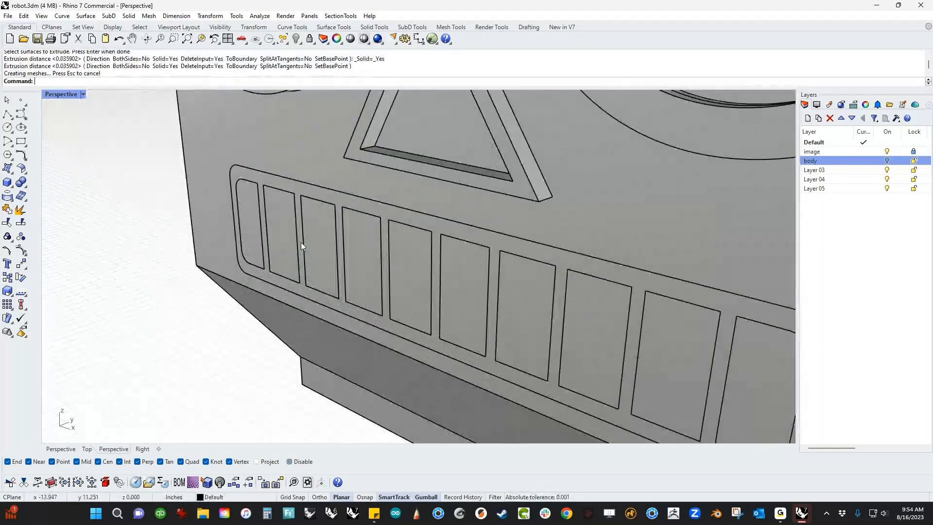
pyautogui.press('Return')
pyautogui.scroll(2, 292, 190)
pyautogui.click(293, 187)
pyautogui.press('Return')
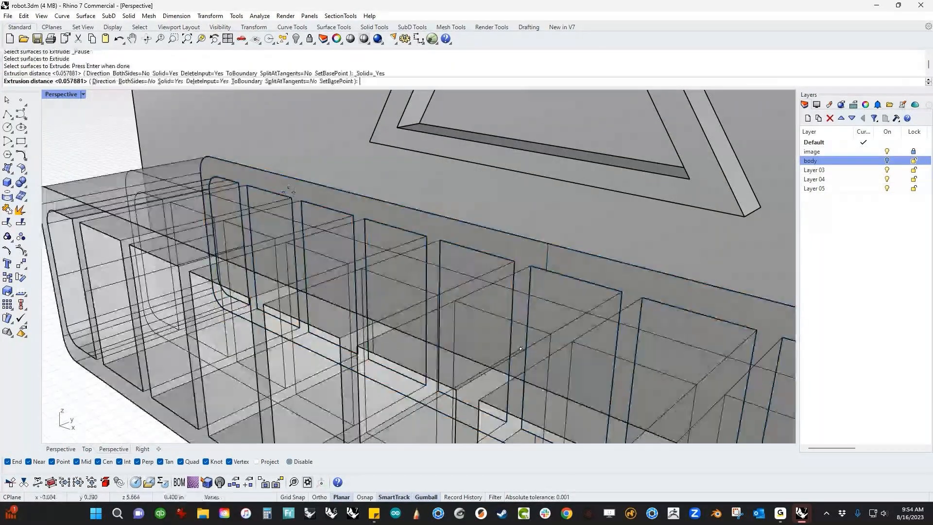
pyautogui.press('Return')
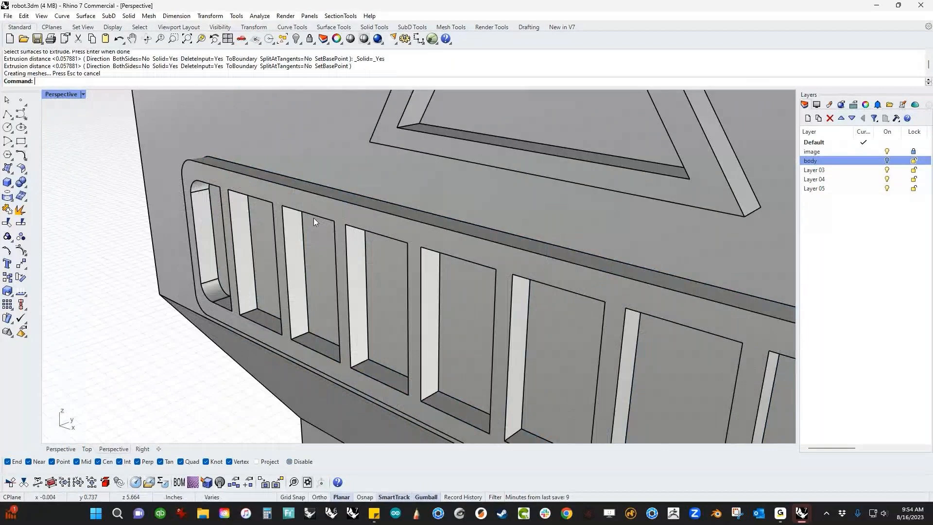
# Examine the extruded eyes, nose and mouth from several perspective angles and in the Front view.
pyautogui.scroll(-5, 314, 218)
pyautogui.moveTo(300, 299); pyautogui.dragTo(407, 295, button='right')
pyautogui.scroll(-5, 346, 254)
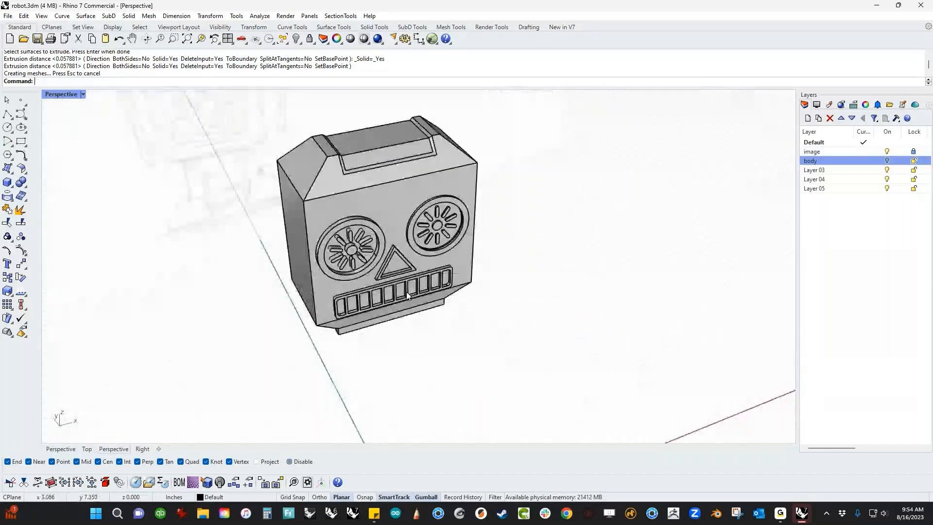
pyautogui.hotkey('ctrl', 'F2')
pyautogui.scroll(2, 145, 259)
pyautogui.moveTo(146, 259); pyautogui.dragTo(227, 220, button='right')
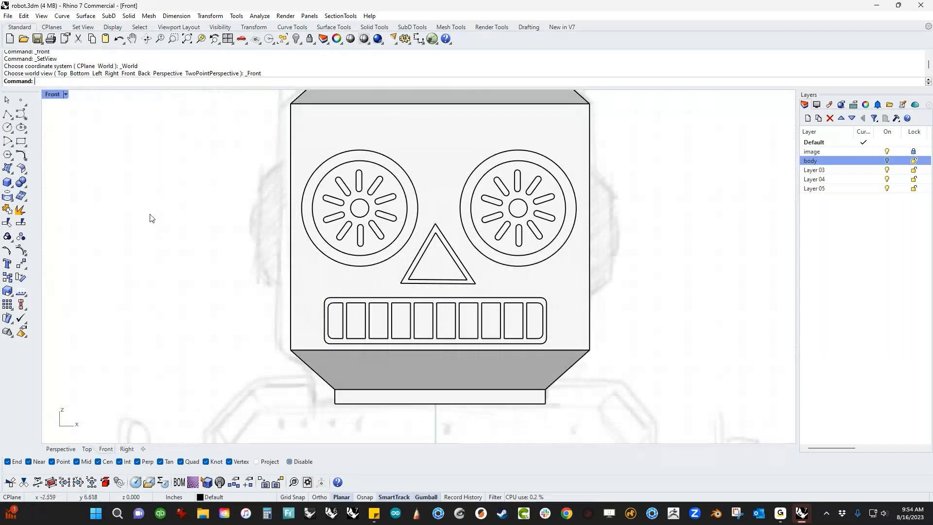
pyautogui.hotkey('ctrl', 'F4')
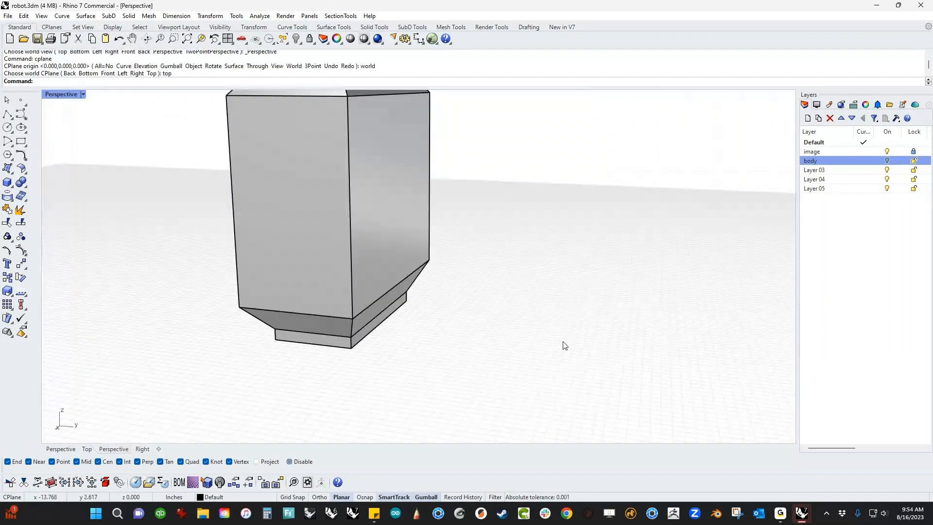
pyautogui.moveTo(562, 344); pyautogui.dragTo(433, 332, button='right')
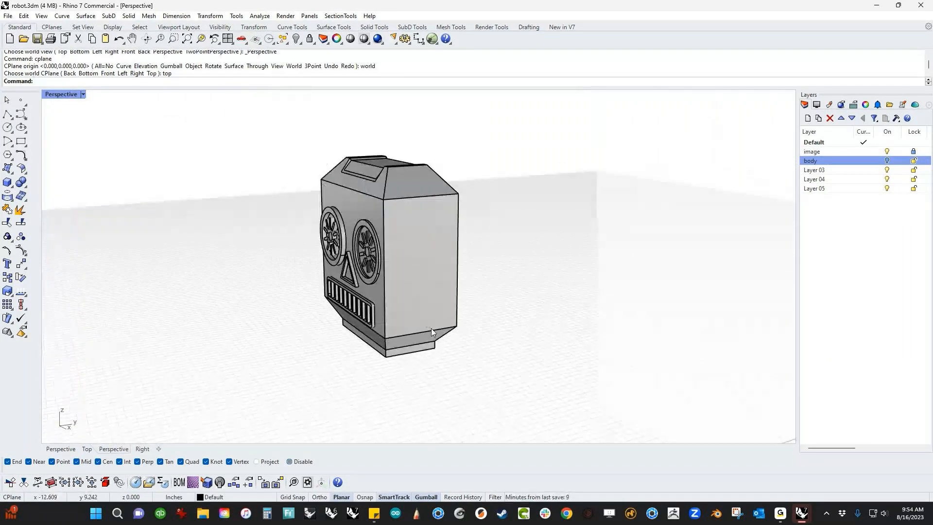
# Create a solid truncated cone in the Right view, centred on the upper front corner of the head's side face, narrowing outward.
pyautogui.hotkey('ctrl', 'F3')
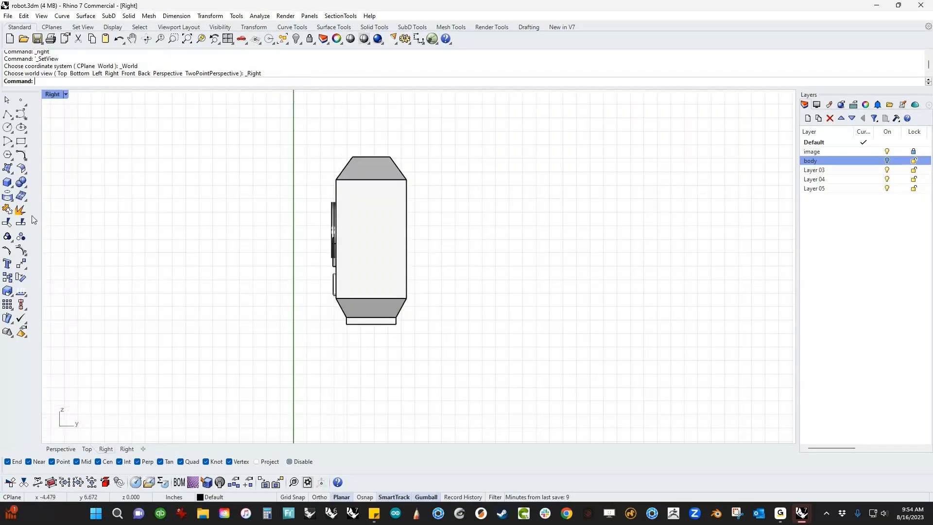
pyautogui.click(13, 189)
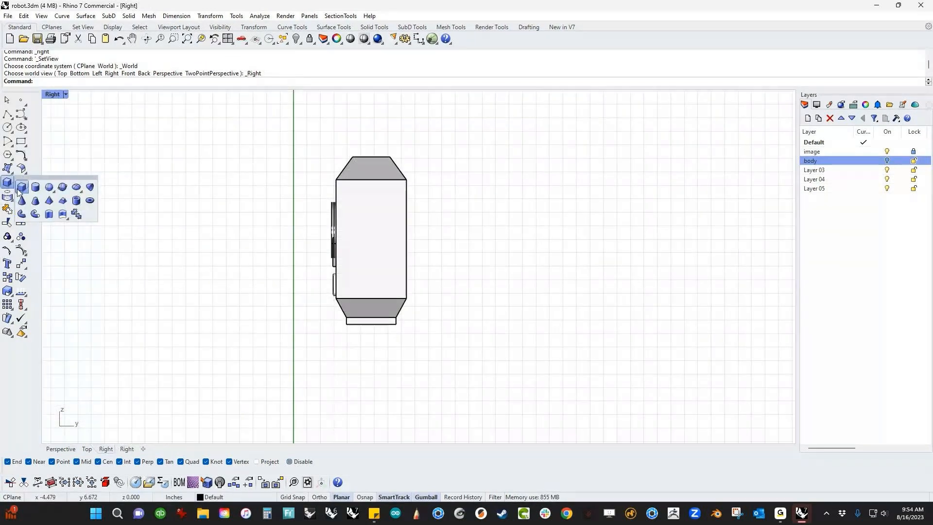
pyautogui.click(35, 200)
pyautogui.scroll(3, 297, 199)
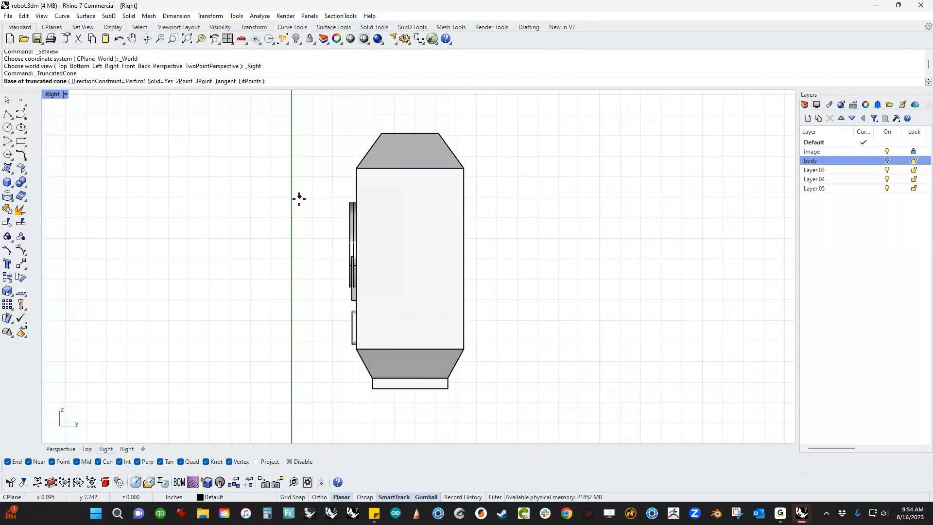
pyautogui.click(357, 168)
pyautogui.press('shift')
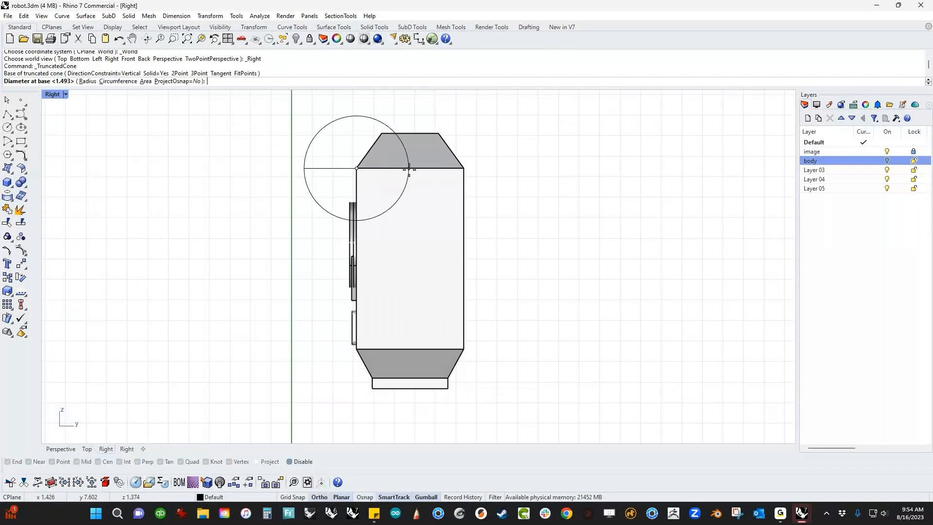
pyautogui.keyDown('shift'); pyautogui.click(411, 168); pyautogui.keyUp('shift')
pyautogui.rightClick(407, 168)
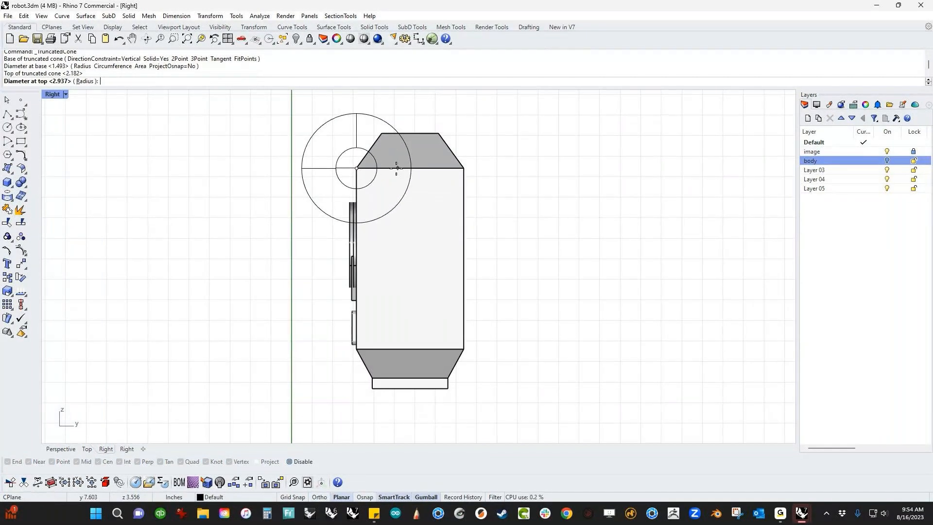
pyautogui.click(435, 167)
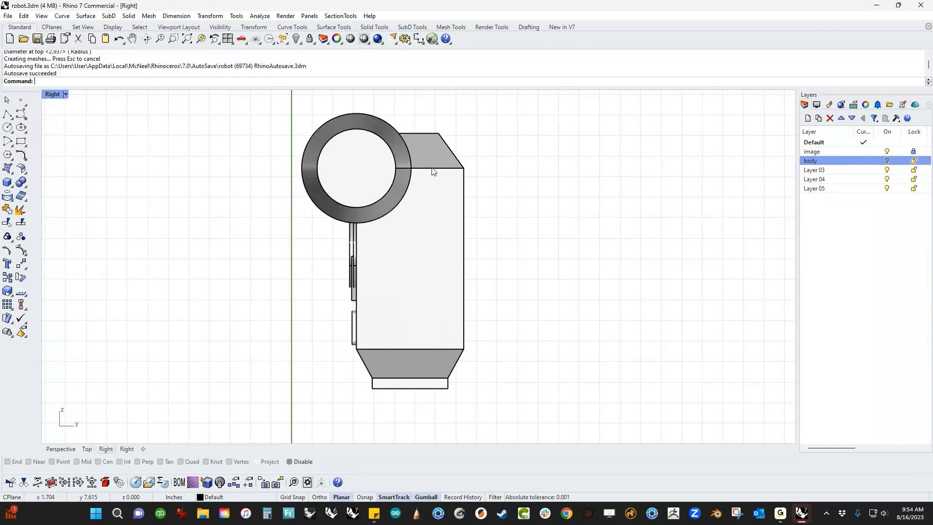
# Move the ear cone from the head's upper front corner to the middle of the side face.
pyautogui.click(365, 182)
pyautogui.moveTo(380, 144); pyautogui.dragTo(414, 347)
pyautogui.moveTo(410, 141); pyautogui.dragTo(411, 207)
pyautogui.moveTo(357, 232); pyautogui.dragTo(365, 232)
# Shorten the ear cone along its axis so it forms a shallow ear against the head's side.
pyautogui.hotkey('ctrl', 'F4')
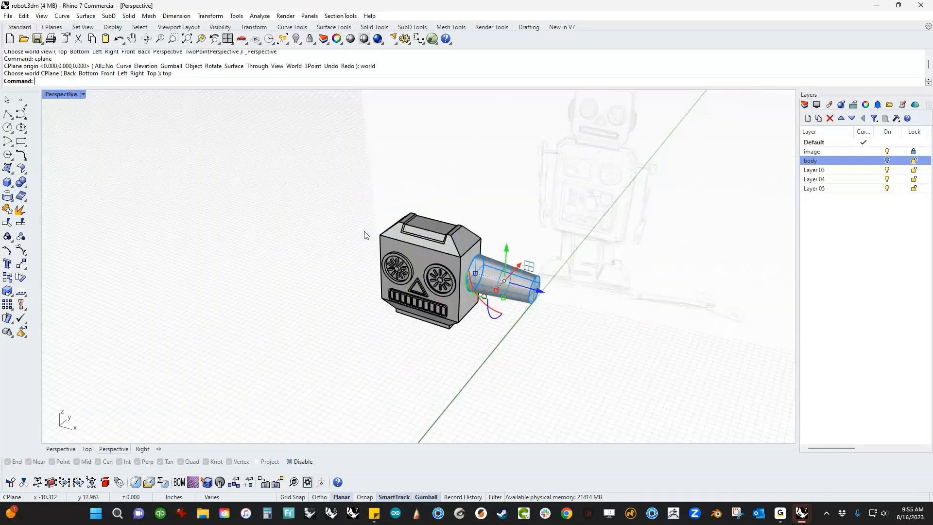
pyautogui.scroll(4, 559, 316)
pyautogui.moveTo(418, 290); pyautogui.dragTo(423, 333, button='right')
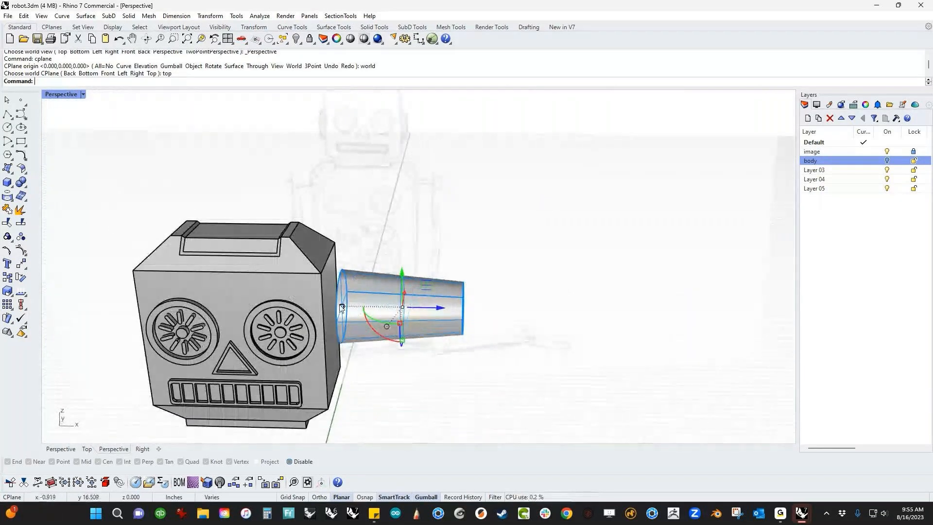
pyautogui.moveTo(342, 306)
pyautogui.mouseDown()
pyautogui.moveTo(391, 309)
pyautogui.moveTo(338, 307)
pyautogui.mouseUp()
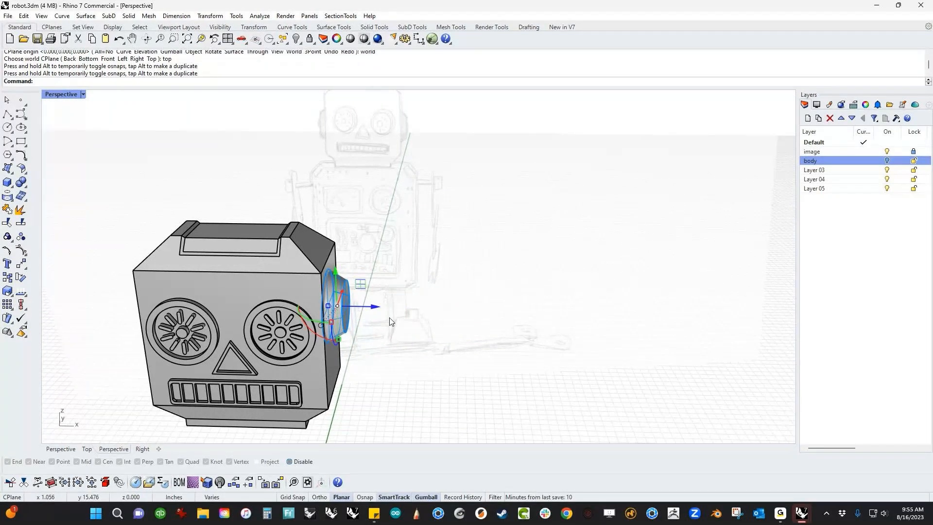
# Adjust the ear cone's height against the head's side in the Front view.
pyautogui.hotkey('ctrl', 'F2')
pyautogui.scroll(4, 367, 316)
pyautogui.moveTo(335, 194); pyautogui.dragTo(336, 229)
pyautogui.click(391, 307)
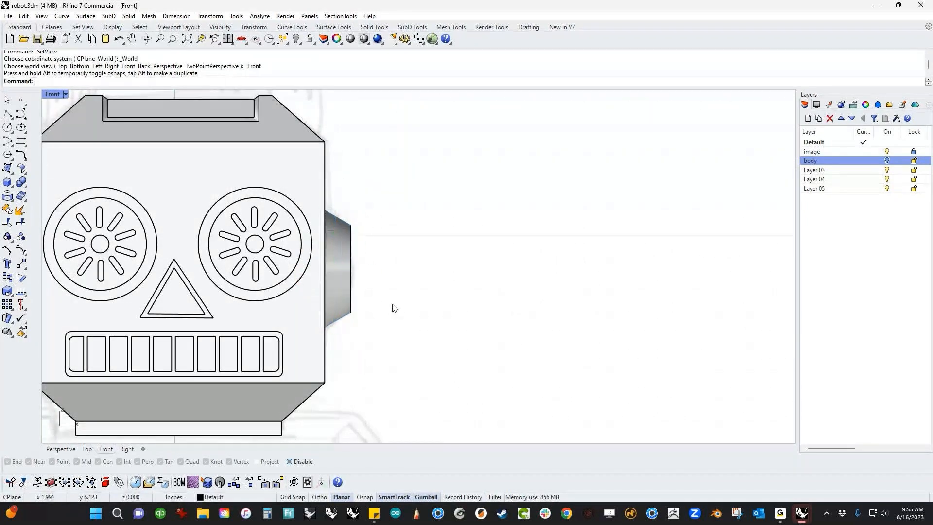
# Duplicate the ear cone's flat outer face a short distance outward in the Perspective view.
pyautogui.hotkey('ctrl', 'F4')
pyautogui.scroll(6, 358, 282)
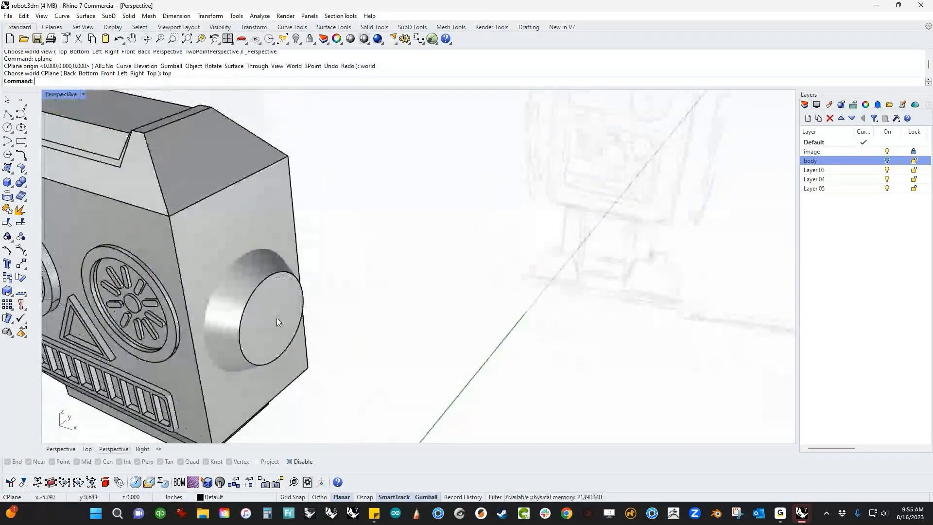
pyautogui.scroll(-4, 313, 283)
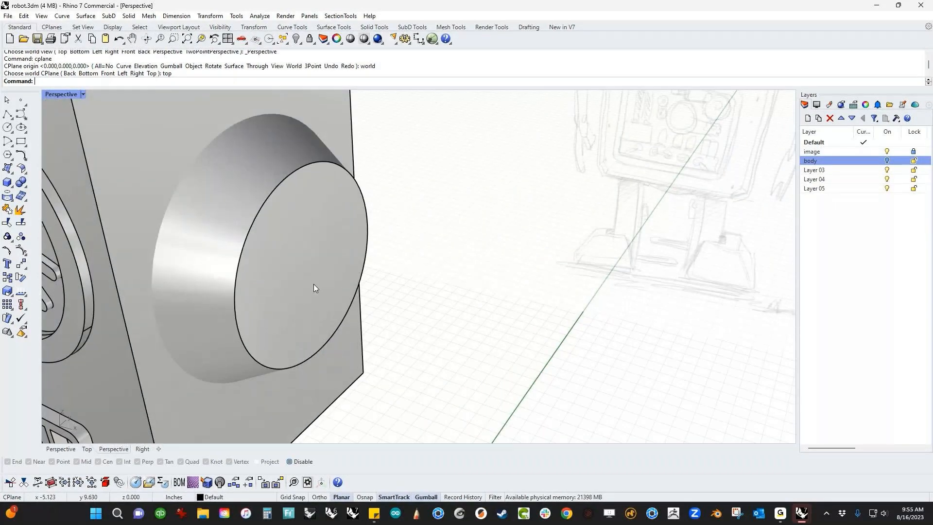
pyautogui.keyDown('ctrl'); pyautogui.keyDown('shift'); pyautogui.click(354, 257); pyautogui.keyUp('shift'); pyautogui.keyUp('ctrl')
pyautogui.moveTo(381, 266); pyautogui.dragTo(393, 287)
pyautogui.press('alt')
pyautogui.press('alt')
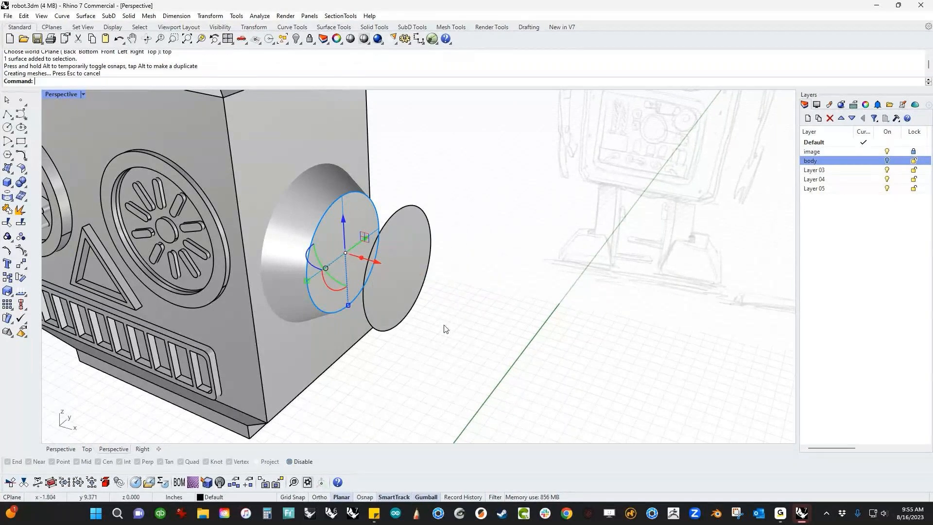
# Scale the copied disc down uniformly and extrude it into a small cylinder running into the ear cone.
pyautogui.click(446, 329)
pyautogui.click(408, 310)
pyautogui.keyDown('shift'); pyautogui.moveTo(399, 320); pyautogui.dragTo(331, 261); pyautogui.keyUp('shift')
pyautogui.click(426, 290)
# Boolean union the small center cylinder with the ear cone.
pyautogui.click(399, 276)
pyautogui.keyDown('shift'); pyautogui.click(340, 291); pyautogui.keyUp('shift')
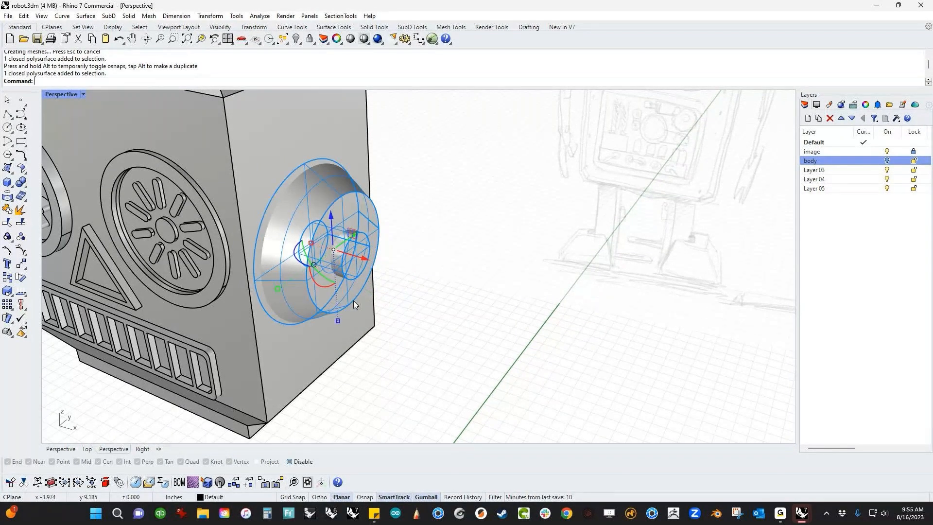
pyautogui.click(25, 188)
pyautogui.click(25, 189)
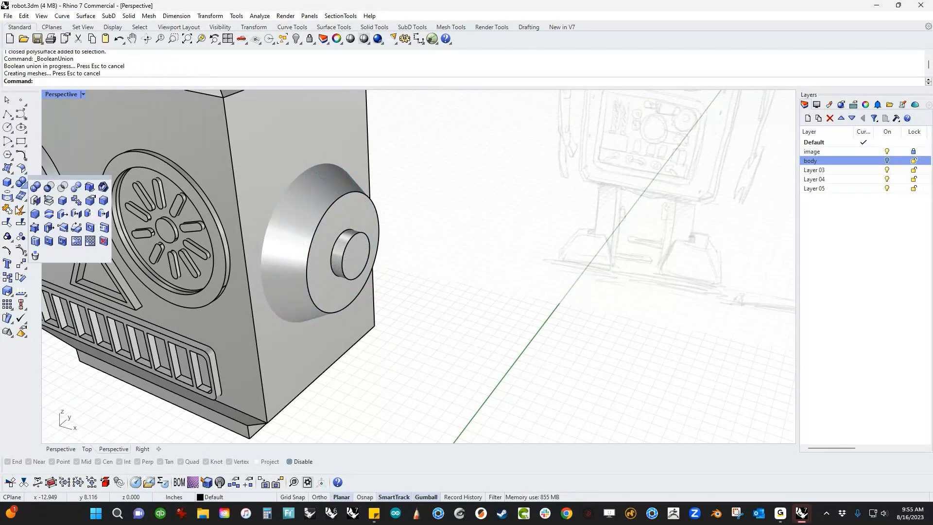
# Try to fillet the outer rims of the ear cone and its center button with a 0.01 in radius.
pyautogui.click(104, 200)
pyautogui.click(323, 230)
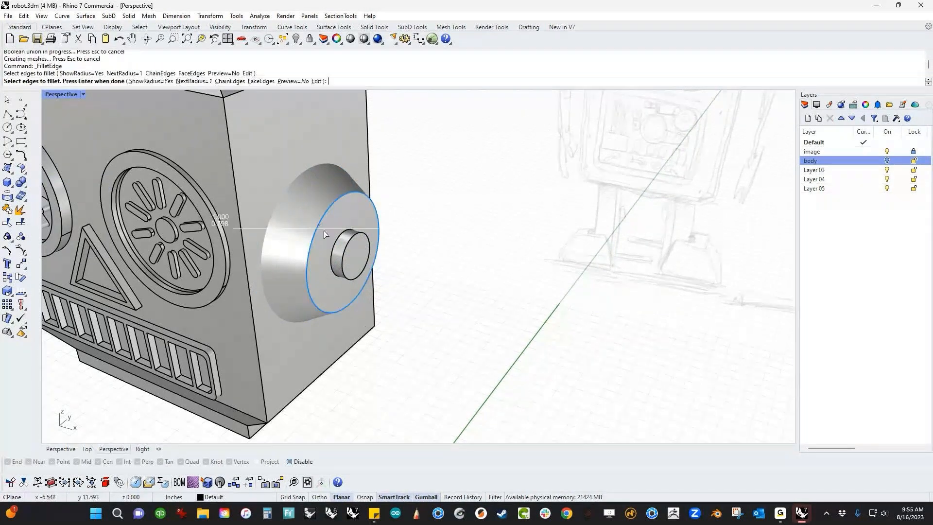
pyautogui.click(343, 253)
pyautogui.press('Return')
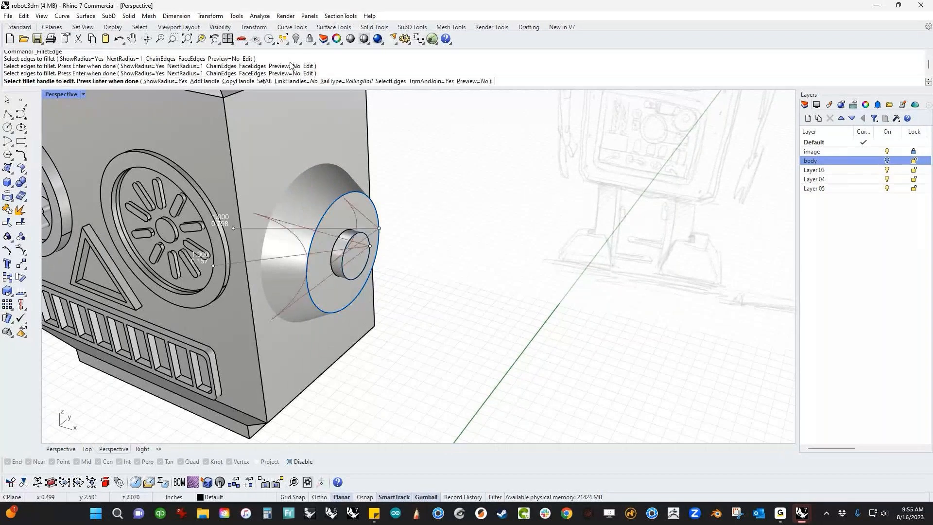
pyautogui.click(267, 82)
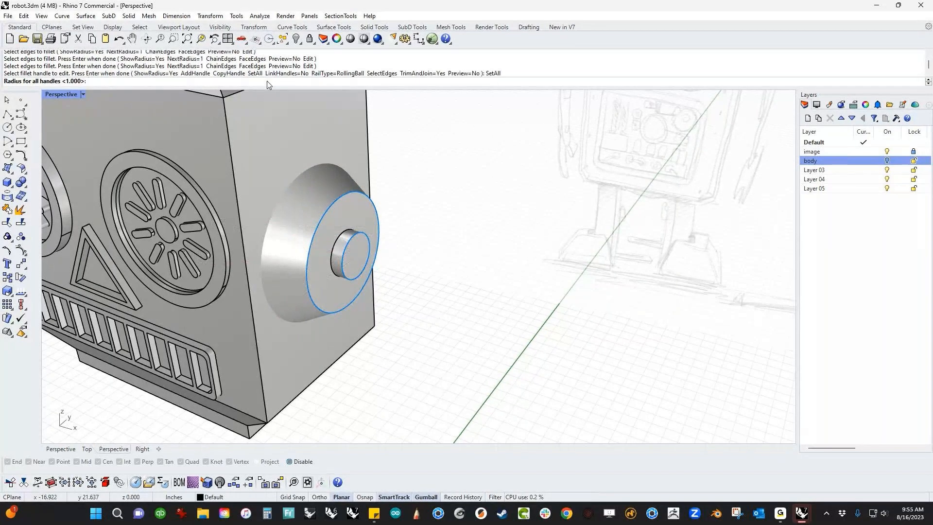
pyautogui.press('Return')
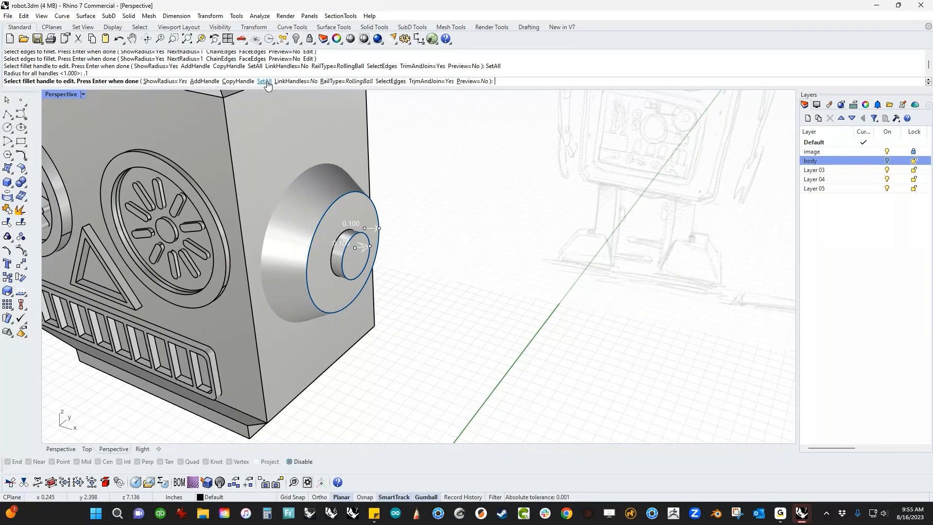
pyautogui.click(266, 81)
pyautogui.write('.01')
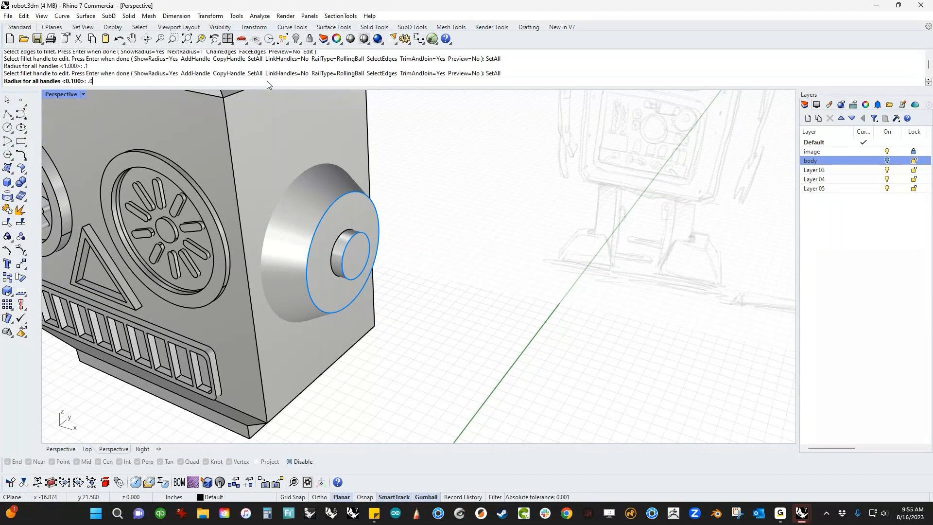
pyautogui.press('Return')
pyautogui.press('Return')
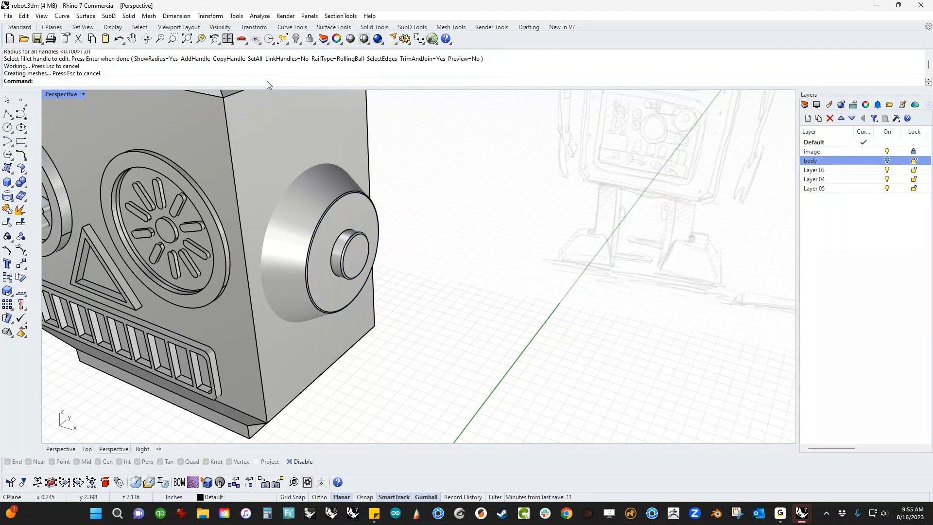
pyautogui.hotkey('ctrl', 'z')
# Fillet the outer rims of the ear cone and its center button with a 0.05 in radius.
pyautogui.rightClick(354, 212)
pyautogui.click(286, 80)
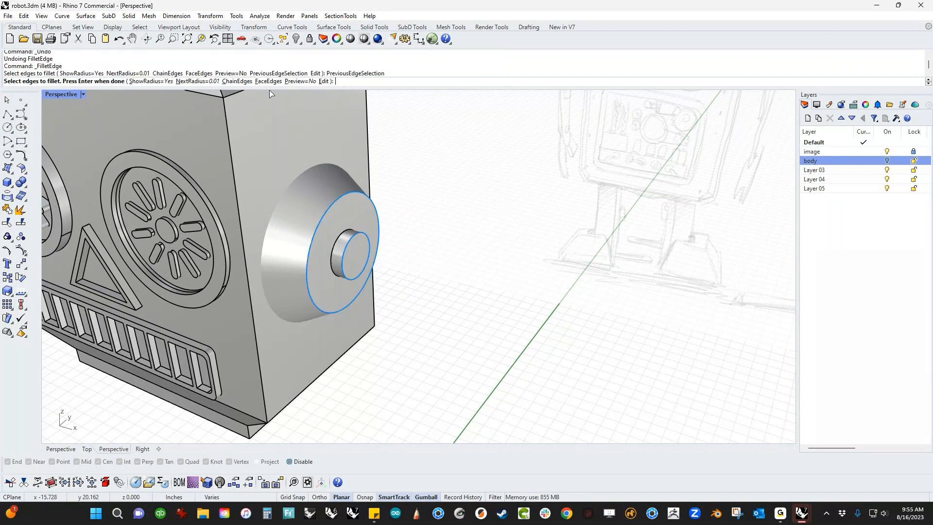
pyautogui.press('Return')
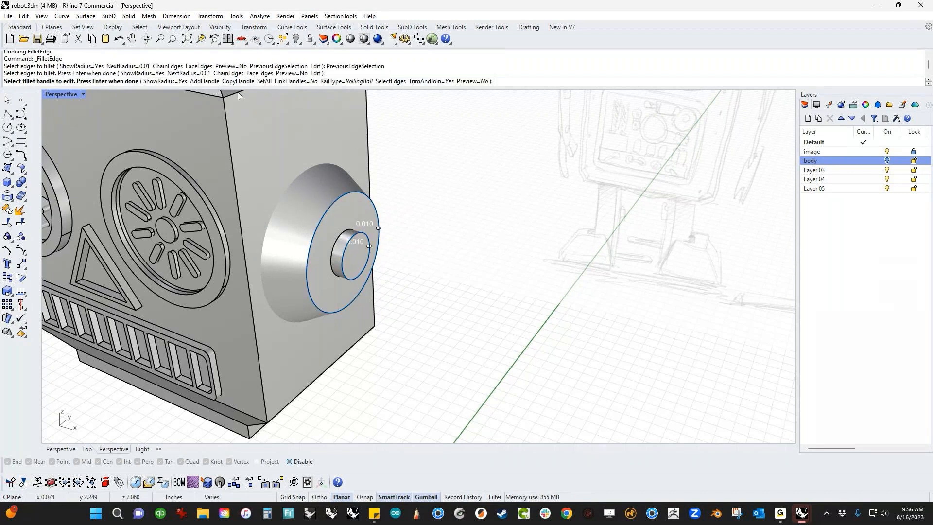
pyautogui.click(264, 81)
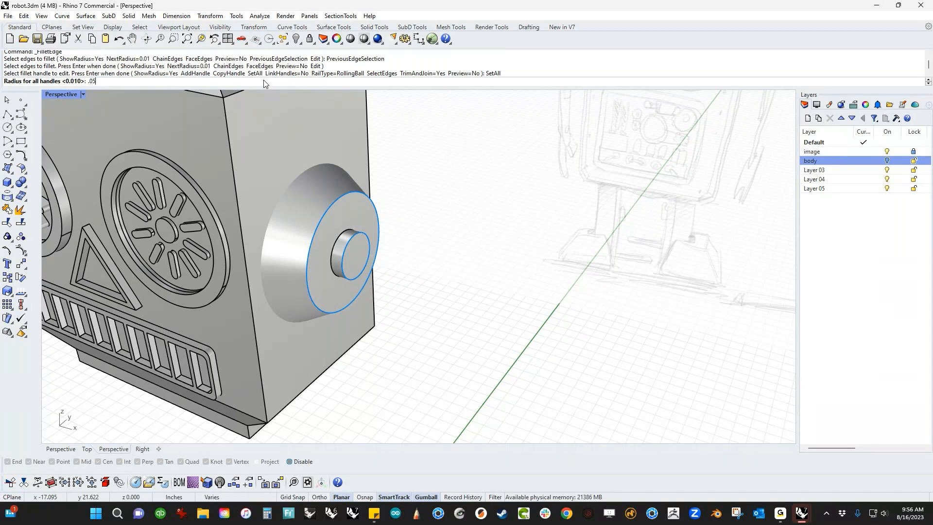
pyautogui.press('Return')
pyautogui.press('Return')
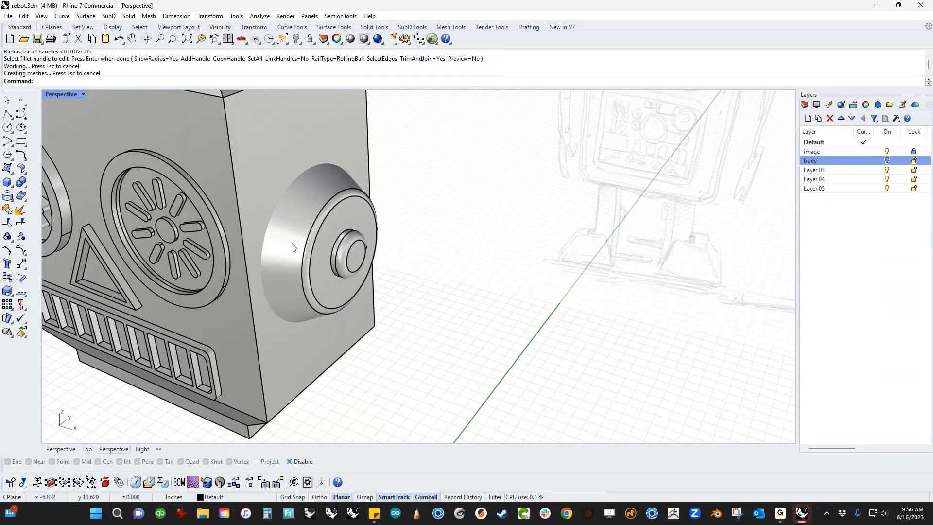
# Mirror a copy of the finished ear across the head's vertical mid-plane to the opposite side.
pyautogui.scroll(-4, 386, 314)
pyautogui.keyDown('shift'); pyautogui.moveTo(386, 314); pyautogui.dragTo(459, 320, button='right'); pyautogui.keyUp('shift')
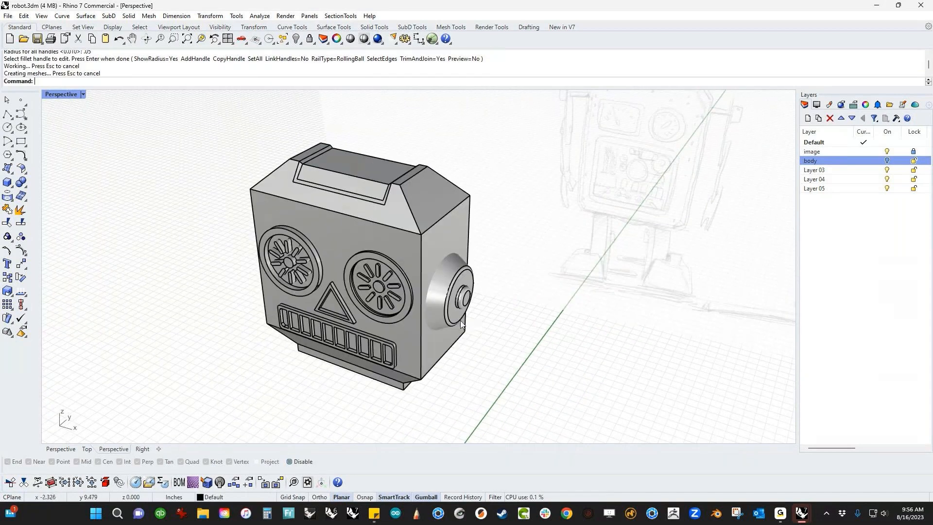
pyautogui.click(459, 319)
pyautogui.write('M')
pyautogui.press('Return')
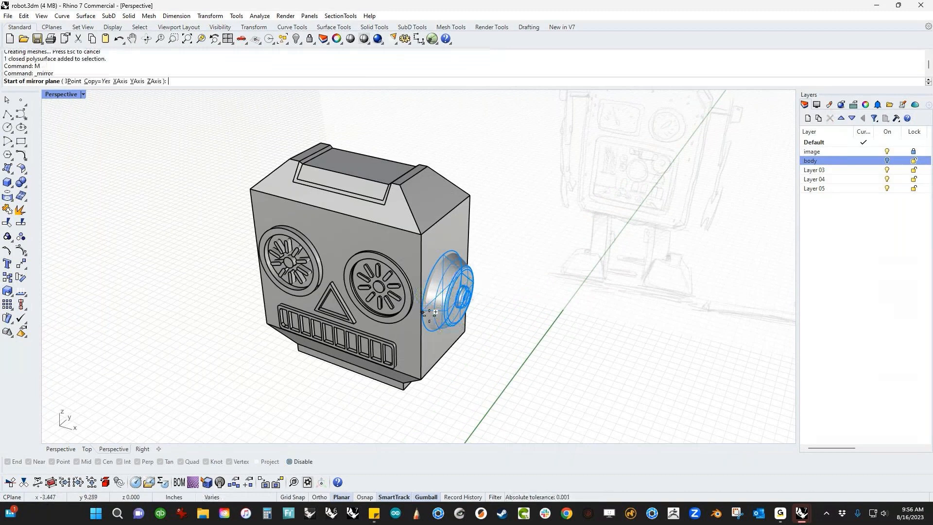
pyautogui.click(335, 214)
pyautogui.click(177, 260)
# Examine the head with both ears against the reference sketch from several angles and distances.
pyautogui.moveTo(176, 260)
pyautogui.mouseDown(button='right')
pyautogui.moveTo(295, 285)
pyautogui.moveTo(183, 298)
pyautogui.moveTo(412, 308)
pyautogui.moveTo(379, 311)
pyautogui.moveTo(446, 320)
pyautogui.mouseUp(button='right')
pyautogui.keyDown('shift'); pyautogui.moveTo(609, 224); pyautogui.dragTo(500, 335, button='right'); pyautogui.keyUp('shift')
pyautogui.scroll(-4, 539, 292)
pyautogui.scroll(-2, 564, 197)
pyautogui.keyDown('shift'); pyautogui.moveTo(564, 196); pyautogui.dragTo(532, 235, button='right'); pyautogui.keyUp('shift')
pyautogui.scroll(-3, 532, 236)
pyautogui.keyDown('shift'); pyautogui.moveTo(463, 307); pyautogui.dragTo(437, 277, button='right'); pyautogui.keyUp('shift')
pyautogui.scroll(6, 407, 284)
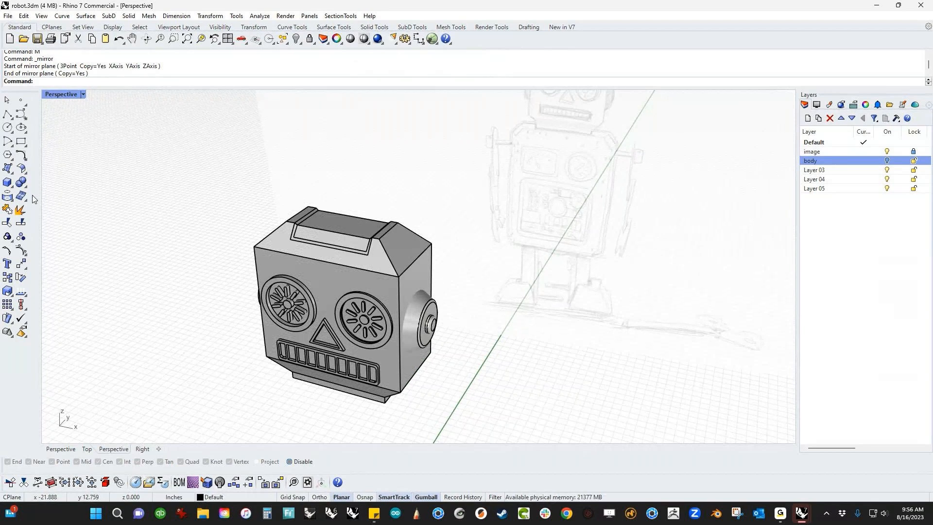
pyautogui.click(25, 161)
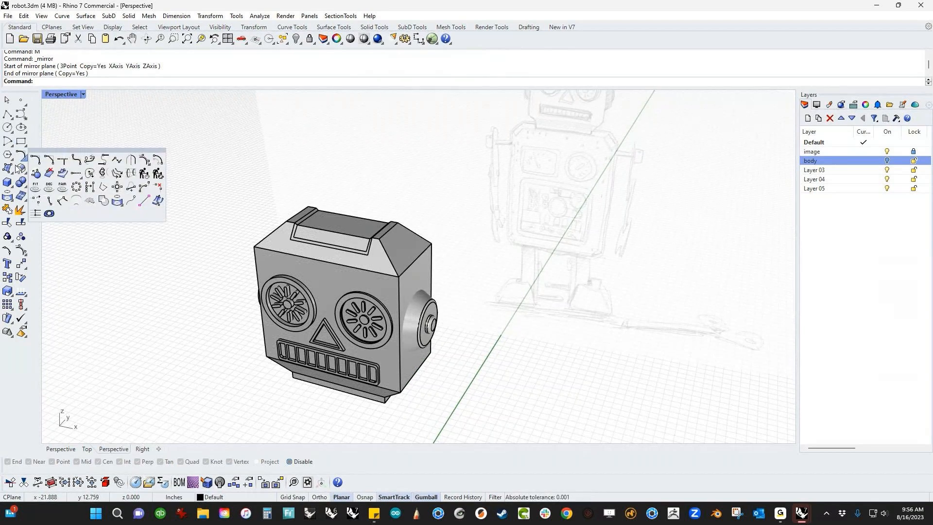
pyautogui.click(11, 160)
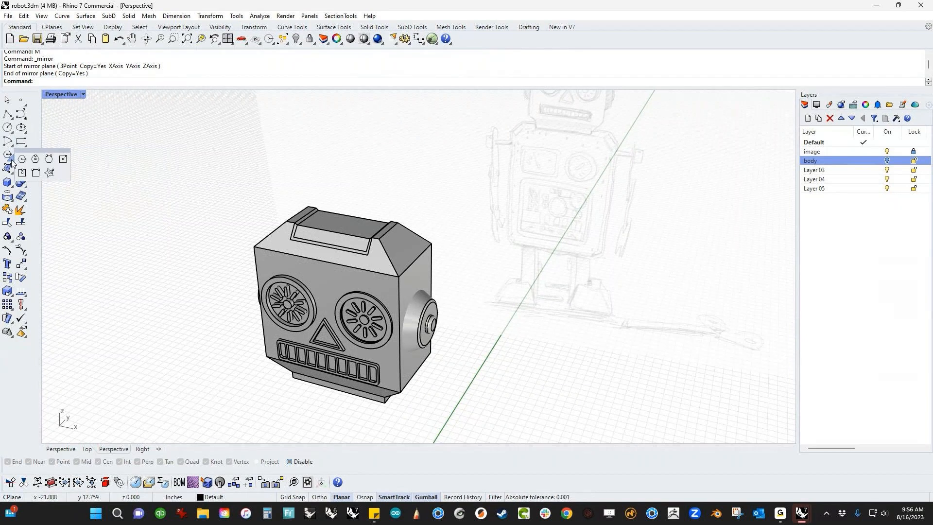
pyautogui.click(11, 145)
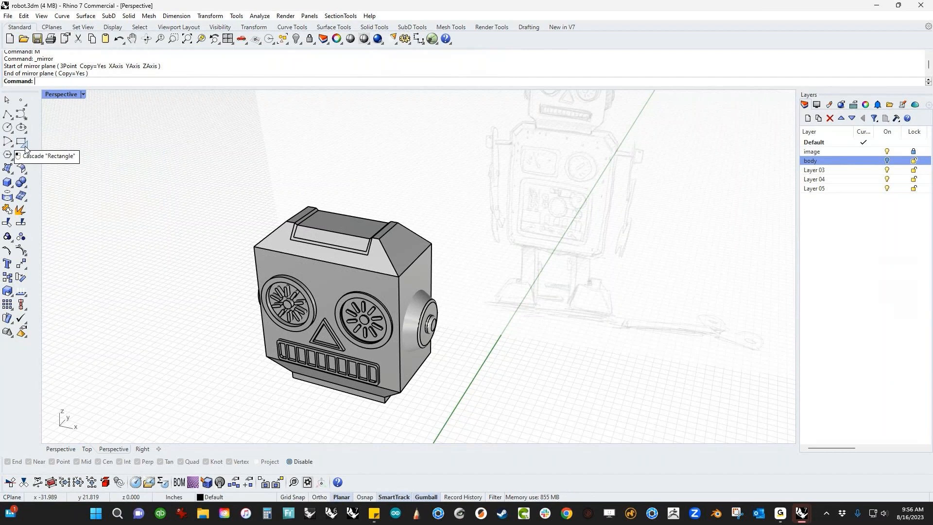
pyautogui.click(22, 126)
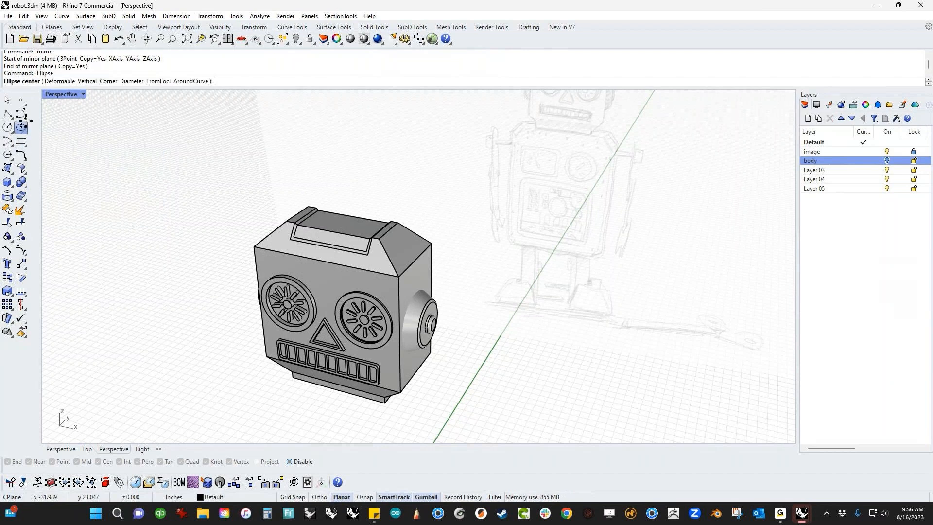
# Try to draw a five-turn helix with a horizontal axis above the top of the head.
pyautogui.click(24, 118)
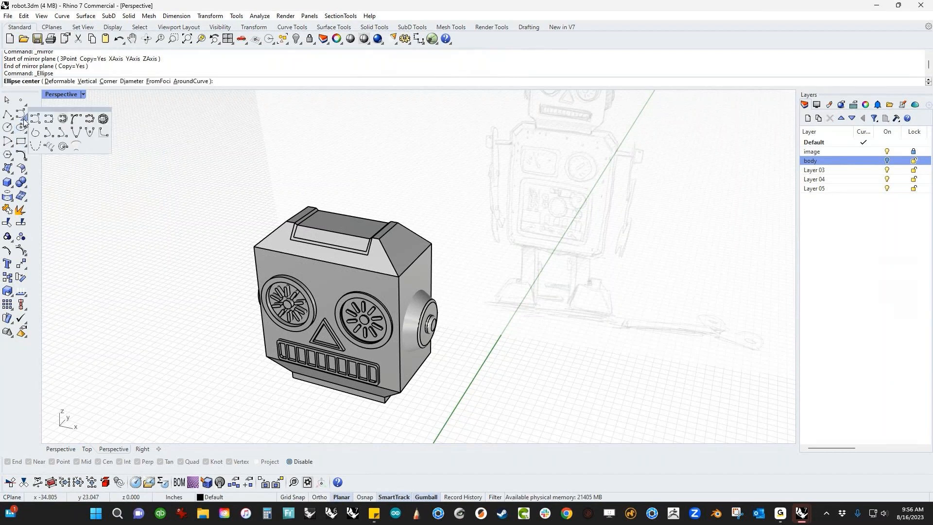
pyautogui.click(48, 147)
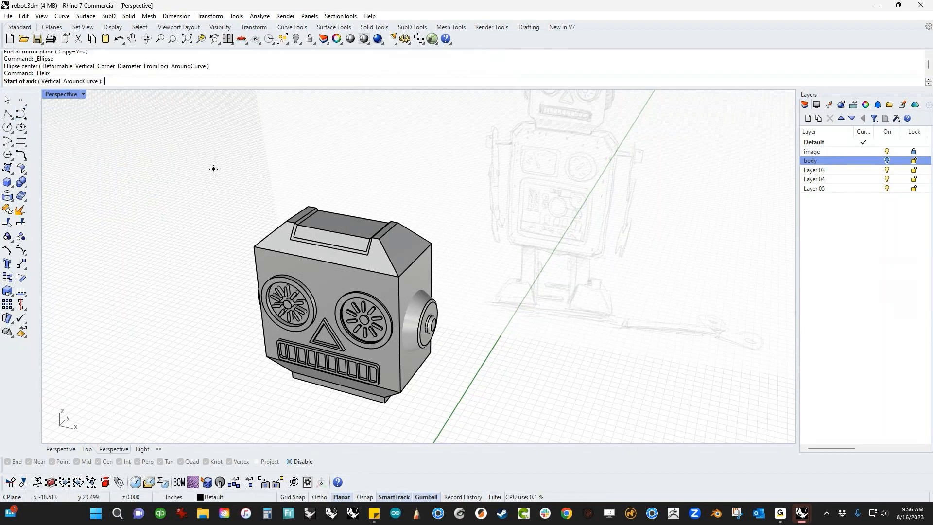
pyautogui.hotkey('ctrl', 'F3')
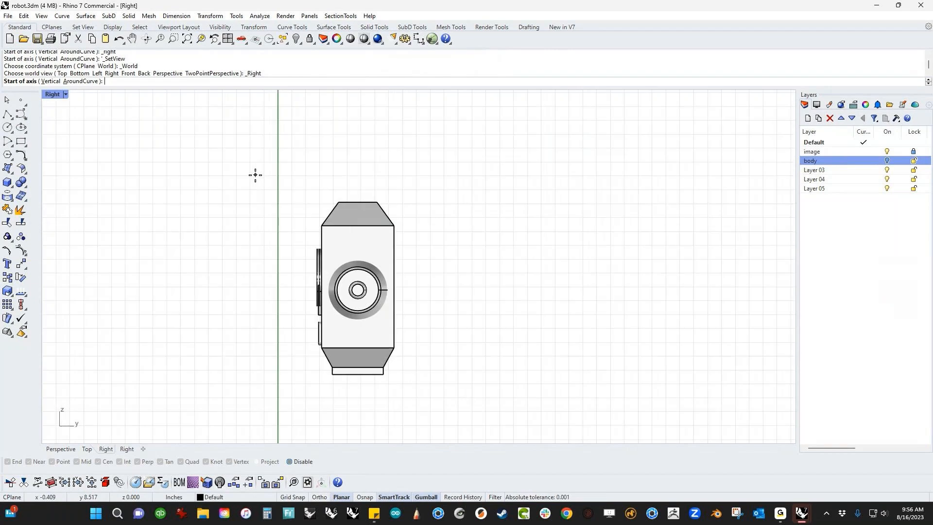
pyautogui.scroll(4, 352, 168)
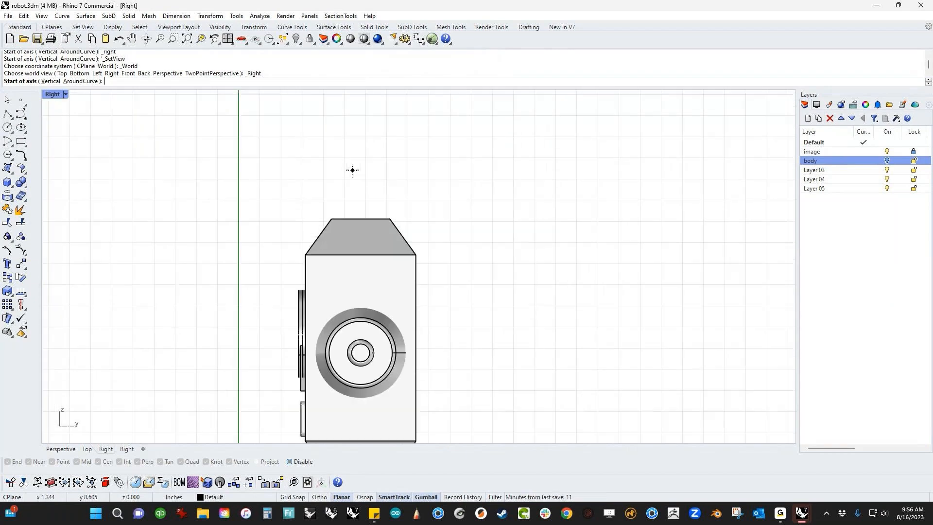
pyautogui.click(360, 197)
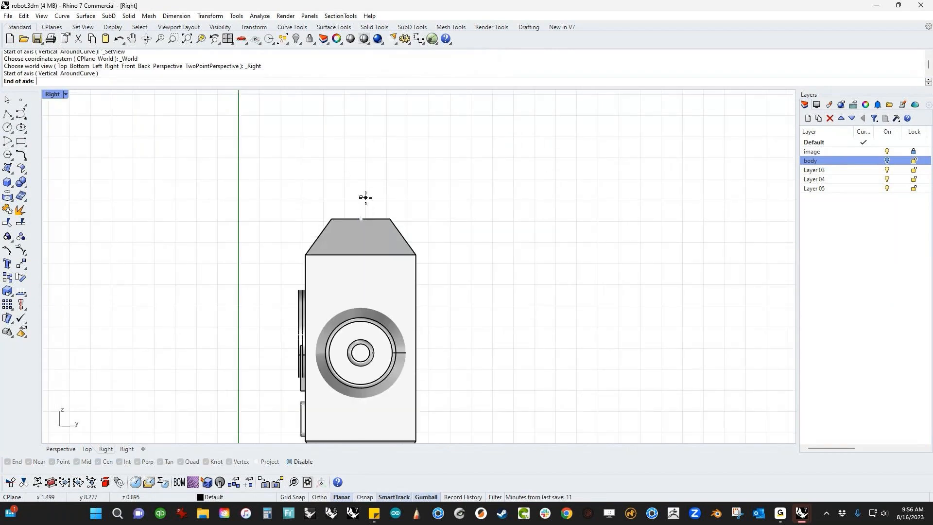
pyautogui.hotkey('ctrl', 'F2')
pyautogui.press('F8')
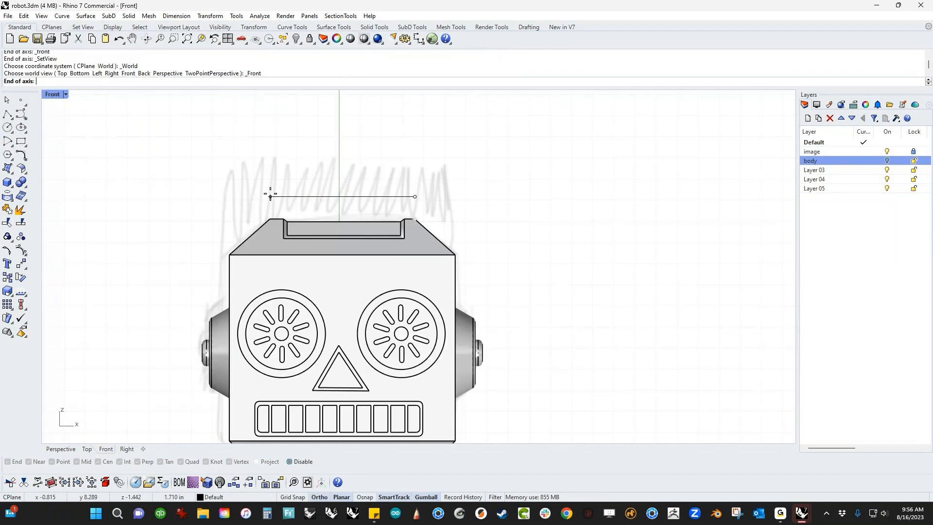
pyautogui.click(218, 203)
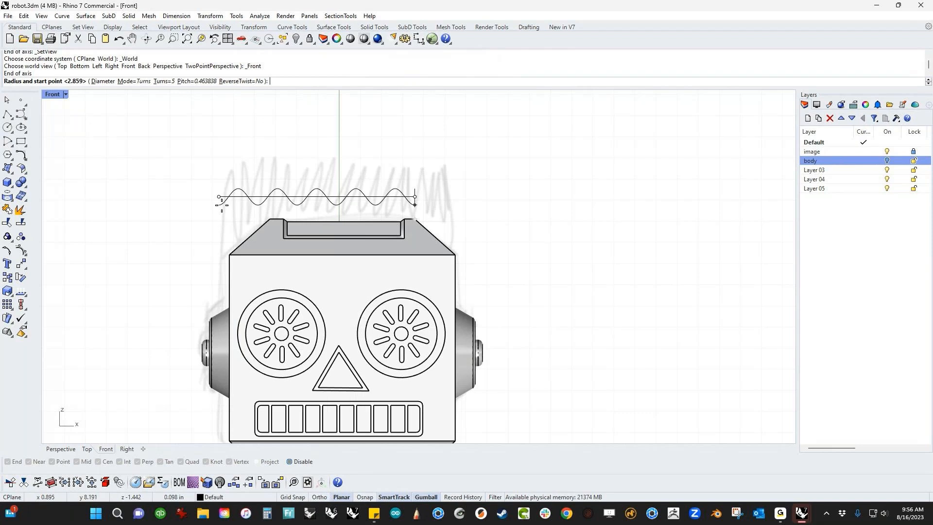
pyautogui.click(235, 227)
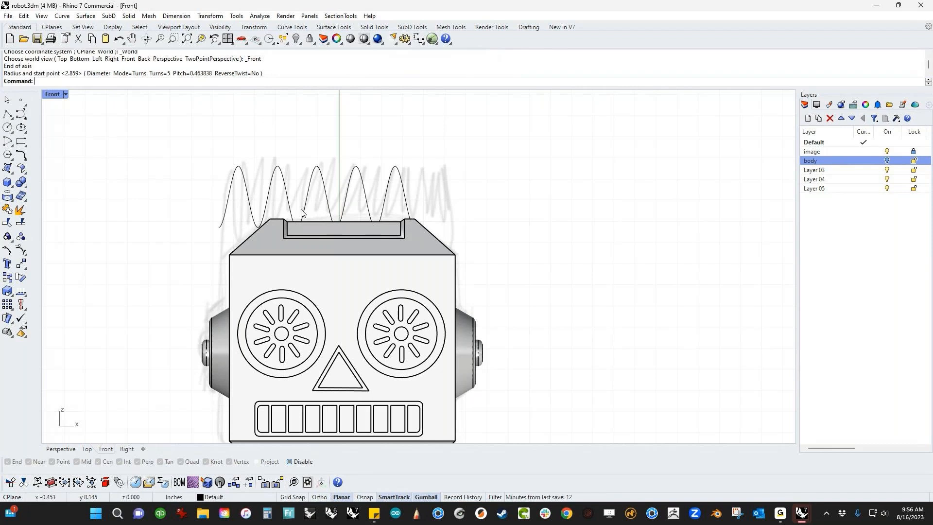
pyautogui.hotkey('ctrl', 'z')
# Draw a 20-turn helix with a horizontal axis above the head, matching the height of the sketched zigzag coil.
pyautogui.press('Return')
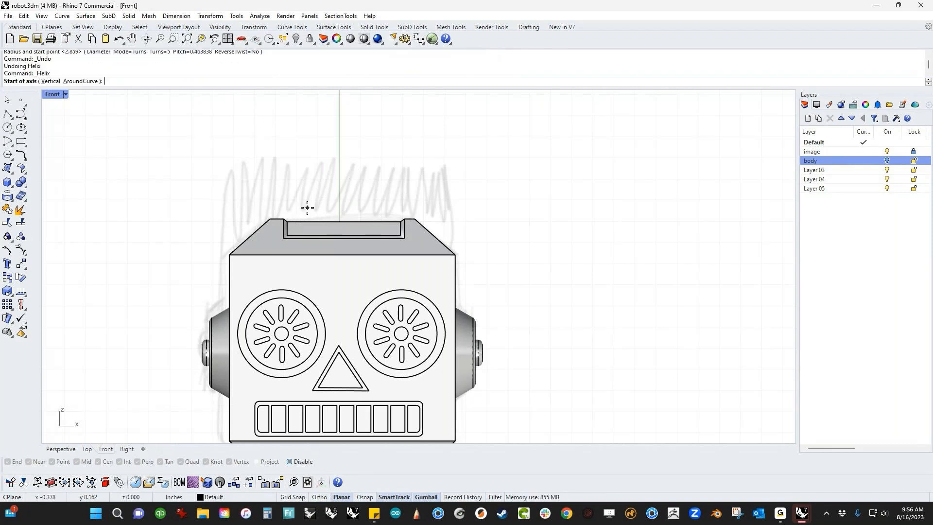
pyautogui.click(438, 193)
pyautogui.click(222, 193)
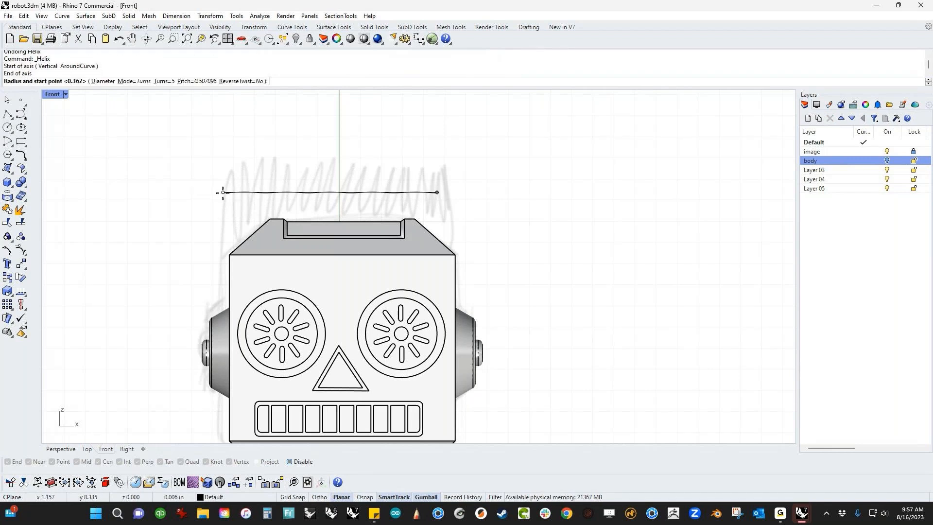
pyautogui.click(164, 81)
pyautogui.write('20')
pyautogui.press('Return')
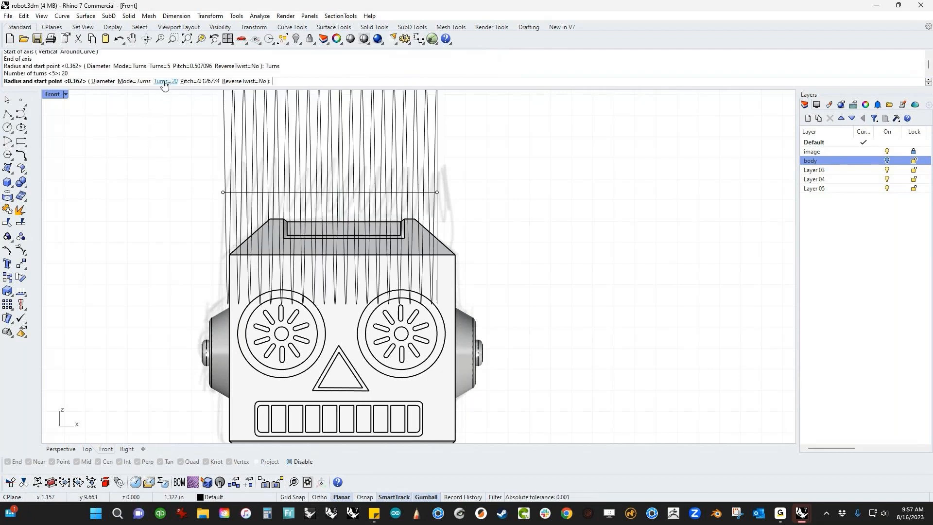
pyautogui.click(211, 169)
# Shift the helix horizontally so it sits centred above the head, and check its placement from several angles.
pyautogui.click(302, 197)
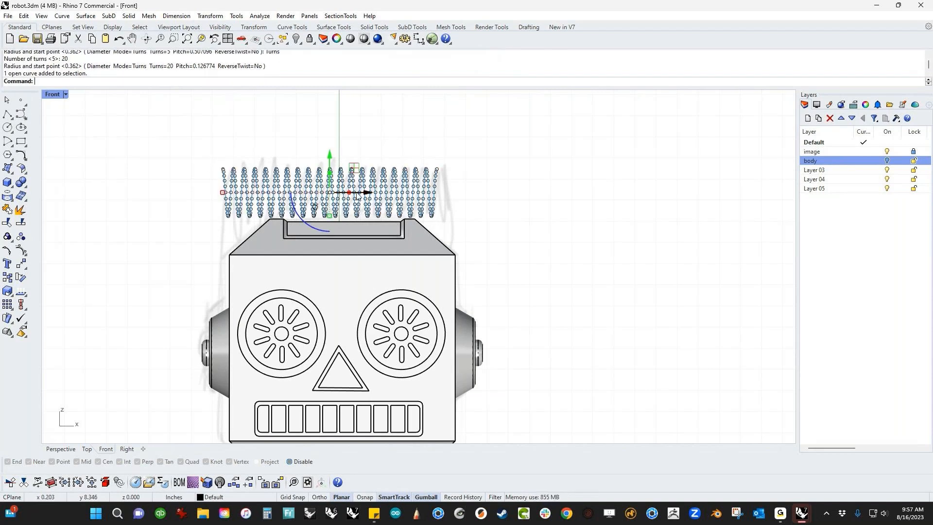
pyautogui.moveTo(366, 192); pyautogui.dragTo(340, 197)
pyautogui.click(488, 210)
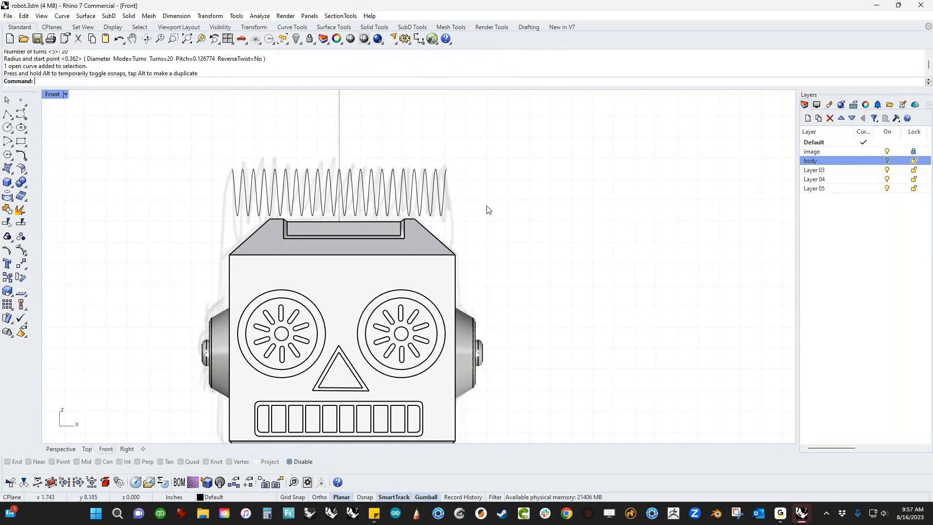
pyautogui.write('P')
pyautogui.press('Return')
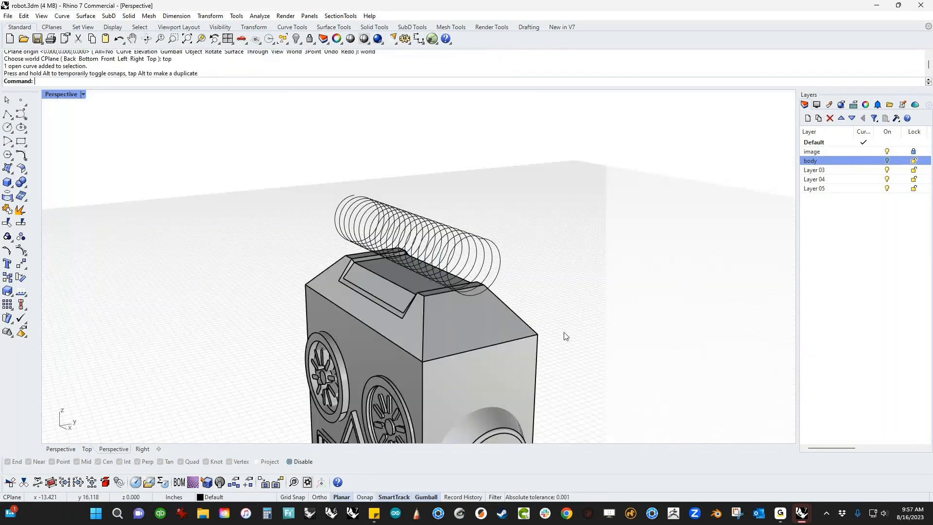
pyautogui.moveTo(562, 333); pyautogui.dragTo(641, 216, button='right')
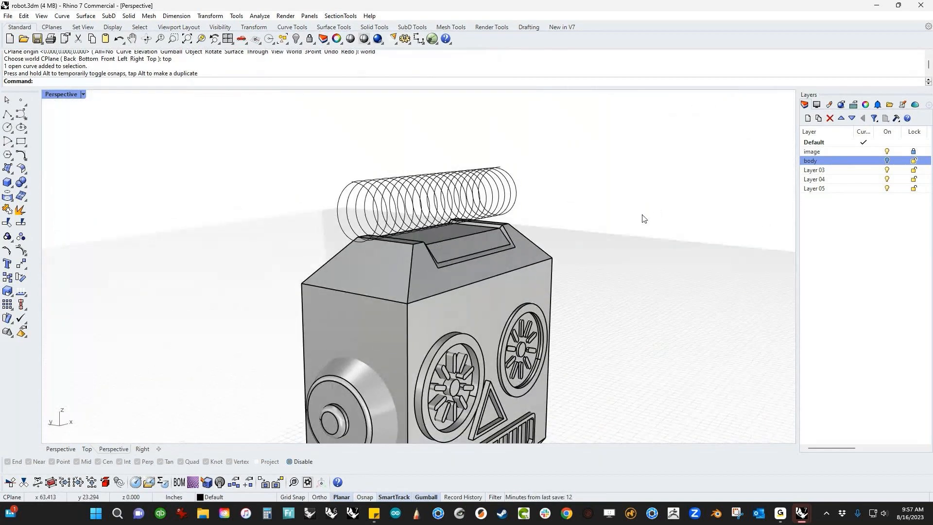
pyautogui.moveTo(227, 196); pyautogui.dragTo(250, 208, button='right')
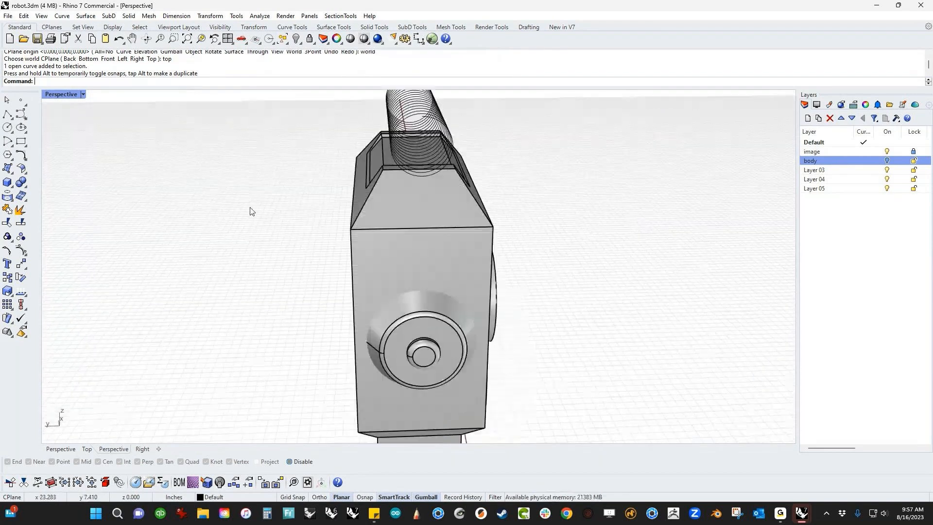
# Place a point object at the top of the outer rim of each ear.
pyautogui.click(21, 100)
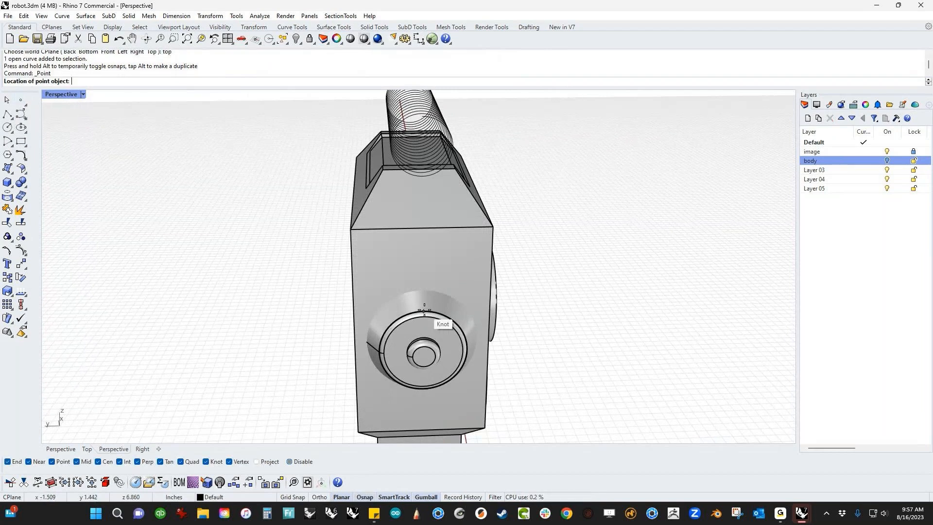
pyautogui.click(424, 310)
pyautogui.moveTo(470, 331); pyautogui.dragTo(272, 334, button='right')
pyautogui.rightClick(545, 328)
pyautogui.click(542, 322)
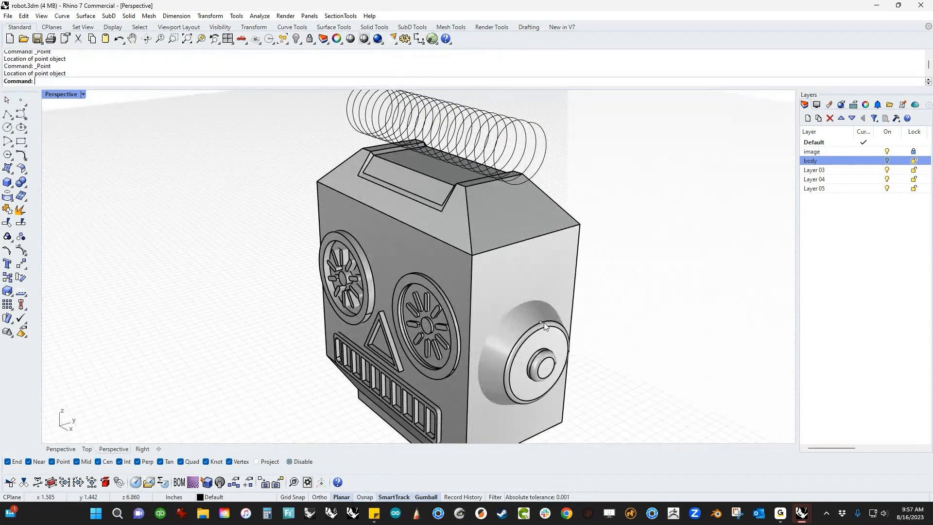
# Start a tangent blend curve from the near end of the helix to the point on the adjacent ear.
pyautogui.moveTo(651, 312); pyautogui.dragTo(585, 333, button='right')
pyautogui.middleClick(544, 258)
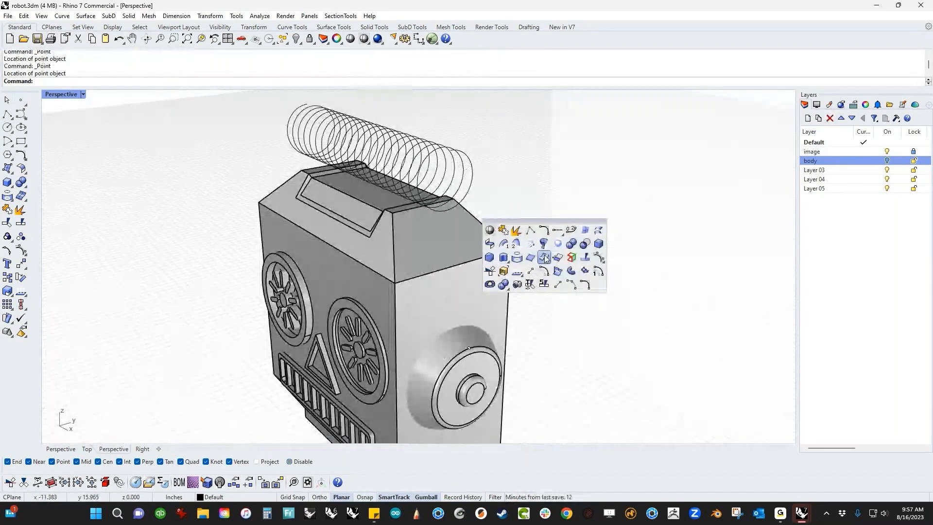
pyautogui.click(570, 229)
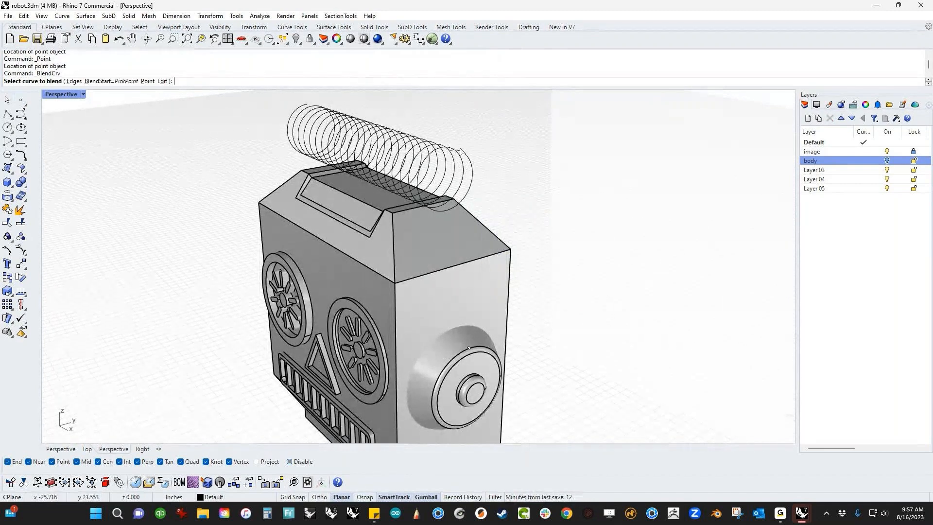
pyautogui.click(462, 153)
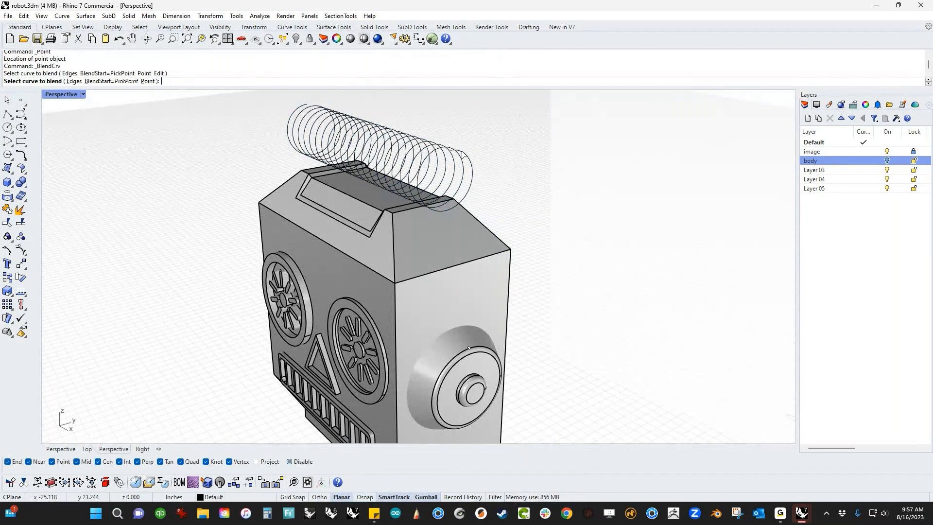
pyautogui.click(148, 81)
pyautogui.click(486, 368)
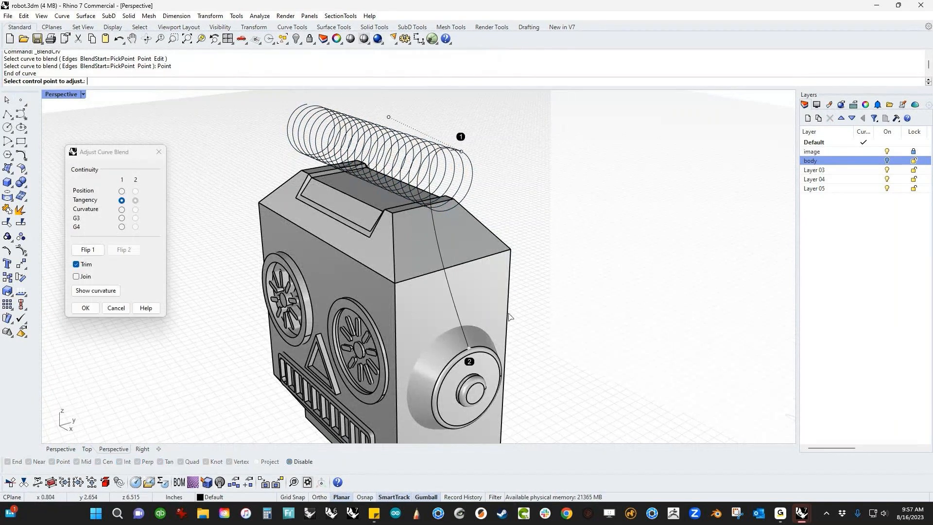
# Reposition the blend's tangent handle to shape the curve running from helix to ear, and accept the blend.
pyautogui.moveTo(525, 272); pyautogui.dragTo(302, 201, button='right')
pyautogui.click(296, 190)
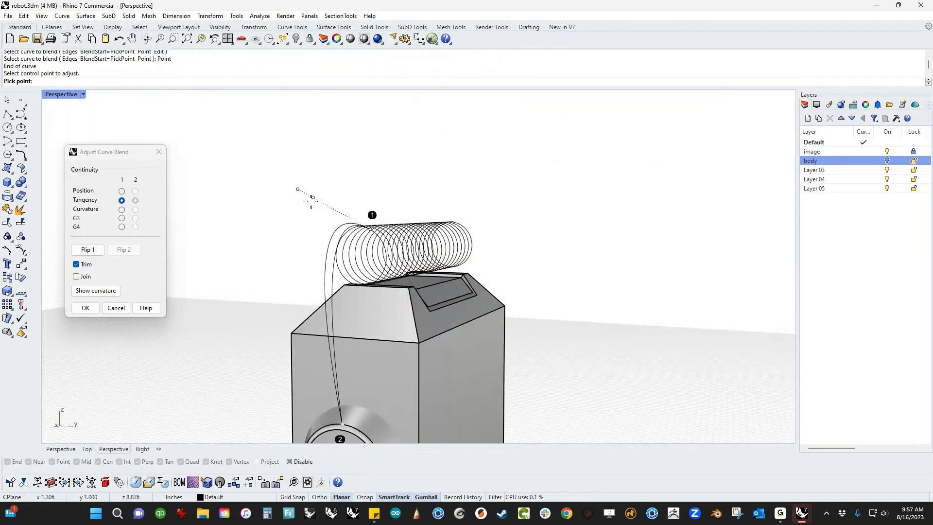
pyautogui.click(304, 236)
pyautogui.moveTo(263, 251)
pyautogui.mouseDown(button='right')
pyautogui.moveTo(343, 275)
pyautogui.moveTo(627, 284)
pyautogui.mouseUp(button='right')
pyautogui.rightClick(629, 284)
pyautogui.moveTo(564, 287); pyautogui.dragTo(641, 289, button='right')
pyautogui.rightClick(293, 265)
pyautogui.moveTo(292, 265); pyautogui.dragTo(348, 269, button='right')
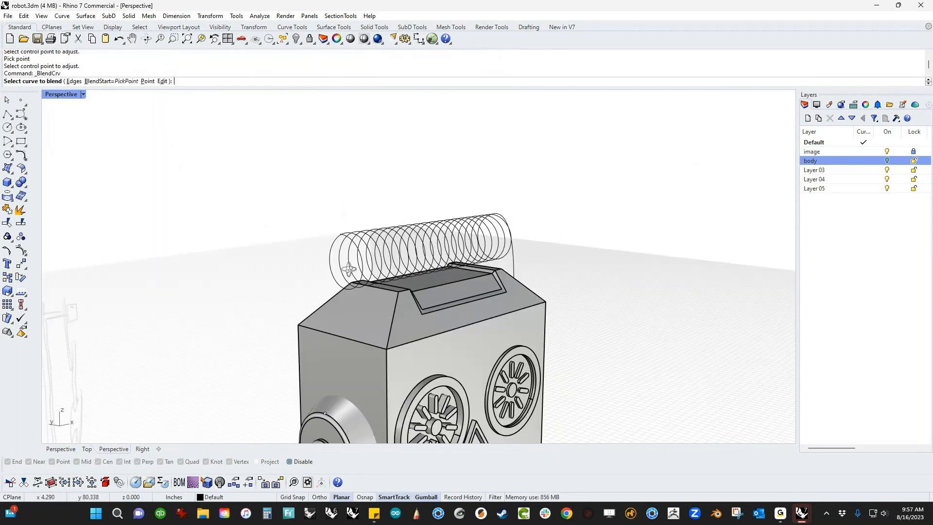
pyautogui.click(343, 234)
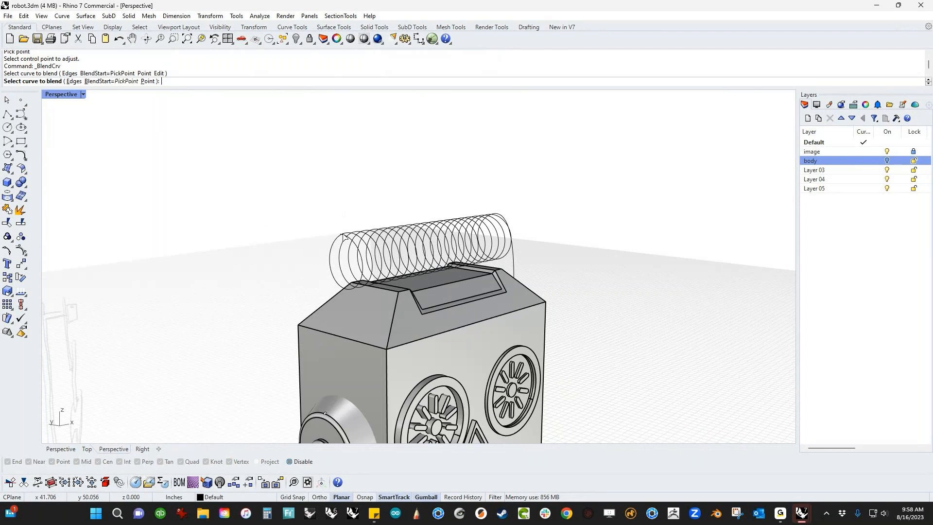
pyautogui.click(148, 81)
pyautogui.click(322, 414)
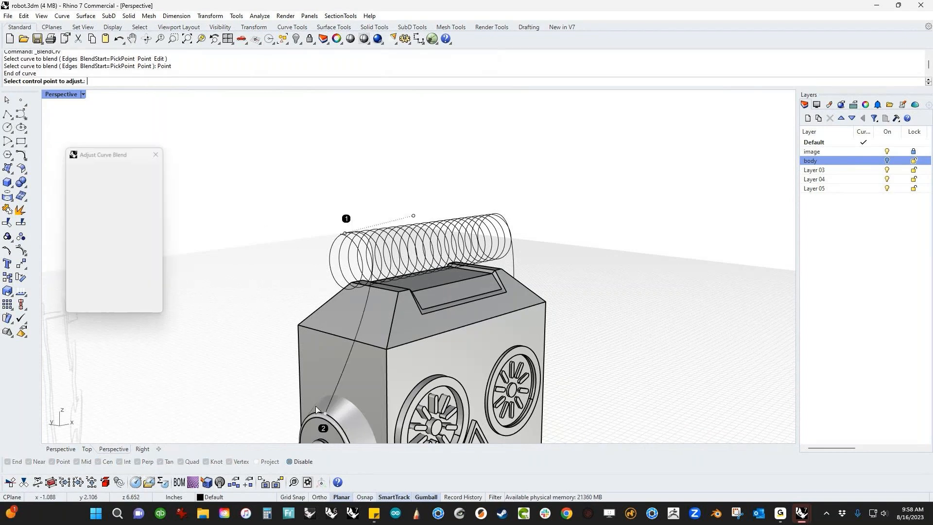
pyautogui.moveTo(335, 354); pyautogui.dragTo(410, 252, button='right')
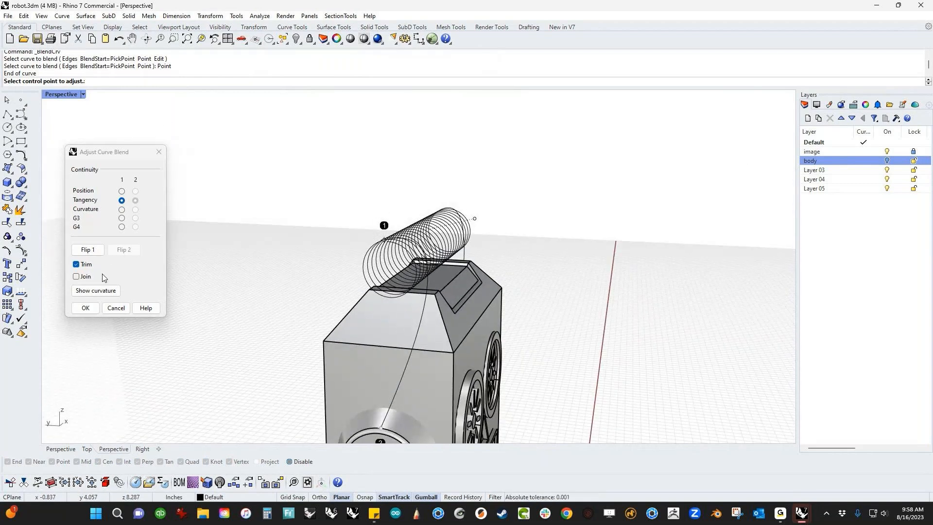
pyautogui.click(88, 250)
pyautogui.click(298, 260)
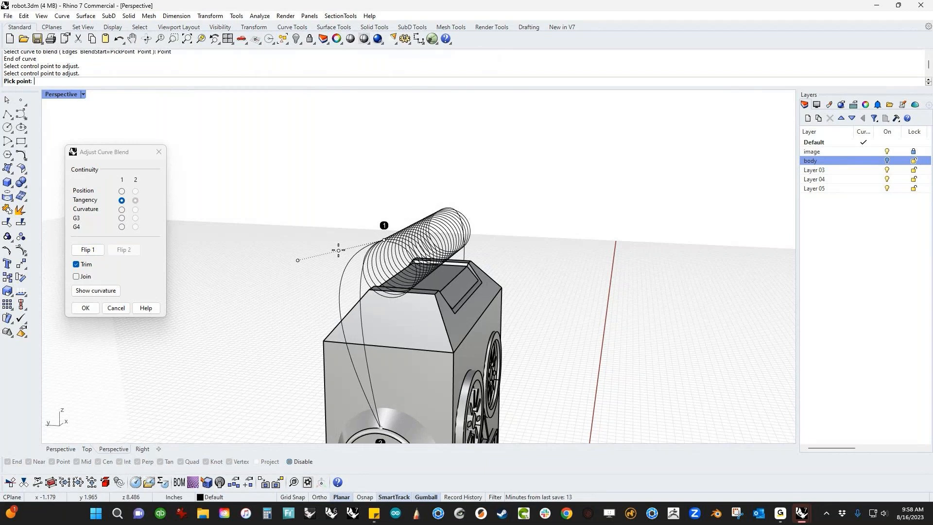
pyautogui.click(338, 250)
pyautogui.moveTo(338, 252); pyautogui.dragTo(166, 312, button='right')
pyautogui.scroll(7, 305, 253)
pyautogui.moveTo(305, 253); pyautogui.dragTo(290, 283, button='right')
pyautogui.press('Escape')
# Start a tangent blend from the helix's unconnected end to the opposite ear's point, flipping the direction at the helix.
pyautogui.press('Return')
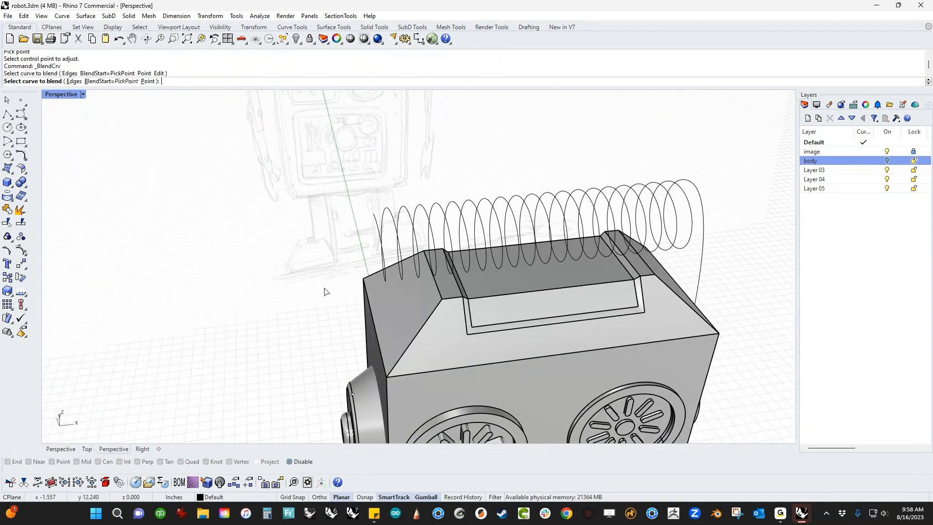
pyautogui.write('p')
pyautogui.press('Return')
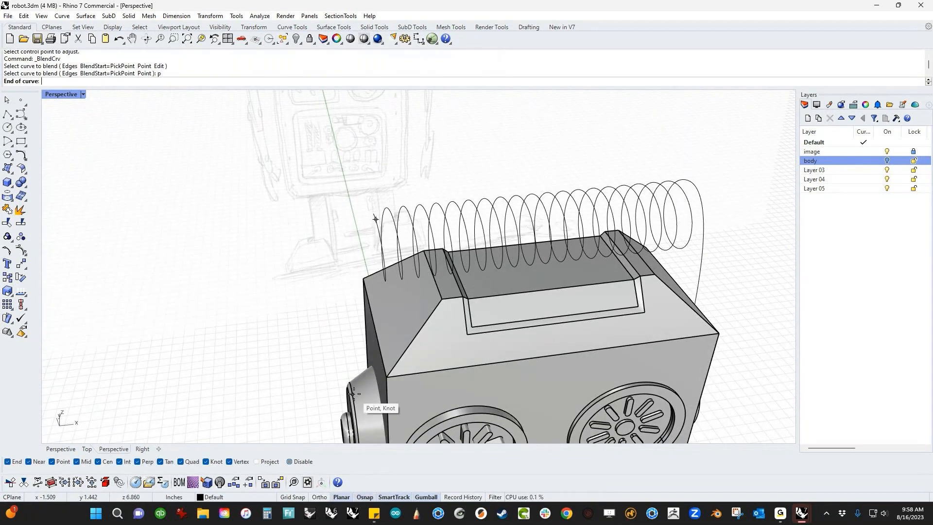
pyautogui.click(352, 394)
pyautogui.moveTo(280, 316); pyautogui.dragTo(253, 282, button='right')
pyautogui.click(88, 249)
# Adjust the second blend's start point along the helix, shorten its tangent handle and accept the curve.
pyautogui.moveTo(293, 199); pyautogui.dragTo(306, 208, button='right')
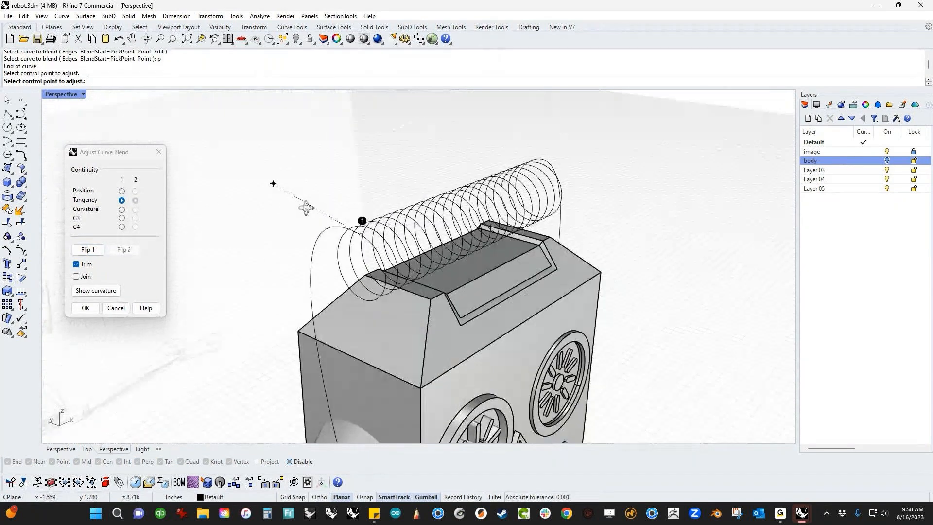
pyautogui.click(359, 235)
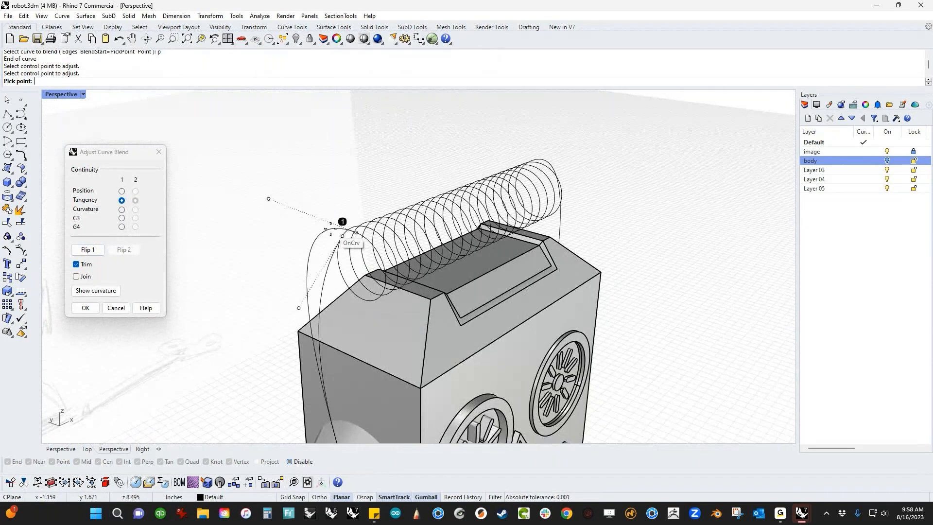
pyautogui.moveTo(362, 227); pyautogui.dragTo(348, 211, button='right')
pyautogui.click(363, 223)
pyautogui.click(252, 209)
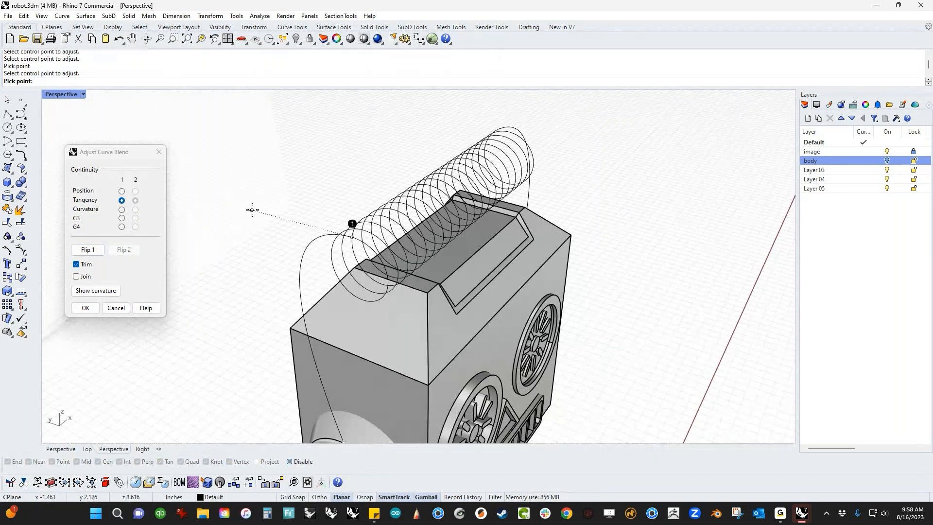
pyautogui.click(291, 221)
pyautogui.scroll(-6, 242, 288)
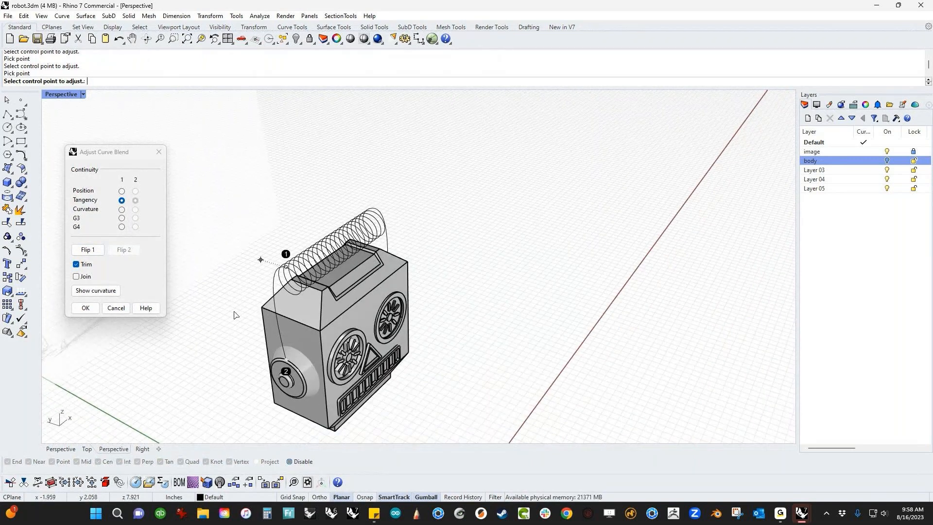
pyautogui.rightClick(235, 314)
pyautogui.moveTo(296, 364); pyautogui.dragTo(242, 343, button='right')
pyautogui.scroll(5, 288, 290)
pyautogui.scroll(5, 288, 291)
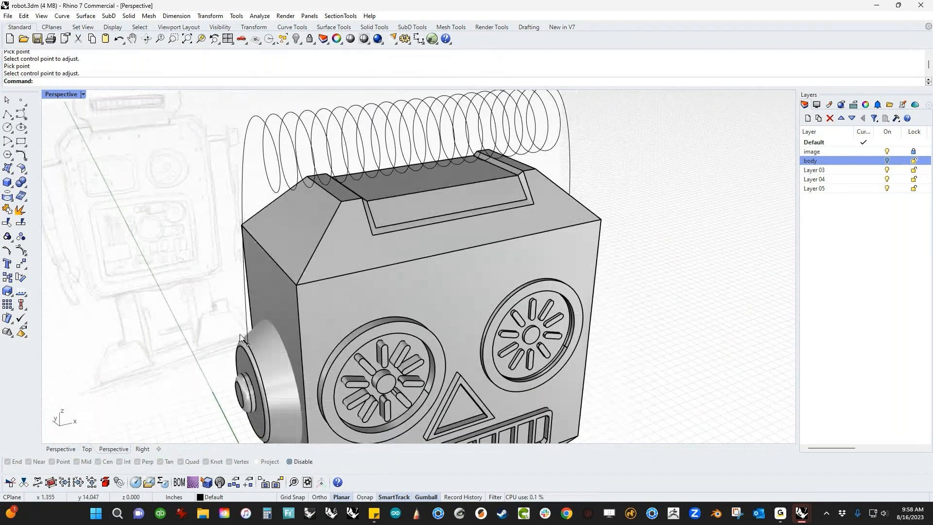
# Nudge the ear-side end control point of the first blend curve inward so it ends inside the adjacent ear.
pyautogui.click(203, 321)
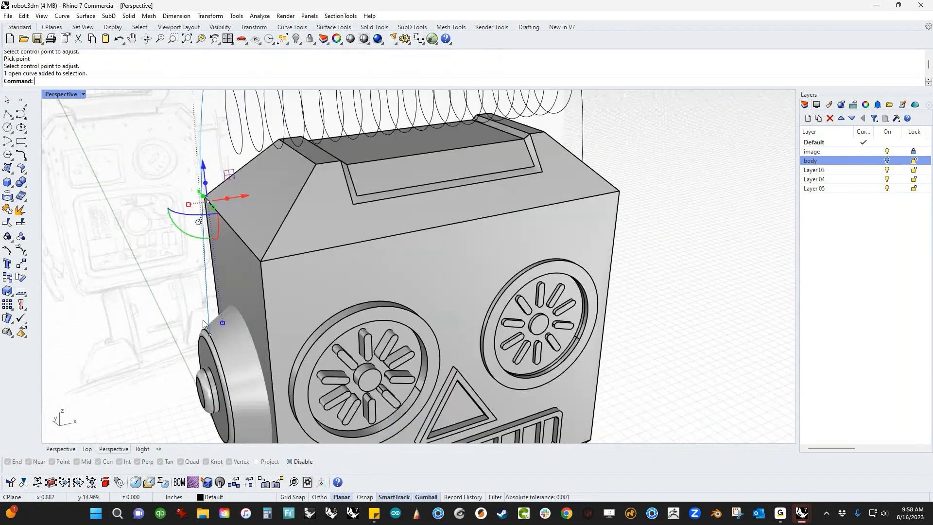
pyautogui.scroll(-2, 176, 319)
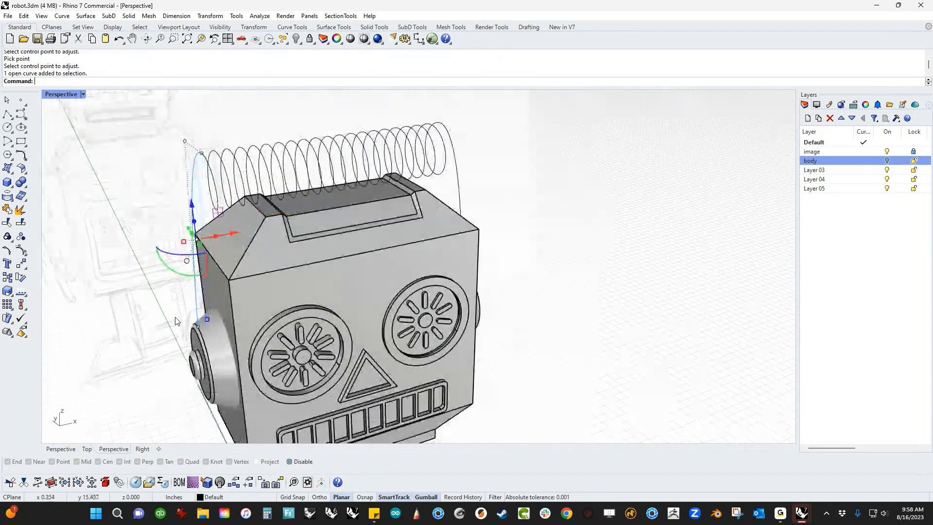
pyautogui.moveTo(182, 311); pyautogui.dragTo(210, 338)
pyautogui.moveTo(220, 335); pyautogui.dragTo(188, 325, button='right')
pyautogui.moveTo(220, 302); pyautogui.dragTo(230, 297)
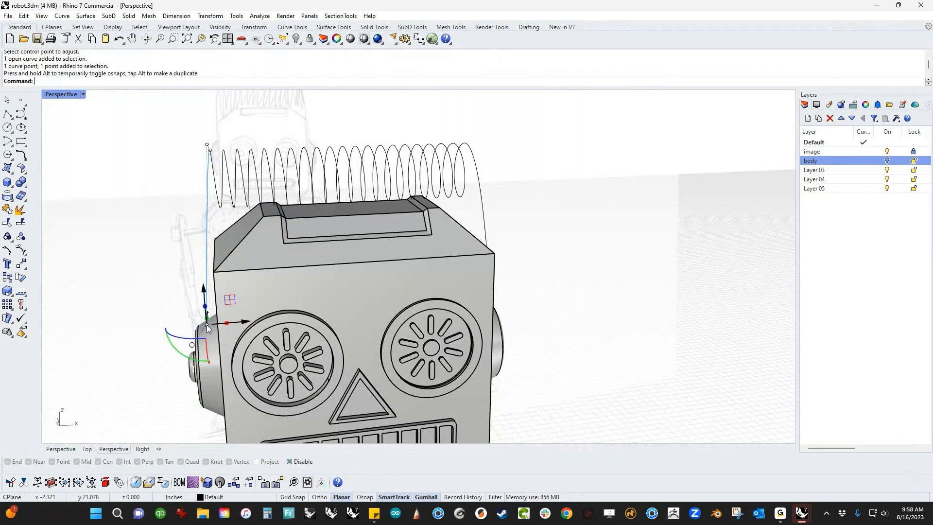
pyautogui.press('Escape')
# Shift the ear-side end control point of the opposite blend curve inward into the other ear.
pyautogui.scroll(5, 591, 327)
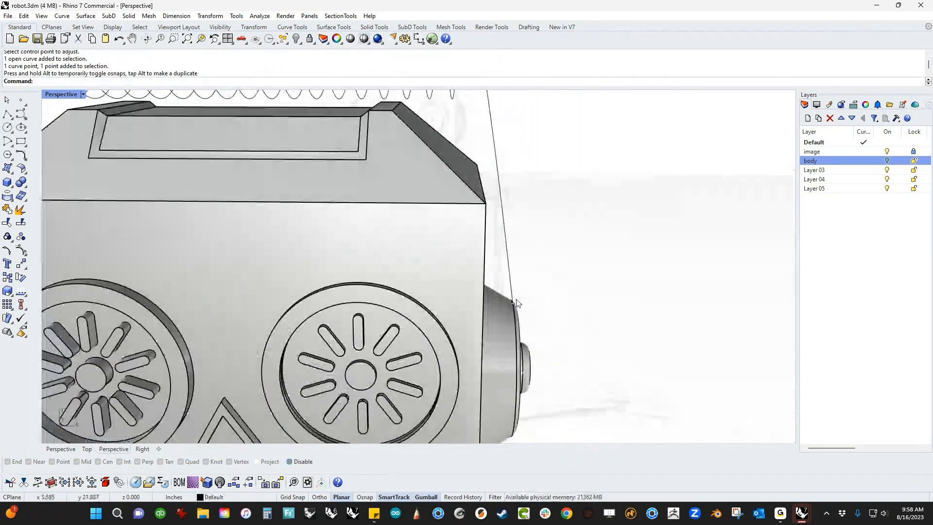
pyautogui.click(511, 280)
pyautogui.click(512, 302)
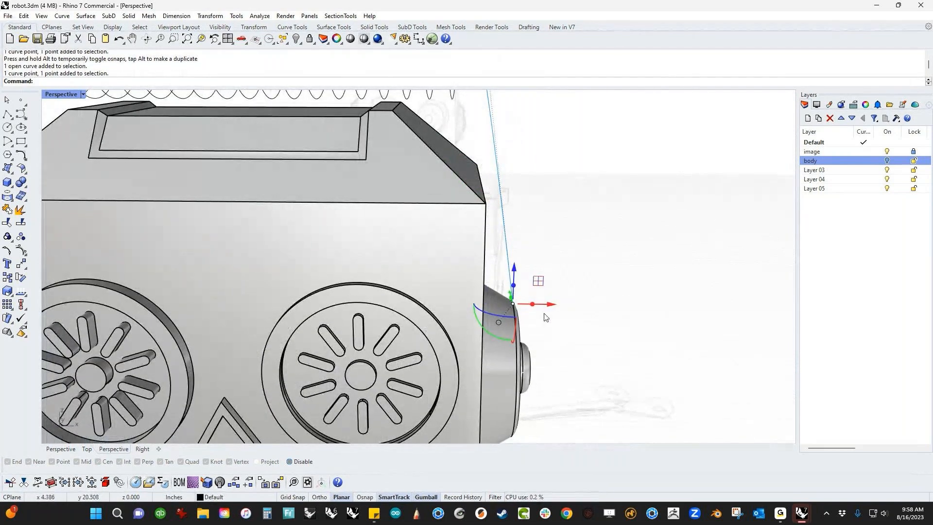
pyautogui.moveTo(538, 280); pyautogui.dragTo(527, 280)
pyautogui.press('Escape')
pyautogui.scroll(-5, 559, 275)
# Join the helix and its two blend curves into one continuous curve.
pyautogui.moveTo(565, 166); pyautogui.dragTo(184, 215)
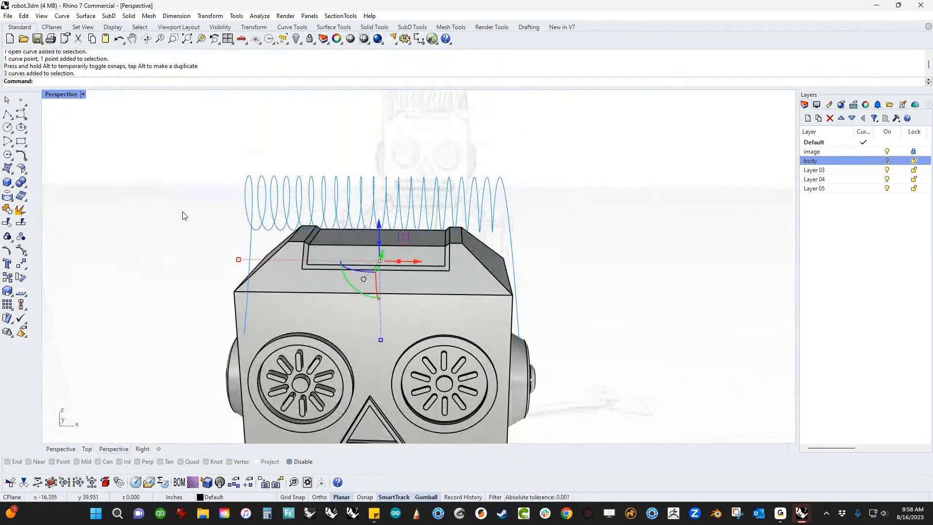
pyautogui.write('j')
pyautogui.press('Return')
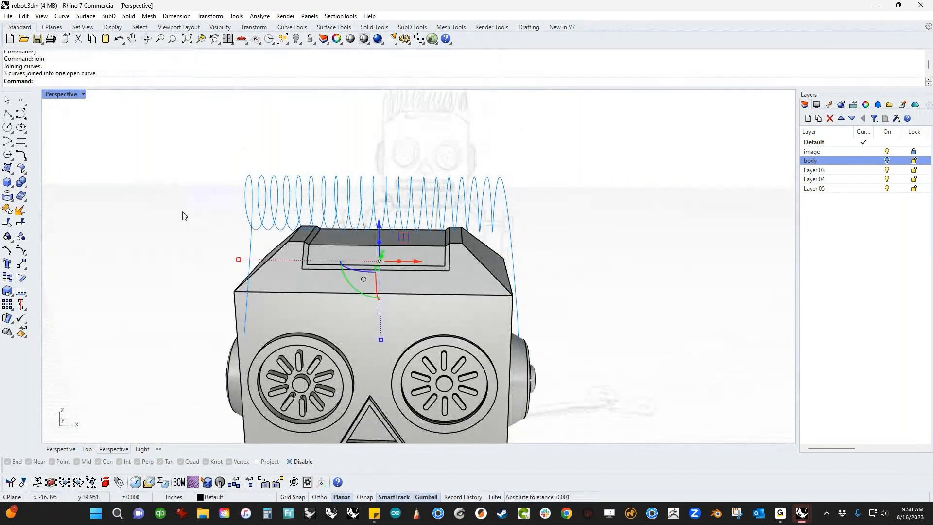
# Pipe the joined coil curve with flat caps and a radius of about 0.017 in at both ends.
pyautogui.click(9, 194)
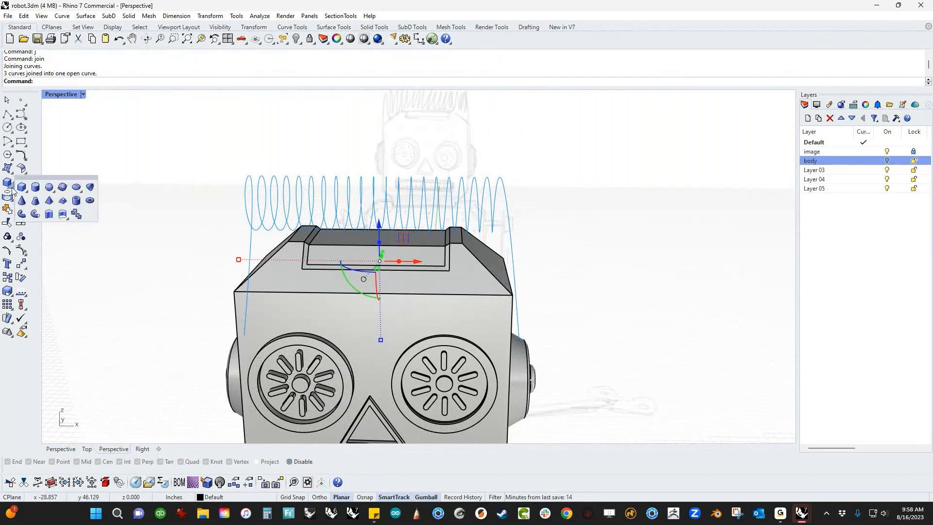
pyautogui.click(24, 216)
pyautogui.scroll(6, 525, 333)
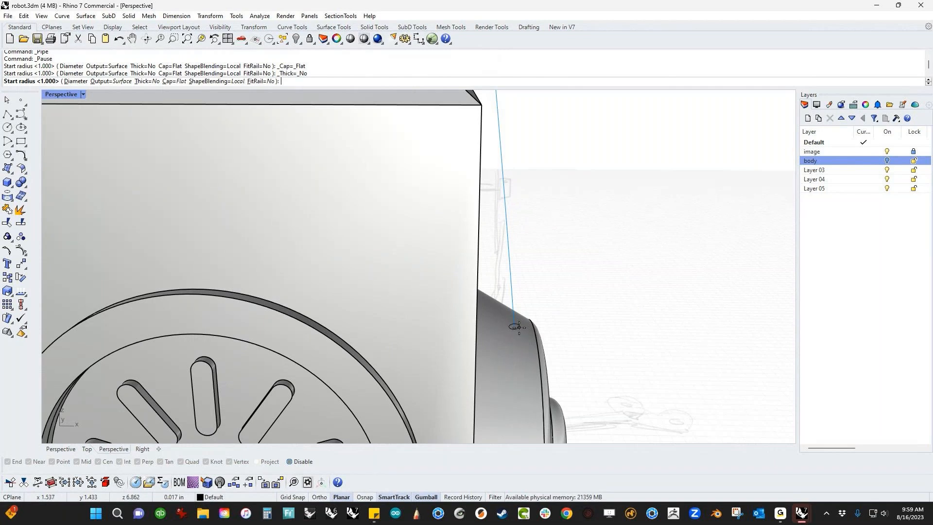
pyautogui.click(518, 327)
pyautogui.scroll(-3, 518, 327)
pyautogui.click(519, 327)
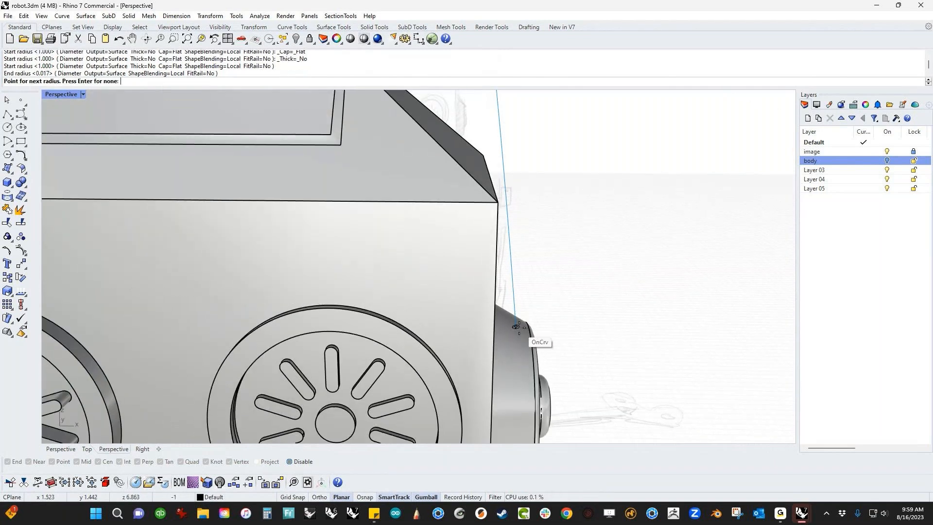
pyautogui.press('Return')
pyautogui.scroll(-5, 518, 328)
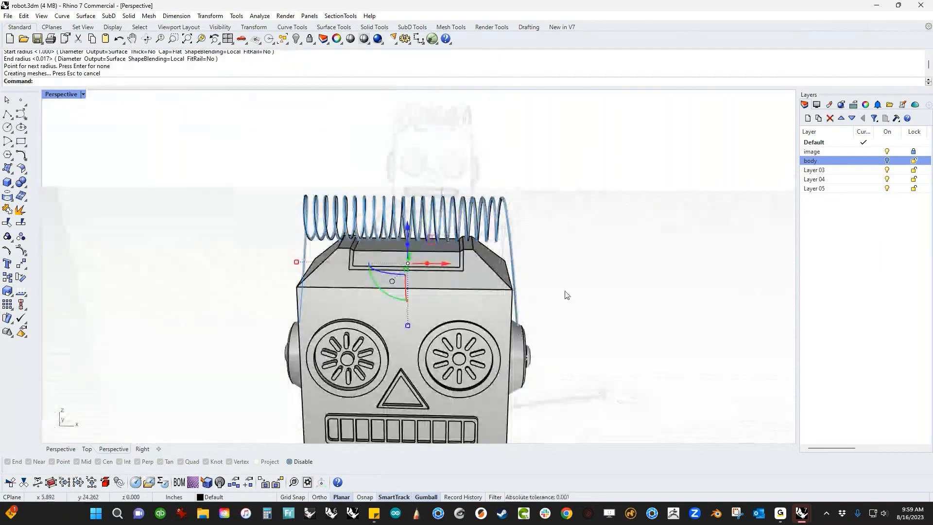
pyautogui.click(589, 283)
pyautogui.keyDown('shift'); pyautogui.moveTo(550, 288); pyautogui.dragTo(564, 276, button='right'); pyautogui.keyUp('shift')
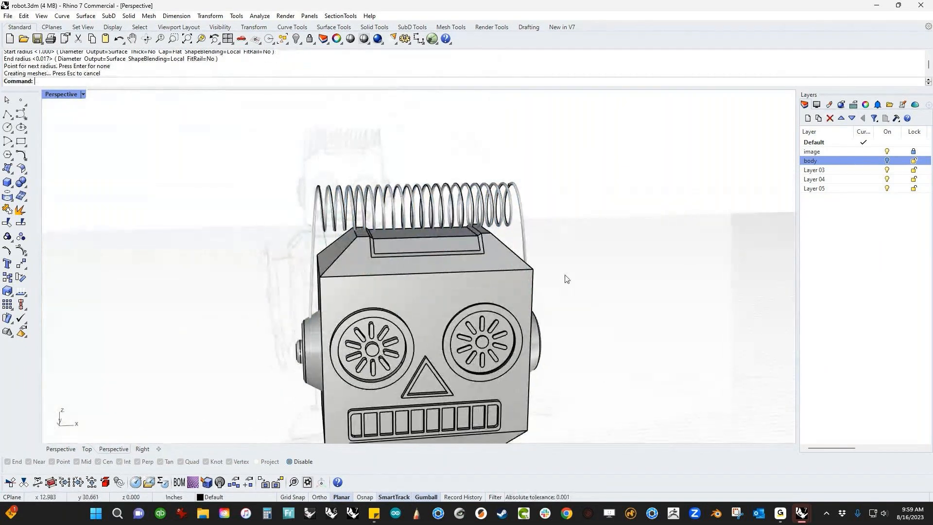
# Create a new Metal material and assign it to the coil pipe.
pyautogui.click(829, 105)
pyautogui.click(856, 192)
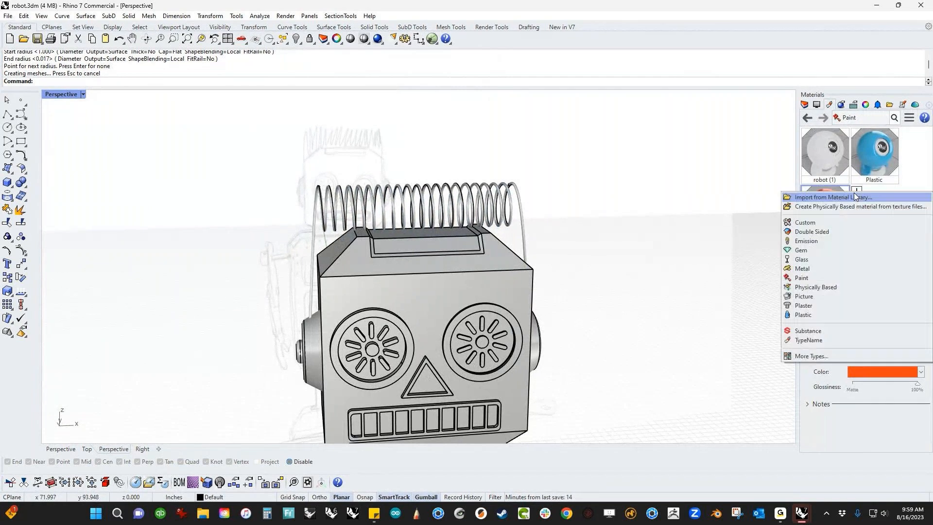
pyautogui.click(809, 269)
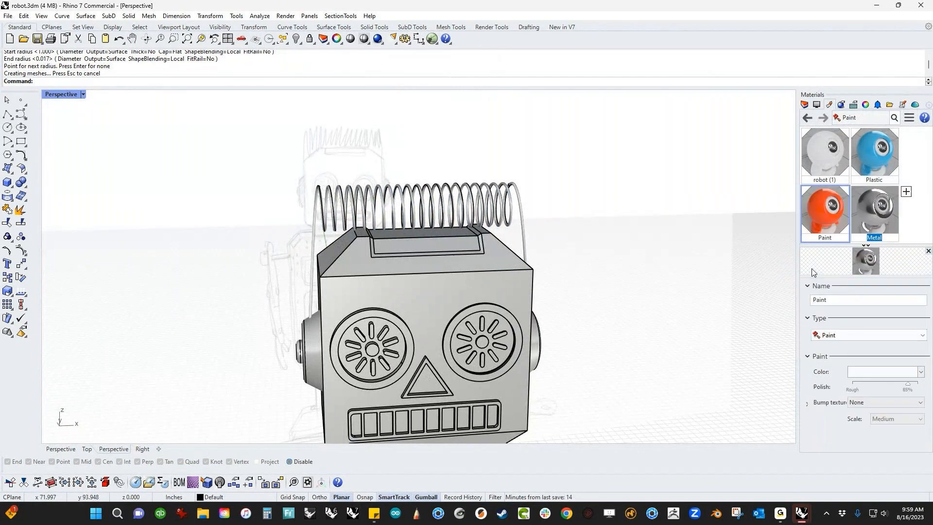
pyautogui.moveTo(530, 221); pyautogui.dragTo(519, 217)
# Set the Perspective viewport to Rendered display and apply the blue Plastic material to the head.
pyautogui.click(59, 96)
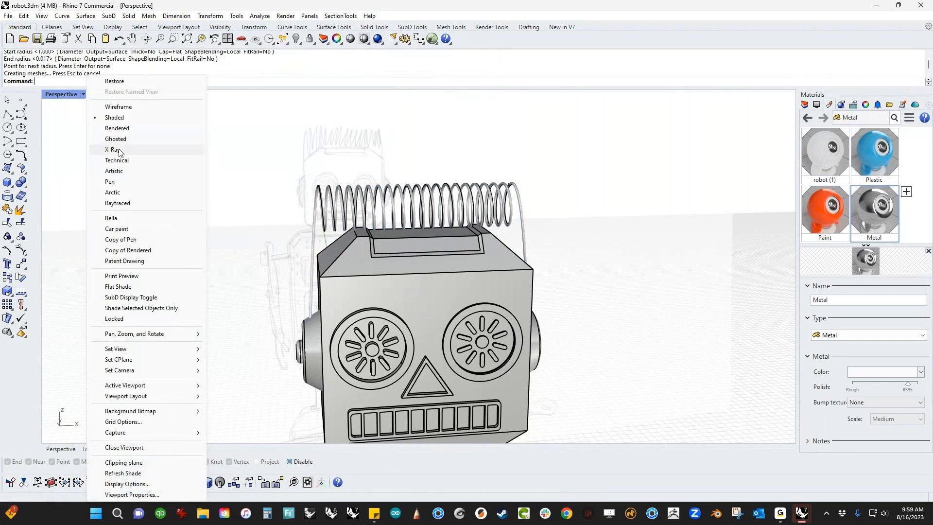
pyautogui.click(117, 139)
pyautogui.moveTo(331, 304); pyautogui.dragTo(398, 283, button='right')
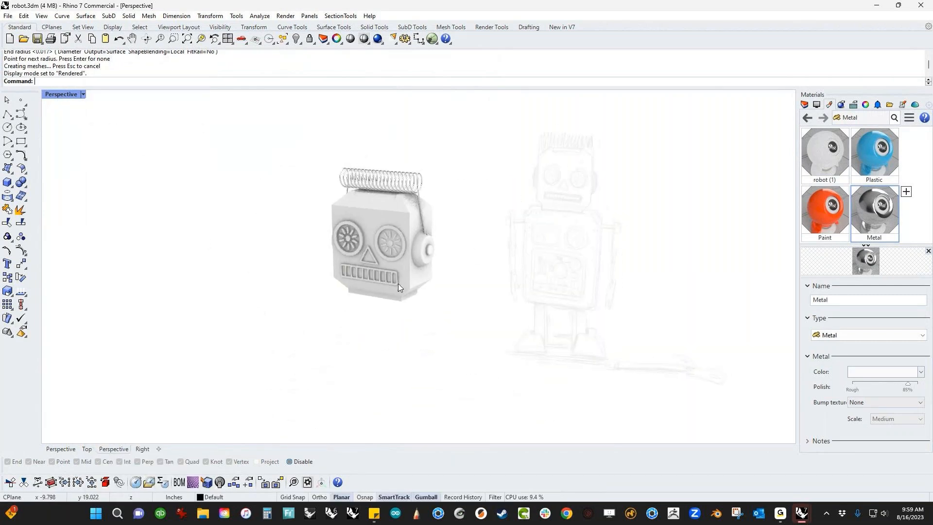
pyautogui.moveTo(880, 161); pyautogui.dragTo(462, 280)
# Assign the orange Paint material to the front faces of the eye rings, triangular nose and mouth grille only.
pyautogui.scroll(5, 510, 273)
pyautogui.click(415, 307)
pyautogui.click(518, 333)
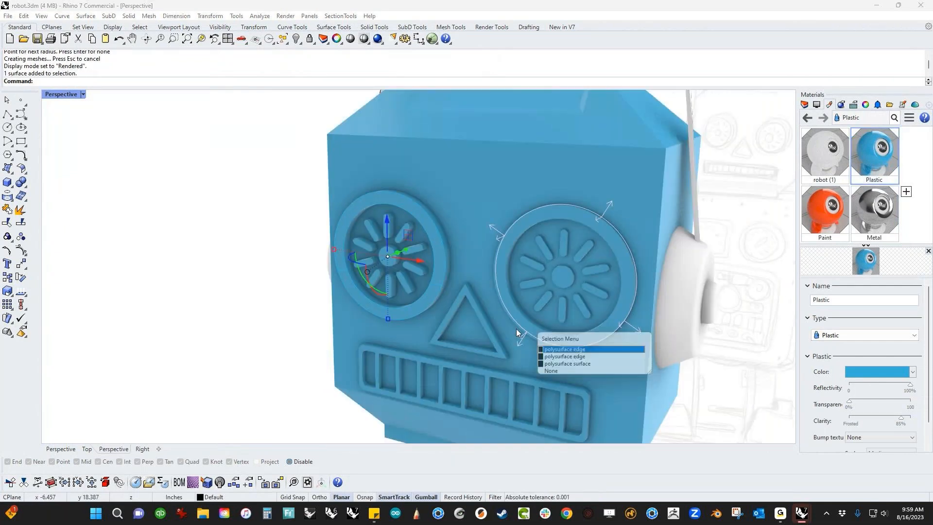
pyautogui.click(556, 358)
pyautogui.scroll(8, 554, 343)
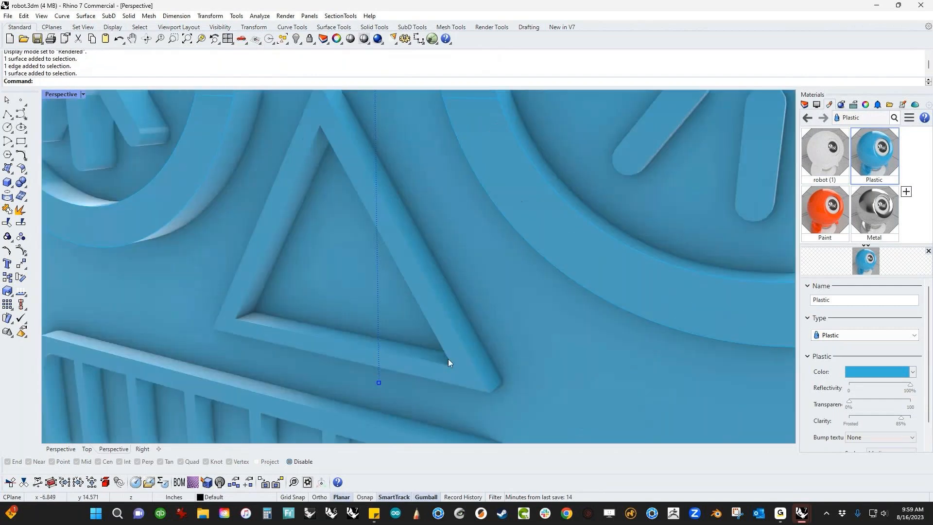
pyautogui.click(468, 369)
pyautogui.click(374, 428)
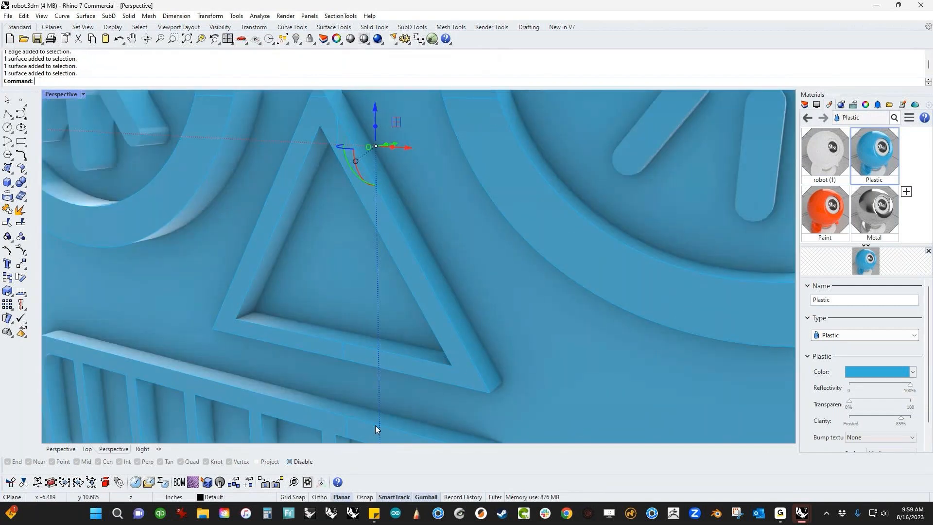
pyautogui.click(819, 237)
pyautogui.rightClick(819, 238)
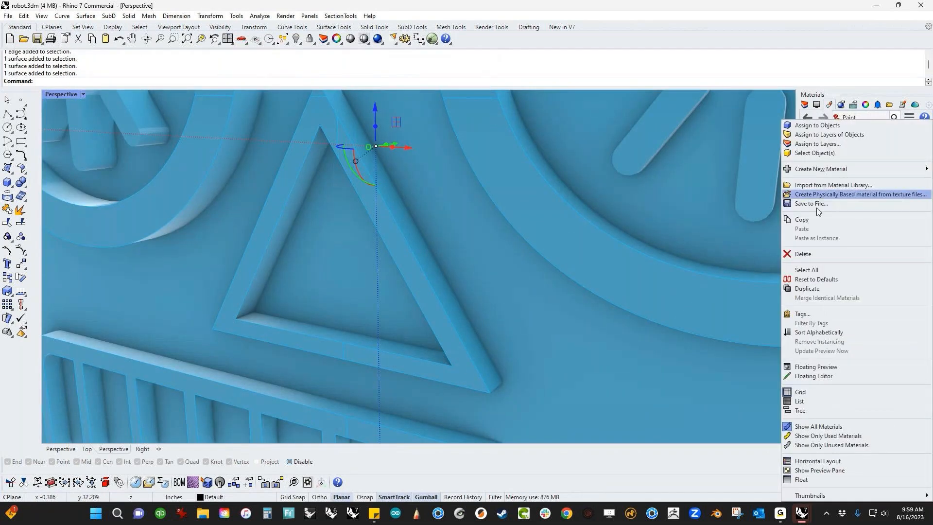
pyautogui.click(819, 127)
pyautogui.scroll(-8, 368, 265)
pyautogui.click(140, 329)
# Select both ears and assign the orange Paint material to them.
pyautogui.moveTo(389, 326); pyautogui.dragTo(396, 367, button='right')
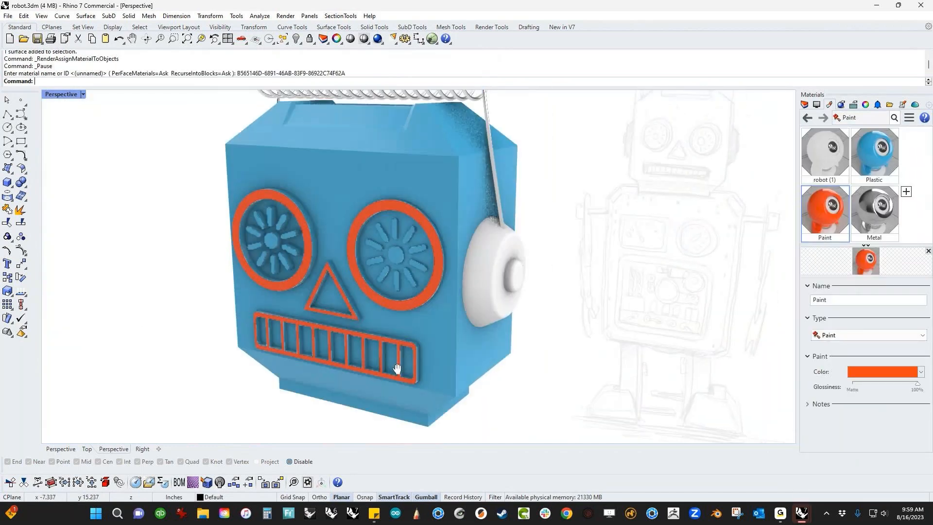
pyautogui.click(477, 310)
pyautogui.moveTo(146, 335); pyautogui.dragTo(234, 333, button='right')
pyautogui.moveTo(83, 325); pyautogui.dragTo(181, 313, button='right')
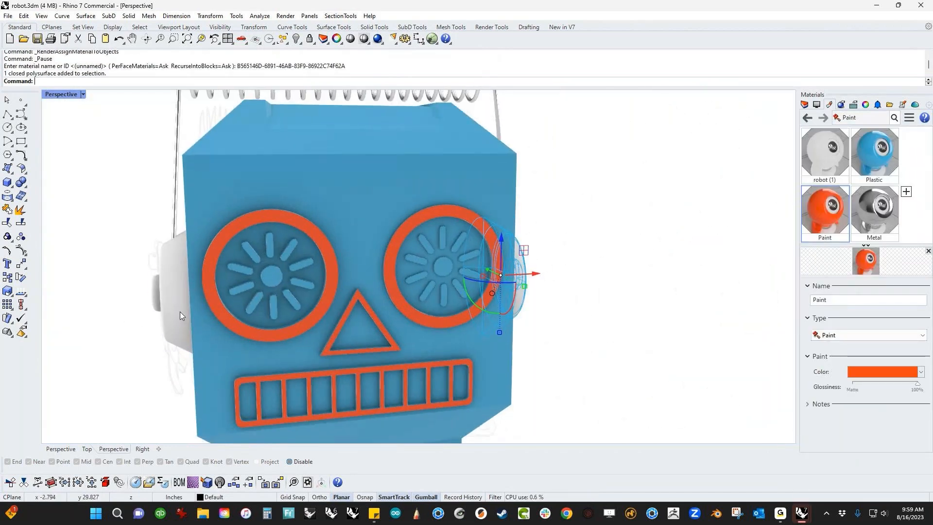
pyautogui.keyDown('shift'); pyautogui.click(181, 313); pyautogui.keyUp('shift')
pyautogui.click(824, 222)
pyautogui.rightClick(823, 220)
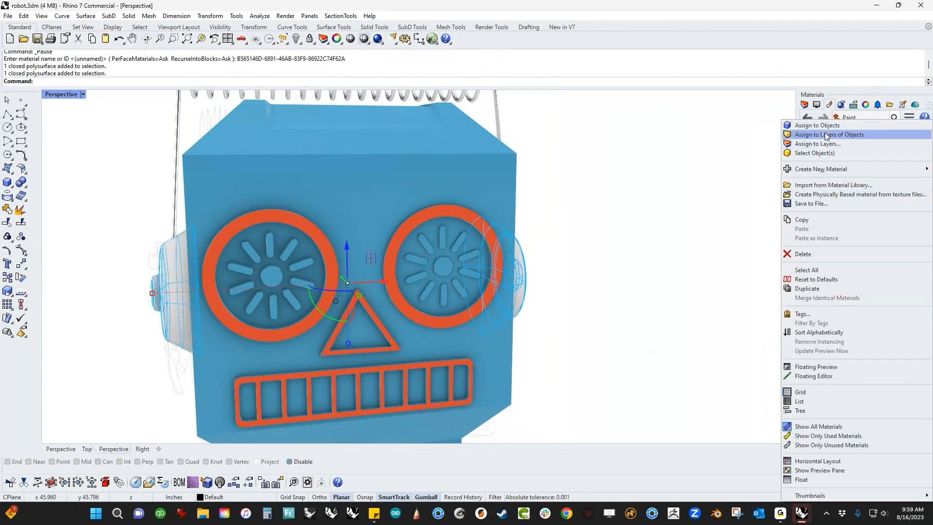
pyautogui.click(819, 129)
# Show all hidden objects and turn on the body layer to display the whole robot.
pyautogui.scroll(-5, 560, 281)
pyautogui.keyDown('shift'); pyautogui.moveTo(639, 319); pyautogui.dragTo(356, 284, button='right'); pyautogui.keyUp('shift')
pyautogui.write('v')
pyautogui.press('Return')
pyautogui.click(804, 105)
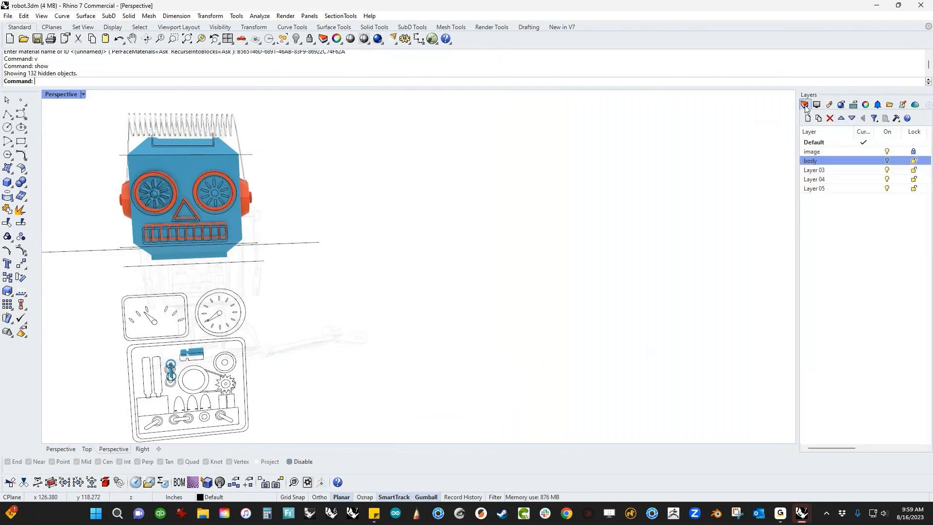
pyautogui.click(886, 161)
pyautogui.scroll(-5, 558, 279)
pyautogui.moveTo(559, 279); pyautogui.dragTo(466, 310, button='right')
pyautogui.scroll(3, 408, 306)
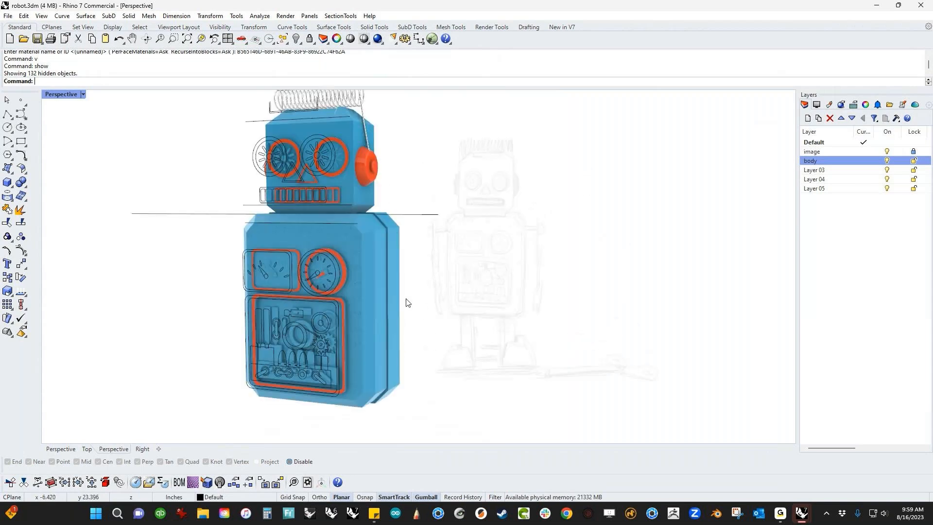
# Select all curves in the model and delete them.
pyautogui.write('c')
pyautogui.press('Return')
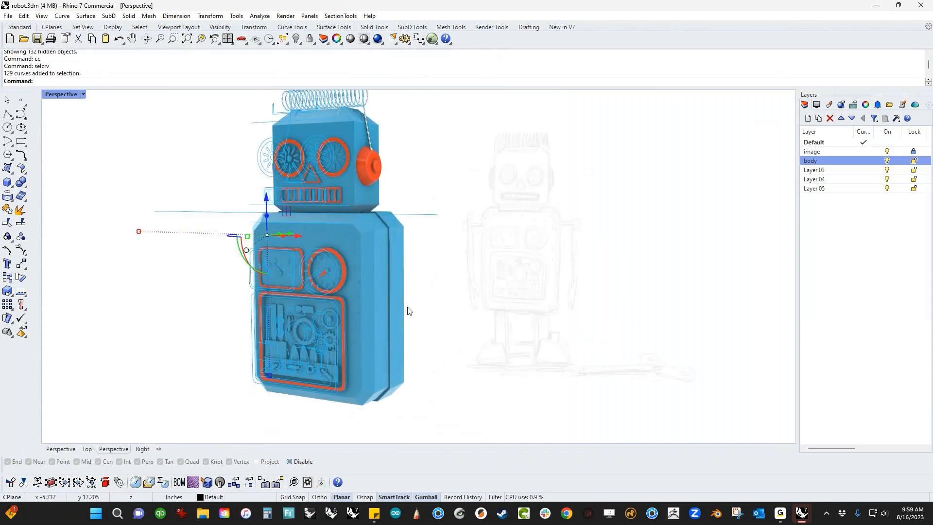
pyautogui.press('Delete')
pyautogui.scroll(-4, 388, 291)
pyautogui.moveTo(394, 264); pyautogui.dragTo(395, 291, button='right')
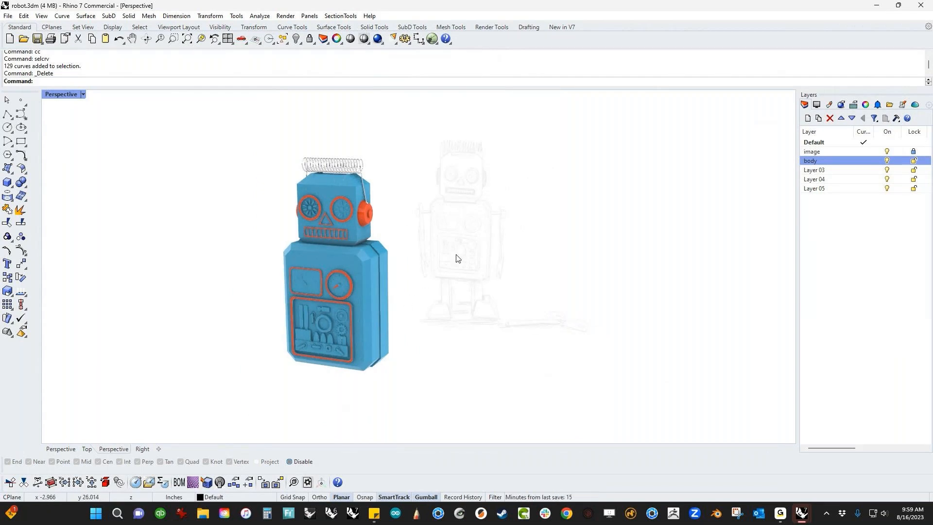
# In the Front view, draw an open horizontal cylinder about 0.33 in long over the sketched shoulder, with the direction constraint set to None.
pyautogui.hotkey('ctrl', 'F2')
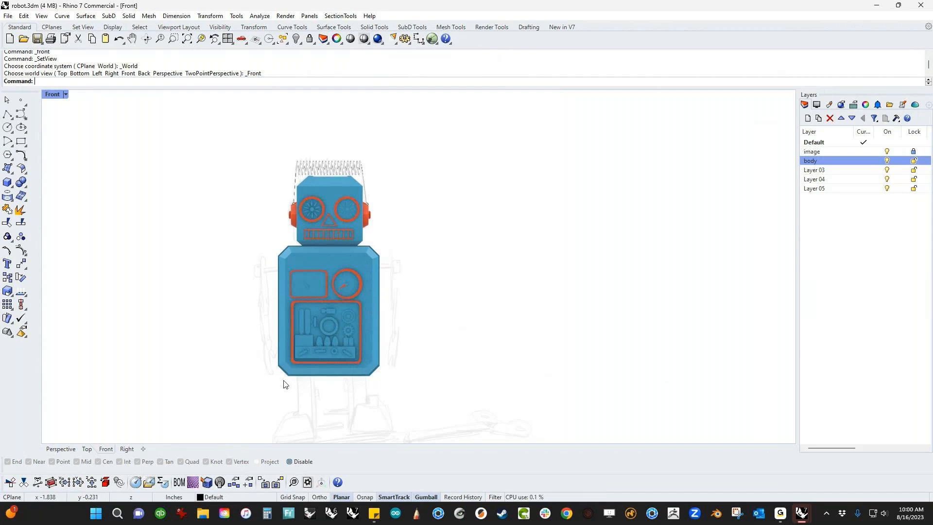
pyautogui.scroll(5, 285, 323)
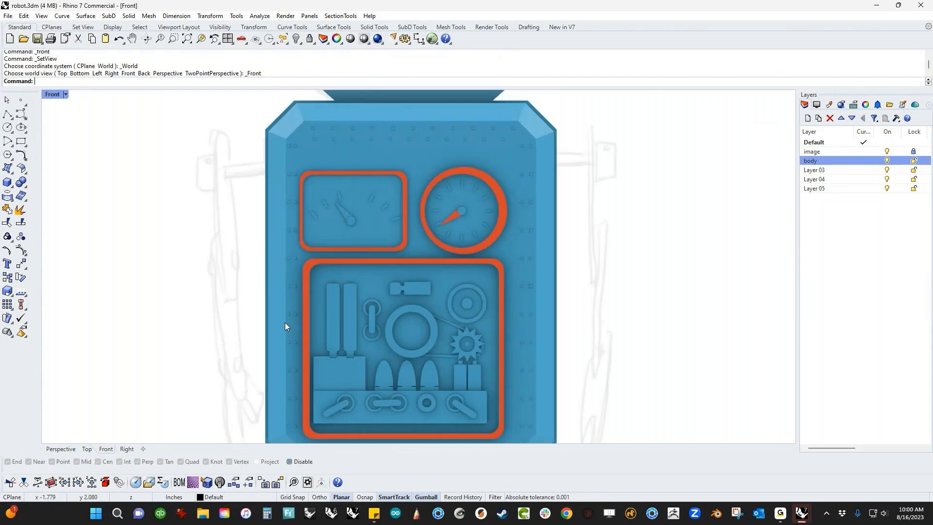
pyautogui.scroll(1, 291, 286)
pyautogui.scroll(2, 273, 234)
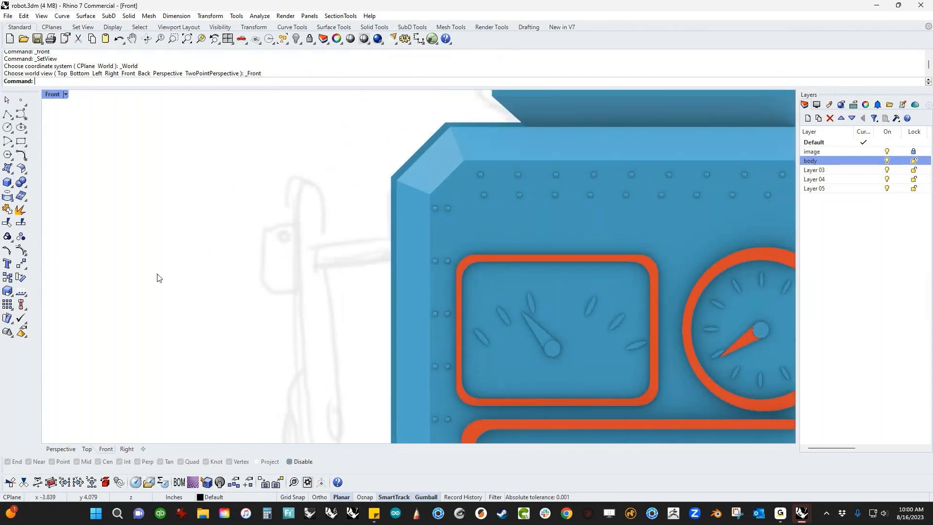
pyautogui.click(11, 187)
pyautogui.click(35, 188)
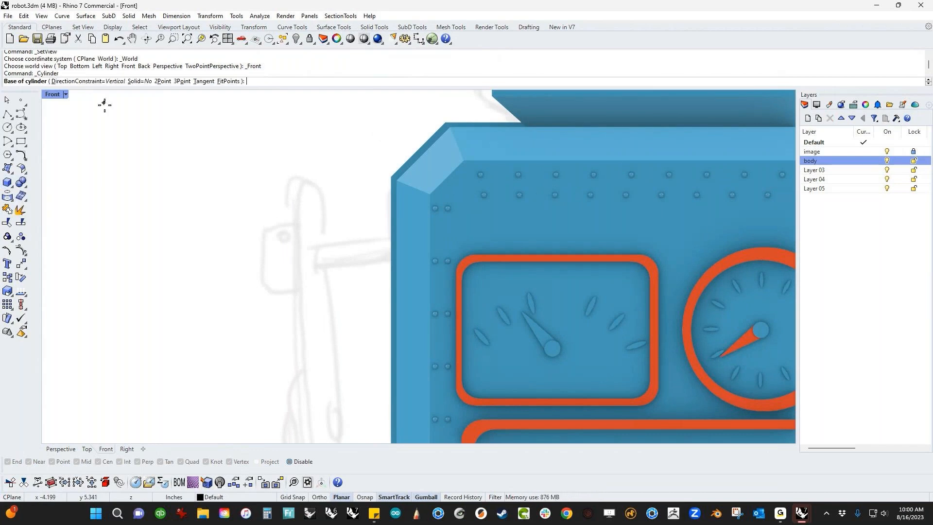
pyautogui.click(105, 83)
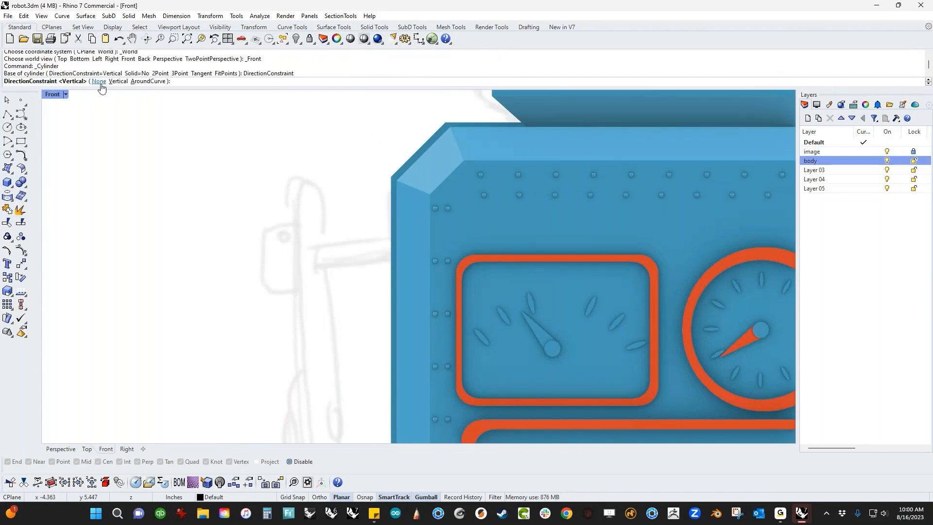
pyautogui.click(98, 81)
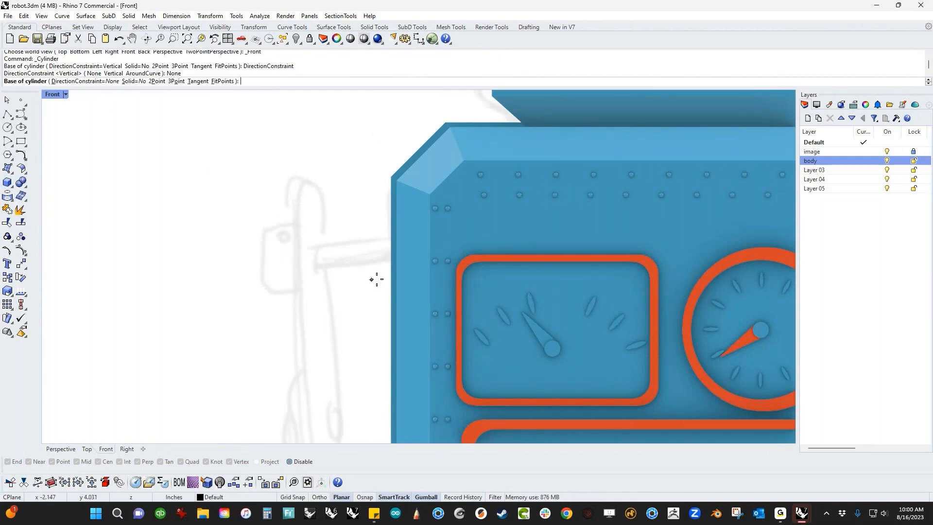
pyautogui.click(281, 258)
pyautogui.click(313, 276)
pyautogui.press('F8')
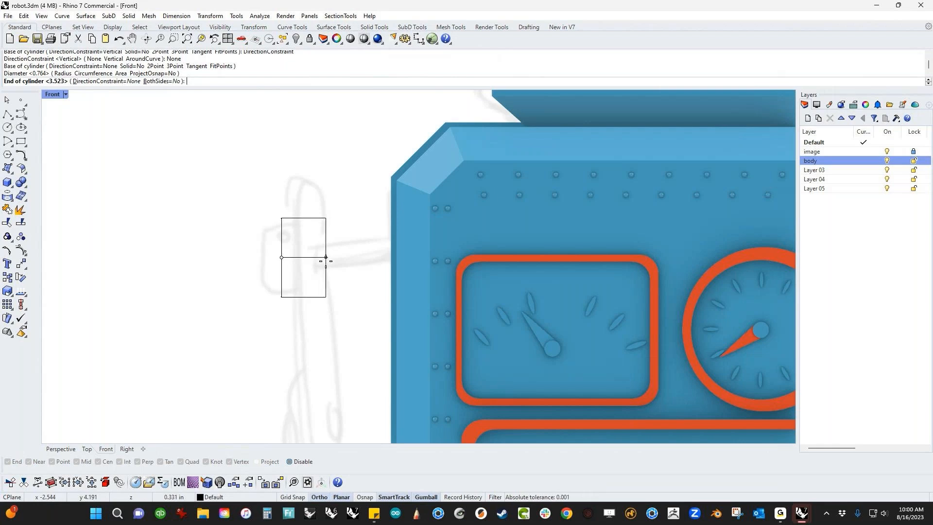
pyautogui.keyDown('shift'); pyautogui.click(325, 259); pyautogui.keyUp('shift')
# Duplicate the shoulder cylinder toward the body, then shrink and lengthen the copy into a thin rod running from the cylinder into the body.
pyautogui.moveTo(302, 259); pyautogui.dragTo(332, 257)
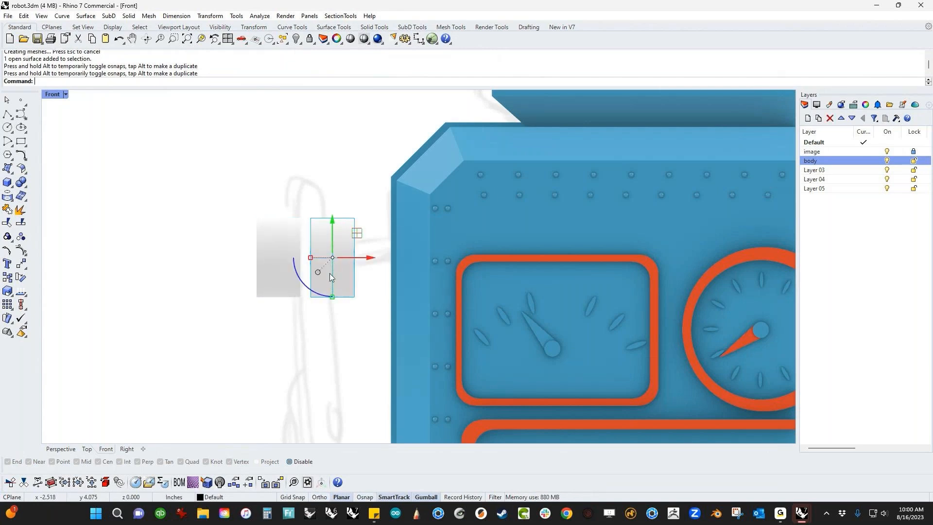
pyautogui.moveTo(331, 296); pyautogui.dragTo(251, 262)
pyautogui.moveTo(369, 261); pyautogui.dragTo(391, 260)
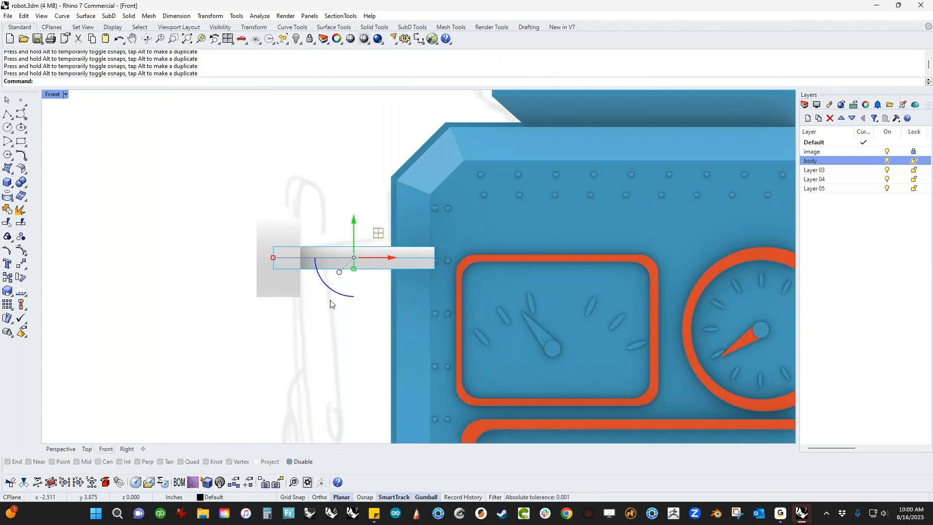
# In the Perspective view, select the shoulder cylinder and the rod and cap their open ends.
pyautogui.hotkey('ctrl', 'F4')
pyautogui.scroll(10, 413, 274)
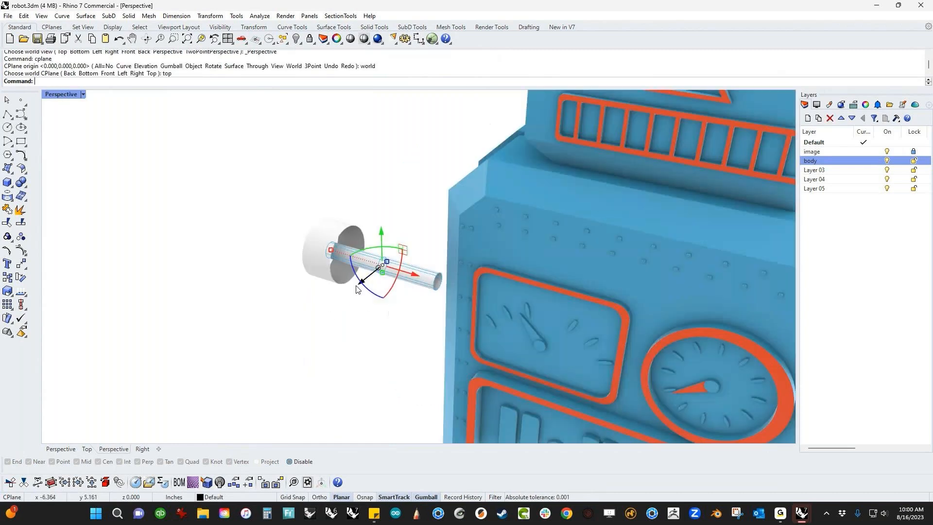
pyautogui.moveTo(356, 342); pyautogui.dragTo(337, 377, button='right')
pyautogui.click(345, 377)
pyautogui.moveTo(357, 380); pyautogui.dragTo(252, 291)
pyautogui.write('p')
pyautogui.press('Return')
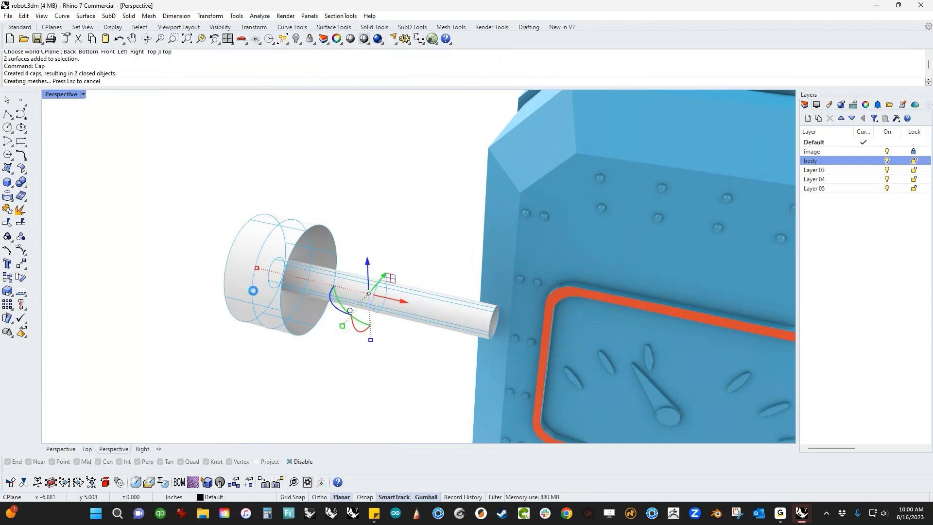
# Assign the existing Metal material to the thin shoulder rod.
pyautogui.moveTo(289, 342); pyautogui.dragTo(382, 304, button='right')
pyautogui.moveTo(323, 293); pyautogui.dragTo(206, 228)
pyautogui.click(108, 354)
pyautogui.moveTo(108, 354); pyautogui.dragTo(273, 299, button='right')
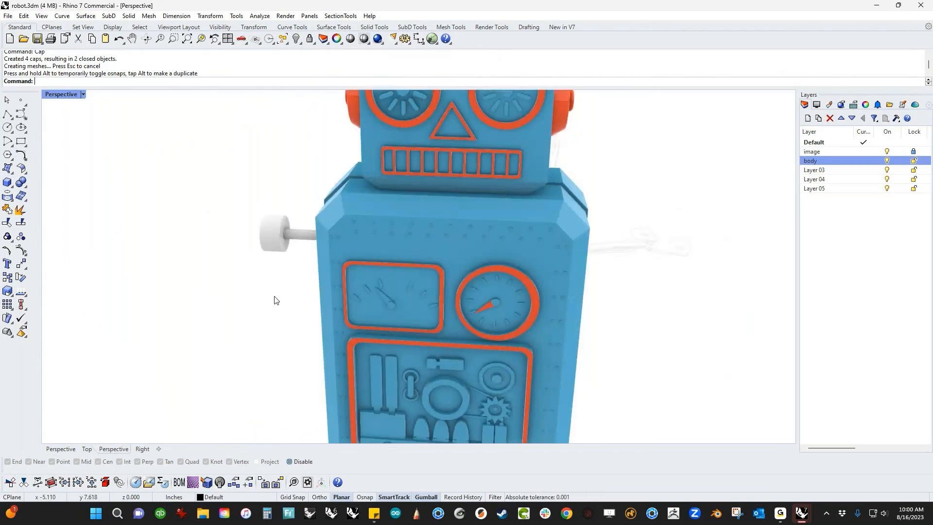
pyautogui.click(829, 104)
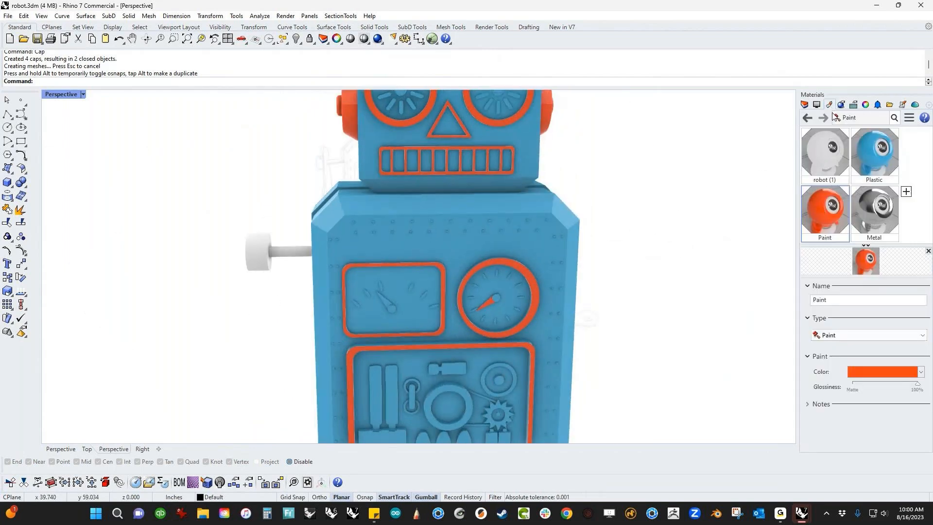
pyautogui.moveTo(871, 223); pyautogui.dragTo(289, 250)
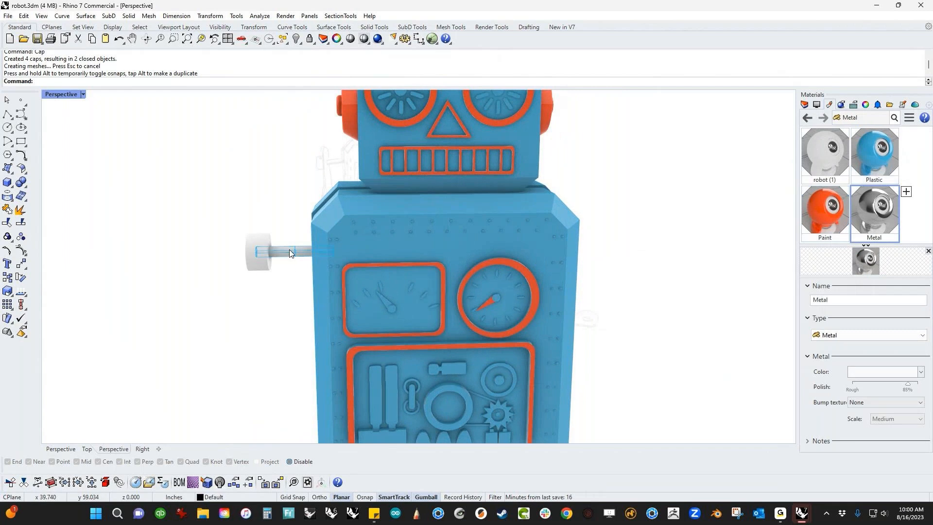
# Create a new Metal material and set its color to the Brass preset.
pyautogui.click(904, 190)
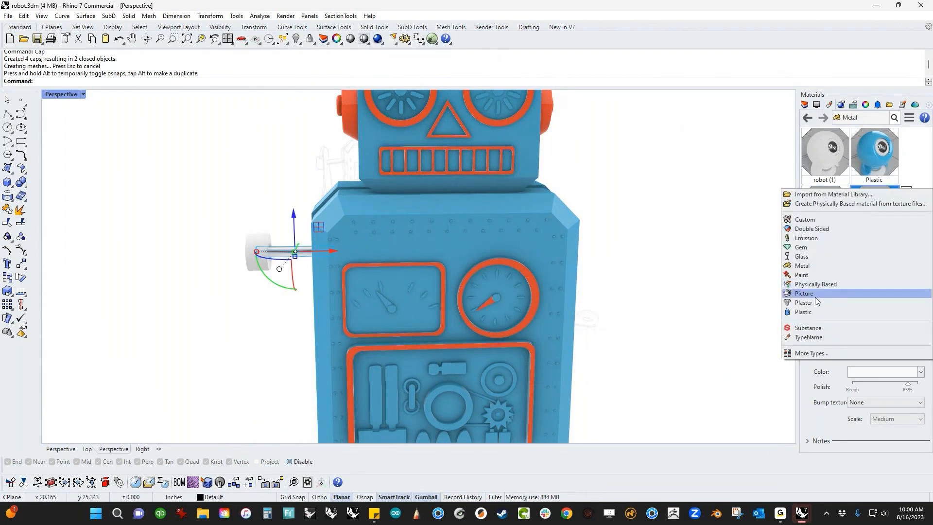
pyautogui.click(817, 266)
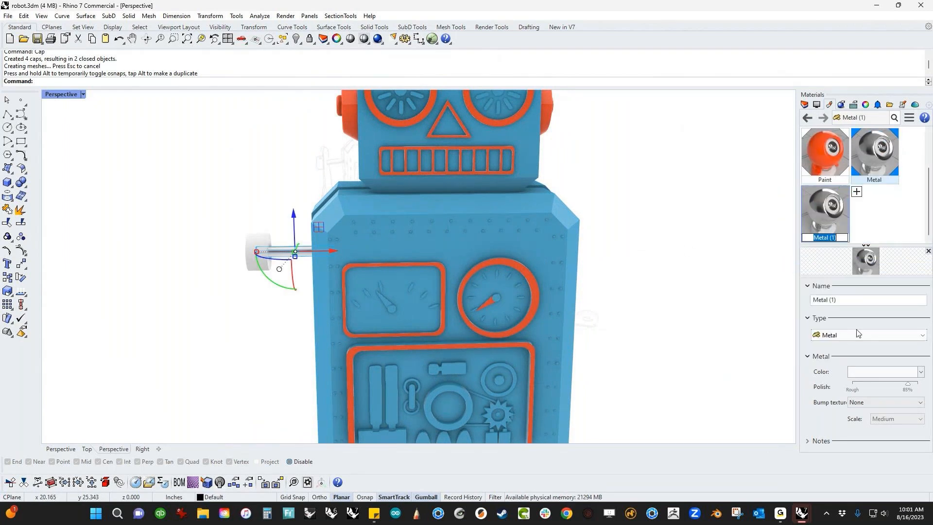
pyautogui.click(861, 372)
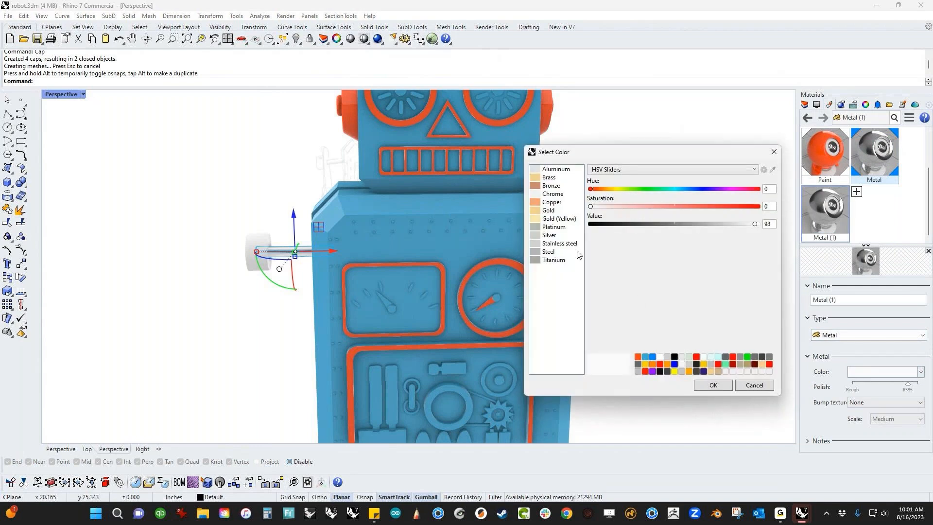
pyautogui.click(549, 178)
pyautogui.click(713, 385)
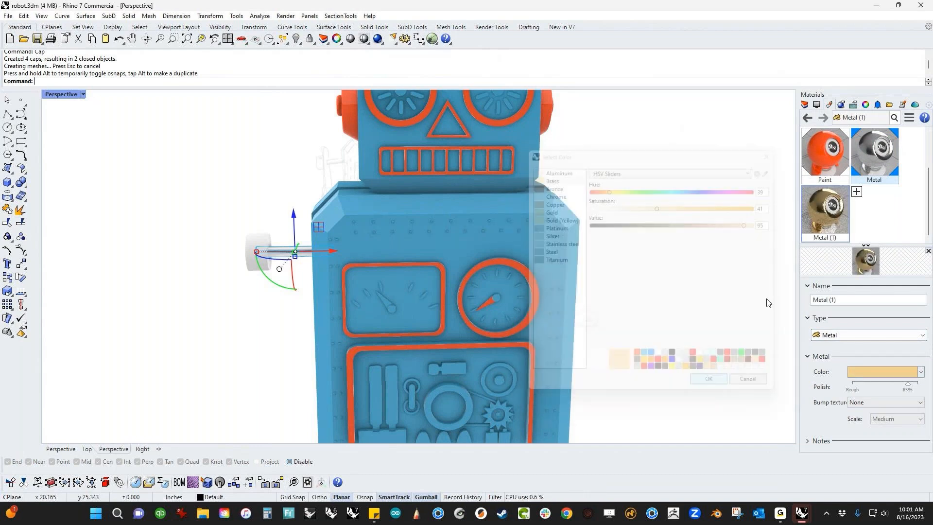
# Apply the brass metal material to the large shoulder cylinder and lower the material's polish to 57%.
pyautogui.moveTo(821, 232); pyautogui.dragTo(256, 260)
pyautogui.click(255, 261)
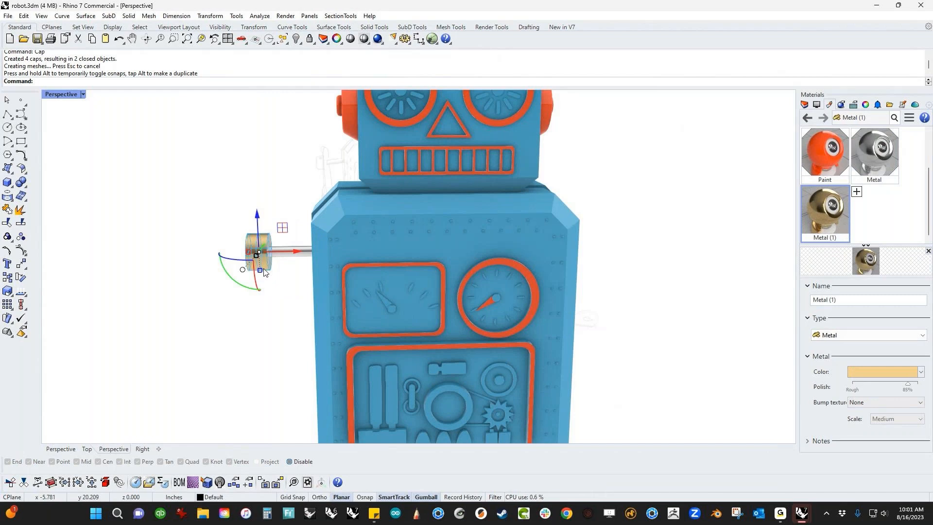
pyautogui.moveTo(908, 383); pyautogui.dragTo(888, 385)
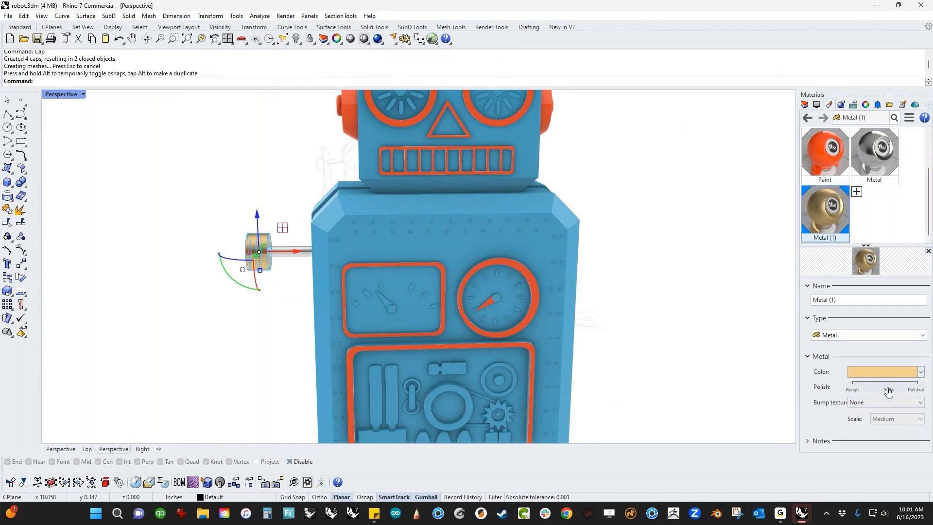
pyautogui.press('Escape')
pyautogui.moveTo(479, 284); pyautogui.dragTo(245, 268, button='right')
pyautogui.click(212, 260)
pyautogui.write('mm')
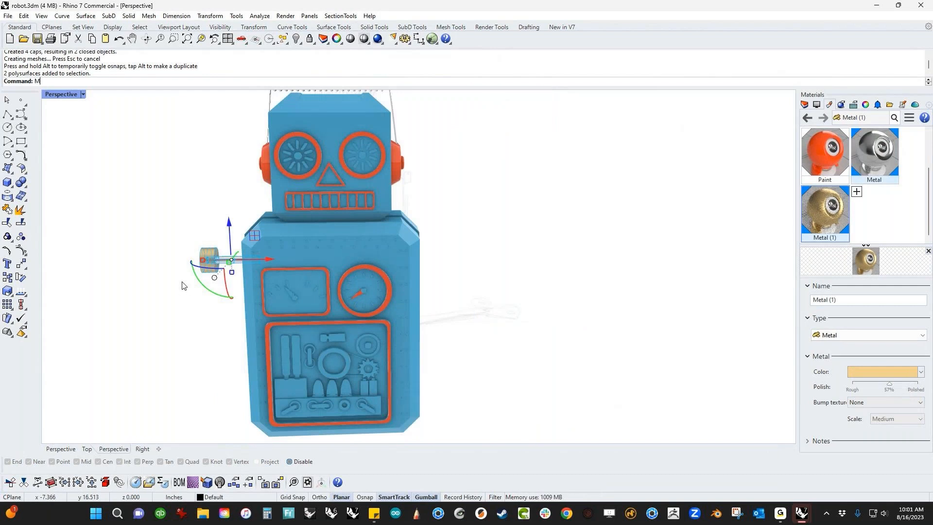
pyautogui.press('Return')
pyautogui.hotkey('ctrl', 'z')
# Mirror the shoulder cylinder and rod across the body's vertical center plane as a copy on the opposite side.
pyautogui.click(213, 258)
pyautogui.moveTo(214, 258); pyautogui.dragTo(182, 324, button='right')
pyautogui.write('M')
pyautogui.press('Return')
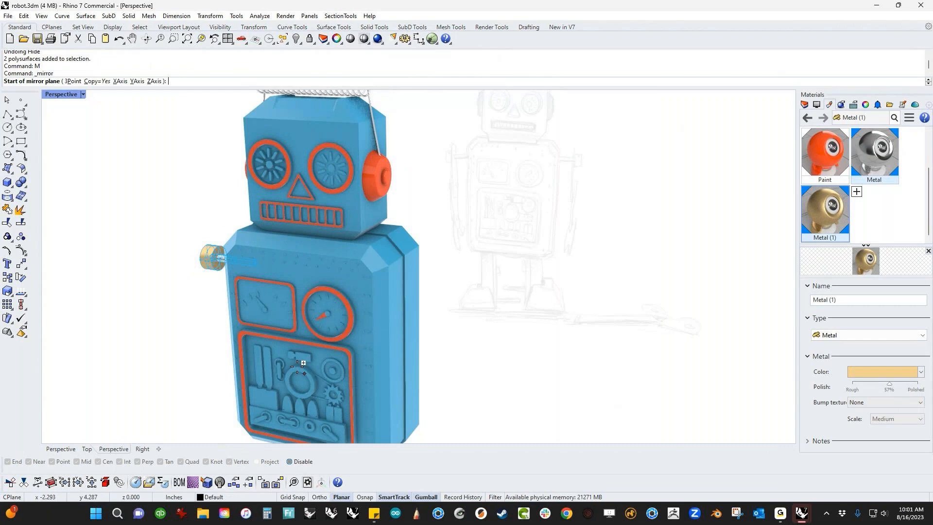
pyautogui.scroll(-3, 274, 315)
pyautogui.scroll(3, 291, 331)
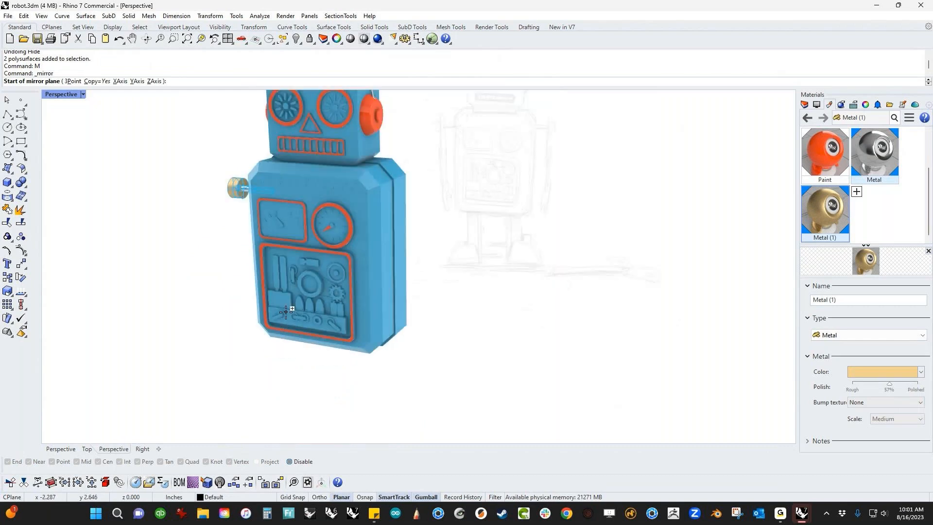
pyautogui.click(311, 347)
pyautogui.click(291, 360)
pyautogui.click(263, 398)
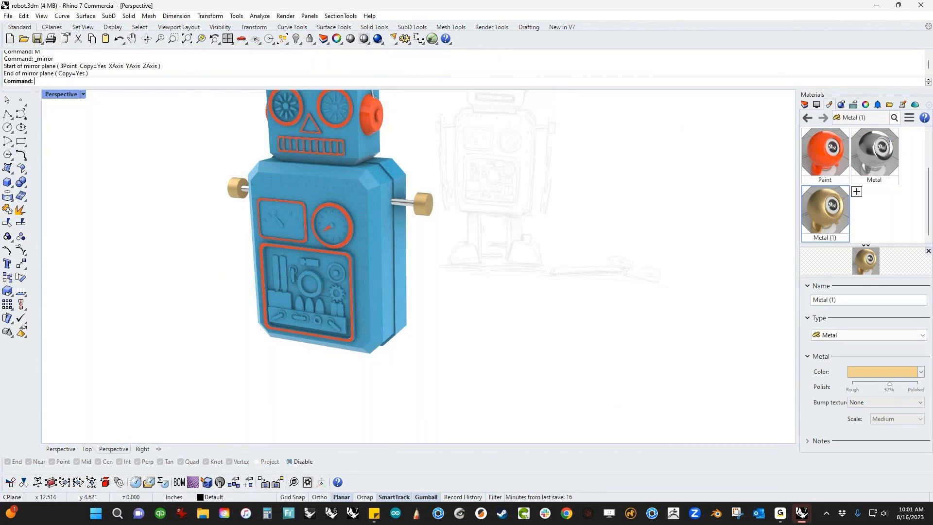
pyautogui.click(11, 190)
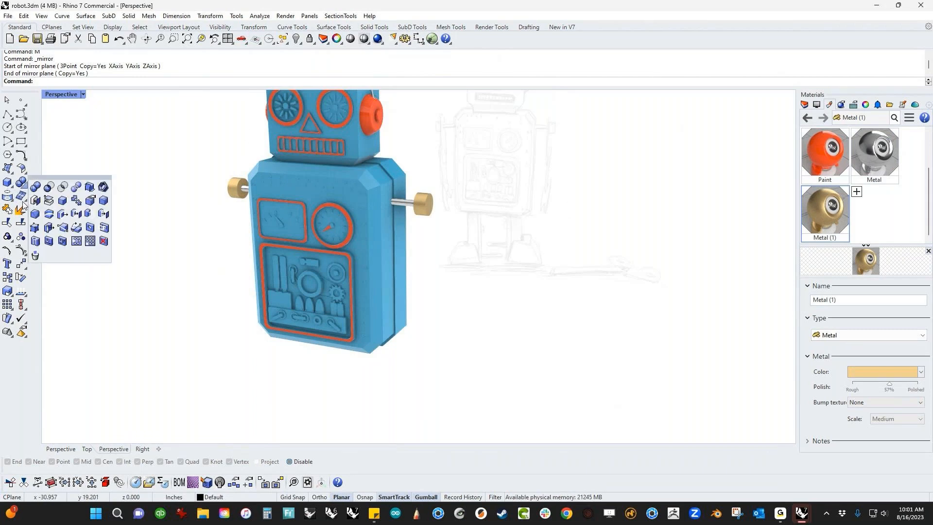
pyautogui.click(9, 186)
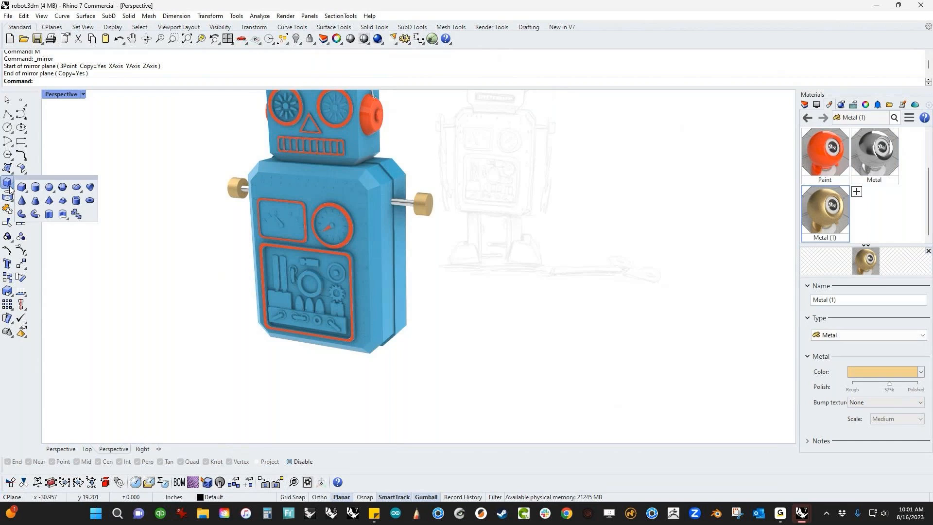
pyautogui.click(67, 219)
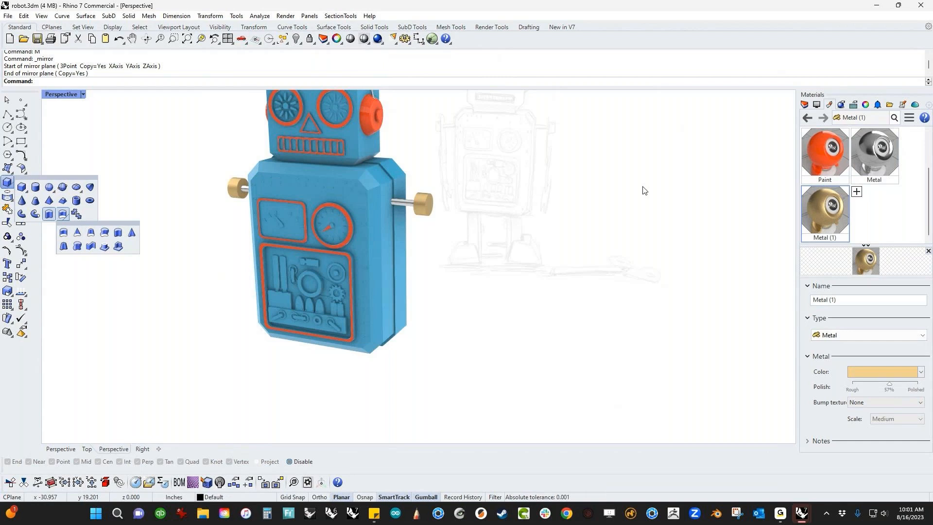
pyautogui.click(871, 69)
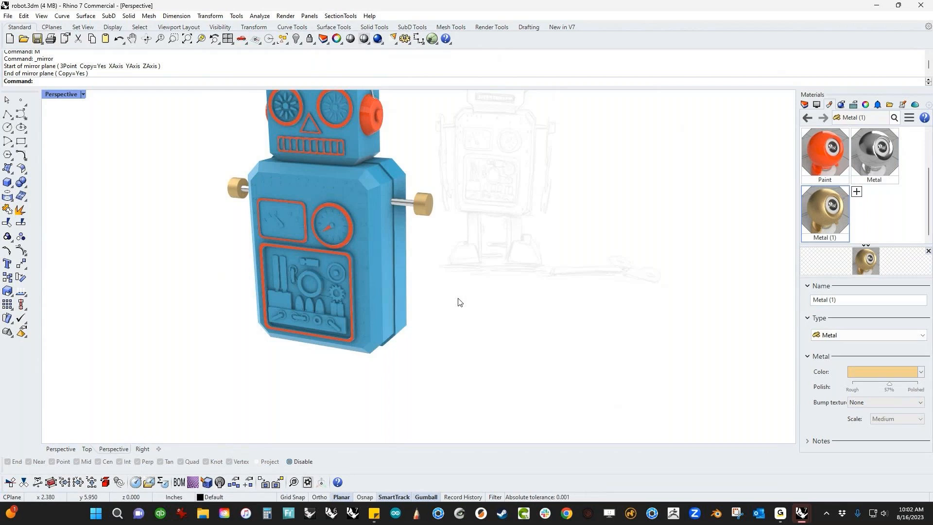
# Switch to the Right view and set its display mode to Wireframe.
pyautogui.moveTo(451, 302)
pyautogui.keyDown('shift'); pyautogui.mouseDown(button='right')
pyautogui.moveTo(452, 357)
pyautogui.moveTo(520, 327)
pyautogui.moveTo(459, 342)
pyautogui.mouseUp(button='right'); pyautogui.keyUp('shift')
pyautogui.write('f')
pyautogui.press('Return')
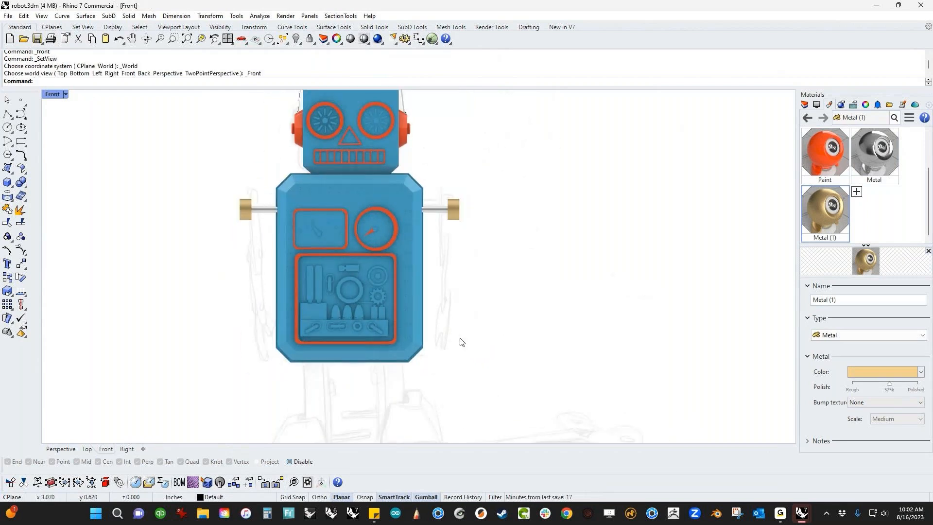
pyautogui.write('r')
pyautogui.press('Return')
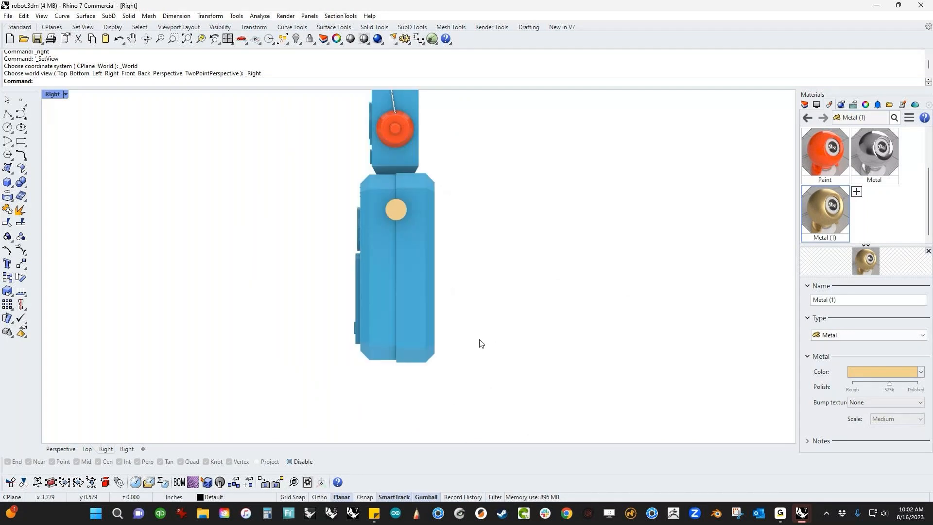
pyautogui.middleClick(481, 343)
pyautogui.click(422, 319)
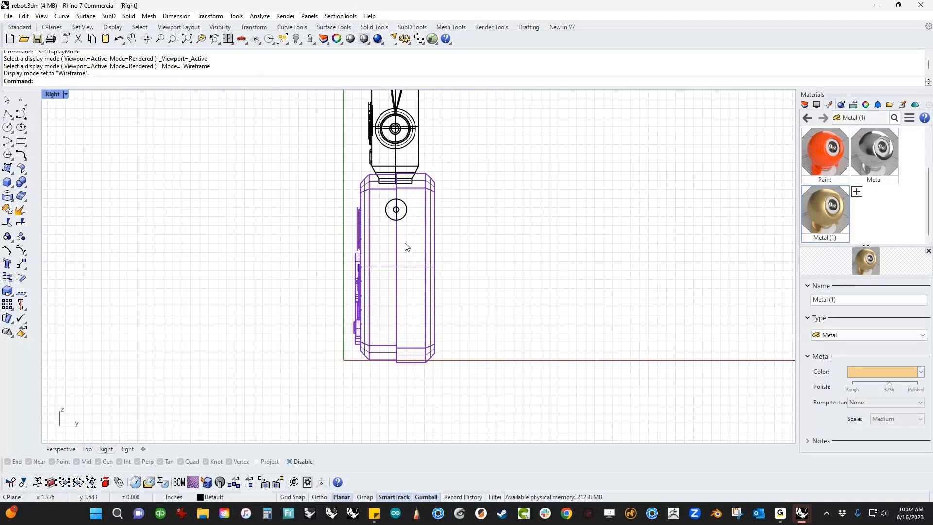
# Draw a circle about 1.04 in in diameter concentric with the shoulder cylinder in the Right view.
pyautogui.scroll(3, 406, 247)
pyautogui.click(8, 127)
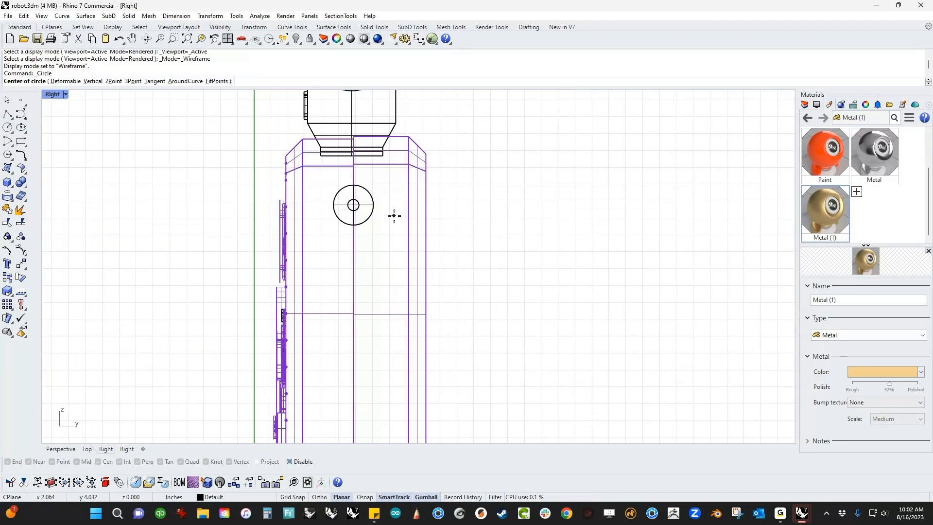
pyautogui.scroll(4, 394, 216)
pyautogui.click(362, 224)
pyautogui.click(385, 260)
pyautogui.scroll(-2, 385, 265)
pyautogui.scroll(-3, 136, 156)
# Draw a degree 3 control-point curve for the arm outline, from the circle's front edge down, across, and back up to its rear edge.
pyautogui.click(21, 116)
pyautogui.click(330, 192)
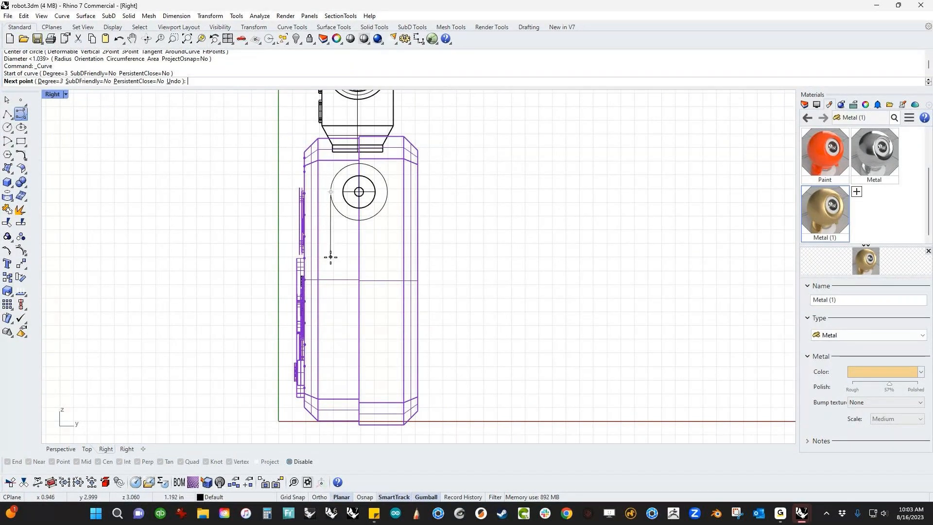
pyautogui.click(331, 257)
pyautogui.click(338, 274)
pyautogui.click(347, 281)
pyautogui.click(350, 291)
pyautogui.click(364, 292)
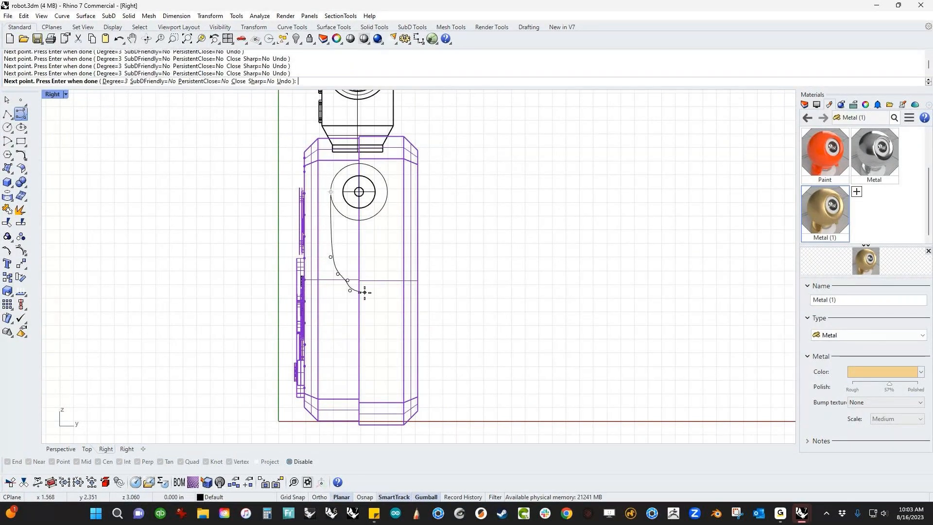
pyautogui.click(389, 290)
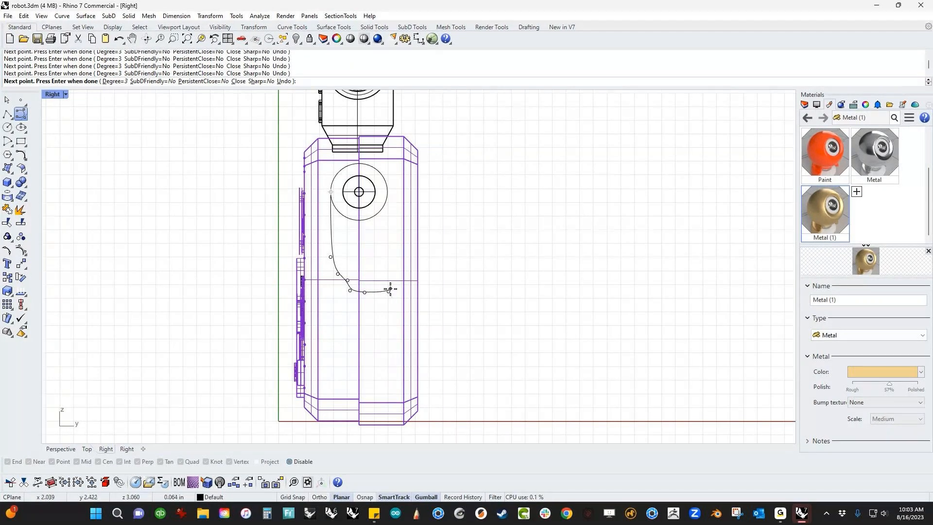
pyautogui.click(392, 209)
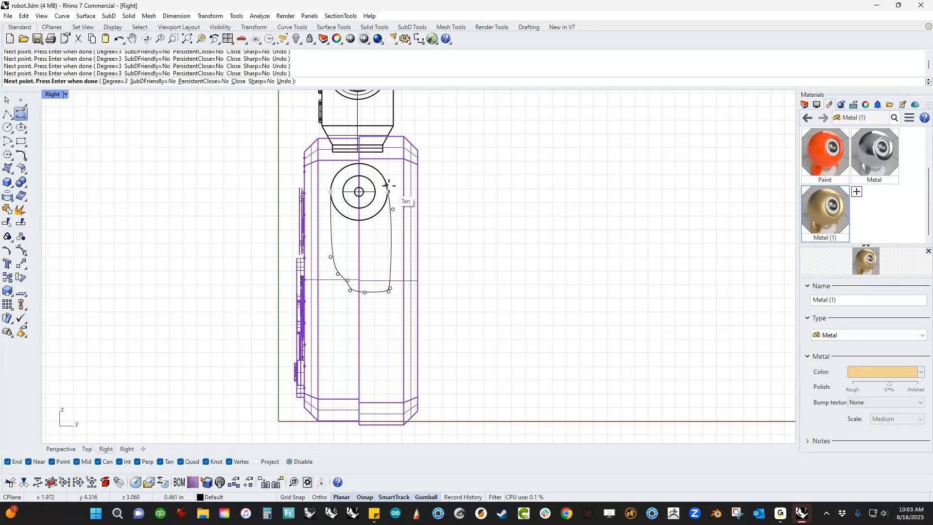
pyautogui.click(389, 186)
pyautogui.press('Return')
pyautogui.scroll(3, 377, 224)
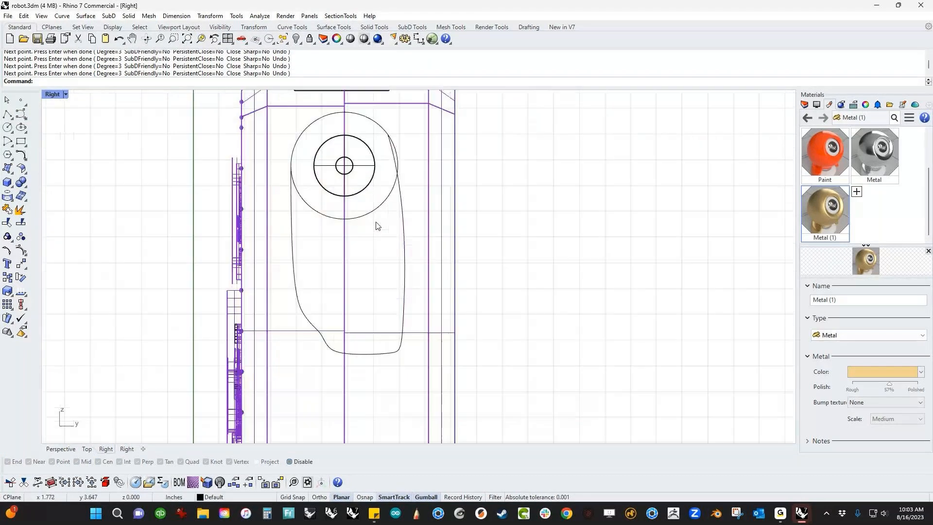
pyautogui.click(7, 114)
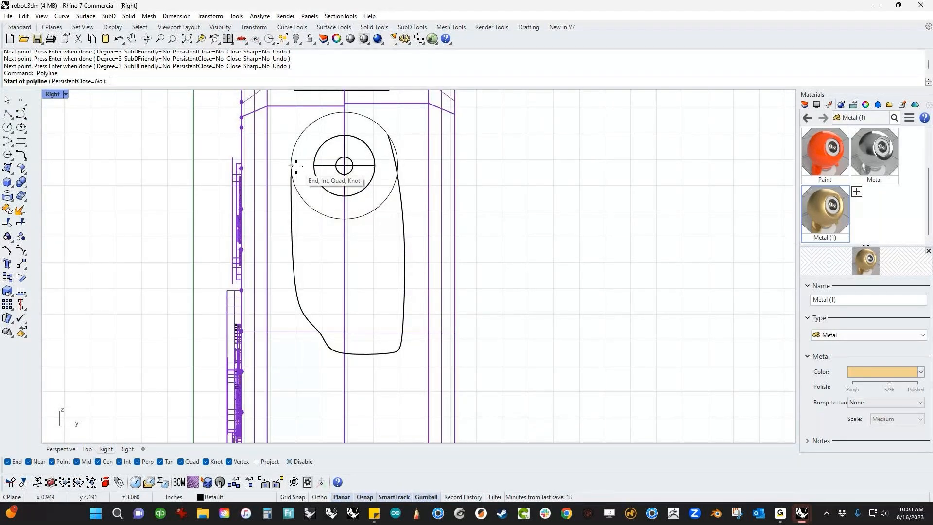
pyautogui.click(296, 166)
pyautogui.click(387, 134)
pyautogui.press('Return')
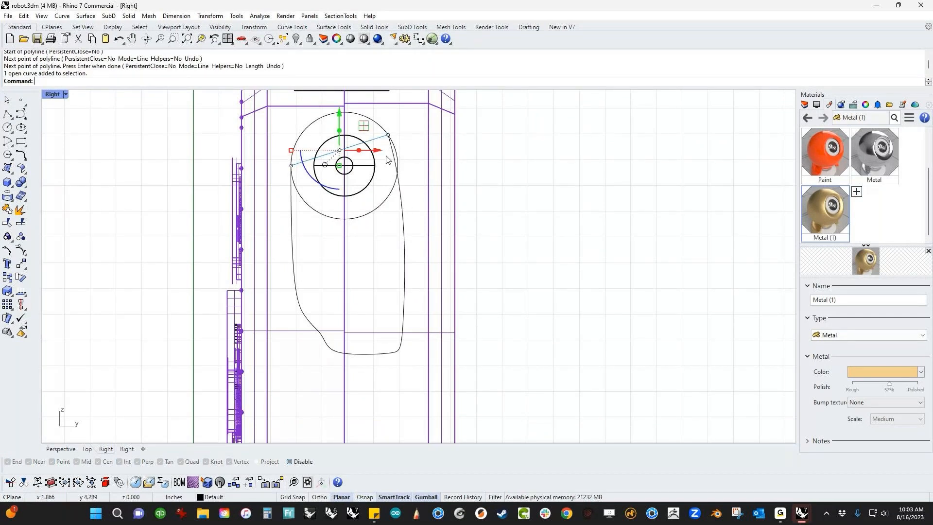
pyautogui.press('Delete')
# Move the arm curve's rear upper end point slightly down along the circle's edge.
pyautogui.click(397, 181)
pyautogui.moveTo(387, 135); pyautogui.dragTo(400, 155)
pyautogui.press('Escape')
# Combine the circle and arm curve into one closed outline with CurveBoolean, keeping their joined regions and deleting the input curves.
pyautogui.scroll(-3, 412, 189)
pyautogui.click(396, 205)
pyautogui.click(407, 209)
pyautogui.write('cb')
pyautogui.press('Return')
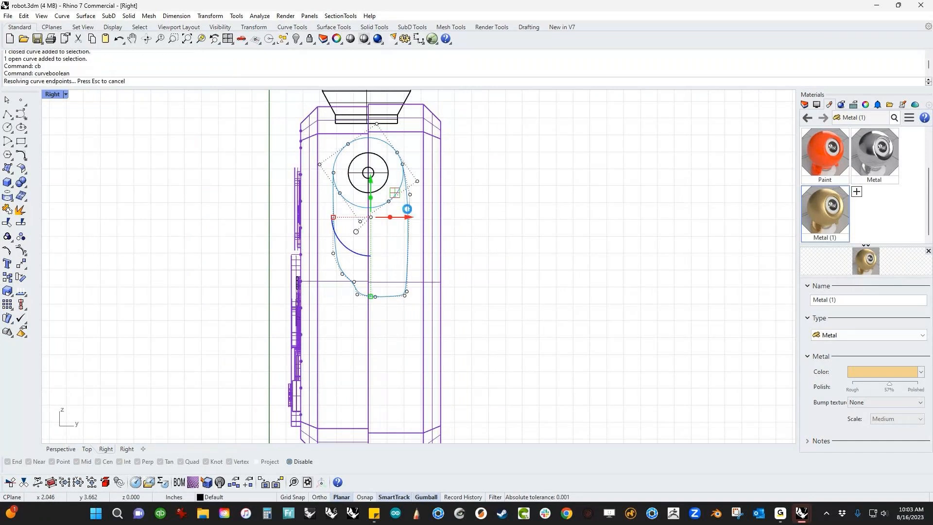
pyautogui.click(389, 221)
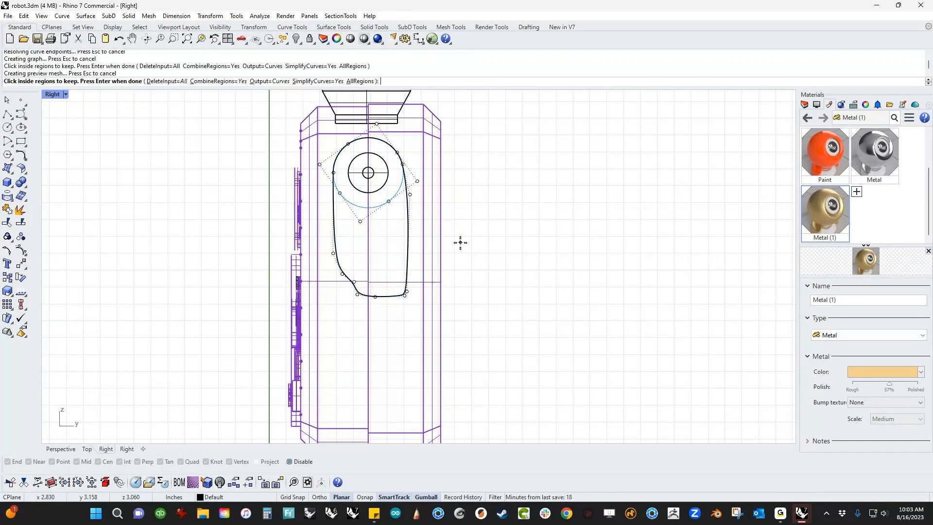
pyautogui.press('Return')
pyautogui.moveTo(466, 285); pyautogui.dragTo(468, 265, button='right')
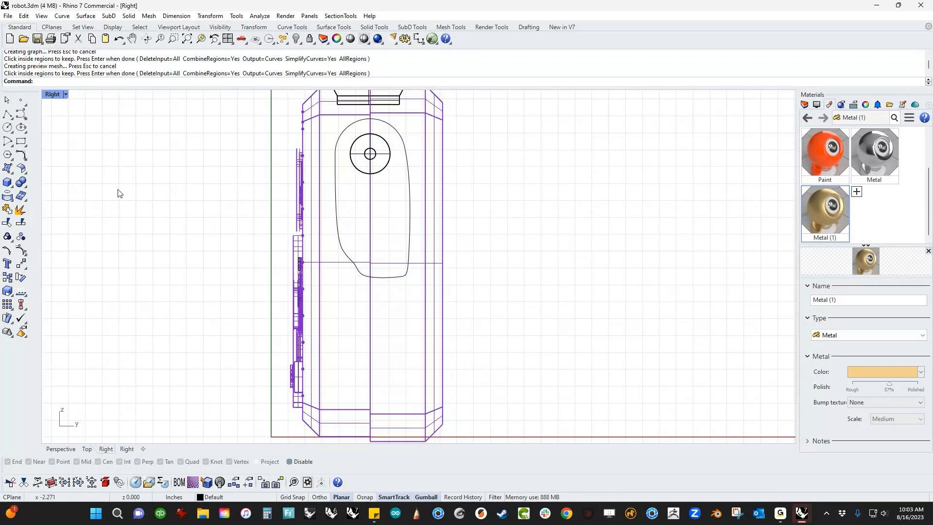
# Draw a circle about 0.92 in in diameter for the elbow, inside the lower end of the upper-arm outline.
pyautogui.click(8, 128)
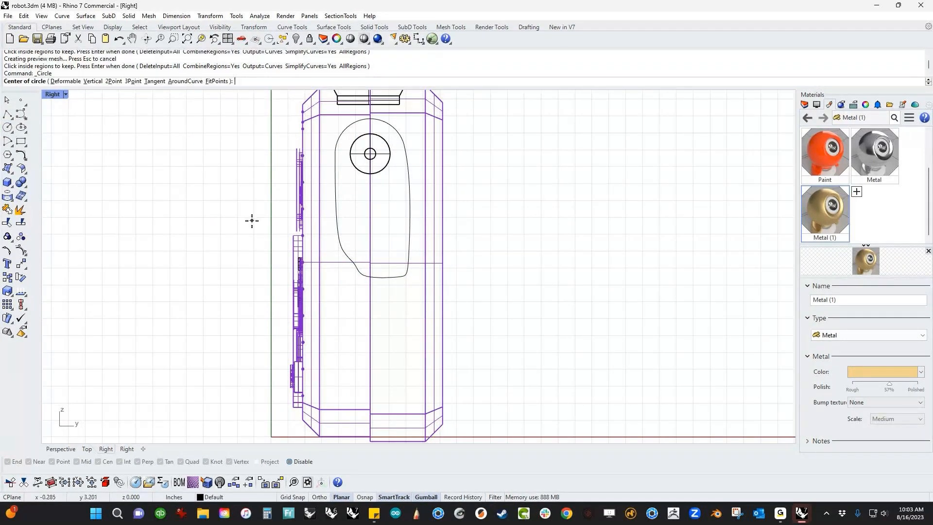
pyautogui.click(380, 250)
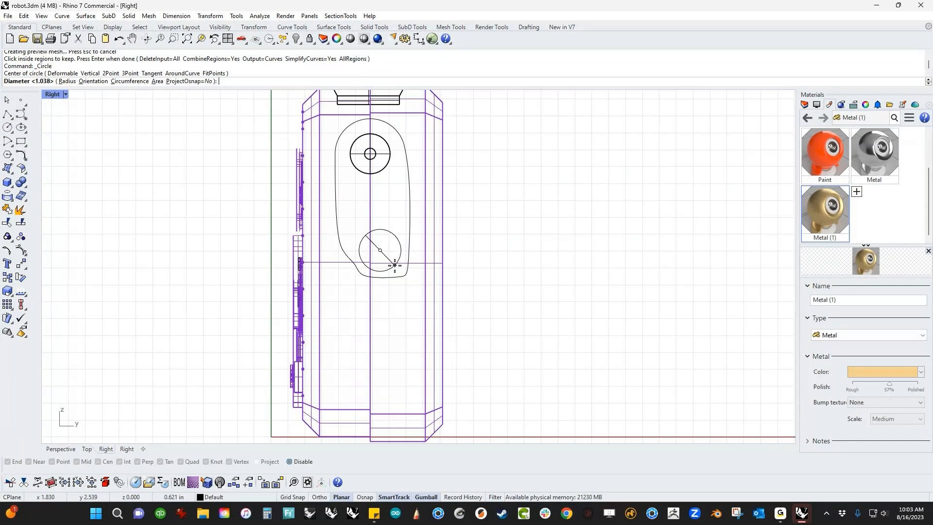
pyautogui.click(407, 267)
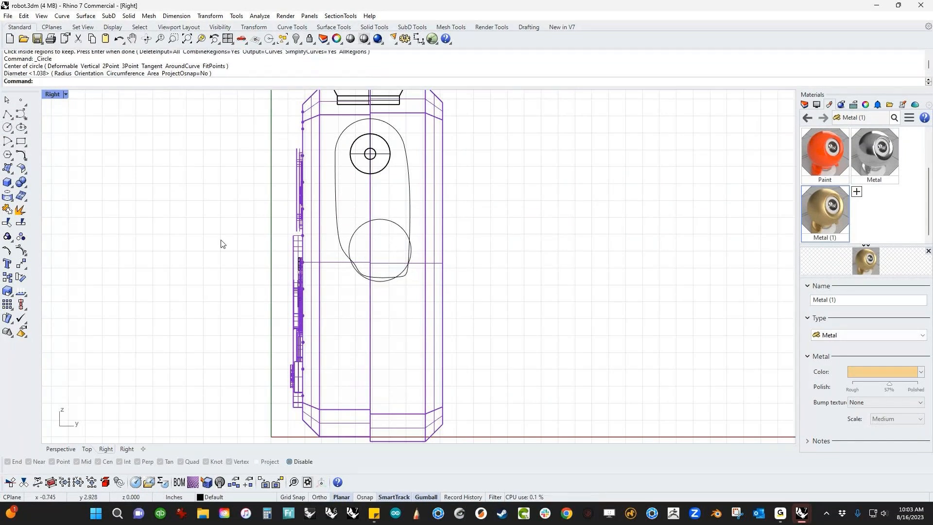
# Draw a degree 3 control-point curve for the forearm, from the elbow circle's front edge down, around a rounded end, and up to its rear edge.
pyautogui.click(7, 140)
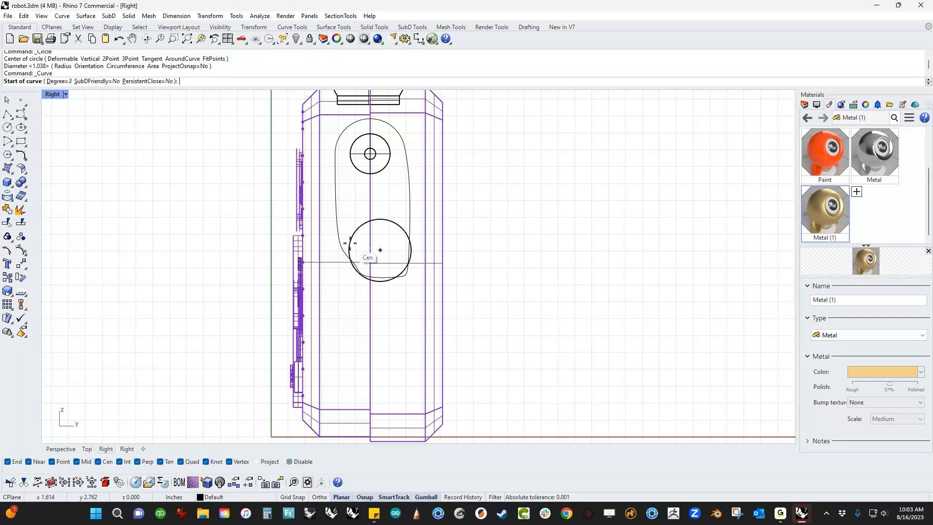
pyautogui.click(350, 249)
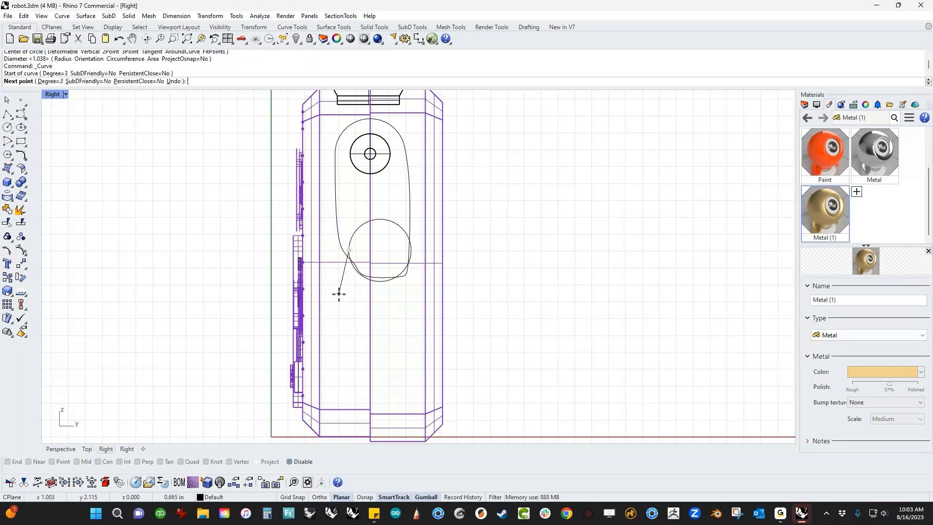
pyautogui.click(339, 294)
pyautogui.click(341, 331)
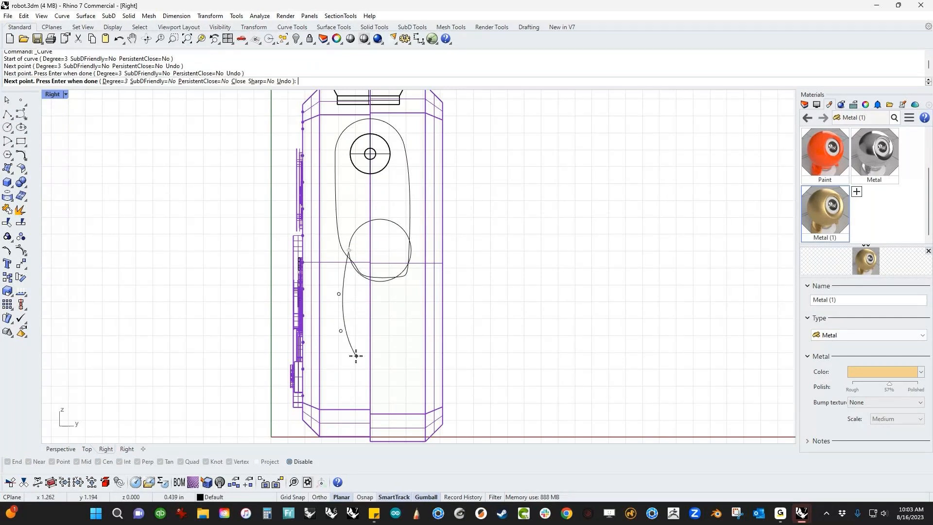
pyautogui.click(360, 359)
pyautogui.click(377, 366)
pyautogui.click(396, 363)
pyautogui.click(407, 294)
pyautogui.scroll(3, 411, 272)
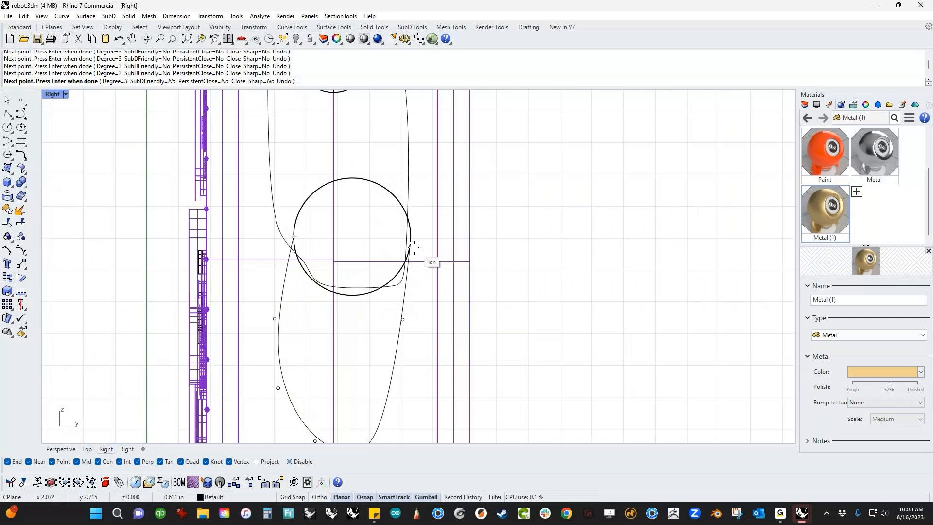
pyautogui.click(411, 242)
pyautogui.press('Return')
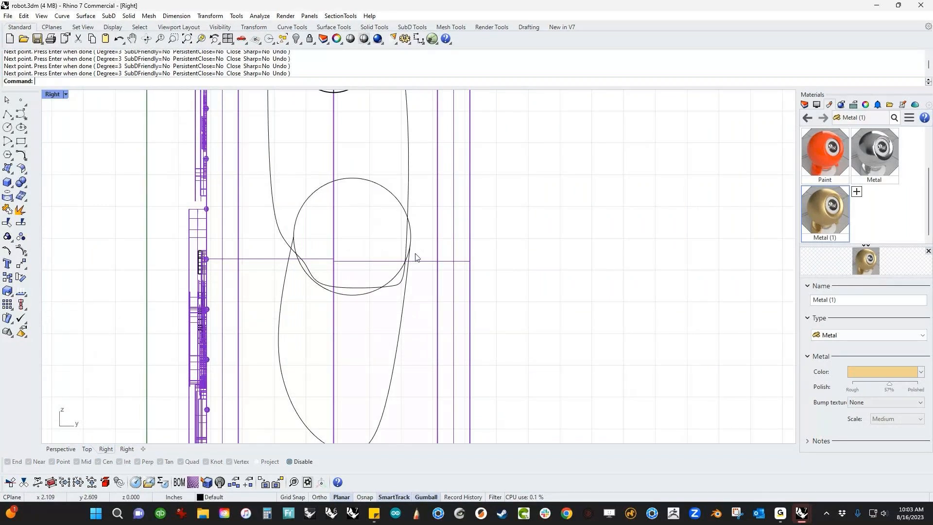
# Combine the elbow circle and forearm curve into one closed outline with CurveBoolean, combining regions and deleting the input curves.
pyautogui.scroll(-4, 410, 282)
pyautogui.click(407, 284)
pyautogui.keyDown('shift'); pyautogui.click(397, 224); pyautogui.keyUp('shift')
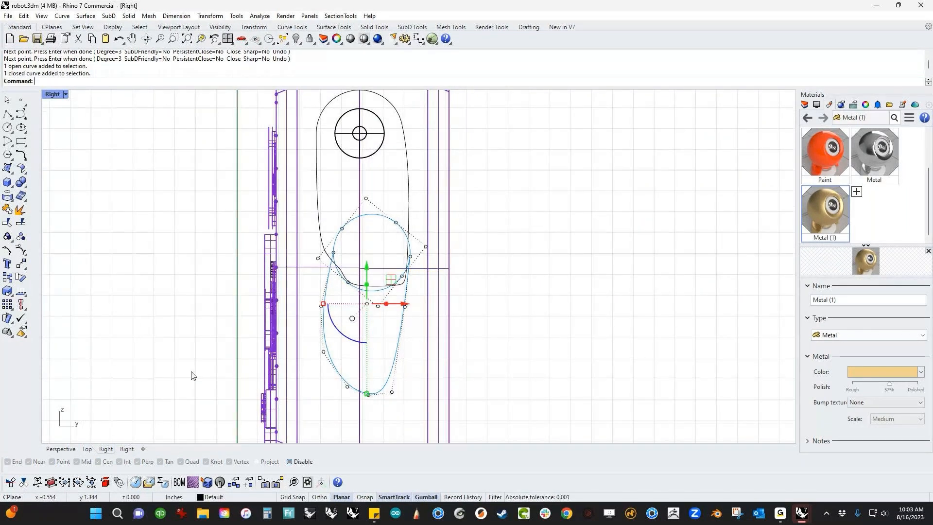
pyautogui.write('Cb')
pyautogui.press('Return')
# Draw a wrist circle slightly smaller than the elbow circle, around the lower end of the forearm outline.
pyautogui.scroll(-3, 460, 354)
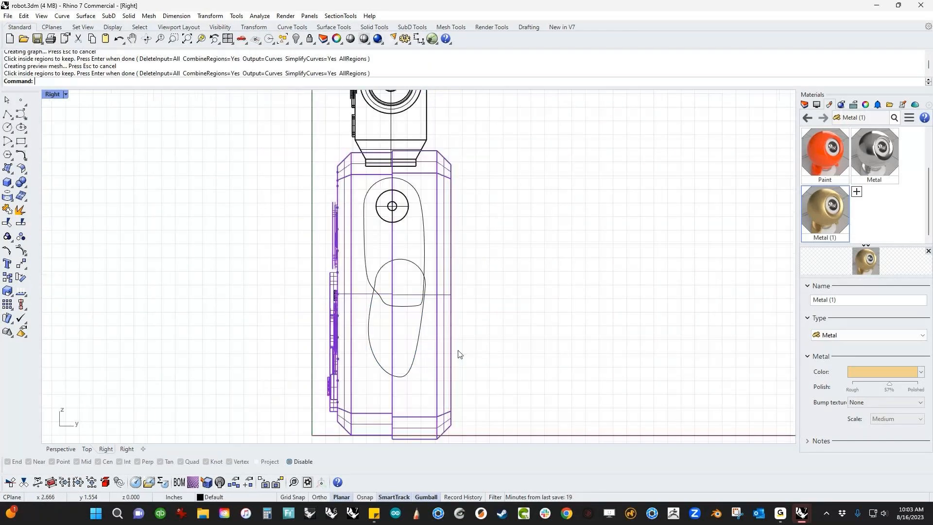
pyautogui.moveTo(457, 351); pyautogui.dragTo(430, 300, button='right')
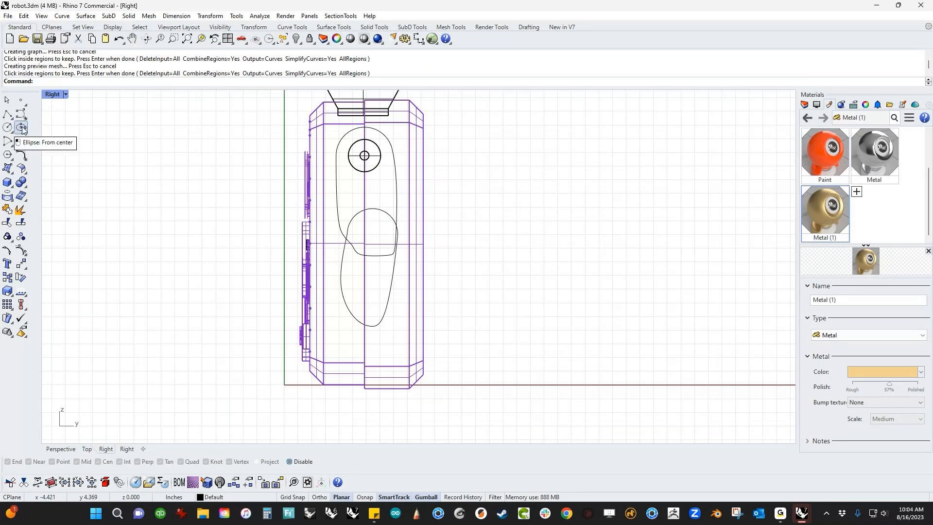
pyautogui.click(8, 127)
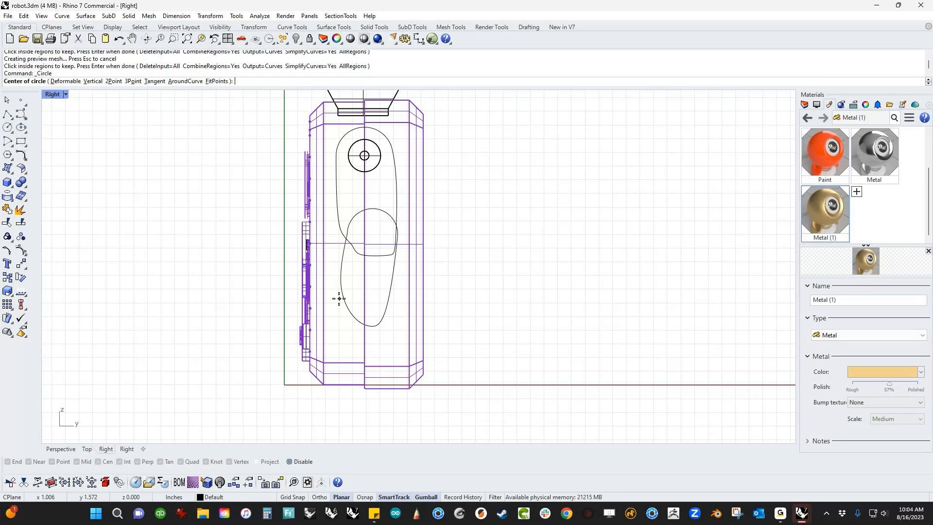
pyautogui.click(366, 309)
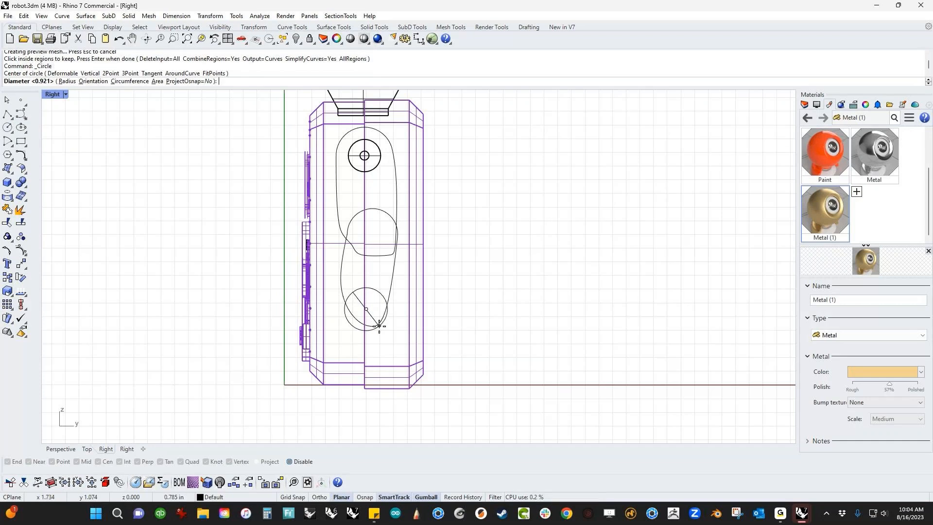
pyautogui.click(380, 326)
# Start a degree 3 curve for the claw hand at the wrist circle's front edge, running down the front finger and across its squared end.
pyautogui.click(21, 113)
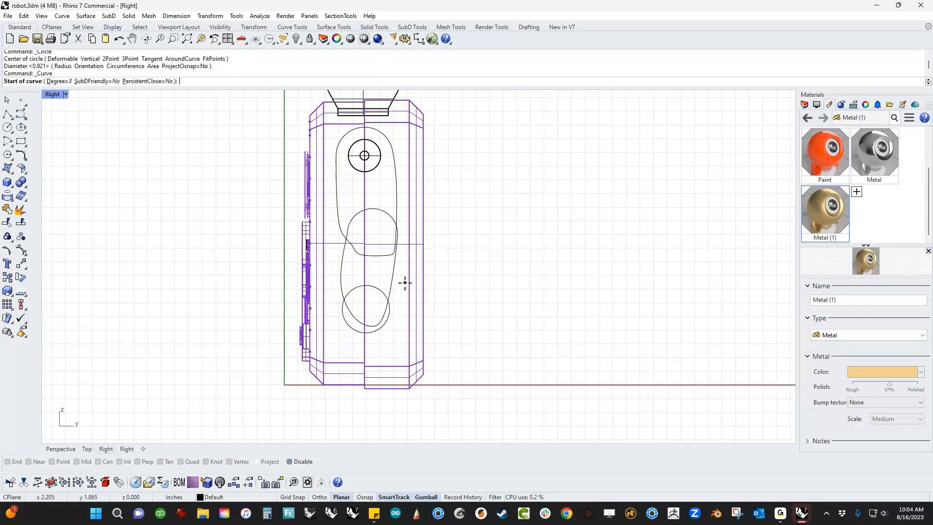
pyautogui.scroll(4, 333, 312)
pyautogui.click(316, 306)
pyautogui.scroll(-4, 315, 307)
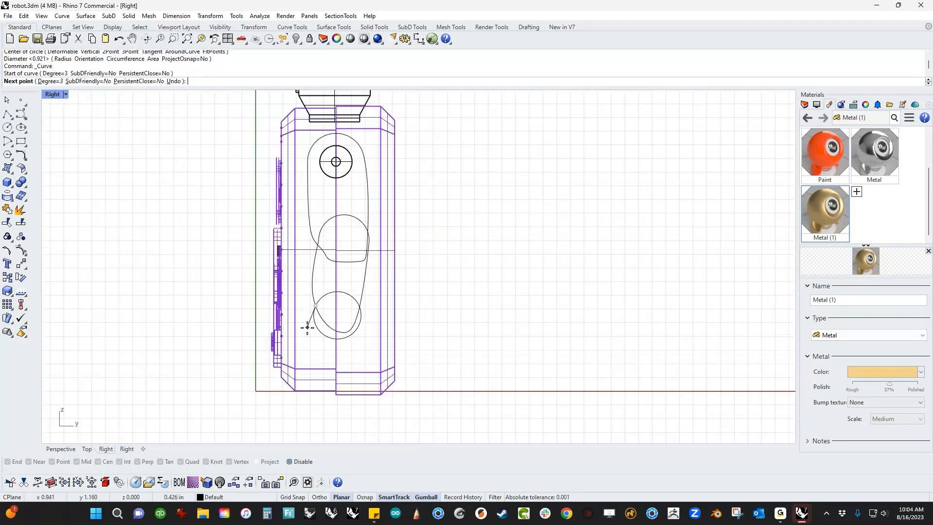
pyautogui.click(305, 315)
pyautogui.click(299, 322)
pyautogui.click(299, 325)
pyautogui.click(298, 364)
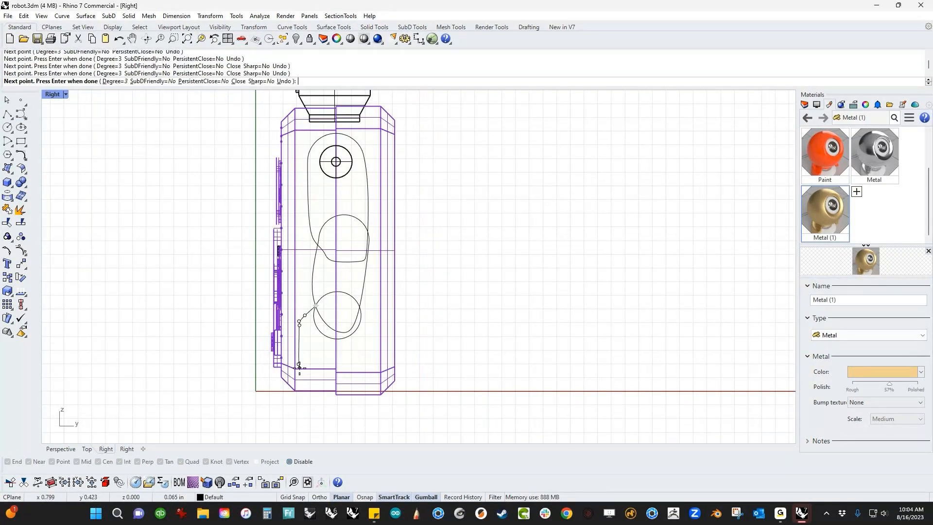
pyautogui.click(305, 367)
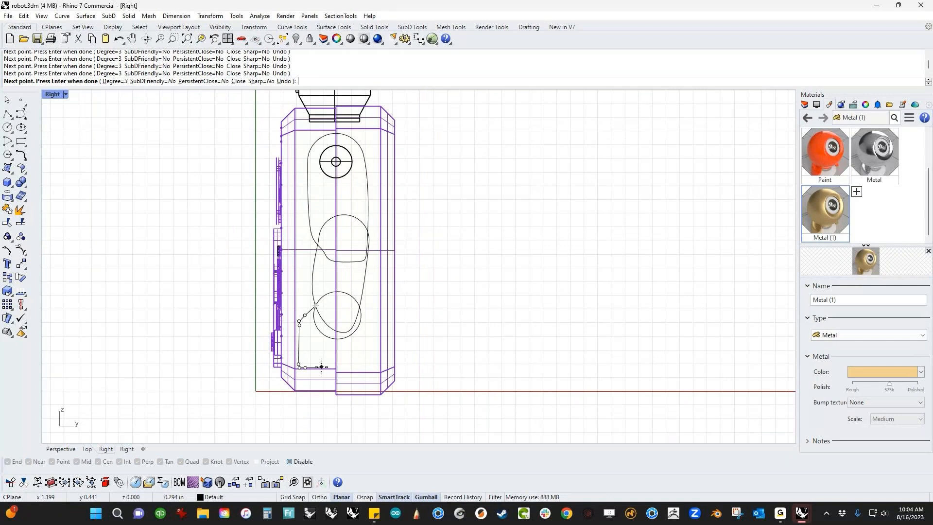
pyautogui.hotkey('ctrl', 'z')
pyautogui.scroll(5, 320, 367)
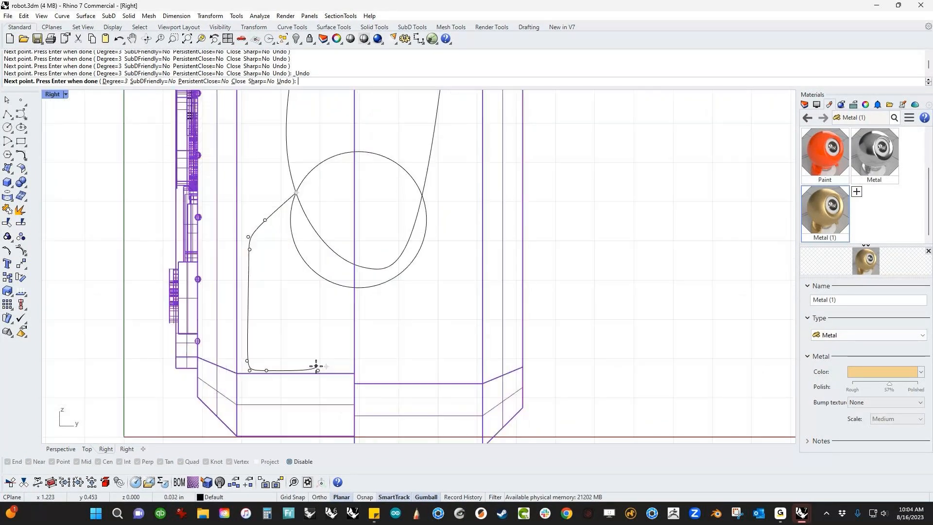
pyautogui.click(327, 370)
pyautogui.click(326, 362)
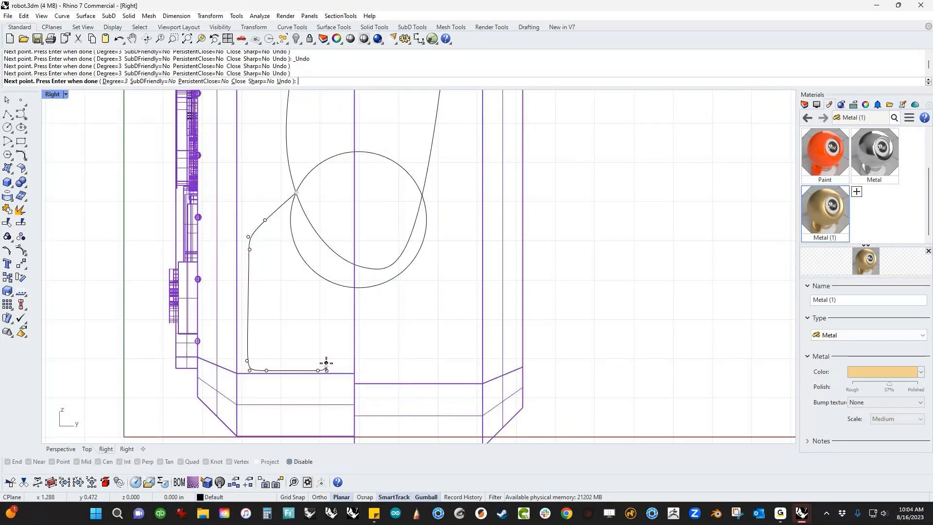
# Continue the claw curve up the front finger's inner side, across the gap below the wrist, and down to the rear finger's inward point.
pyautogui.click(329, 304)
pyautogui.click(331, 297)
pyautogui.click(337, 296)
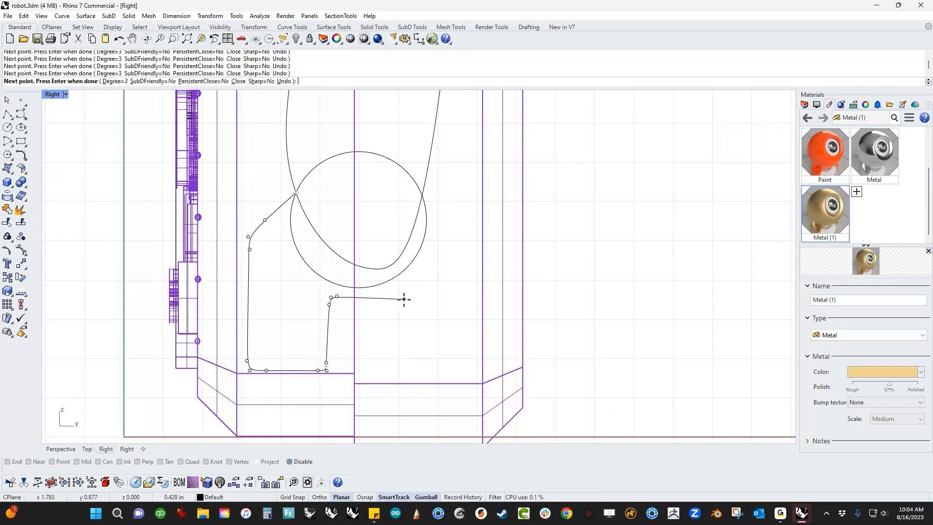
pyautogui.click(398, 295)
pyautogui.click(405, 296)
pyautogui.click(407, 303)
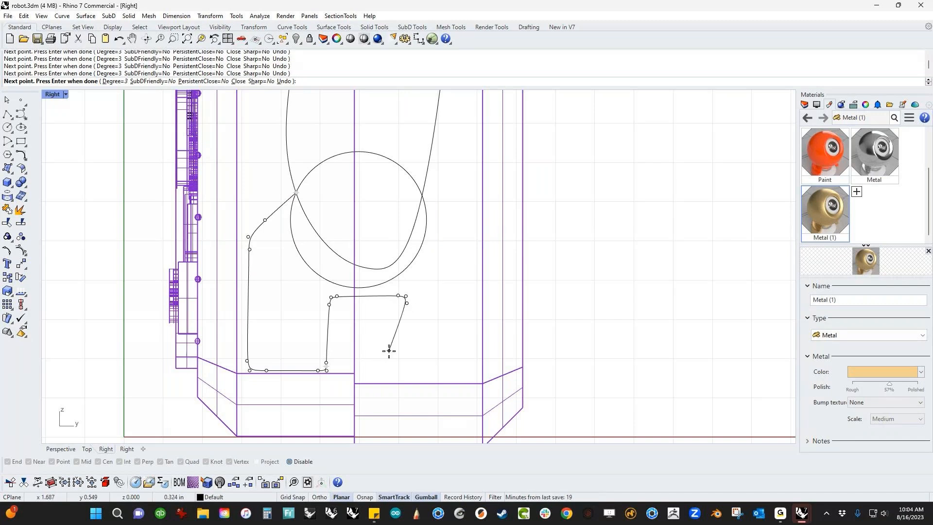
pyautogui.click(400, 369)
pyautogui.click(399, 375)
pyautogui.click(397, 378)
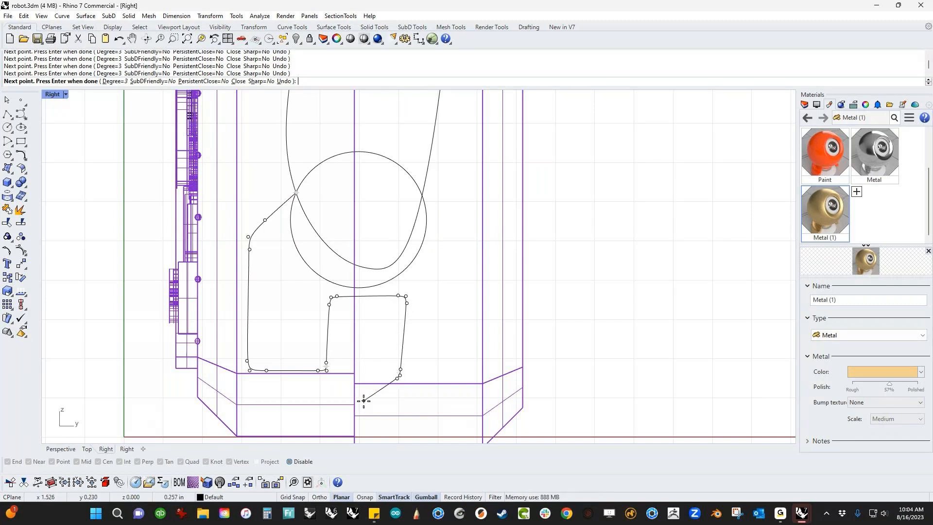
pyautogui.click(367, 401)
pyautogui.click(364, 404)
pyautogui.click(367, 409)
# Finish the claw curve around the rear finger's pointed tip, up its outer side, and back to the wrist circle's upper rear edge.
pyautogui.moveTo(380, 416); pyautogui.dragTo(350, 367, button='right')
pyautogui.click(370, 400)
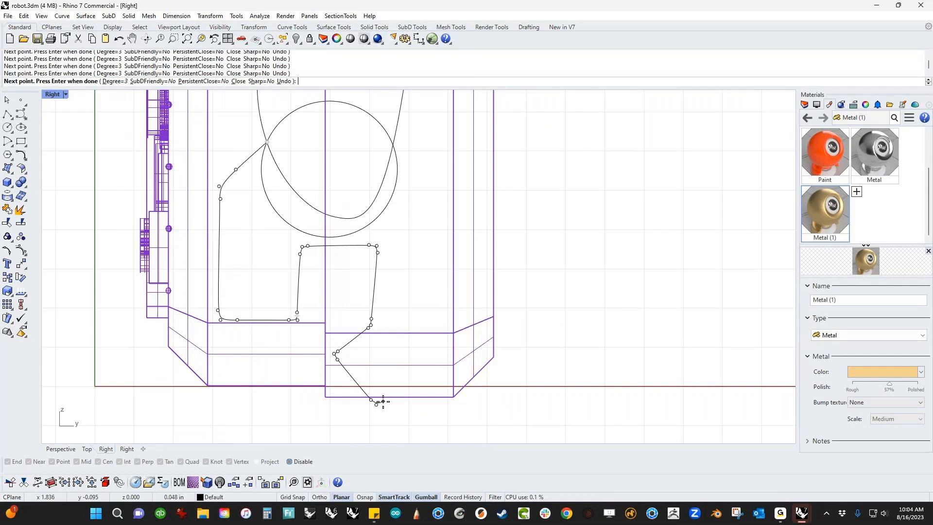
pyautogui.click(443, 345)
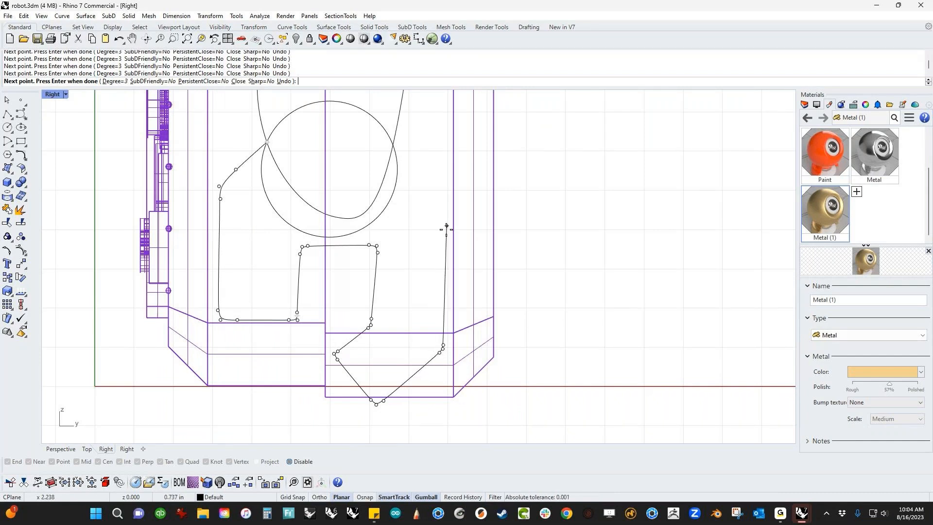
pyautogui.click(445, 182)
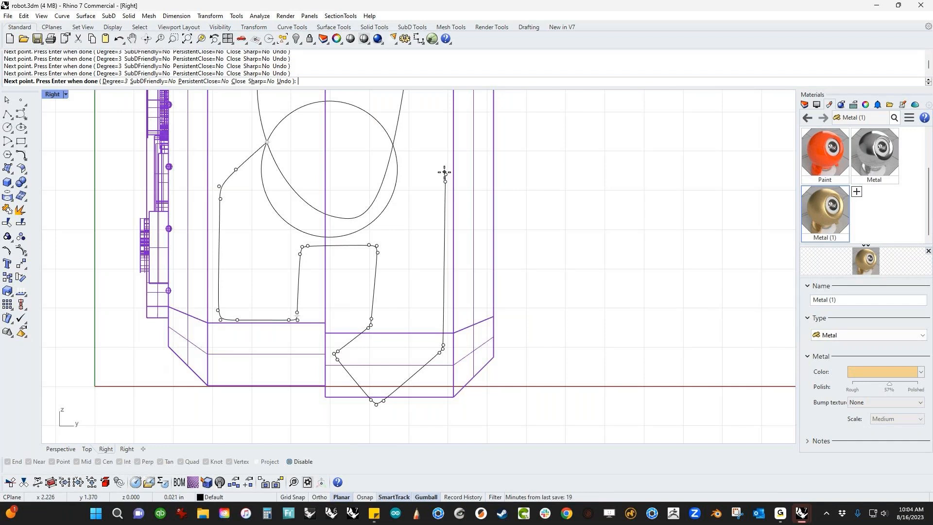
pyautogui.click(377, 118)
pyautogui.press('Return')
# Combine the wrist circle and claw curve into one closed hand outline with CurveBoolean, combining regions and deleting the input curves.
pyautogui.click(425, 159)
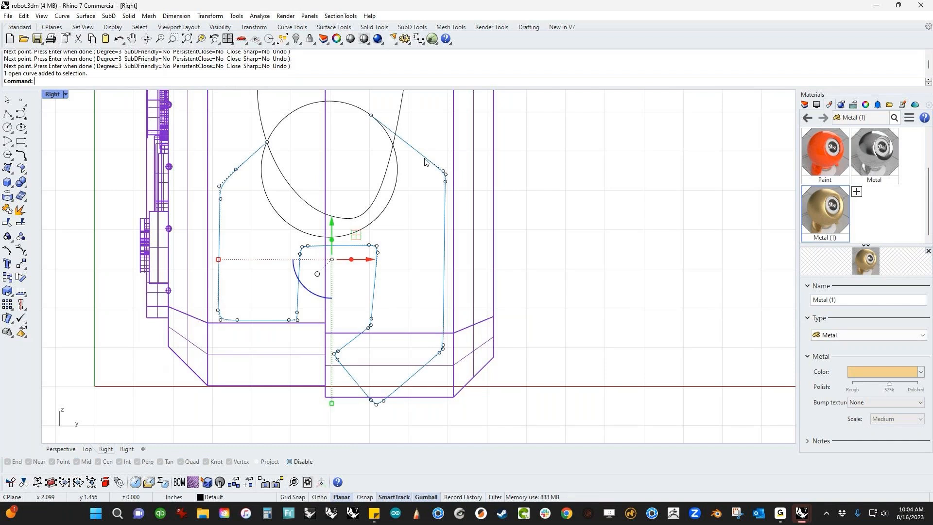
pyautogui.keyDown('shift'); pyautogui.click(389, 217); pyautogui.keyUp('shift')
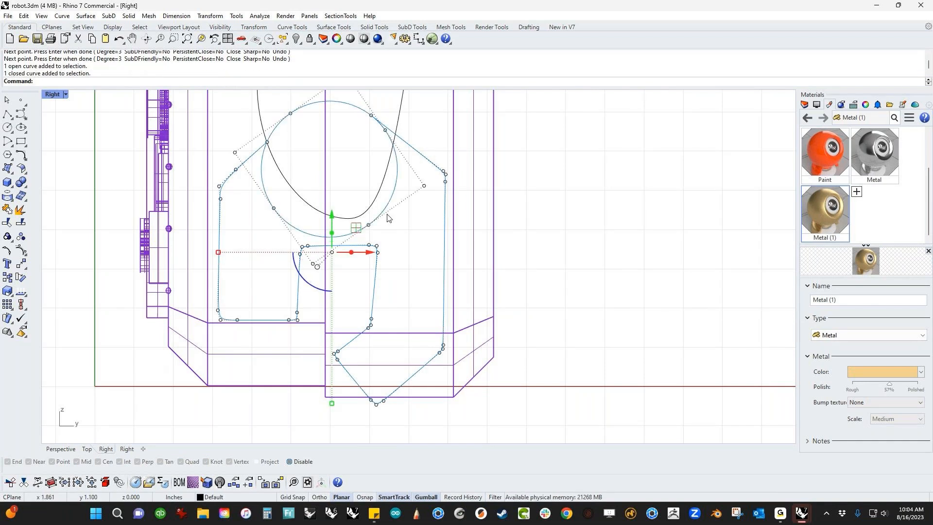
pyautogui.press('Return')
pyautogui.click(431, 140)
pyautogui.press('Return')
pyautogui.scroll(-8, 418, 204)
pyautogui.moveTo(418, 203); pyautogui.dragTo(410, 311, button='right')
pyautogui.click(522, 360)
# In the Perspective view, select all three arm outlines and flatten them onto one plane by scaling them to 0 along X.
pyautogui.scroll(4, 406, 278)
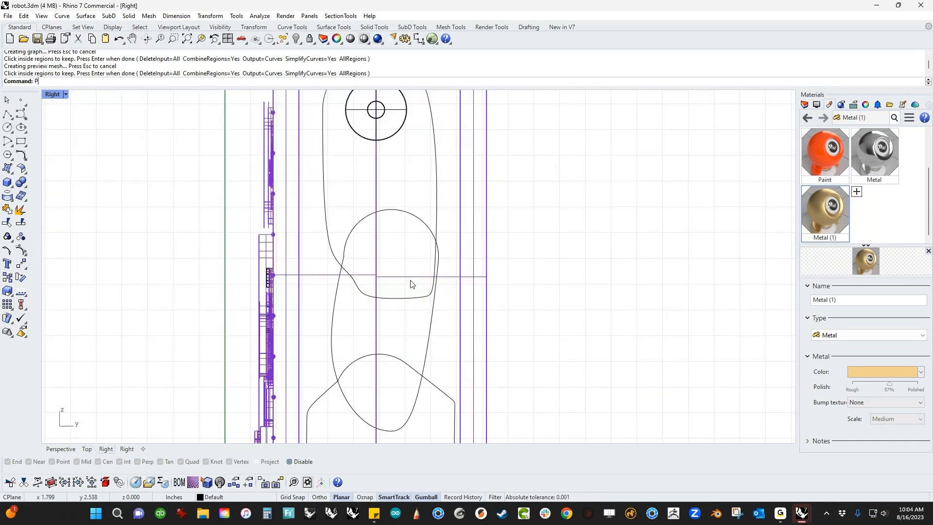
pyautogui.press('Return')
pyautogui.scroll(5, 411, 283)
pyautogui.write('cc')
pyautogui.press('Return')
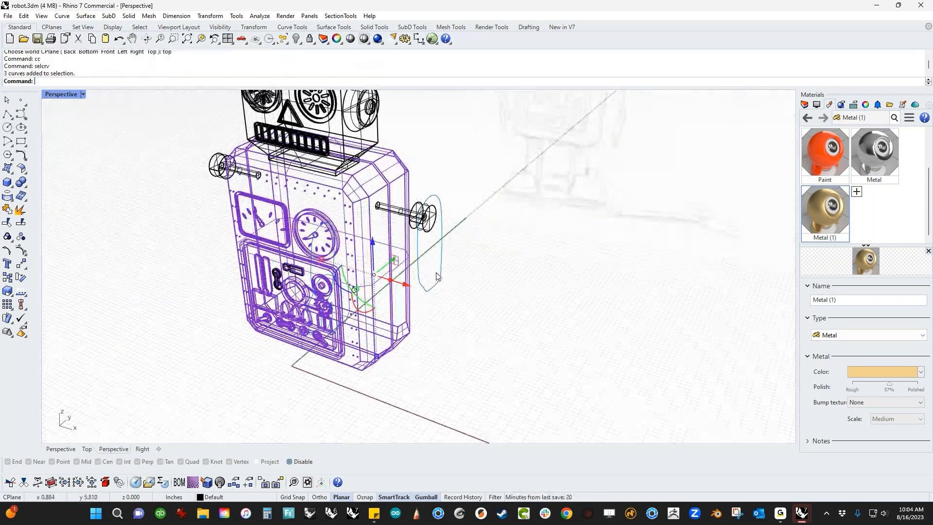
pyautogui.click(322, 259)
pyautogui.write('0')
pyautogui.press('Return')
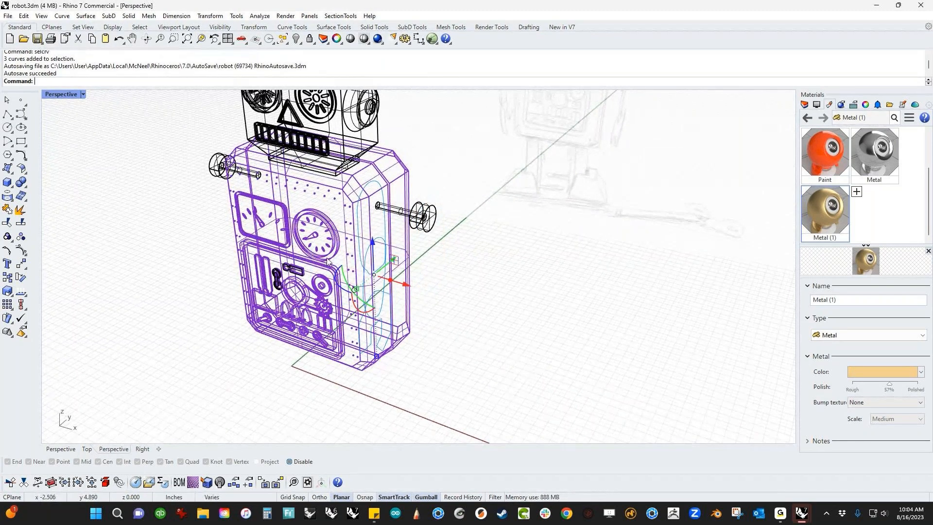
# Move the three arm curves out beside the torso, then extrude the upper-arm outline into a thin capped solid.
pyautogui.moveTo(406, 286); pyautogui.dragTo(514, 316)
pyautogui.click(562, 304)
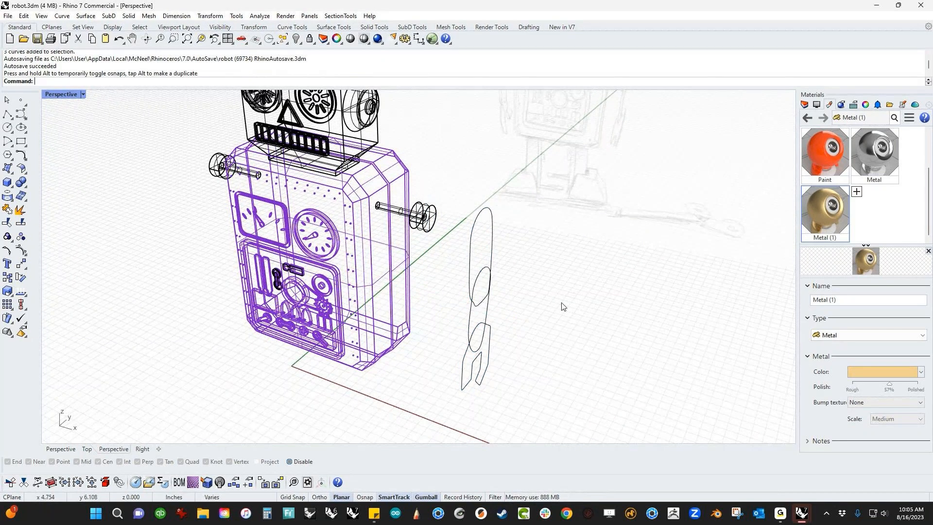
pyautogui.scroll(3, 544, 291)
pyautogui.click(480, 228)
pyautogui.moveTo(482, 244); pyautogui.dragTo(456, 245)
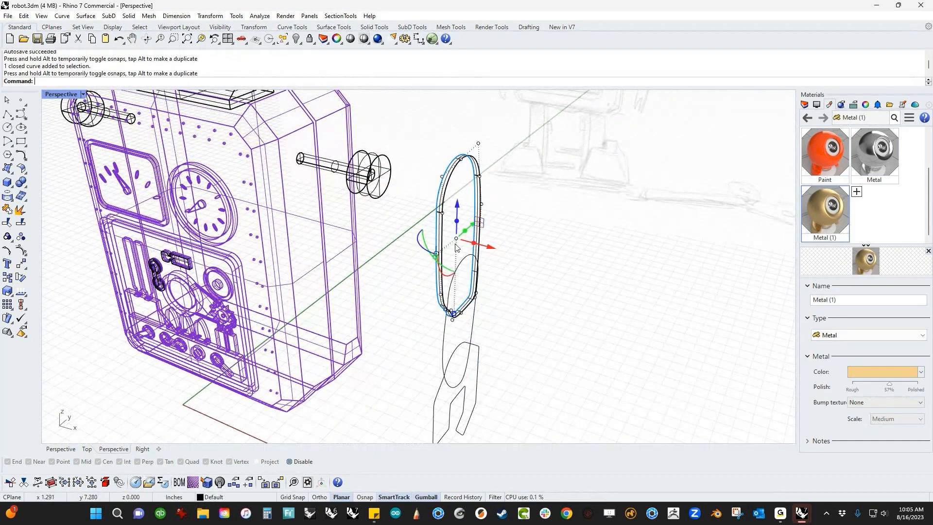
pyautogui.moveTo(538, 247); pyautogui.dragTo(450, 224)
pyautogui.write('Cap')
pyautogui.press('Return')
pyautogui.moveTo(491, 308); pyautogui.dragTo(460, 327)
pyautogui.click(509, 325)
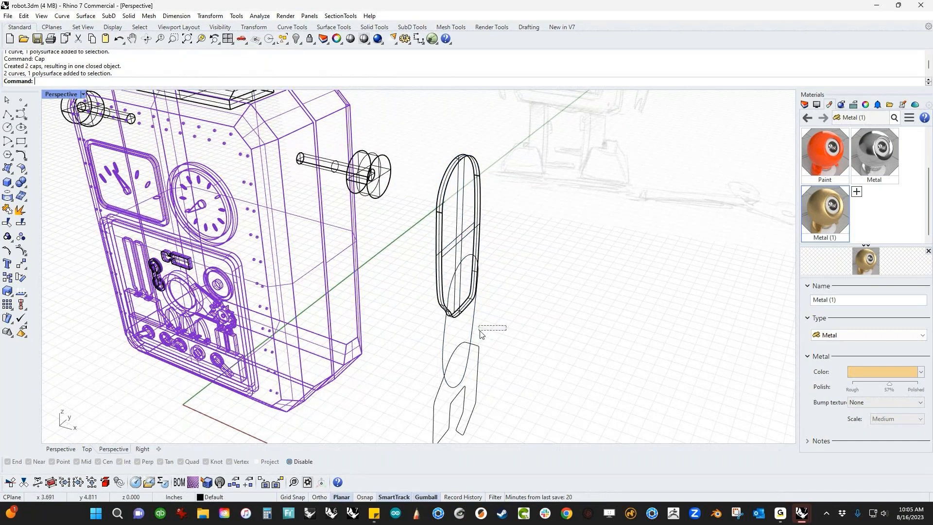
# Extrude the forearm outline into a thin plate and cap it into a closed solid.
pyautogui.click(474, 336)
pyautogui.moveTo(479, 336); pyautogui.dragTo(432, 337)
pyautogui.click(530, 333)
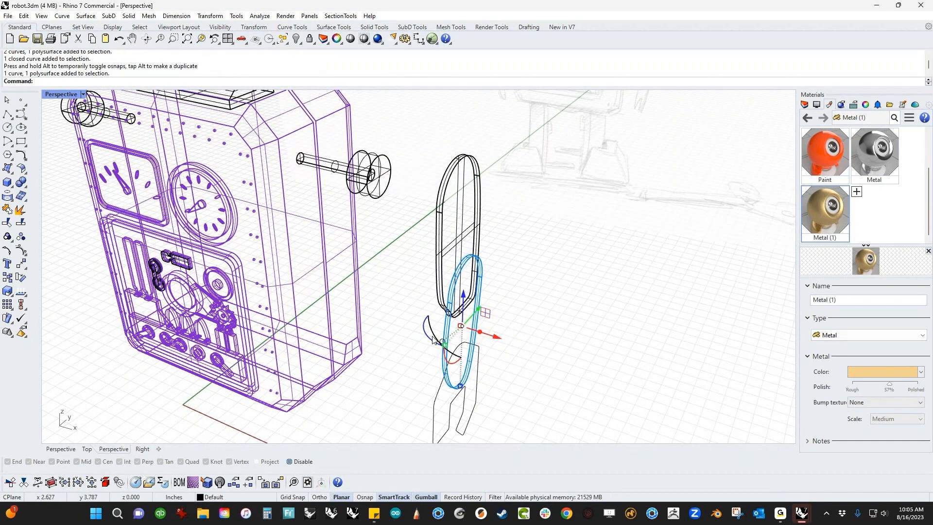
pyautogui.write('Cap')
pyautogui.press('Return')
pyautogui.click(590, 328)
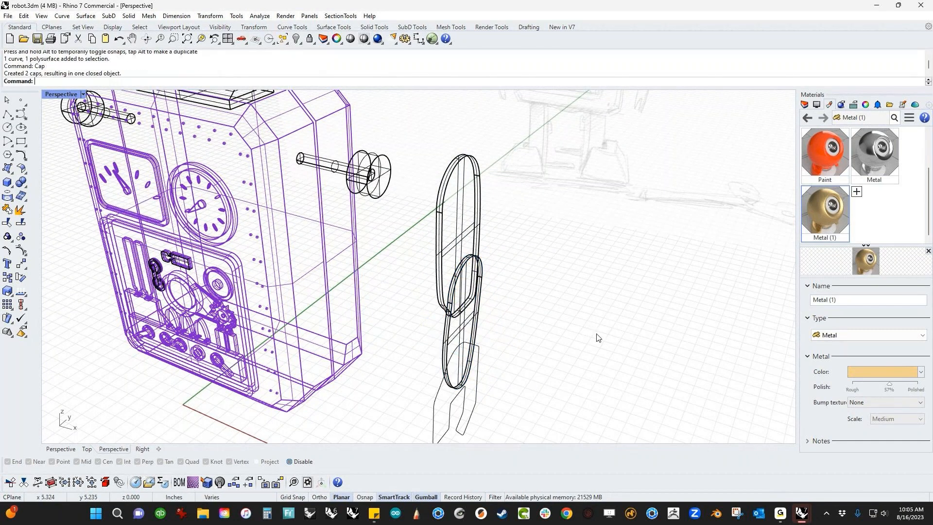
# Extrude the claw-shaped hand outline into a thin plate and cap its open ends.
pyautogui.scroll(5, 527, 347)
pyautogui.scroll(3, 436, 337)
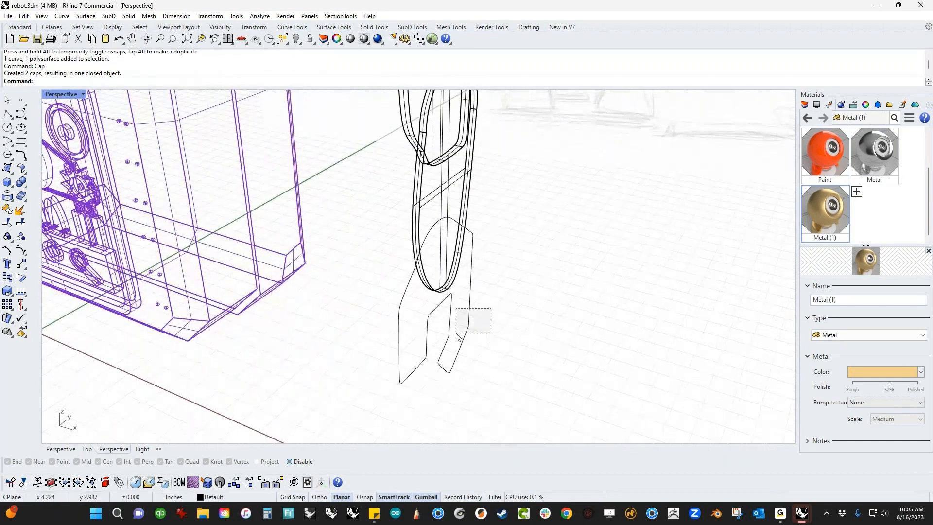
pyautogui.click(459, 318)
pyautogui.scroll(5, 452, 301)
pyautogui.moveTo(448, 286); pyautogui.dragTo(443, 294)
pyautogui.moveTo(454, 329); pyautogui.dragTo(436, 332)
pyautogui.click(554, 291)
pyautogui.click(484, 312)
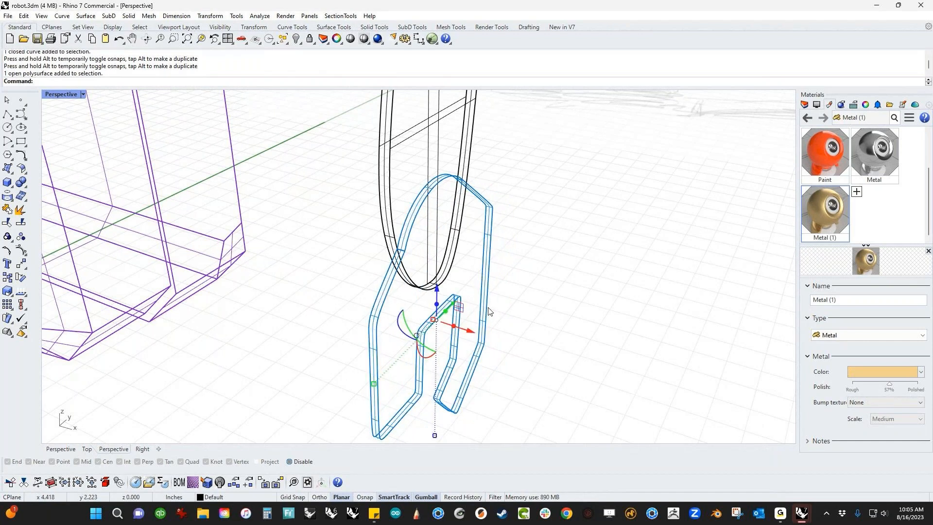
pyautogui.press('Return')
pyautogui.click(591, 304)
# Assign the blue Plastic material to the upper arm, forearm and claw.
pyautogui.scroll(-9, 591, 304)
pyautogui.keyDown('shift'); pyautogui.moveTo(574, 303); pyautogui.dragTo(497, 348, button='right'); pyautogui.keyUp('shift')
pyautogui.moveTo(506, 247); pyautogui.dragTo(418, 379)
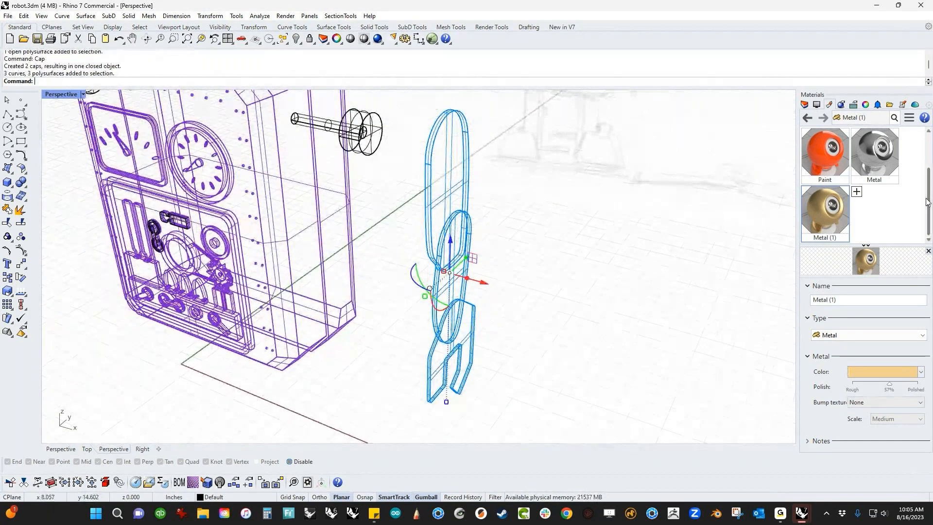
pyautogui.scroll(2, 909, 211)
pyautogui.rightClick(831, 145)
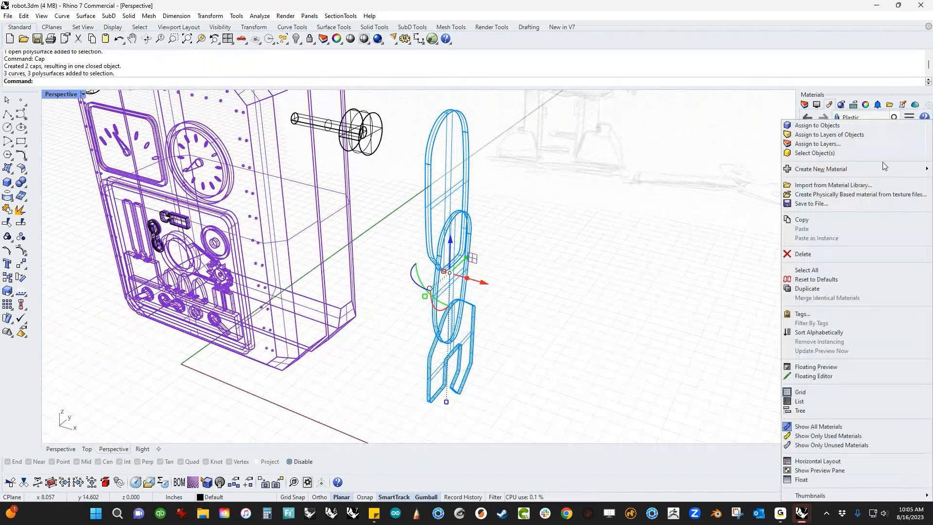
pyautogui.click(835, 125)
# Assign the orange Paint material to the claw hand.
pyautogui.moveTo(548, 324); pyautogui.dragTo(463, 395)
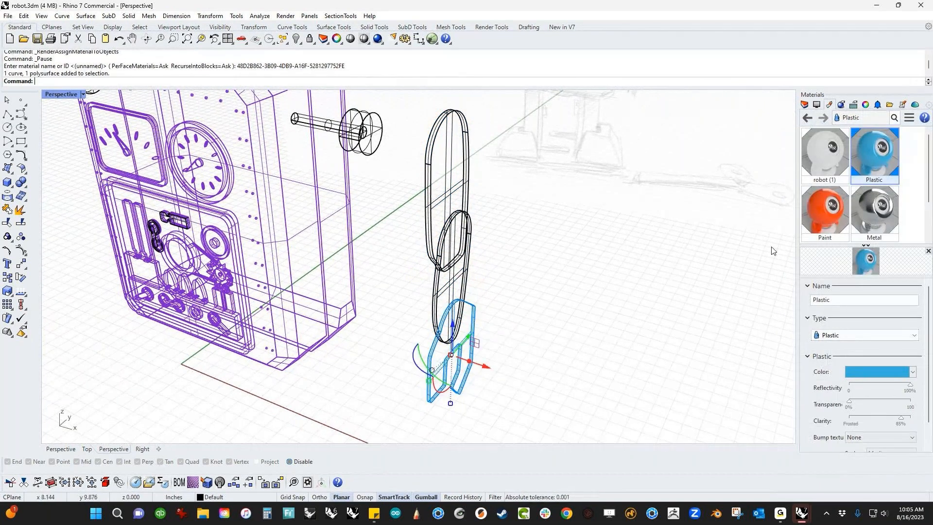
pyautogui.rightClick(810, 214)
pyautogui.click(834, 125)
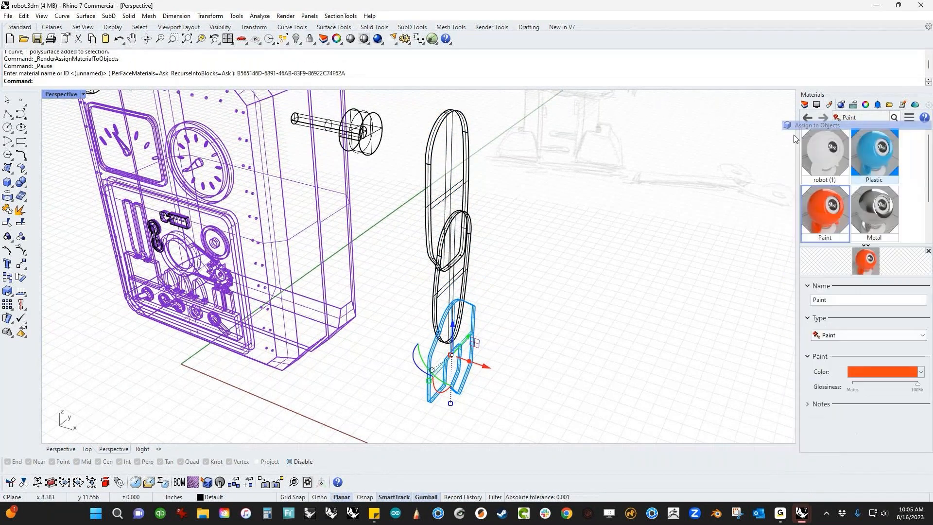
# Move the whole arm back onto the shoulder rod beside the torso and set the viewport to Rendered display.
pyautogui.moveTo(547, 181); pyautogui.dragTo(415, 371)
pyautogui.moveTo(443, 235); pyautogui.dragTo(462, 246, button='right')
pyautogui.moveTo(483, 279); pyautogui.dragTo(381, 261)
pyautogui.click(56, 95)
pyautogui.click(101, 127)
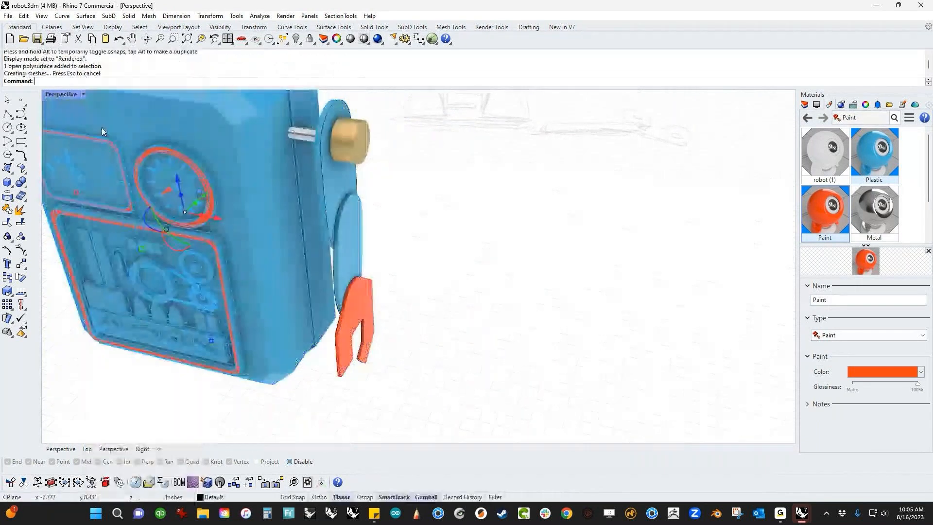
pyautogui.moveTo(465, 294); pyautogui.dragTo(524, 308, button='right')
pyautogui.scroll(-4, 473, 284)
pyautogui.click(537, 310)
pyautogui.scroll(4, 510, 279)
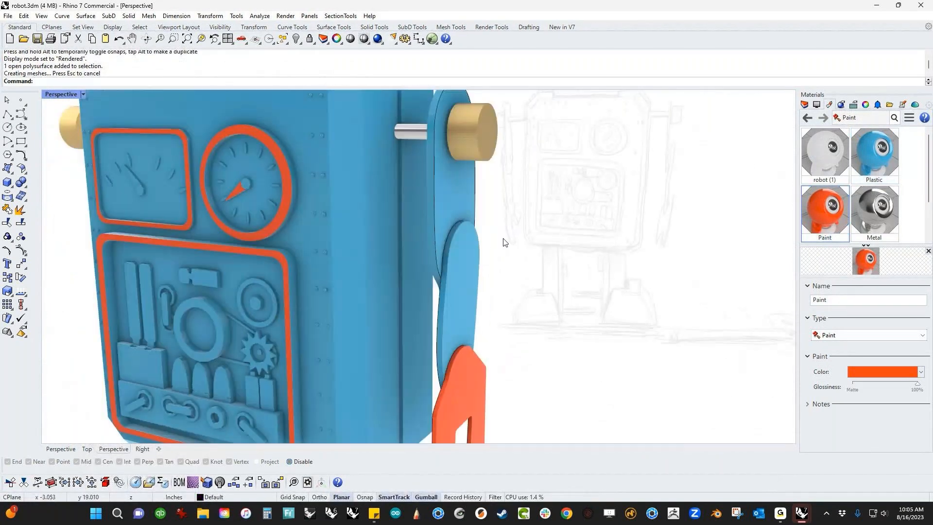
# Duplicate the brass shoulder knob down to the elbow, make the copy thinner and place it just outside the forearm.
pyautogui.click(488, 155)
pyautogui.moveTo(488, 154); pyautogui.dragTo(486, 264)
pyautogui.scroll(4, 476, 272)
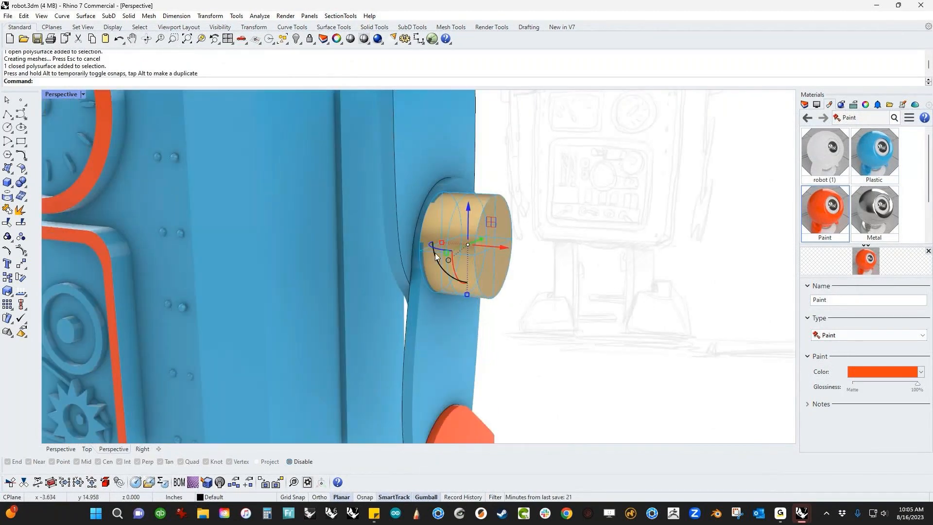
pyautogui.moveTo(442, 243); pyautogui.dragTo(453, 243)
pyautogui.moveTo(454, 243); pyautogui.dragTo(500, 258, button='right')
pyautogui.moveTo(470, 246); pyautogui.dragTo(461, 249)
pyautogui.moveTo(501, 308); pyautogui.dragTo(534, 306, button='right')
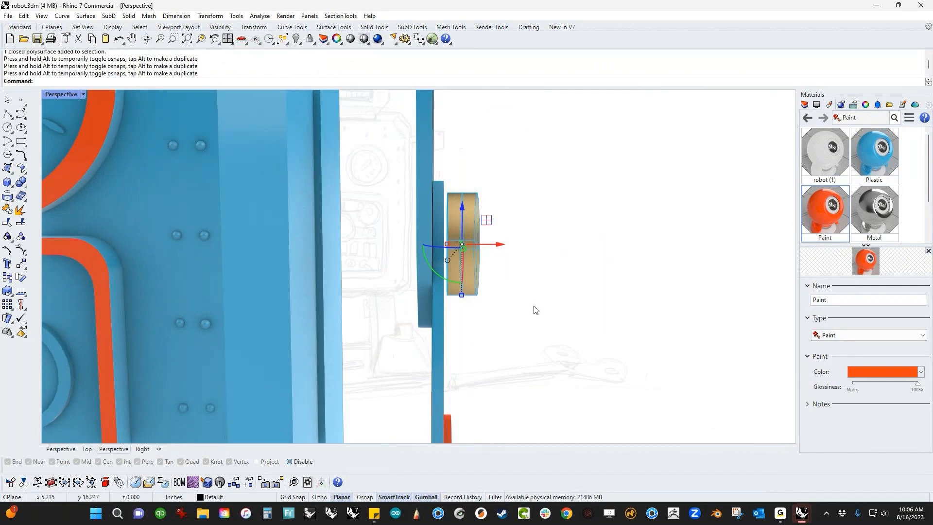
# Duplicate the thin elbow knob to the inner side of the arm.
pyautogui.moveTo(502, 248); pyautogui.dragTo(398, 271)
pyautogui.press('alt')
pyautogui.click(487, 276)
pyautogui.moveTo(534, 270); pyautogui.dragTo(491, 278, button='right')
# Copy an elbow knob in place, shrink it to a narrow pin and stretch it through the arm to join both knobs.
pyautogui.click(411, 325)
pyautogui.hotkey('ctrl', 'c')
pyautogui.hotkey('ctrl', 'v')
pyautogui.scroll(5, 423, 350)
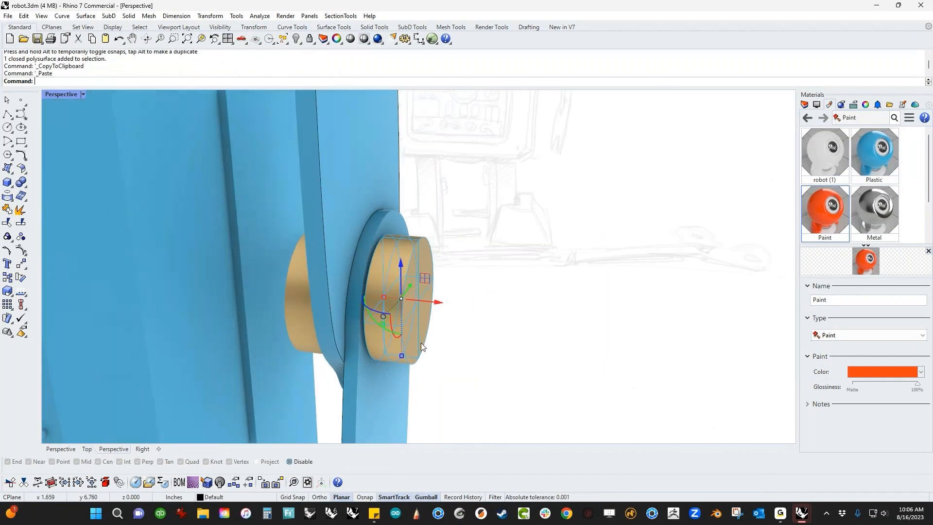
pyautogui.keyDown('shift'); pyautogui.moveTo(393, 361); pyautogui.dragTo(393, 308); pyautogui.keyUp('shift')
pyautogui.moveTo(382, 273)
pyautogui.mouseDown()
pyautogui.moveTo(362, 275)
pyautogui.moveTo(369, 286)
pyautogui.mouseUp()
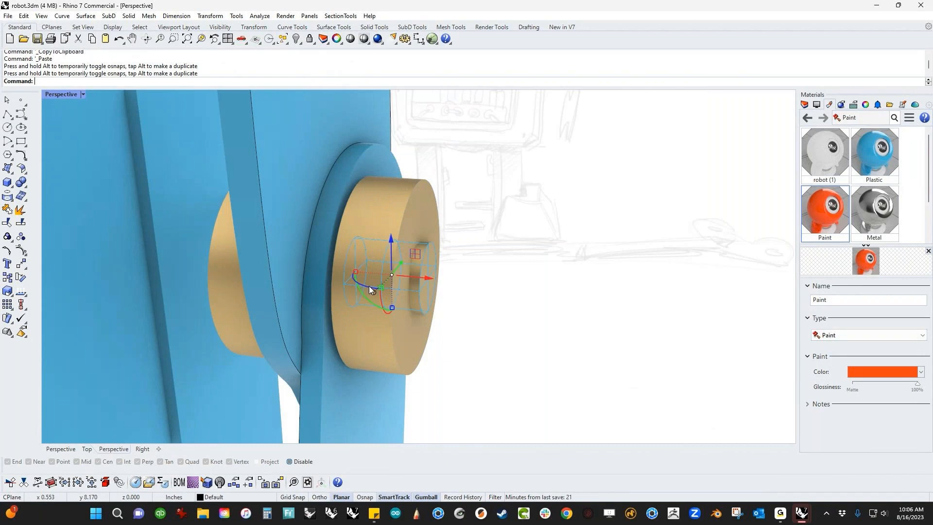
pyautogui.moveTo(368, 285); pyautogui.dragTo(440, 293, button='right')
pyautogui.moveTo(427, 278); pyautogui.dragTo(365, 275)
pyautogui.moveTo(357, 318); pyautogui.dragTo(377, 315, button='right')
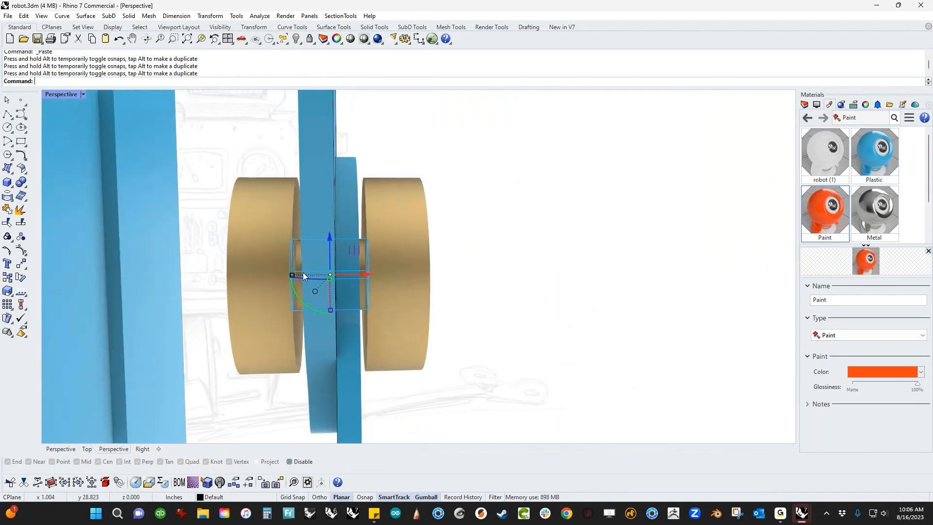
pyautogui.moveTo(290, 275); pyautogui.dragTo(281, 275)
# Assign the silver Metal material to the elbow pin.
pyautogui.click(879, 224)
pyautogui.rightClick(879, 223)
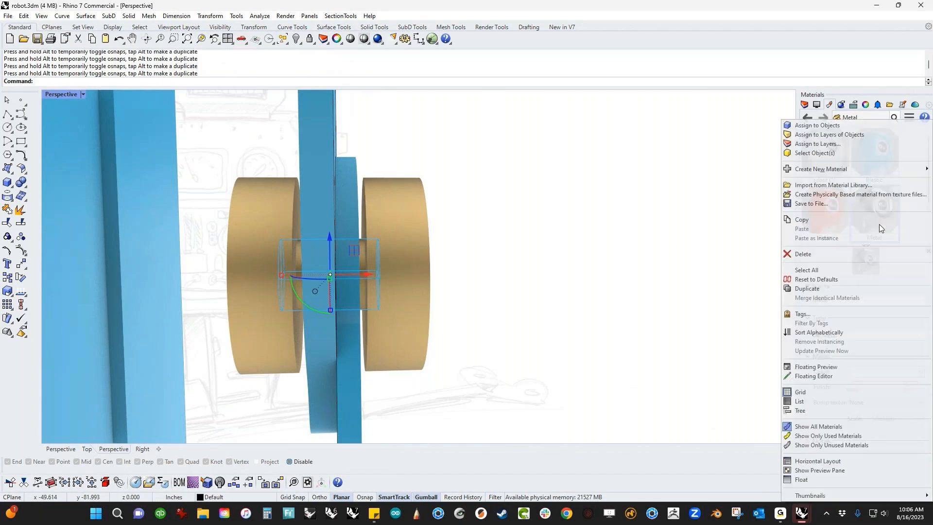
pyautogui.click(819, 125)
# Shift the two elbow knobs and their pin together toward the middle of the overlapping arm plates.
pyautogui.scroll(-6, 515, 291)
pyautogui.moveTo(520, 313); pyautogui.dragTo(534, 209, button='right')
pyautogui.scroll(10, 506, 272)
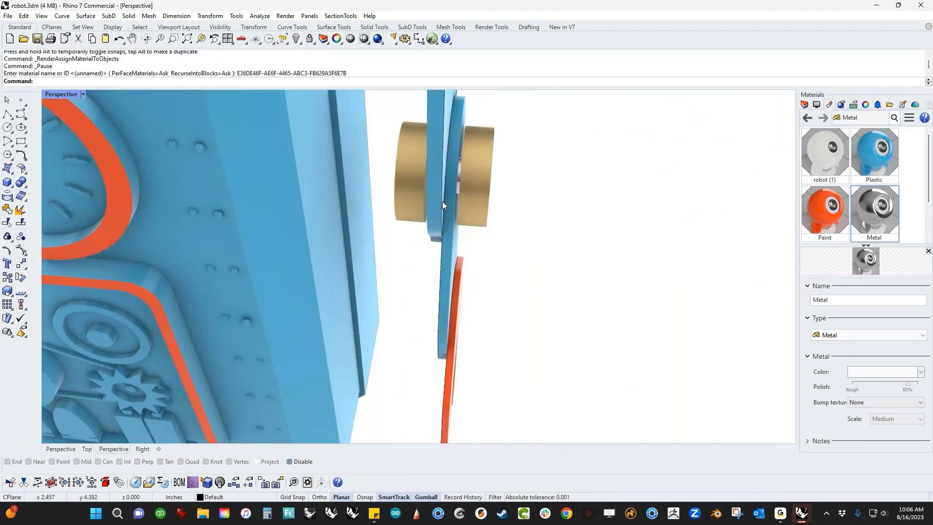
pyautogui.scroll(3, 397, 129)
pyautogui.keyDown('shift'); pyautogui.moveTo(376, 102); pyautogui.dragTo(373, 184, button='right'); pyautogui.keyUp('shift')
pyautogui.moveTo(373, 183); pyautogui.dragTo(601, 386)
pyautogui.moveTo(600, 386); pyautogui.dragTo(479, 204, button='right')
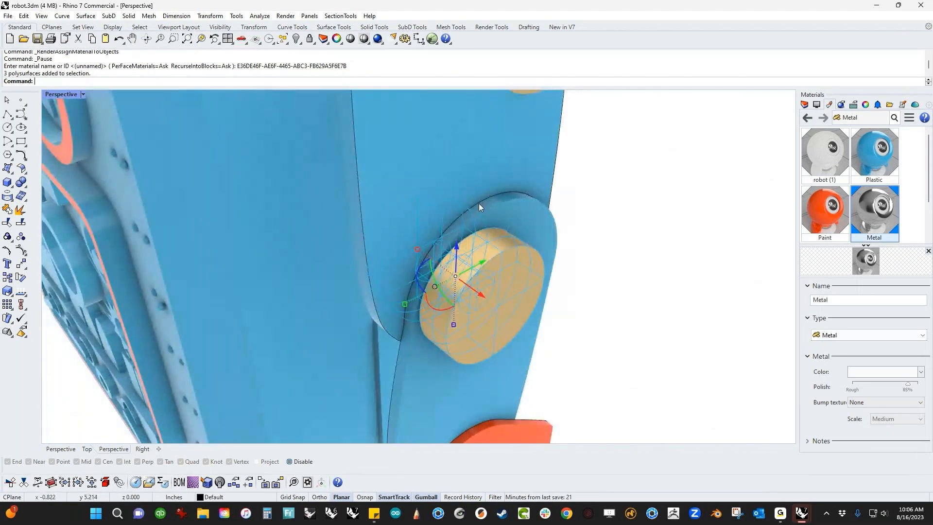
pyautogui.moveTo(483, 262); pyautogui.dragTo(505, 251)
# Duplicate the elbow knobs and pin down to the wrist, where the claw overlaps the forearm.
pyautogui.scroll(-4, 581, 289)
pyautogui.moveTo(581, 292); pyautogui.dragTo(625, 225, button='right')
pyautogui.scroll(-3, 612, 314)
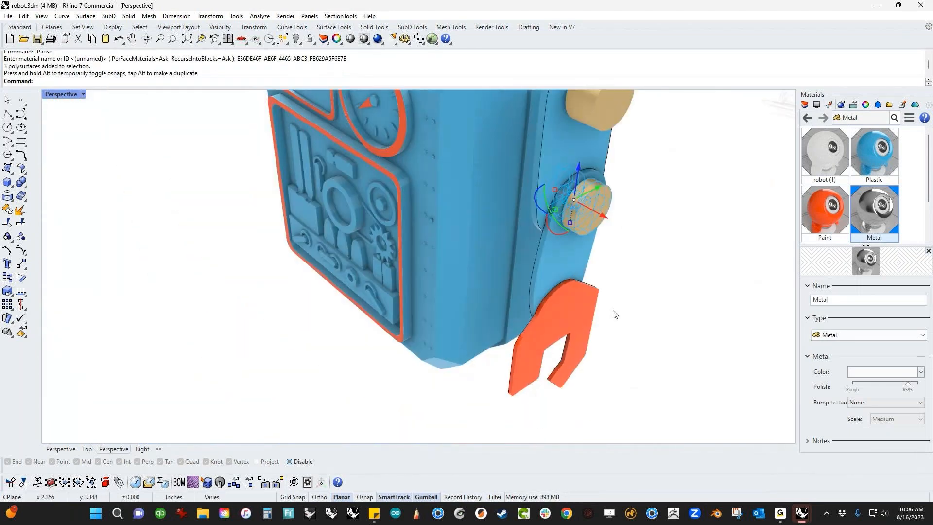
pyautogui.moveTo(612, 314); pyautogui.dragTo(623, 241, button='right')
pyautogui.moveTo(581, 165); pyautogui.dragTo(585, 328)
pyautogui.press('alt')
pyautogui.moveTo(585, 328); pyautogui.dragTo(558, 364, button='right')
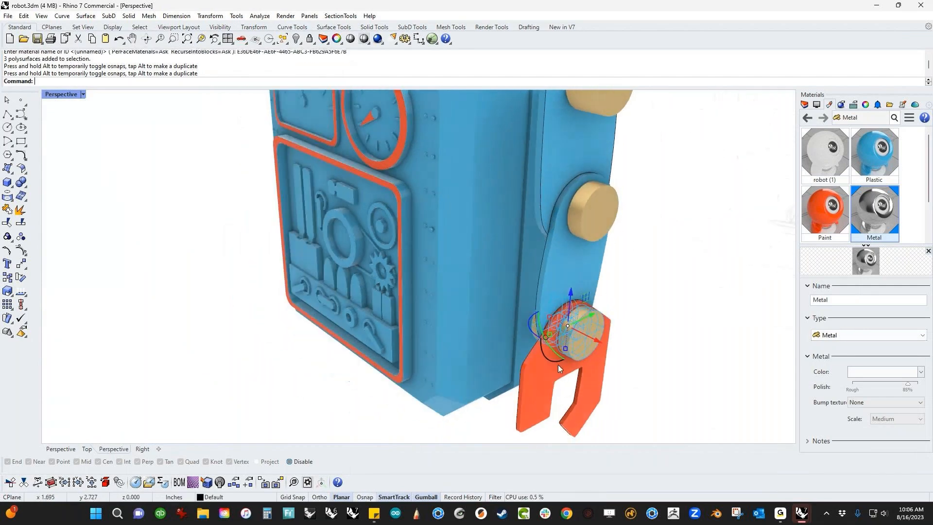
# Scale the wrist knobs and pin down and reposition them across the forearm and claw.
pyautogui.scroll(5, 559, 362)
pyautogui.keyDown('shift'); pyautogui.moveTo(567, 328); pyautogui.dragTo(568, 314); pyautogui.keyUp('shift')
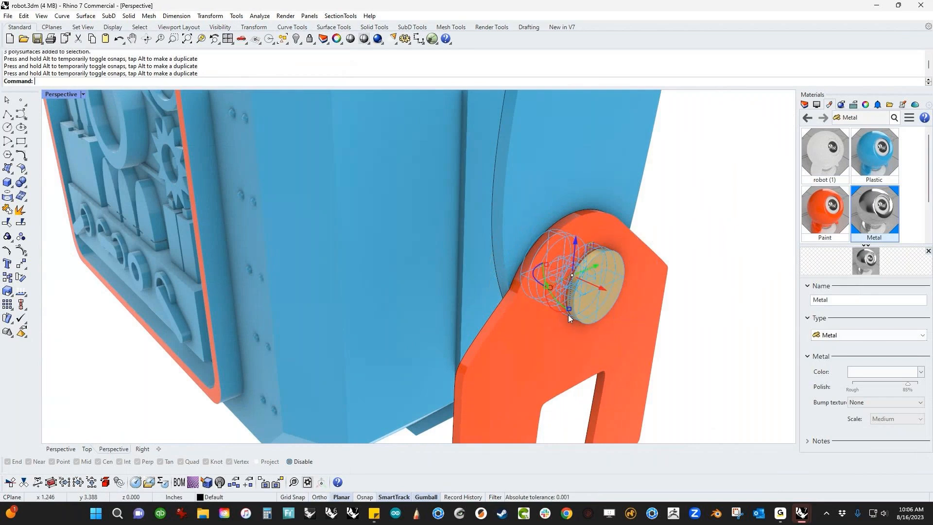
pyautogui.moveTo(567, 314); pyautogui.dragTo(590, 329, button='right')
pyautogui.moveTo(578, 246); pyautogui.dragTo(580, 223)
pyautogui.moveTo(581, 223); pyautogui.dragTo(627, 281, button='right')
pyautogui.moveTo(607, 257); pyautogui.dragTo(585, 263)
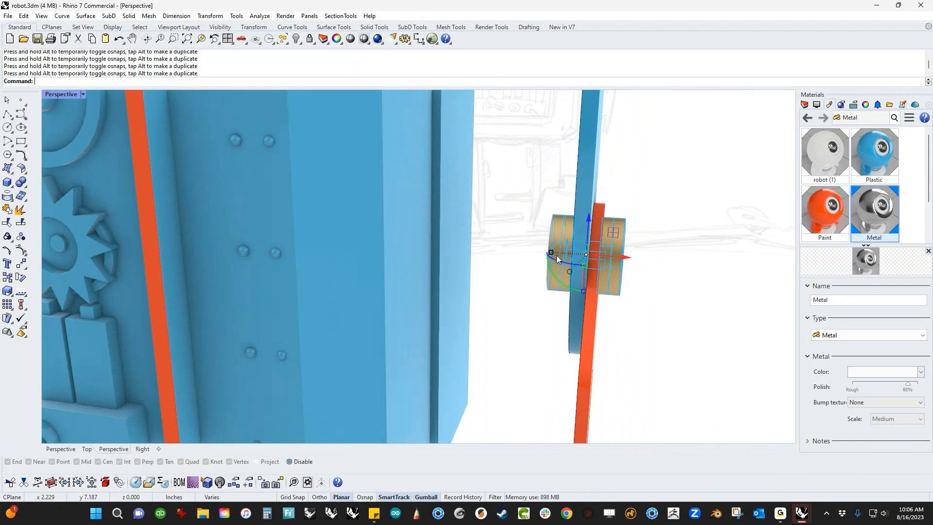
pyautogui.click(630, 304)
# Mirror the complete arm with its joints to the other side of the torso about the midpoint of the torso's bottom edge.
pyautogui.moveTo(626, 300); pyautogui.dragTo(662, 323, button='right')
pyautogui.scroll(-5, 594, 350)
pyautogui.scroll(-4, 633, 310)
pyautogui.moveTo(617, 213); pyautogui.dragTo(575, 312)
pyautogui.moveTo(575, 312); pyautogui.dragTo(551, 394, button='right')
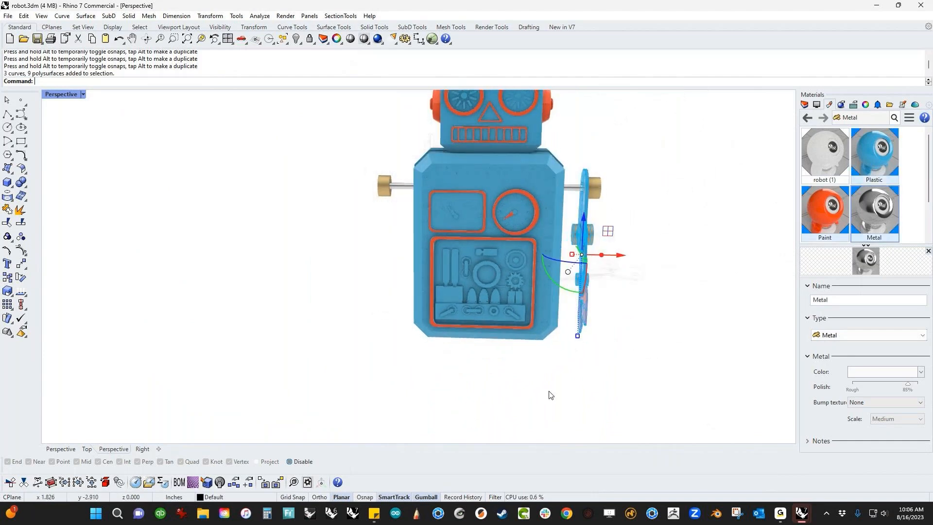
pyautogui.write('M')
pyautogui.press('Return')
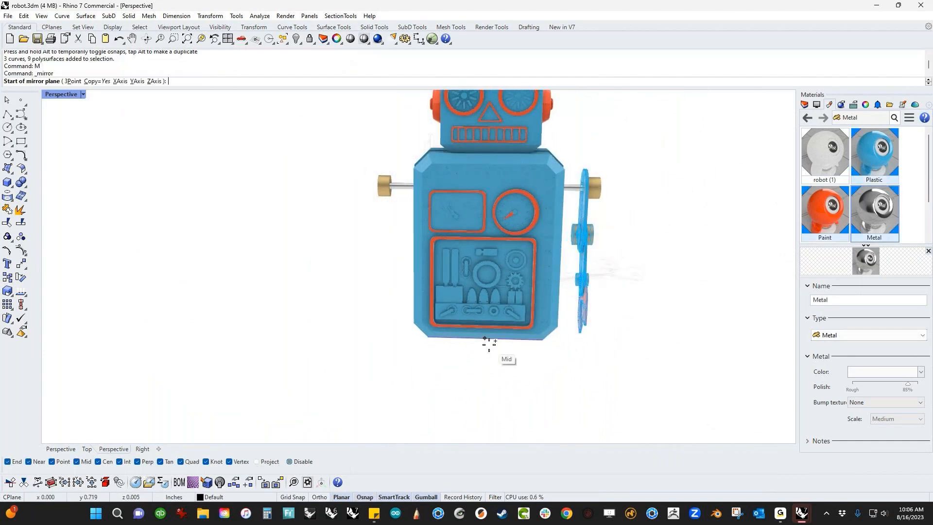
pyautogui.click(487, 339)
pyautogui.moveTo(474, 361); pyautogui.dragTo(467, 364, button='right')
pyautogui.press('shift')
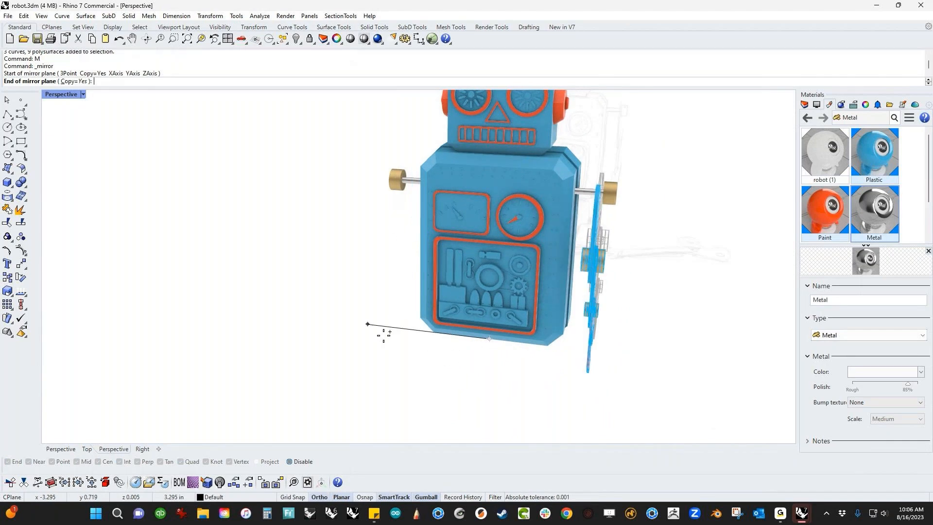
pyautogui.keyDown('shift'); pyautogui.click(452, 383); pyautogui.keyUp('shift')
pyautogui.click(401, 377)
# Draw a tall box leg over the leg sketched under the claw-hook side of the torso, starting in the front view and setting its depth in perspective.
pyautogui.moveTo(399, 377)
pyautogui.mouseDown(button='right')
pyautogui.moveTo(465, 339)
pyautogui.moveTo(442, 282)
pyautogui.mouseUp(button='right')
pyautogui.scroll(-3, 444, 367)
pyautogui.write('f')
pyautogui.press('Return')
pyautogui.scroll(9, 449, 282)
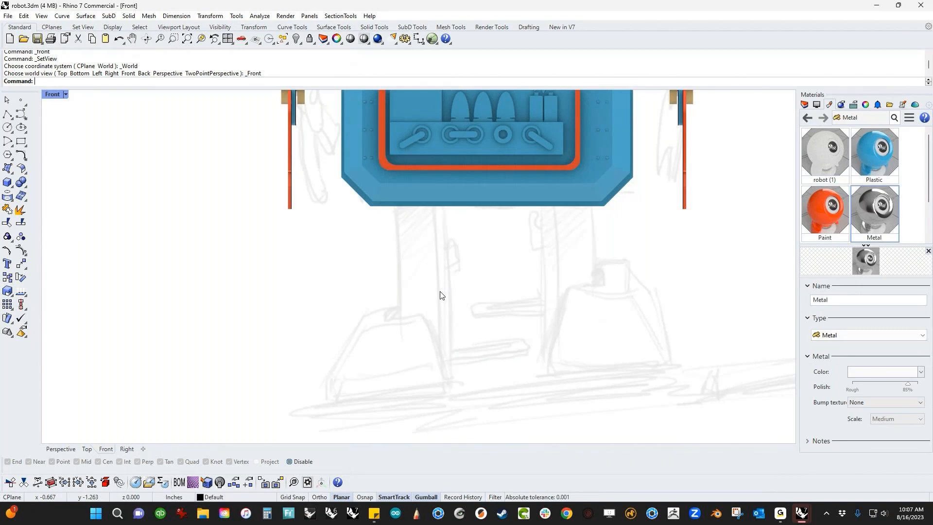
pyautogui.click(7, 182)
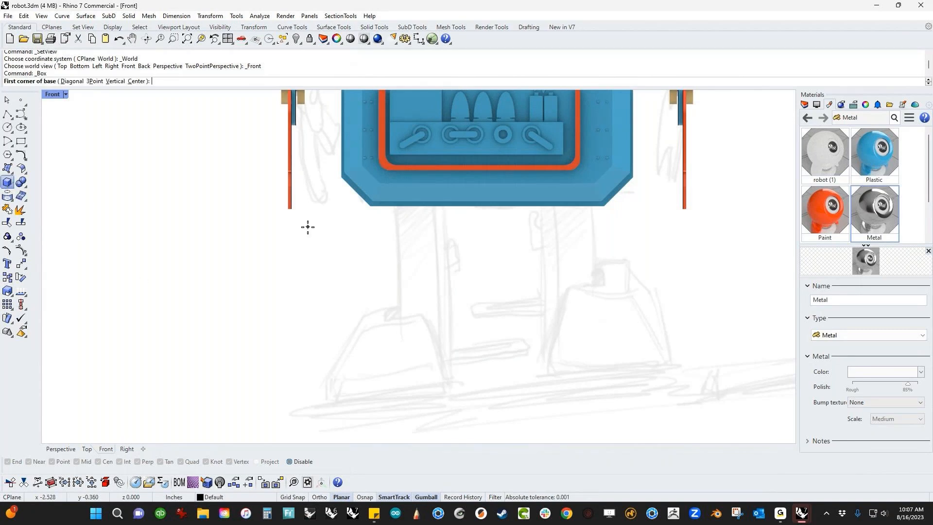
pyautogui.click(394, 196)
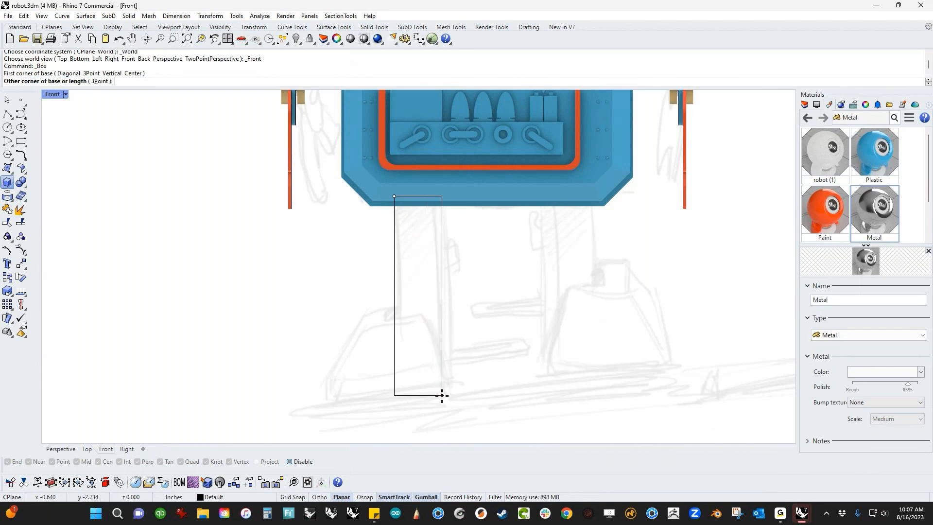
pyautogui.click(441, 395)
pyautogui.hotkey('ctrl', 'F4')
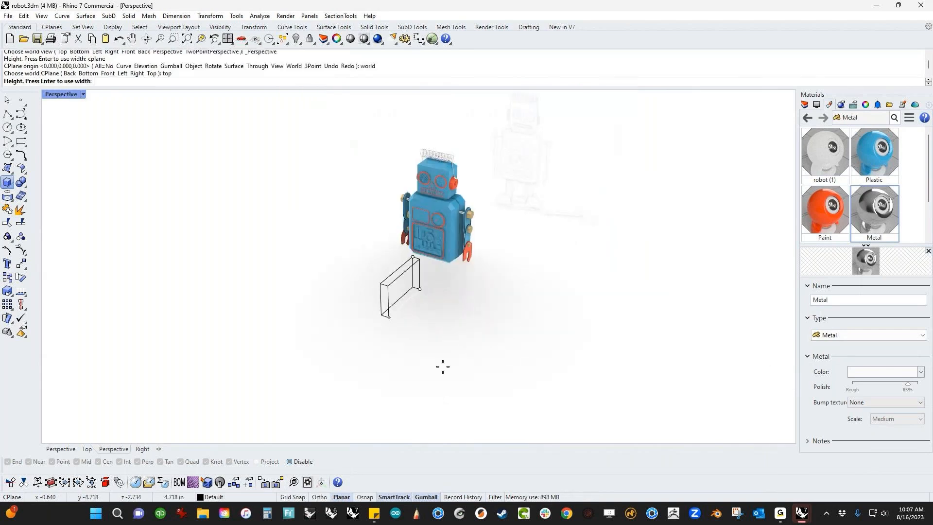
pyautogui.scroll(7, 306, 136)
pyautogui.moveTo(509, 338); pyautogui.dragTo(440, 343, button='right')
pyautogui.scroll(5, 440, 343)
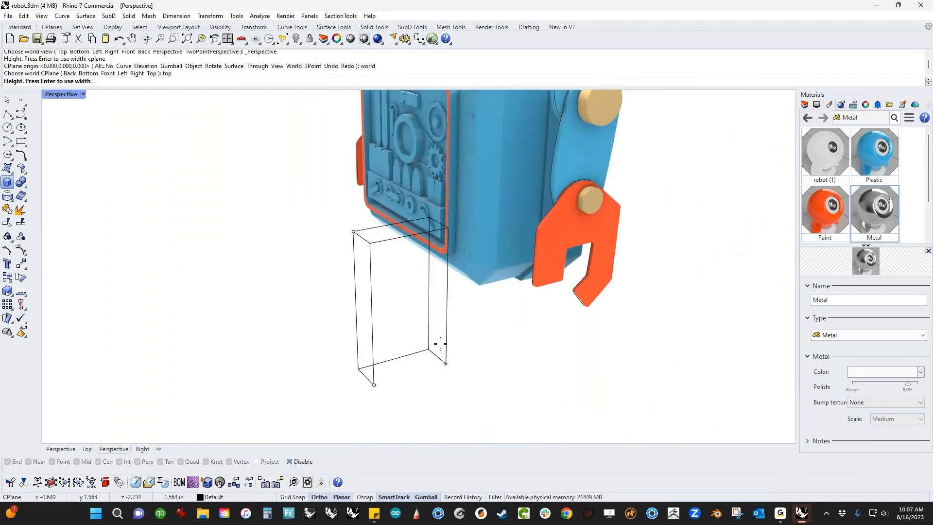
pyautogui.click(408, 370)
# Move the box leg back in depth so it sits beneath the torso.
pyautogui.moveTo(380, 354); pyautogui.dragTo(406, 340, button='right')
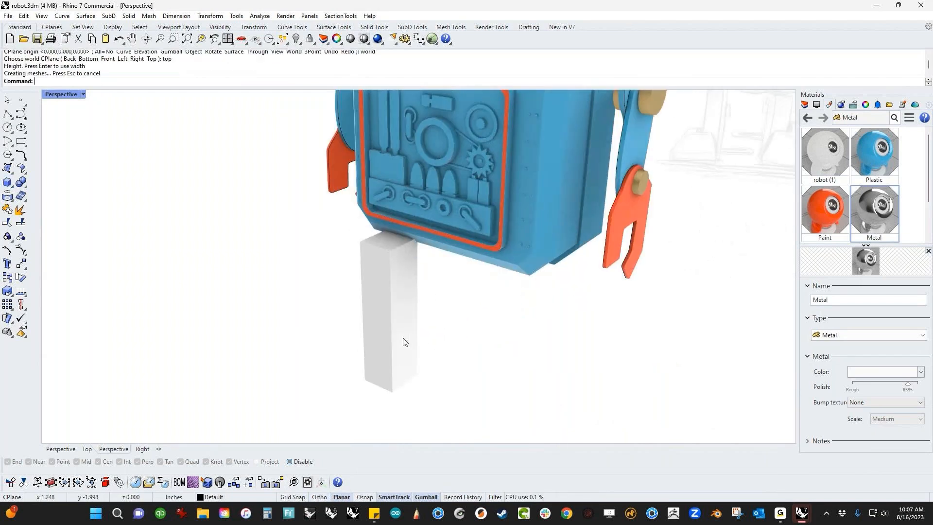
pyautogui.click(406, 339)
pyautogui.moveTo(396, 309); pyautogui.dragTo(433, 287)
pyautogui.moveTo(456, 331); pyautogui.dragTo(492, 319, button='right')
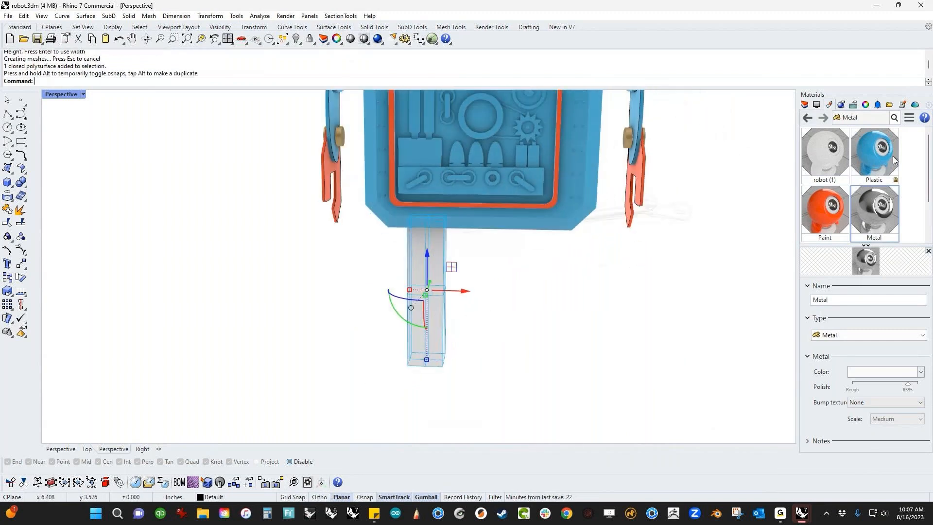
# Assign the Plastic material to the box leg.
pyautogui.click(871, 160)
pyautogui.rightClick(871, 161)
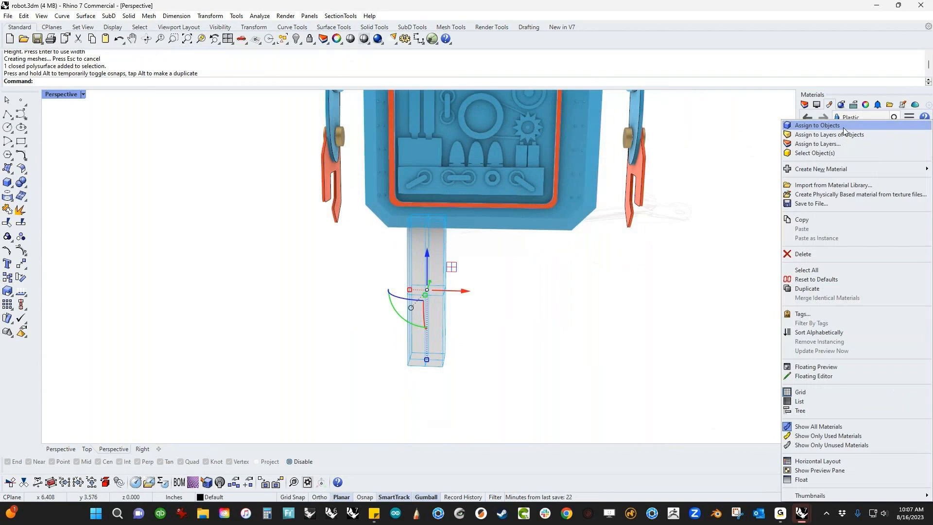
pyautogui.click(843, 128)
pyautogui.moveTo(550, 290); pyautogui.dragTo(362, 353, button='right')
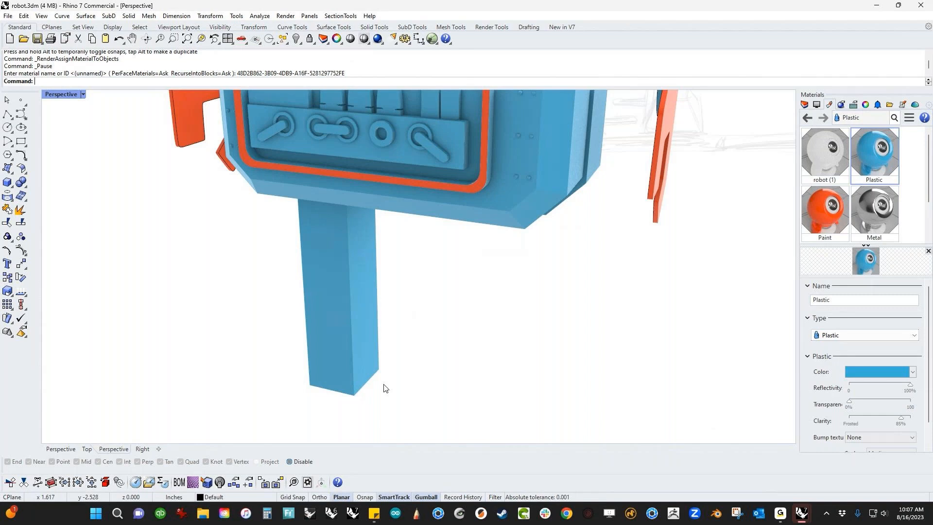
# Duplicate the box leg toward the robot's centre and resize the copy into a narrower strip against the leg's inner face.
pyautogui.click(361, 299)
pyautogui.moveTo(363, 301); pyautogui.dragTo(403, 319, button='right')
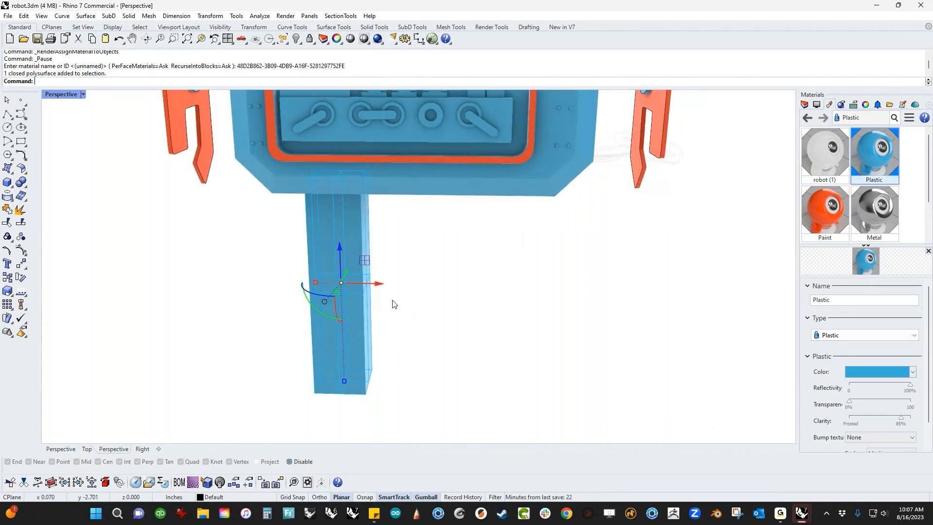
pyautogui.moveTo(386, 285); pyautogui.dragTo(417, 285)
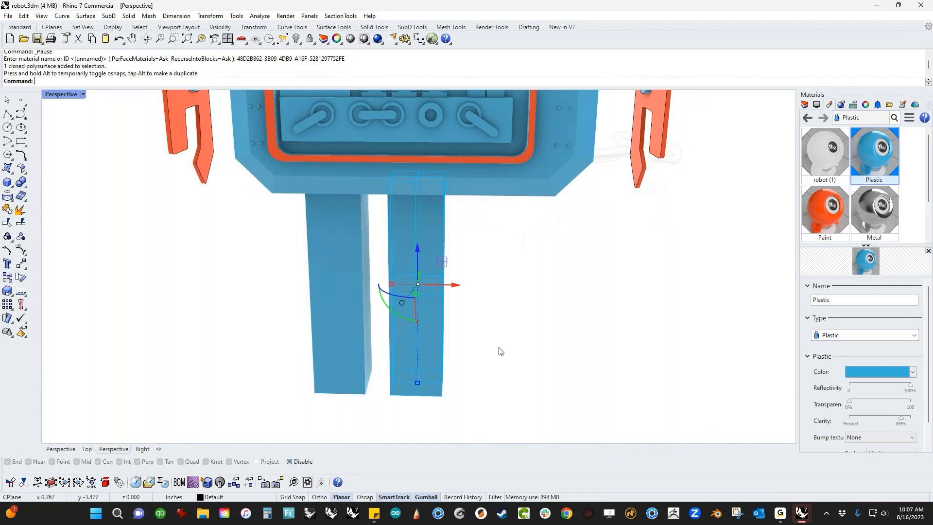
pyautogui.moveTo(500, 350); pyautogui.dragTo(419, 294, button='right')
pyautogui.moveTo(403, 295); pyautogui.dragTo(374, 290)
pyautogui.moveTo(376, 315); pyautogui.dragTo(423, 337, button='right')
pyautogui.scroll(5, 380, 321)
pyautogui.moveTo(411, 229); pyautogui.dragTo(405, 230)
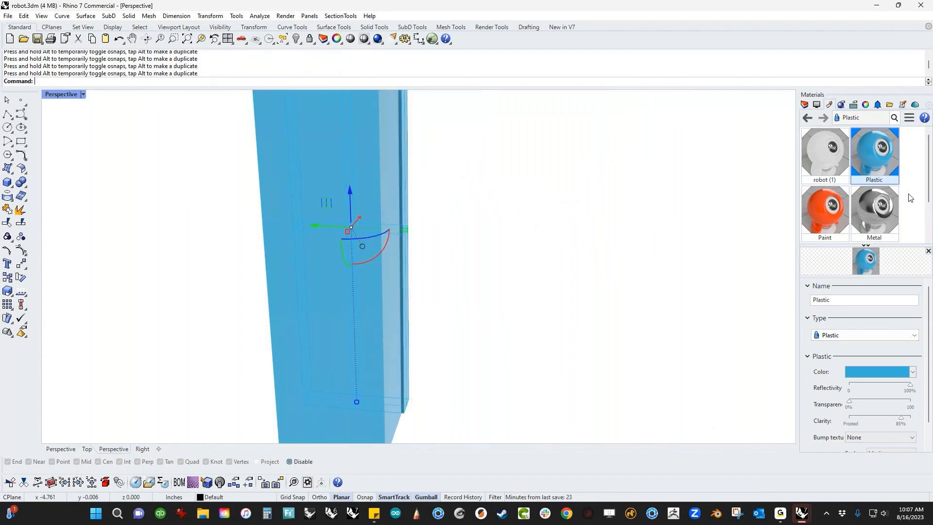
# Assign the Metal material to the inner leg strip.
pyautogui.scroll(-1, 911, 195)
pyautogui.scroll(1, 911, 194)
pyautogui.rightClick(875, 209)
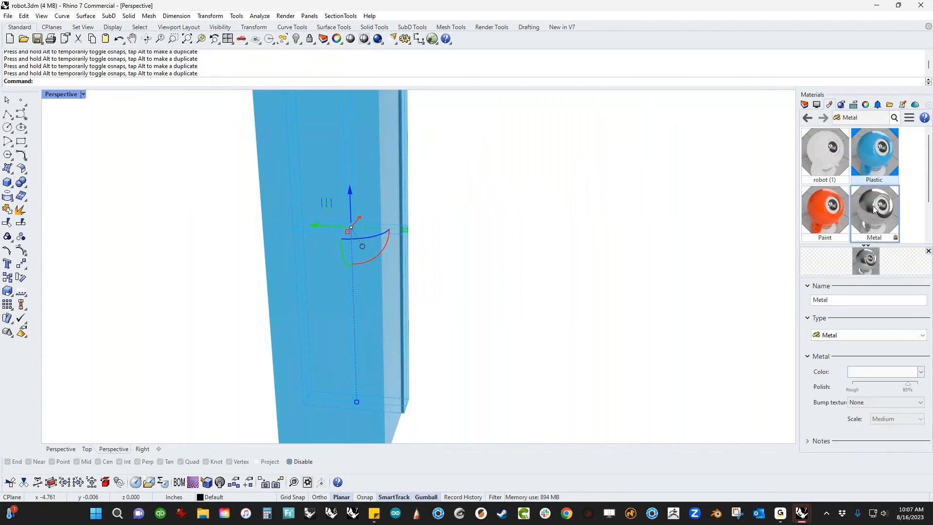
pyautogui.click(817, 126)
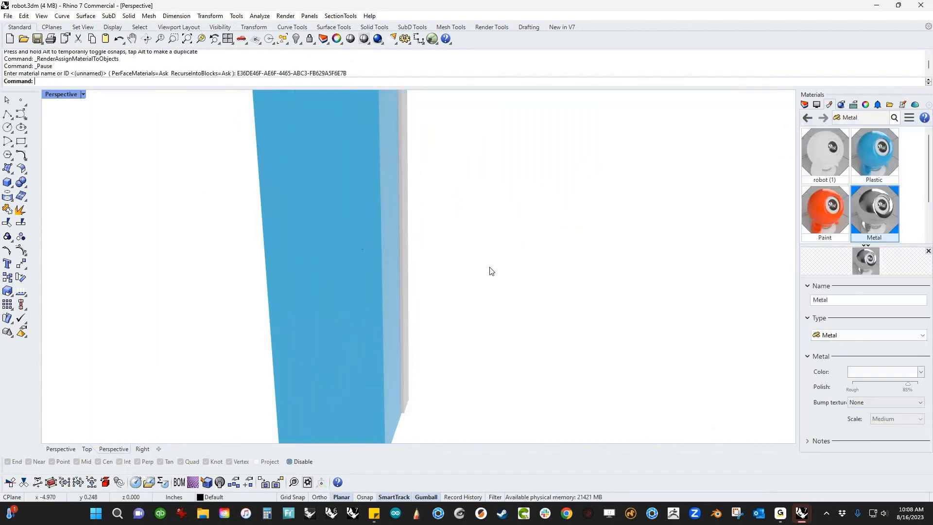
# Mirror the leg and its metal strip to the other side beneath the torso.
pyautogui.scroll(-3, 492, 270)
pyautogui.moveTo(428, 362); pyautogui.dragTo(396, 333, button='right')
pyautogui.keyDown('shift'); pyautogui.moveTo(428, 297); pyautogui.dragTo(375, 310, button='right'); pyautogui.keyUp('shift')
pyautogui.scroll(-5, 342, 322)
pyautogui.moveTo(375, 310); pyautogui.dragTo(256, 333)
pyautogui.write('m')
pyautogui.press('Return')
pyautogui.click(343, 245)
pyautogui.click(313, 287)
pyautogui.click(541, 403)
# Draw a box foot around the lower end of one leg, starting in the front view and setting its depth in perspective.
pyautogui.keyDown('shift'); pyautogui.moveTo(510, 386); pyautogui.dragTo(497, 340, button='right'); pyautogui.keyUp('shift')
pyautogui.write('f')
pyautogui.press('Return')
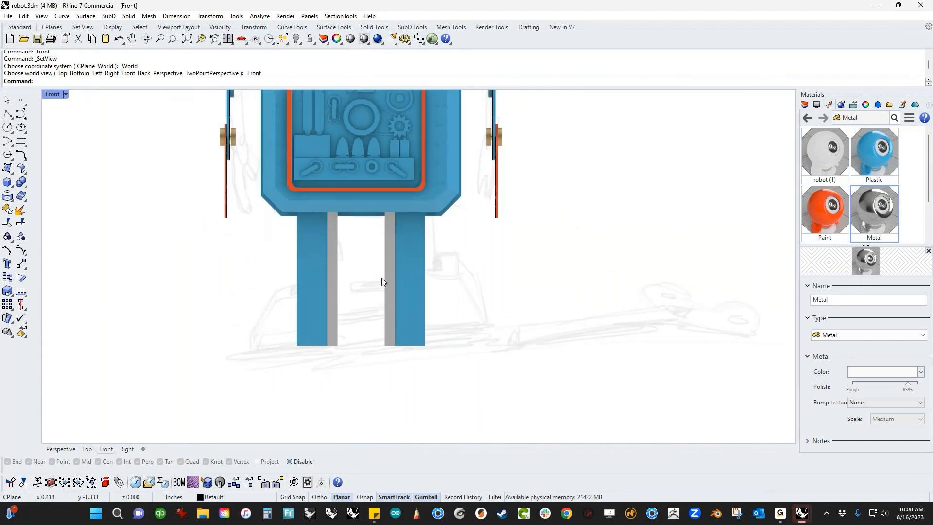
pyautogui.scroll(1, 373, 291)
pyautogui.scroll(-3, 301, 301)
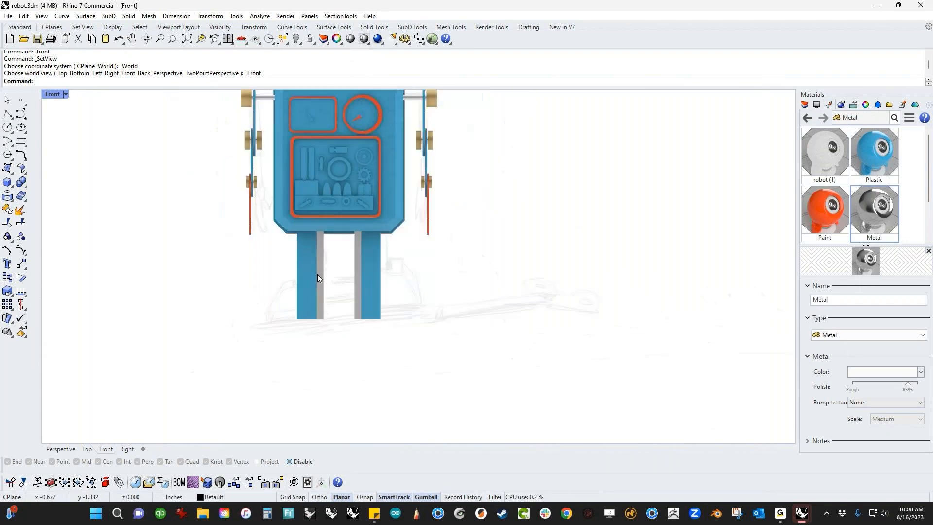
pyautogui.click(7, 182)
pyautogui.click(265, 333)
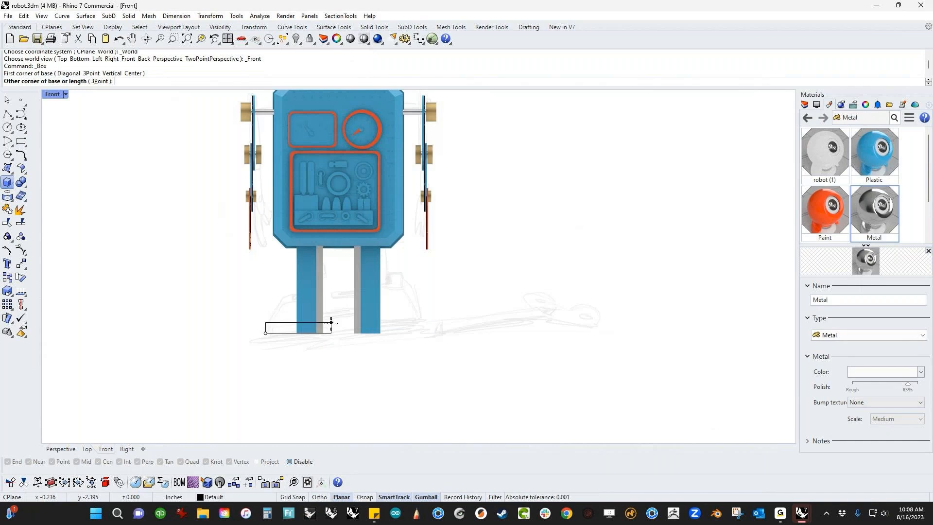
pyautogui.click(328, 290)
pyautogui.hotkey('ctrl', 'F4')
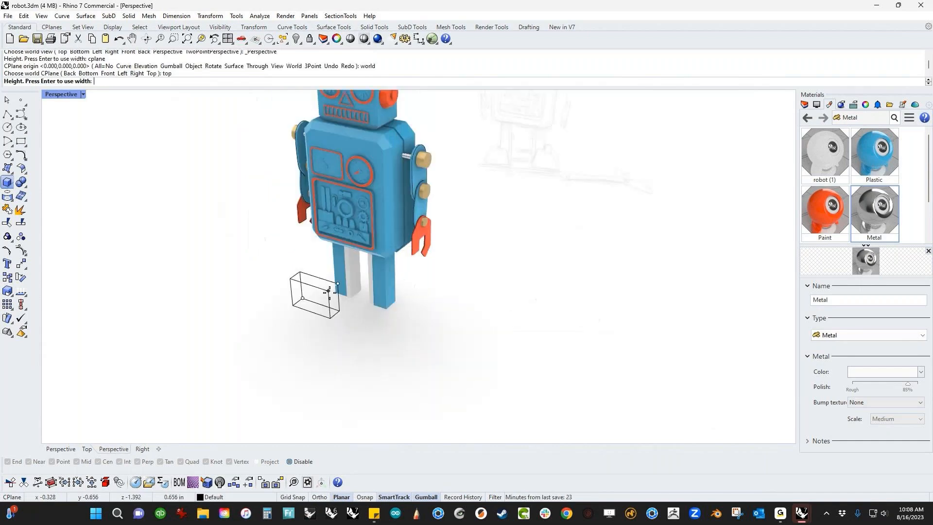
pyautogui.scroll(3, 329, 291)
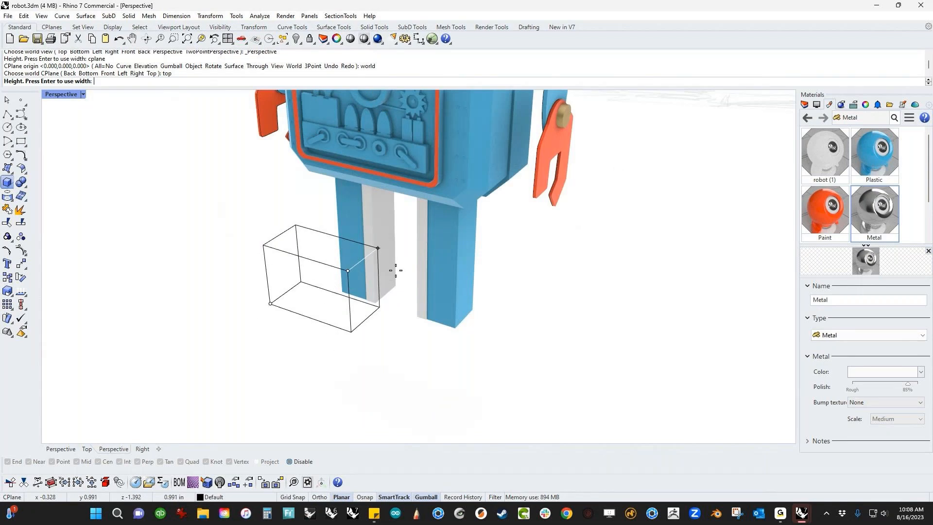
pyautogui.click(418, 257)
# Assign the Paint material to the box foot.
pyautogui.click(388, 275)
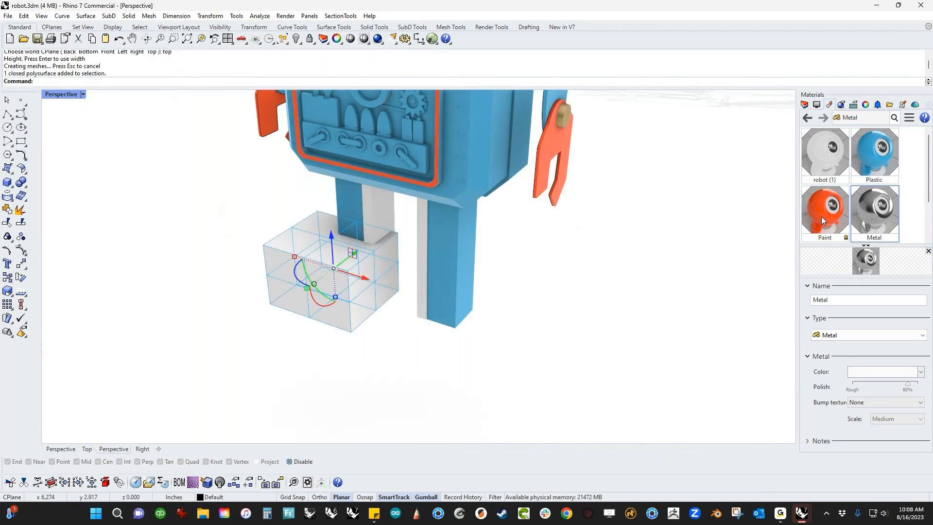
pyautogui.rightClick(820, 204)
pyautogui.click(817, 125)
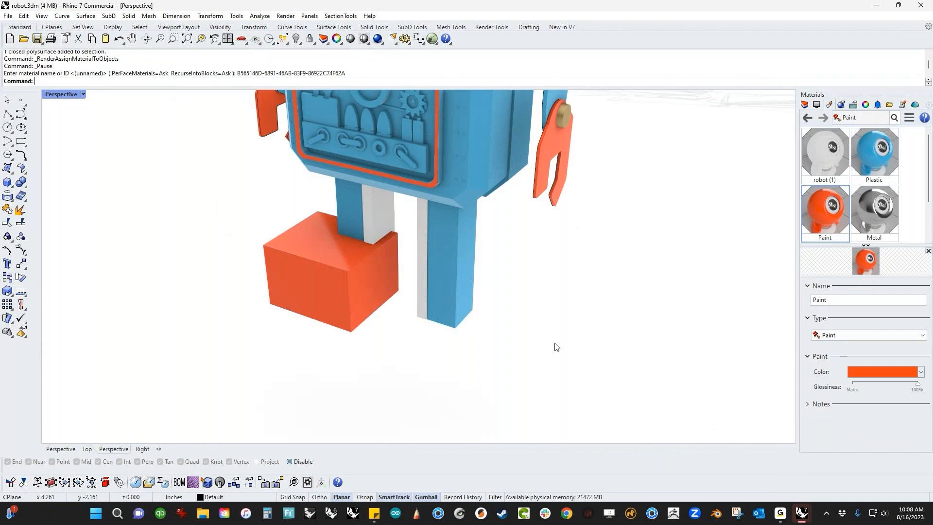
# Move the foot back in depth so the leg sits over its middle.
pyautogui.scroll(1, 398, 364)
pyautogui.moveTo(397, 360); pyautogui.dragTo(506, 347, button='right')
pyautogui.click(279, 343)
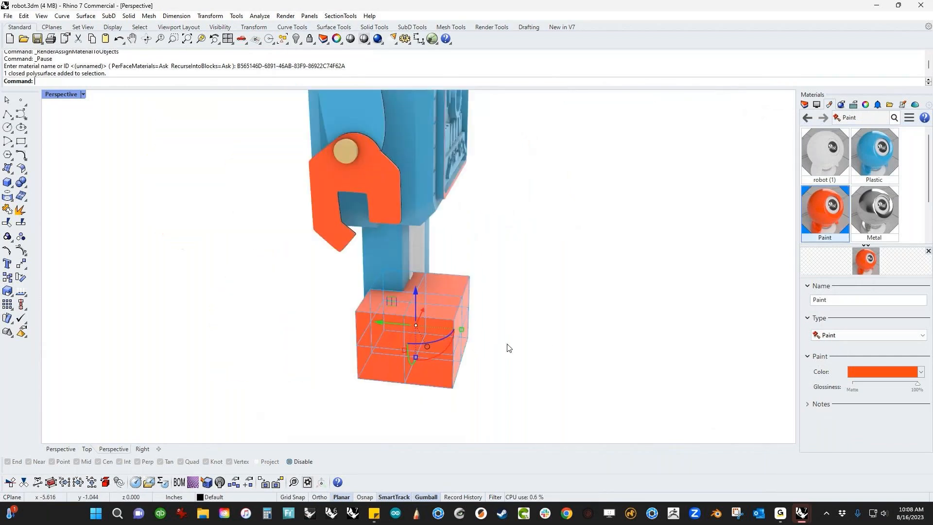
pyautogui.moveTo(422, 331); pyautogui.dragTo(383, 322)
pyautogui.click(519, 329)
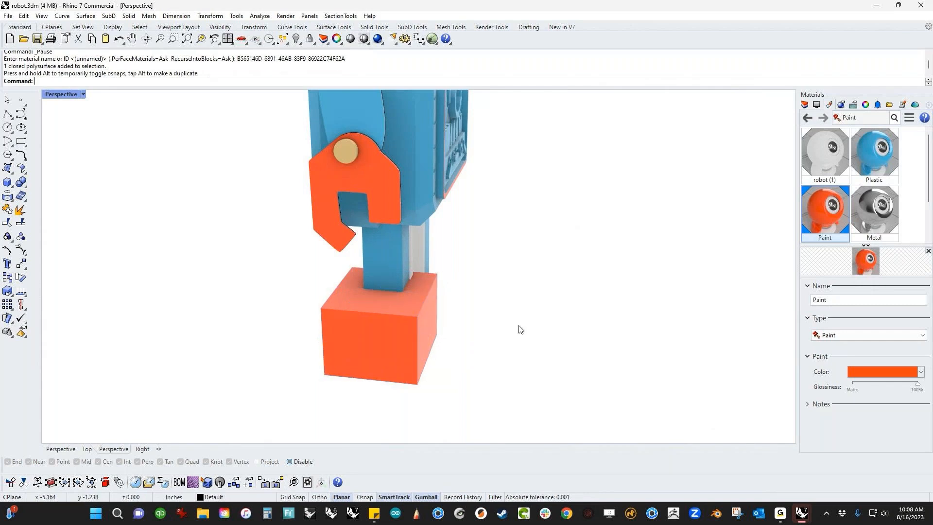
# Slide the foot's outer top edge inward toward the leg and lower it slightly to slope the outer side.
pyautogui.moveTo(518, 329); pyautogui.dragTo(401, 342, button='right')
pyautogui.scroll(4, 418, 316)
pyautogui.moveTo(403, 300); pyautogui.dragTo(335, 283, button='right')
pyautogui.click(322, 281)
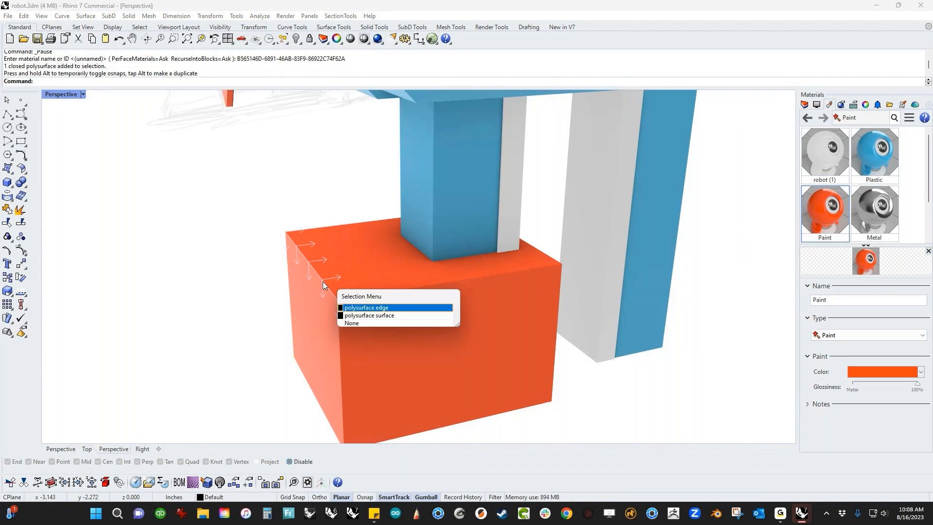
pyautogui.click(358, 309)
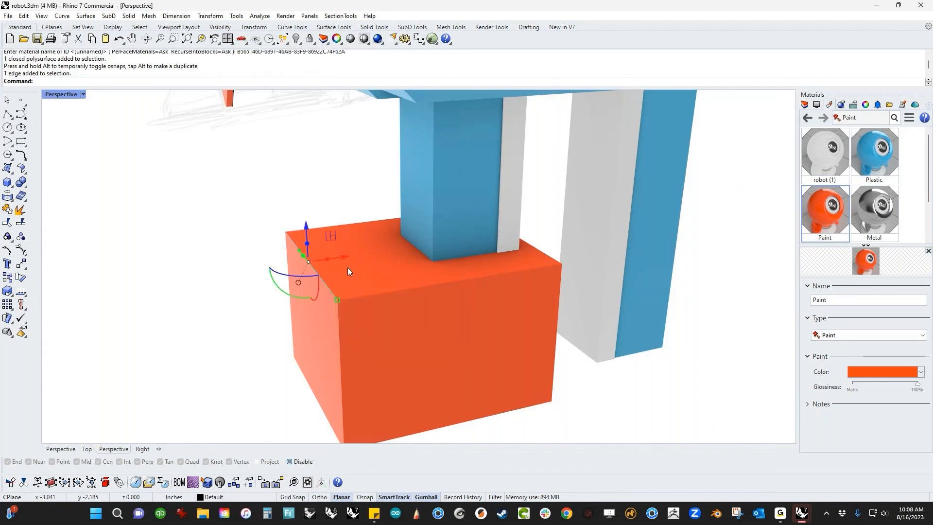
pyautogui.moveTo(345, 256); pyautogui.dragTo(381, 251)
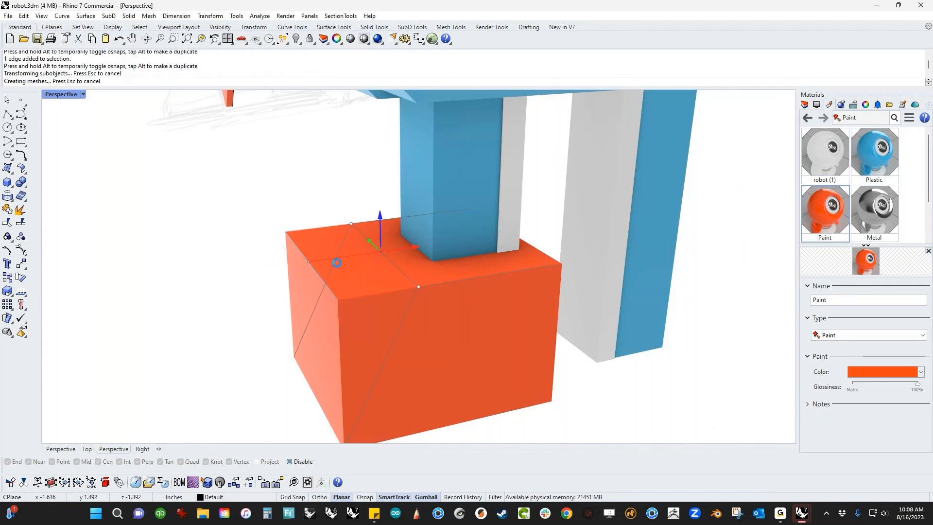
pyautogui.moveTo(381, 220); pyautogui.dragTo(377, 256)
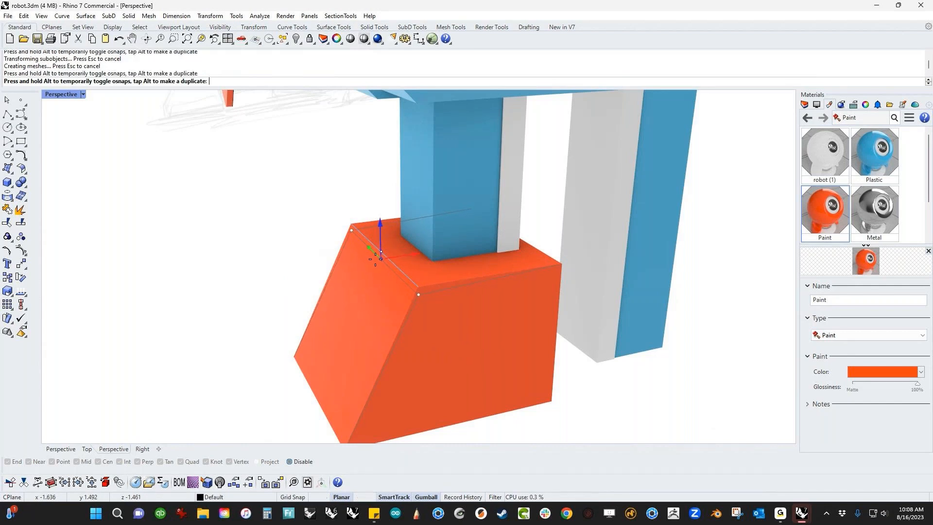
pyautogui.click(217, 259)
# Pull the foot's front bottom edge forward to slope the front face.
pyautogui.scroll(-5, 262, 270)
pyautogui.moveTo(262, 270); pyautogui.dragTo(469, 345, button='right')
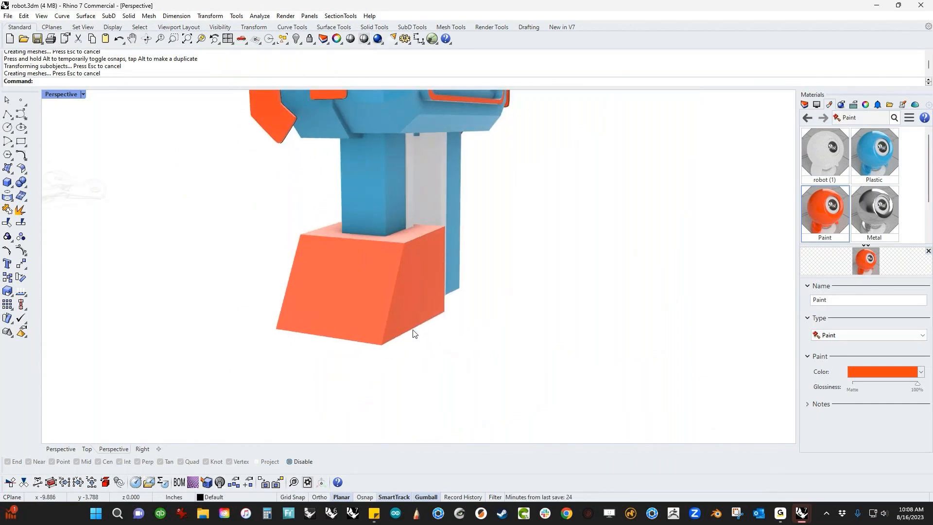
pyautogui.keyDown('ctrl'); pyautogui.keyDown('shift'); pyautogui.click(416, 335); pyautogui.keyUp('shift'); pyautogui.keyUp('ctrl')
pyautogui.click(457, 358)
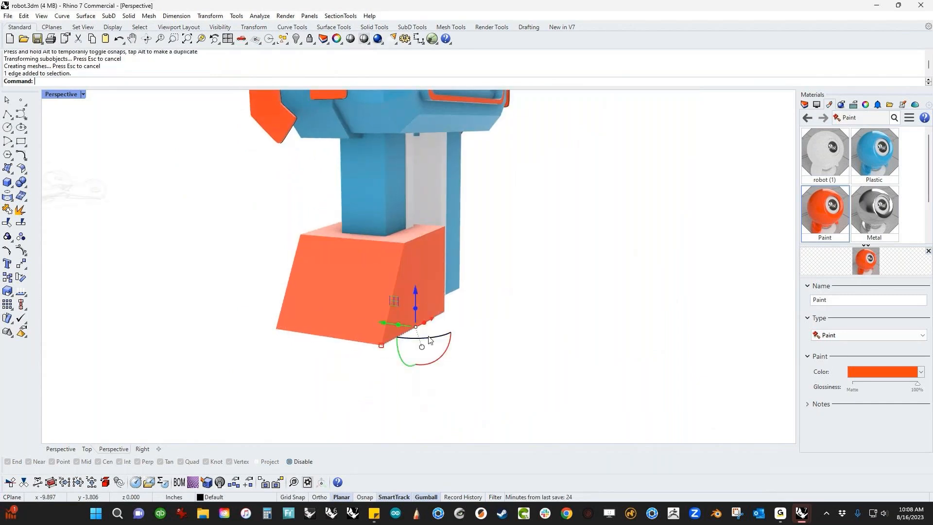
pyautogui.moveTo(387, 325); pyautogui.dragTo(473, 331)
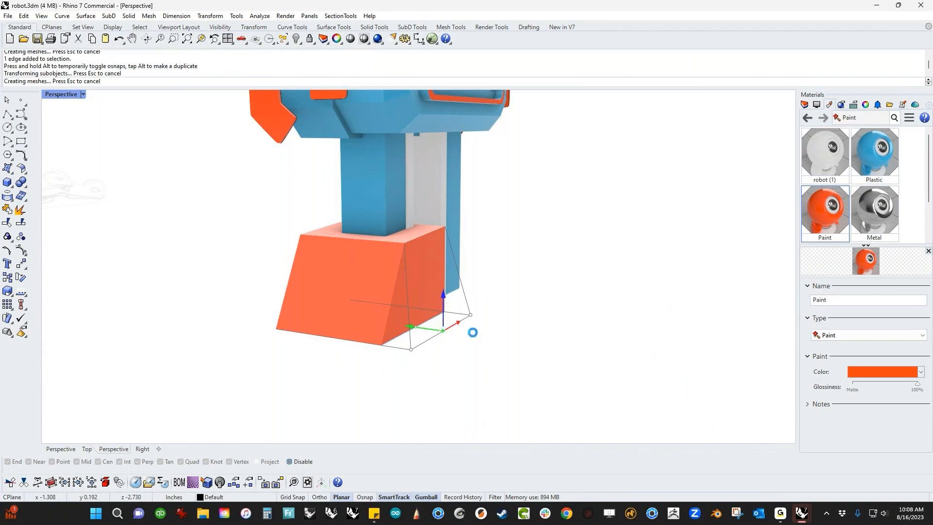
pyautogui.press('Escape')
# Move the foot's rear bottom edge along the depth direction to adjust the slope of the back face.
pyautogui.moveTo(396, 369); pyautogui.dragTo(294, 363, button='right')
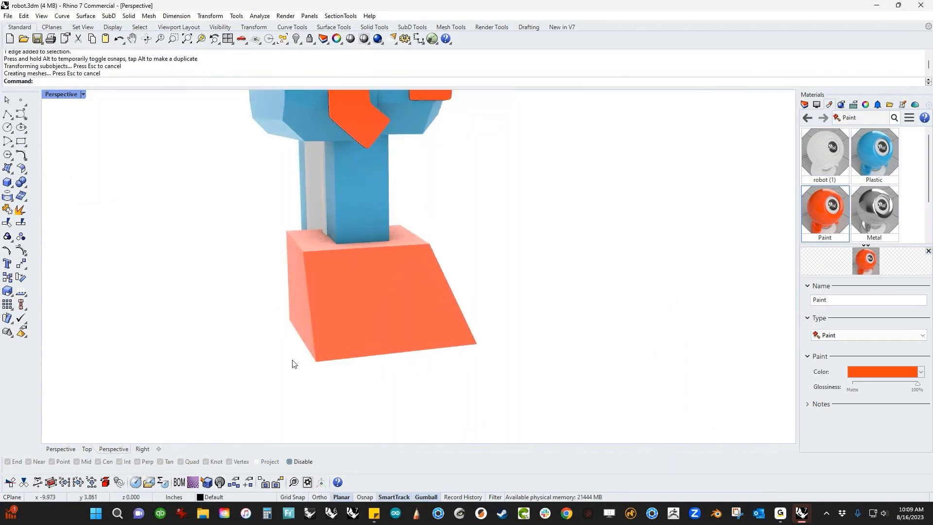
pyautogui.keyDown('ctrl'); pyautogui.keyDown('shift'); pyautogui.click(305, 350); pyautogui.keyUp('shift'); pyautogui.keyUp('ctrl')
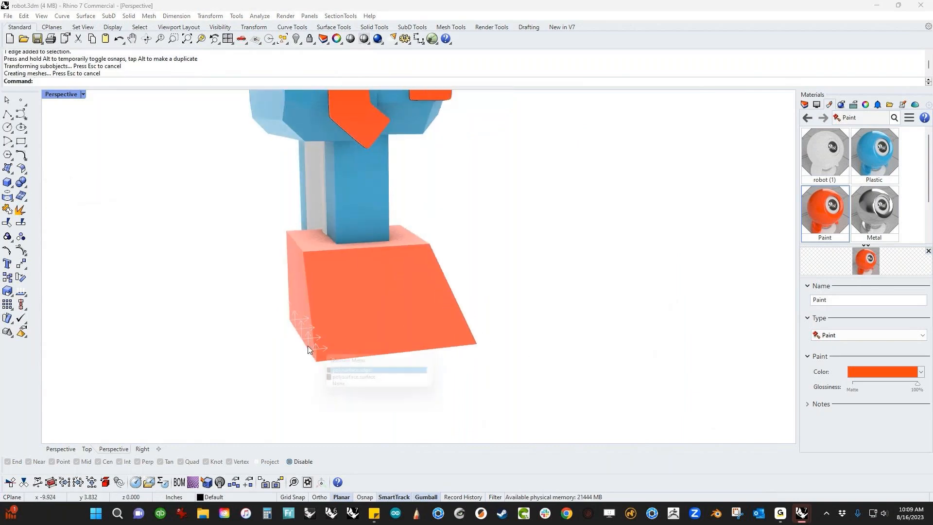
pyautogui.click(345, 376)
pyautogui.moveTo(262, 343)
pyautogui.mouseDown()
pyautogui.moveTo(288, 345)
pyautogui.moveTo(278, 345)
pyautogui.mouseUp()
pyautogui.click(257, 367)
# Pick the foot's top perimeter edges and its corner edges for an edge fillet with a radius of 0.05.
pyautogui.moveTo(258, 371); pyautogui.dragTo(398, 334, button='right')
pyautogui.scroll(2, 387, 330)
pyautogui.moveTo(361, 290); pyautogui.dragTo(408, 321, button='right')
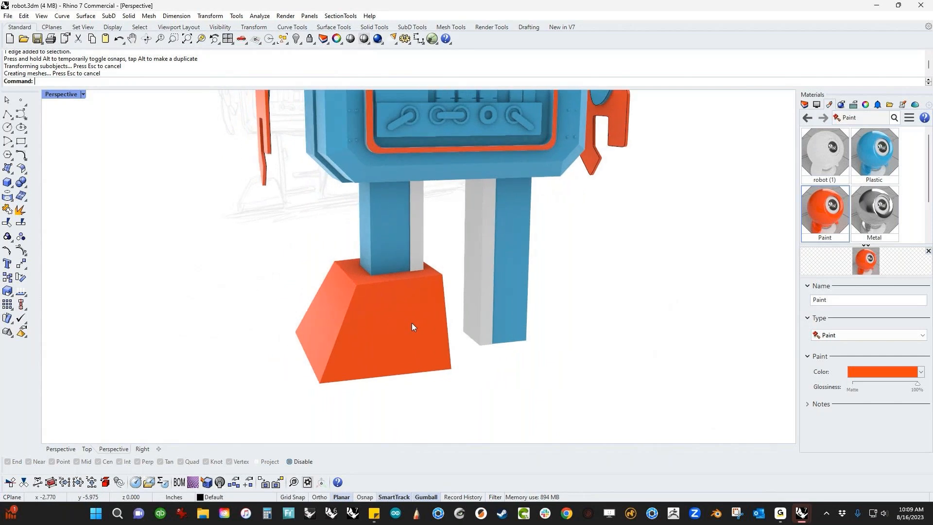
pyautogui.click(27, 191)
pyautogui.click(107, 206)
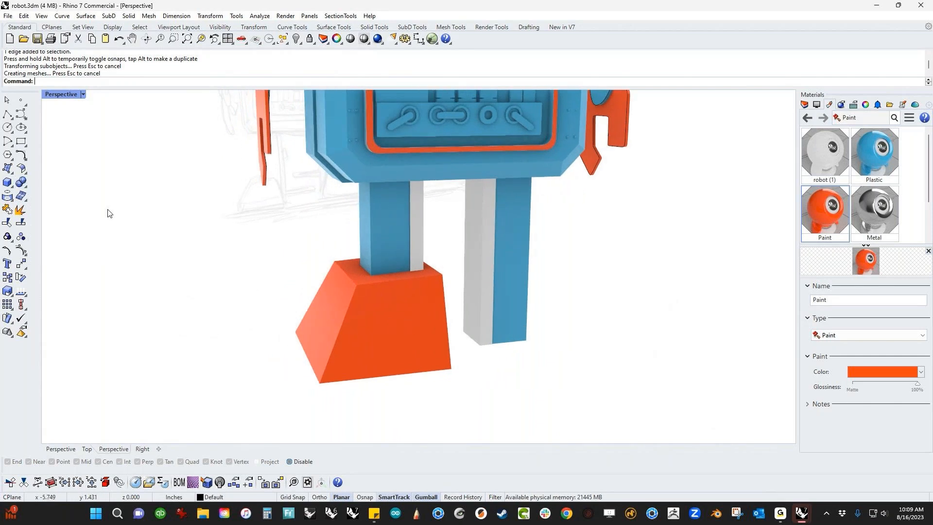
pyautogui.click(344, 268)
pyautogui.click(346, 261)
pyautogui.click(328, 272)
pyautogui.click(344, 315)
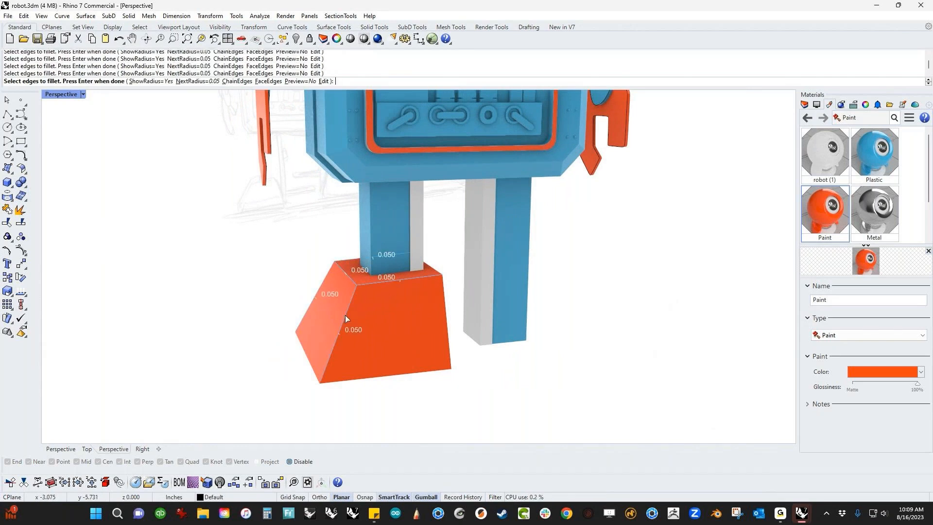
pyautogui.click(451, 357)
pyautogui.moveTo(451, 357); pyautogui.dragTo(475, 322, button='right')
pyautogui.scroll(5, 482, 295)
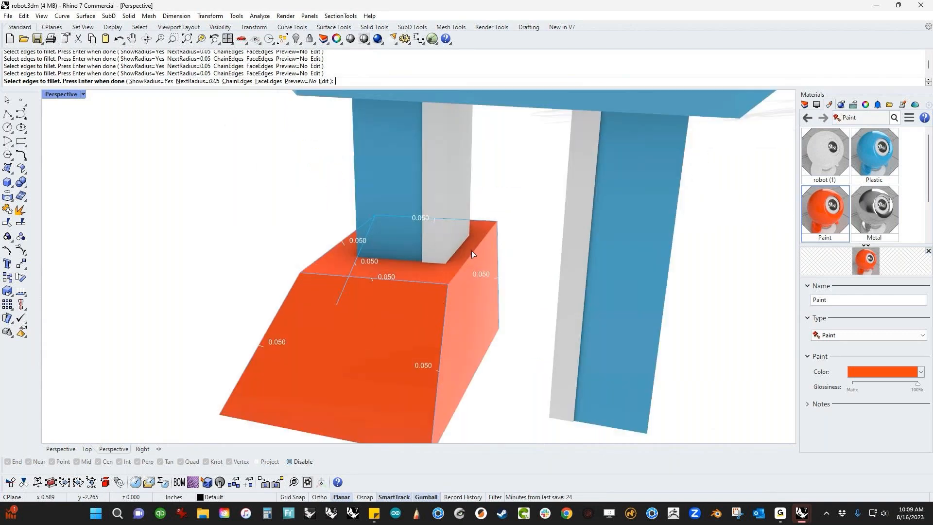
pyautogui.scroll(-4, 415, 340)
pyautogui.press('Return')
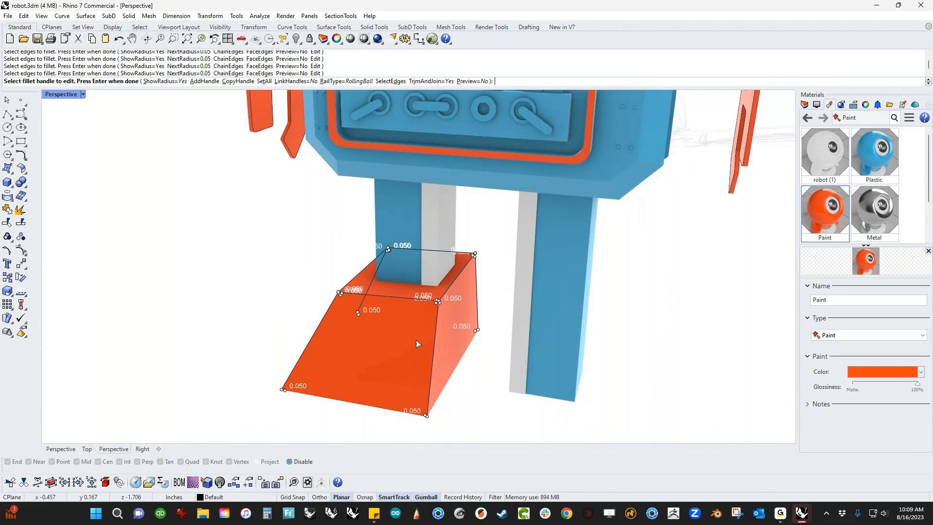
# Turn on the fillet preview, set one larger radius for all handles and complete the foot's edge fillet.
pyautogui.click(472, 81)
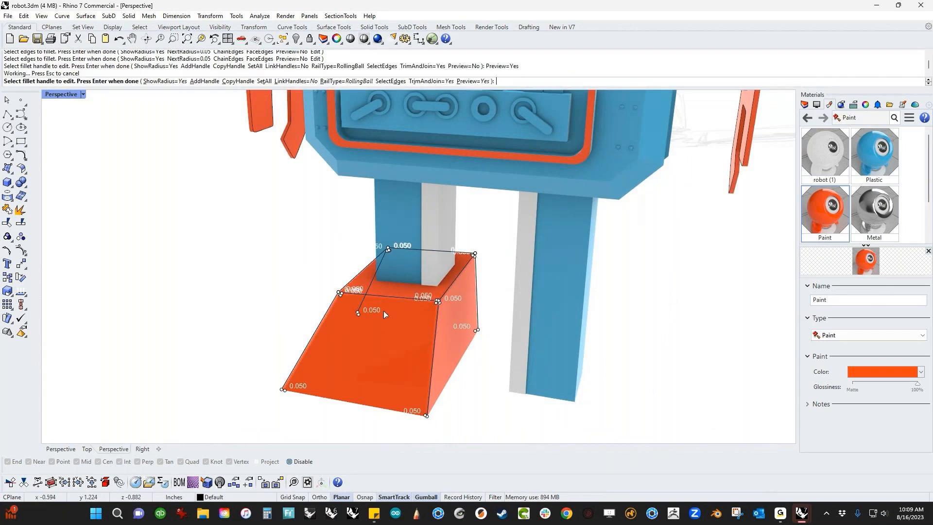
pyautogui.scroll(3, 407, 319)
pyautogui.moveTo(407, 320); pyautogui.dragTo(387, 261, button='right')
pyautogui.click(264, 81)
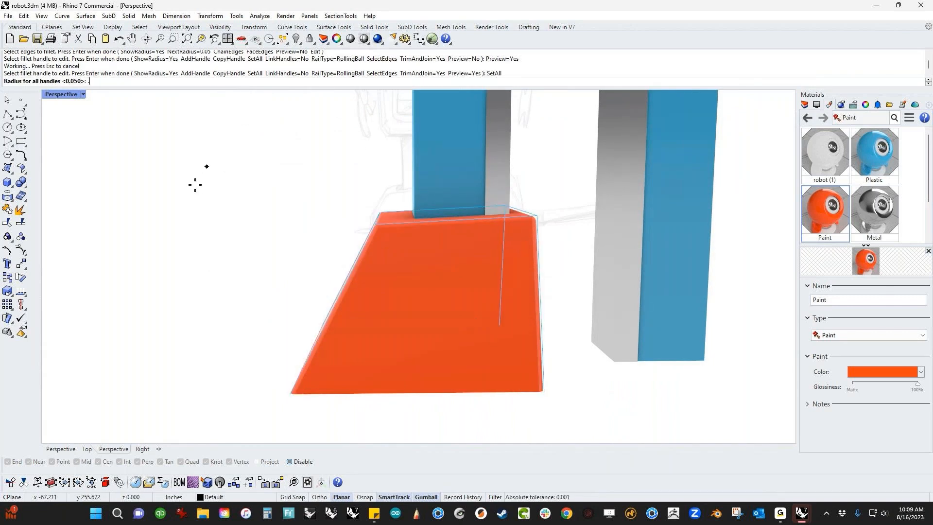
pyautogui.press('Return')
pyautogui.press('Return')
# Isolate the finished foot with its blue leg and metal inner strip, hiding all other objects.
pyautogui.moveTo(283, 251); pyautogui.dragTo(207, 307, button='right')
pyautogui.moveTo(249, 342); pyautogui.dragTo(349, 290, button='right')
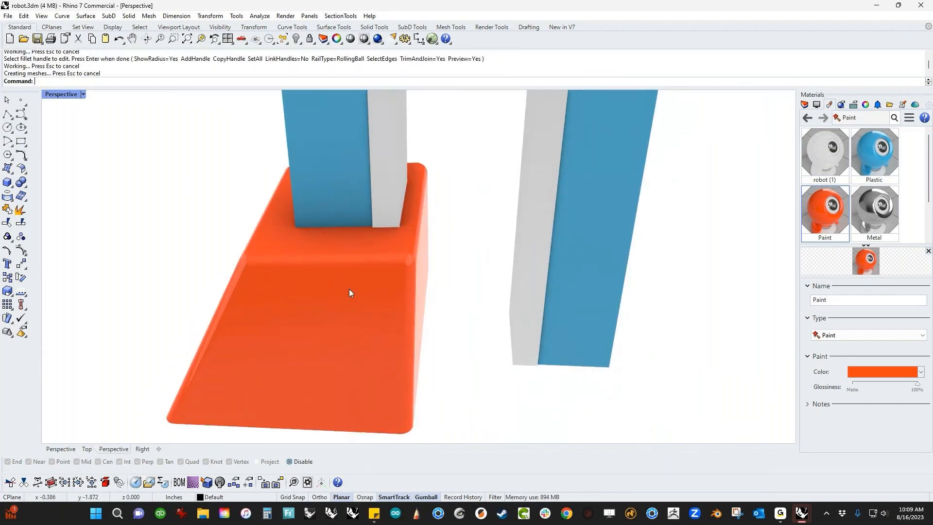
pyautogui.moveTo(377, 248); pyautogui.dragTo(312, 228, button='right')
pyautogui.click(313, 260)
pyautogui.click(362, 254)
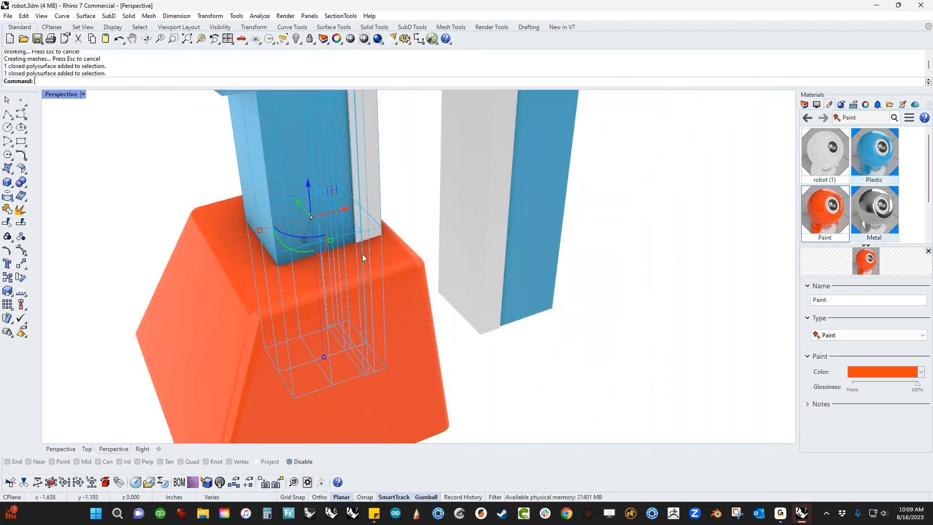
pyautogui.keyDown('shift'); pyautogui.click(392, 257); pyautogui.keyUp('shift')
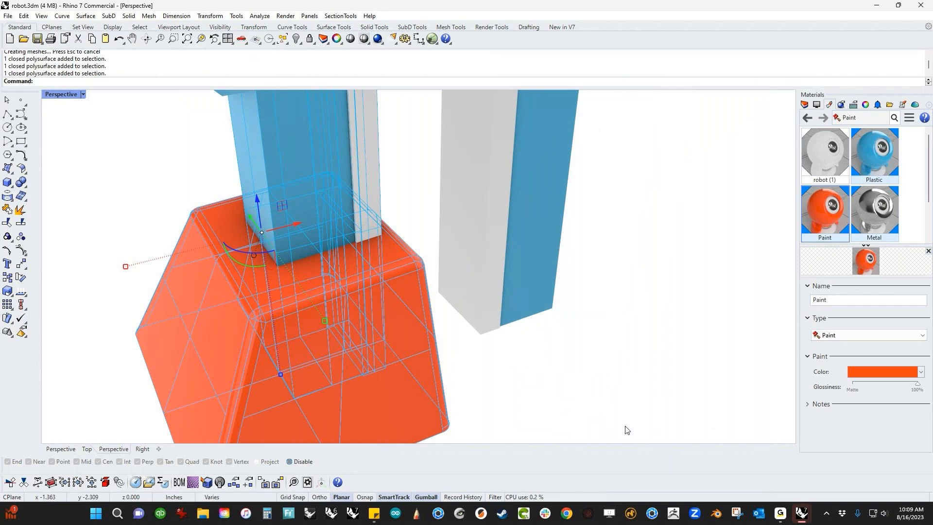
pyautogui.press('Return')
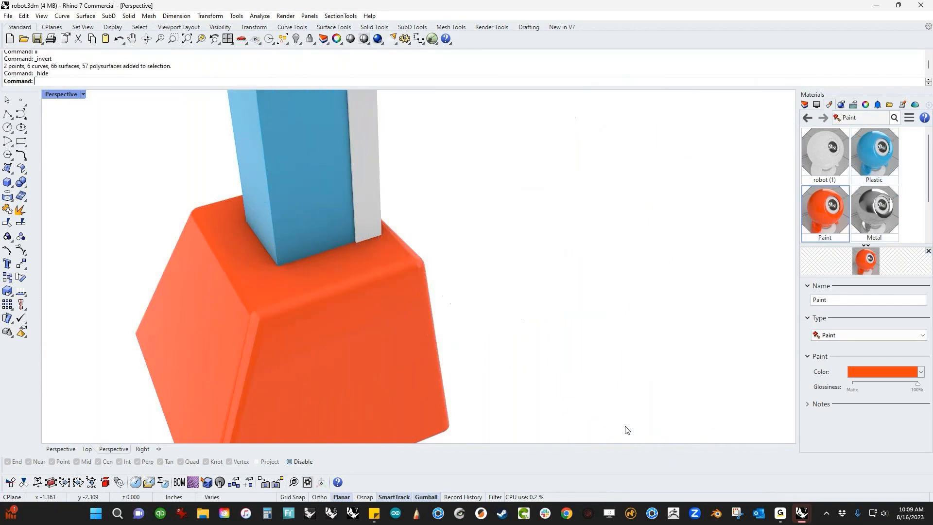
# In the Top view, draw a rounded rectangle around the leg and metal strip, extending past the foot's inner edge, with small corner radii.
pyautogui.write('Top')
pyautogui.press('Return')
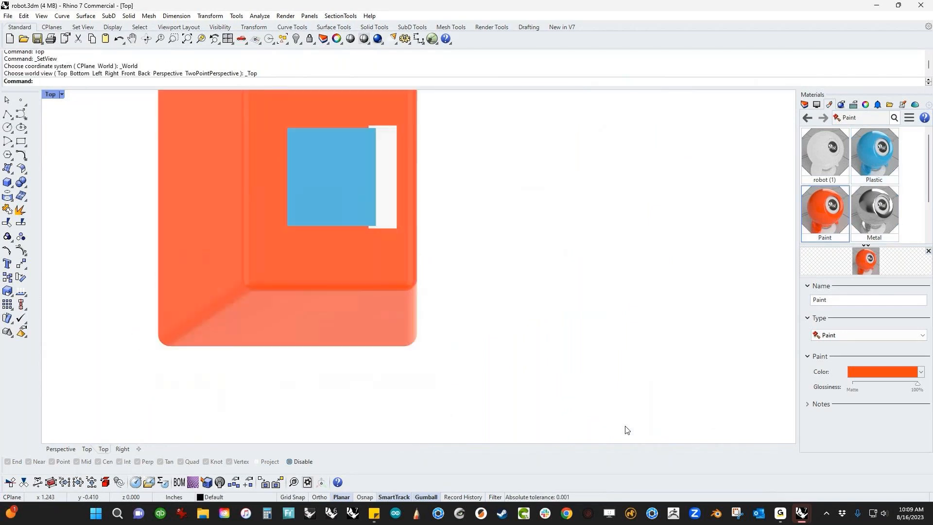
pyautogui.moveTo(425, 234); pyautogui.dragTo(416, 346, button='right')
pyautogui.moveTo(339, 267); pyautogui.dragTo(296, 219, button='right')
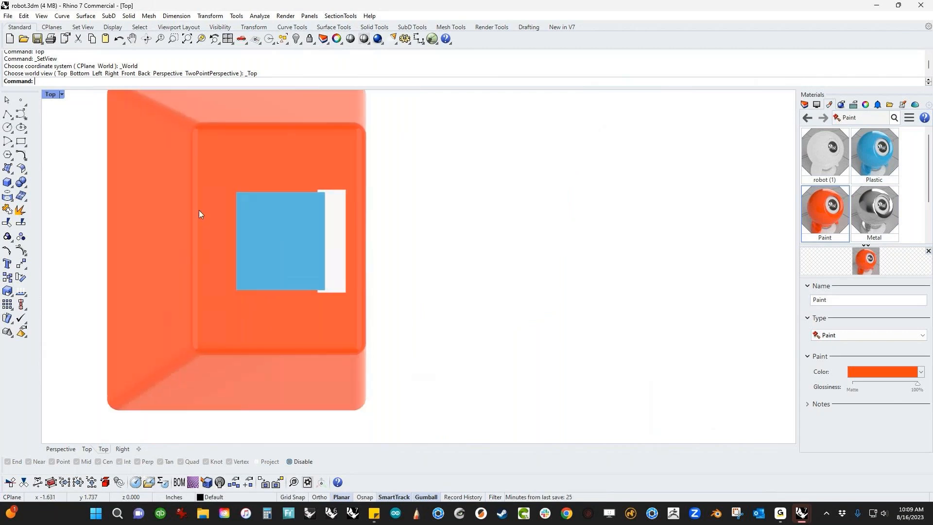
pyautogui.click(21, 141)
pyautogui.click(421, 185)
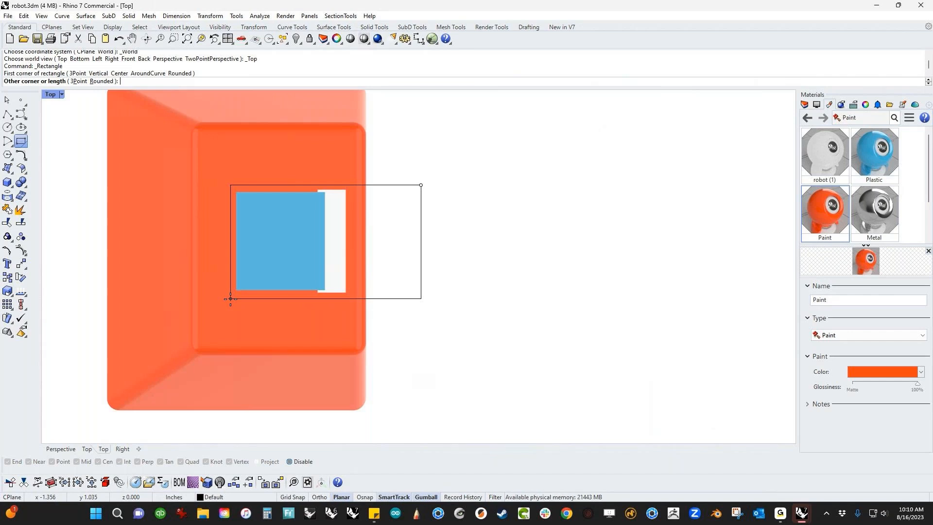
pyautogui.click(108, 81)
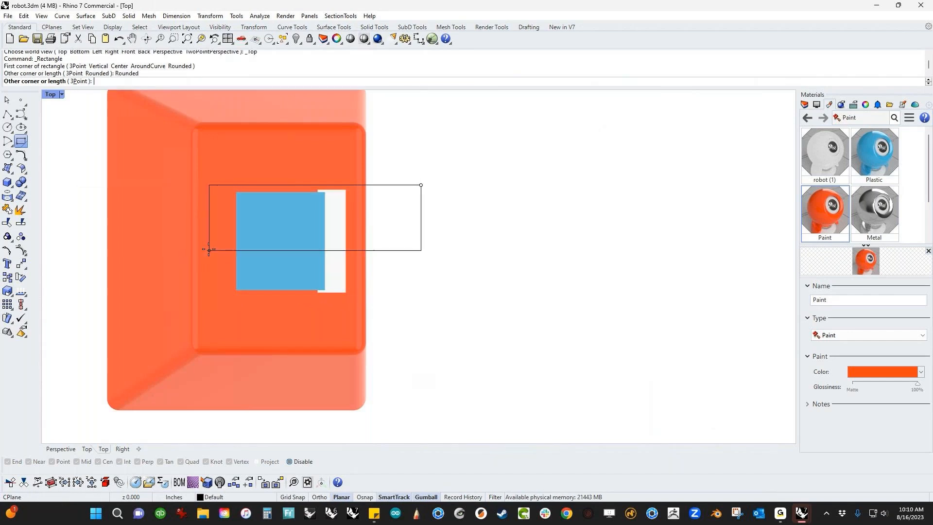
pyautogui.click(226, 300)
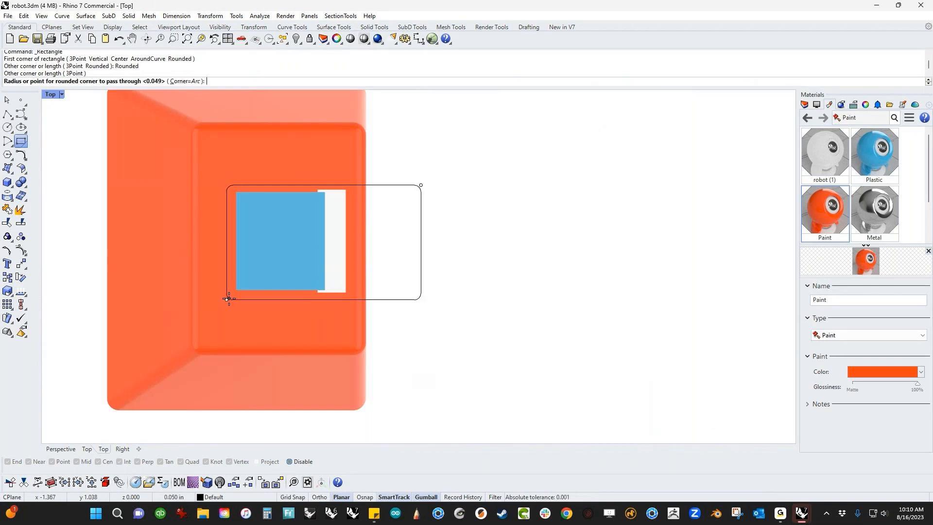
pyautogui.press('Return')
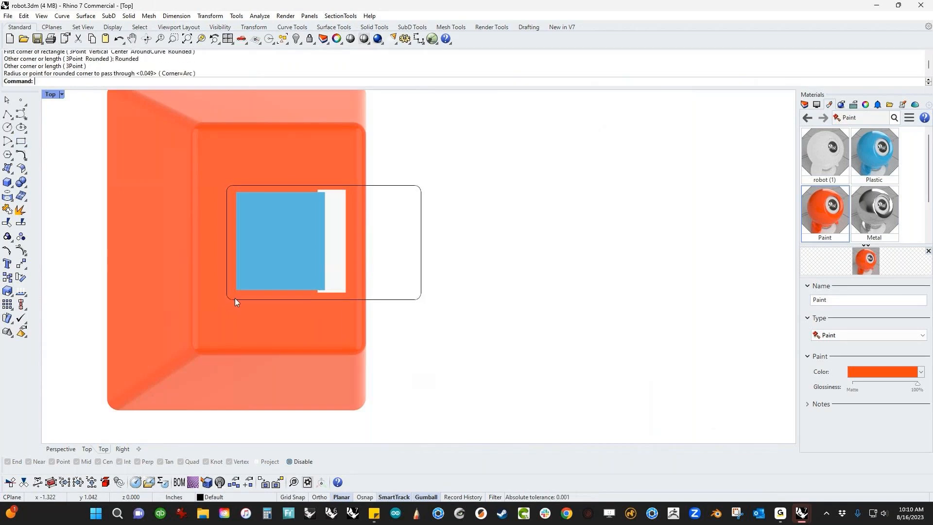
# Wire-cut the foot with the rounded rectangle all the way through and delete the cut-out piece around the leg.
pyautogui.click(420, 299)
pyautogui.press('F4')
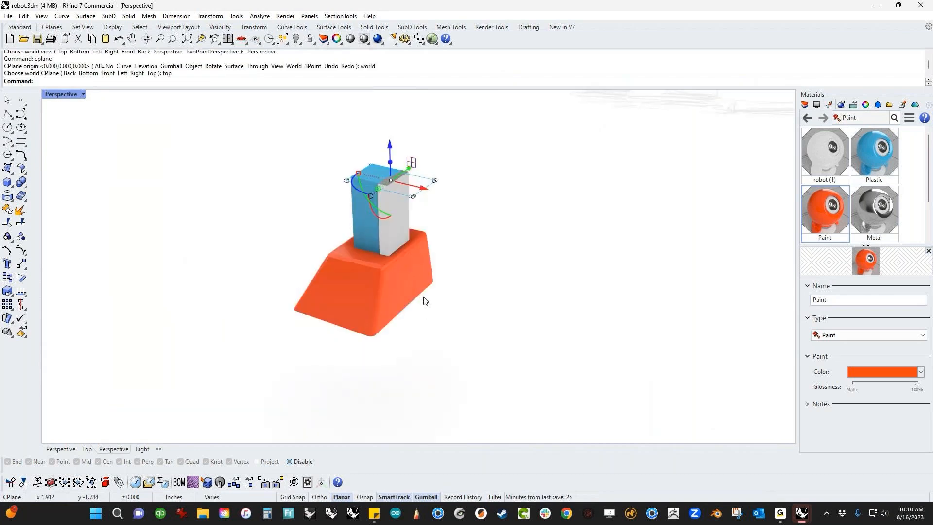
pyautogui.write('WireCut')
pyautogui.press('Return')
pyautogui.click(384, 284)
pyautogui.press('Return')
pyautogui.press('Return')
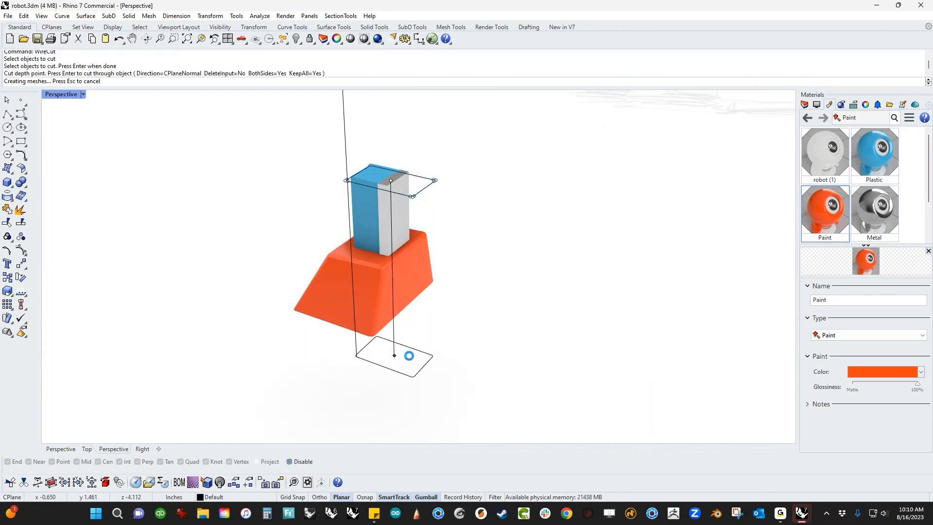
pyautogui.scroll(3, 409, 298)
pyautogui.press('Delete')
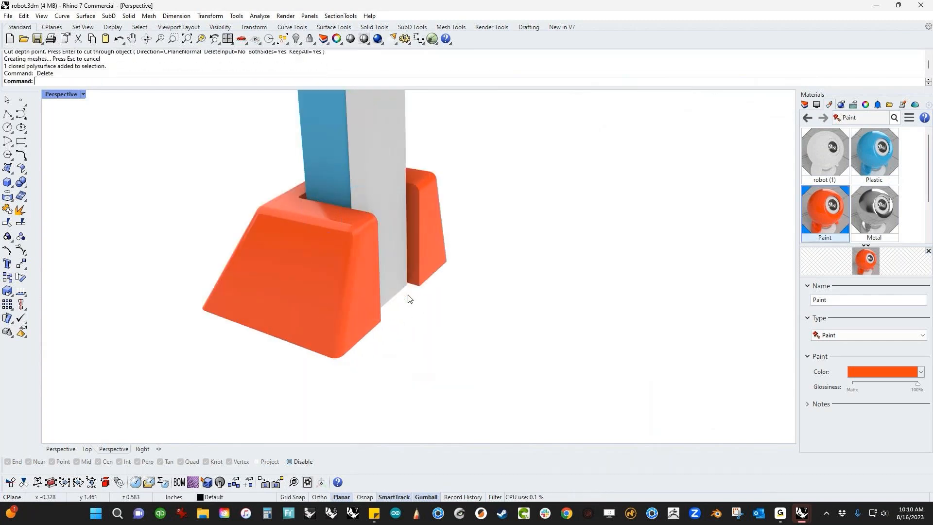
# Show all hidden objects again so the whole robot is displayed.
pyautogui.scroll(-3, 408, 299)
pyautogui.moveTo(377, 306); pyautogui.dragTo(402, 288, button='right')
pyautogui.write('v')
pyautogui.press('Return')
pyautogui.write('show')
pyautogui.press('Return')
# Mirror a copy of the slotted foot across the robot's centre onto the opposite leg.
pyautogui.click(369, 311)
pyautogui.write('M')
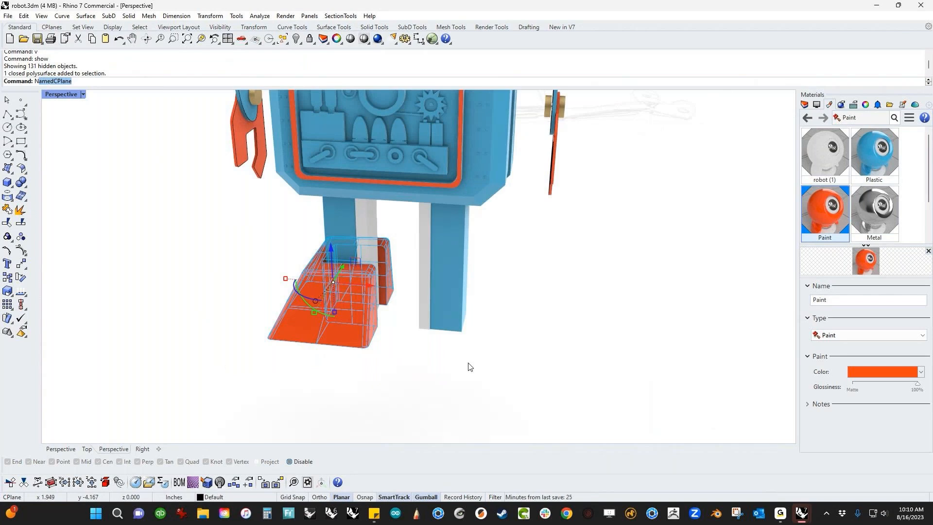
pyautogui.press('Return')
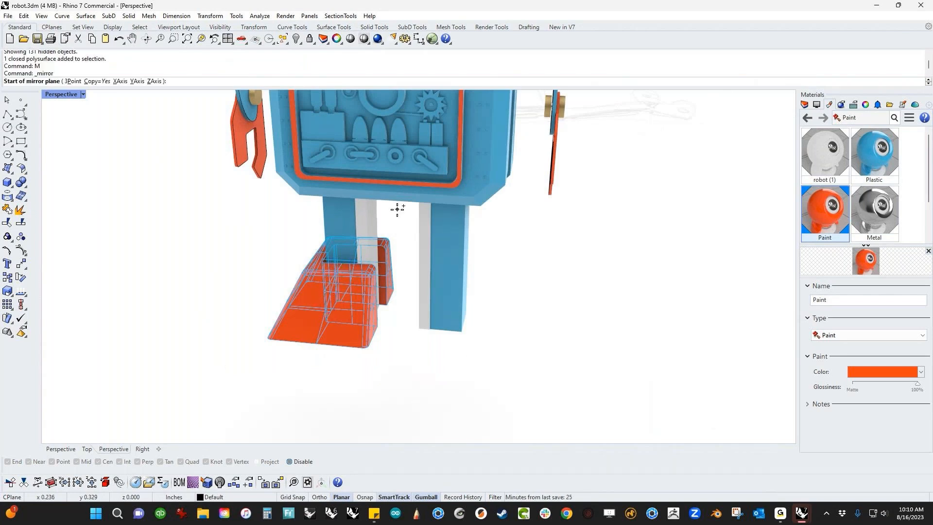
pyautogui.keyDown('alt'); pyautogui.click(388, 200); pyautogui.keyUp('alt')
pyautogui.keyDown('shift'); pyautogui.click(383, 224); pyautogui.keyUp('shift')
pyautogui.click(605, 289)
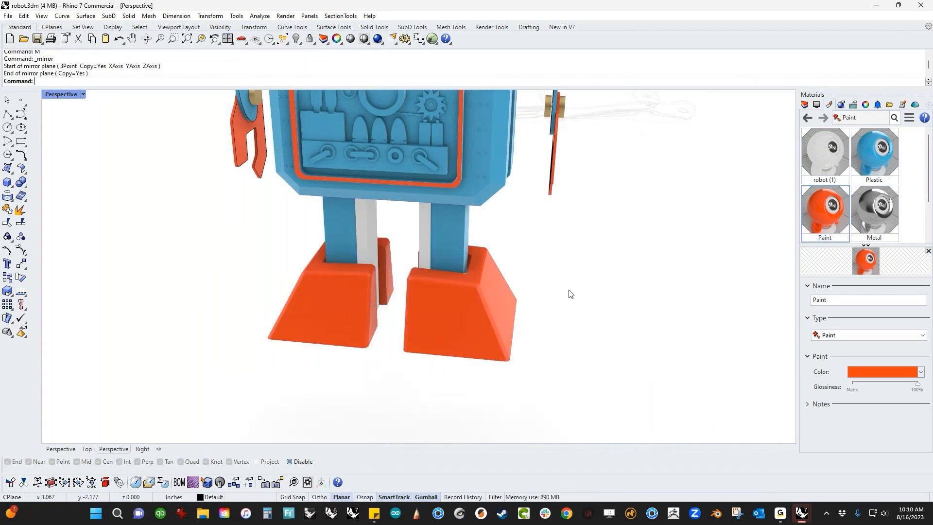
# Move the leg with the mirrored foot, including its metal strip, slightly backward along the depth direction.
pyautogui.scroll(5, 432, 273)
pyautogui.click(398, 247)
pyautogui.keyDown('shift'); pyautogui.click(462, 291); pyautogui.keyUp('shift')
pyautogui.keyDown('shift'); pyautogui.click(508, 333); pyautogui.keyUp('shift')
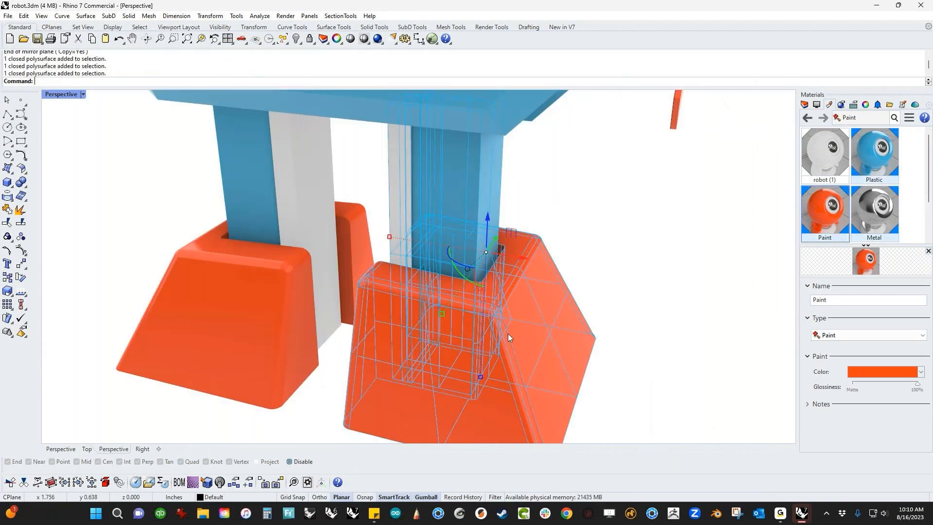
pyautogui.moveTo(508, 333); pyautogui.dragTo(494, 308, button='right')
pyautogui.moveTo(494, 242); pyautogui.dragTo(501, 241)
pyautogui.press('Escape')
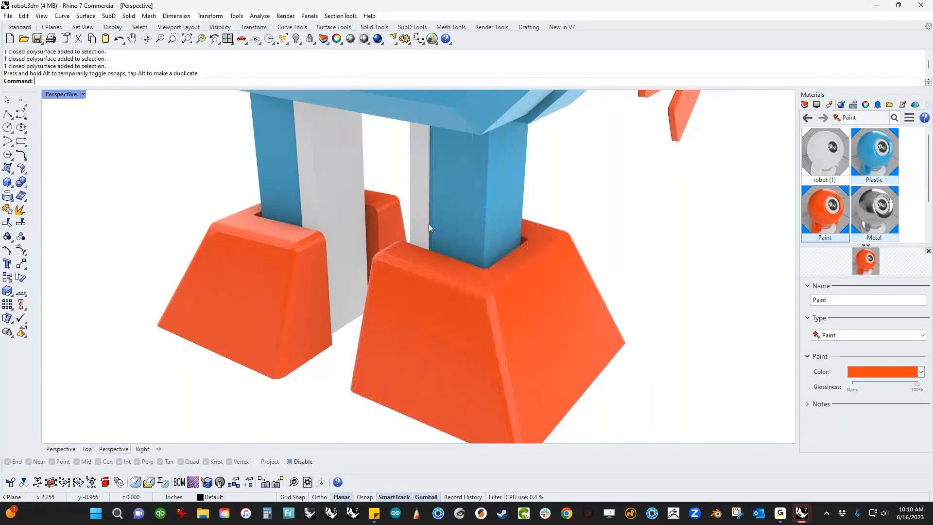
# Move the opposite leg, its metal strip and foot slightly forward to create a walking stance.
pyautogui.click(337, 196)
pyautogui.moveTo(311, 187); pyautogui.dragTo(305, 190)
pyautogui.click(177, 232)
pyautogui.scroll(-5, 177, 232)
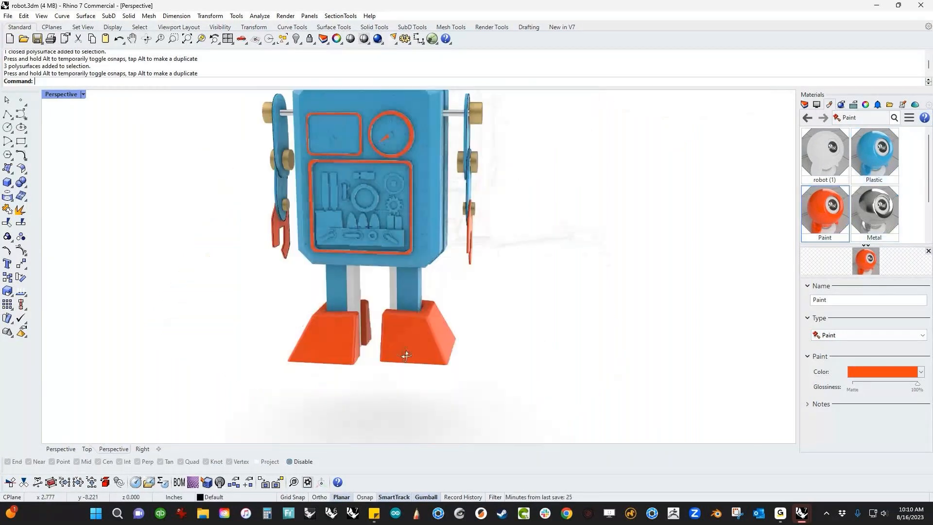
# Select one arm's lower segment, its orange claw and the pin parts at the claw joint.
pyautogui.scroll(4, 465, 212)
pyautogui.moveTo(466, 212); pyautogui.dragTo(408, 317, button='right')
pyautogui.click(402, 336)
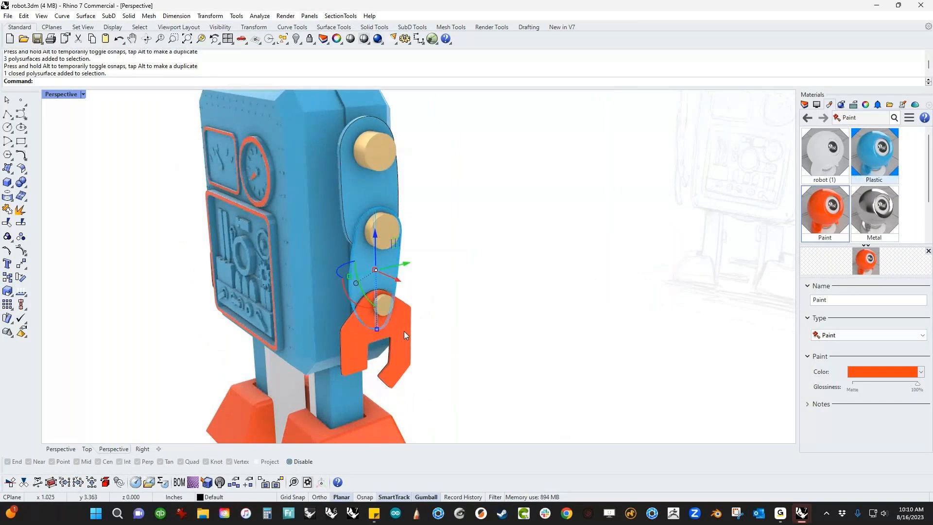
pyautogui.keyDown('shift'); pyautogui.click(404, 334); pyautogui.keyUp('shift')
pyautogui.keyDown('shift'); pyautogui.click(388, 306); pyautogui.keyUp('shift')
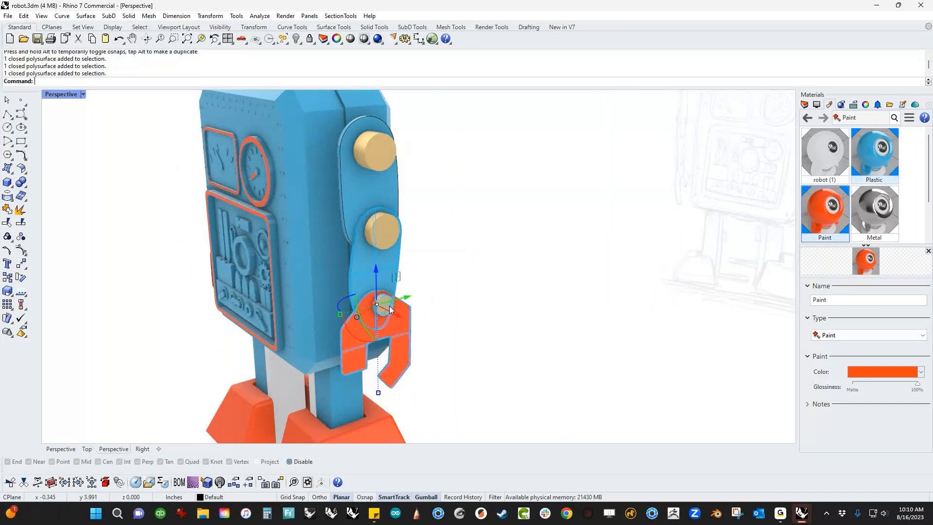
pyautogui.keyDown('shift'); pyautogui.moveTo(344, 285); pyautogui.dragTo(424, 336); pyautogui.keyUp('shift')
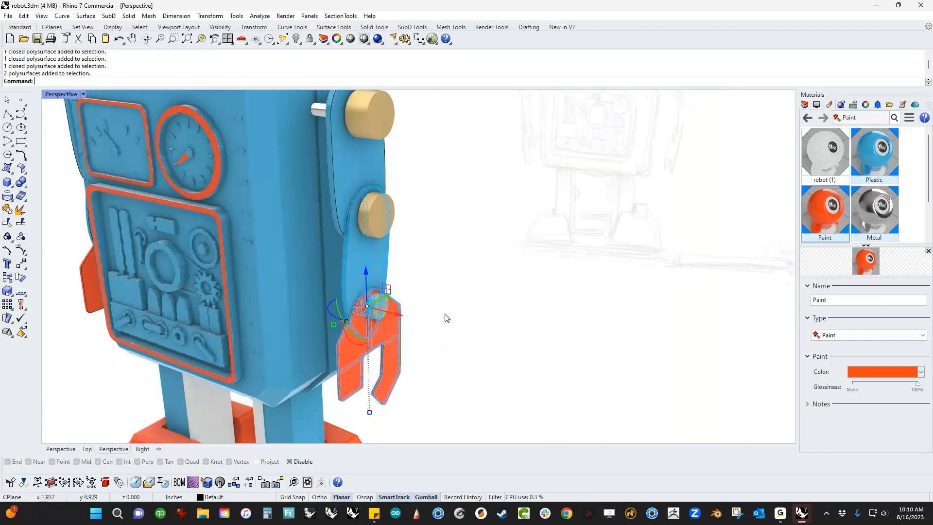
pyautogui.write('rr')
pyautogui.scroll(3, 408, 241)
pyautogui.write('r')
pyautogui.press('Return')
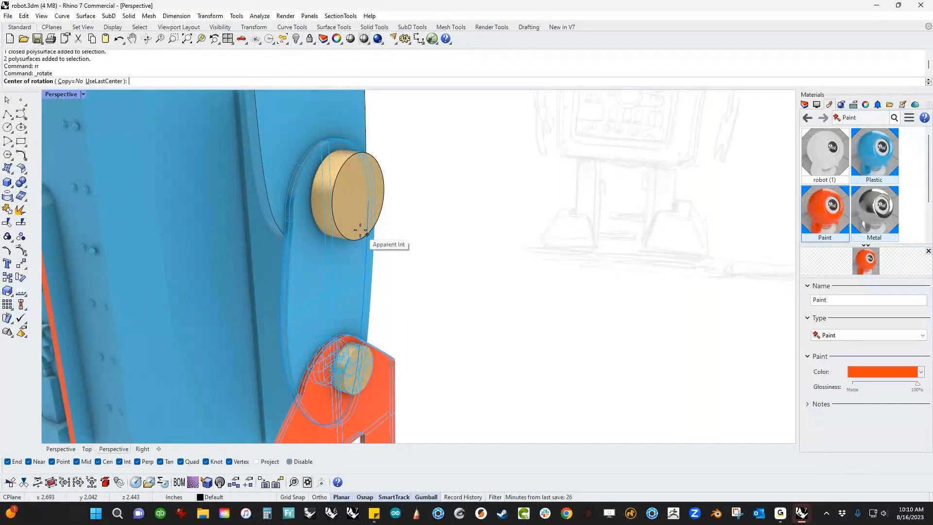
pyautogui.click(358, 229)
pyautogui.scroll(-3, 358, 230)
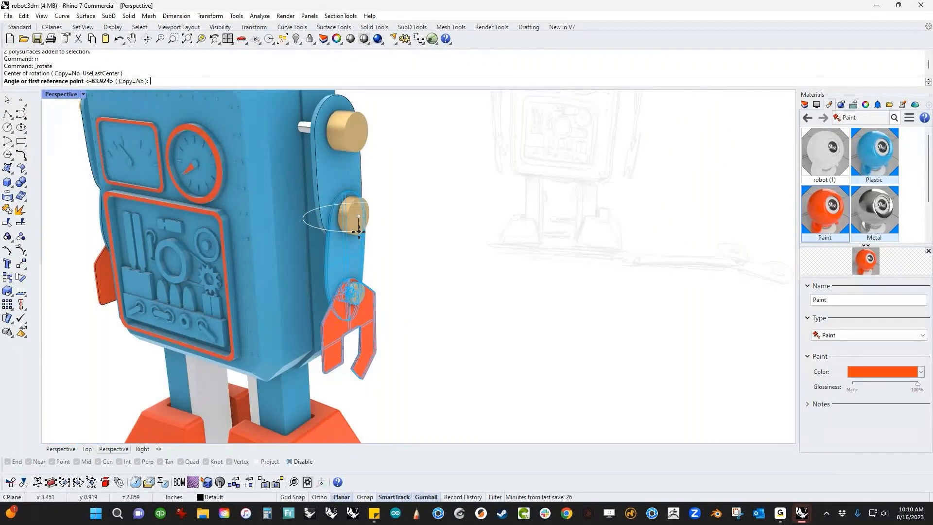
pyautogui.press('Escape')
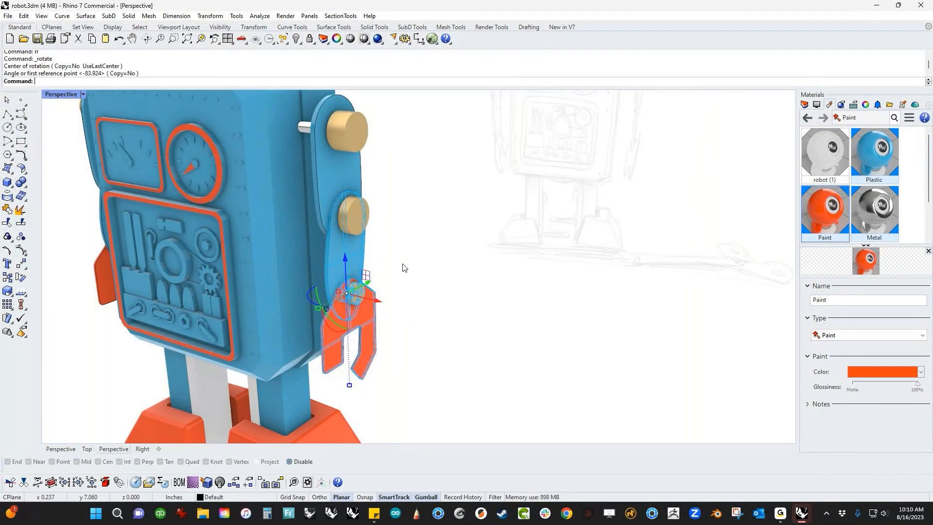
# Relocate the gumball to the elbow pin and rotate the selected forearm and claw forward about it.
pyautogui.write('gr')
pyautogui.press('Return')
pyautogui.scroll(3, 352, 214)
pyautogui.click(373, 225)
pyautogui.press('Return')
pyautogui.scroll(-5, 357, 263)
pyautogui.moveTo(353, 276)
pyautogui.mouseDown()
pyautogui.moveTo(328, 262)
pyautogui.moveTo(361, 285)
pyautogui.moveTo(357, 275)
pyautogui.mouseUp()
pyautogui.click(418, 271)
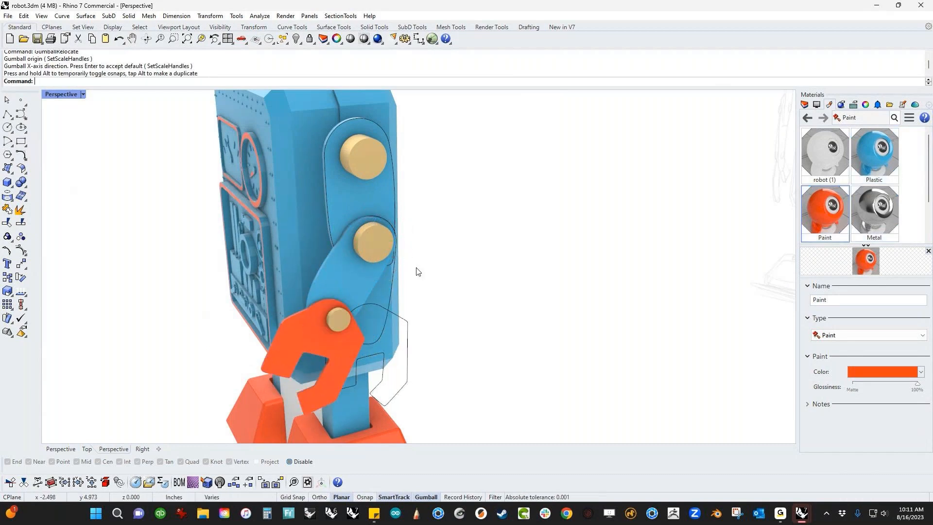
# Examine the robot's stance, slotted feet and bent arm from several angles.
pyautogui.moveTo(466, 312); pyautogui.dragTo(604, 302, button='right')
pyautogui.scroll(3, 464, 315)
pyautogui.scroll(-5, 464, 315)
pyautogui.moveTo(465, 315); pyautogui.dragTo(404, 343, button='right')
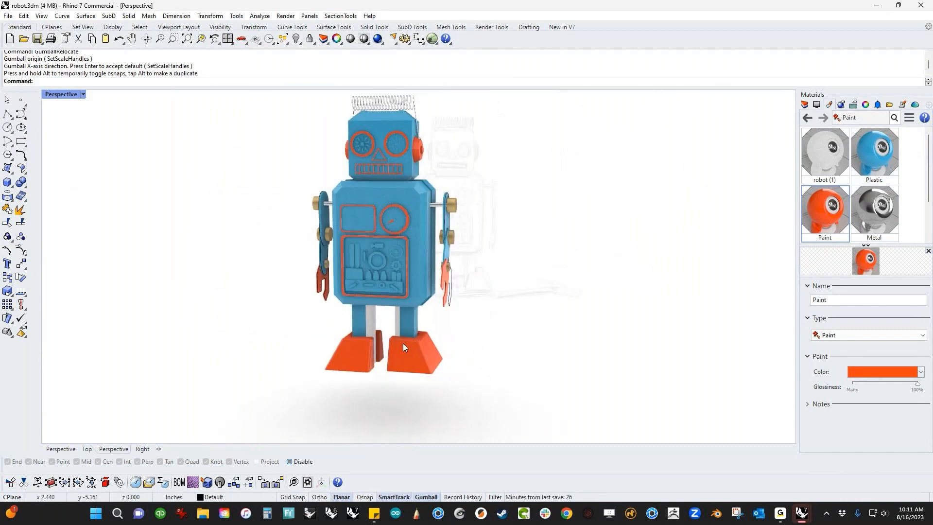
pyautogui.scroll(5, 419, 324)
pyautogui.press('F4')
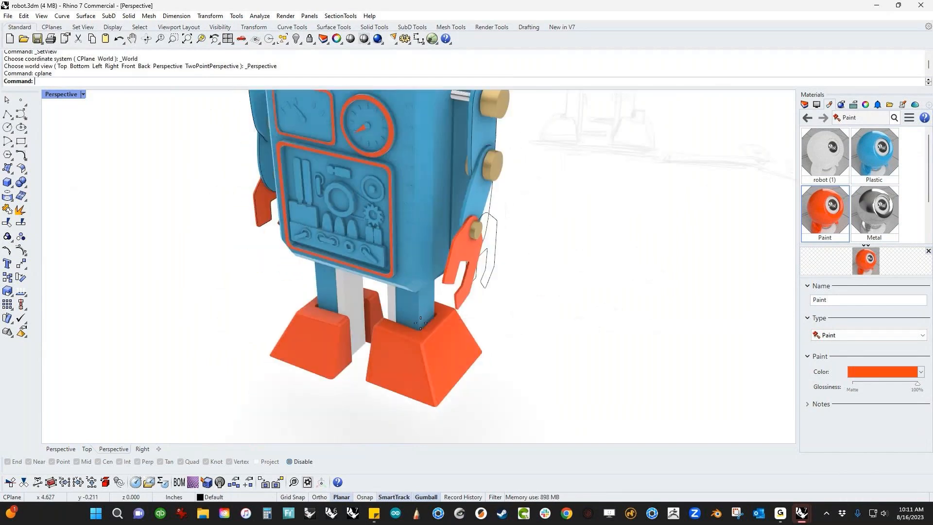
pyautogui.moveTo(383, 286); pyautogui.dragTo(449, 266, button='right')
pyautogui.scroll(-3, 396, 340)
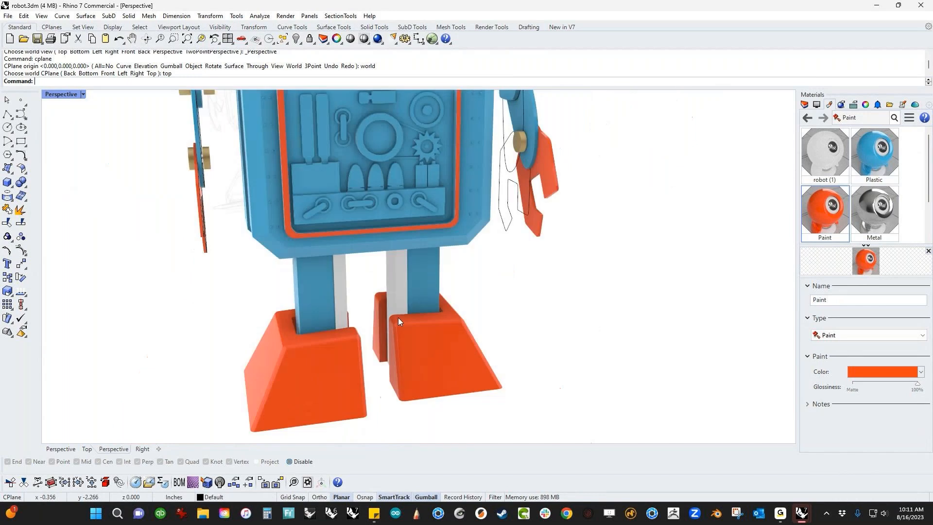
pyautogui.scroll(5, 398, 317)
pyautogui.moveTo(380, 326); pyautogui.dragTo(312, 315, button='right')
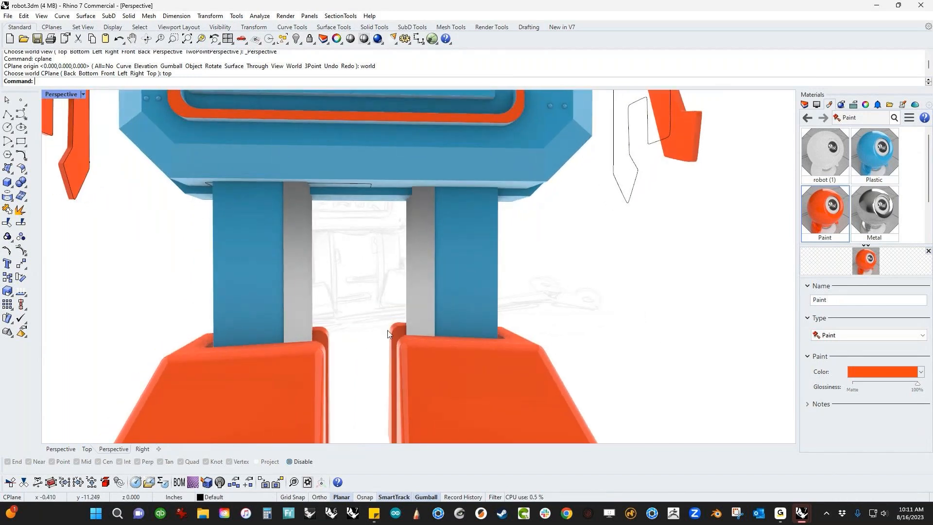
pyautogui.scroll(-4, 376, 316)
pyautogui.moveTo(371, 353); pyautogui.dragTo(373, 365, button='right')
# Sketch a long, narrow rounded rectangle in the Top view, on the ground in front of the robot.
pyautogui.write('top')
pyautogui.press('Return')
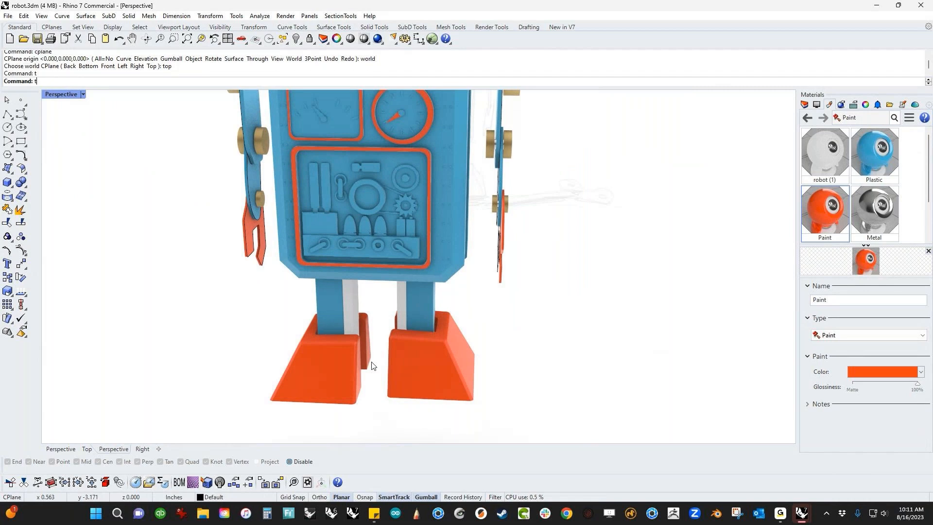
pyautogui.moveTo(340, 338); pyautogui.dragTo(343, 260, button='right')
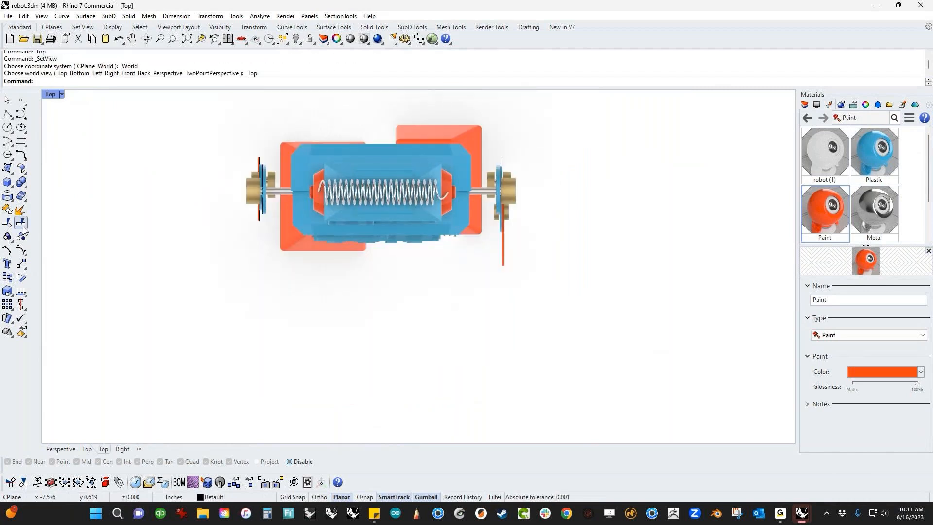
pyautogui.click(21, 141)
pyautogui.click(177, 82)
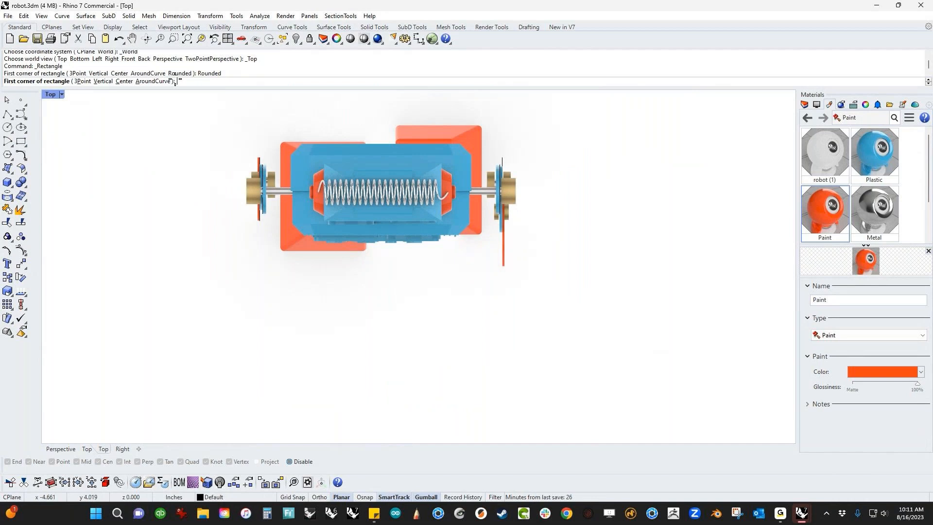
pyautogui.click(377, 293)
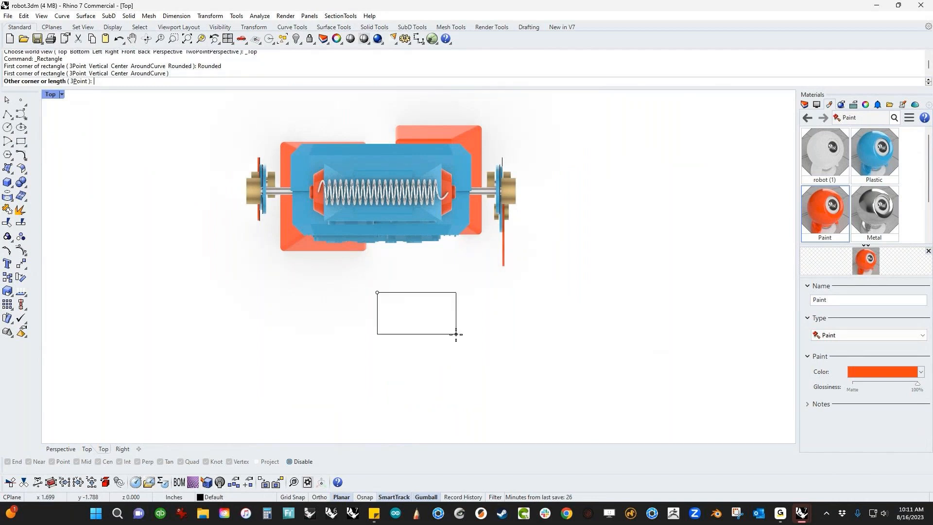
pyautogui.click(500, 330)
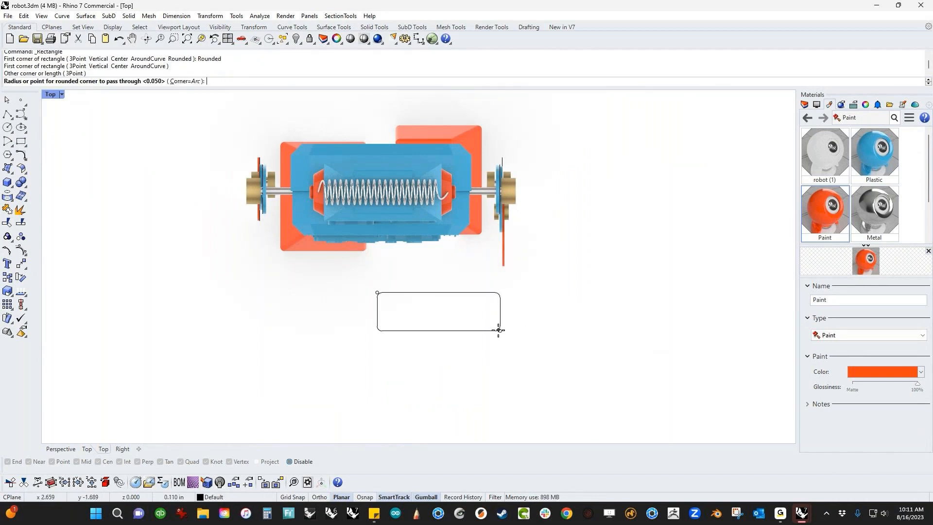
pyautogui.click(498, 329)
pyautogui.click(469, 330)
pyautogui.hotkey('ctrl', 'F4')
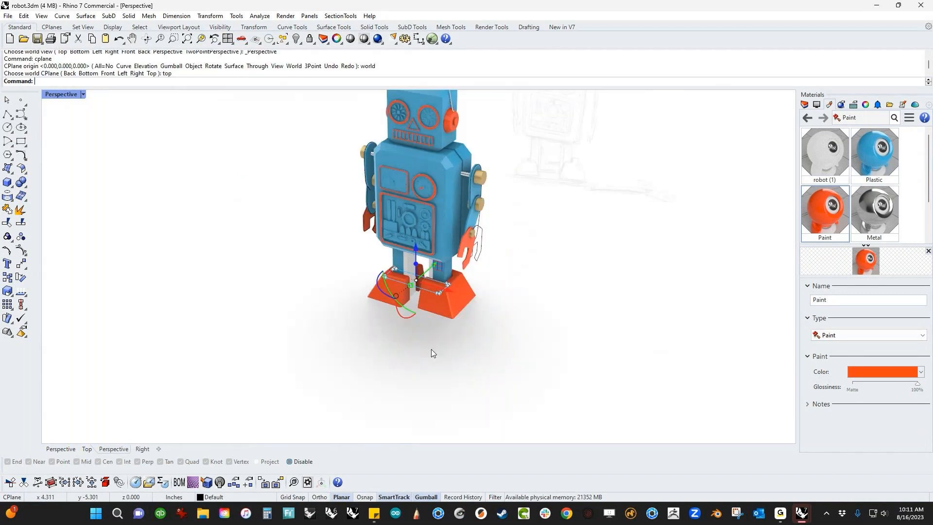
# Extrude the rounded rectangle downward about 0.09 inch and cap it into a thin solid slab.
pyautogui.scroll(6, 423, 338)
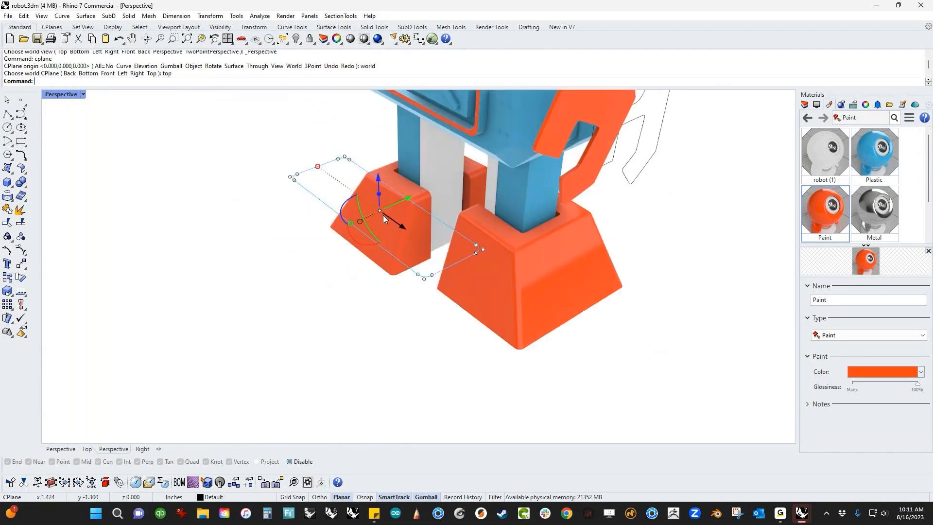
pyautogui.moveTo(378, 194); pyautogui.dragTo(380, 216)
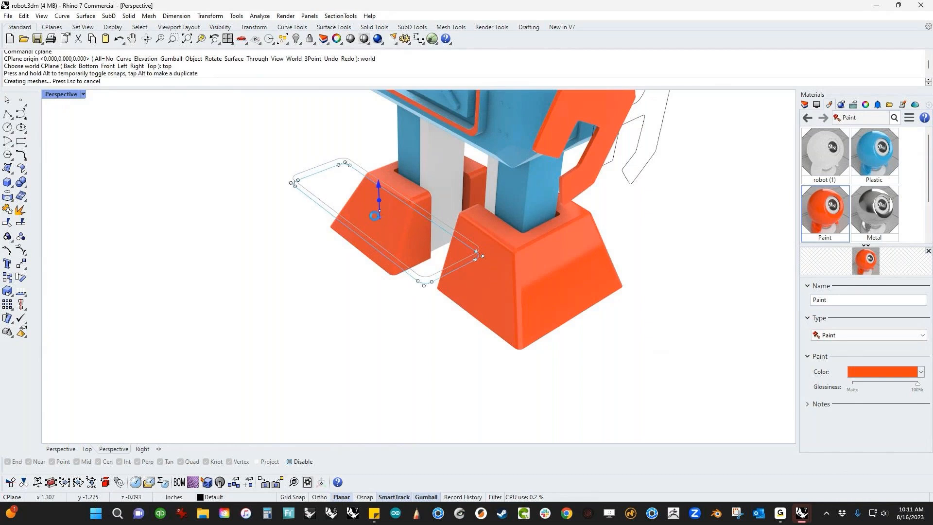
pyautogui.click(320, 152)
pyautogui.moveTo(335, 145); pyautogui.dragTo(332, 182)
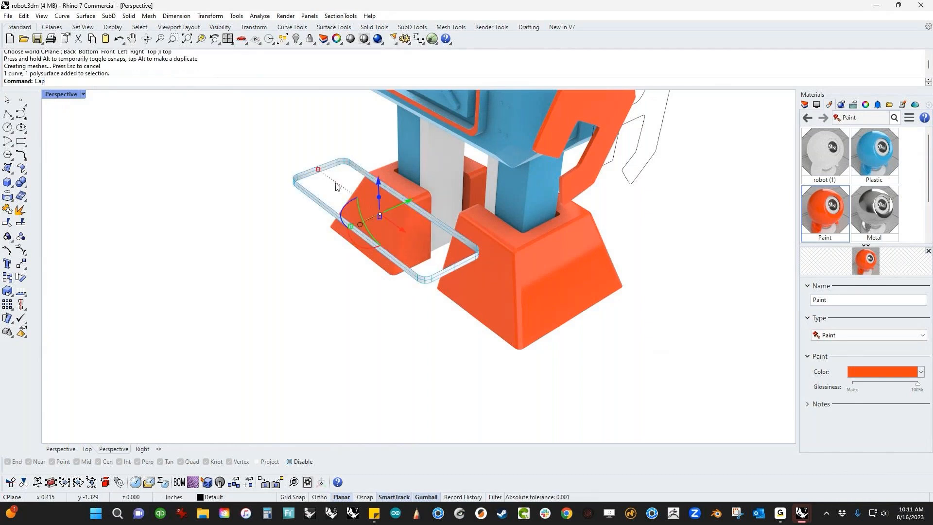
pyautogui.press('Return')
pyautogui.click(304, 321)
pyautogui.moveTo(304, 321); pyautogui.dragTo(531, 343, button='right')
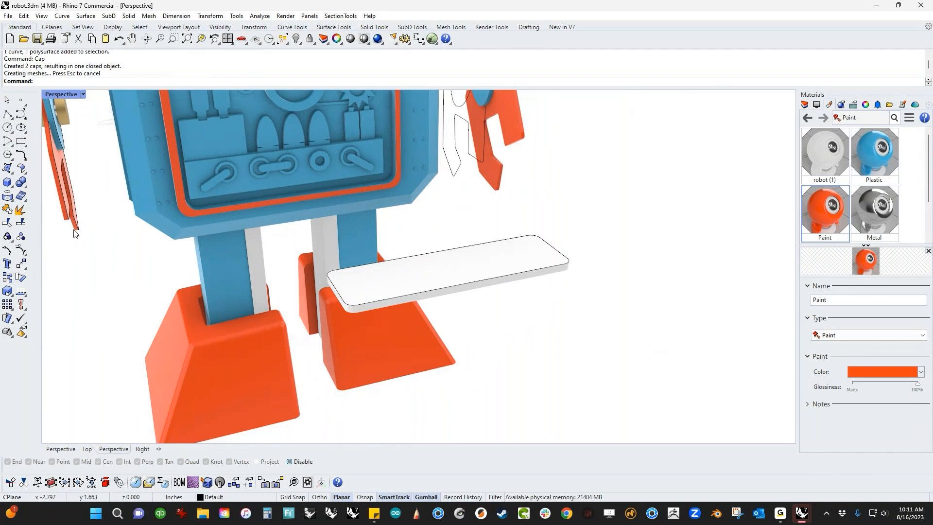
# Create an open cylinder about 0.3 inch in diameter, running lengthwise along the slab from the middle of its short edge.
pyautogui.click(12, 186)
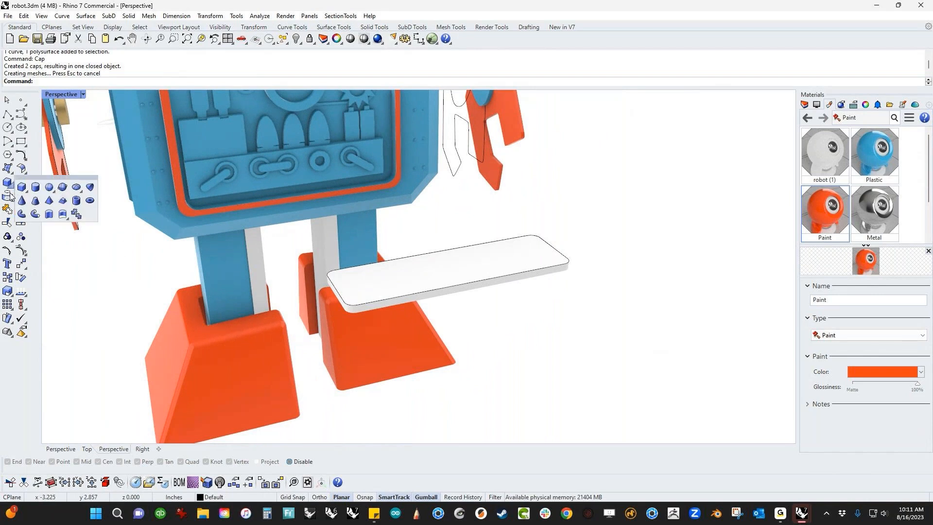
pyautogui.click(35, 188)
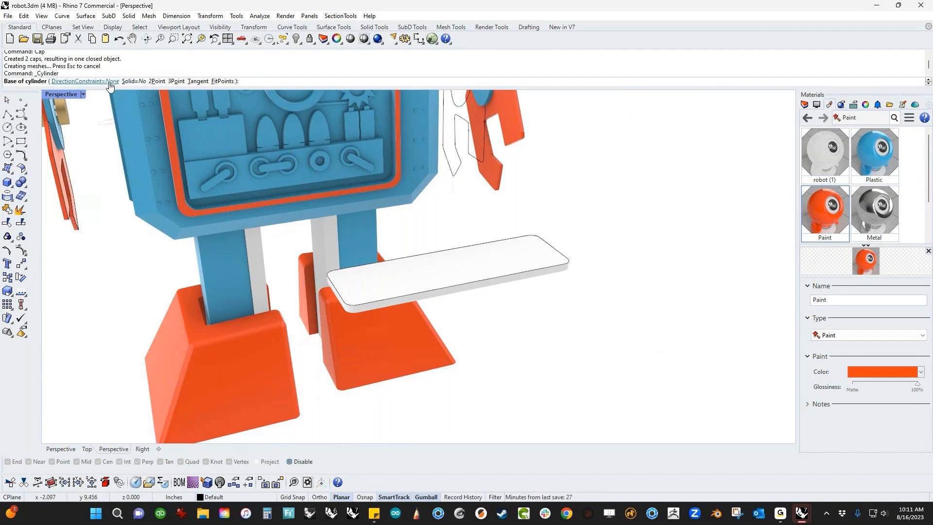
pyautogui.click(553, 247)
pyautogui.scroll(1, 559, 247)
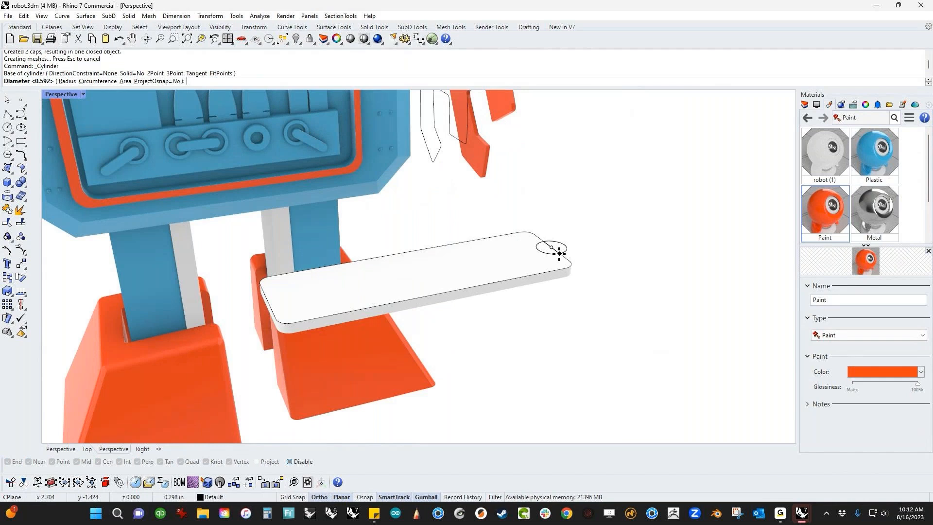
pyautogui.click(559, 251)
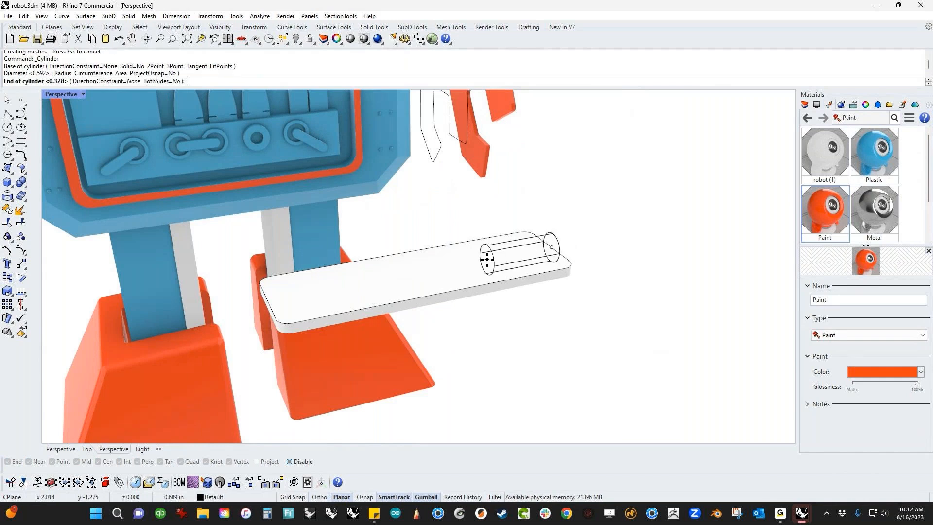
pyautogui.click(283, 297)
# Cap both ends of the cylinder and slide it slightly along the slab's length.
pyautogui.moveTo(559, 353); pyautogui.dragTo(474, 323, button='right')
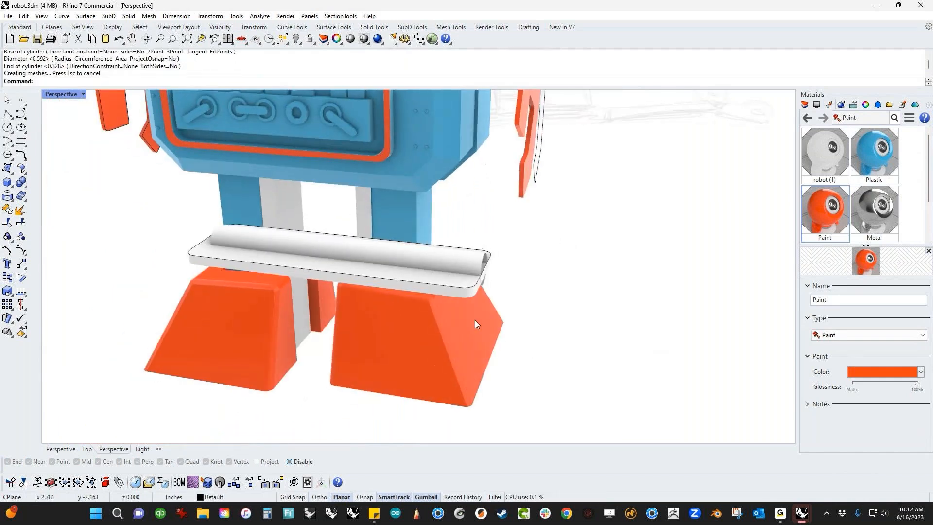
pyautogui.click(448, 261)
pyautogui.write('Cap')
pyautogui.press('Return')
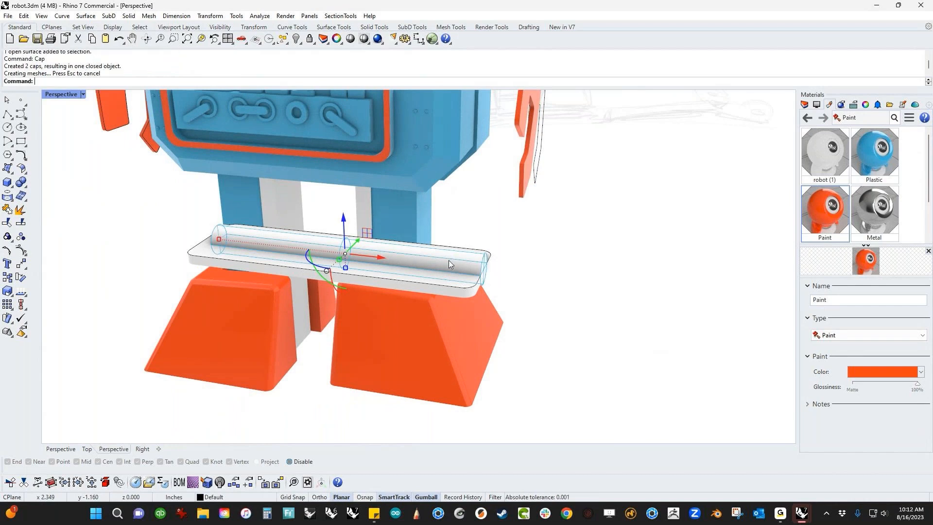
pyautogui.scroll(2, 470, 273)
pyautogui.moveTo(260, 255); pyautogui.dragTo(226, 255)
pyautogui.click(615, 317)
pyautogui.scroll(-3, 477, 333)
pyautogui.moveTo(476, 333); pyautogui.dragTo(514, 295, button='right')
pyautogui.moveTo(324, 249); pyautogui.dragTo(322, 267, button='right')
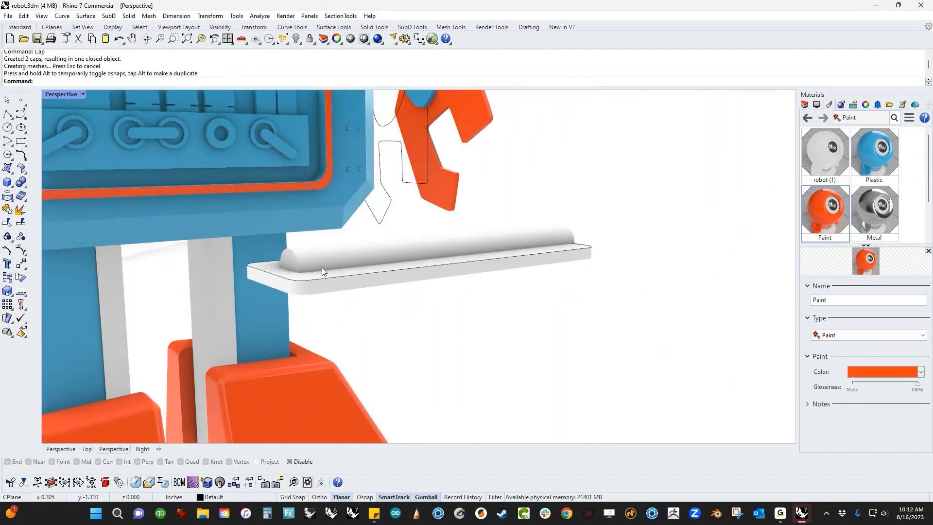
# Copy the capped cylinder to the clipboard.
pyautogui.scroll(3, 322, 267)
pyautogui.click(338, 255)
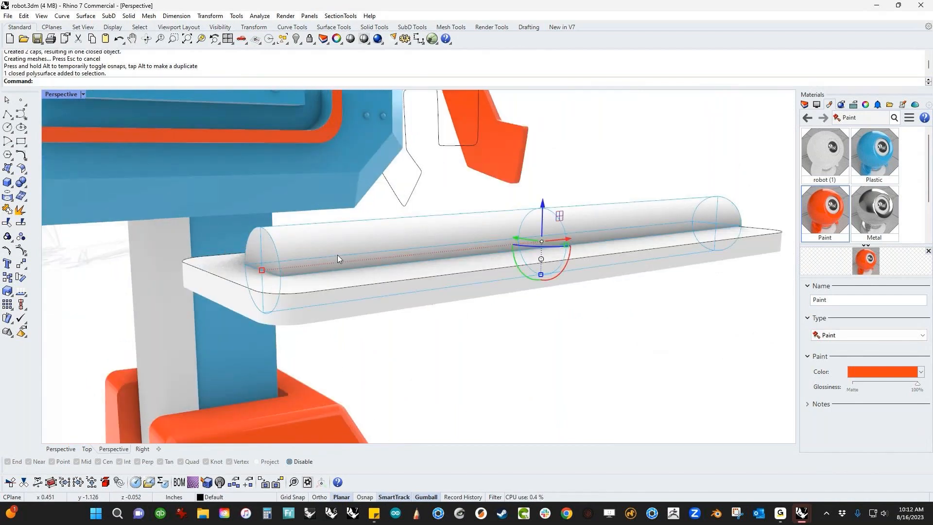
pyautogui.hotkey('ctrl', 'c')
pyautogui.click(441, 375)
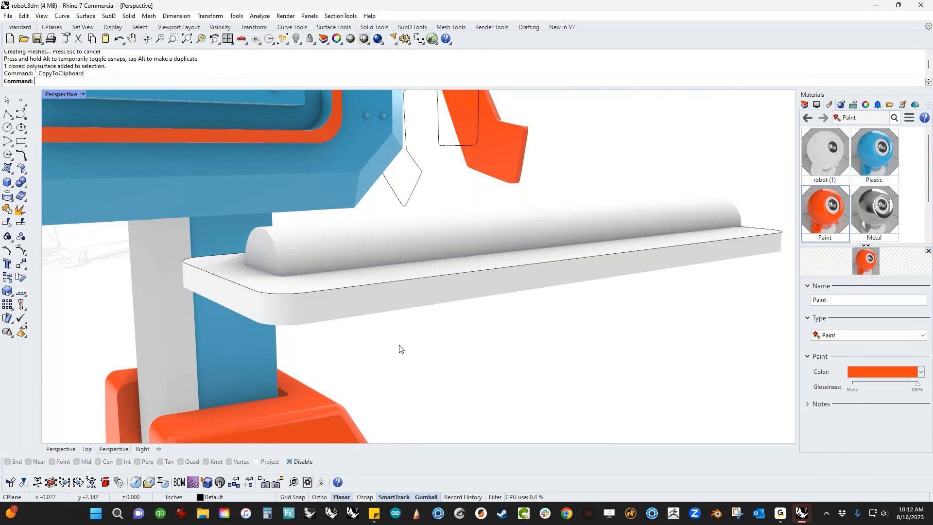
# Fillet the cylinder's circular end edge with a radius of 0.1 inch.
pyautogui.middleClick(399, 346)
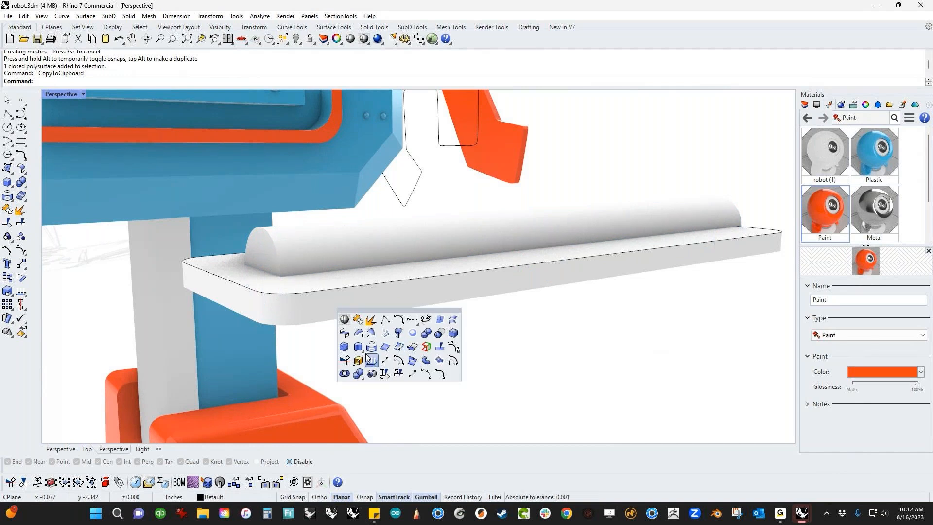
pyautogui.click(440, 347)
pyautogui.click(278, 258)
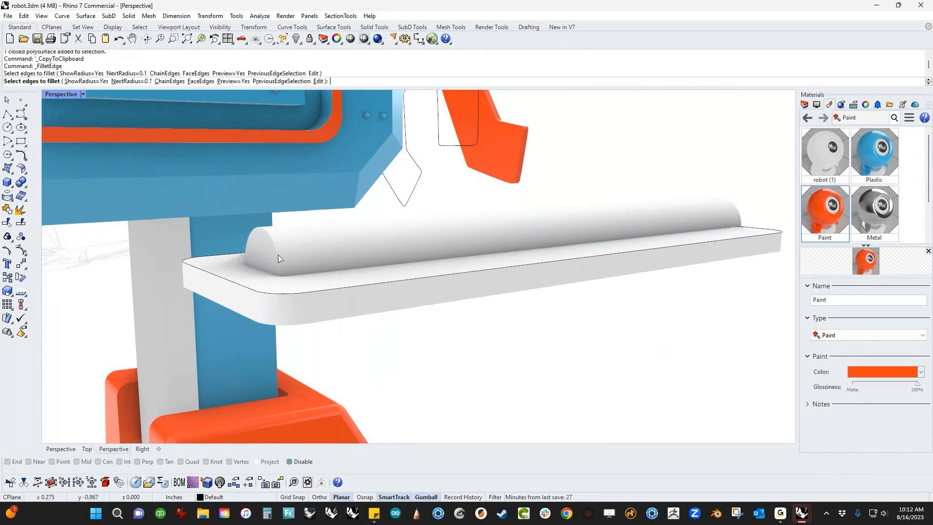
pyautogui.press('Return')
pyautogui.moveTo(303, 261); pyautogui.dragTo(318, 275, button='right')
pyautogui.press('Return')
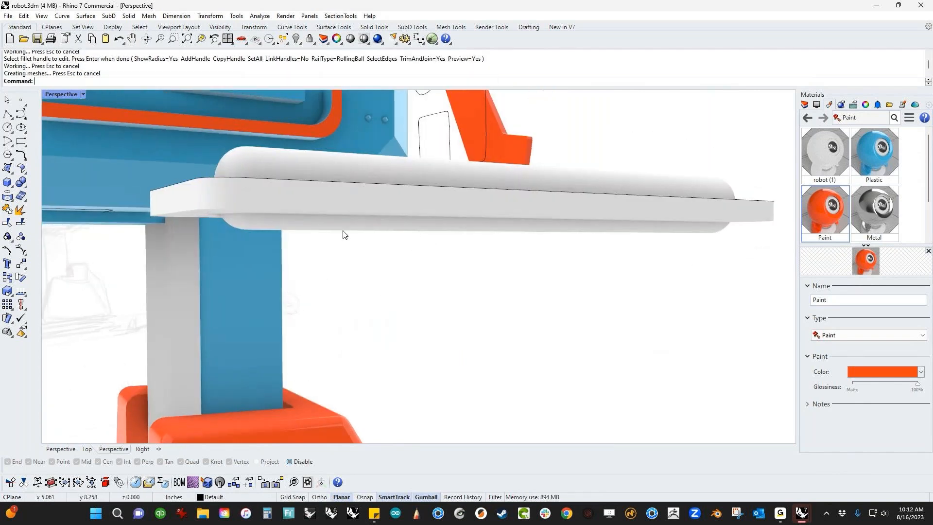
# Boolean-union the slab with the filleted cylinder and isolate the resulting part from the robot.
pyautogui.click(339, 192)
pyautogui.keyDown('shift'); pyautogui.click(316, 211); pyautogui.keyUp('shift')
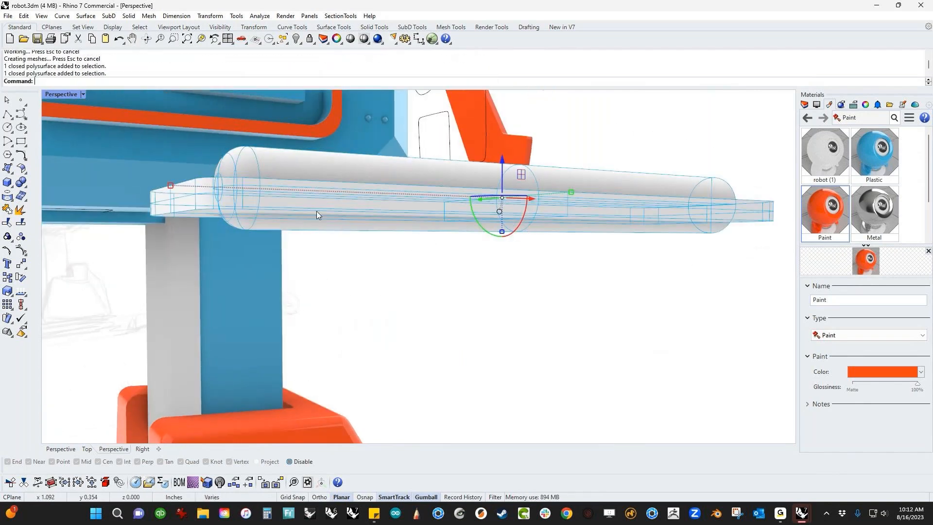
pyautogui.click(21, 182)
pyautogui.moveTo(370, 285); pyautogui.dragTo(421, 348, button='right')
pyautogui.click(422, 338)
pyautogui.write('ii')
pyautogui.press('Return')
# Draw a horizontal line past both ends of the part, just below the slab's top face, in a Shaded Front view.
pyautogui.write('ff')
pyautogui.press('Return')
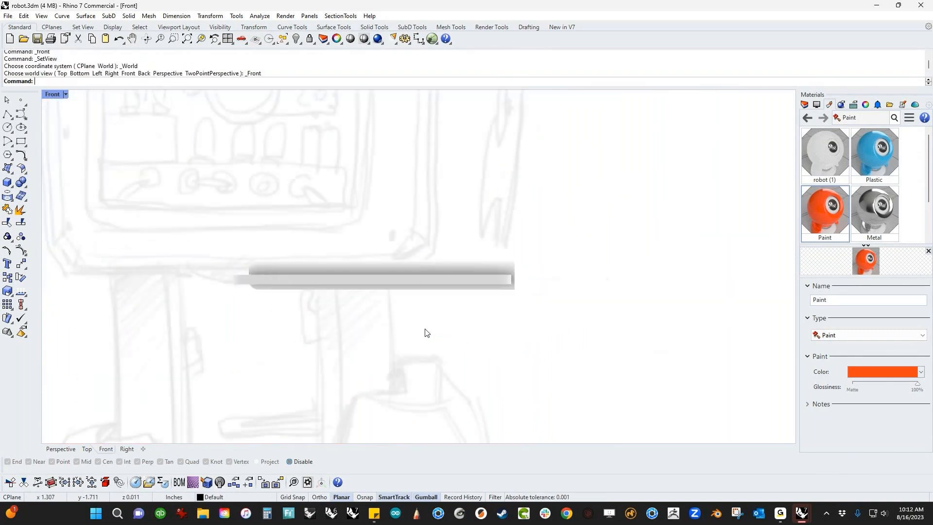
pyautogui.click(65, 94)
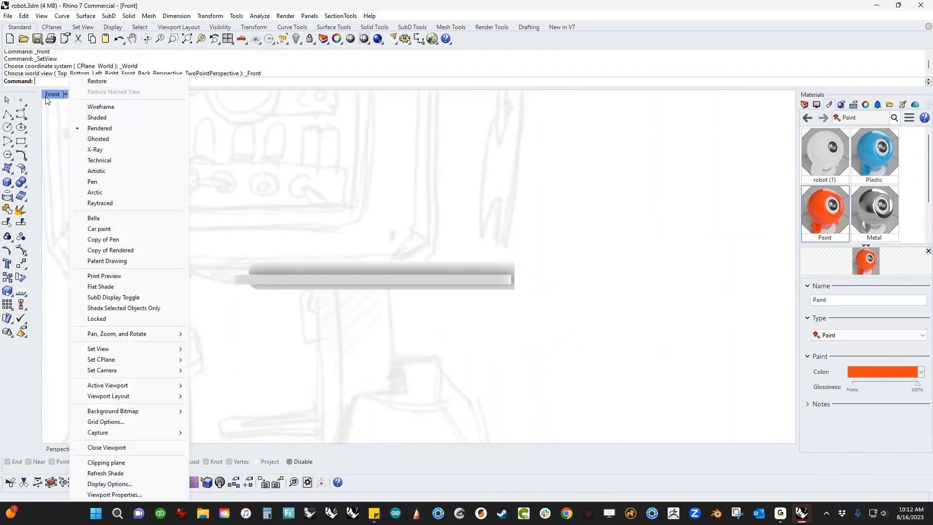
pyautogui.click(93, 118)
pyautogui.scroll(3, 282, 247)
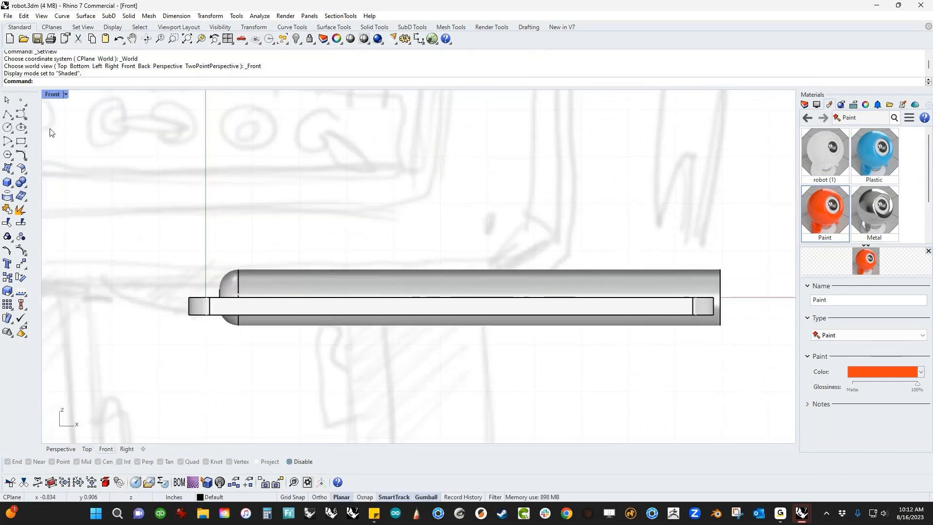
pyautogui.click(7, 113)
pyautogui.click(177, 299)
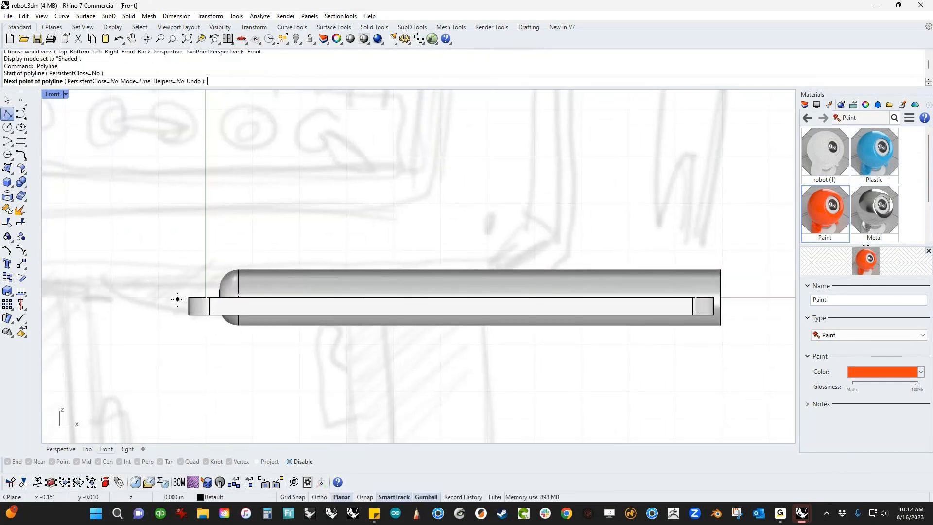
pyautogui.click(756, 299)
pyautogui.press('Return')
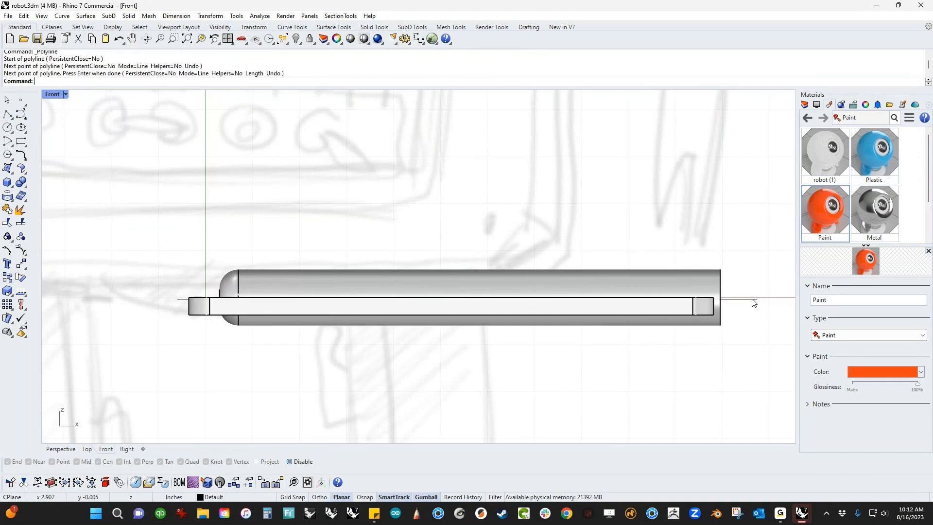
# Cut the part along the horizontal line with WireCut and delete the upper piece.
pyautogui.write('WireCut')
pyautogui.press('Return')
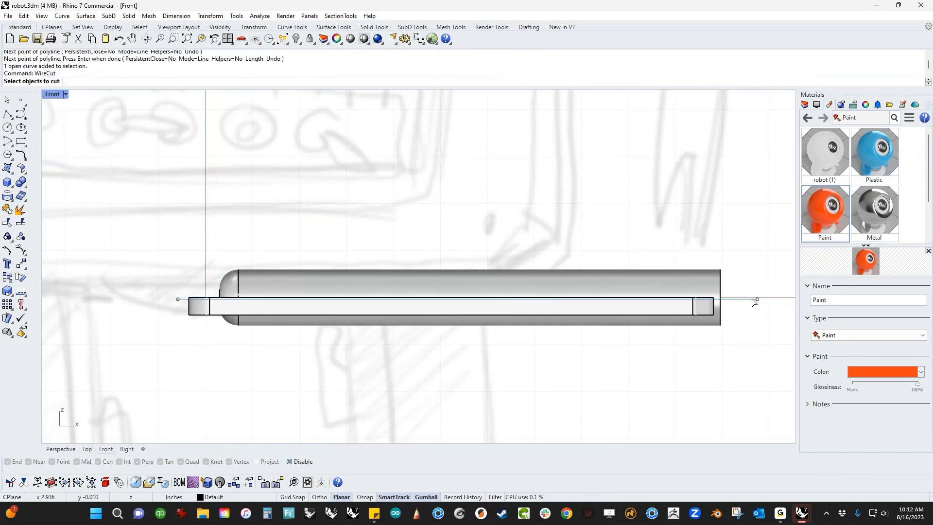
pyautogui.click(520, 282)
pyautogui.press('Return')
pyautogui.press('Return')
pyautogui.press('Delete')
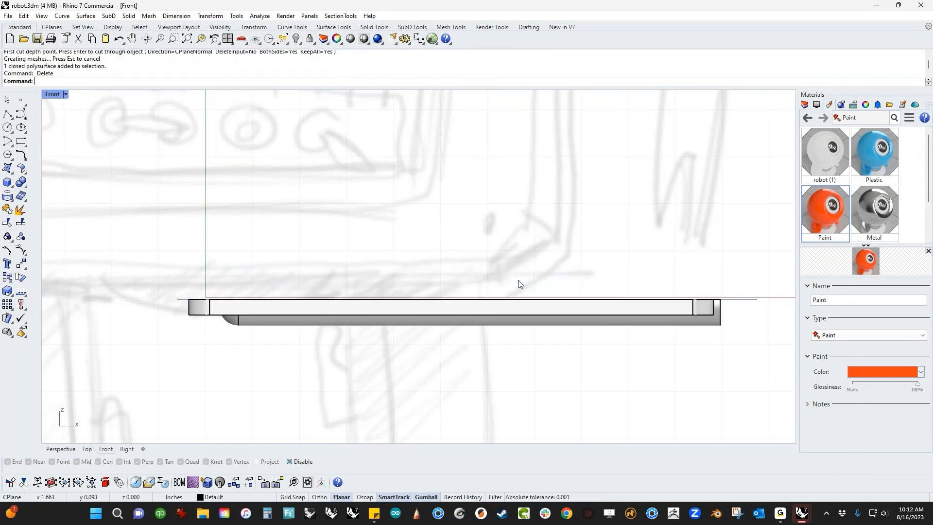
# Paste the copied cylinder back into the Perspective view and scale it down slightly.
pyautogui.write('P')
pyautogui.press('Return')
pyautogui.scroll(7, 462, 338)
pyautogui.moveTo(373, 394); pyautogui.dragTo(373, 362, button='right')
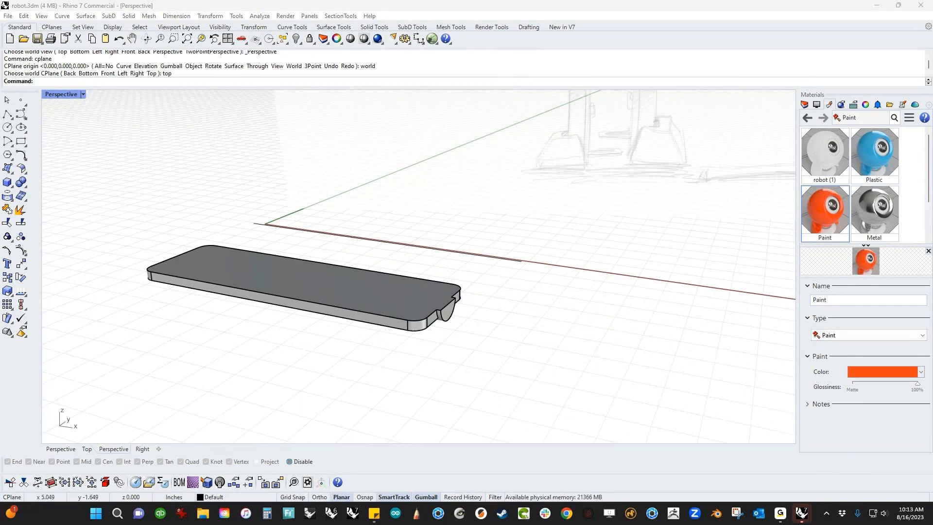
pyautogui.moveTo(305, 337); pyautogui.dragTo(316, 335, button='right')
pyautogui.hotkey('ctrl', 'v')
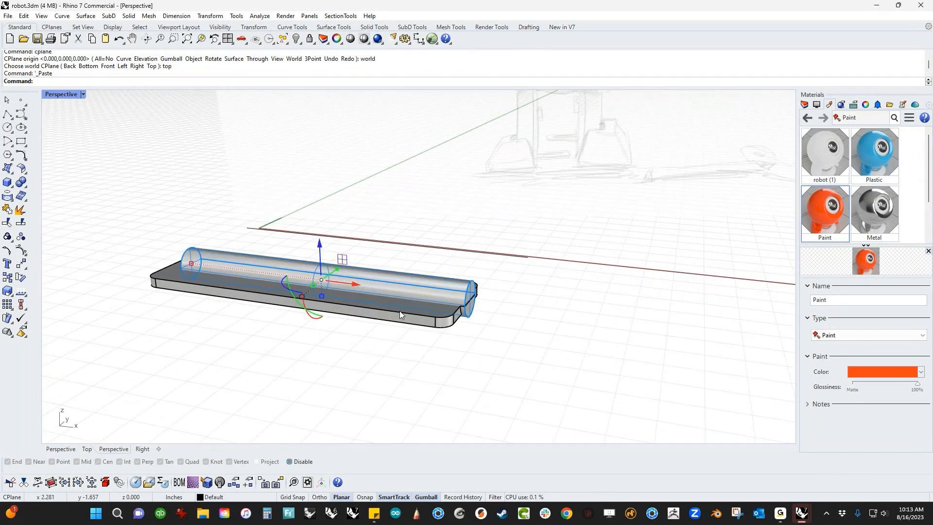
pyautogui.scroll(4, 400, 311)
pyautogui.moveTo(403, 308); pyautogui.dragTo(290, 284, button='right')
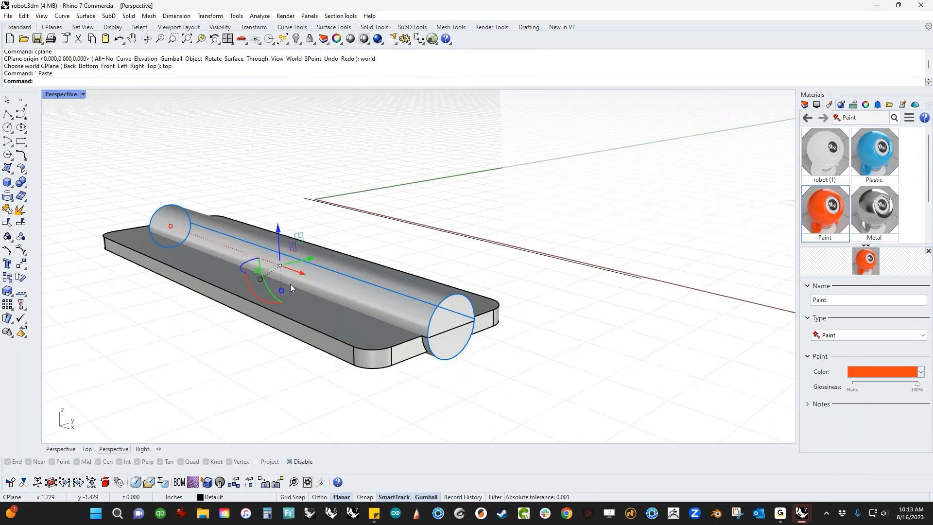
pyautogui.moveTo(281, 290); pyautogui.dragTo(288, 287)
pyautogui.click(187, 351)
pyautogui.moveTo(187, 351); pyautogui.dragTo(246, 327, button='right')
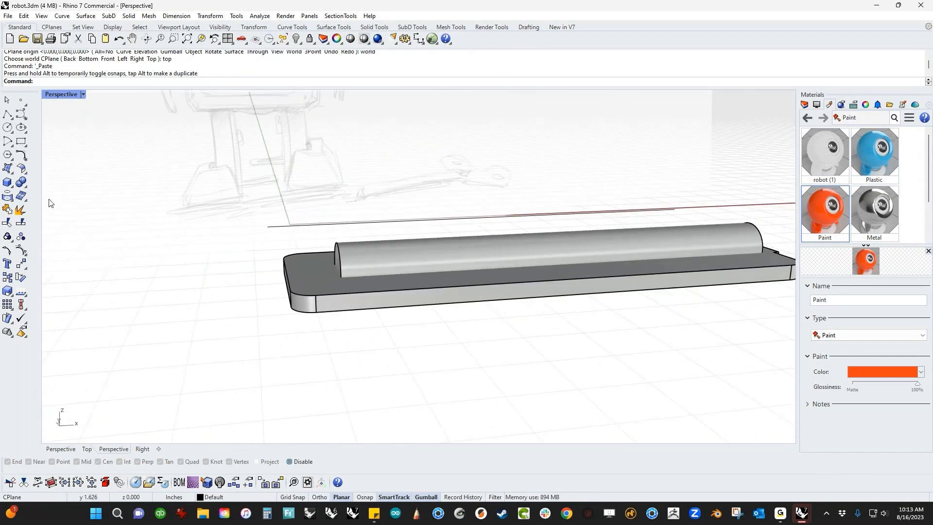
# Fillet the edge of the scaled cylinder's open end with a 0.1 radius.
pyautogui.click(27, 186)
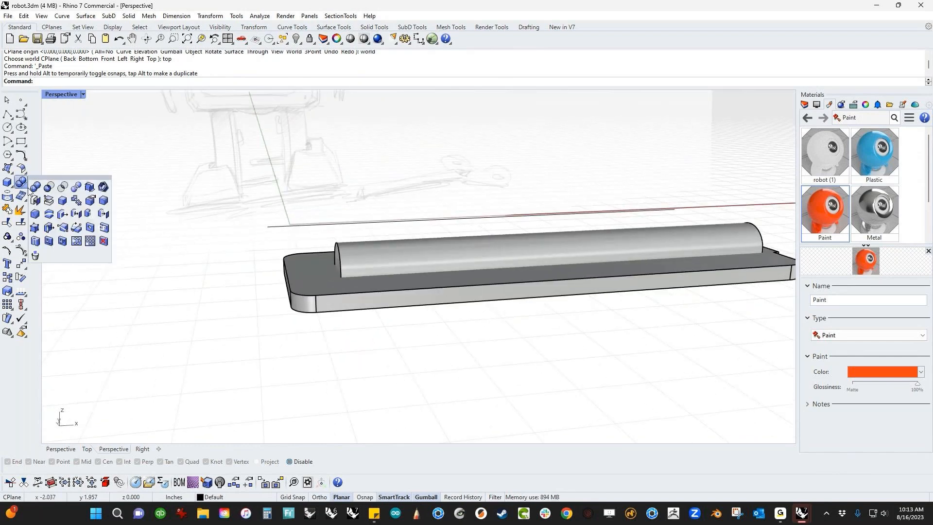
pyautogui.click(109, 208)
pyautogui.click(340, 264)
pyautogui.press('Return')
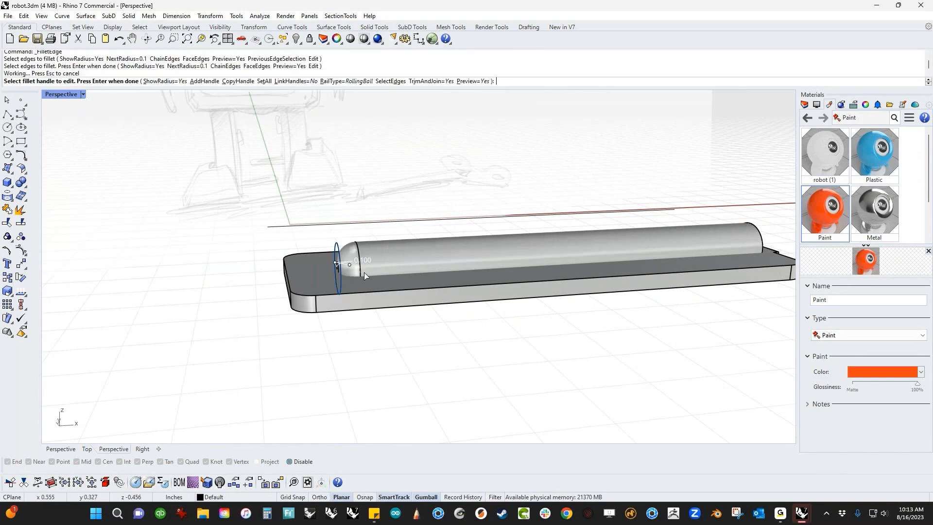
pyautogui.press('Return')
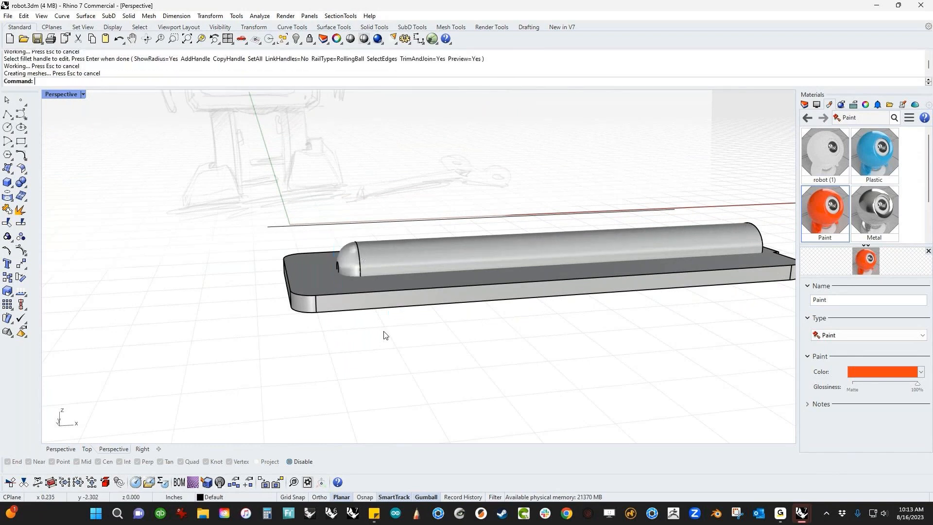
# Subtract the filleted cylinder from the slab with BooleanDifference and delete the leftover cylinder, leaving a rounded groove.
pyautogui.click(28, 187)
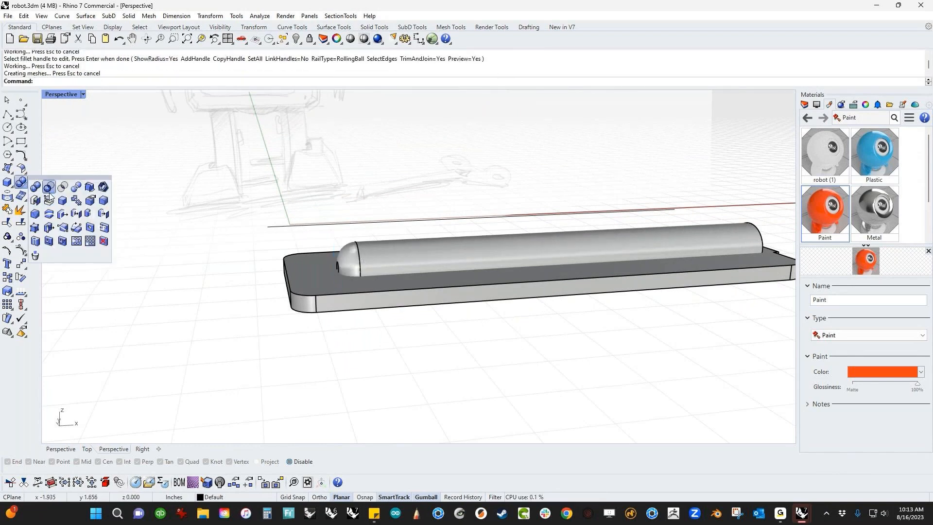
pyautogui.click(48, 189)
pyautogui.moveTo(454, 331); pyautogui.dragTo(387, 317, button='right')
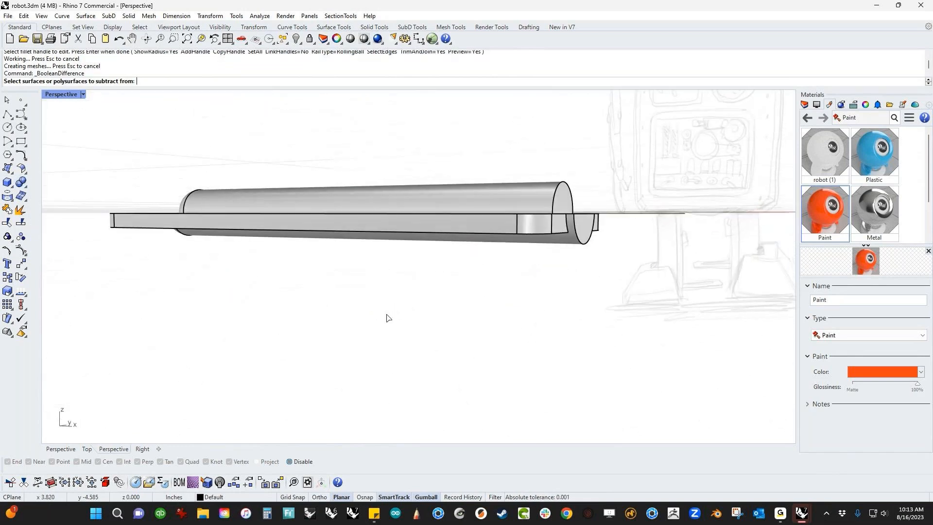
pyautogui.moveTo(438, 229); pyautogui.dragTo(441, 243, button='right')
pyautogui.click(444, 285)
pyautogui.rightClick(412, 341)
pyautogui.click(459, 266)
pyautogui.rightClick(459, 266)
pyautogui.click(462, 267)
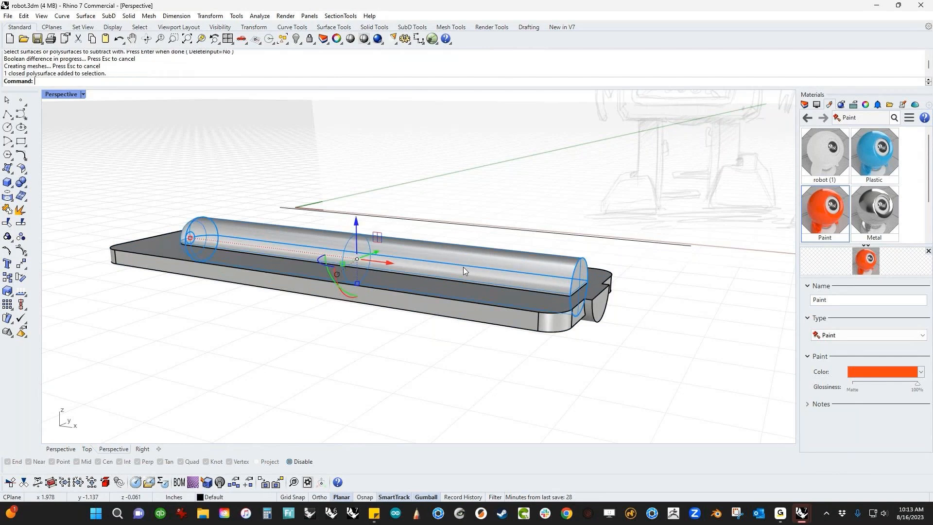
pyautogui.press('Delete')
pyautogui.moveTo(424, 278)
pyautogui.mouseDown(button='right')
pyautogui.moveTo(447, 313)
pyautogui.moveTo(462, 277)
pyautogui.moveTo(421, 277)
pyautogui.mouseUp(button='right')
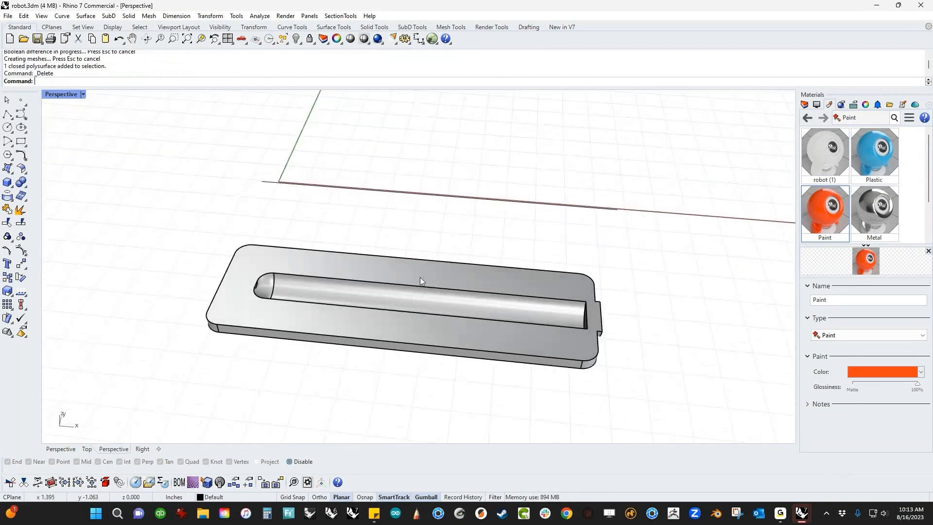
pyautogui.scroll(5, 437, 306)
pyautogui.scroll(-6, 440, 304)
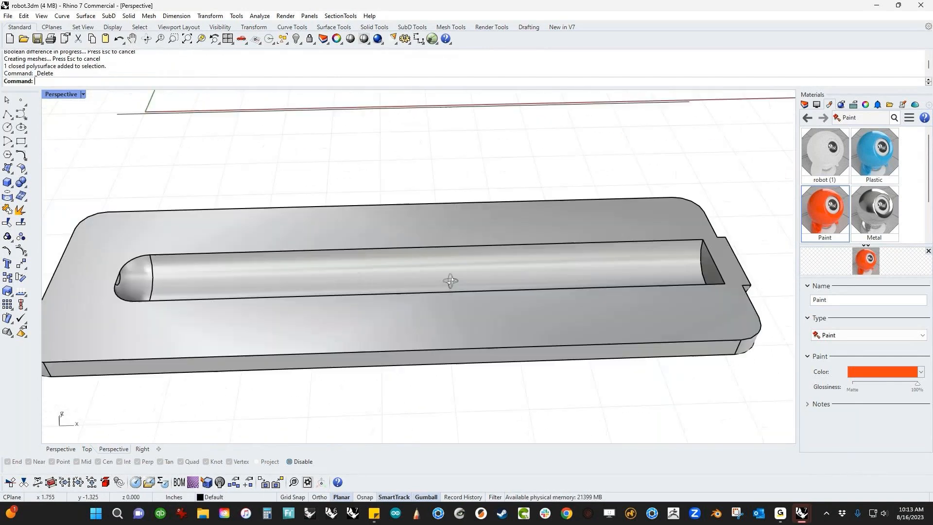
pyautogui.moveTo(429, 286)
pyautogui.mouseDown(button='right')
pyautogui.moveTo(387, 227)
pyautogui.moveTo(374, 288)
pyautogui.mouseUp(button='right')
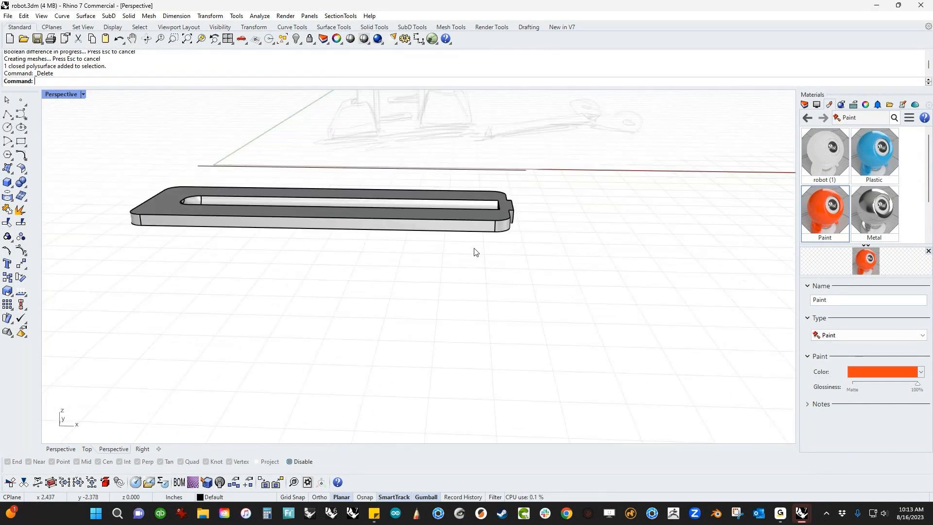
# Show all hidden robot parts, then shrink the grooved slab and place it between the robot's legs.
pyautogui.write('v')
pyautogui.press('Return')
pyautogui.moveTo(481, 269); pyautogui.dragTo(499, 277, button='right')
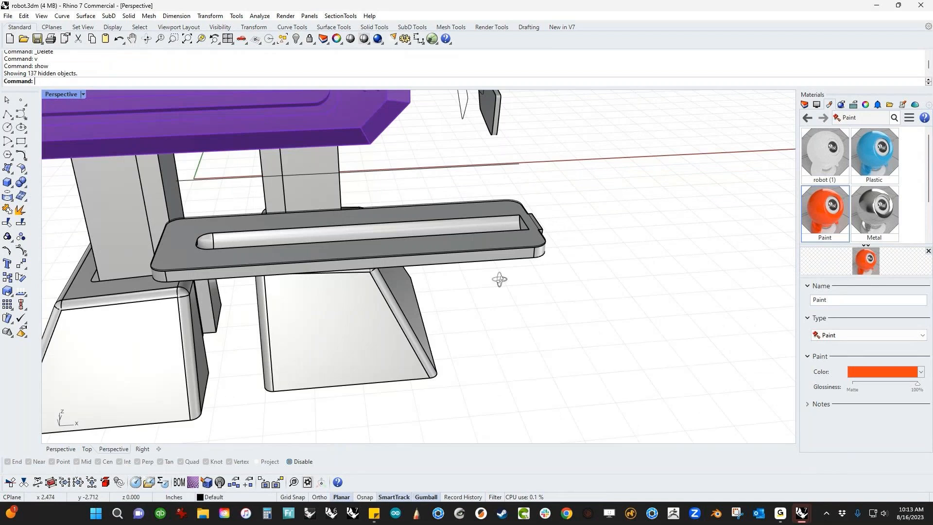
pyautogui.click(345, 263)
pyautogui.moveTo(163, 254); pyautogui.dragTo(264, 254)
pyautogui.moveTo(308, 275); pyautogui.dragTo(413, 265, button='right')
pyautogui.scroll(-3, 276, 249)
pyautogui.keyDown('shift'); pyautogui.moveTo(279, 251); pyautogui.dragTo(468, 224, button='right'); pyautogui.keyUp('shift')
pyautogui.moveTo(526, 210); pyautogui.dragTo(233, 432)
pyautogui.moveTo(450, 404); pyautogui.dragTo(364, 310, button='right')
pyautogui.moveTo(340, 199); pyautogui.dragTo(217, 212)
pyautogui.moveTo(219, 161); pyautogui.dragTo(219, 274)
# Fine-tune the slab's size and height in the Front view so it reaches into the right leg, and adjust its depth in Perspective.
pyautogui.hotkey('ctrl', 'F2')
pyautogui.moveTo(215, 324); pyautogui.dragTo(277, 297, button='right')
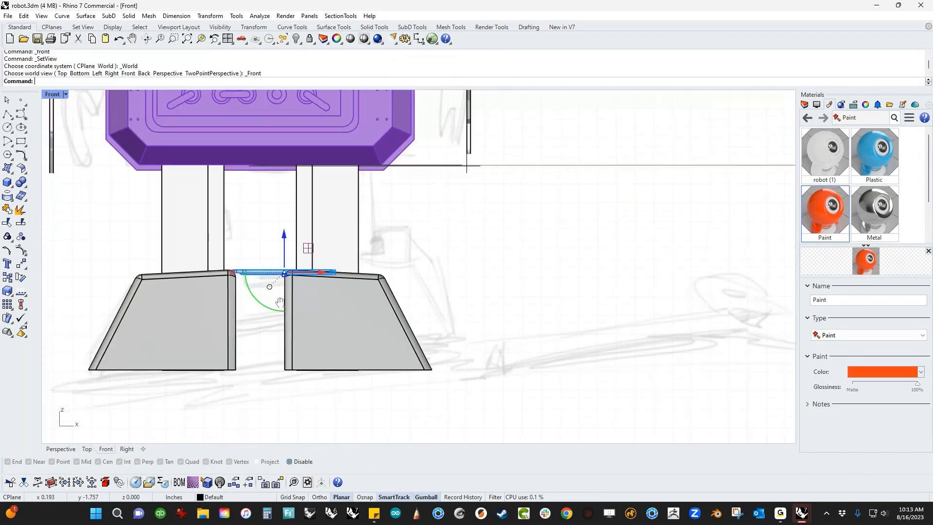
pyautogui.moveTo(288, 240); pyautogui.dragTo(248, 273)
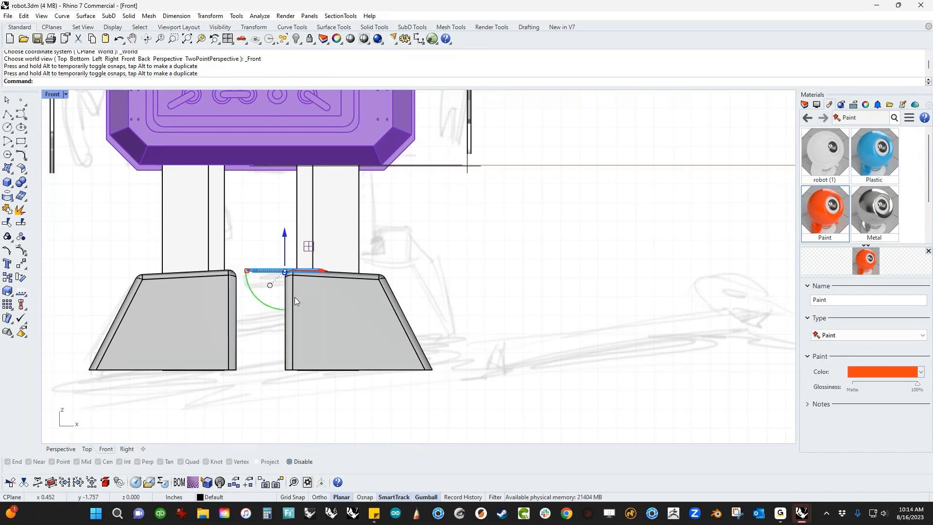
pyautogui.hotkey('ctrl', 'F4')
pyautogui.moveTo(294, 296); pyautogui.dragTo(313, 238, button='right')
pyautogui.moveTo(313, 239); pyautogui.dragTo(288, 228)
pyautogui.moveTo(377, 287); pyautogui.dragTo(291, 285, button='right')
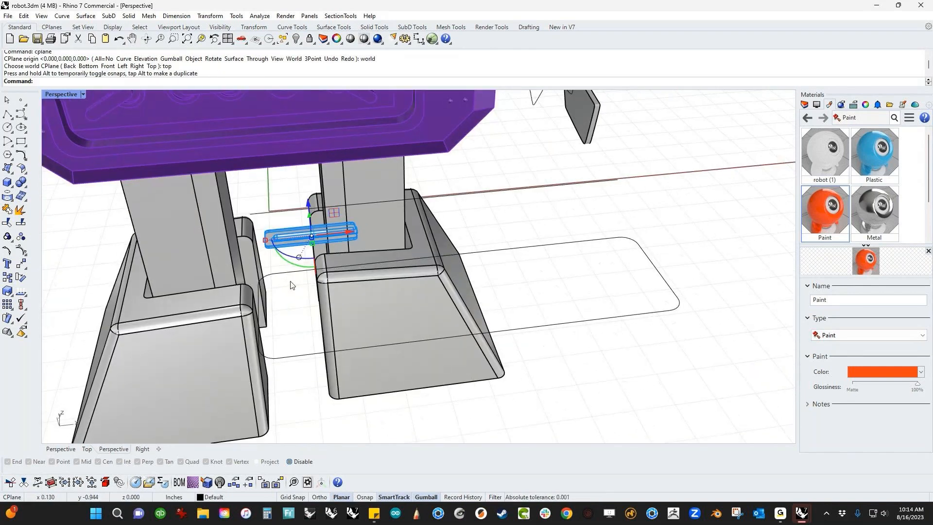
# Mirror a copy of the grooved slab across the robot's vertical centre plane and move the copy forward.
pyautogui.write('M')
pyautogui.press('Return')
pyautogui.click(266, 163)
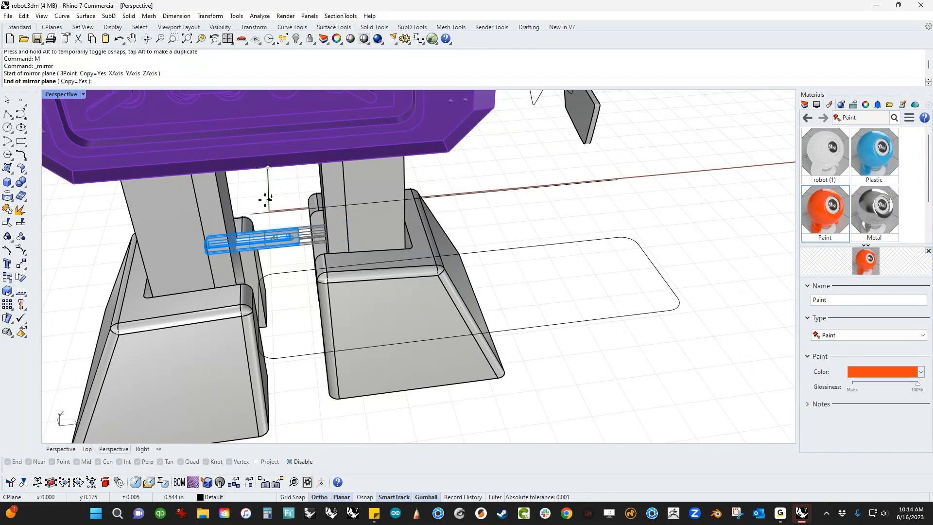
pyautogui.click(270, 254)
pyautogui.click(254, 244)
pyautogui.moveTo(254, 244); pyautogui.dragTo(267, 265)
pyautogui.click(624, 283)
pyautogui.scroll(-5, 545, 292)
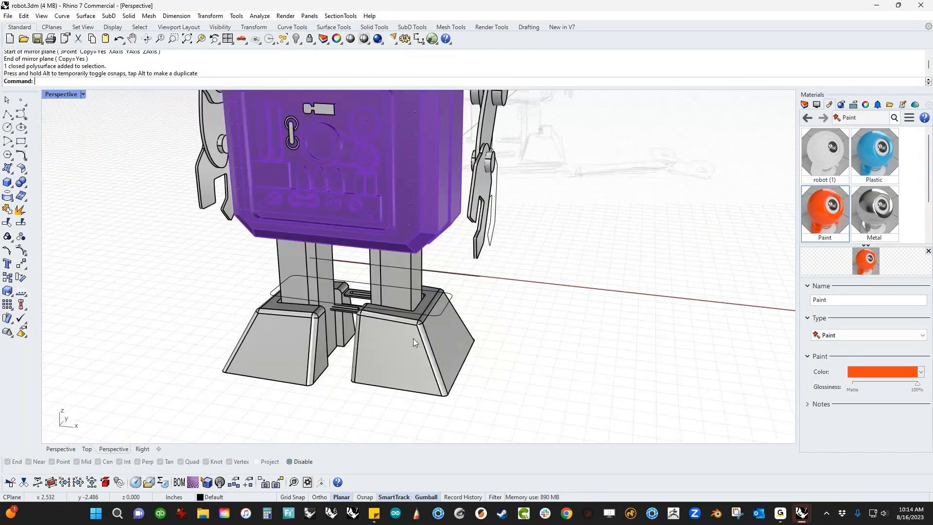
# Shift the front grooved slab into the left leg's inner plate and Boolean-union the two solids.
pyautogui.scroll(8, 339, 311)
pyautogui.click(362, 274)
pyautogui.moveTo(363, 275); pyautogui.dragTo(322, 281)
pyautogui.keyDown('shift'); pyautogui.click(291, 228); pyautogui.keyUp('shift')
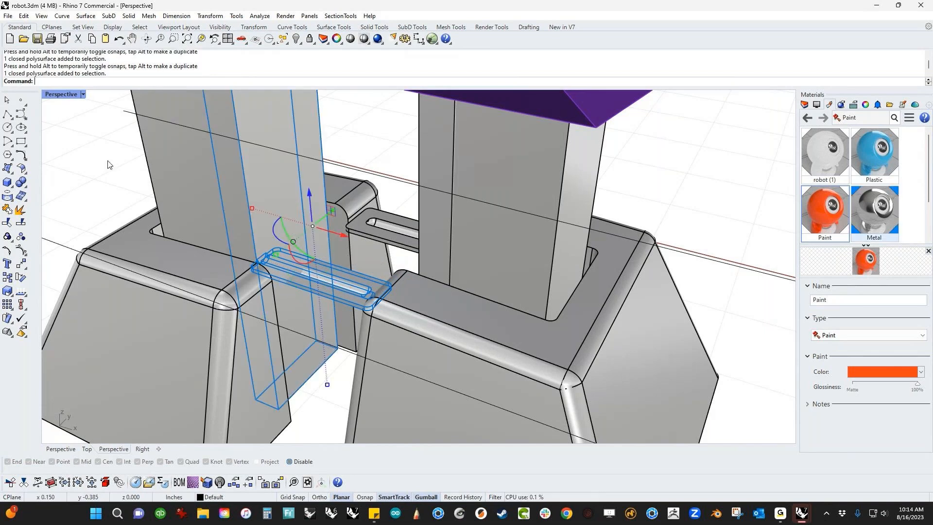
pyautogui.click(21, 181)
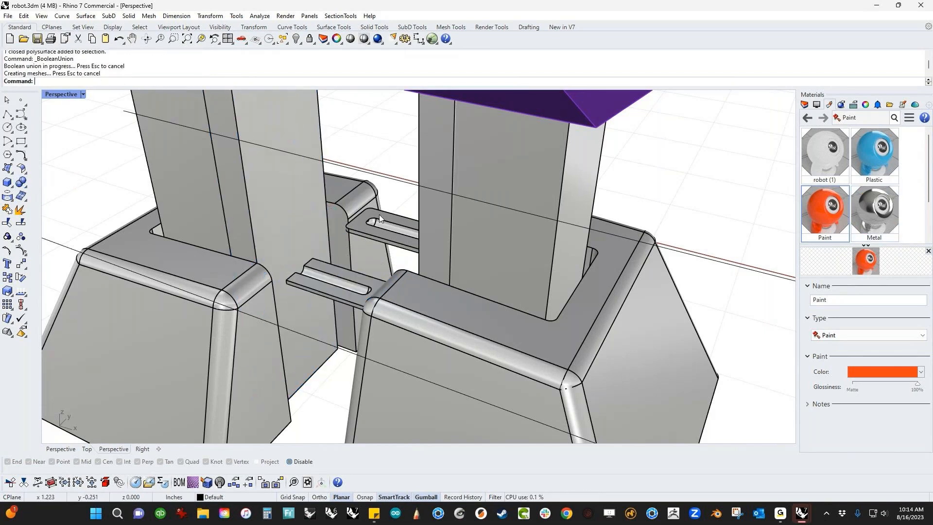
# Boolean-union the rear grooved slab with the right leg's inner plate.
pyautogui.click(387, 238)
pyautogui.moveTo(387, 238); pyautogui.dragTo(362, 283, button='right')
pyautogui.keyDown('shift'); pyautogui.click(450, 201); pyautogui.keyUp('shift')
pyautogui.press('Return')
pyautogui.scroll(-3, 403, 214)
pyautogui.scroll(-4, 375, 242)
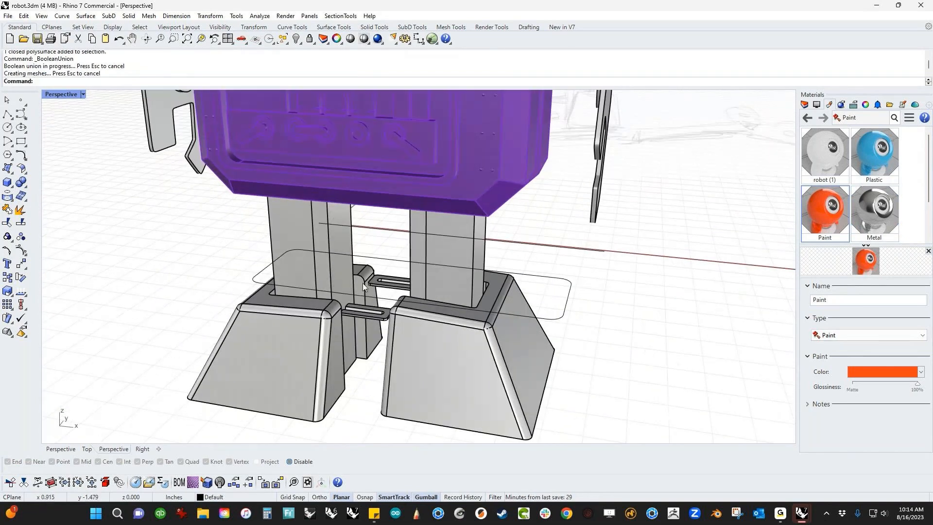
# Fillet the four vertical edges of the legs' inner plates, setting all radius handles to 0.05.
pyautogui.click(24, 190)
pyautogui.click(104, 204)
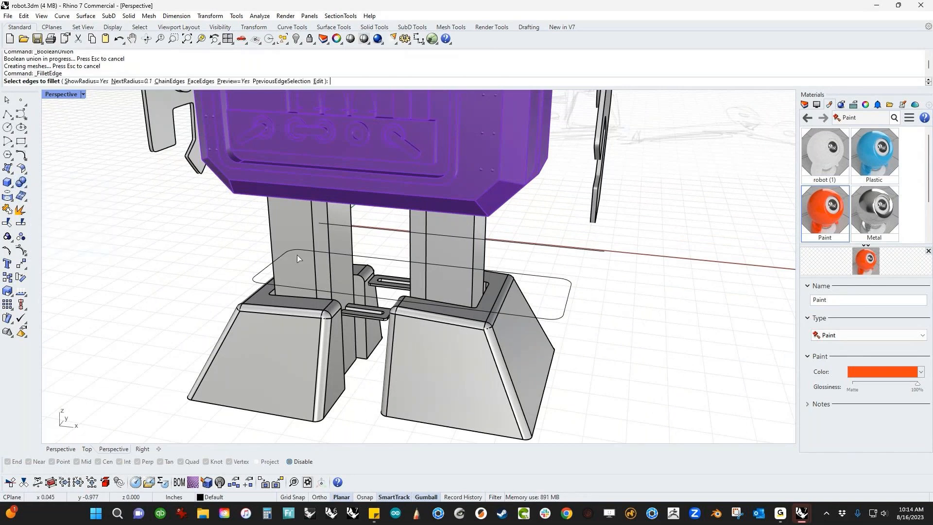
pyautogui.click(331, 271)
pyautogui.click(352, 265)
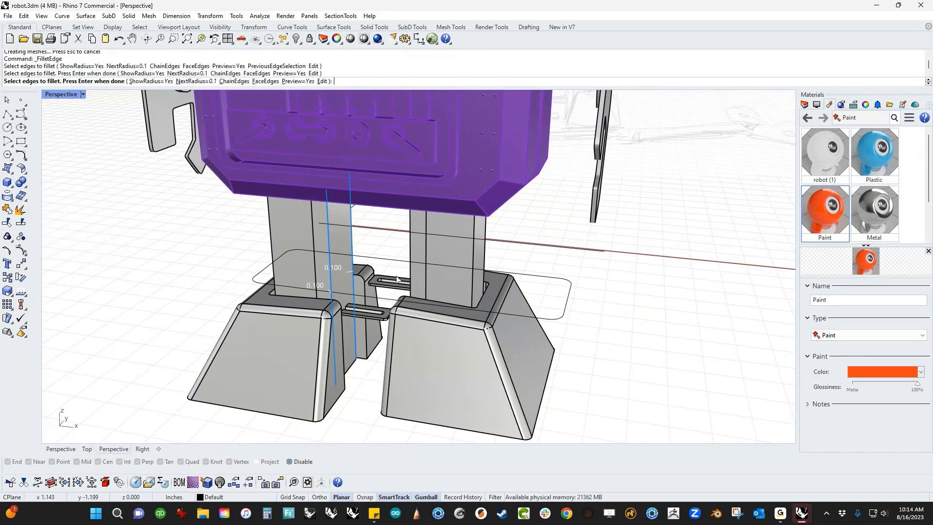
pyautogui.click(412, 278)
pyautogui.moveTo(414, 278); pyautogui.dragTo(375, 264, button='right')
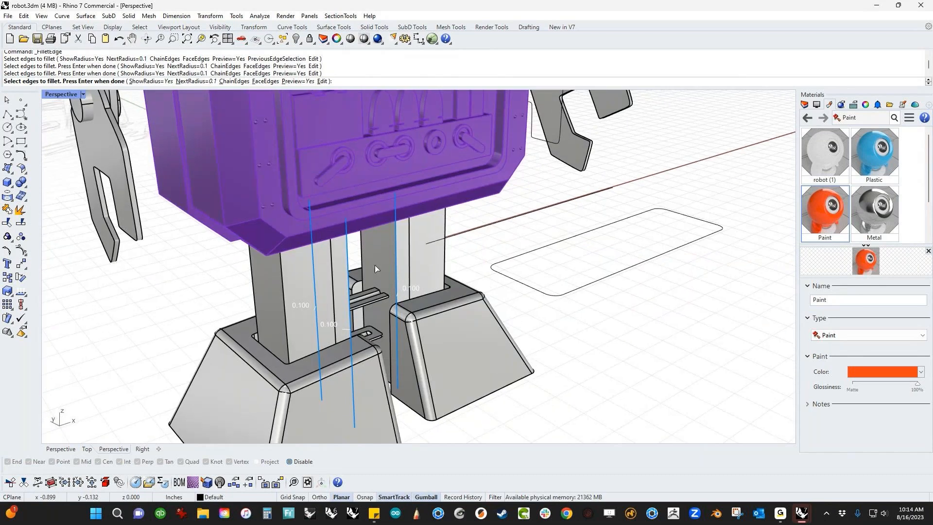
pyautogui.press('Return')
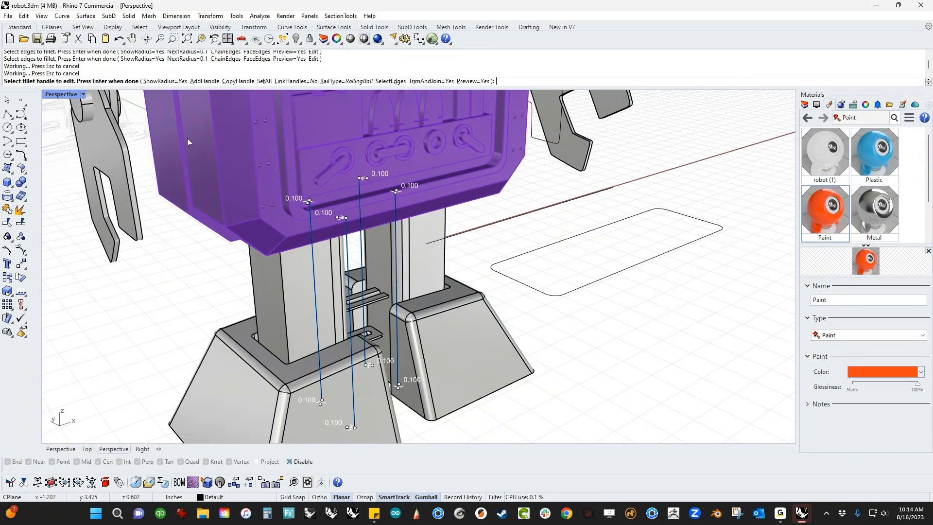
pyautogui.click(264, 80)
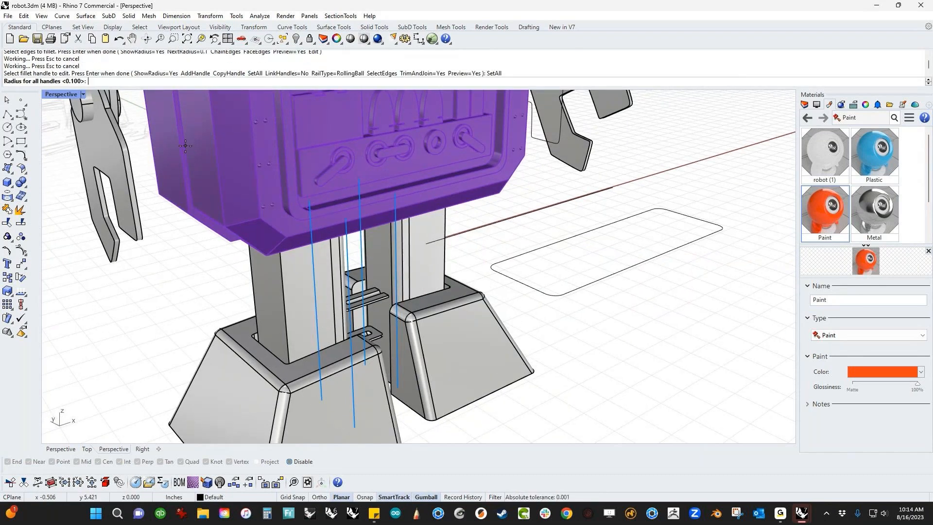
pyautogui.write('.0')
pyautogui.press('Return')
pyautogui.press('Return')
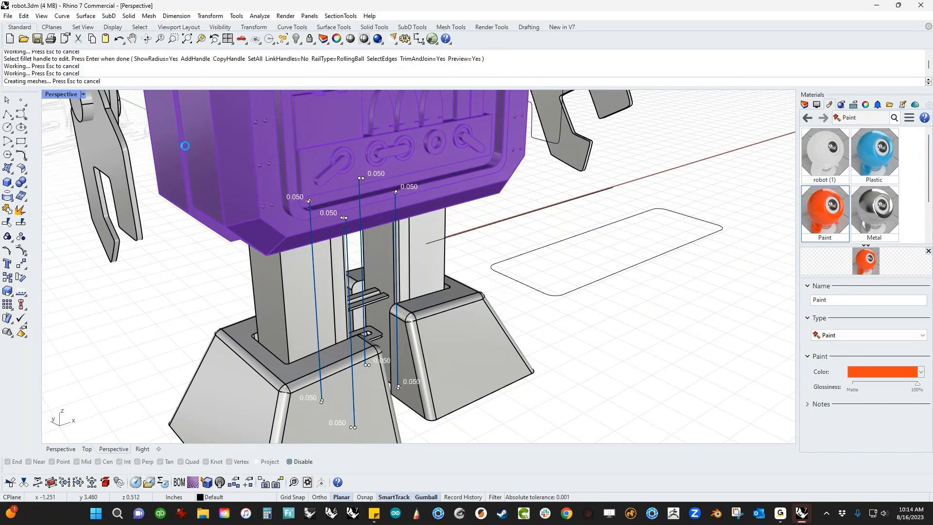
# Fillet the four outer vertical edges of both legs with a 0.05 radius.
pyautogui.press('Return')
pyautogui.click(277, 318)
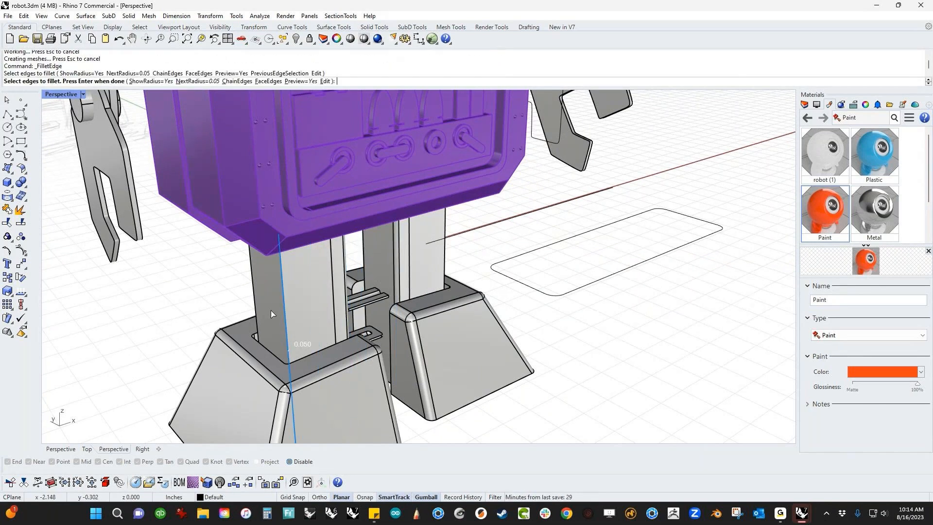
pyautogui.click(255, 288)
pyautogui.click(444, 252)
pyautogui.moveTo(444, 253); pyautogui.dragTo(349, 293, button='right')
pyautogui.press('Return')
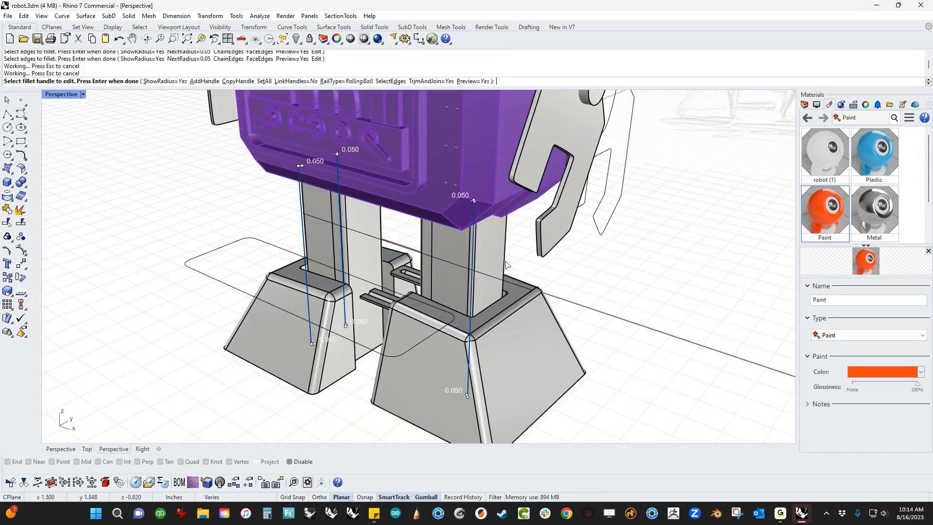
pyautogui.press('Return')
pyautogui.press('Return')
pyautogui.click(504, 265)
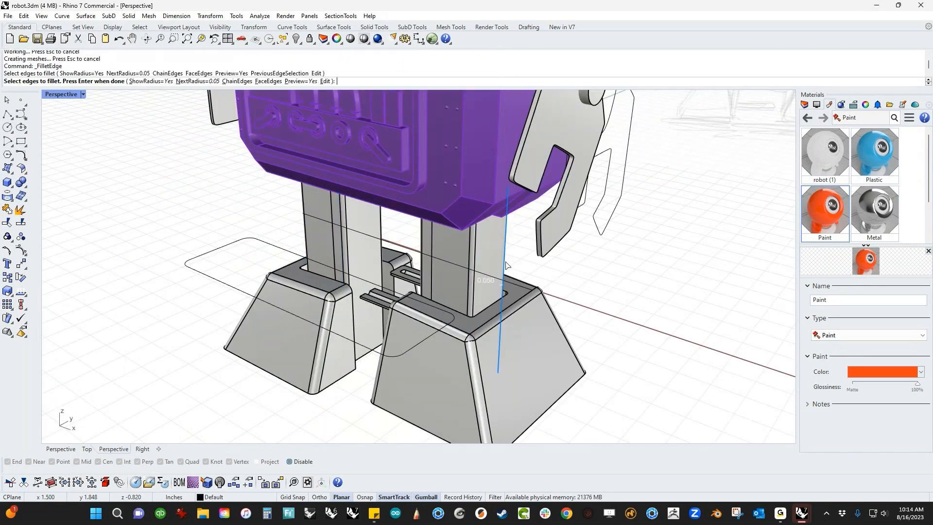
pyautogui.press('Return')
pyautogui.press('Return')
pyautogui.moveTo(537, 272); pyautogui.dragTo(441, 313, button='right')
# Switch the Perspective view to the Rendered display mode and frame the whole robot.
pyautogui.scroll(-2, 165, 178)
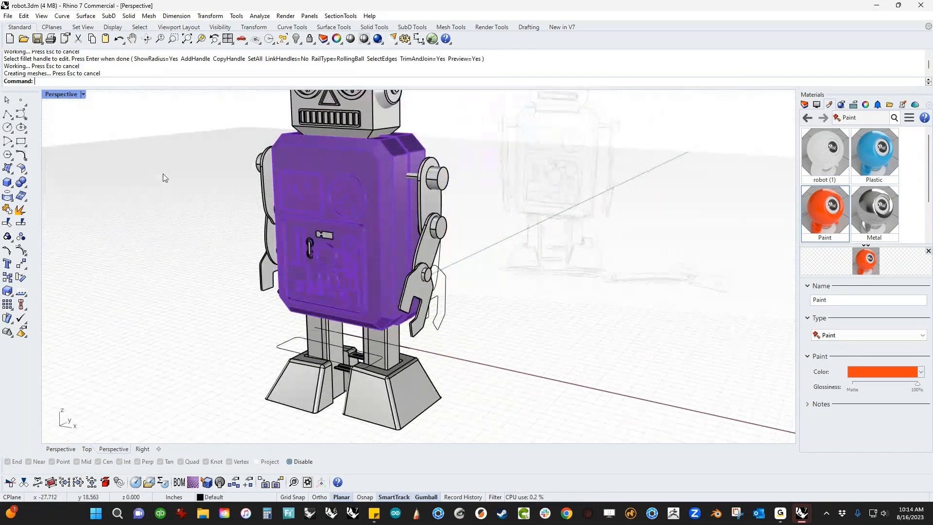
pyautogui.click(71, 94)
pyautogui.click(92, 97)
pyautogui.moveTo(360, 287); pyautogui.dragTo(334, 351, button='right')
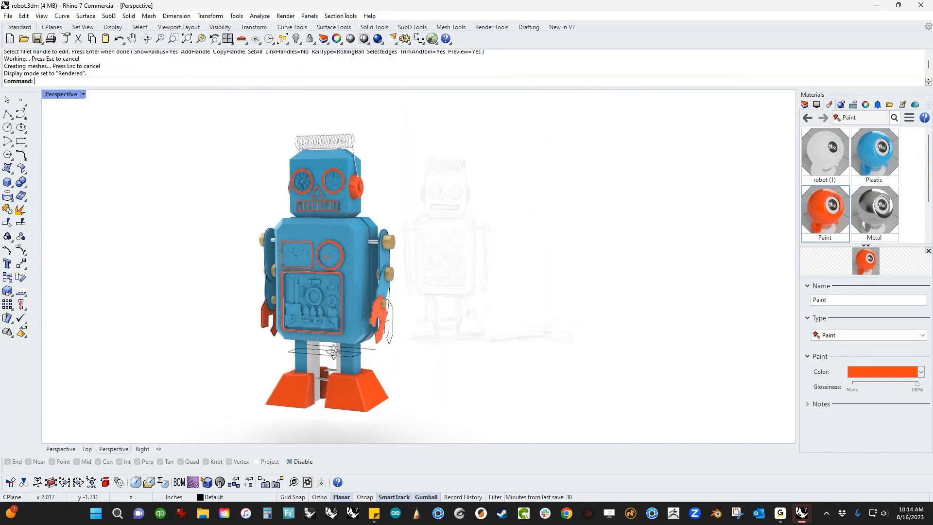
# Assign the Metal material to the front faces of the chest panel's lower control bar, large ring and toothed gear.
pyautogui.scroll(8, 320, 312)
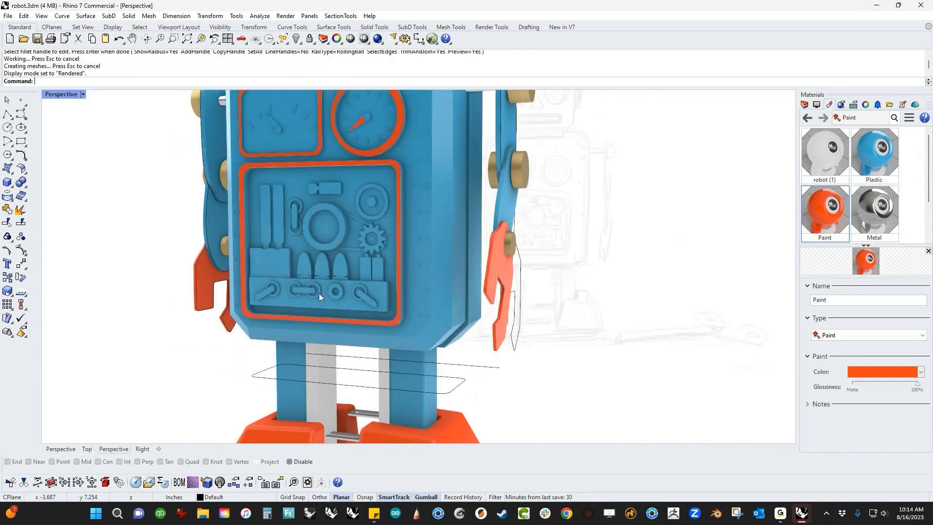
pyautogui.scroll(8, 341, 302)
pyautogui.click(341, 302)
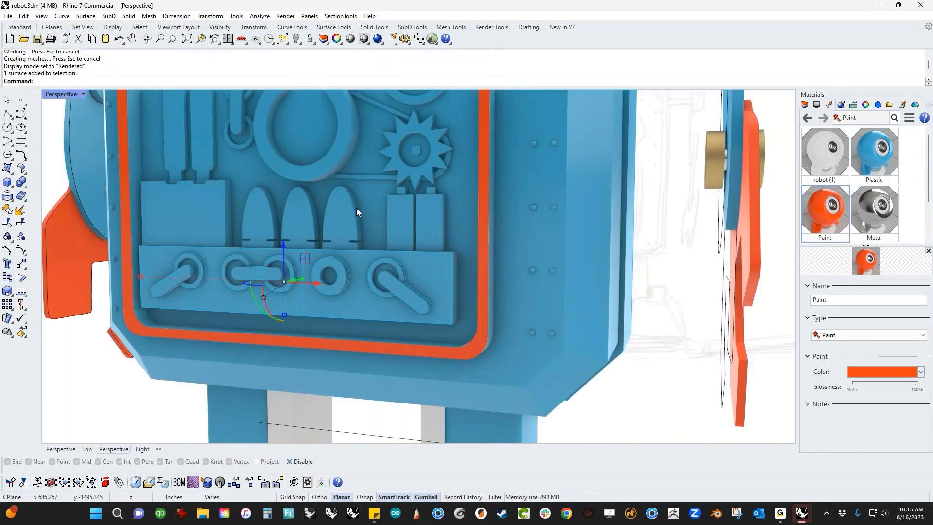
pyautogui.keyDown('shift'); pyautogui.moveTo(357, 208); pyautogui.dragTo(355, 238, button='right'); pyautogui.keyUp('shift')
pyautogui.keyDown('ctrl'); pyautogui.keyDown('shift'); pyautogui.click(342, 235); pyautogui.keyUp('shift'); pyautogui.keyUp('ctrl')
pyautogui.keyDown('ctrl'); pyautogui.keyDown('shift'); pyautogui.click(419, 261); pyautogui.keyUp('shift'); pyautogui.keyUp('ctrl')
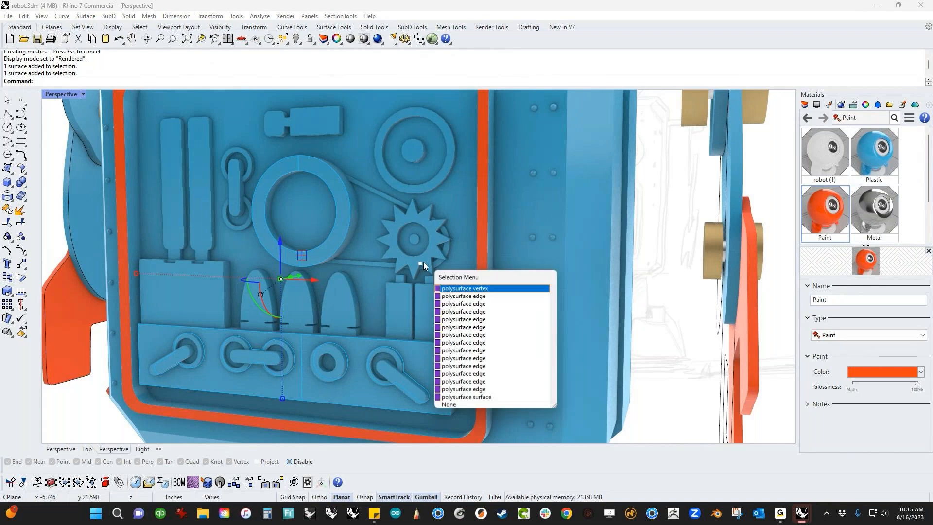
pyautogui.keyDown('ctrl'); pyautogui.keyDown('shift'); pyautogui.click(430, 259); pyautogui.keyUp('shift'); pyautogui.keyUp('ctrl')
pyautogui.keyDown('ctrl'); pyautogui.keyDown('shift'); pyautogui.click(426, 259); pyautogui.keyUp('shift'); pyautogui.keyUp('ctrl')
pyautogui.click(864, 214)
pyautogui.rightClick(864, 214)
pyautogui.click(822, 119)
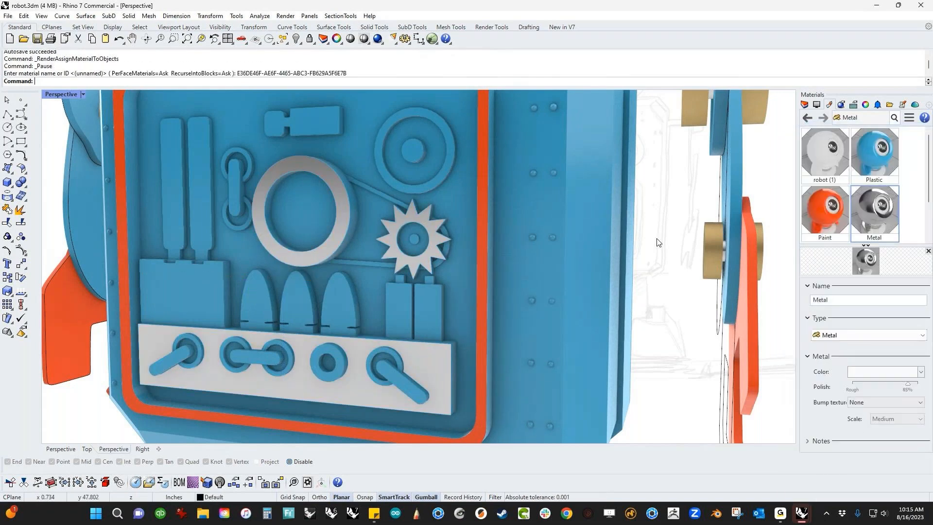
# Select the visible front faces of the drive belt's upper strand, including the pieces showing between the upper teeth of the toothed gear.
pyautogui.scroll(-2, 434, 325)
pyautogui.scroll(3, 392, 297)
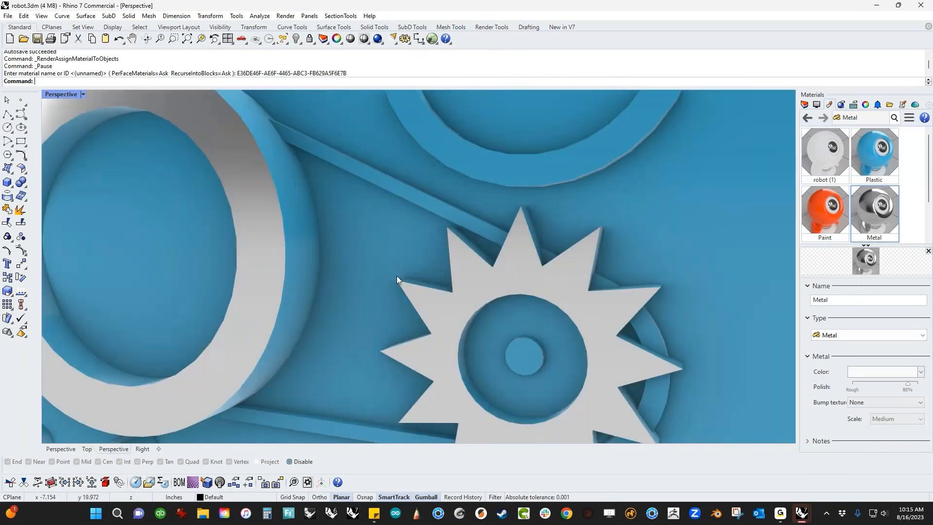
pyautogui.scroll(-1, 450, 262)
pyautogui.scroll(4, 460, 233)
pyautogui.keyDown('ctrl'); pyautogui.keyDown('shift'); pyautogui.click(461, 230); pyautogui.keyUp('shift'); pyautogui.keyUp('ctrl')
pyautogui.scroll(-2, 461, 229)
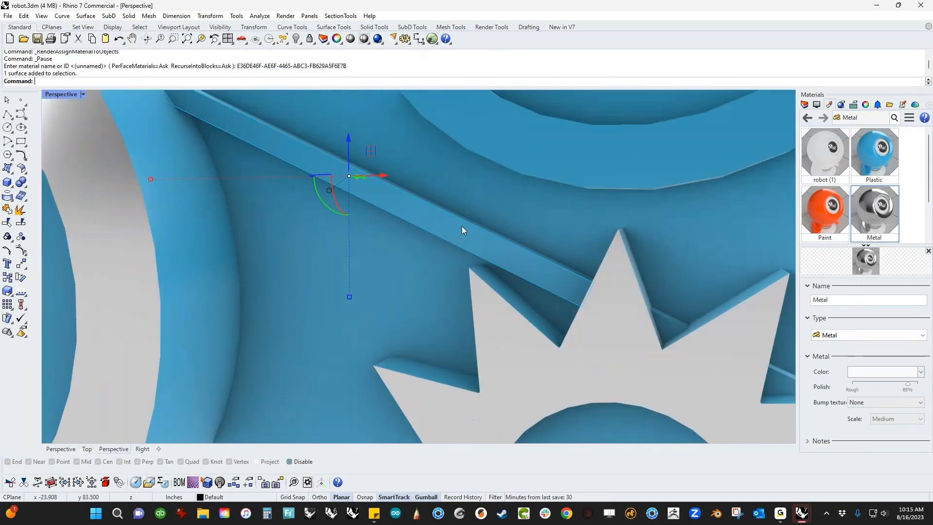
pyautogui.scroll(-2, 624, 301)
pyautogui.scroll(3, 576, 284)
pyautogui.keyDown('ctrl'); pyautogui.keyDown('shift'); pyautogui.click(589, 287); pyautogui.keyUp('shift'); pyautogui.keyUp('ctrl')
pyautogui.keyDown('ctrl'); pyautogui.keyDown('shift'); pyautogui.click(773, 365); pyautogui.keyUp('shift'); pyautogui.keyUp('ctrl')
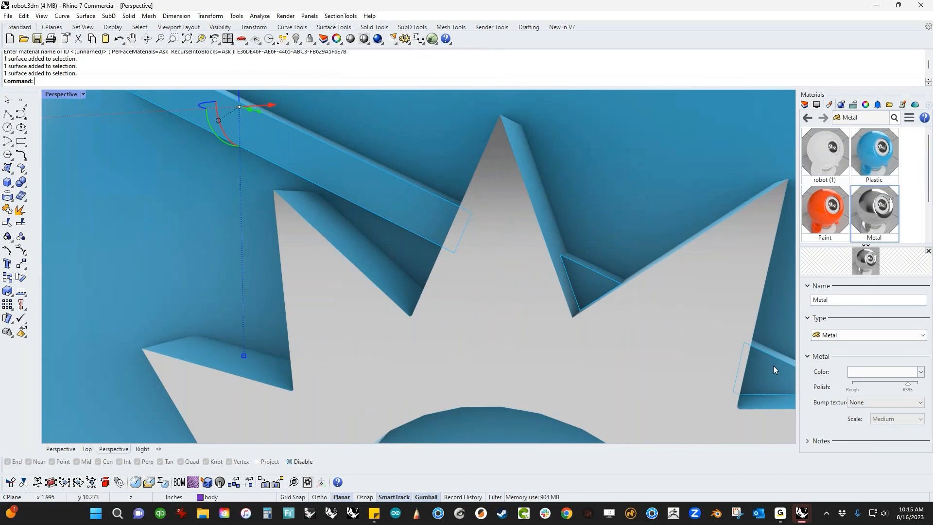
pyautogui.keyDown('shift'); pyautogui.moveTo(714, 363); pyautogui.dragTo(513, 275, button='right'); pyautogui.keyUp('shift')
pyautogui.scroll(-4, 345, 287)
pyautogui.keyDown('shift'); pyautogui.moveTo(345, 291); pyautogui.dragTo(536, 299, button='right'); pyautogui.keyUp('shift')
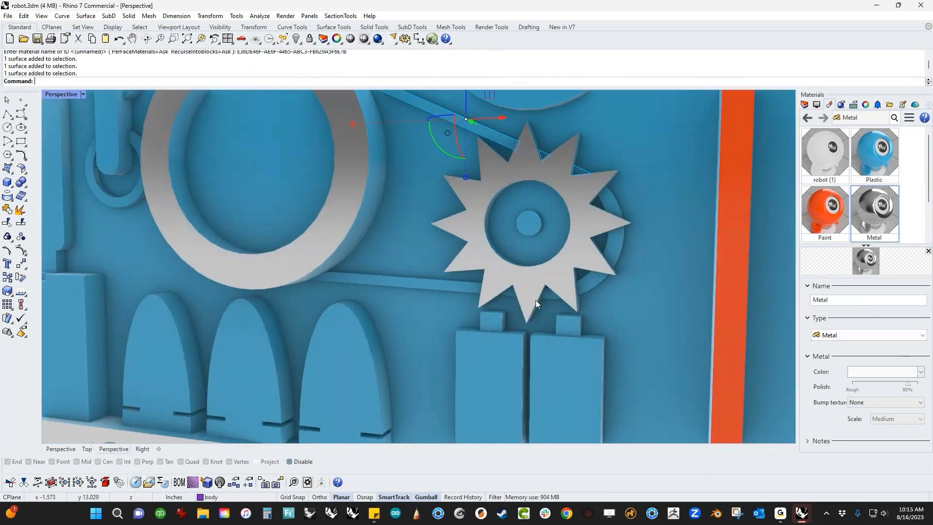
# Add the belt's curved end around the gear and its lower strand's front faces to the selection.
pyautogui.scroll(3, 611, 207)
pyautogui.keyDown('ctrl'); pyautogui.keyDown('shift'); pyautogui.click(611, 195); pyautogui.keyUp('shift'); pyautogui.keyUp('ctrl')
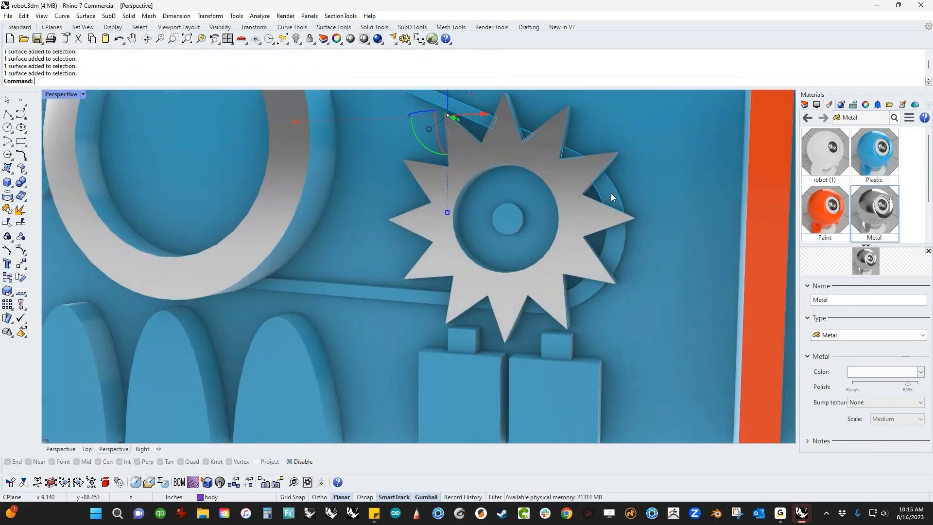
pyautogui.keyDown('ctrl'); pyautogui.keyDown('shift'); pyautogui.click(580, 290); pyautogui.keyUp('shift'); pyautogui.keyUp('ctrl')
pyautogui.scroll(3, 558, 301)
pyautogui.keyDown('ctrl'); pyautogui.keyDown('shift'); pyautogui.click(526, 309); pyautogui.keyUp('shift'); pyautogui.keyUp('ctrl')
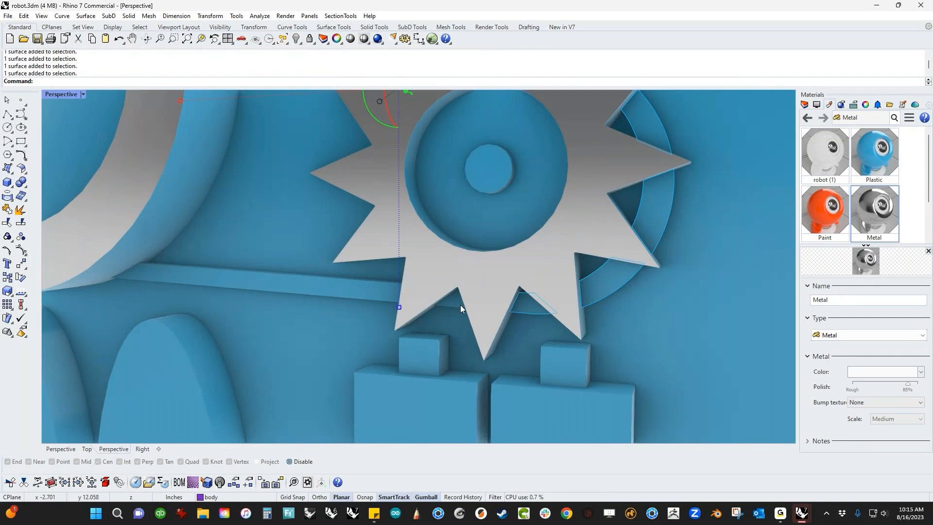
pyautogui.keyDown('ctrl'); pyautogui.keyDown('shift'); pyautogui.click(344, 289); pyautogui.keyUp('shift'); pyautogui.keyUp('ctrl')
pyautogui.scroll(-4, 344, 292)
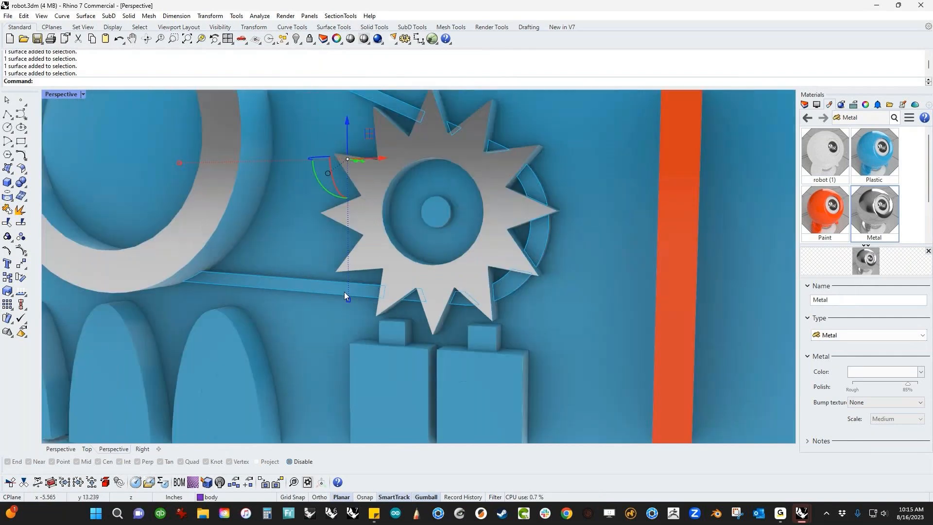
pyautogui.keyDown('shift'); pyautogui.moveTo(344, 292); pyautogui.dragTo(363, 339, button='right'); pyautogui.keyUp('shift')
pyautogui.scroll(-4, 364, 339)
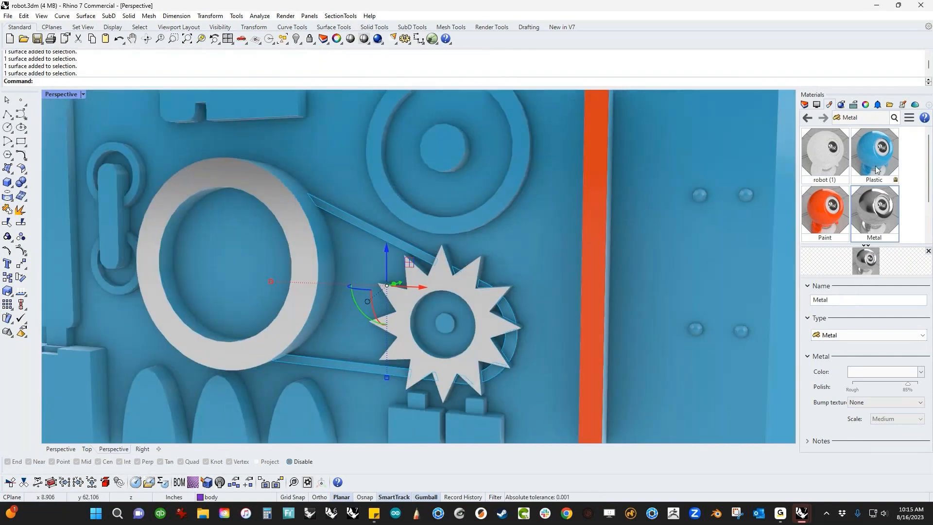
# Create a new Paint material and keep its color black.
pyautogui.scroll(-2, 901, 160)
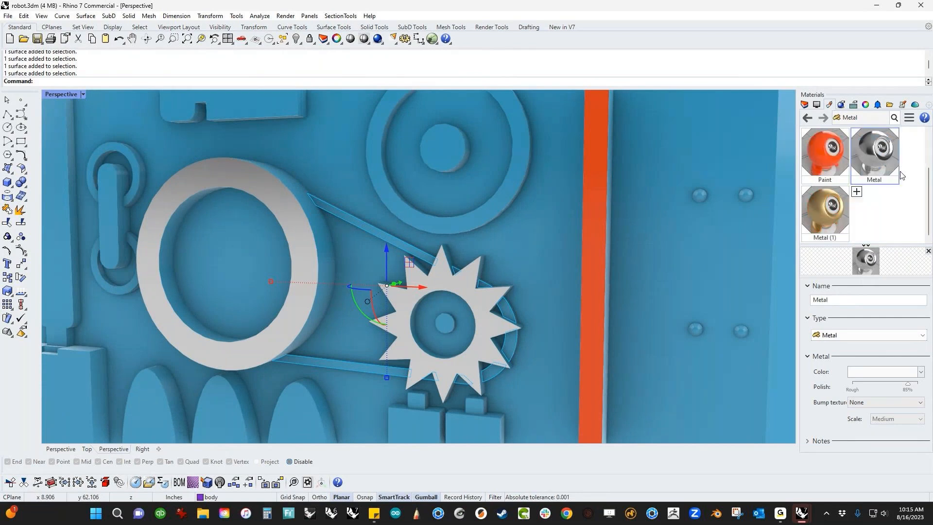
pyautogui.click(856, 191)
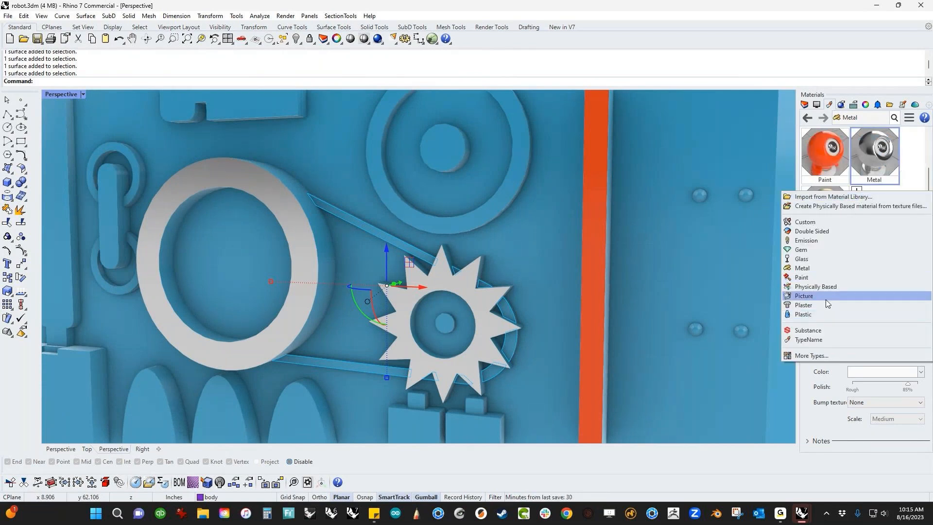
pyautogui.click(830, 278)
pyautogui.click(882, 371)
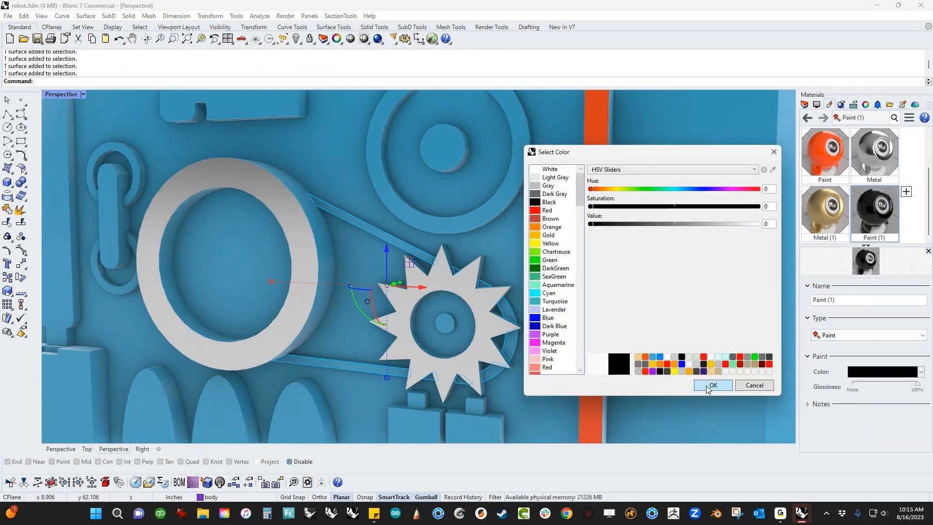
pyautogui.click(713, 385)
# Assign the black Paint (1) material to the selected belt faces and clear the selection.
pyautogui.rightClick(887, 215)
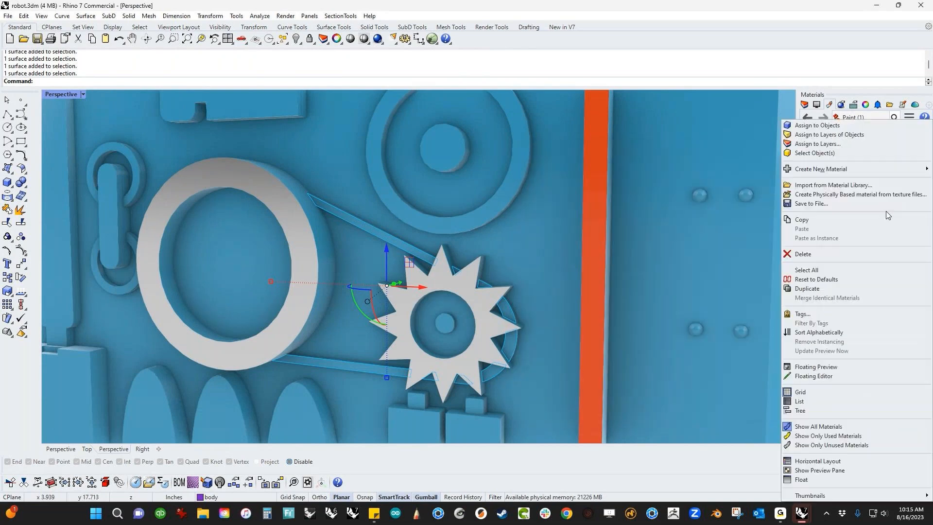
pyautogui.click(824, 125)
pyautogui.scroll(-4, 460, 230)
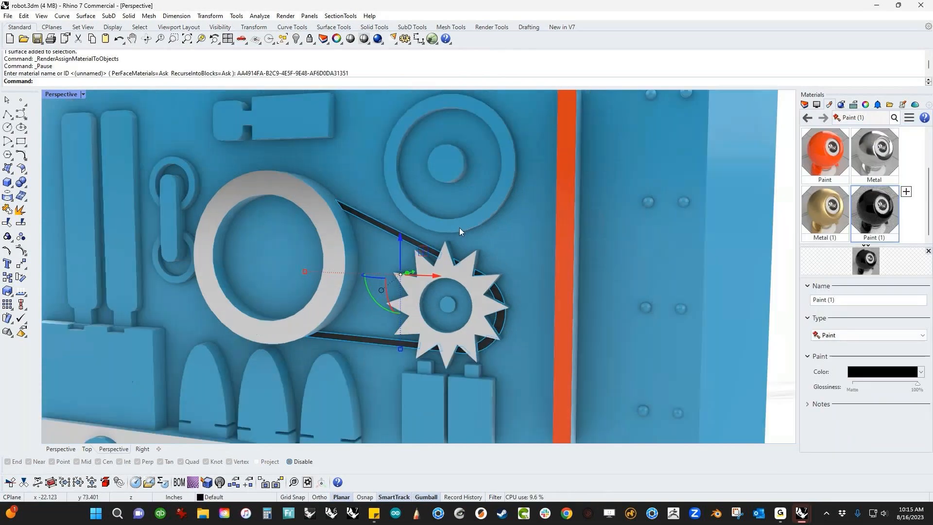
pyautogui.keyDown('shift'); pyautogui.moveTo(460, 231); pyautogui.dragTo(454, 268, button='right'); pyautogui.keyUp('shift')
pyautogui.press('Escape')
# Assign the black Paint (1) material to the front face of the thin ring above the toothed gear.
pyautogui.scroll(7, 453, 273)
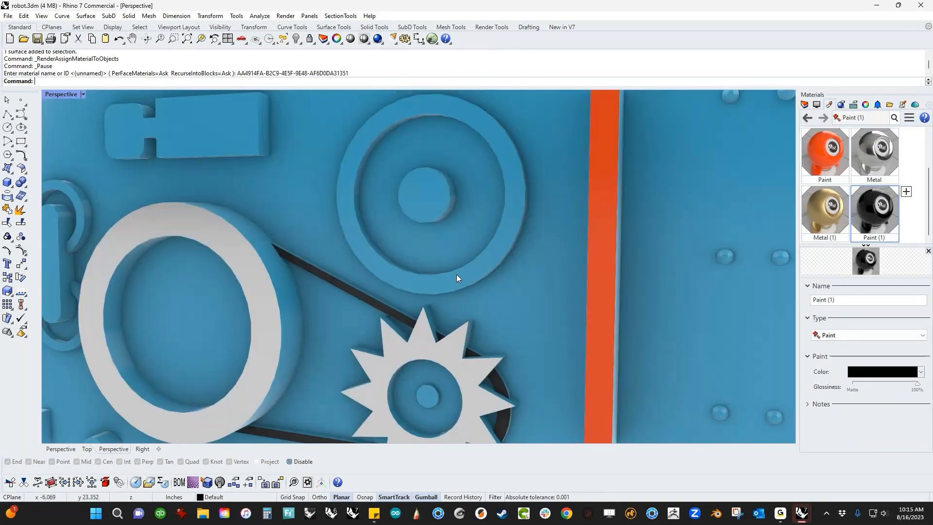
pyautogui.keyDown('ctrl'); pyautogui.keyDown('shift'); pyautogui.click(454, 281); pyautogui.keyUp('shift'); pyautogui.keyUp('ctrl')
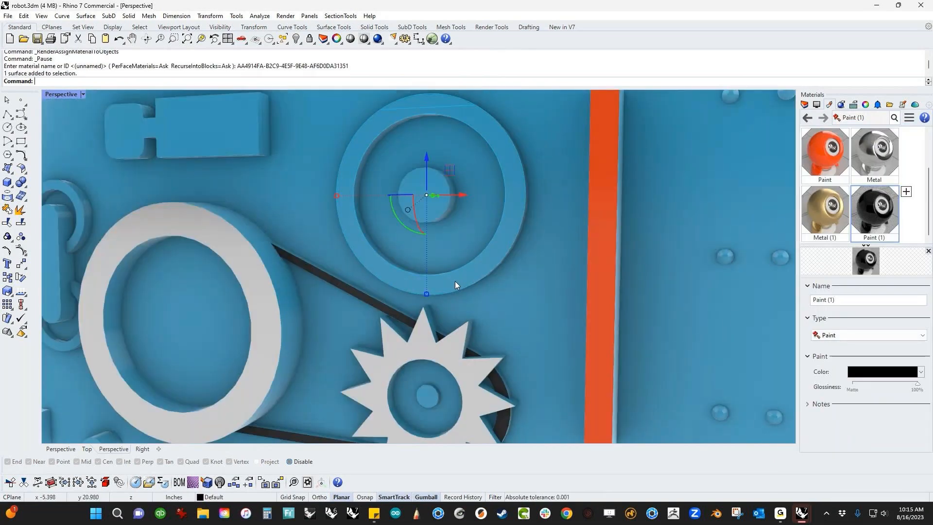
pyautogui.rightClick(873, 217)
pyautogui.click(826, 122)
pyautogui.press('Escape')
# Assign the orange Paint material to the front face of the small disc inside the black ring.
pyautogui.keyDown('ctrl'); pyautogui.keyDown('shift'); pyautogui.click(417, 197); pyautogui.keyUp('shift'); pyautogui.keyUp('ctrl')
pyautogui.rightClick(818, 171)
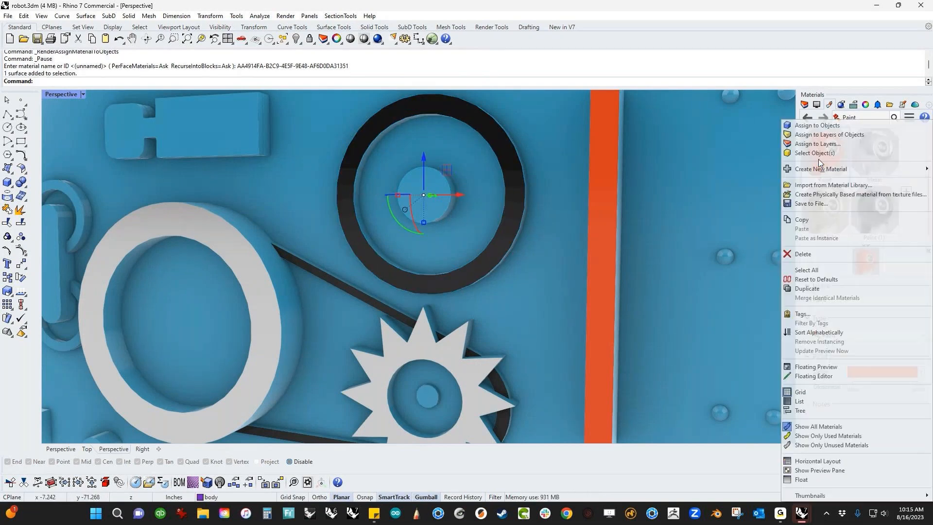
pyautogui.click(804, 127)
pyautogui.scroll(-3, 414, 214)
pyautogui.press('Escape')
# Assign the silver Metal material to the front face of the plug-shaped part above the large ring.
pyautogui.keyDown('ctrl'); pyautogui.keyDown('shift'); pyautogui.click(304, 172); pyautogui.keyUp('shift'); pyautogui.keyUp('ctrl')
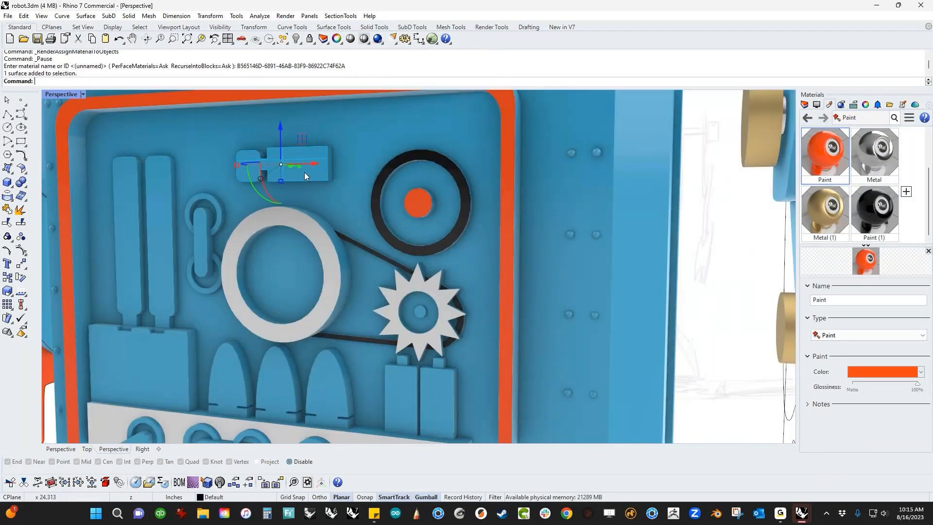
pyautogui.rightClick(867, 156)
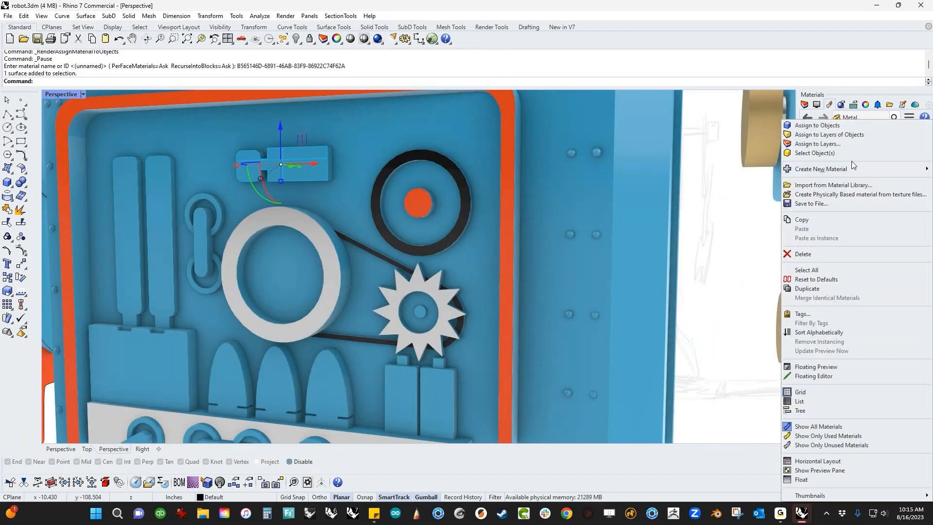
pyautogui.click(815, 128)
# Assign the gold Metal (1) material to the front faces of the vertical link bar and its two small rings.
pyautogui.moveTo(263, 267); pyautogui.dragTo(371, 275, button='right')
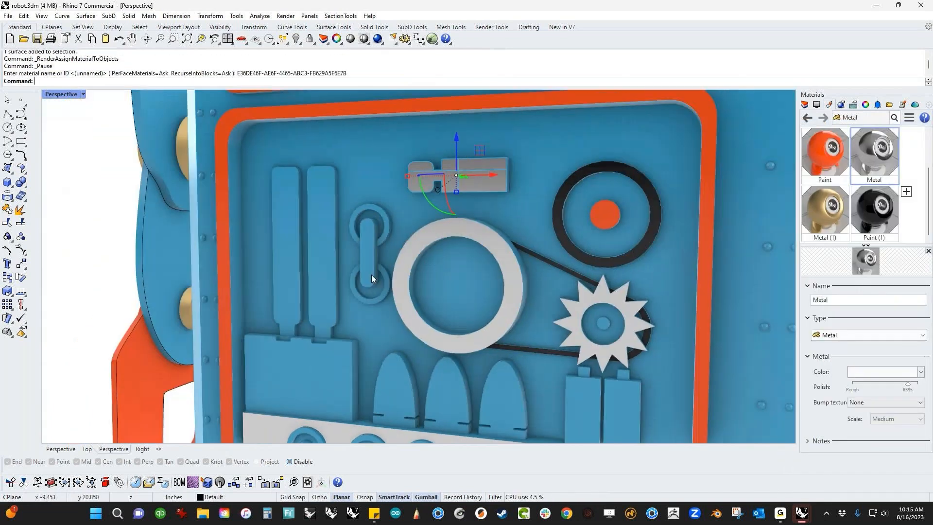
pyautogui.click(371, 275)
pyautogui.scroll(6, 381, 242)
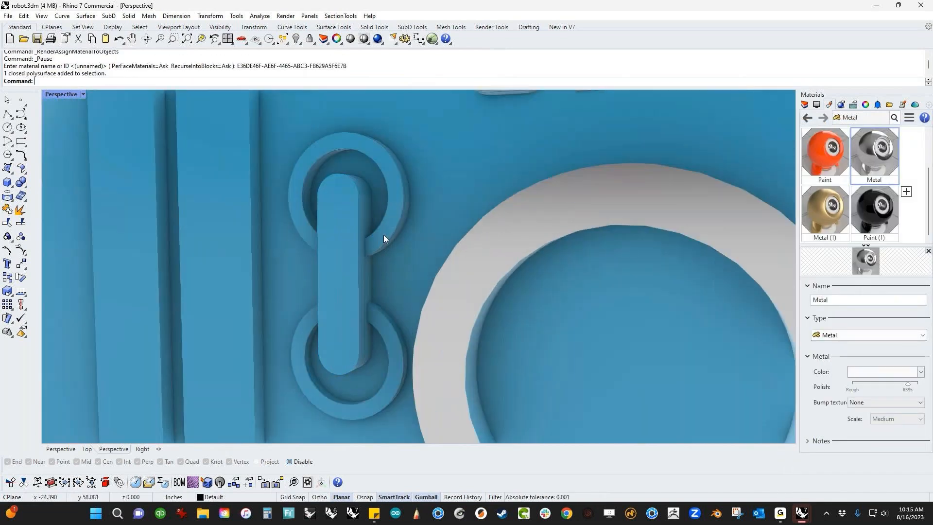
pyautogui.click(383, 238)
pyautogui.click(417, 268)
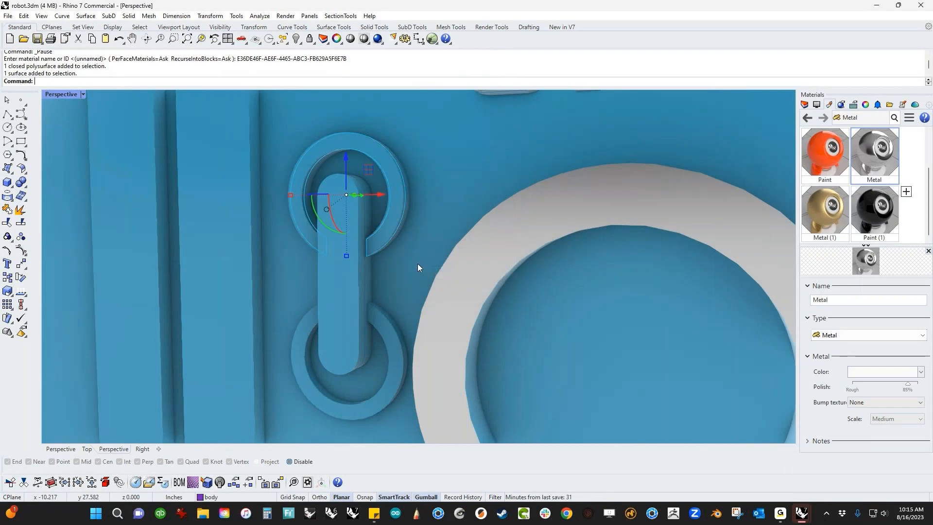
pyautogui.press('Escape')
pyautogui.click(391, 225)
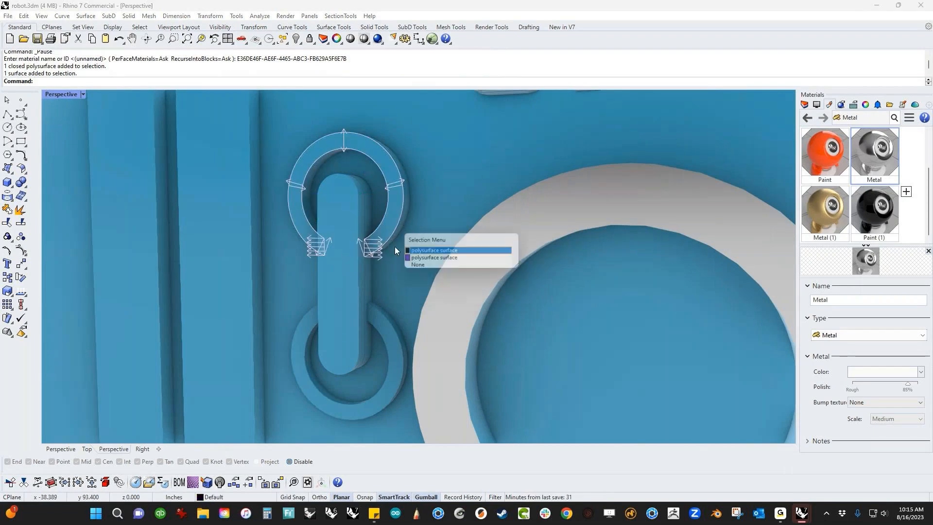
pyautogui.click(421, 252)
pyautogui.keyDown('shift'); pyautogui.click(384, 326); pyautogui.keyUp('shift')
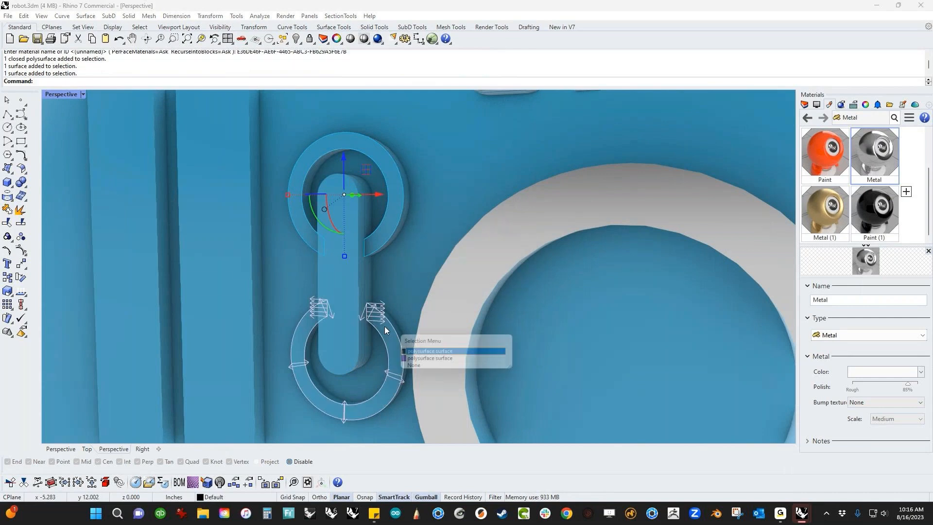
pyautogui.click(422, 356)
pyautogui.rightClick(831, 211)
pyautogui.click(814, 126)
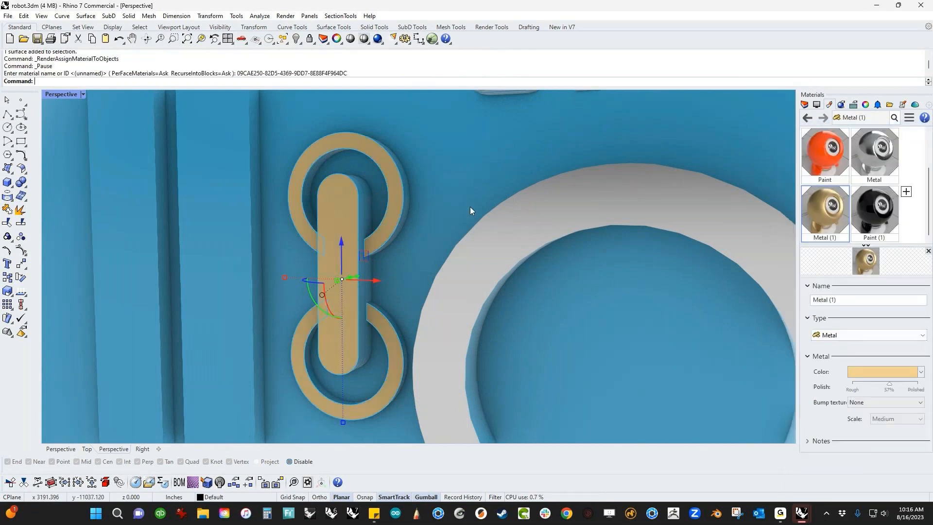
pyautogui.press('Escape')
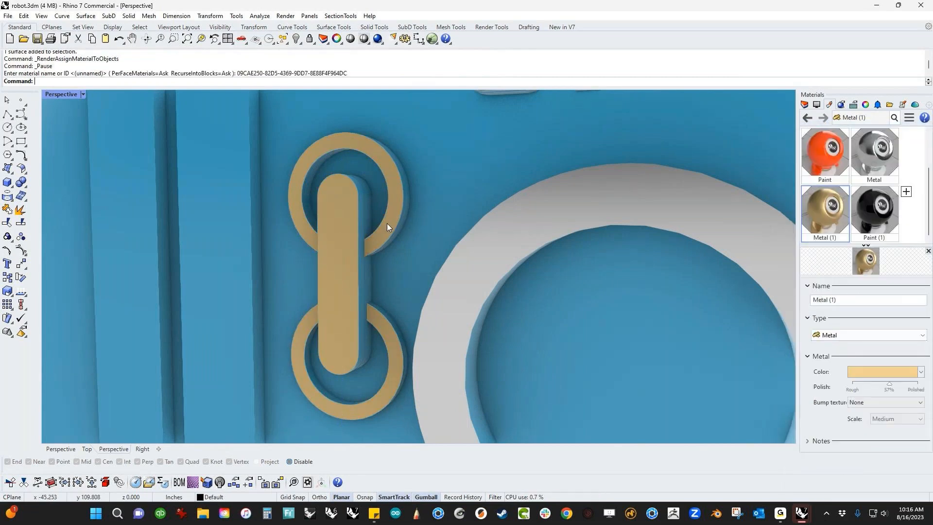
# Reassign the front faces of the link bar's two small rings to the black Paint (1) material.
pyautogui.keyDown('ctrl'); pyautogui.keyDown('shift'); pyautogui.click(387, 223); pyautogui.keyUp('shift'); pyautogui.keyUp('ctrl')
pyautogui.press('Escape')
pyautogui.press('Escape')
pyautogui.keyDown('ctrl'); pyautogui.keyDown('shift'); pyautogui.click(382, 240); pyautogui.keyUp('shift'); pyautogui.keyUp('ctrl')
pyautogui.keyDown('ctrl'); pyautogui.keyDown('shift'); pyautogui.click(382, 242); pyautogui.keyUp('shift'); pyautogui.keyUp('ctrl')
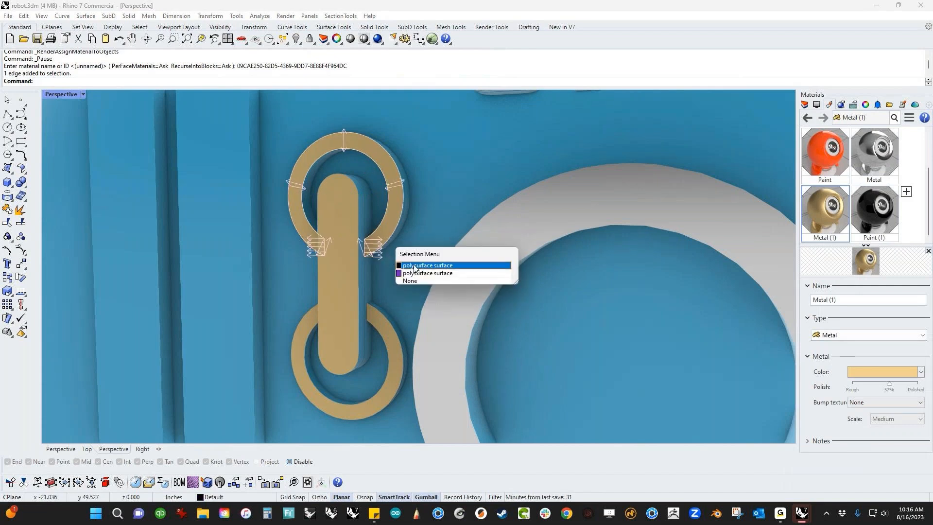
pyautogui.click(415, 265)
pyautogui.keyDown('ctrl'); pyautogui.keyDown('shift'); pyautogui.click(383, 331); pyautogui.keyUp('shift'); pyautogui.keyUp('ctrl')
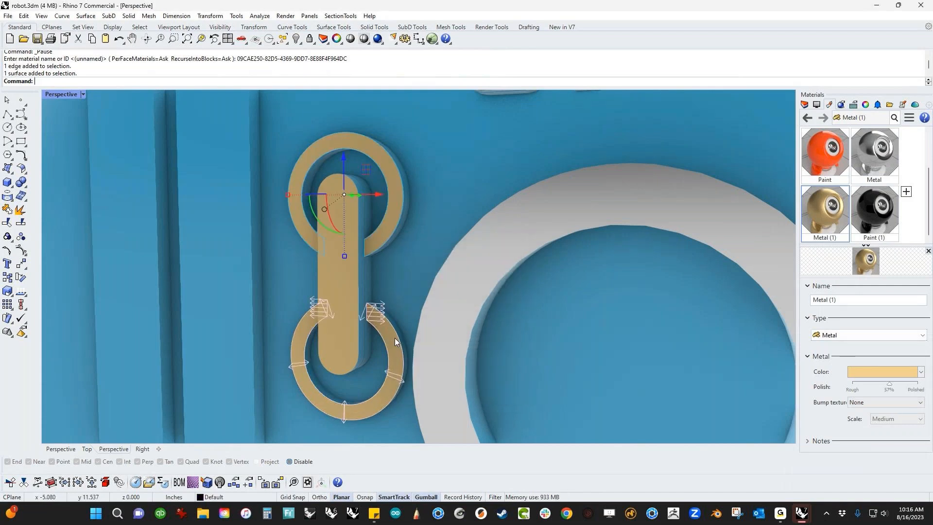
pyautogui.click(476, 364)
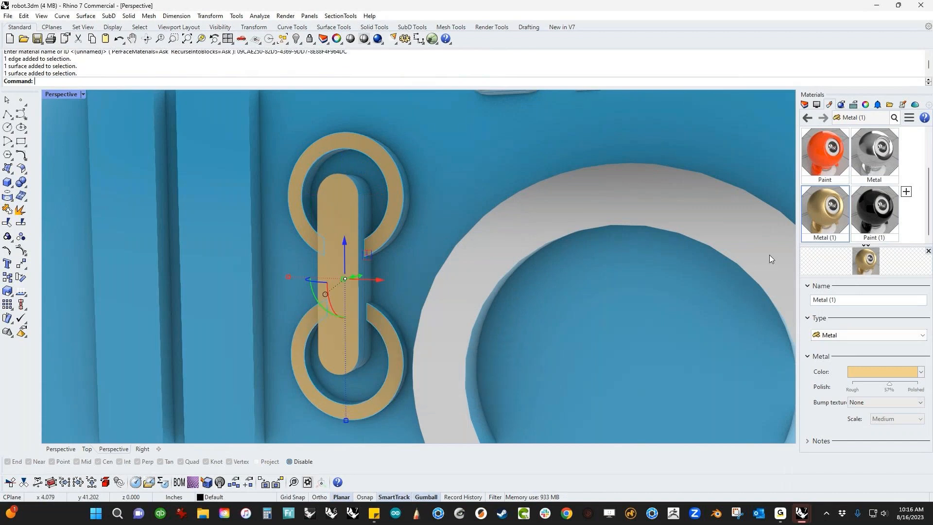
pyautogui.rightClick(871, 220)
pyautogui.click(836, 122)
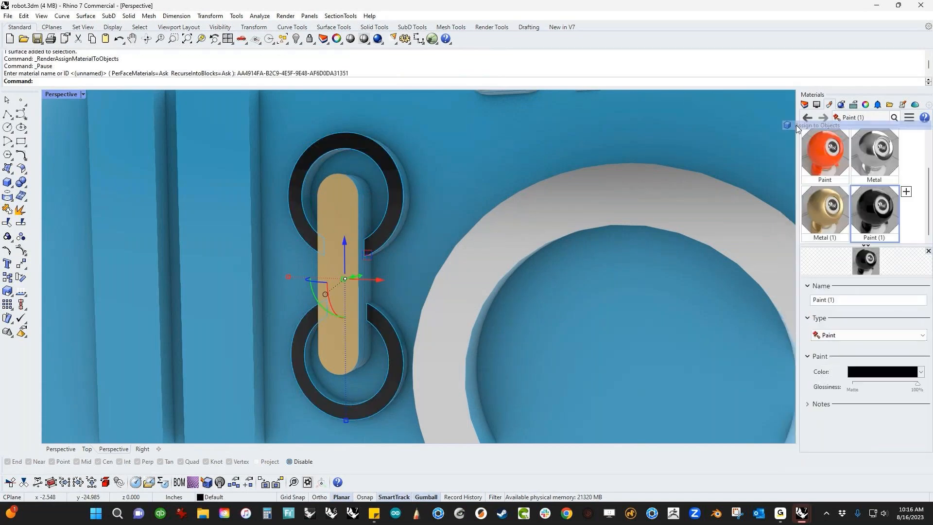
pyautogui.scroll(-3, 444, 231)
pyautogui.press('Escape')
# Assign the orange Paint material to the front faces of the two tall vertical bars, and reapply the Rendered display mode.
pyautogui.scroll(-3, 361, 282)
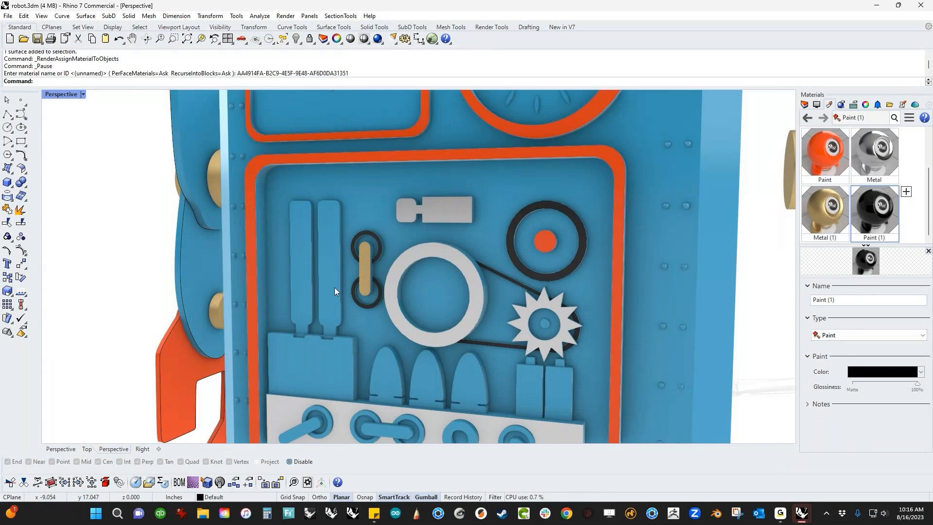
pyautogui.scroll(3, 334, 287)
pyautogui.keyDown('ctrl'); pyautogui.keyDown('shift'); pyautogui.click(334, 286); pyautogui.keyUp('shift'); pyautogui.keyUp('ctrl')
pyautogui.keyDown('ctrl'); pyautogui.keyDown('shift'); pyautogui.click(334, 287); pyautogui.keyUp('shift'); pyautogui.keyUp('ctrl')
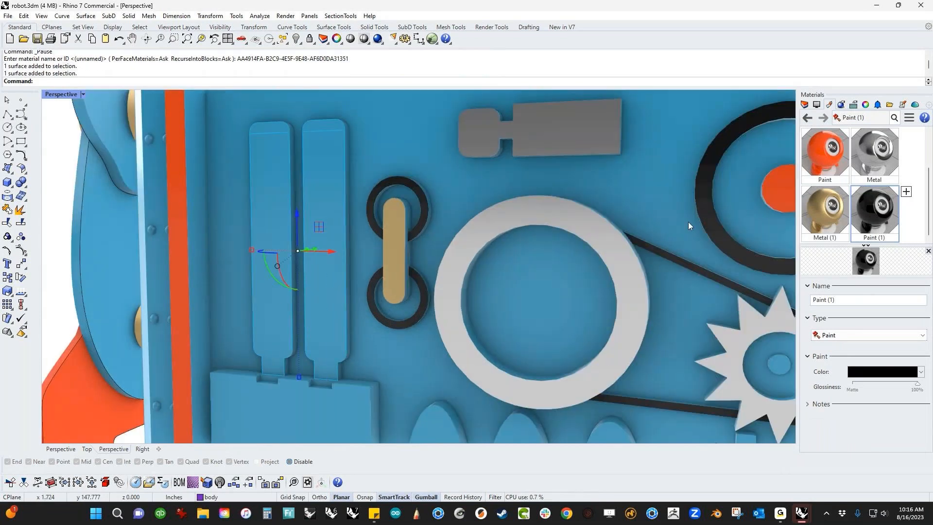
pyautogui.rightClick(825, 161)
pyautogui.click(835, 122)
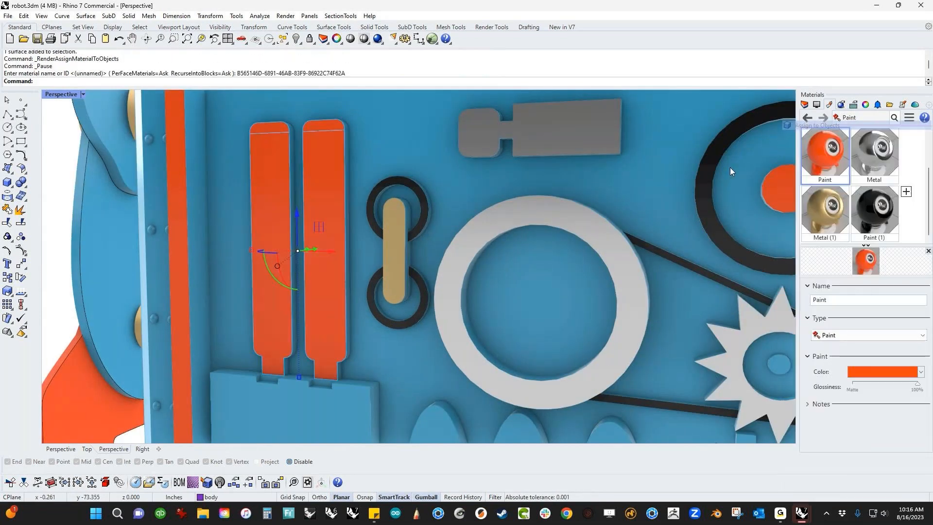
pyautogui.scroll(-3, 367, 275)
pyautogui.press('Escape')
pyautogui.hotkey('ctrl', 'alt', 'r')
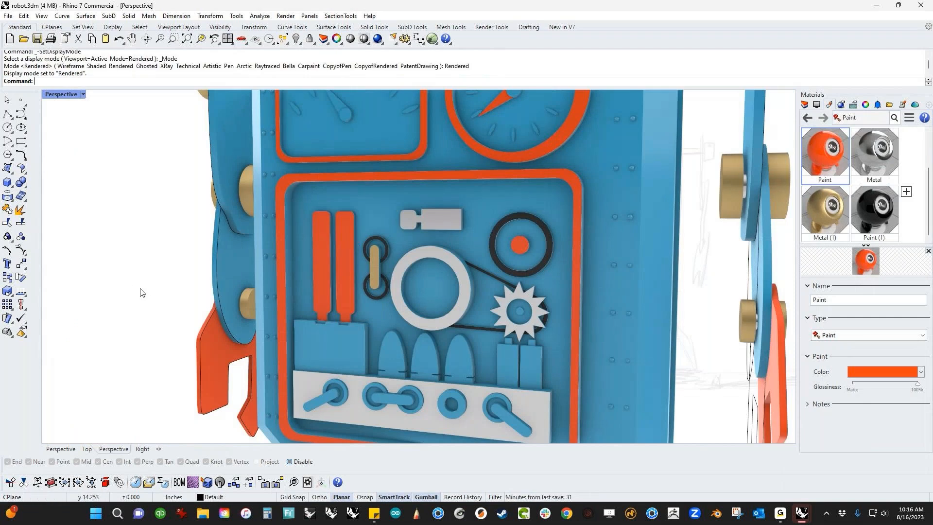
# Assign the gold Metal (1) material to the front face of the wide block below the two tall orange bars.
pyautogui.keyDown('ctrl'); pyautogui.keyDown('shift'); pyautogui.click(340, 359); pyautogui.keyUp('shift'); pyautogui.keyUp('ctrl')
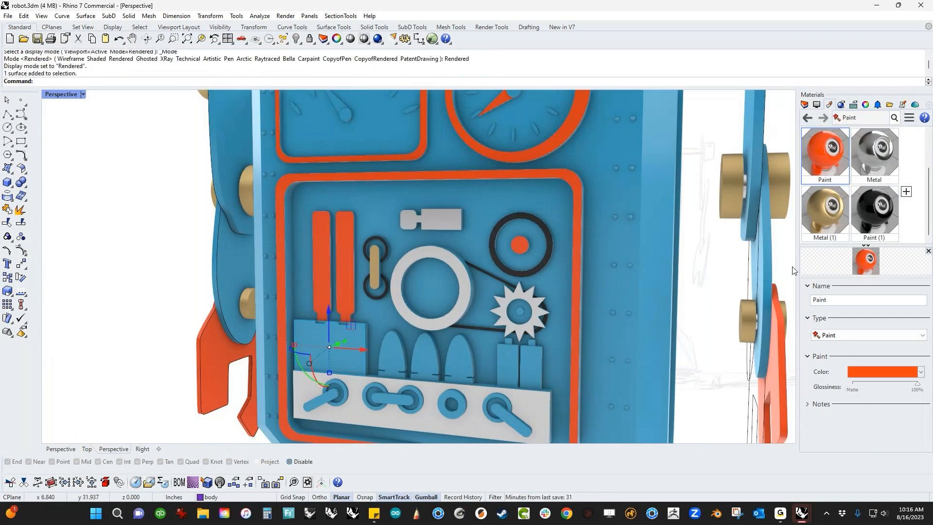
pyautogui.click(832, 225)
pyautogui.rightClick(832, 226)
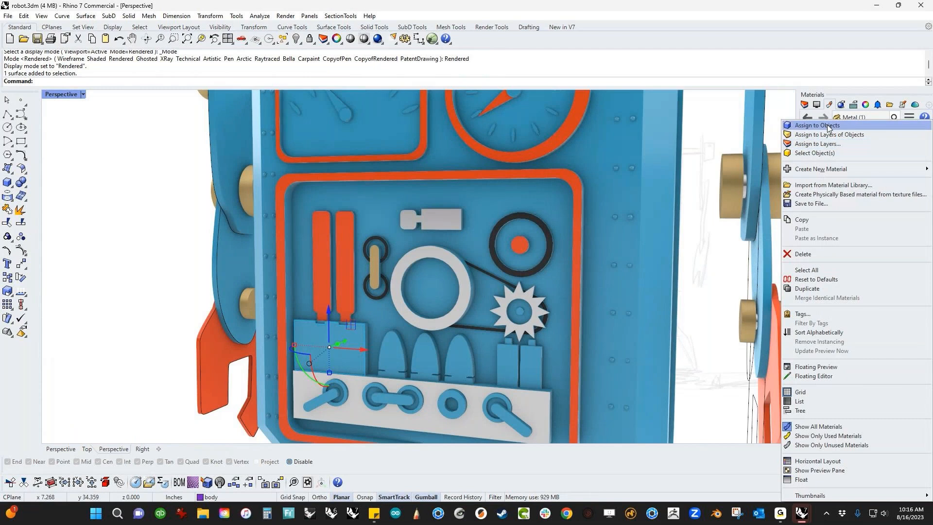
pyautogui.click(827, 124)
pyautogui.press('Escape')
pyautogui.scroll(-4, 418, 353)
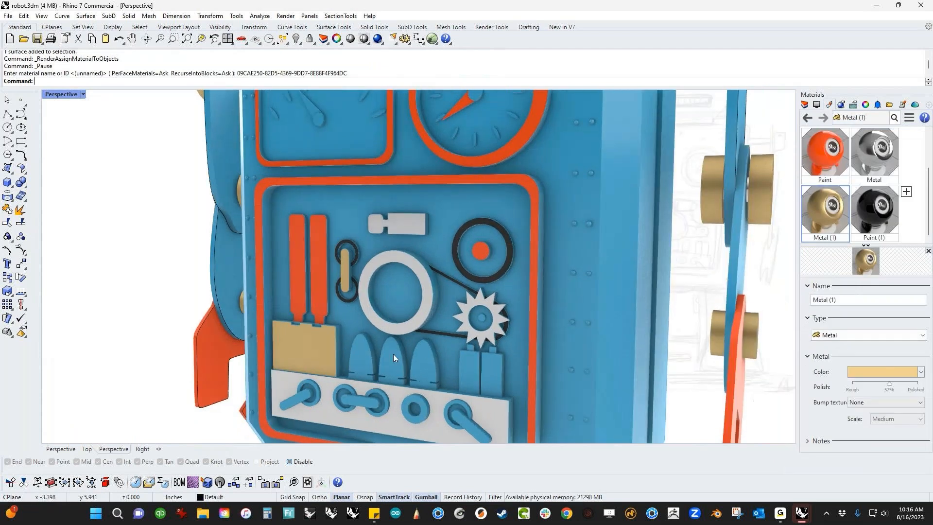
pyautogui.click(377, 355)
pyautogui.keyDown('shift'); pyautogui.click(492, 355); pyautogui.keyUp('shift')
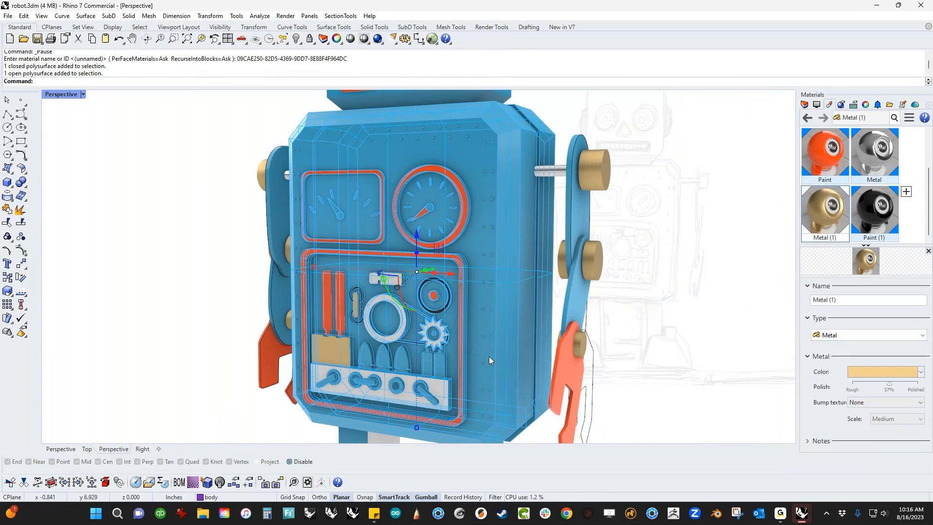
pyautogui.press('Escape')
# Assign the black Paint (1) material to the front faces of the first four rings on the switch plate.
pyautogui.scroll(5, 406, 369)
pyautogui.scroll(5, 321, 361)
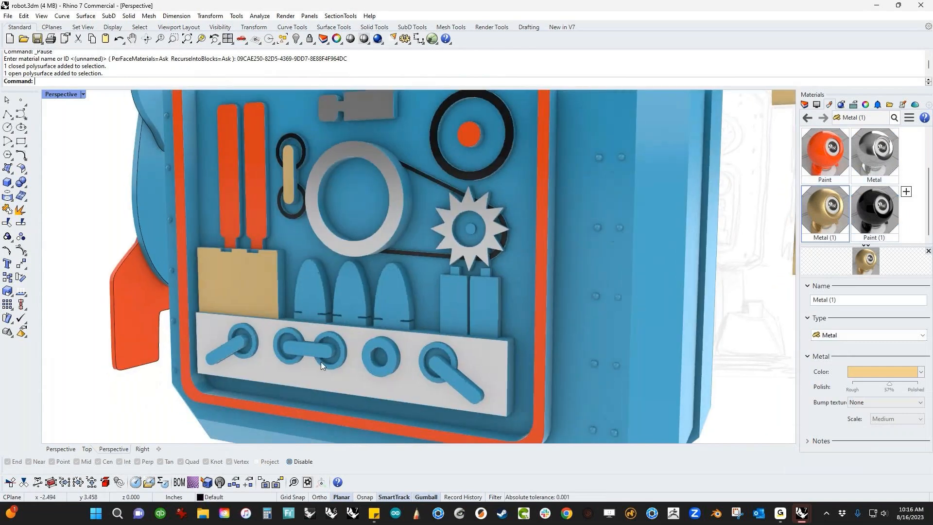
pyautogui.click(162, 346)
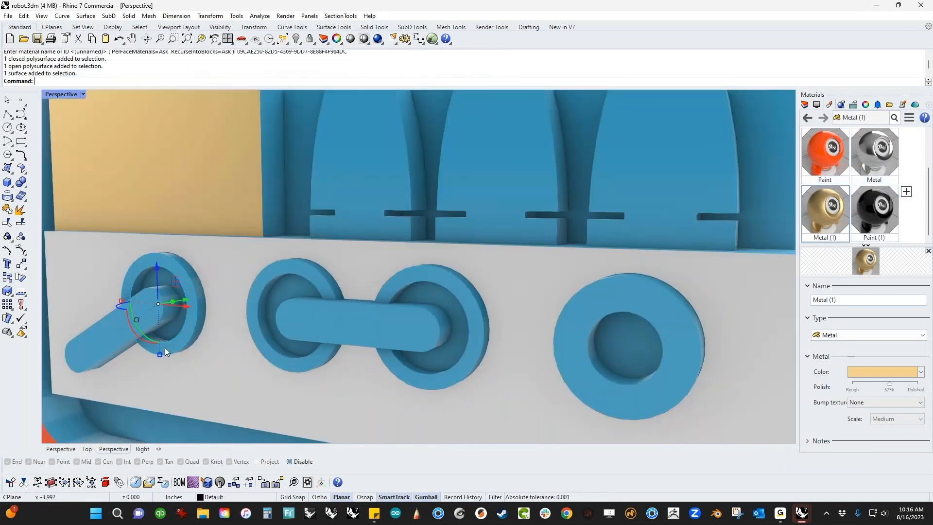
pyautogui.keyDown('shift'); pyautogui.click(270, 356); pyautogui.keyUp('shift')
pyautogui.keyDown('shift'); pyautogui.click(413, 376); pyautogui.keyUp('shift')
pyautogui.keyDown('shift'); pyautogui.click(588, 391); pyautogui.keyUp('shift')
pyautogui.click(865, 227)
pyautogui.rightClick(866, 227)
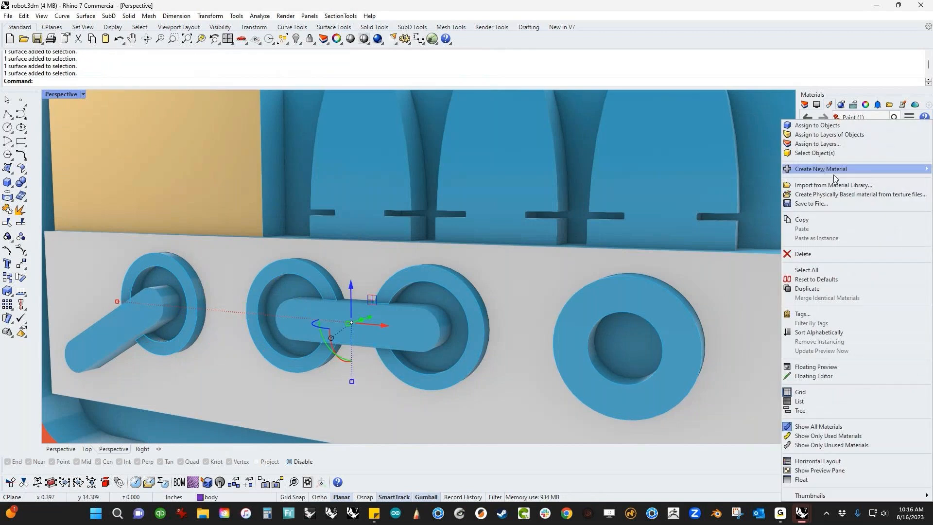
pyautogui.click(870, 124)
# Assign the orange Paint material to the front faces of the three levers on the switch plate.
pyautogui.scroll(-5, 358, 313)
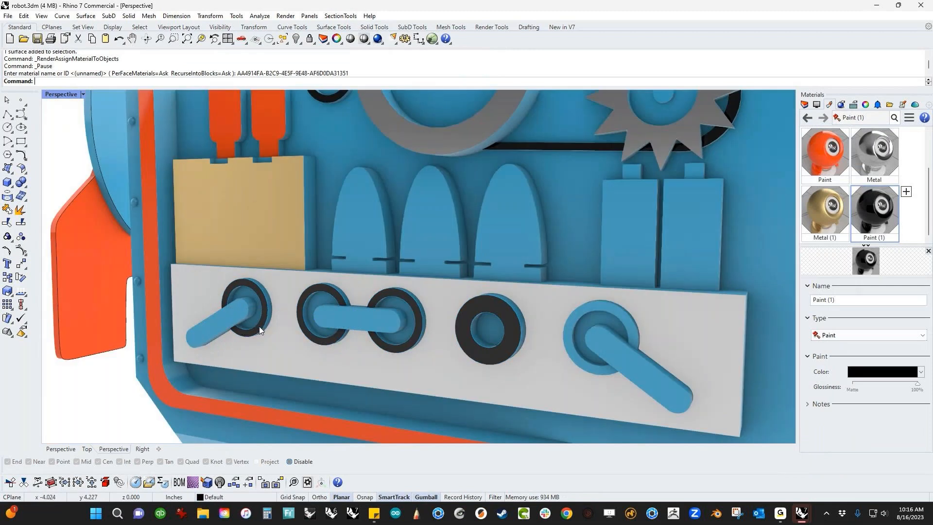
pyautogui.click(211, 328)
pyautogui.keyDown('shift'); pyautogui.click(350, 322); pyautogui.keyUp('shift')
pyautogui.keyDown('shift'); pyautogui.click(375, 321); pyautogui.keyUp('shift')
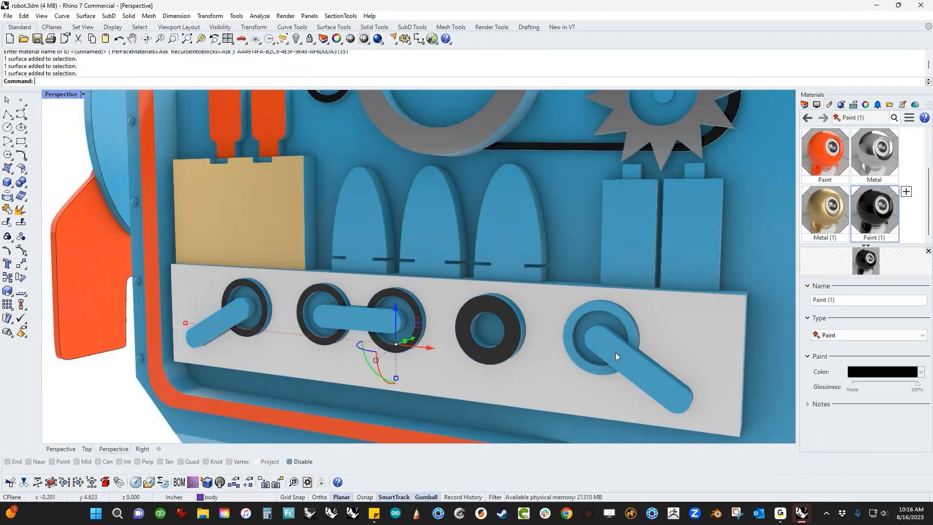
pyautogui.click(825, 161)
pyautogui.rightClick(825, 161)
pyautogui.click(821, 125)
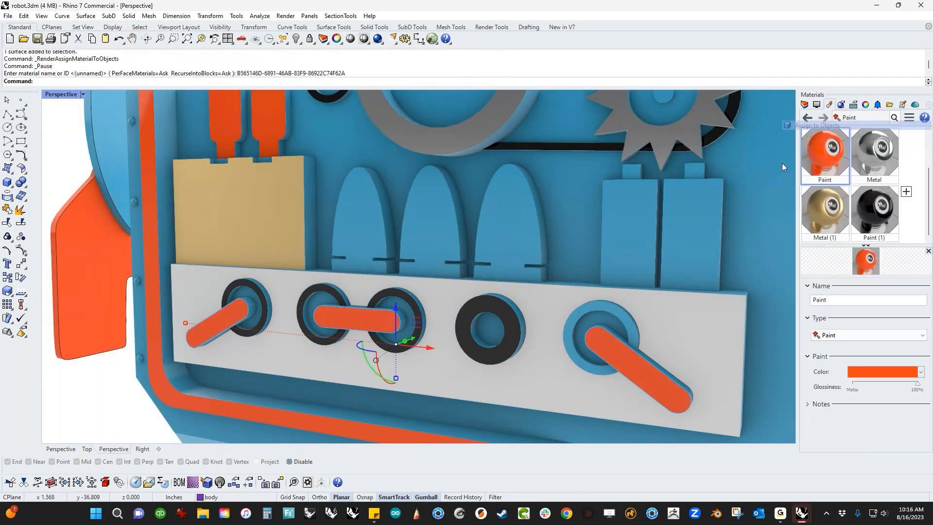
# Assign the black Paint (1) material to the front face of the ring behind the long diagonal lever, and clear the selection.
pyautogui.scroll(3, 611, 314)
pyautogui.scroll(3, 618, 316)
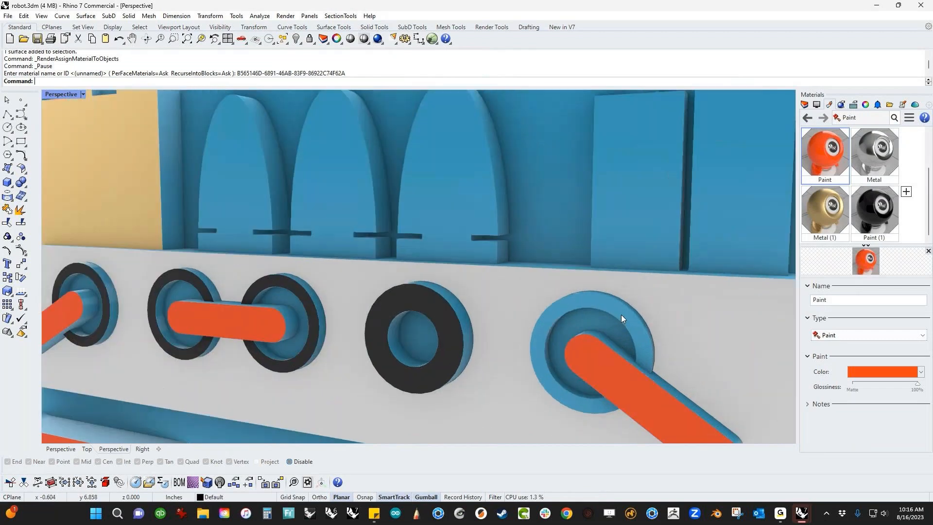
pyautogui.click(621, 316)
pyautogui.click(877, 220)
pyautogui.rightClick(877, 220)
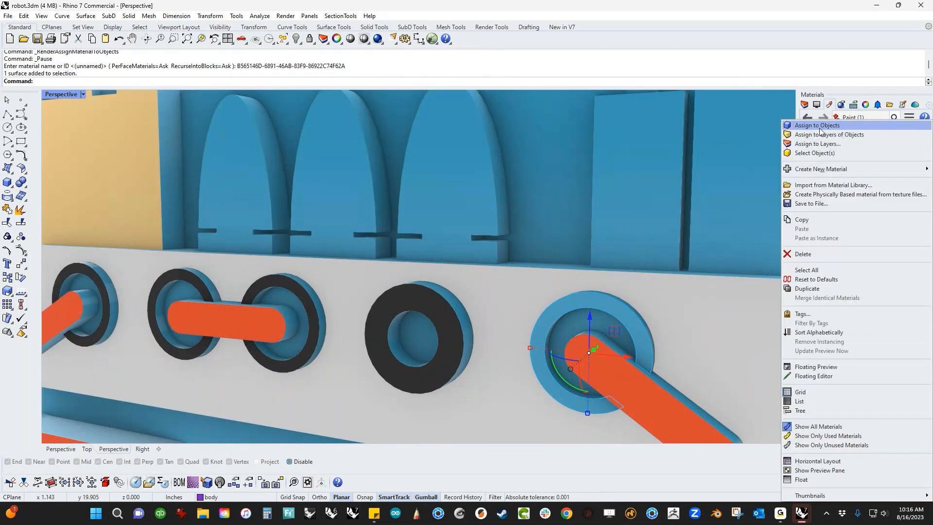
pyautogui.click(820, 124)
pyautogui.scroll(-5, 605, 254)
pyautogui.press('Escape')
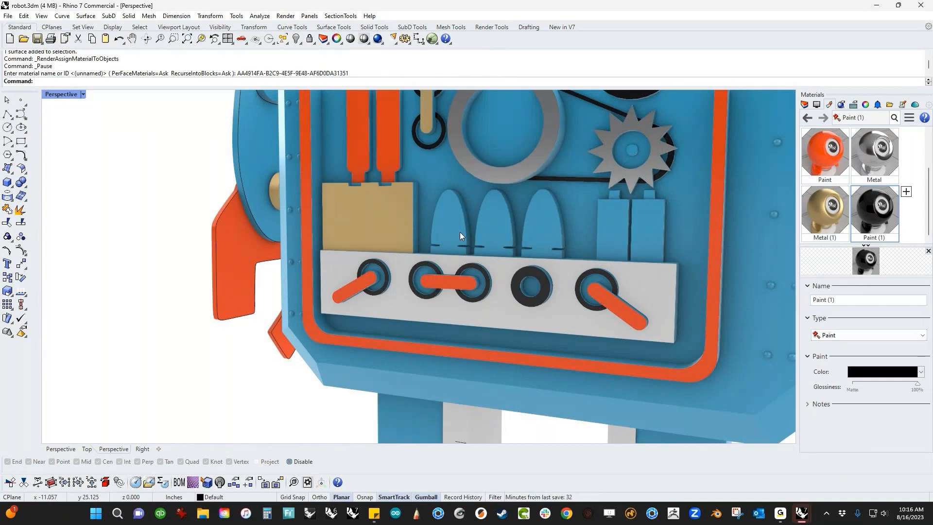
# Assign the silver Metal material to the front faces of the three bullet-shaped parts above the switch plate.
pyautogui.keyDown('shift'); pyautogui.click(454, 232); pyautogui.keyUp('shift')
pyautogui.keyDown('shift'); pyautogui.click(495, 230); pyautogui.keyUp('shift')
pyautogui.keyDown('shift'); pyautogui.click(552, 237); pyautogui.keyUp('shift')
pyautogui.click(874, 152)
pyautogui.rightClick(874, 152)
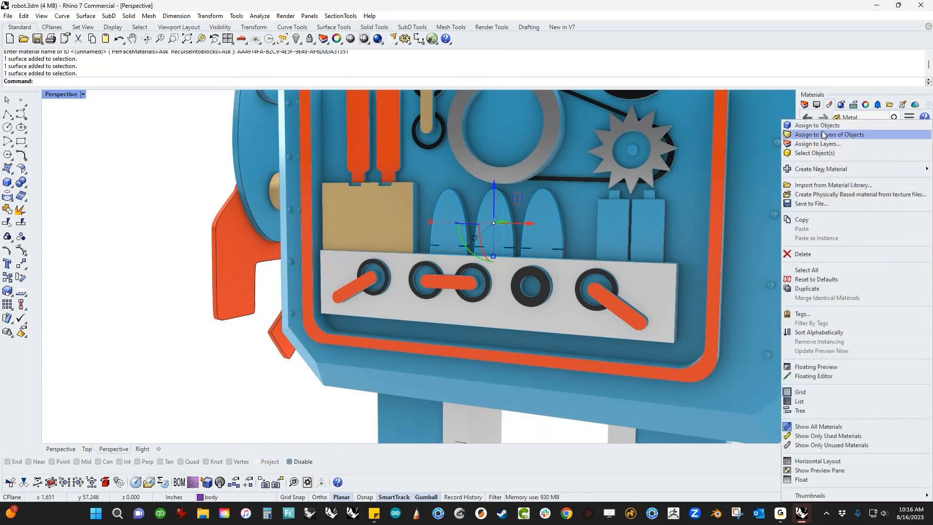
pyautogui.click(826, 125)
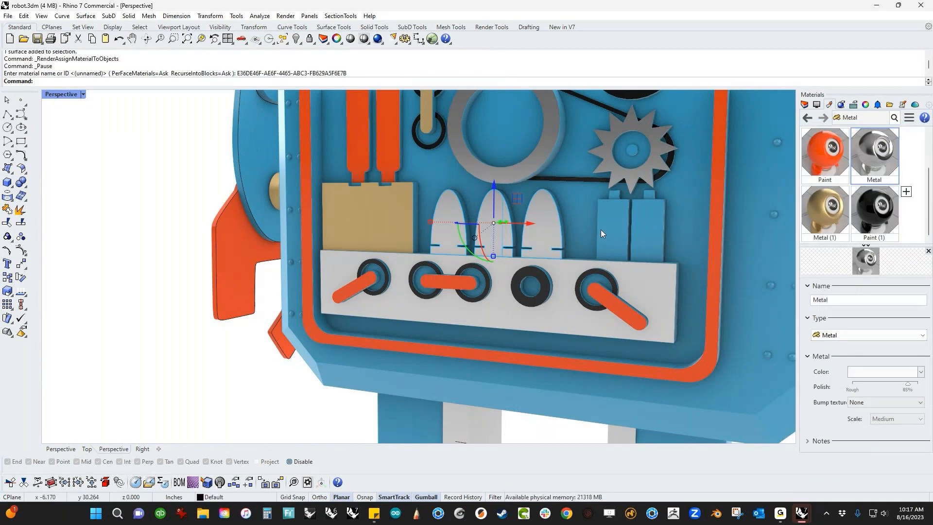
# Assign the black Paint (1) material to the front faces of the two rectangular blocks below the gear.
pyautogui.keyDown('shift'); pyautogui.click(612, 238); pyautogui.keyUp('shift')
pyautogui.keyDown('shift'); pyautogui.click(648, 232); pyautogui.keyUp('shift')
pyautogui.click(879, 213)
pyautogui.rightClick(879, 214)
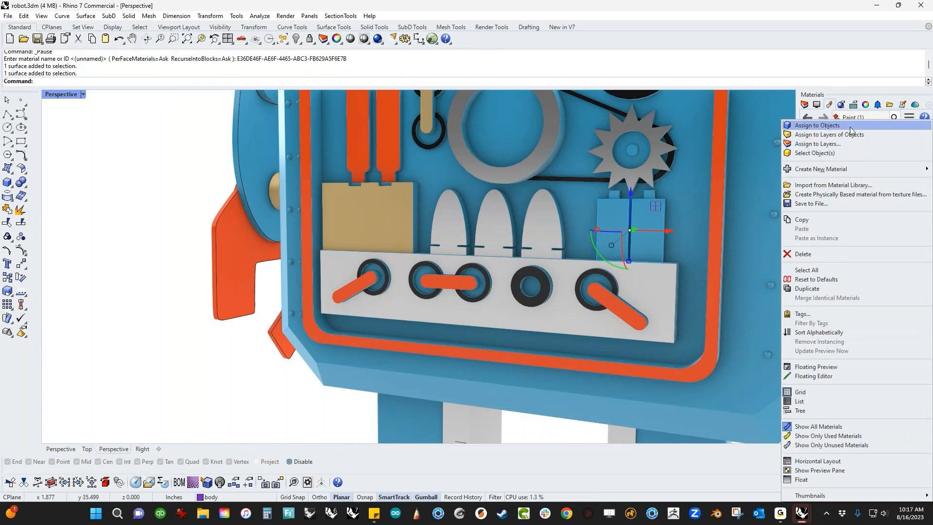
pyautogui.click(850, 126)
# Assign the silver Metal material to the front faces of the small tabs on top of the two black blocks.
pyautogui.scroll(3, 649, 190)
pyautogui.scroll(2, 647, 204)
pyautogui.press('Escape')
pyautogui.click(650, 214)
pyautogui.keyDown('shift'); pyautogui.click(532, 210); pyautogui.keyUp('shift')
pyautogui.click(876, 168)
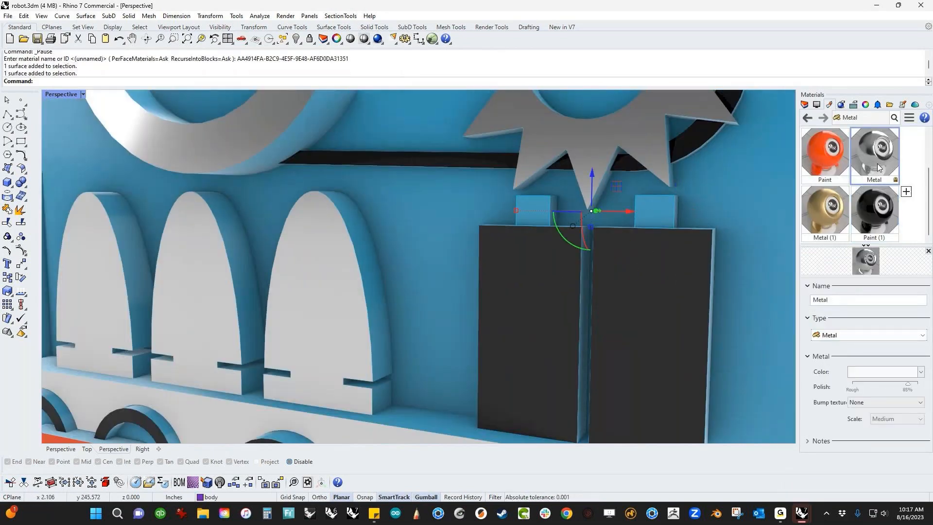
pyautogui.rightClick(870, 158)
pyautogui.click(835, 124)
# Assign the orange Paint material to the front face of the rectangular gauge's pointer.
pyautogui.scroll(-3, 695, 209)
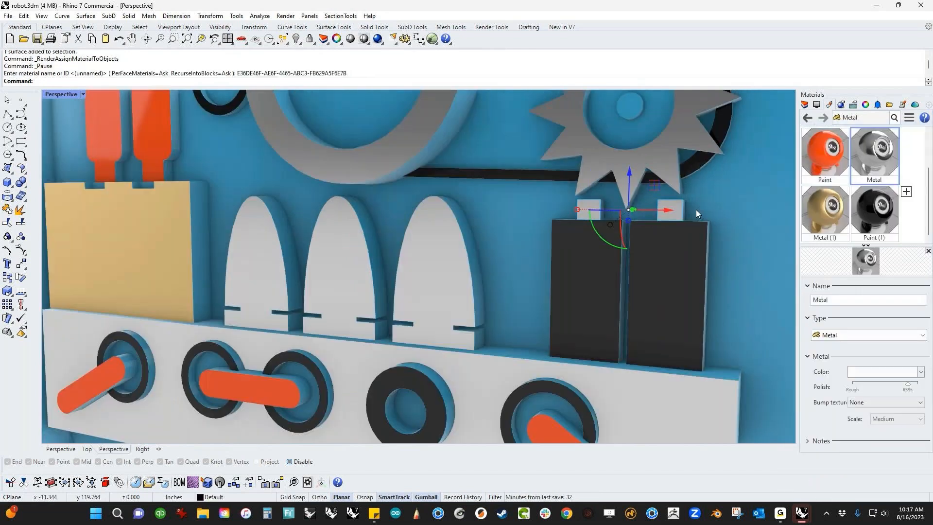
pyautogui.scroll(-3, 613, 287)
pyautogui.scroll(-4, 596, 310)
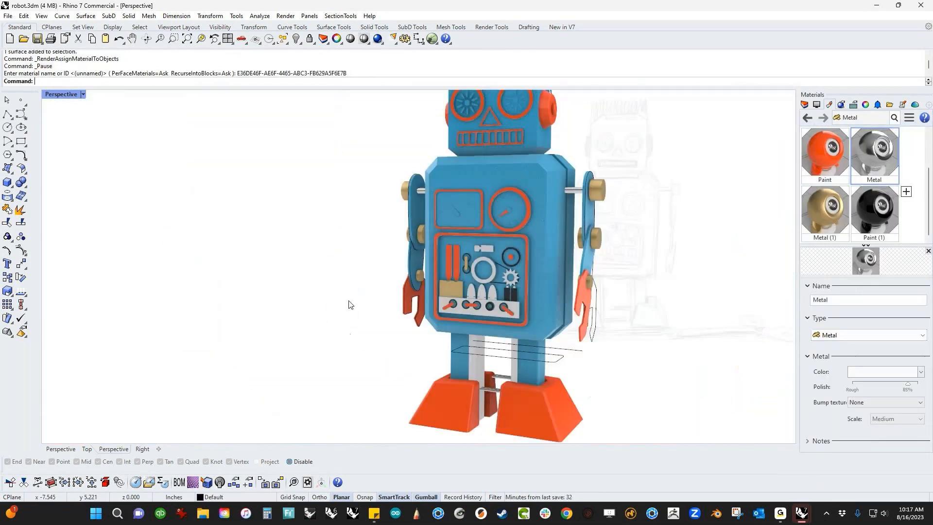
pyautogui.scroll(8, 301, 275)
pyautogui.click(417, 310)
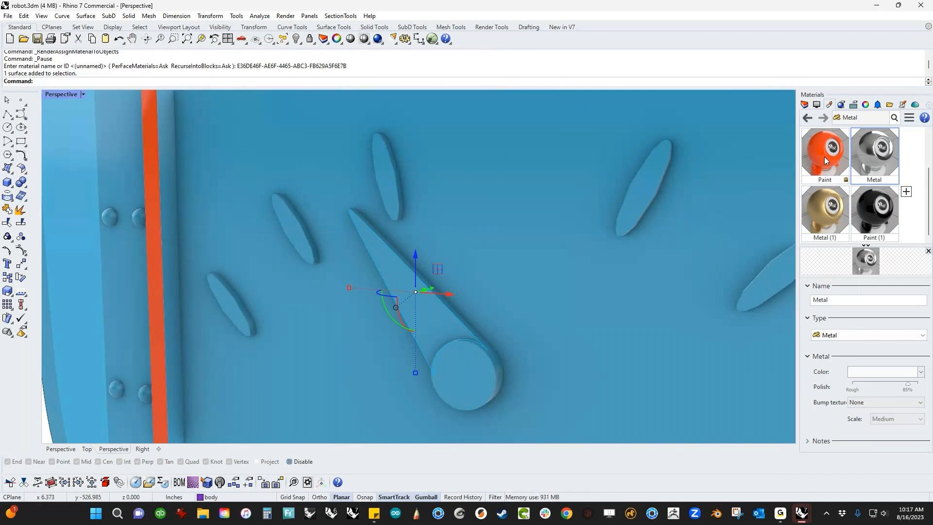
pyautogui.rightClick(825, 161)
pyautogui.click(836, 125)
# Create a new white Plastic material.
pyautogui.scroll(-3, 398, 254)
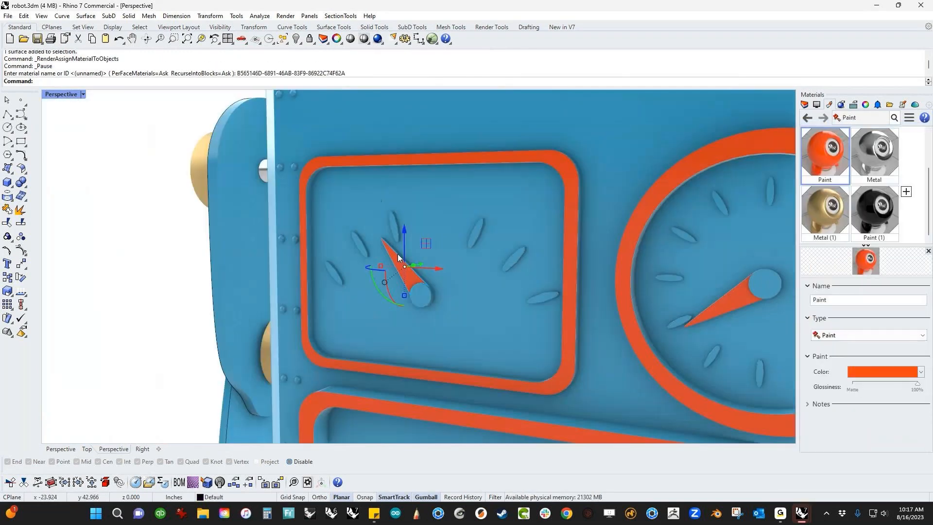
pyautogui.scroll(-4, 398, 253)
pyautogui.click(906, 191)
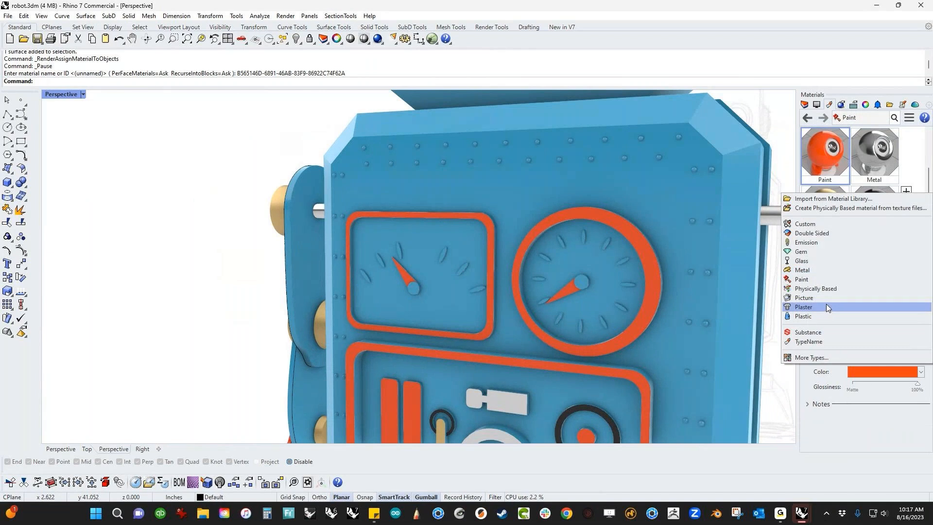
pyautogui.click(824, 316)
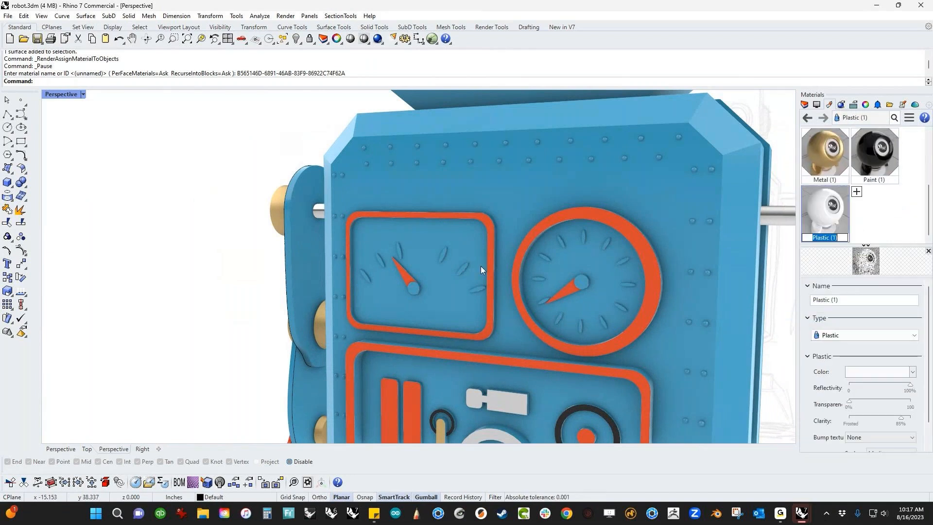
# Assign the white Plastic (1) material to the front faces of the rectangular gauge's six tick marks and pointer hub.
pyautogui.scroll(6, 371, 273)
pyautogui.click(352, 283)
pyautogui.keyDown('shift'); pyautogui.click(459, 194); pyautogui.keyUp('shift')
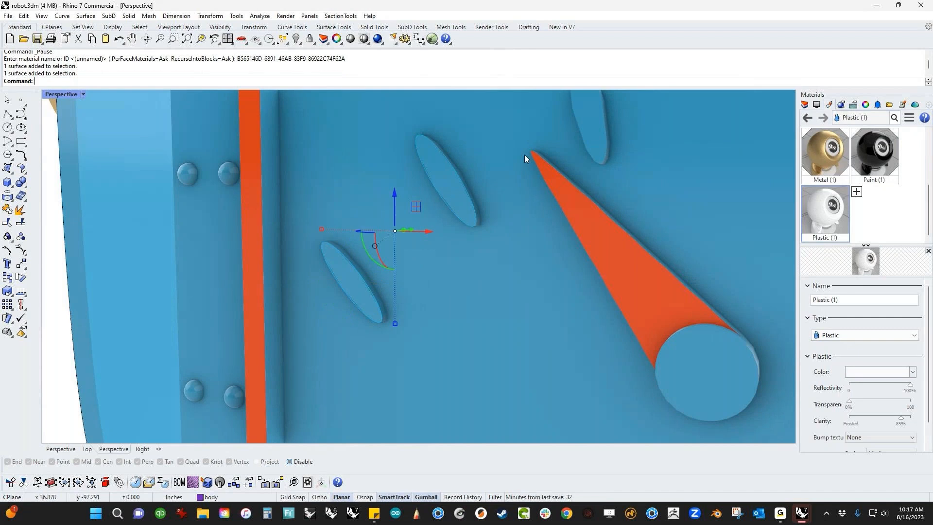
pyautogui.keyDown('shift'); pyautogui.click(597, 124); pyautogui.keyUp('shift')
pyautogui.scroll(-5, 576, 167)
pyautogui.moveTo(578, 173); pyautogui.dragTo(492, 215, button='right')
pyautogui.scroll(4, 493, 214)
pyautogui.keyDown('shift'); pyautogui.click(475, 234); pyautogui.keyUp('shift')
pyautogui.keyDown('shift'); pyautogui.click(581, 323); pyautogui.keyUp('shift')
pyautogui.keyDown('shift'); pyautogui.click(658, 431); pyautogui.keyUp('shift')
pyautogui.keyDown('shift'); pyautogui.click(339, 408); pyautogui.keyUp('shift')
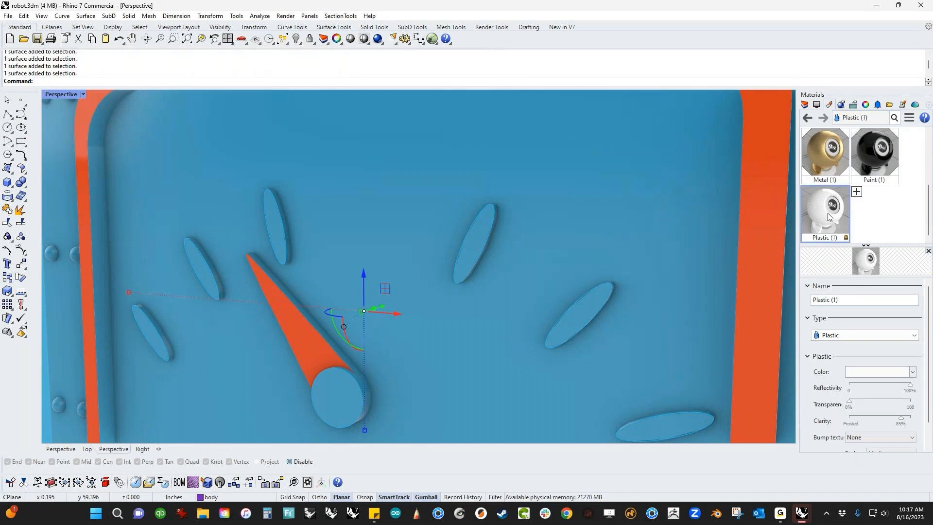
pyautogui.rightClick(810, 189)
pyautogui.click(811, 125)
pyautogui.scroll(-5, 550, 239)
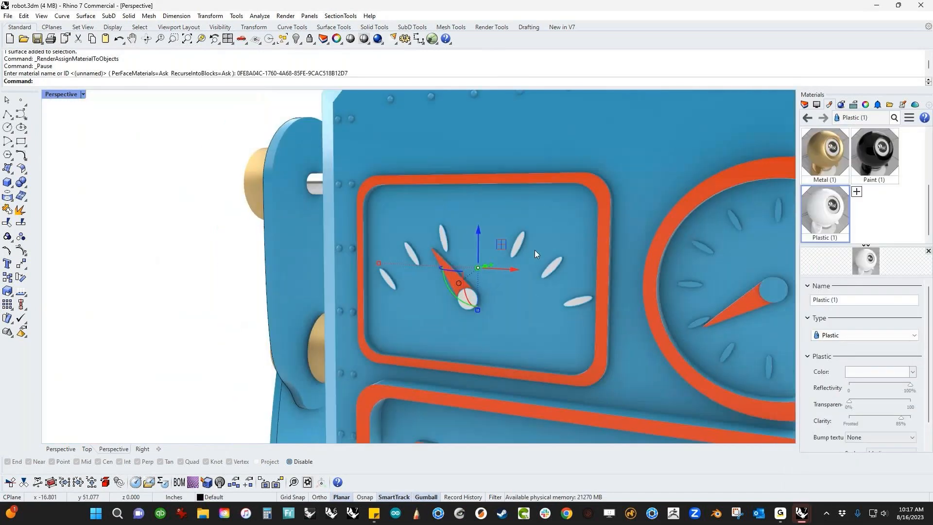
# Assign the white Plastic (1) material to the front faces of the round gauge's pointer hub and its tick marks.
pyautogui.moveTo(529, 293); pyautogui.dragTo(310, 305, button='right')
pyautogui.scroll(5, 560, 256)
pyautogui.click(564, 224)
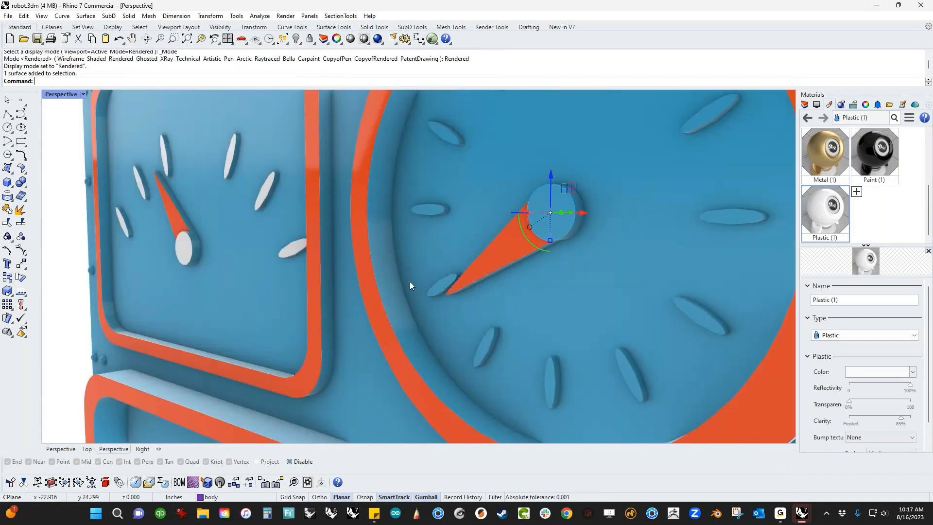
pyautogui.scroll(3, 435, 289)
pyautogui.keyDown('shift'); pyautogui.click(444, 275); pyautogui.keyUp('shift')
pyautogui.keyDown('shift'); pyautogui.click(514, 377); pyautogui.keyUp('shift')
pyautogui.keyDown('shift'); pyautogui.click(502, 374); pyautogui.keyUp('shift')
pyautogui.keyDown('shift'); pyautogui.click(608, 421); pyautogui.keyUp('shift')
pyautogui.scroll(-5, 613, 355)
pyautogui.keyDown('shift'); pyautogui.moveTo(605, 335); pyautogui.dragTo(512, 337, button='right'); pyautogui.keyUp('shift')
pyautogui.scroll(2, 512, 337)
pyautogui.scroll(2, 419, 348)
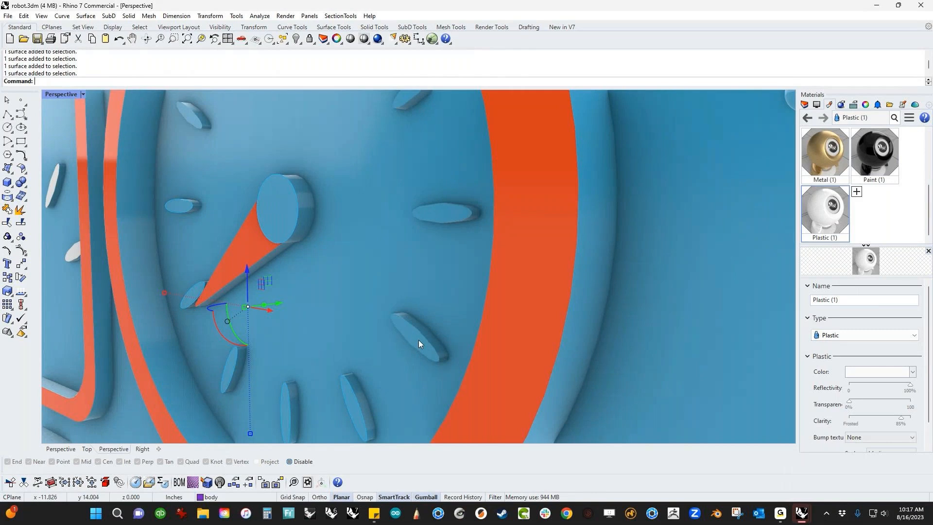
pyautogui.scroll(-4, 412, 234)
pyautogui.keyDown('shift'); pyautogui.moveTo(412, 235); pyautogui.dragTo(432, 311, button='right'); pyautogui.keyUp('shift')
pyautogui.scroll(3, 460, 319)
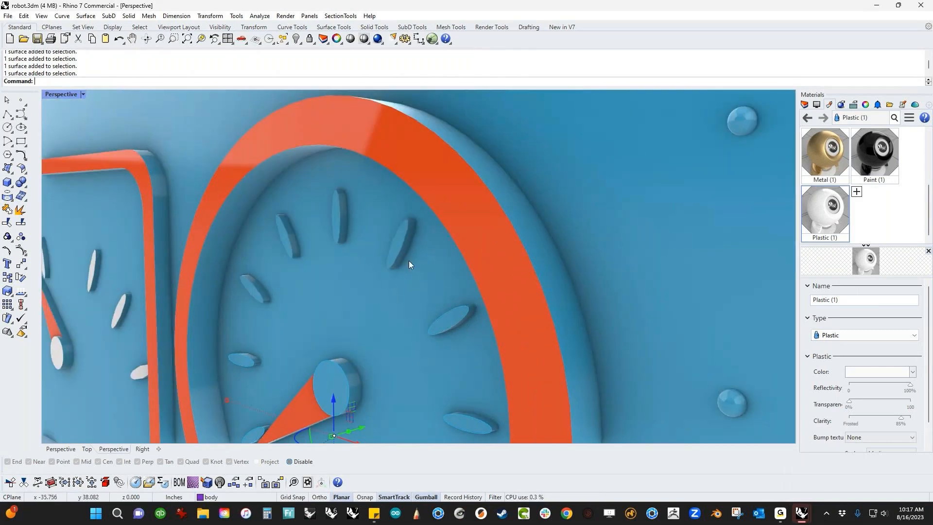
pyautogui.keyDown('ctrl'); pyautogui.keyDown('shift'); pyautogui.click(398, 243); pyautogui.keyUp('shift'); pyautogui.keyUp('ctrl')
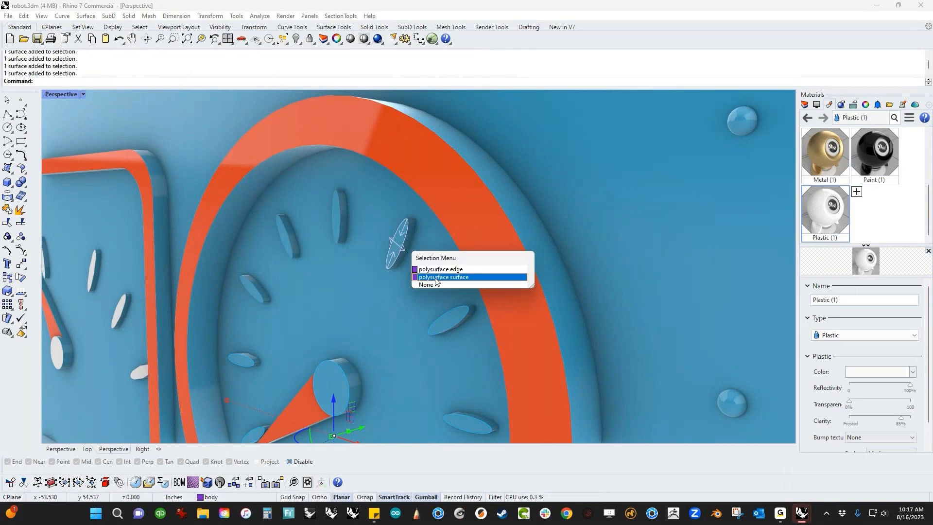
pyautogui.press('Escape')
pyautogui.scroll(3, 327, 224)
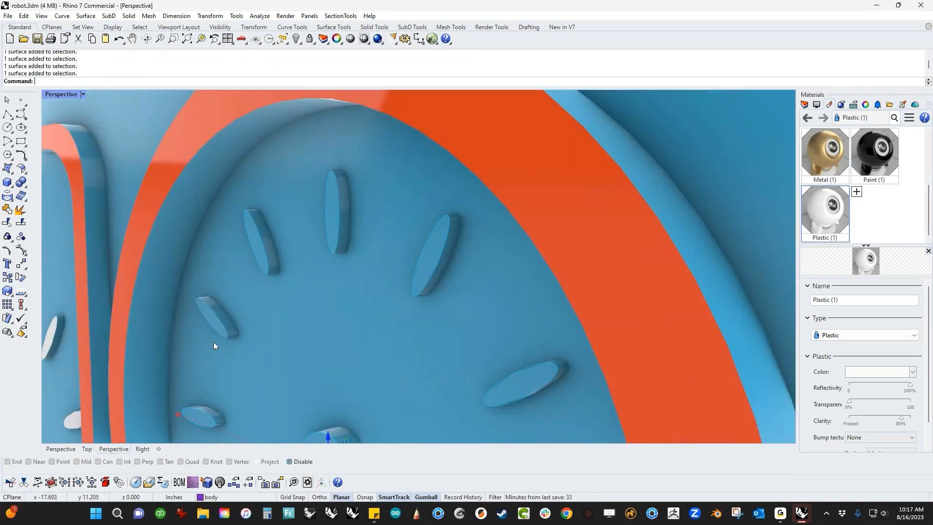
pyautogui.keyDown('ctrl'); pyautogui.keyDown('shift'); pyautogui.click(210, 320); pyautogui.keyUp('shift'); pyautogui.keyUp('ctrl')
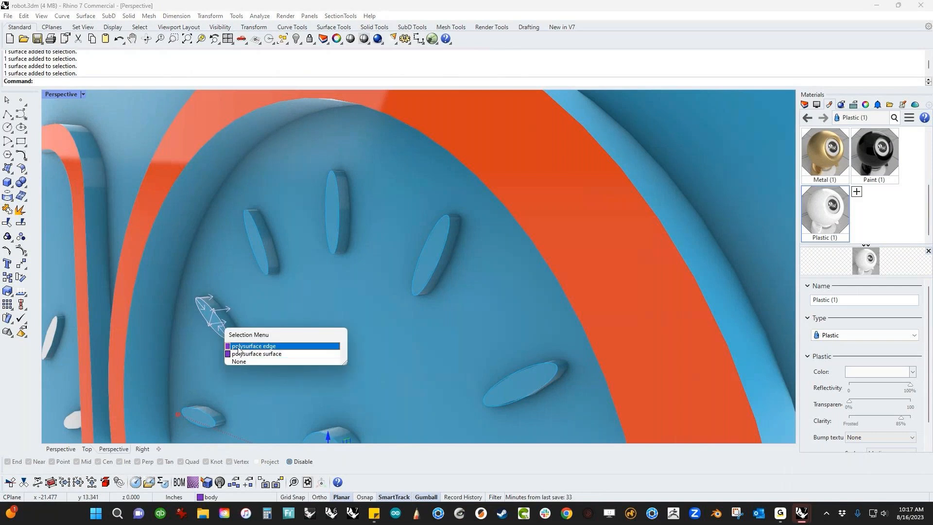
pyautogui.click(234, 346)
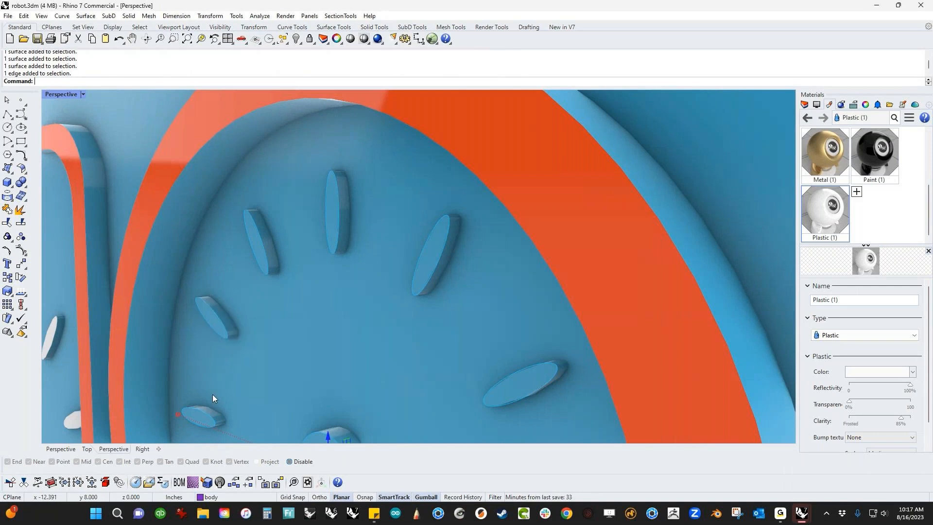
pyautogui.rightClick(824, 216)
pyautogui.click(821, 124)
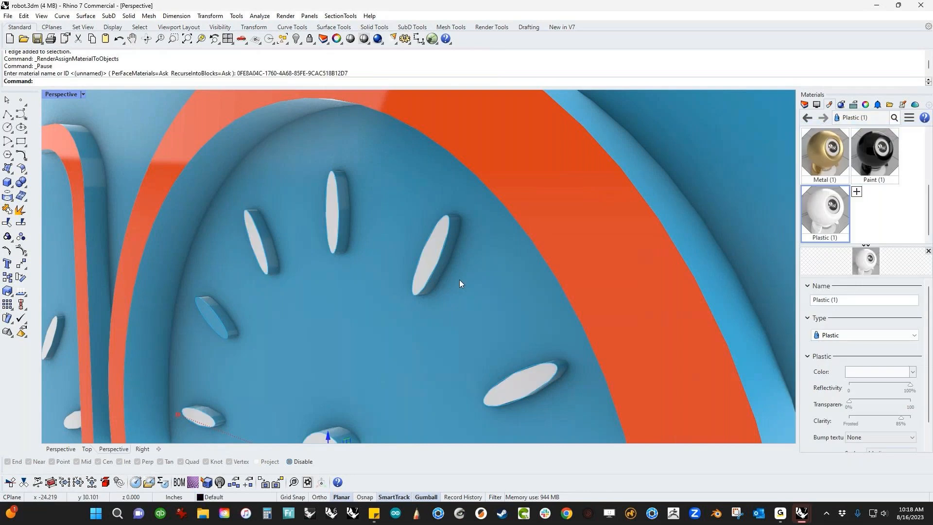
# Assign the white Plastic (1) material to the front face of the round gauge's one remaining blue tick mark.
pyautogui.scroll(-5, 437, 287)
pyautogui.scroll(8, 387, 300)
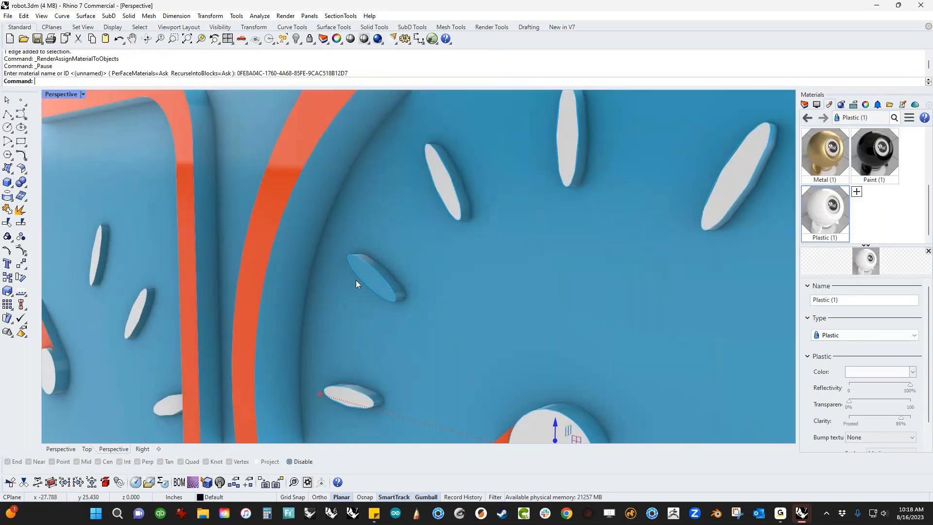
pyautogui.click(369, 278)
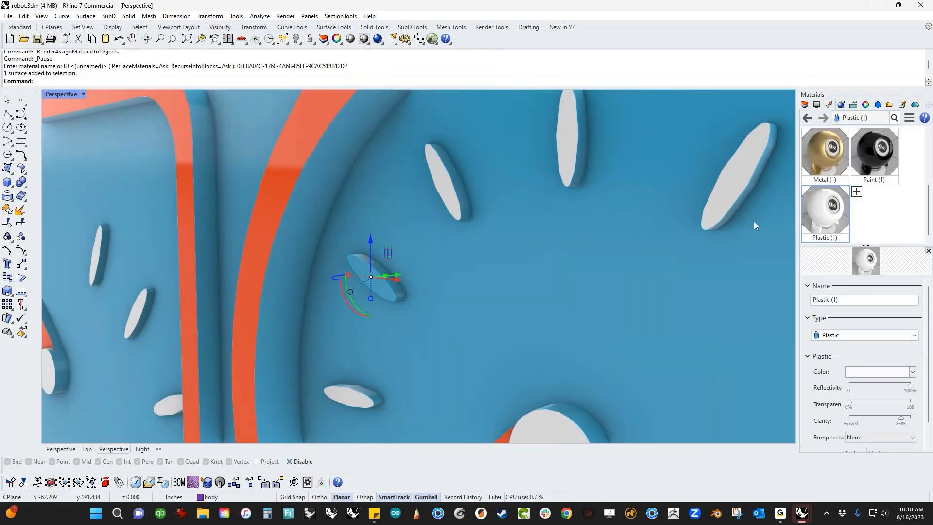
pyautogui.rightClick(845, 220)
pyautogui.click(849, 125)
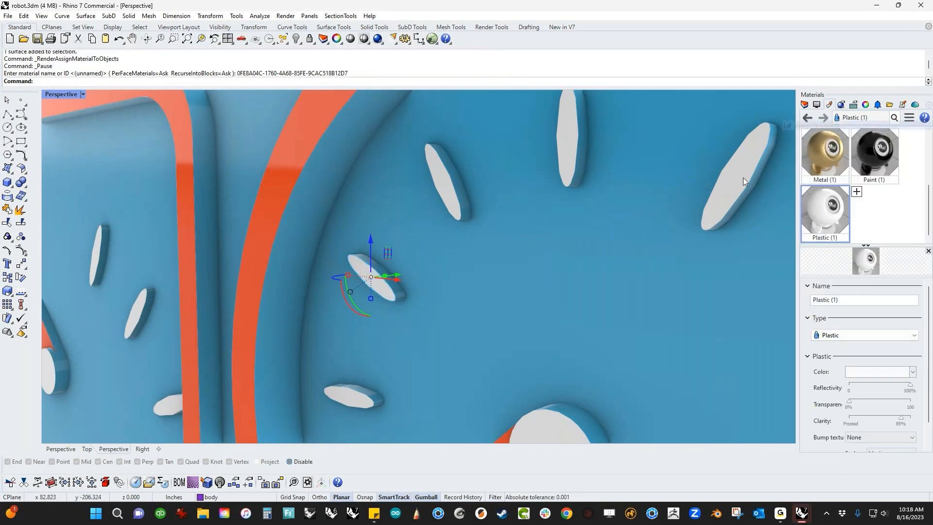
# Assign the white Plastic (1) material to all faces of both eyes, selecting them together in a wireframe side view.
pyautogui.scroll(-10, 515, 267)
pyautogui.scroll(12, 295, 293)
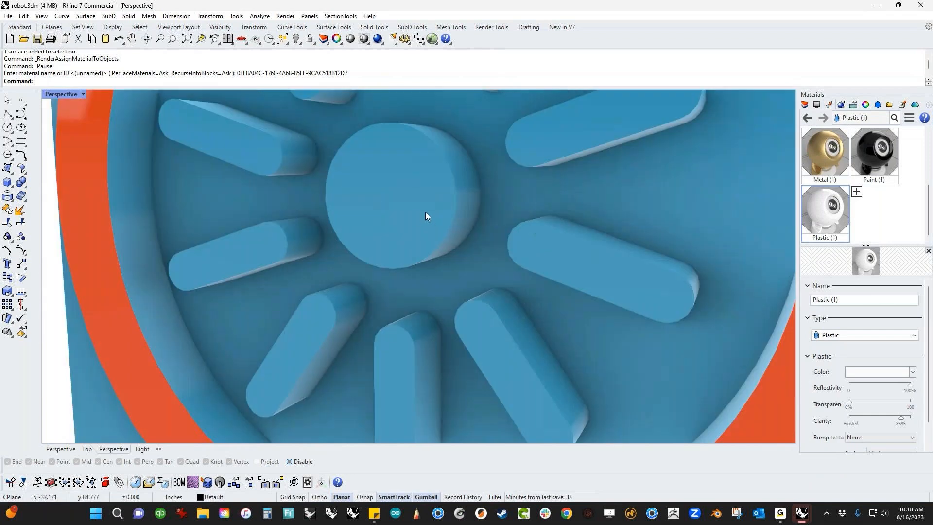
pyautogui.scroll(-4, 426, 215)
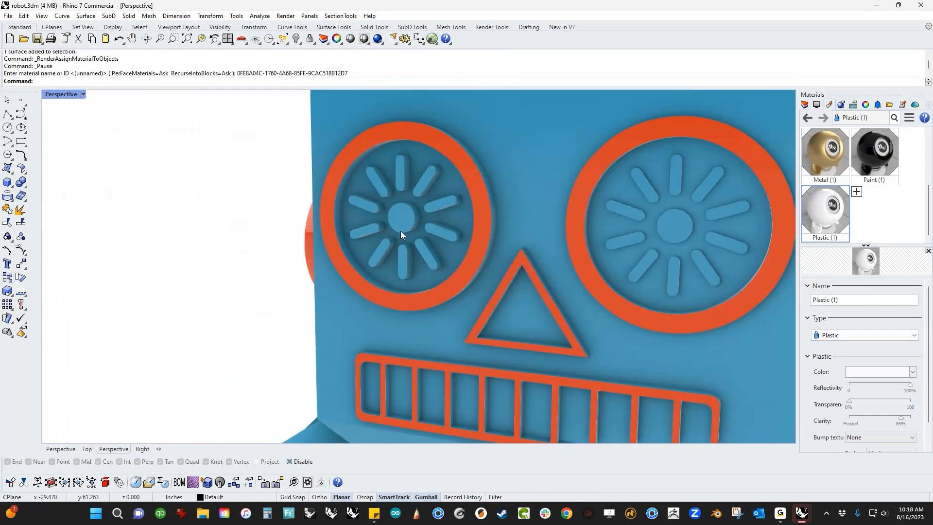
pyautogui.hotkey('ctrl', 'F4')
pyautogui.moveTo(401, 231); pyautogui.dragTo(535, 258, button='right')
pyautogui.scroll(2, 87, 180)
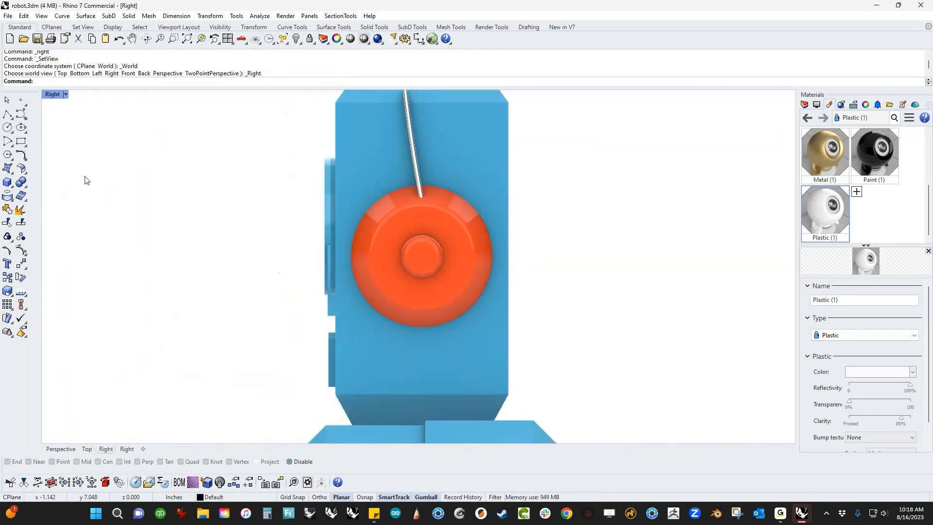
pyautogui.scroll(3, 163, 183)
pyautogui.middleClick(185, 183)
pyautogui.click(191, 192)
pyautogui.moveTo(384, 121); pyautogui.dragTo(457, 369)
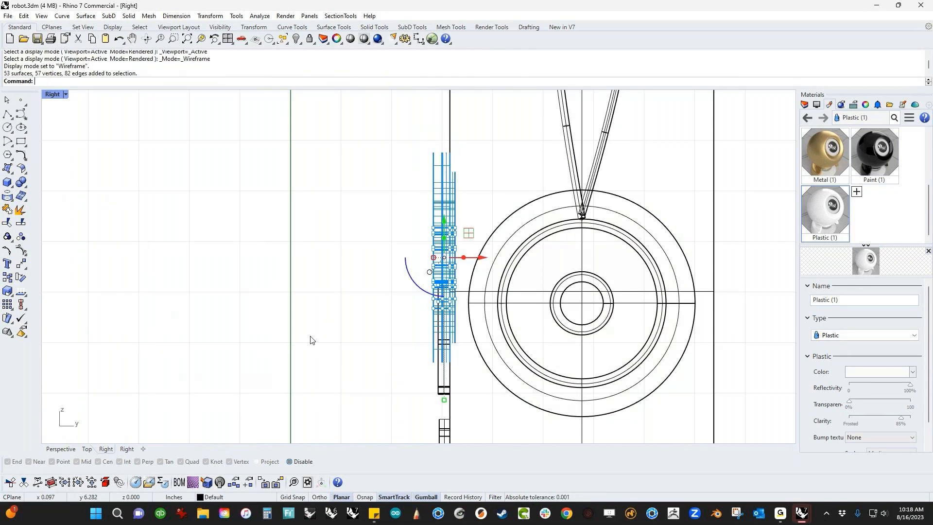
pyautogui.hotkey('ctrl', 'F4')
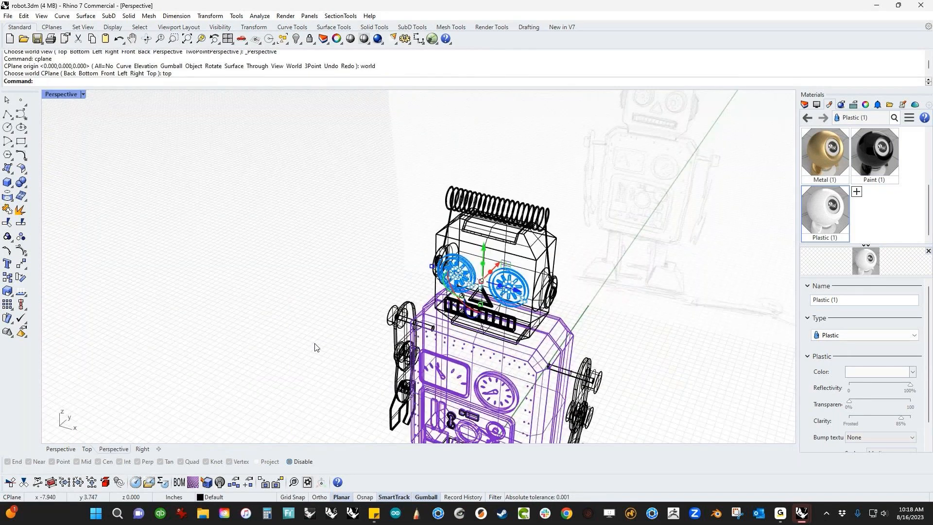
pyautogui.hotkey('ctrl', 'alt', 's')
pyautogui.scroll(5, 607, 291)
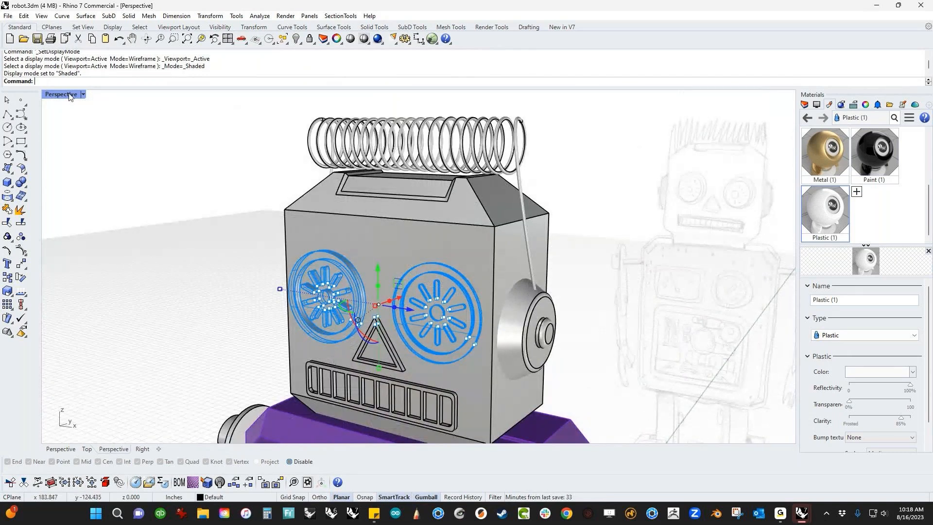
pyautogui.click(69, 96)
pyautogui.click(114, 130)
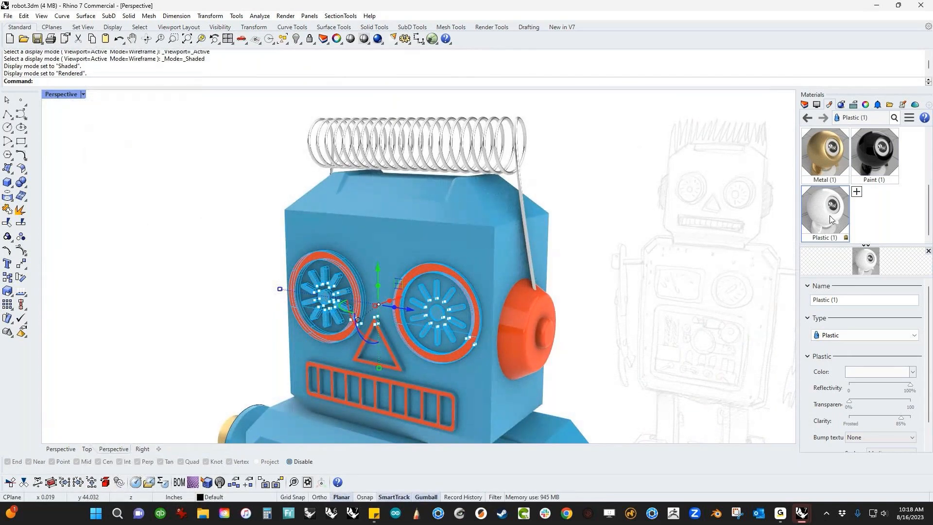
pyautogui.rightClick(825, 220)
pyautogui.click(826, 119)
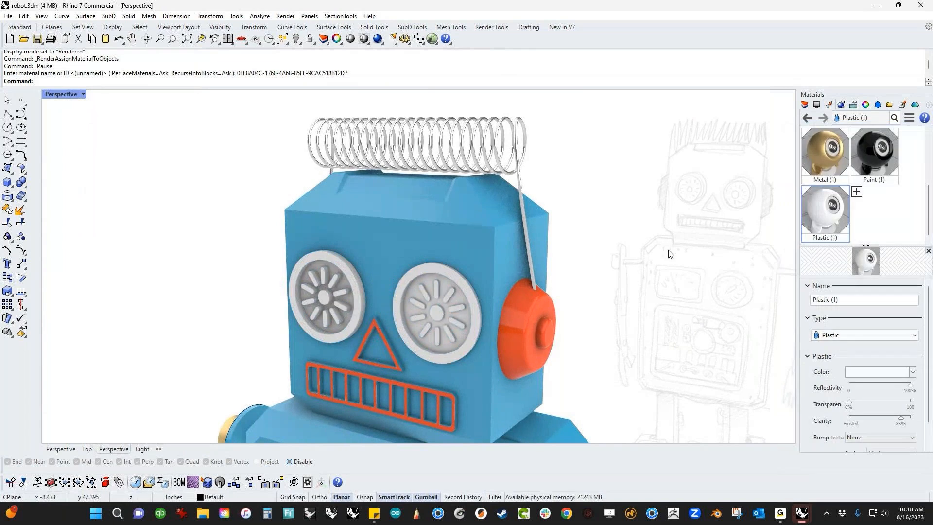
# Assign the orange Paint material to the front faces of both eyes' outer rings.
pyautogui.scroll(3, 420, 294)
pyautogui.scroll(2, 418, 290)
pyautogui.click(420, 287)
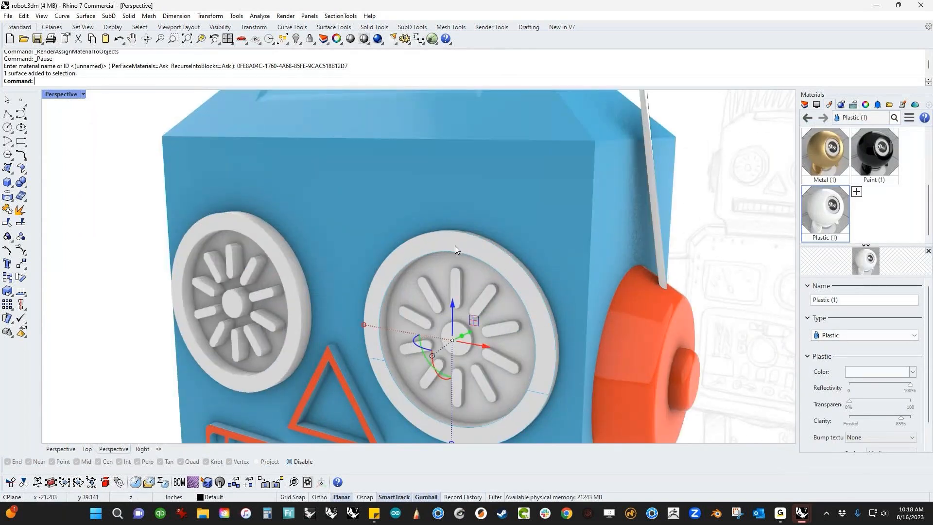
pyautogui.keyDown('shift'); pyautogui.click(265, 241); pyautogui.keyUp('shift')
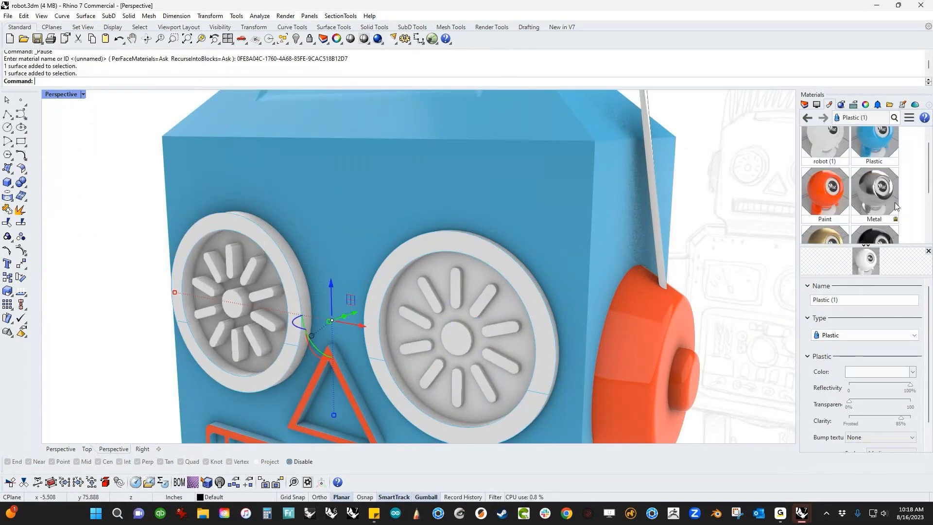
pyautogui.rightClick(826, 199)
pyautogui.click(814, 127)
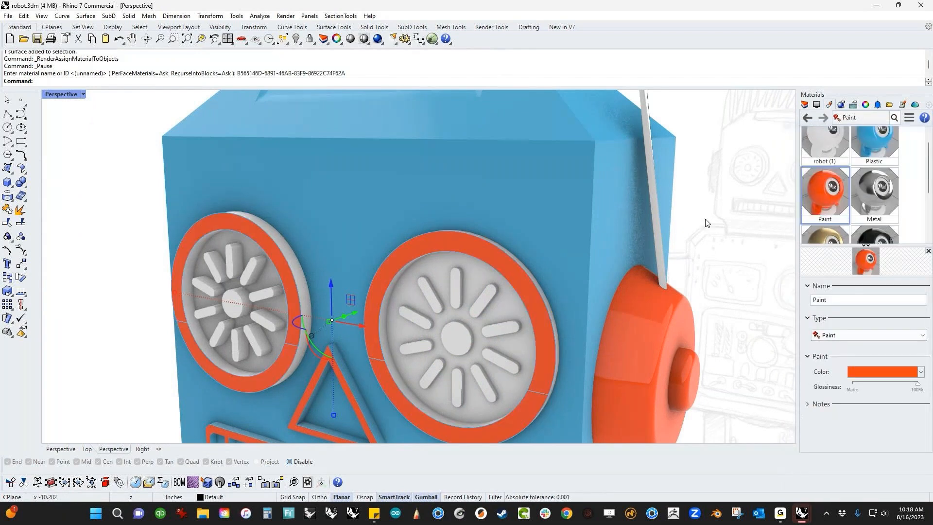
# Assign the black Paint (1) material to the front faces of both eyes' round centers.
pyautogui.click(463, 341)
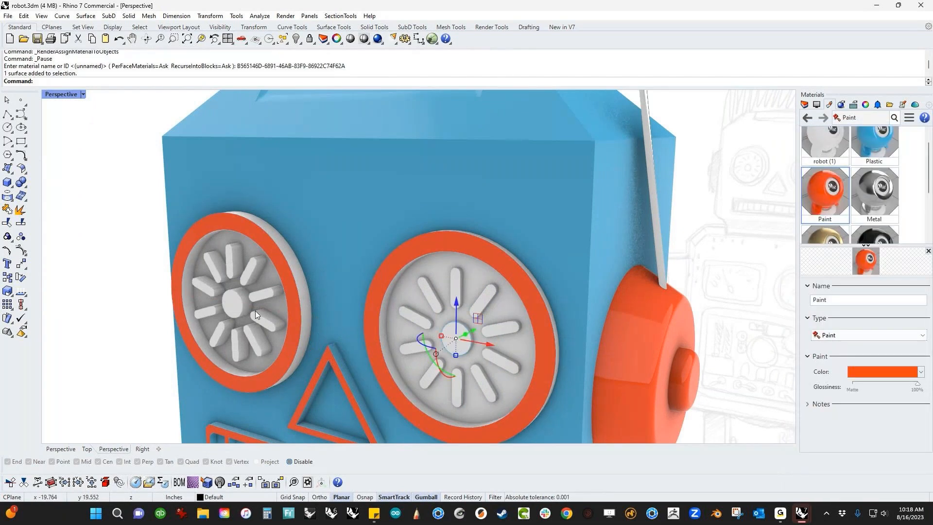
pyautogui.keyDown('shift'); pyautogui.click(229, 302); pyautogui.keyUp('shift')
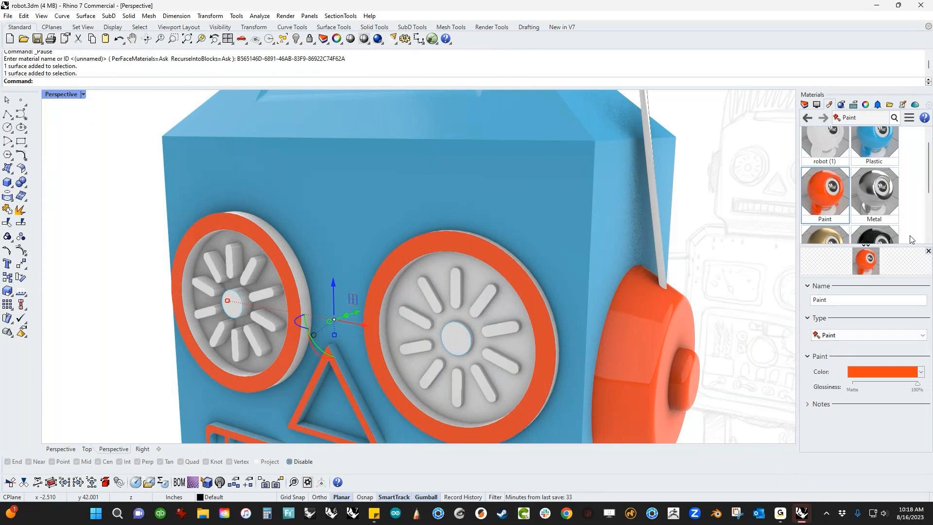
pyautogui.rightClick(866, 235)
pyautogui.click(811, 128)
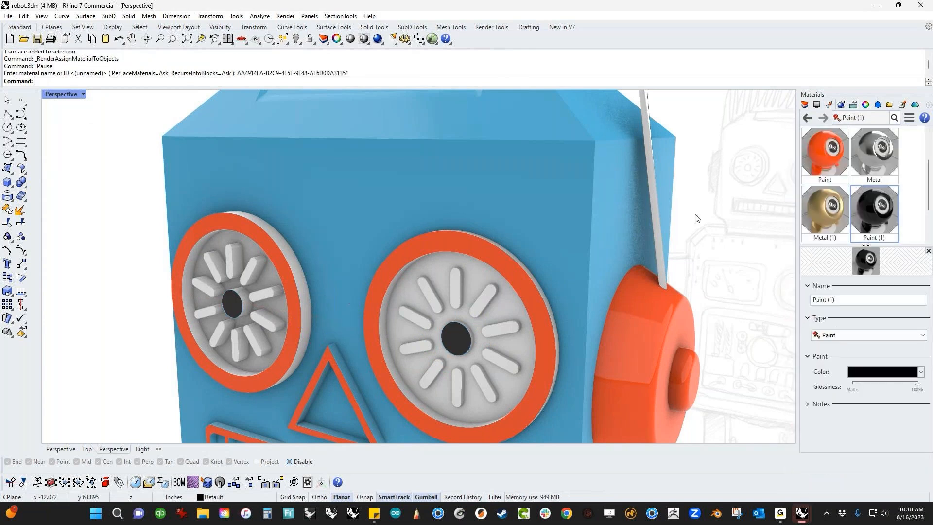
# Select all leftover curves in the model and delete them.
pyautogui.scroll(-12, 695, 214)
pyautogui.keyDown('shift'); pyautogui.moveTo(584, 357); pyautogui.dragTo(454, 298, button='right'); pyautogui.keyUp('shift')
pyautogui.write('c')
pyautogui.press('Return')
pyautogui.press('Delete')
pyautogui.moveTo(465, 250); pyautogui.dragTo(445, 266, button='right')
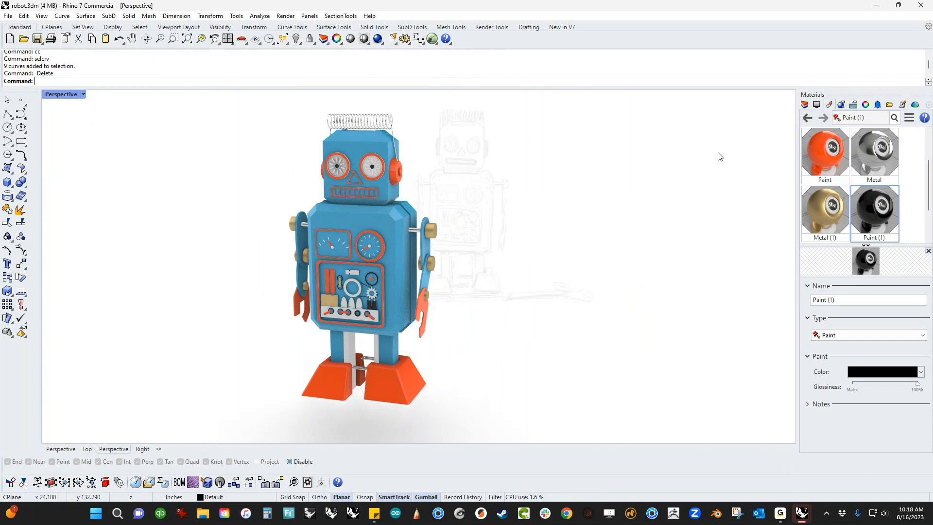
# Turn off the image layer to hide the reference sketch.
pyautogui.click(804, 105)
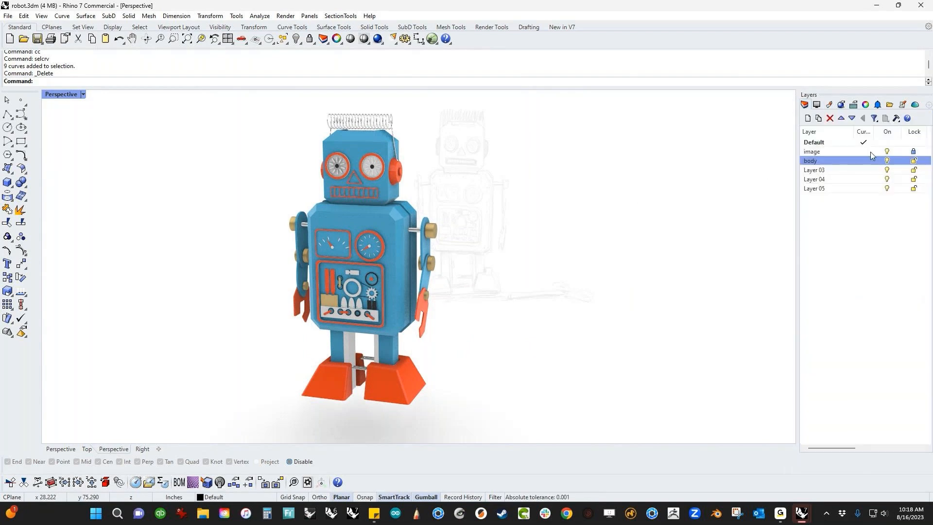
pyautogui.click(889, 152)
pyautogui.moveTo(526, 255)
pyautogui.mouseDown(button='right')
pyautogui.moveTo(515, 261)
pyautogui.moveTo(529, 260)
pyautogui.mouseUp(button='right')
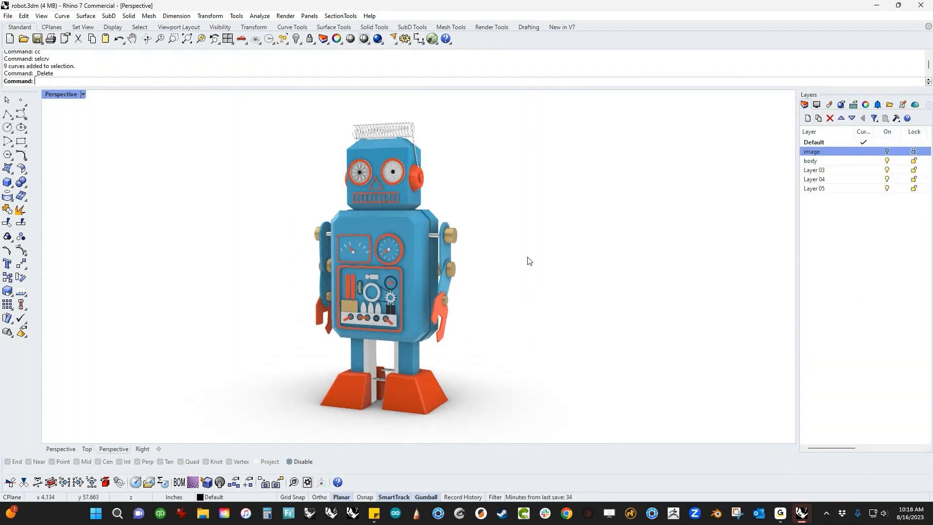
# Preview the robot in the Raytraced display mode and open the rendering settings.
pyautogui.click(61, 96)
pyautogui.click(113, 204)
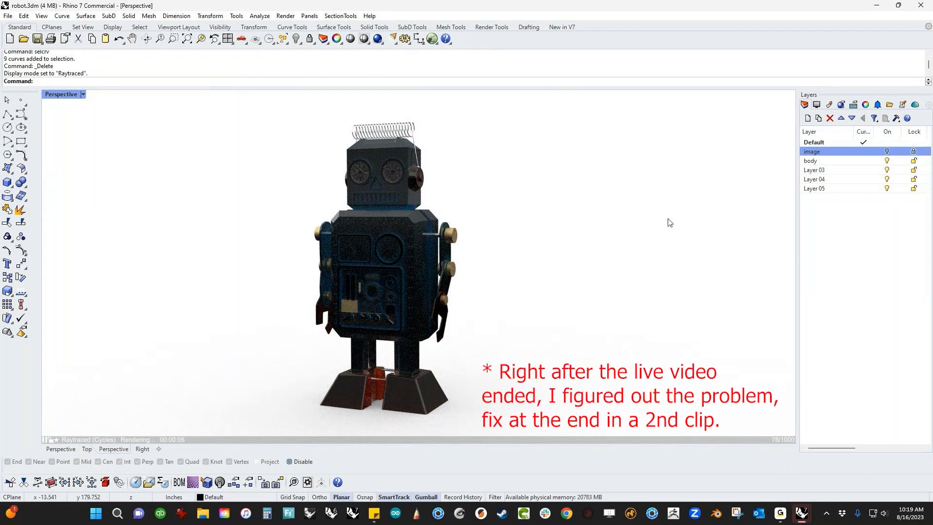
pyautogui.click(841, 104)
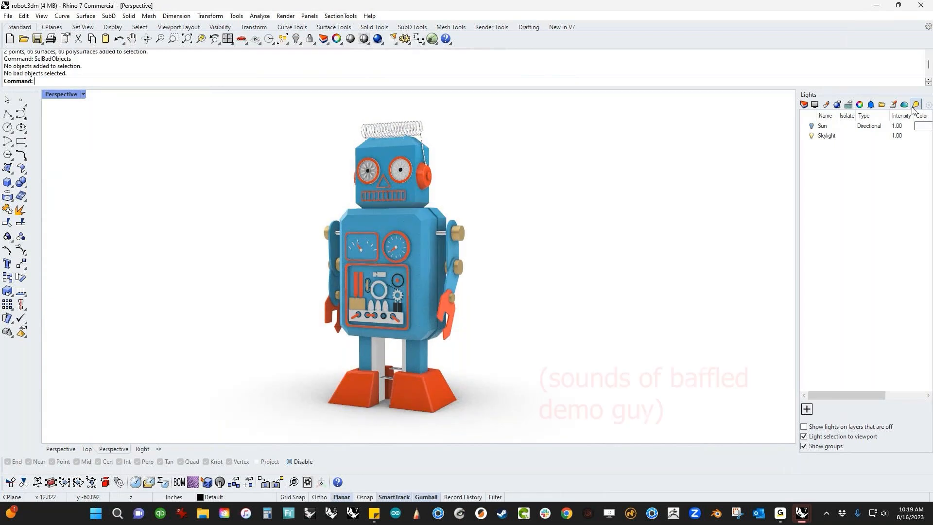
# Set the Studio environment as the global environment for the scene.
pyautogui.click(904, 105)
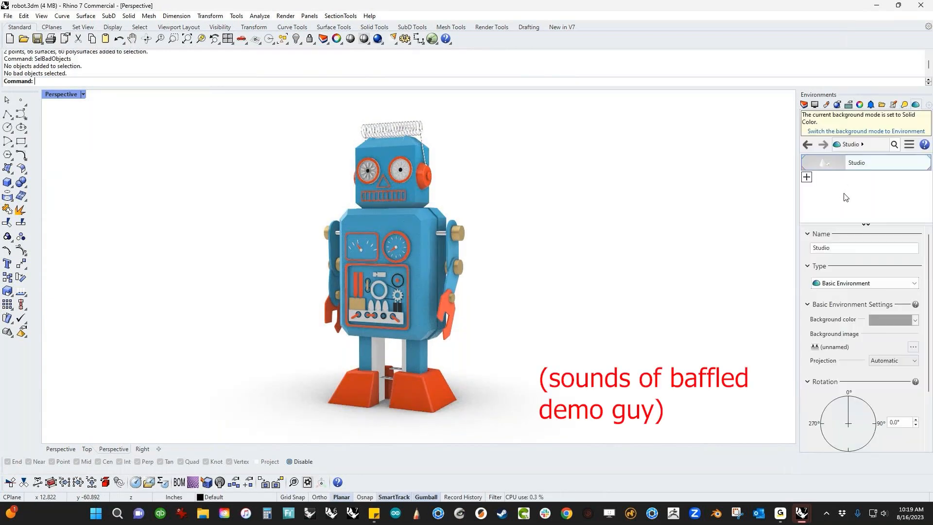
pyautogui.rightClick(869, 168)
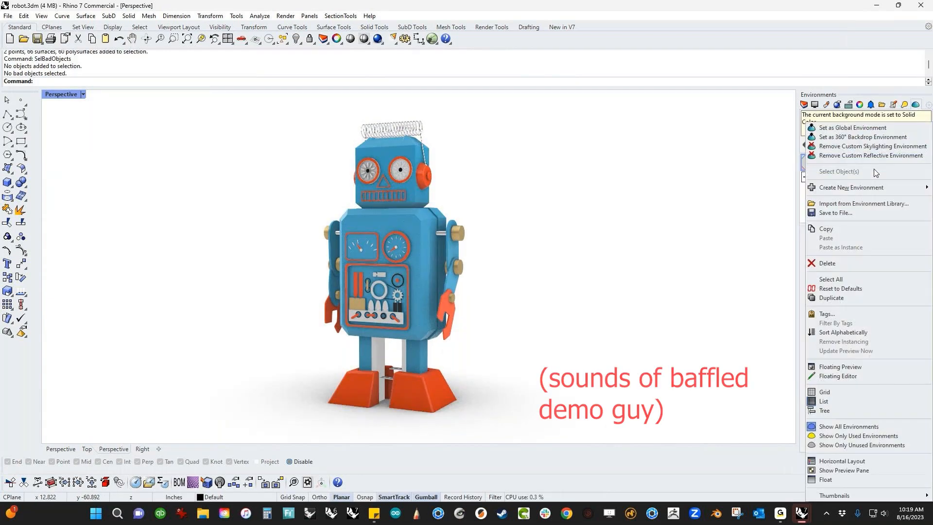
pyautogui.click(873, 131)
pyautogui.scroll(3, 534, 258)
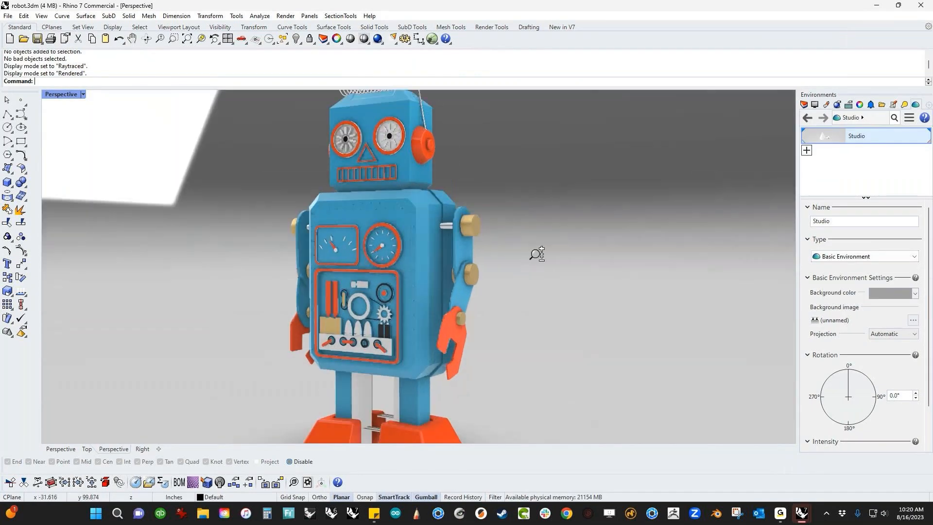
pyautogui.scroll(-3, 533, 262)
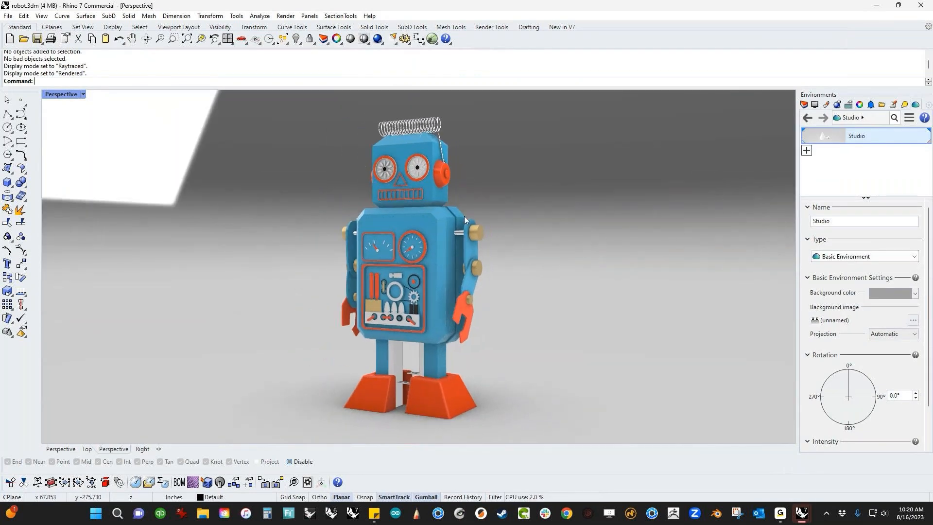
# Set the render backdrop to Solid color in the rendering settings.
pyautogui.click(836, 104)
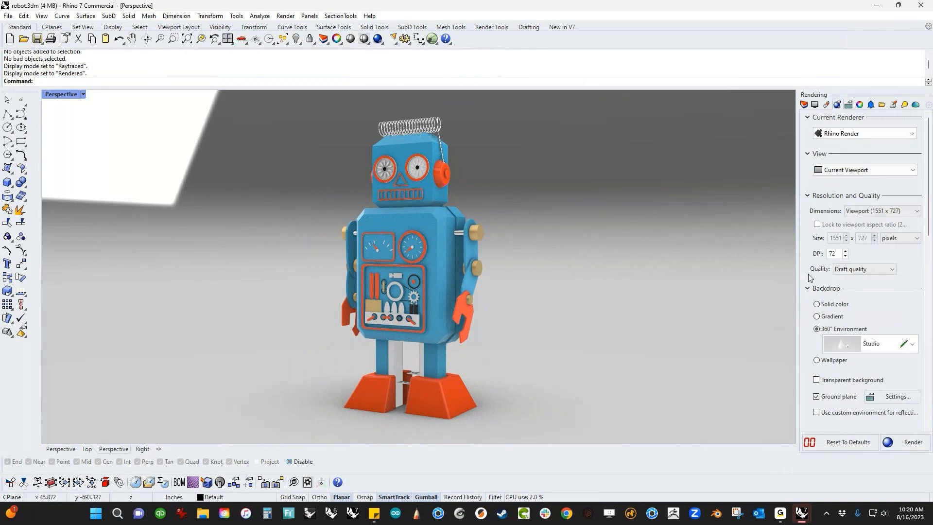
pyautogui.click(817, 304)
pyautogui.moveTo(525, 321); pyautogui.dragTo(527, 276, button='right')
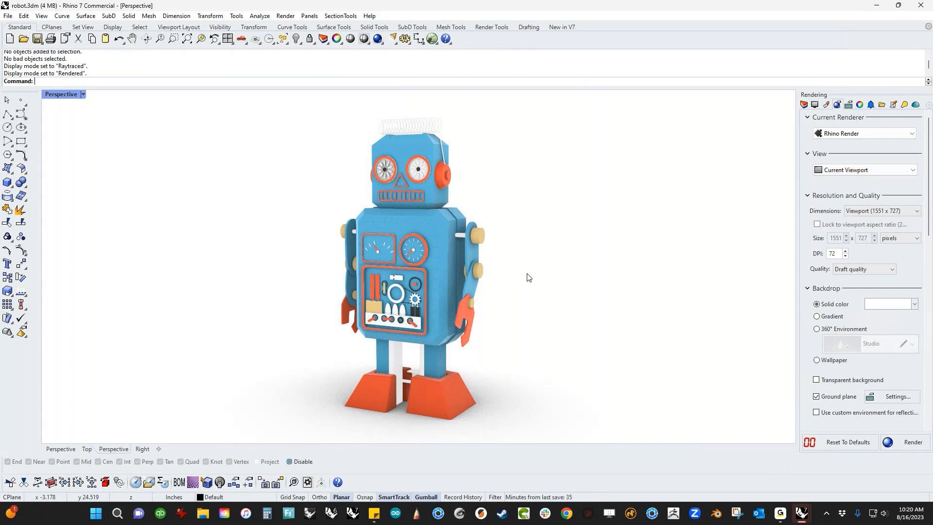
# Select the open polysurfaces with SelOpenPolysrf, then invert the selection and hide everything else.
pyautogui.press('BackSpace')
pyautogui.press('BackSpace')
pyautogui.press('BackSpace')
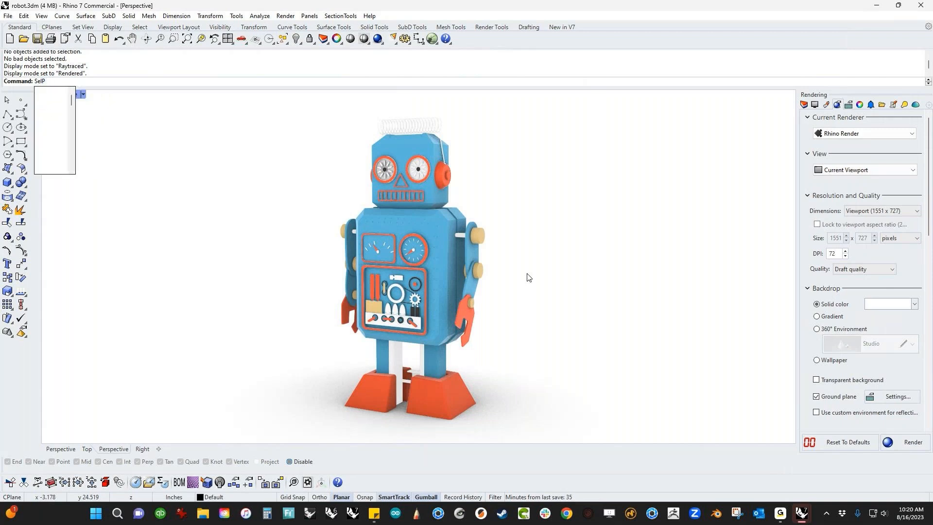
pyautogui.write('Open')
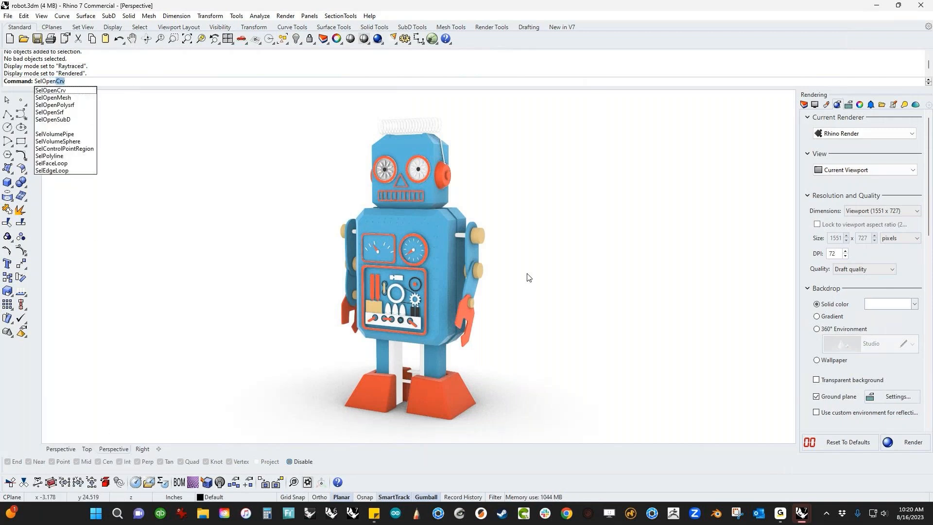
pyautogui.write('Polysrf')
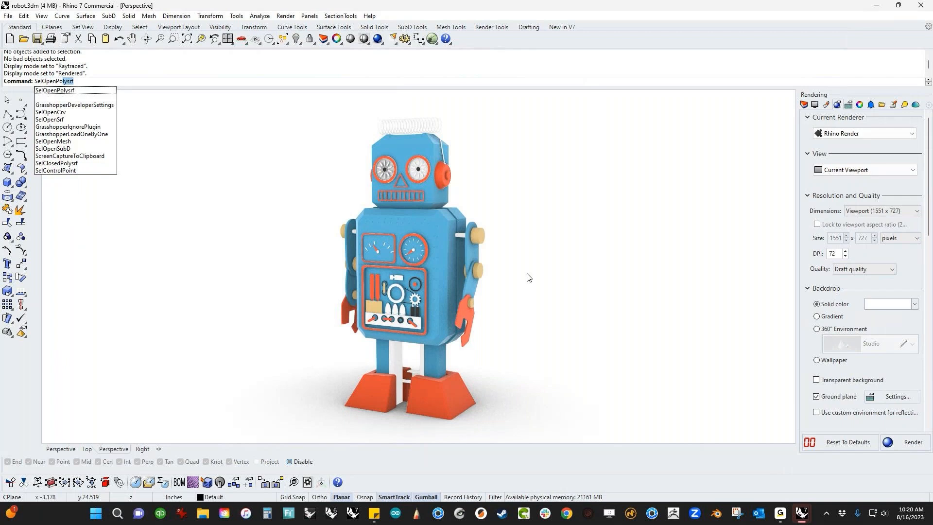
pyautogui.press('Return')
pyautogui.scroll(5, 529, 287)
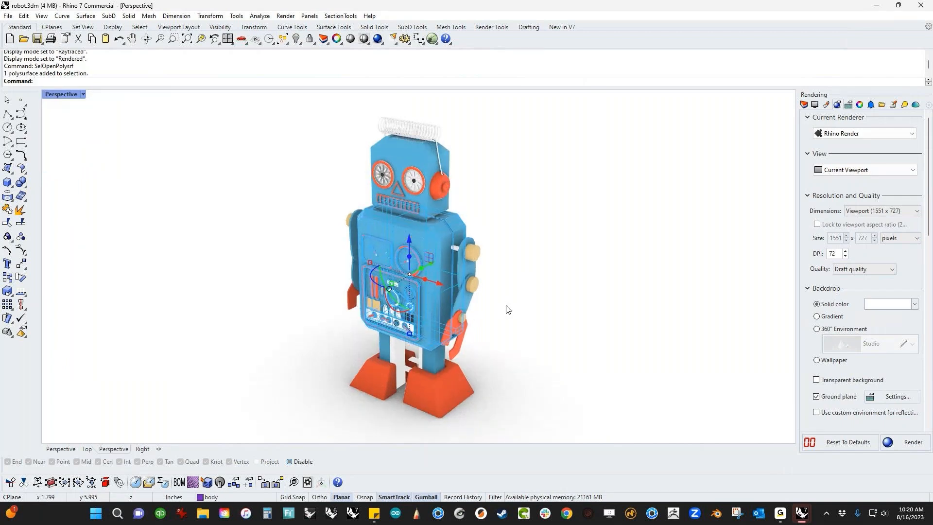
pyautogui.write('ii')
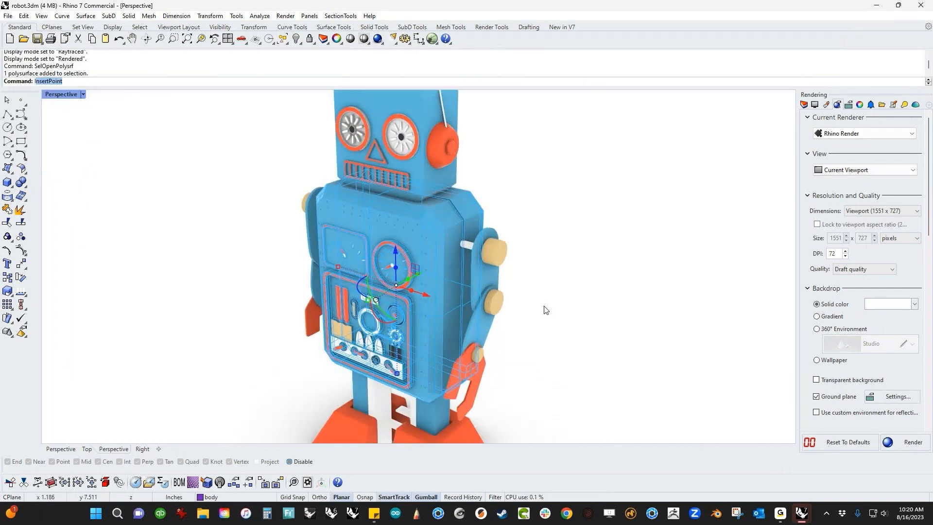
pyautogui.press('Return')
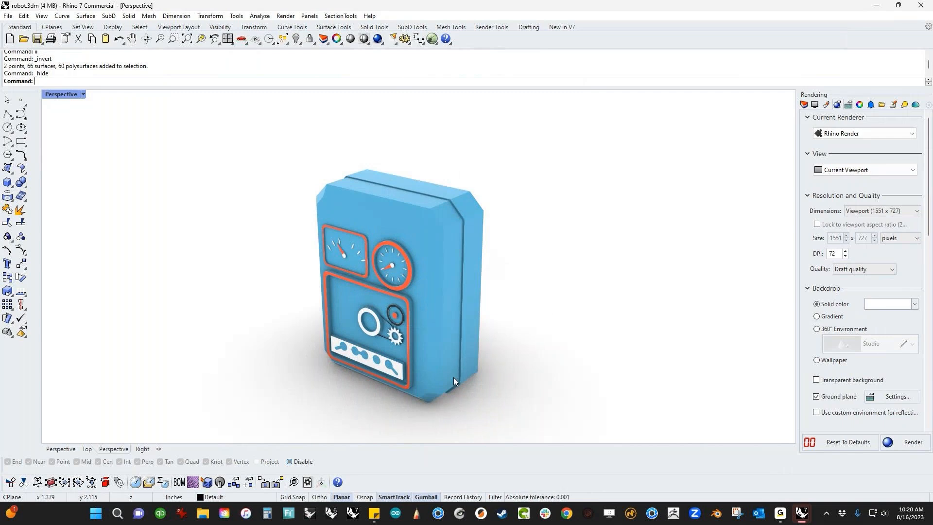
# Select the open torso polysurface and run ShowEdges on it to inspect its naked edges.
pyautogui.moveTo(453, 377); pyautogui.dragTo(427, 316, button='right')
pyautogui.click(428, 316)
pyautogui.middleClick(437, 322)
pyautogui.click(461, 325)
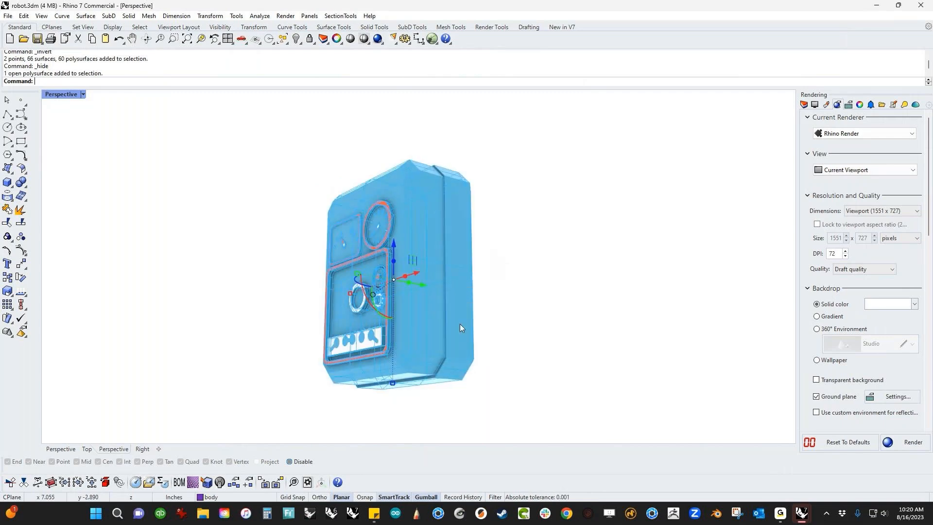
pyautogui.moveTo(490, 312); pyautogui.dragTo(496, 294, button='right')
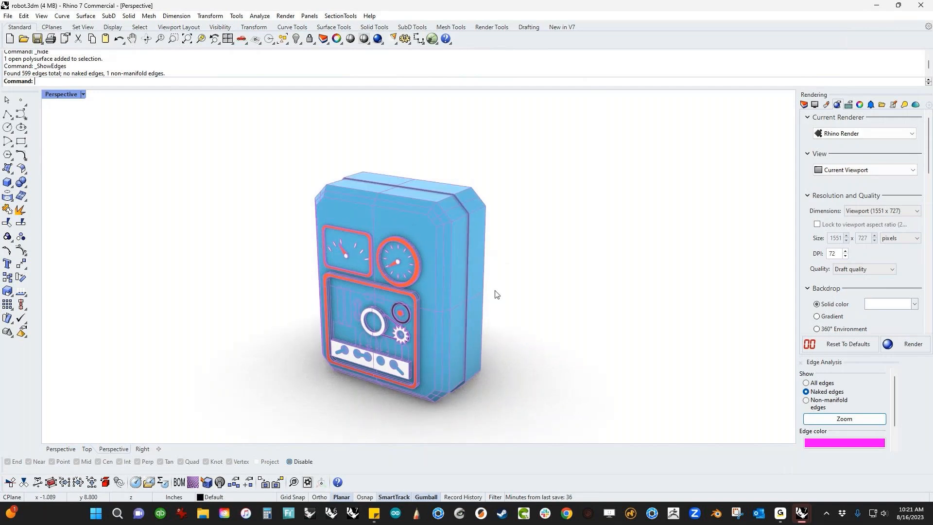
# Set the Perspective viewport to the Shaded display mode and inspect the torso up close.
pyautogui.click(83, 94)
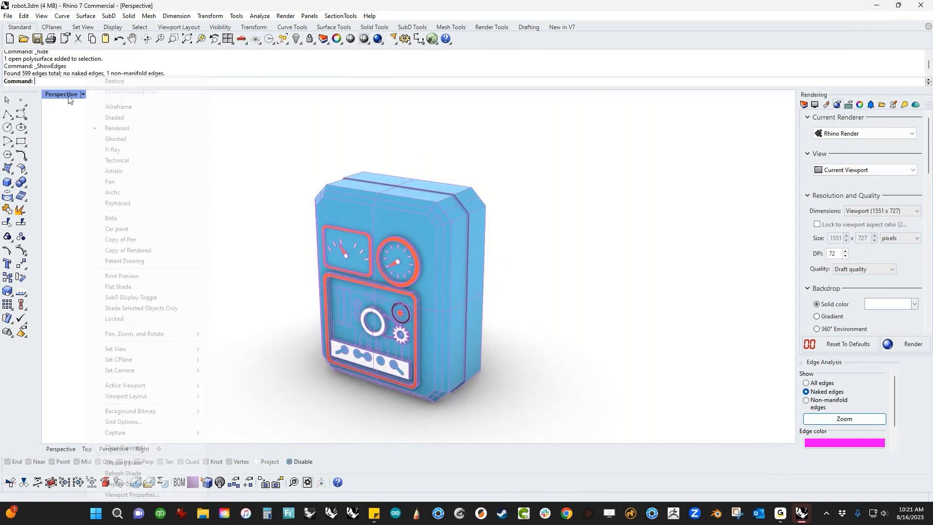
pyautogui.click(114, 118)
pyautogui.moveTo(430, 258); pyautogui.dragTo(471, 301, button='right')
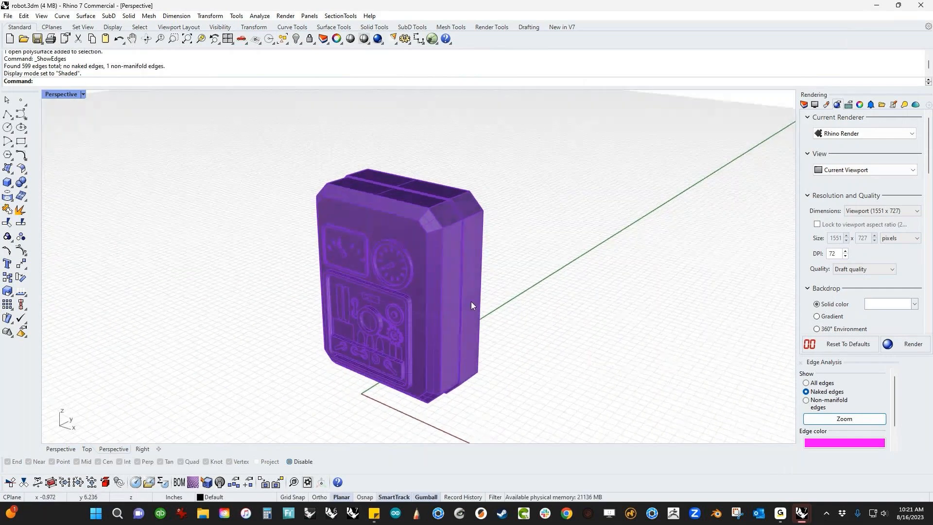
pyautogui.scroll(3, 478, 355)
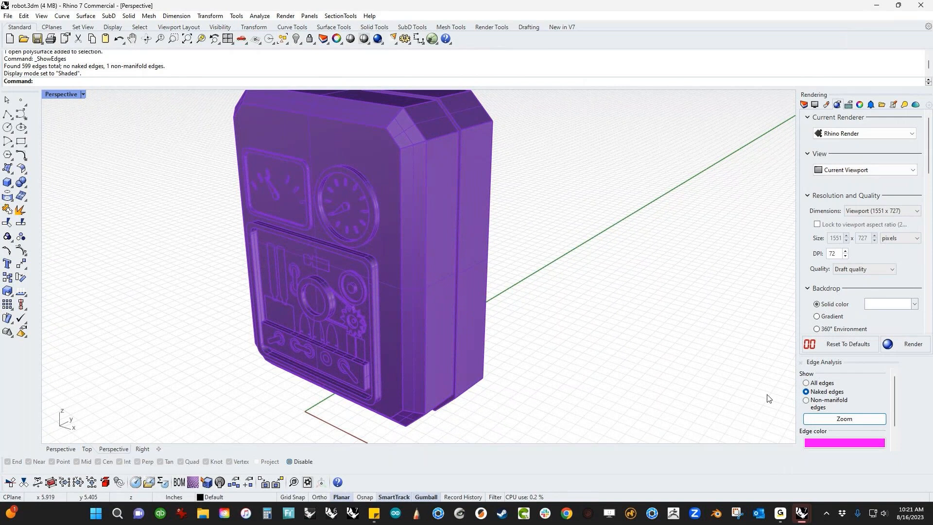
# Set the edge analysis to non-manifold edges, add the torso polysurface to it, and zoom to the flagged edge.
pyautogui.click(814, 400)
pyautogui.click(820, 420)
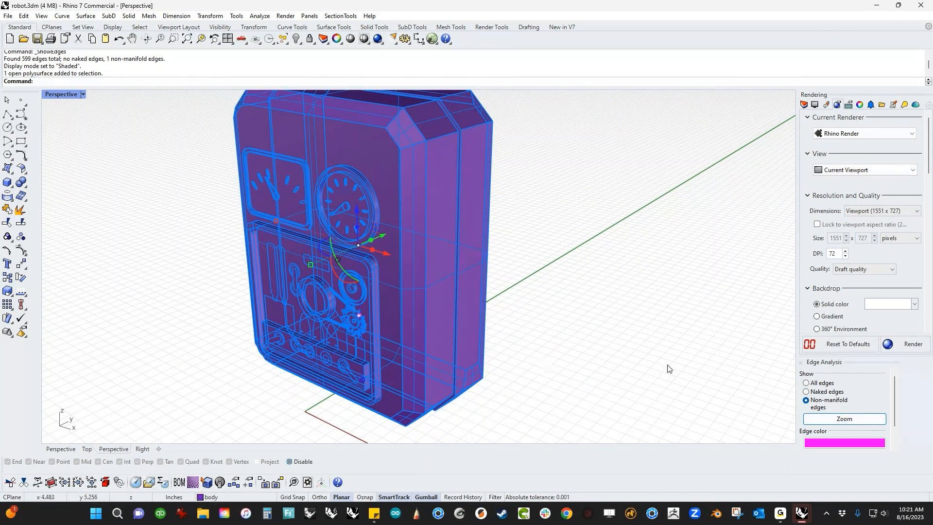
pyautogui.scroll(-2, 893, 415)
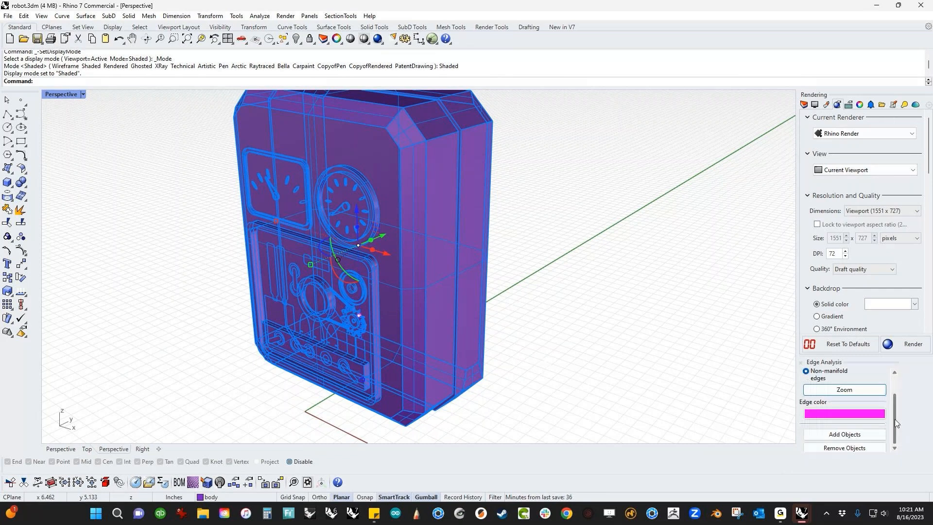
pyautogui.click(870, 435)
pyautogui.click(865, 391)
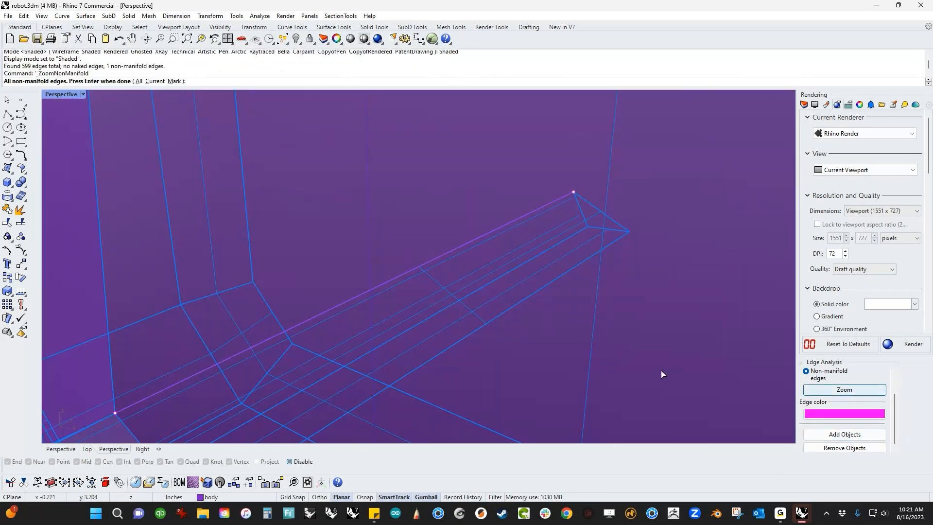
pyautogui.scroll(10, 441, 319)
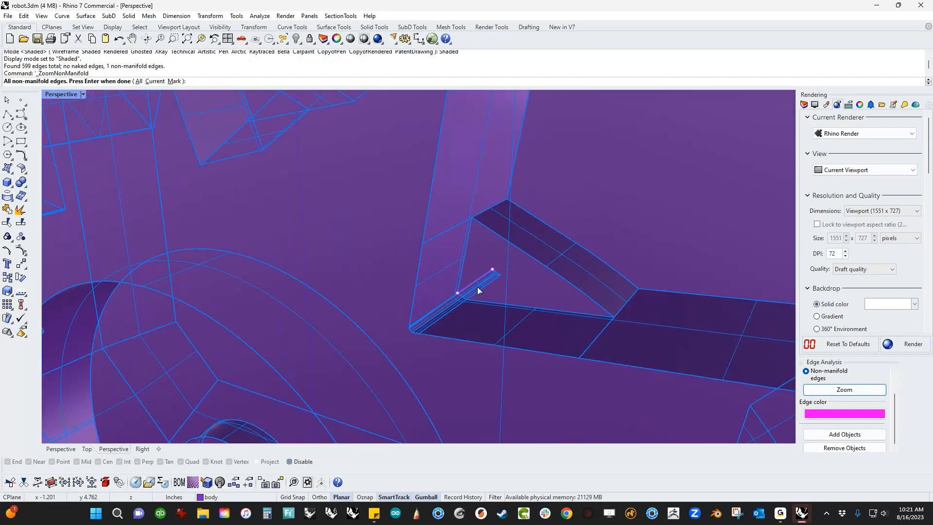
pyautogui.press('Return')
# In Wireframe display, delete the sliver faces around the non-manifold edge at the notch of the gear tooth.
pyautogui.middleClick(488, 289)
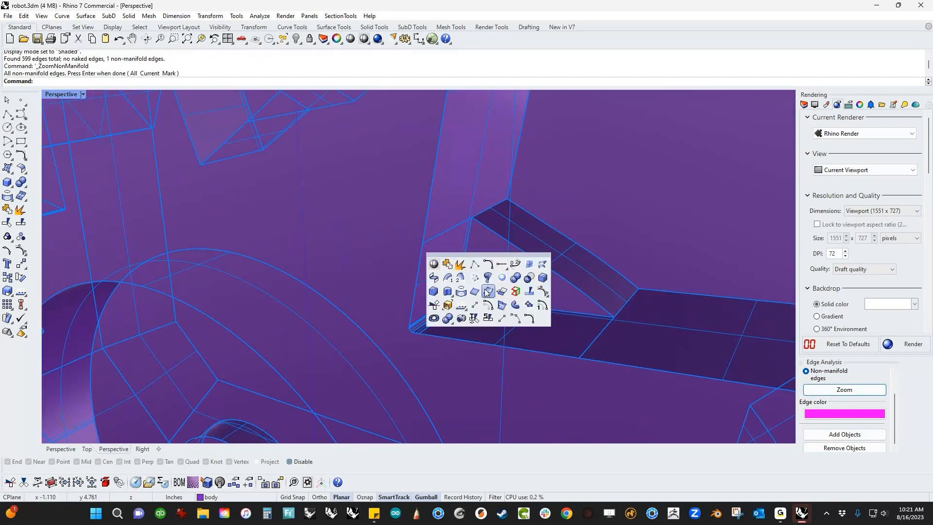
pyautogui.click(433, 265)
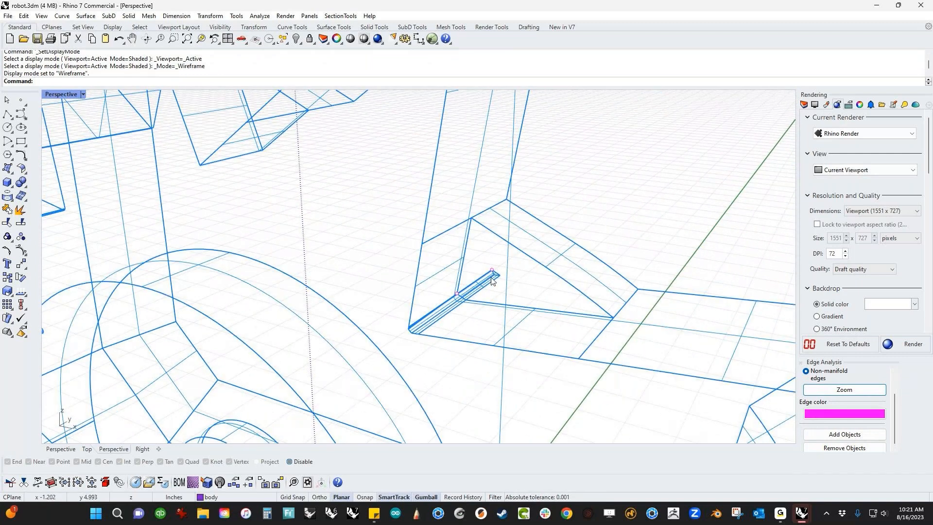
pyautogui.press('Escape')
pyautogui.click(482, 289)
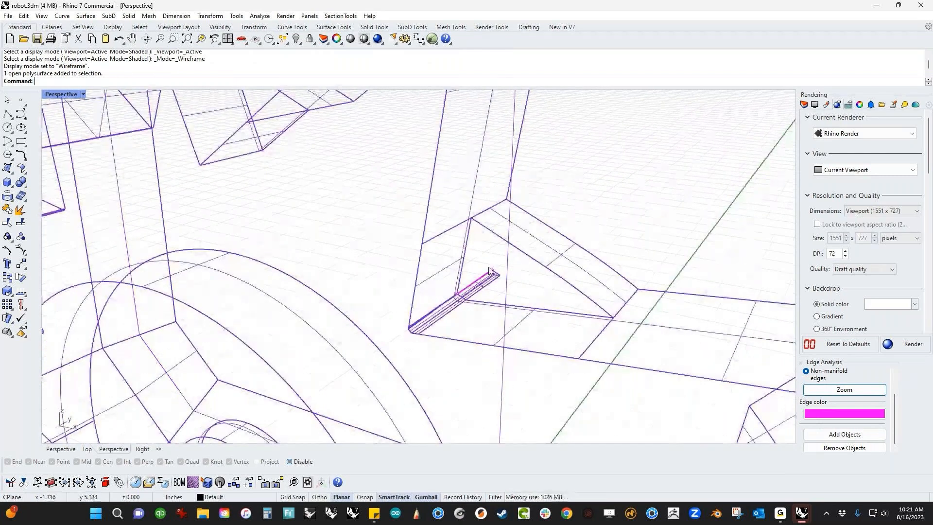
pyautogui.keyDown('ctrl'); pyautogui.keyDown('shift'); pyautogui.moveTo(479, 258); pyautogui.dragTo(508, 293); pyautogui.keyUp('shift'); pyautogui.keyUp('ctrl')
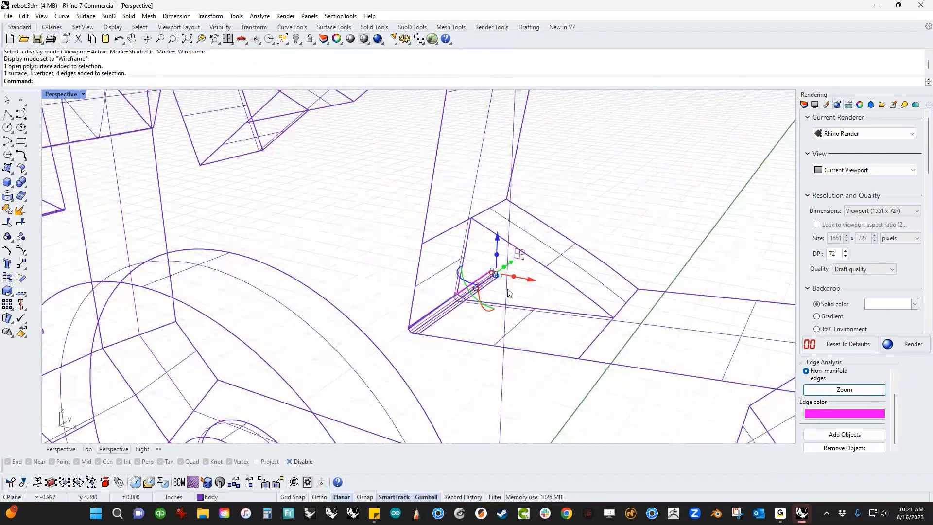
pyautogui.press('Delete')
pyautogui.keyDown('ctrl'); pyautogui.keyDown('shift'); pyautogui.moveTo(498, 259); pyautogui.dragTo(484, 289); pyautogui.keyUp('shift'); pyautogui.keyUp('ctrl')
pyautogui.press('Delete')
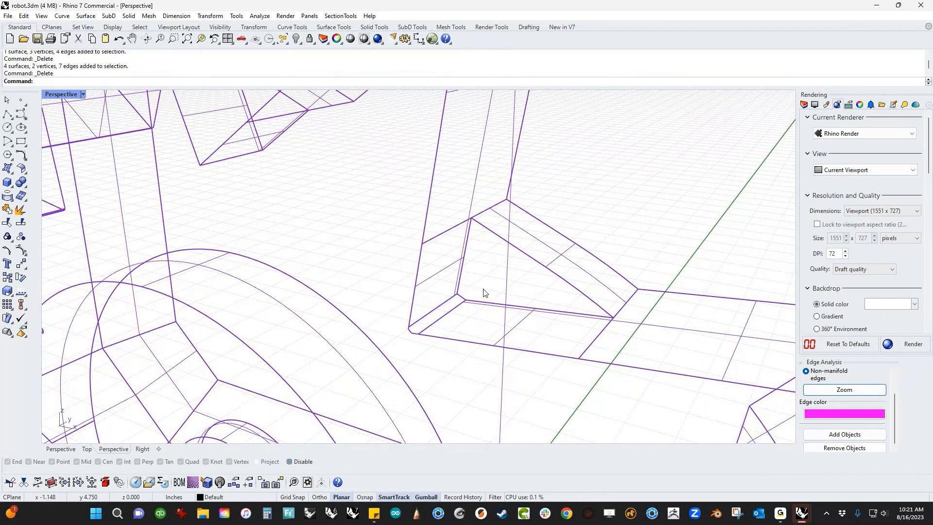
# Return to Shaded display, set the edge analysis to naked edges for the torso, and zoom to the open gap.
pyautogui.middleClick(487, 295)
pyautogui.click(435, 271)
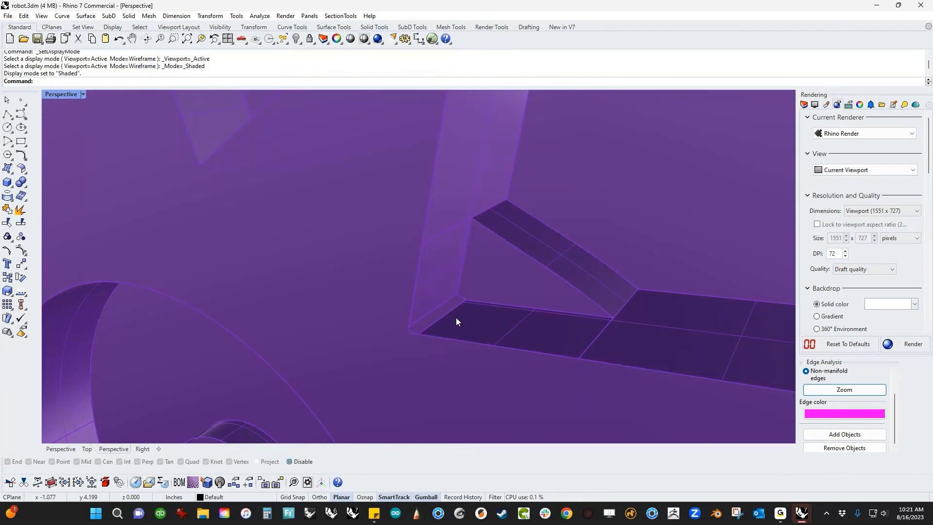
pyautogui.scroll(-5, 454, 319)
pyautogui.click(451, 322)
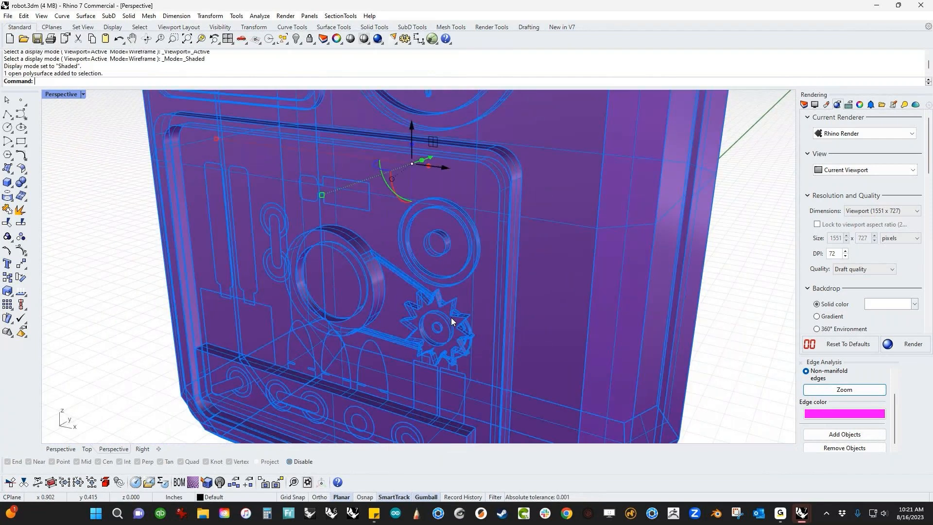
pyautogui.scroll(-3, 450, 317)
pyautogui.click(264, 325)
pyautogui.click(430, 339)
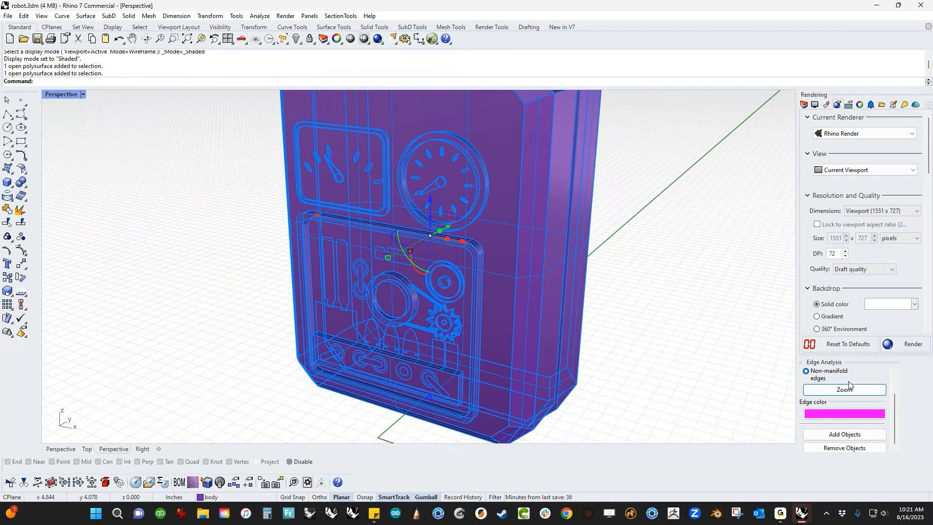
pyautogui.moveTo(893, 413); pyautogui.dragTo(895, 397)
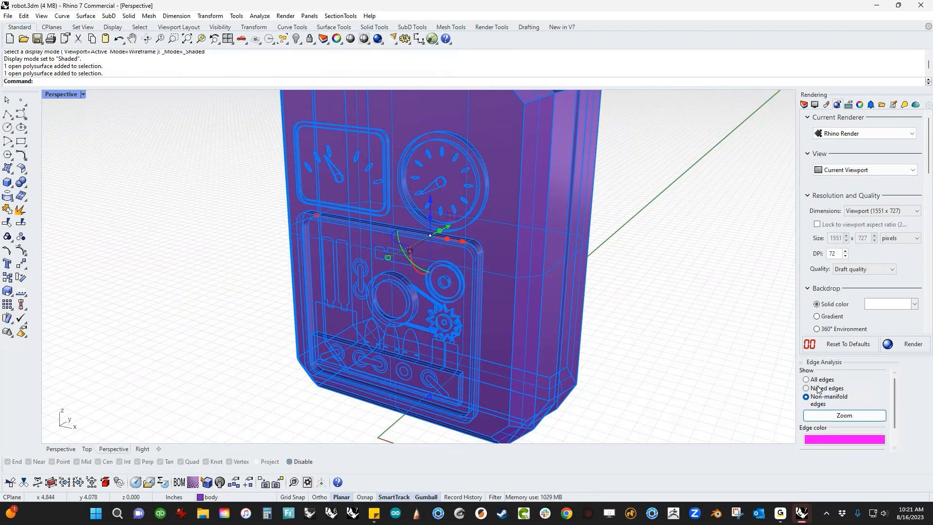
pyautogui.click(844, 415)
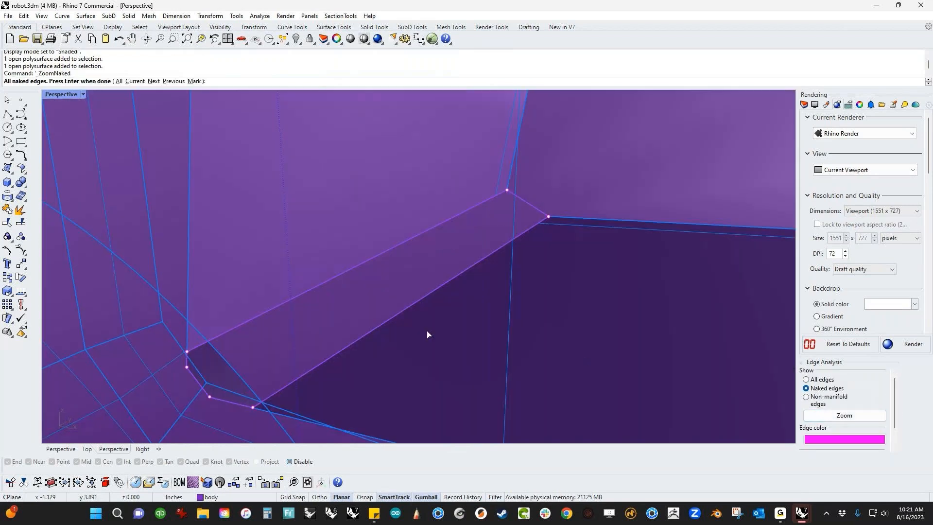
# In Wireframe display, fill the gap on the gear with an EdgeSrf surface between its two long naked edges.
pyautogui.middleClick(384, 304)
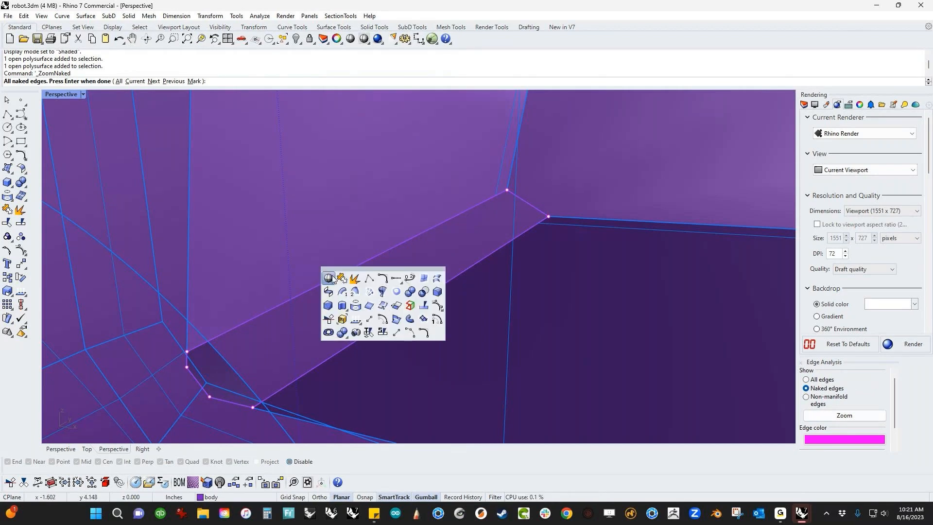
pyautogui.click(328, 278)
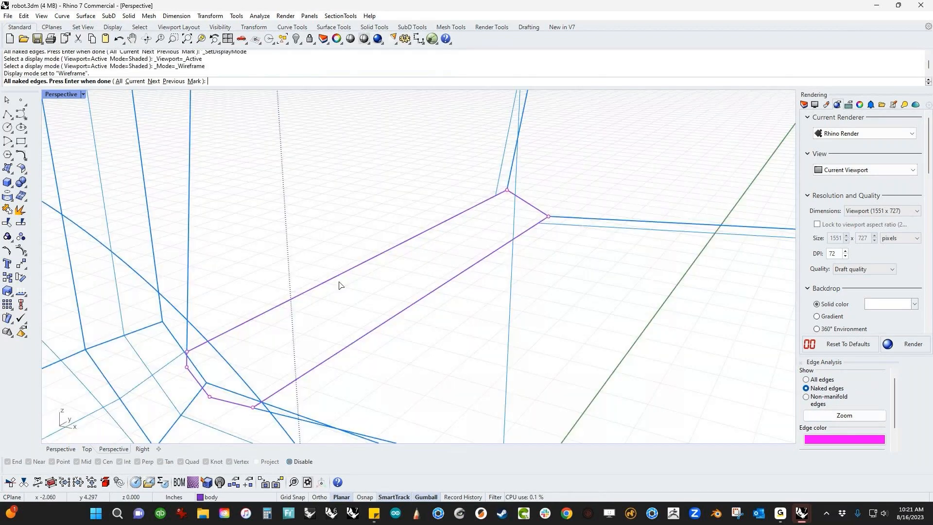
pyautogui.middleClick(370, 294)
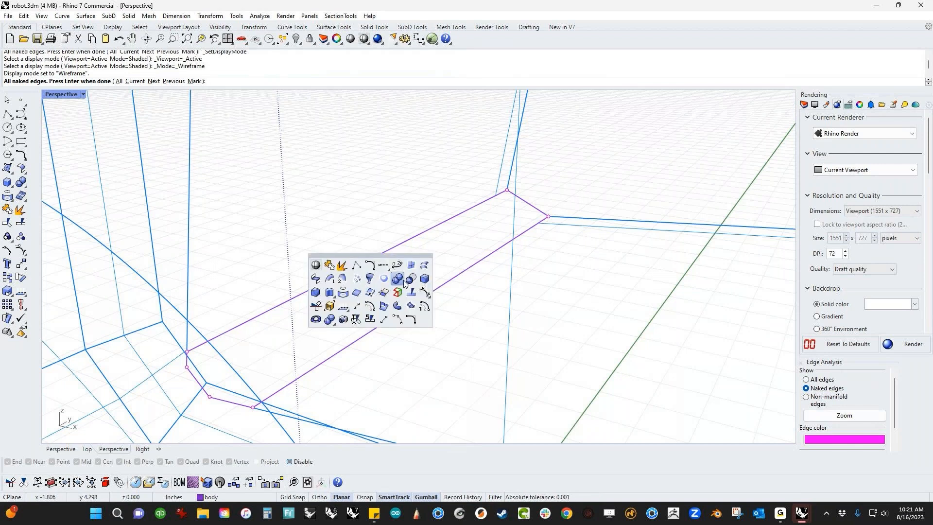
pyautogui.click(410, 265)
pyautogui.click(386, 254)
pyautogui.click(404, 310)
pyautogui.press('Return')
pyautogui.press('Return')
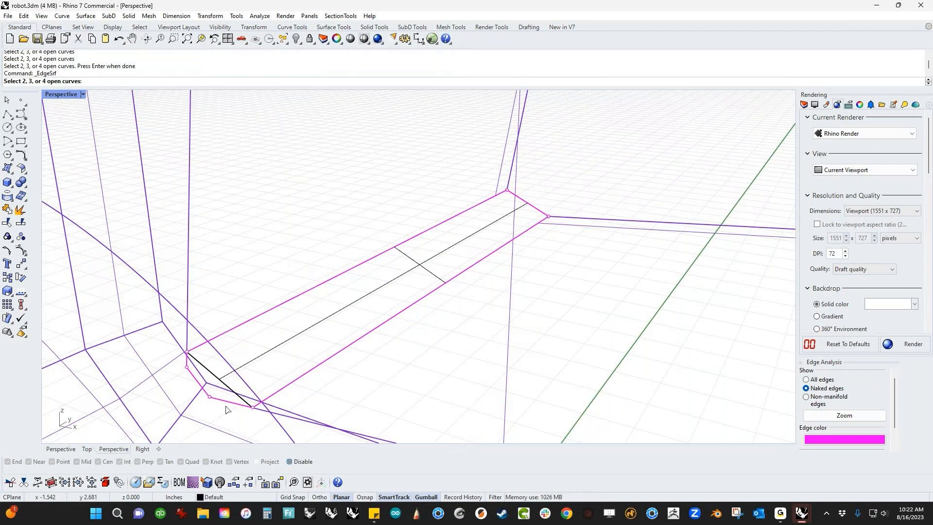
pyautogui.click(354, 342)
pyautogui.press('Escape')
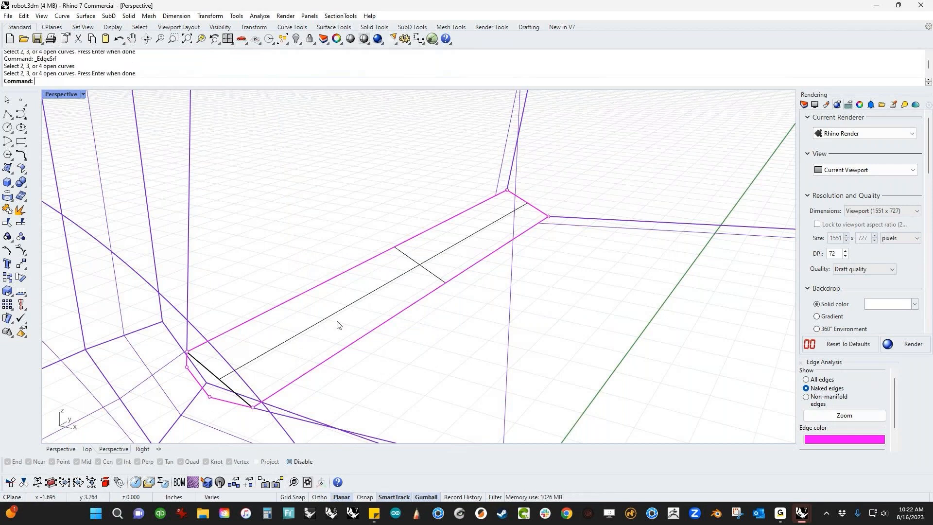
# Select everything visible and join the new patch surface to the torso polysurface.
pyautogui.hotkey('ctrl', 'a')
pyautogui.write('j')
pyautogui.press('Return')
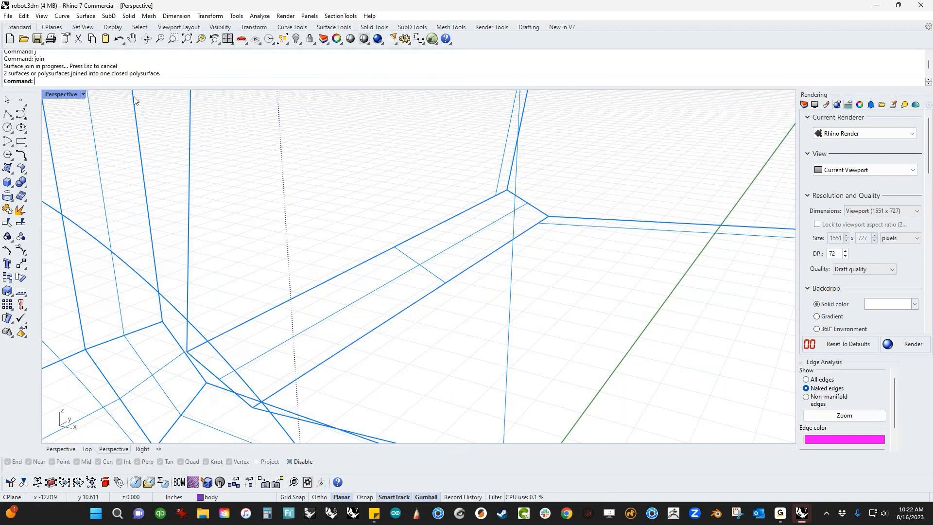
pyautogui.press('Escape')
# Check the repaired torso for bad geometry with SelBadObjects.
pyautogui.scroll(-1, 293, 268)
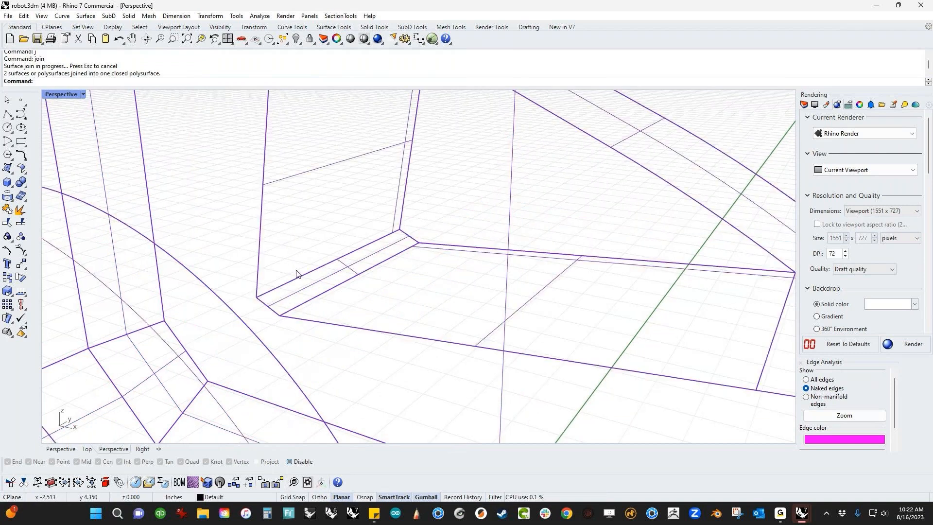
pyautogui.scroll(-3, 297, 274)
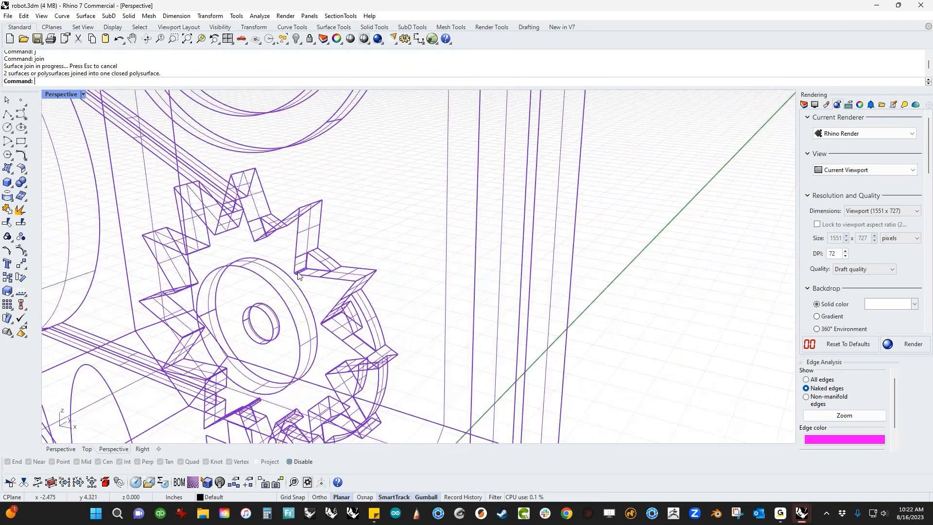
pyautogui.scroll(-7, 316, 303)
pyautogui.write('SelBadObjects')
pyautogui.press('Return')
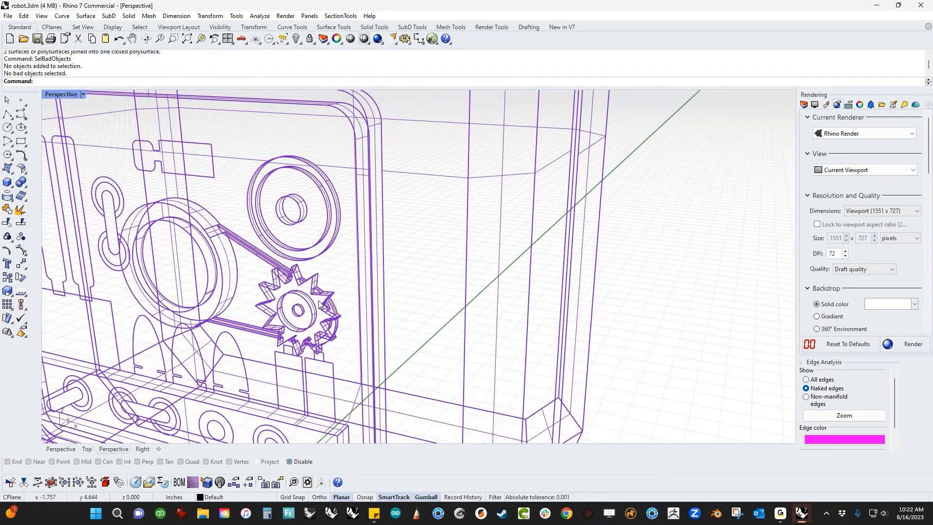
# Add the repaired torso to the edge analysis to recheck it for naked and non-manifold edges.
pyautogui.scroll(-5, 319, 305)
pyautogui.click(345, 317)
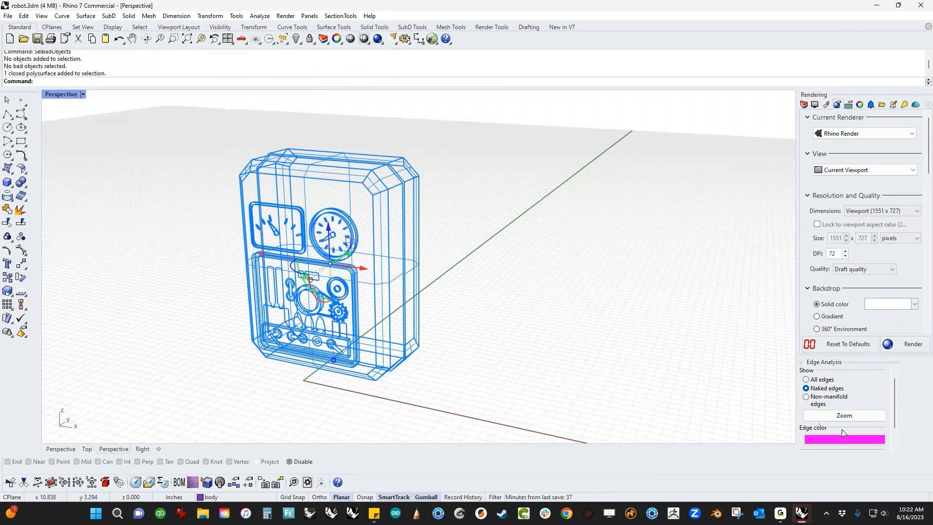
pyautogui.click(861, 436)
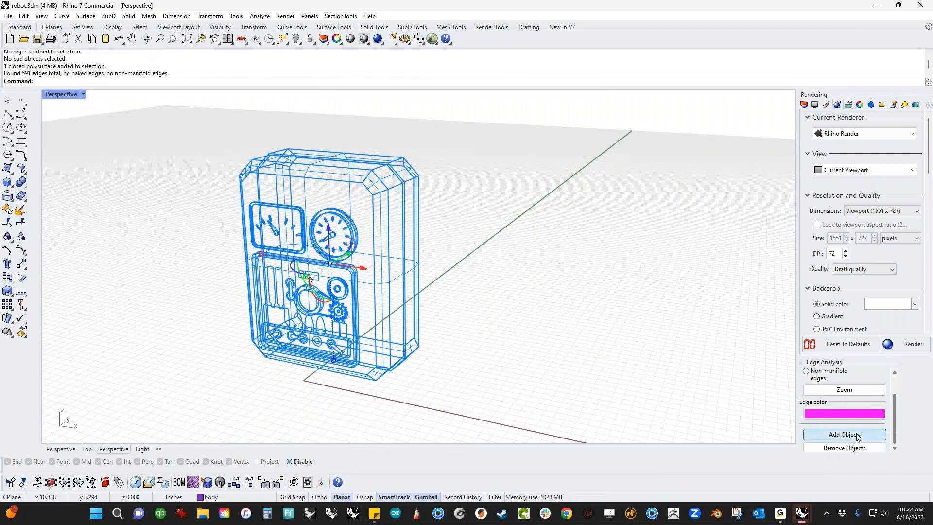
pyautogui.click(148, 225)
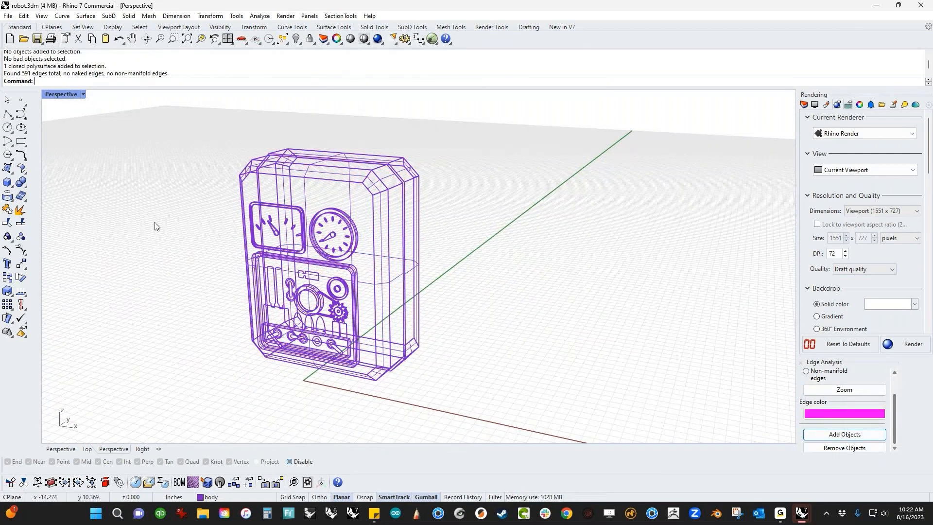
# Show all hidden robot parts and check the whole model for open polysurfaces with SelOpenPolysrf.
pyautogui.scroll(-4, 174, 239)
pyautogui.write('v')
pyautogui.press('Return')
pyautogui.write('SelOpenPolysrf')
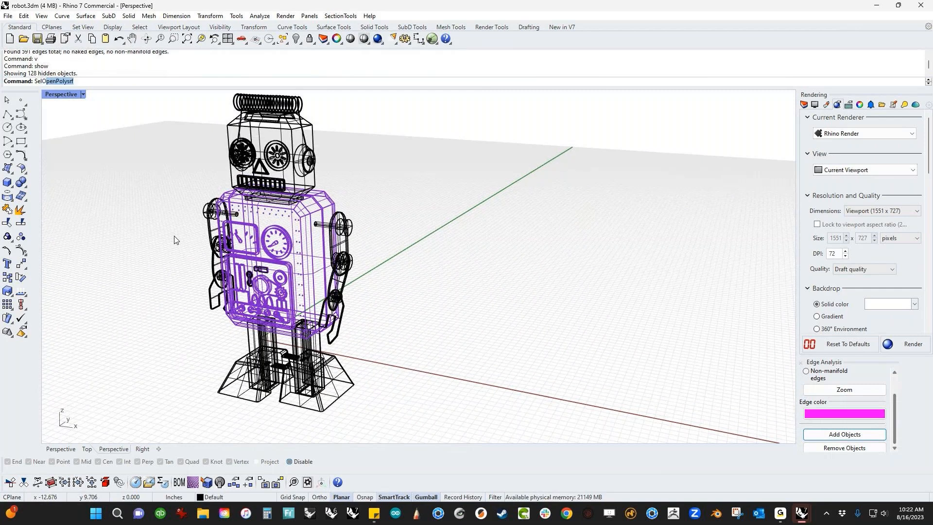
pyautogui.press('Return')
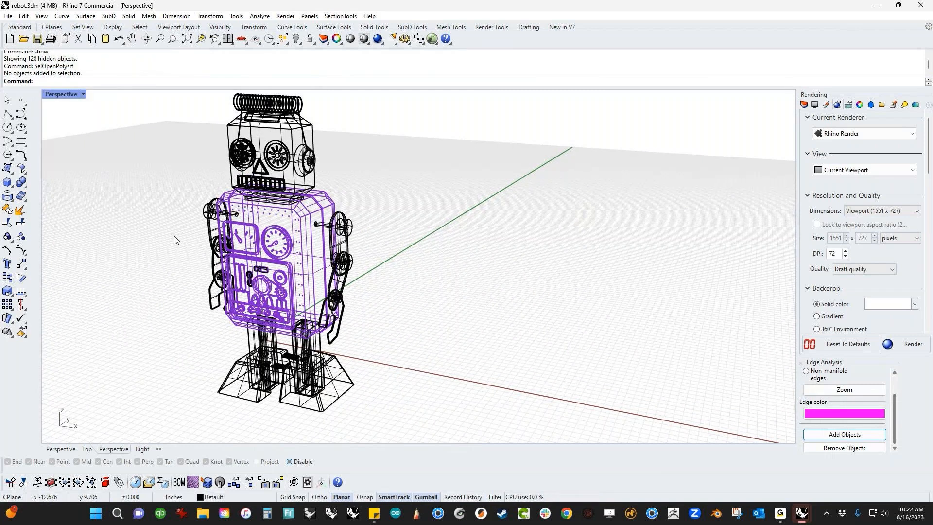
# Inspect the whole robot in Rendered and Raytraced display in the Perspective viewport.
pyautogui.keyDown('shift'); pyautogui.moveTo(297, 238); pyautogui.dragTo(351, 248, button='right'); pyautogui.keyUp('shift')
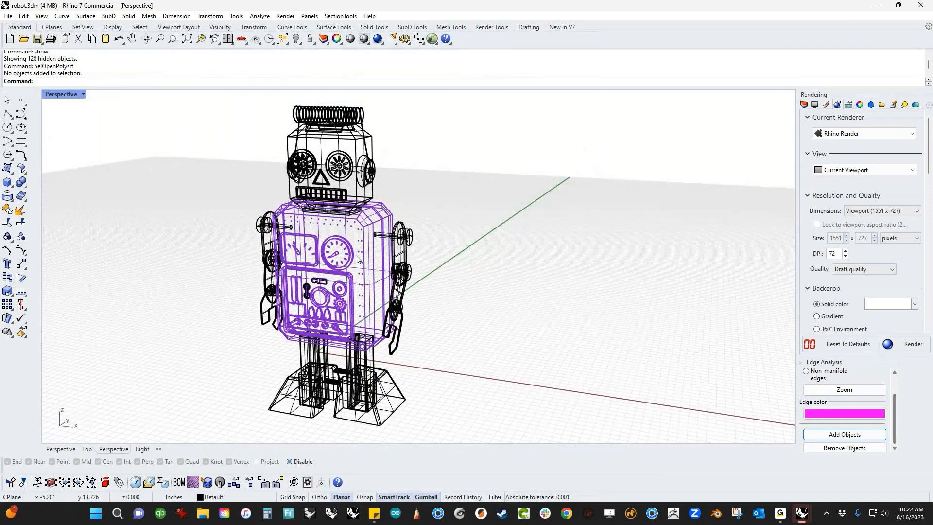
pyautogui.click(83, 94)
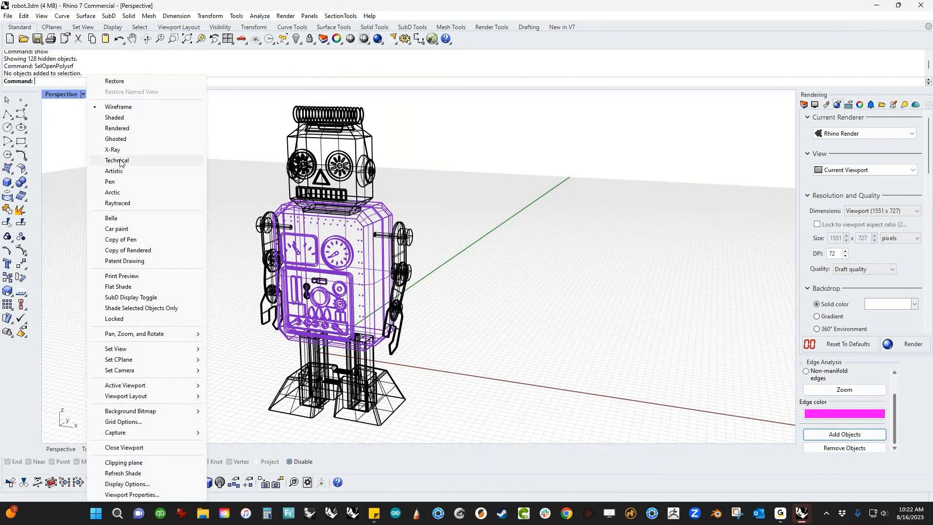
pyautogui.click(122, 129)
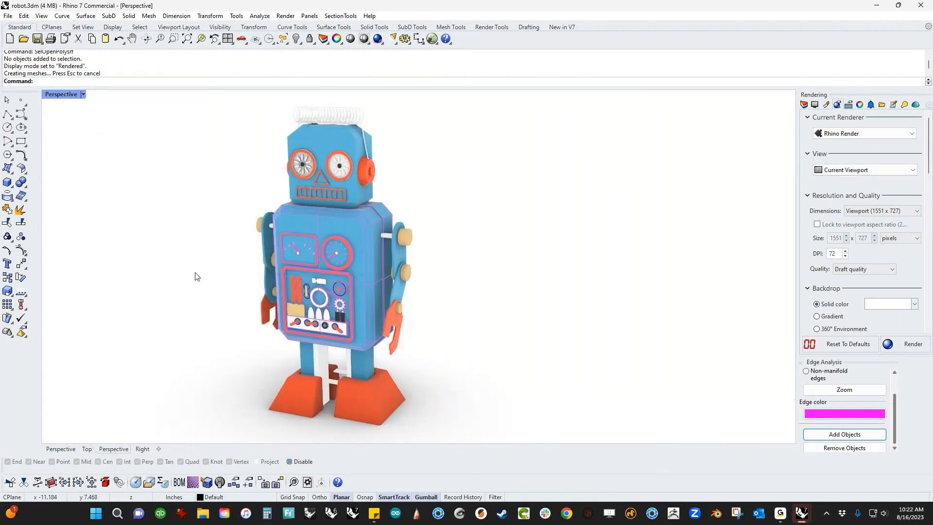
pyautogui.moveTo(196, 262); pyautogui.dragTo(243, 267, button='right')
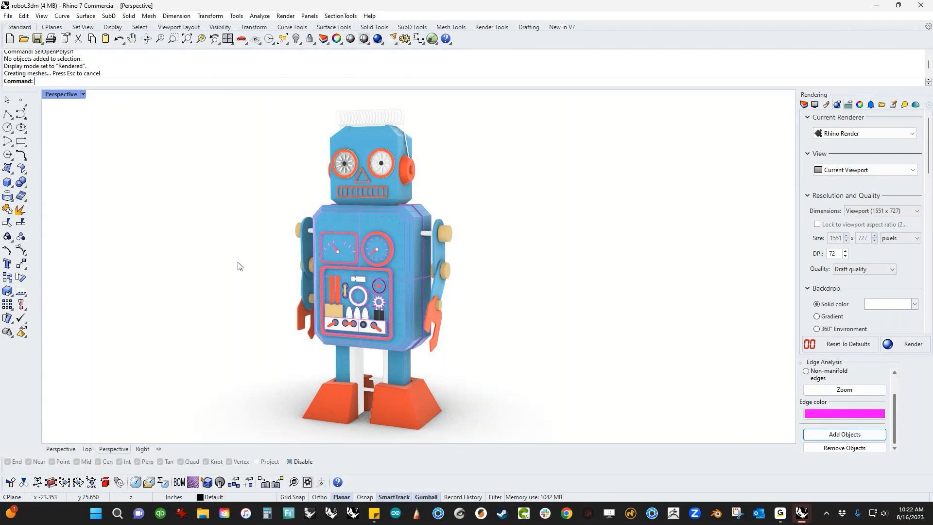
pyautogui.click(65, 95)
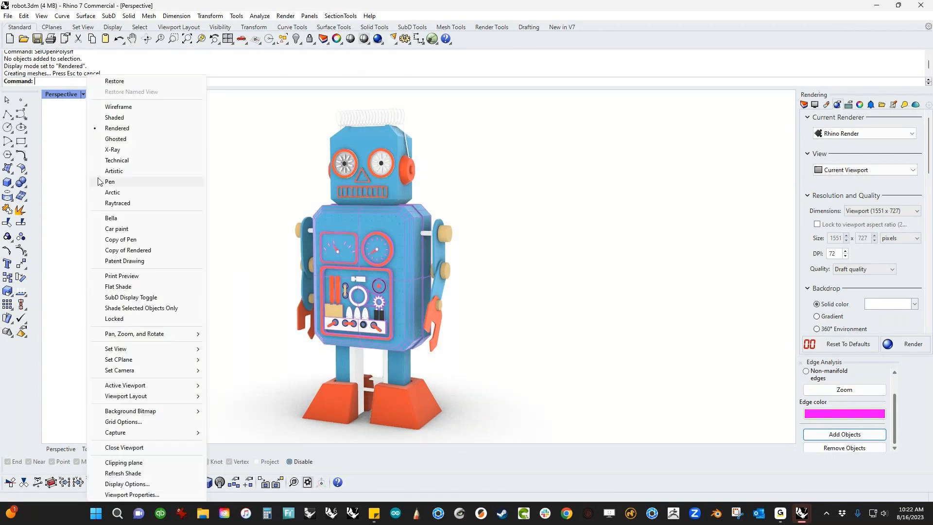
pyautogui.click(111, 203)
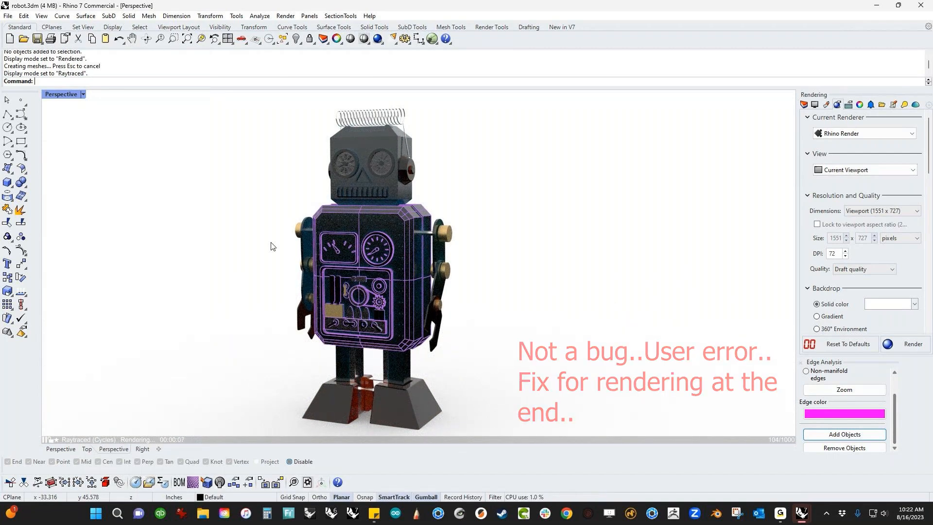
# Return the Perspective viewport to Rendered display and copy the whole robot to the clipboard.
pyautogui.click(59, 95)
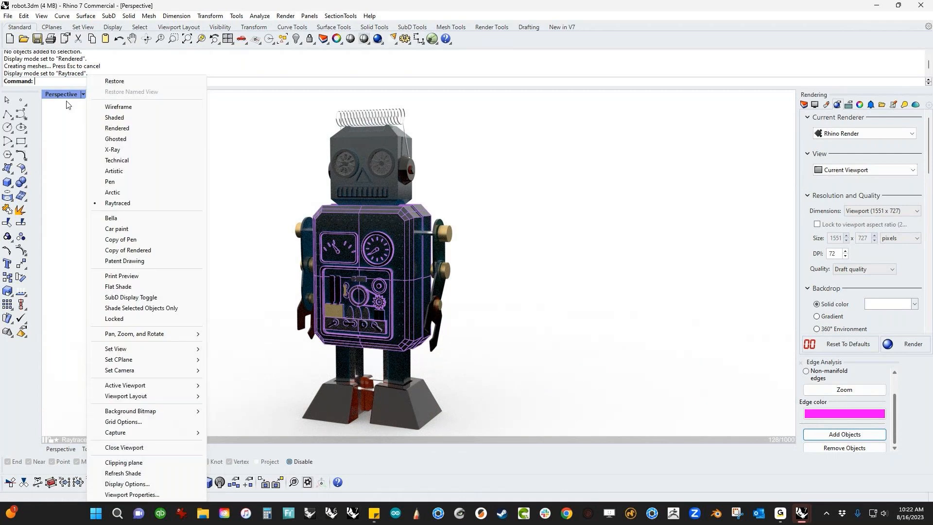
pyautogui.click(117, 128)
pyautogui.scroll(-3, 218, 204)
pyautogui.moveTo(221, 125); pyautogui.dragTo(457, 376)
pyautogui.hotkey('ctrl', 'c')
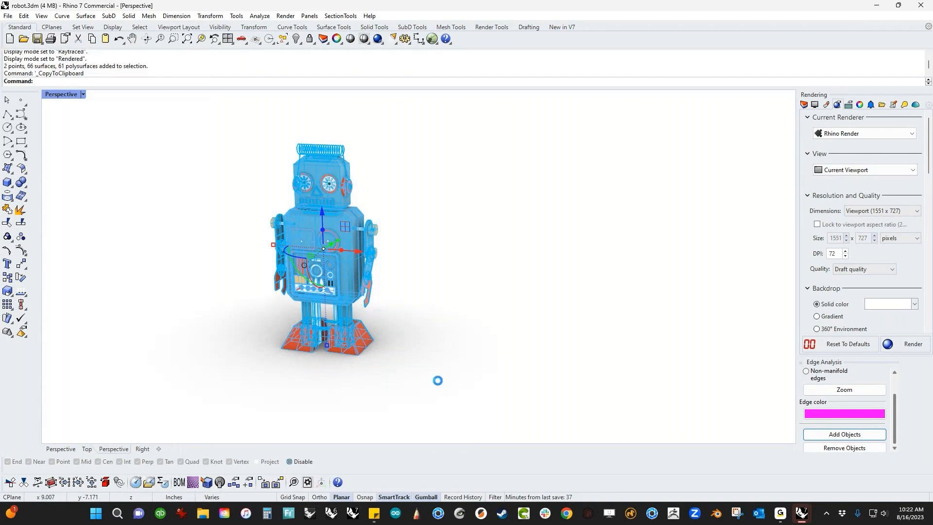
# Save the robot file and clear the selection.
pyautogui.click(8, 15)
pyautogui.click(35, 63)
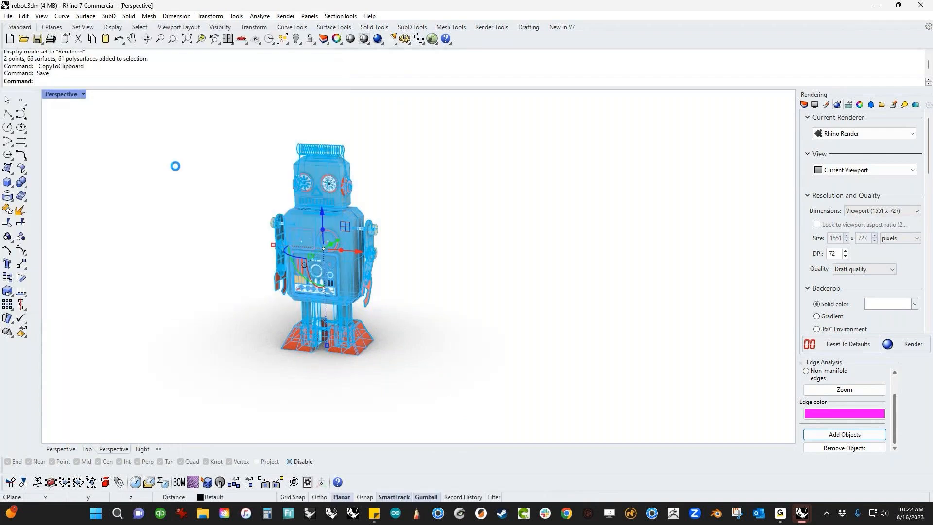
pyautogui.click(180, 173)
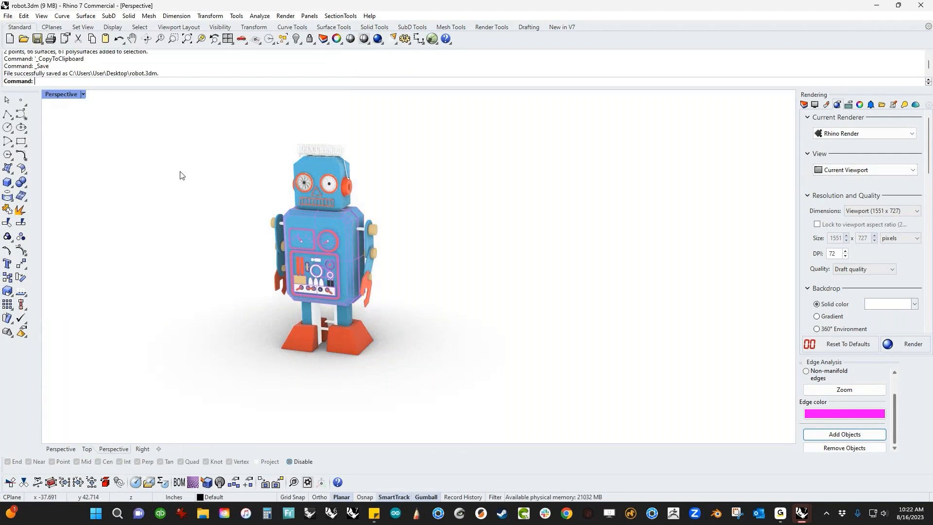
# Create a new file from the Small Objects - Inches template and paste the copied robot into it.
pyautogui.click(8, 16)
pyautogui.click(19, 26)
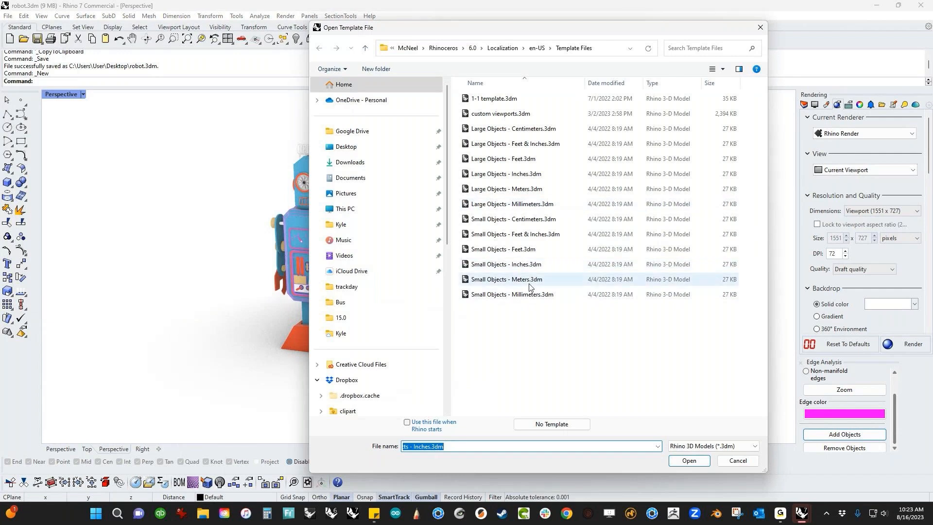
pyautogui.doubleClick(520, 266)
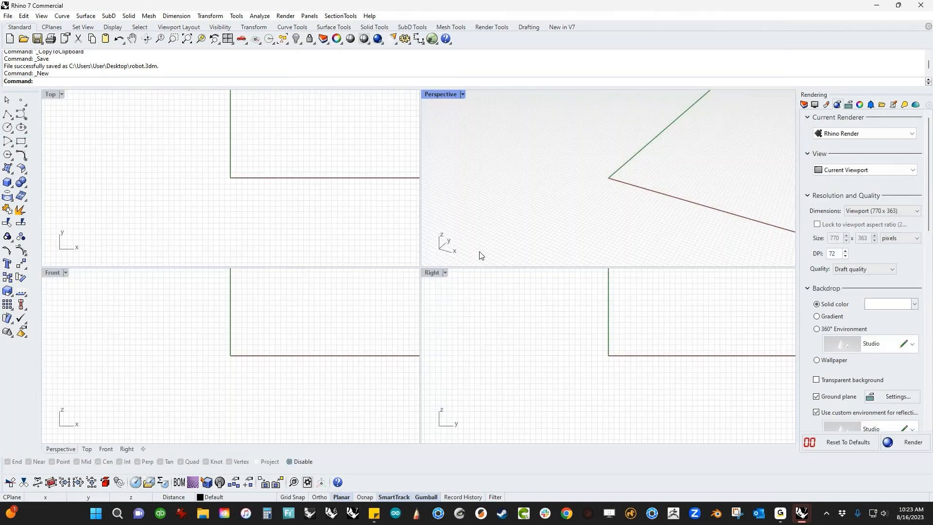
pyautogui.hotkey('ctrl', 'v')
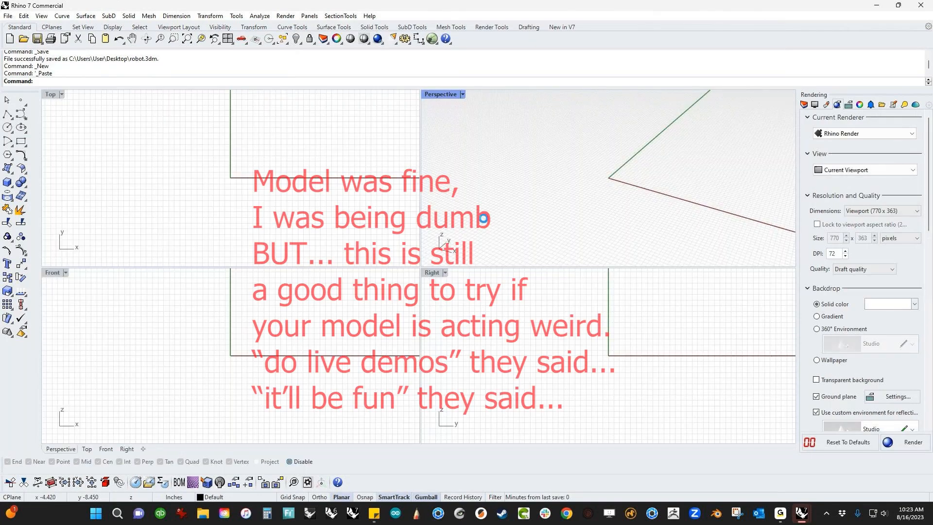
# Check the pasted robot in Raytraced display, maximize the Perspective viewport and compare it with Rendered display.
pyautogui.keyDown('shift'); pyautogui.moveTo(454, 101); pyautogui.dragTo(435, 153, button='right'); pyautogui.keyUp('shift')
pyautogui.click(462, 94)
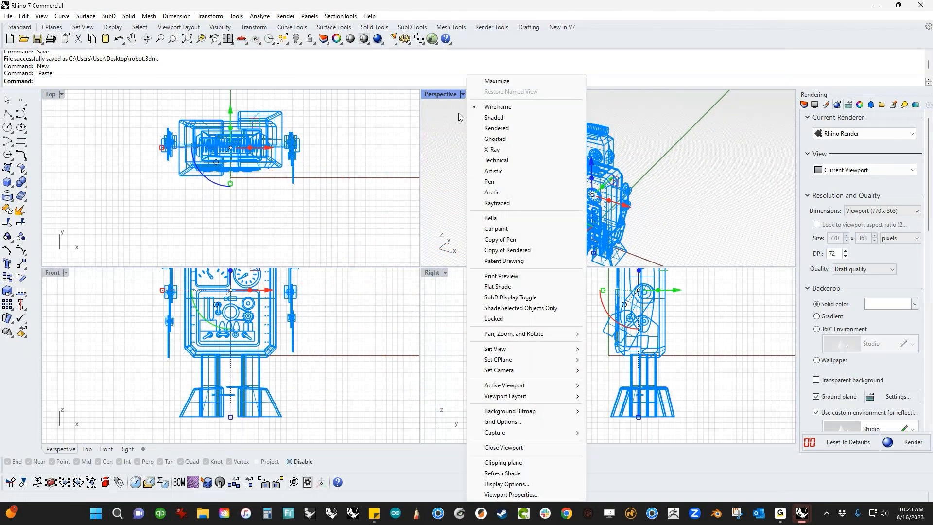
pyautogui.click(503, 192)
pyautogui.moveTo(530, 217); pyautogui.dragTo(538, 178, button='right')
pyautogui.scroll(-4, 537, 193)
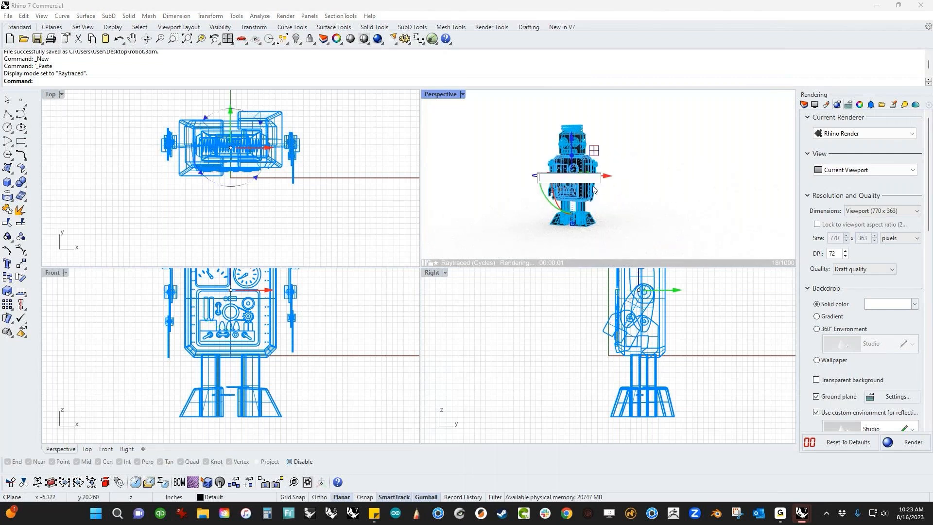
pyautogui.click(498, 184)
pyautogui.scroll(5, 546, 168)
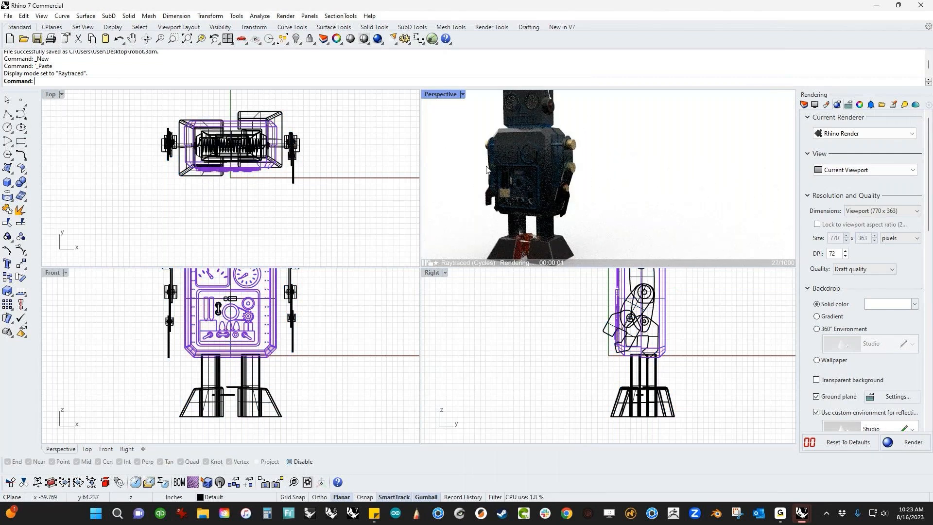
pyautogui.scroll(-3, 548, 169)
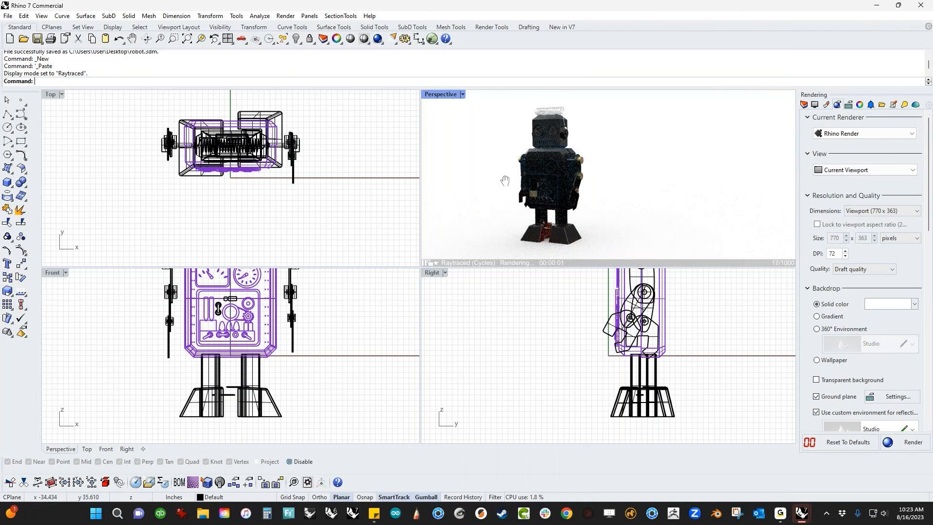
pyautogui.moveTo(549, 170); pyautogui.dragTo(602, 188, button='right')
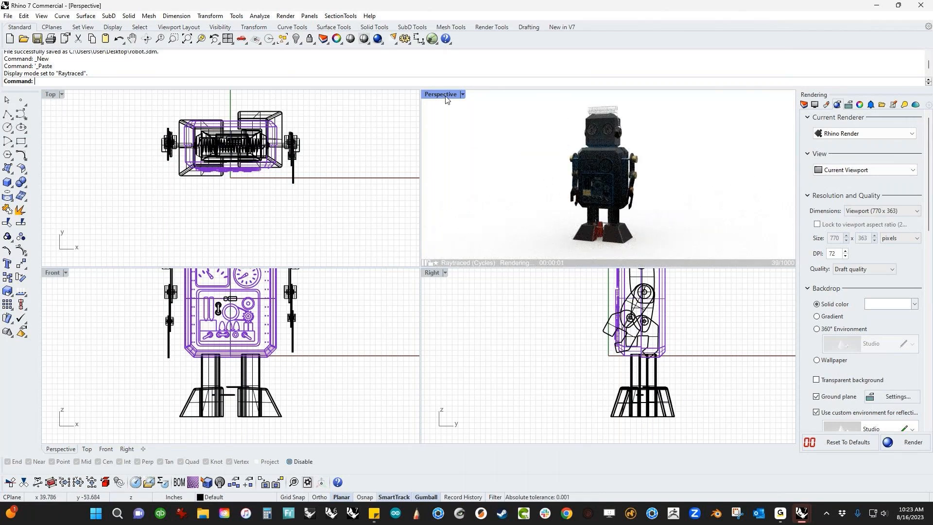
pyautogui.doubleClick(445, 96)
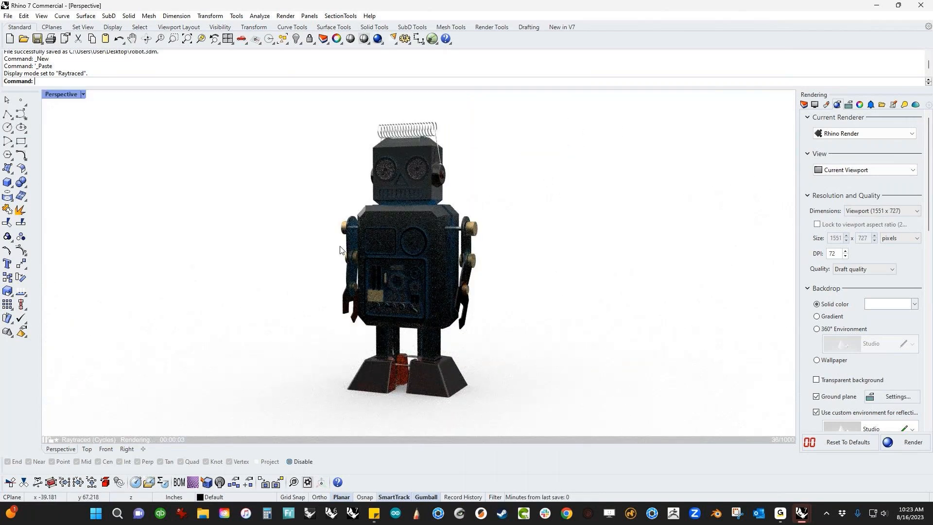
pyautogui.click(73, 96)
pyautogui.click(112, 128)
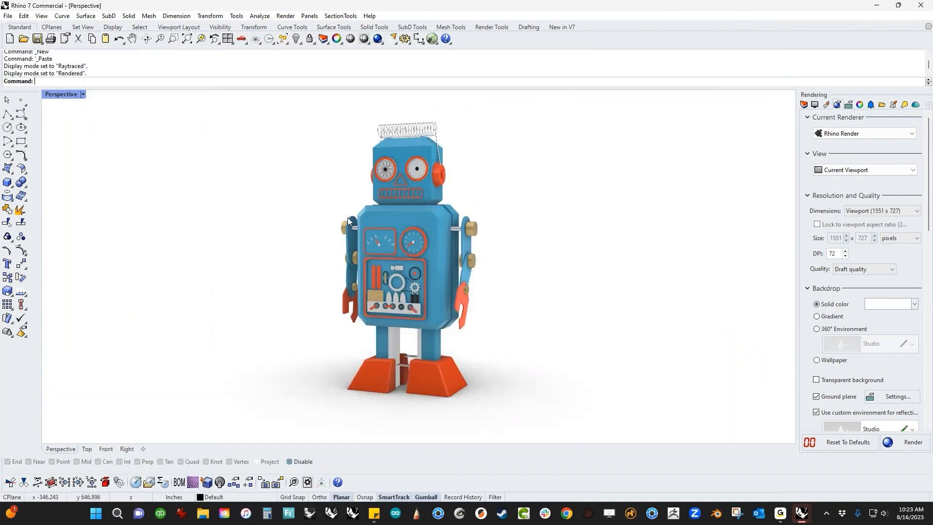
# Create polygon meshes of the whole robot with the Mesh command, accepting the current detailed meshing options.
pyautogui.moveTo(285, 273); pyautogui.dragTo(249, 276, button='right')
pyautogui.moveTo(311, 107); pyautogui.dragTo(558, 419)
pyautogui.write('Mesh')
pyautogui.press('Return')
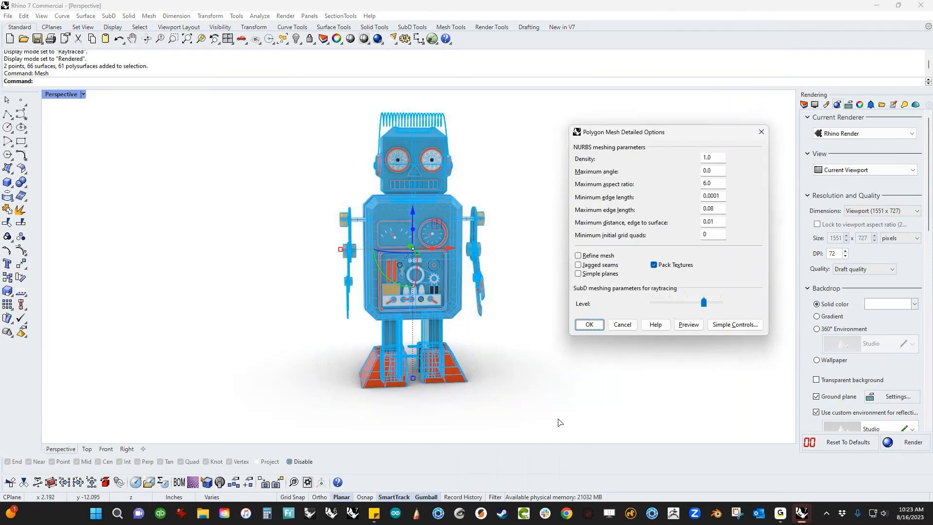
pyautogui.click(587, 325)
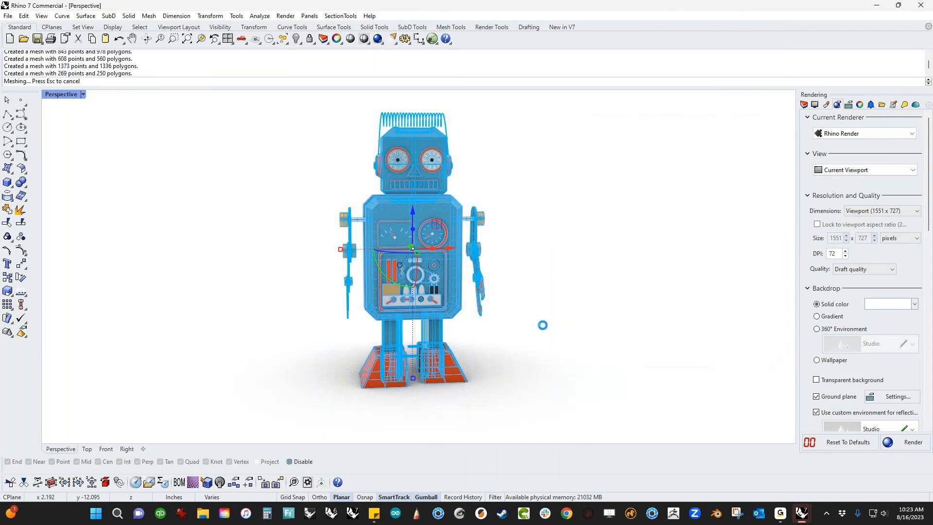
pyautogui.keyDown('shift'); pyautogui.moveTo(539, 329); pyautogui.dragTo(492, 346, button='right'); pyautogui.keyUp('shift')
pyautogui.press('Escape')
# Select all meshes with SelMesh and move them along the X axis to stand beside the original robot.
pyautogui.write('SelMesh')
pyautogui.press('Return')
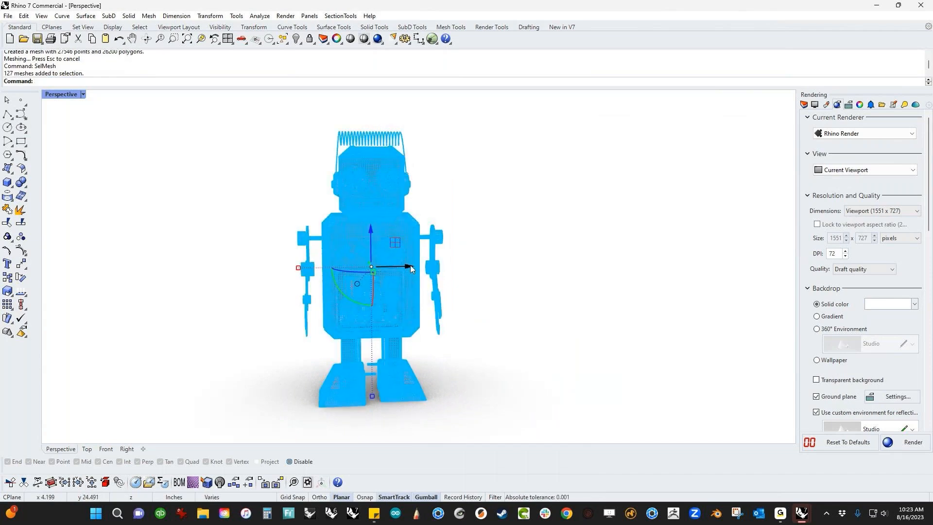
pyautogui.moveTo(410, 267); pyautogui.dragTo(729, 261)
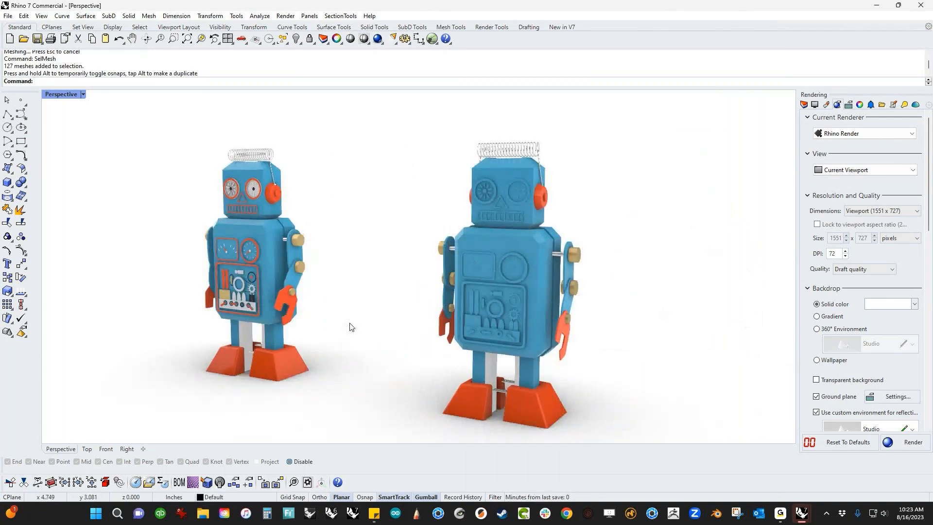
# Delete the mesh copy of the robot, keeping only the original NURBS model.
pyautogui.moveTo(354, 111); pyautogui.dragTo(696, 445)
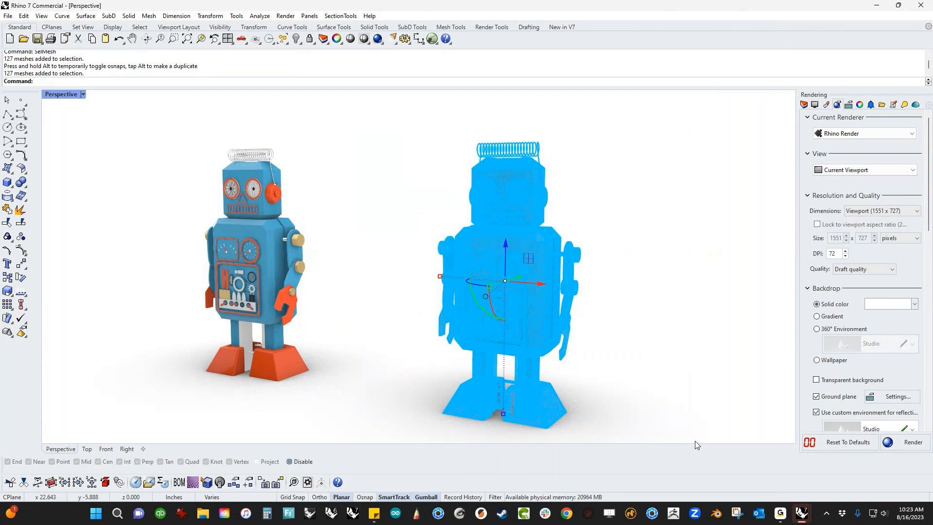
pyautogui.moveTo(676, 384); pyautogui.dragTo(683, 379, button='right')
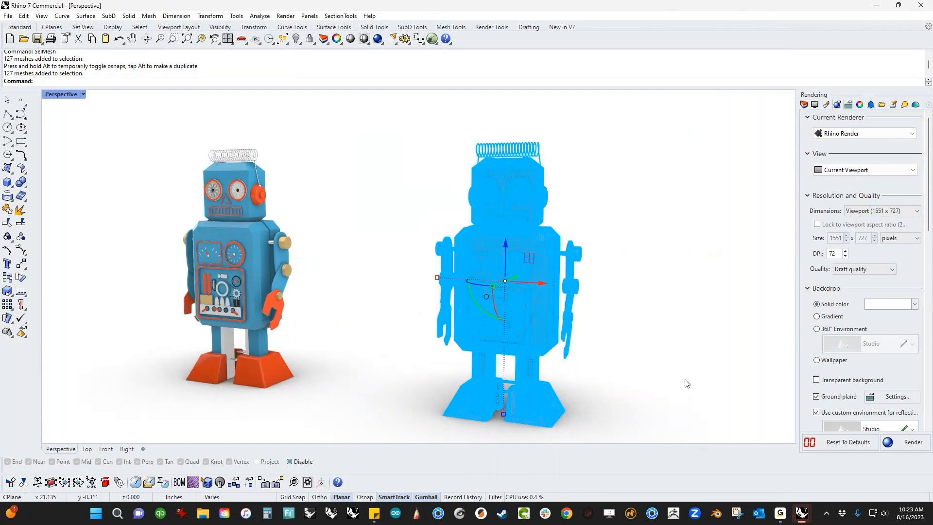
pyautogui.press('Delete')
pyautogui.keyDown('shift'); pyautogui.moveTo(331, 333); pyautogui.dragTo(516, 342, button='right'); pyautogui.keyUp('shift')
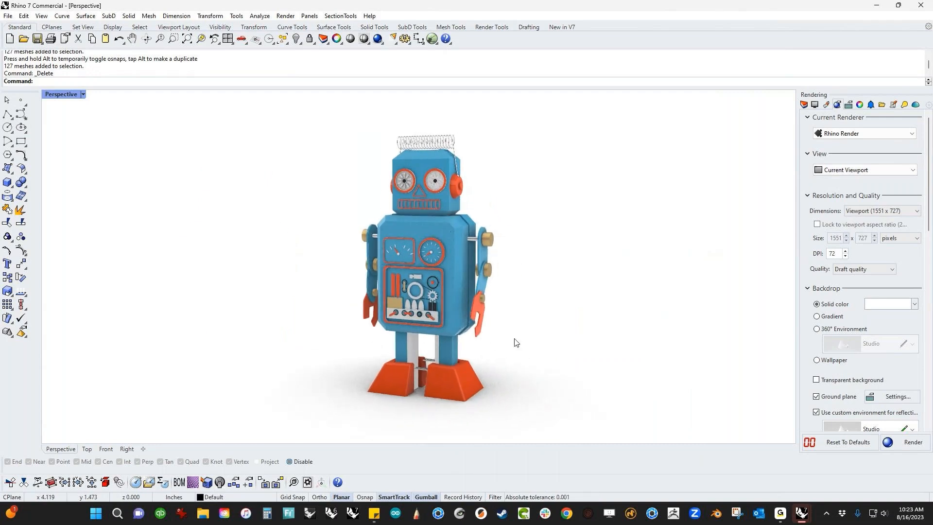
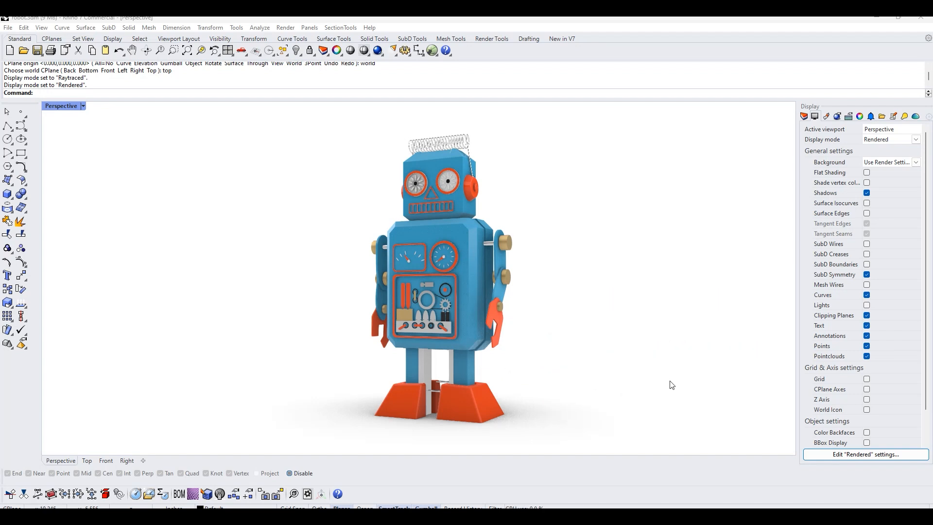
# Switch the Perspective viewport to Raytraced display and look at the robot from a slightly different view.
pyautogui.click(69, 108)
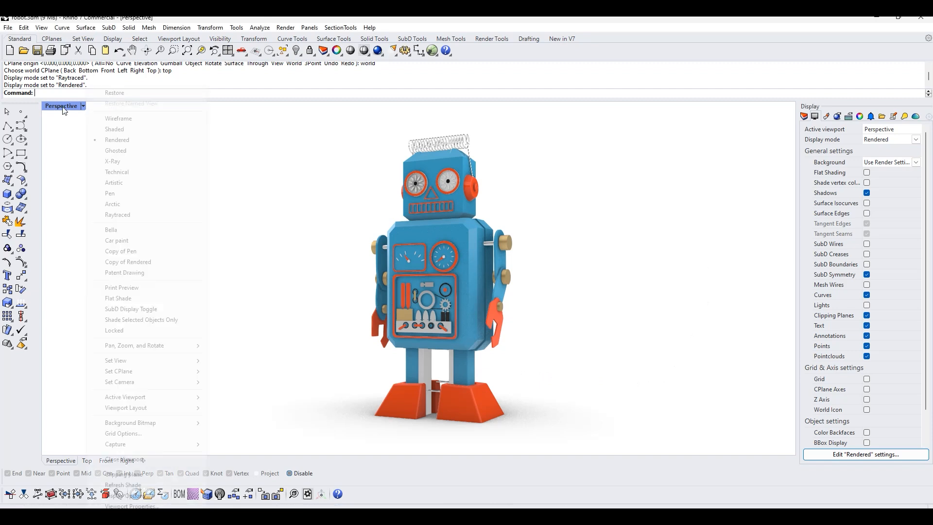
pyautogui.click(117, 214)
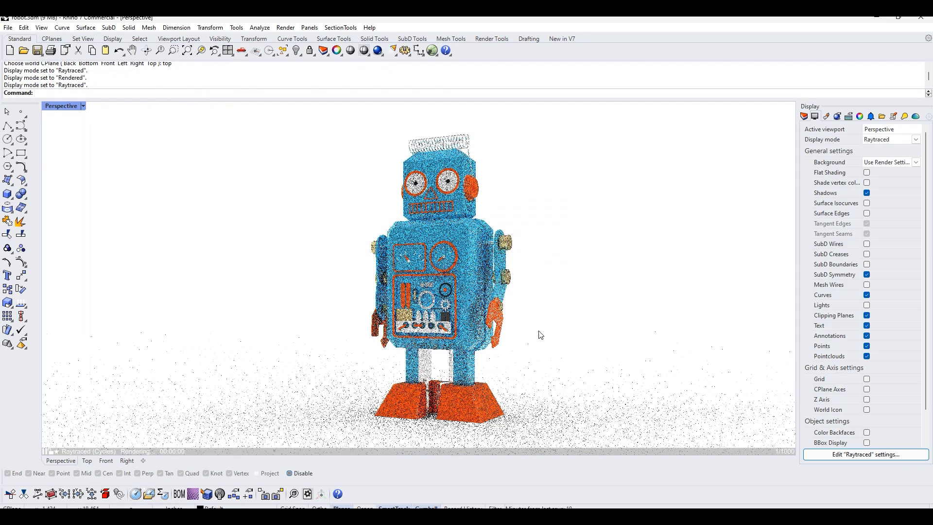
pyautogui.moveTo(551, 329); pyautogui.dragTo(515, 335, button='right')
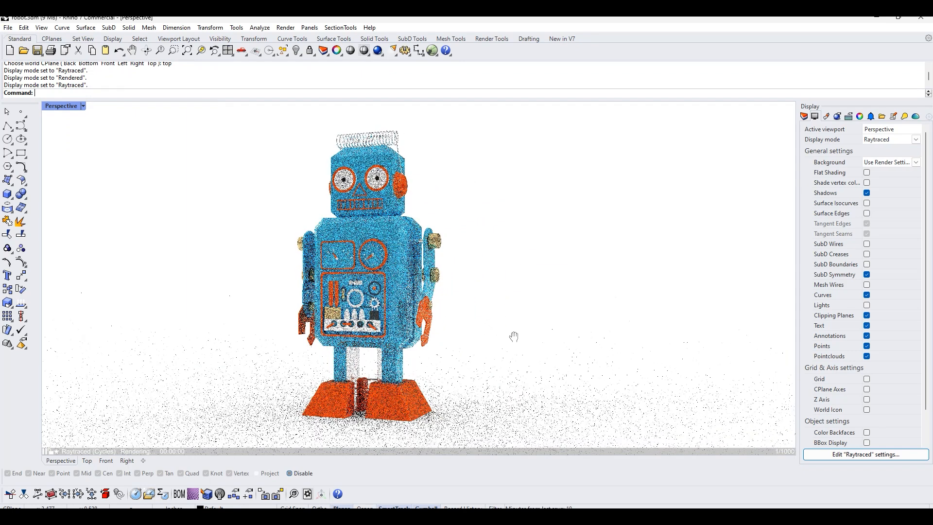
# Set the Raytraced display mode's lighting method to No lighting.
pyautogui.click(879, 455)
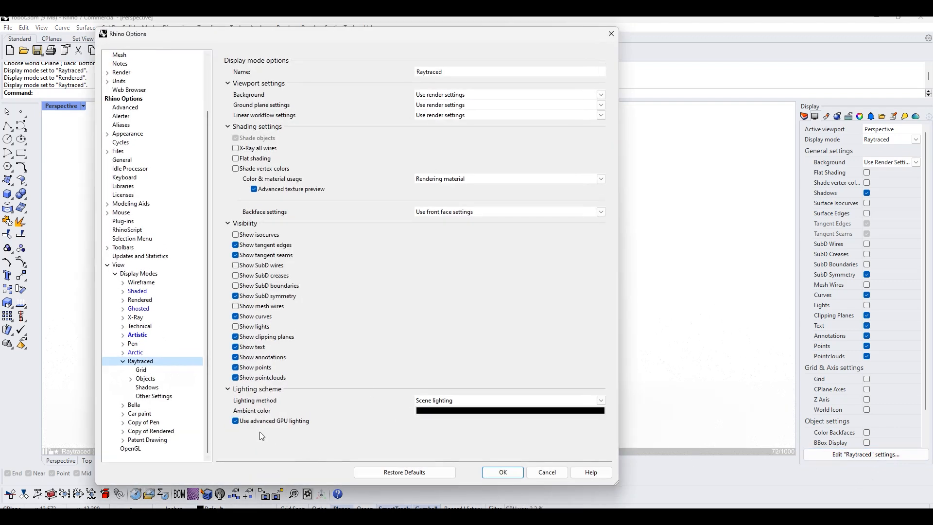
pyautogui.click(455, 401)
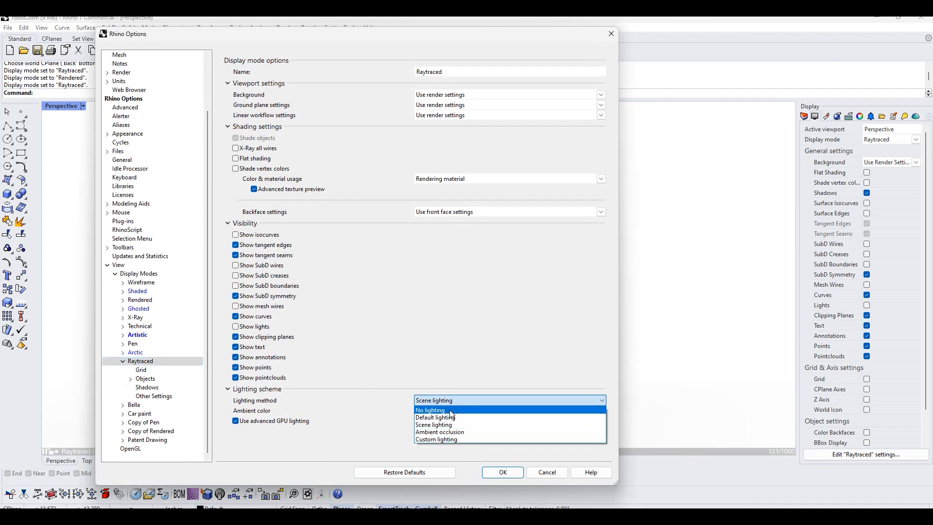
pyautogui.click(447, 430)
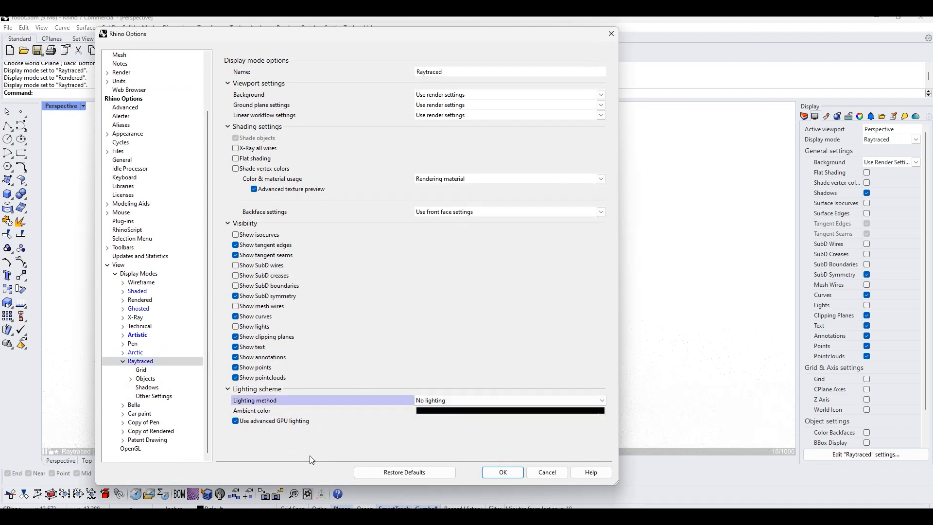
pyautogui.click(505, 472)
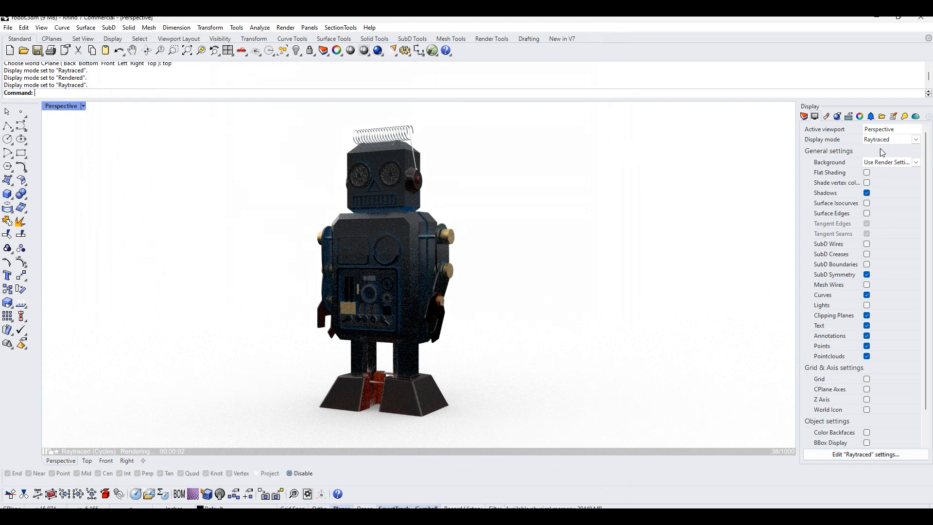
# Restore the Raytraced display mode's default settings and check the robot's rendering.
pyautogui.click(870, 455)
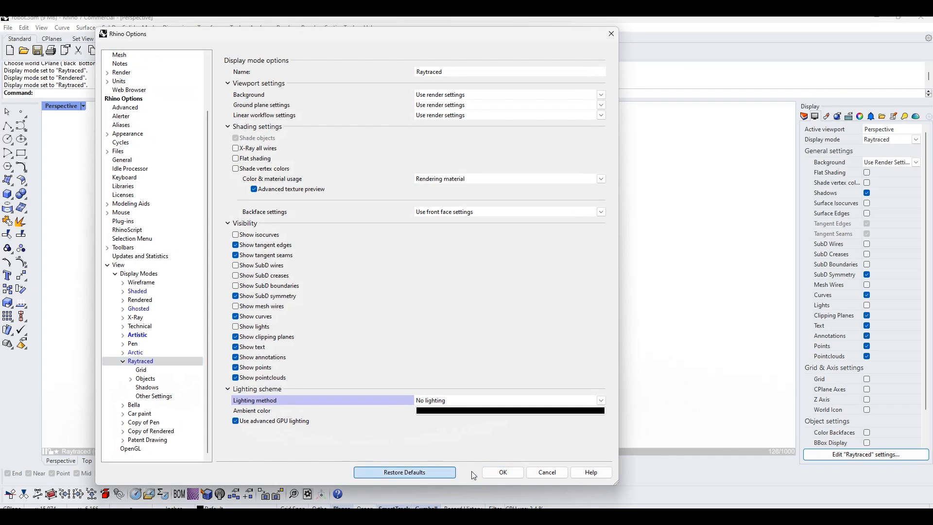
pyautogui.press('Up')
pyautogui.click(502, 471)
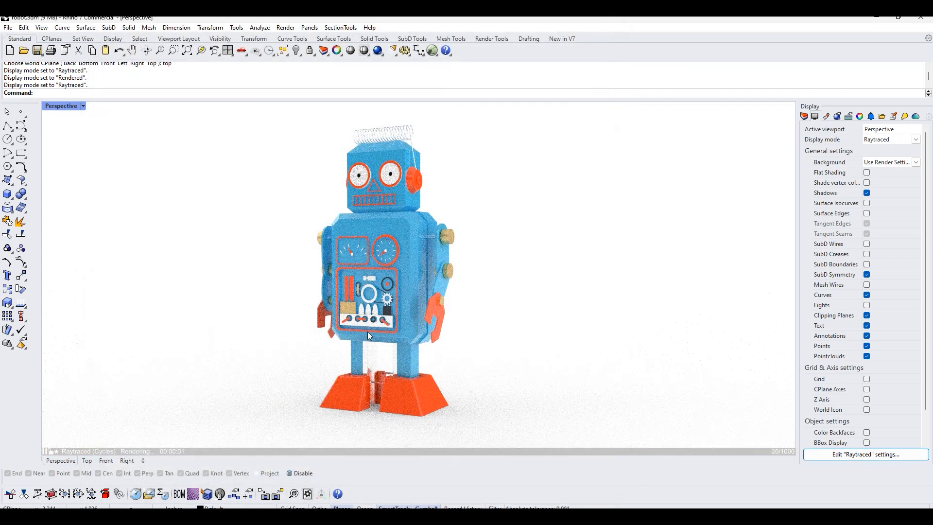
pyautogui.moveTo(335, 324); pyautogui.dragTo(400, 343, button='right')
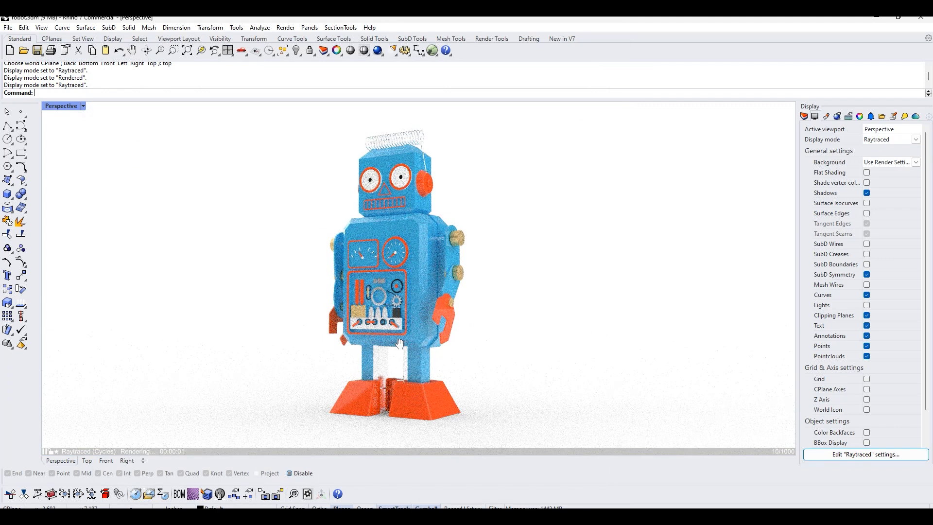